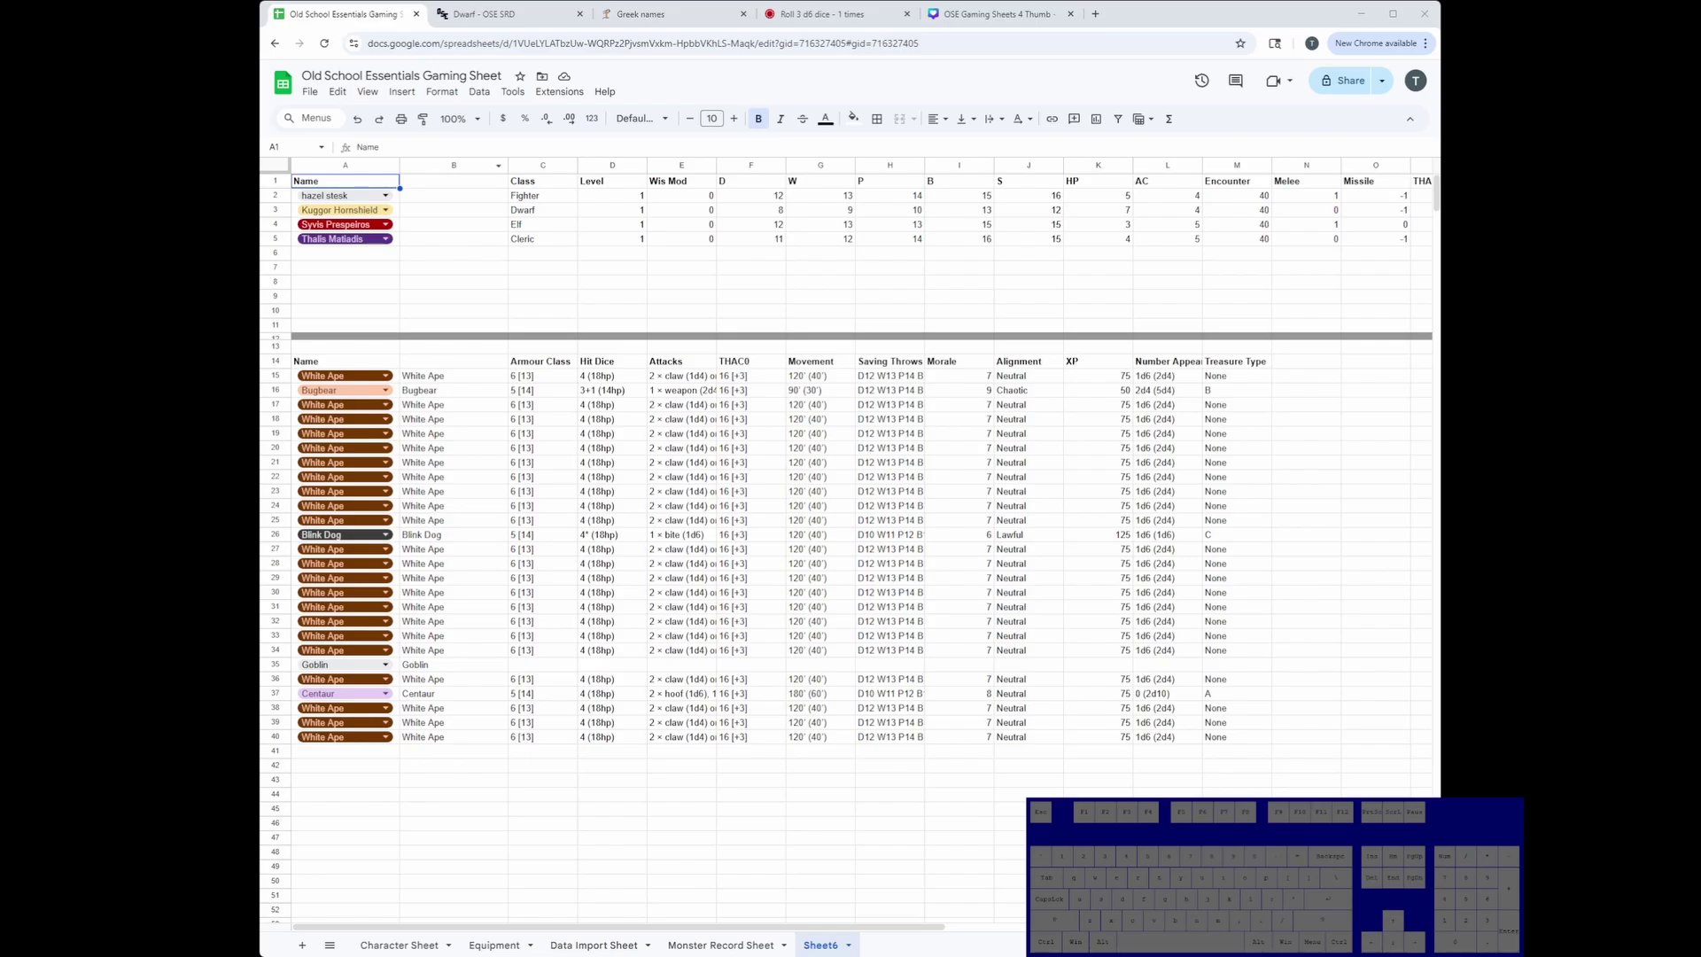
{"action": "left_click_drag", "start_coordinate": [610, 375], "coordinate": [620, 738]}
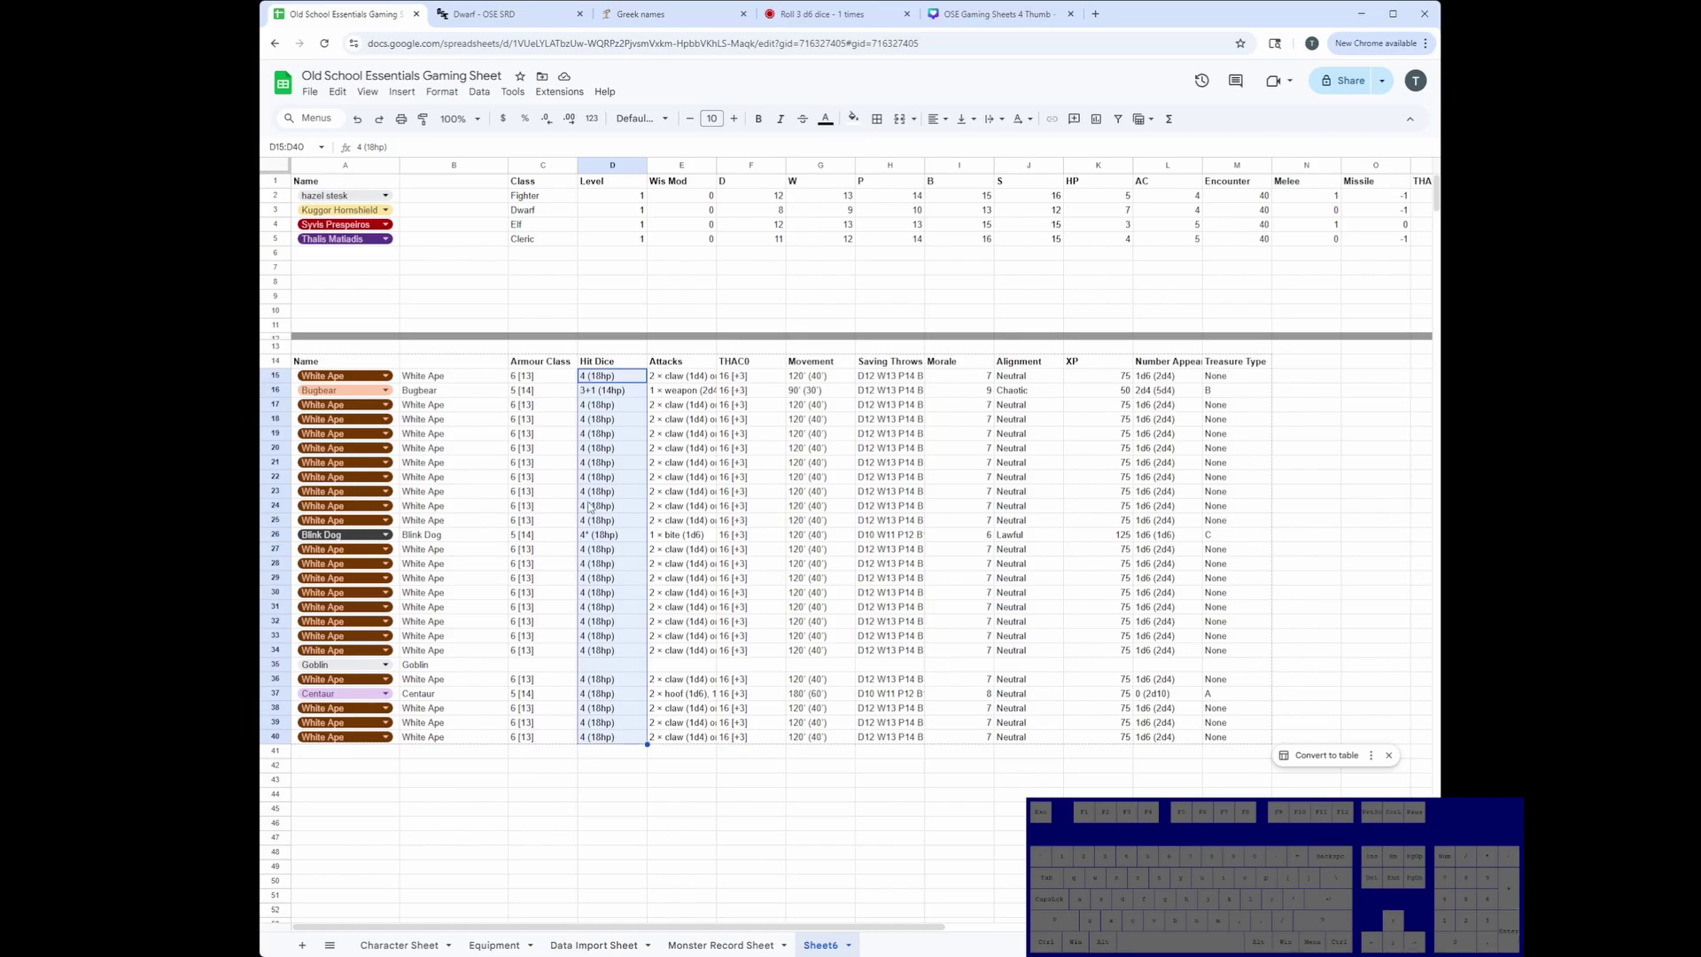
{"action": "left_click_drag", "start_coordinate": [611, 378], "coordinate": [623, 736]}
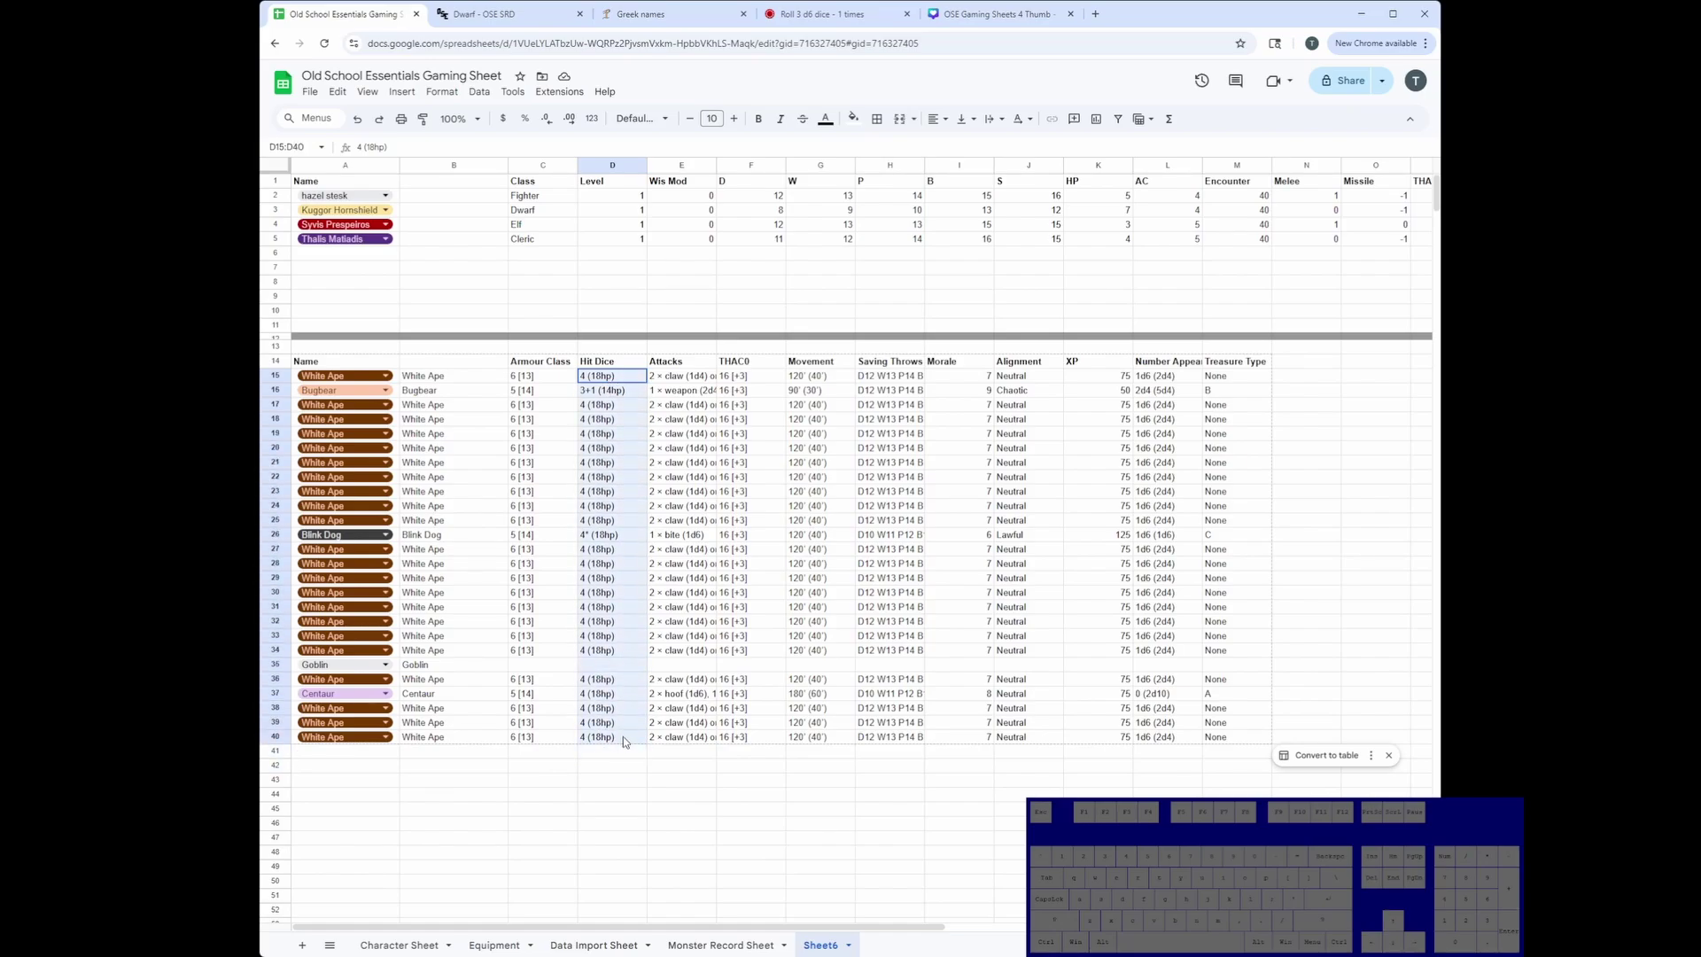
{"action": "left_click", "coordinate": [601, 580]}
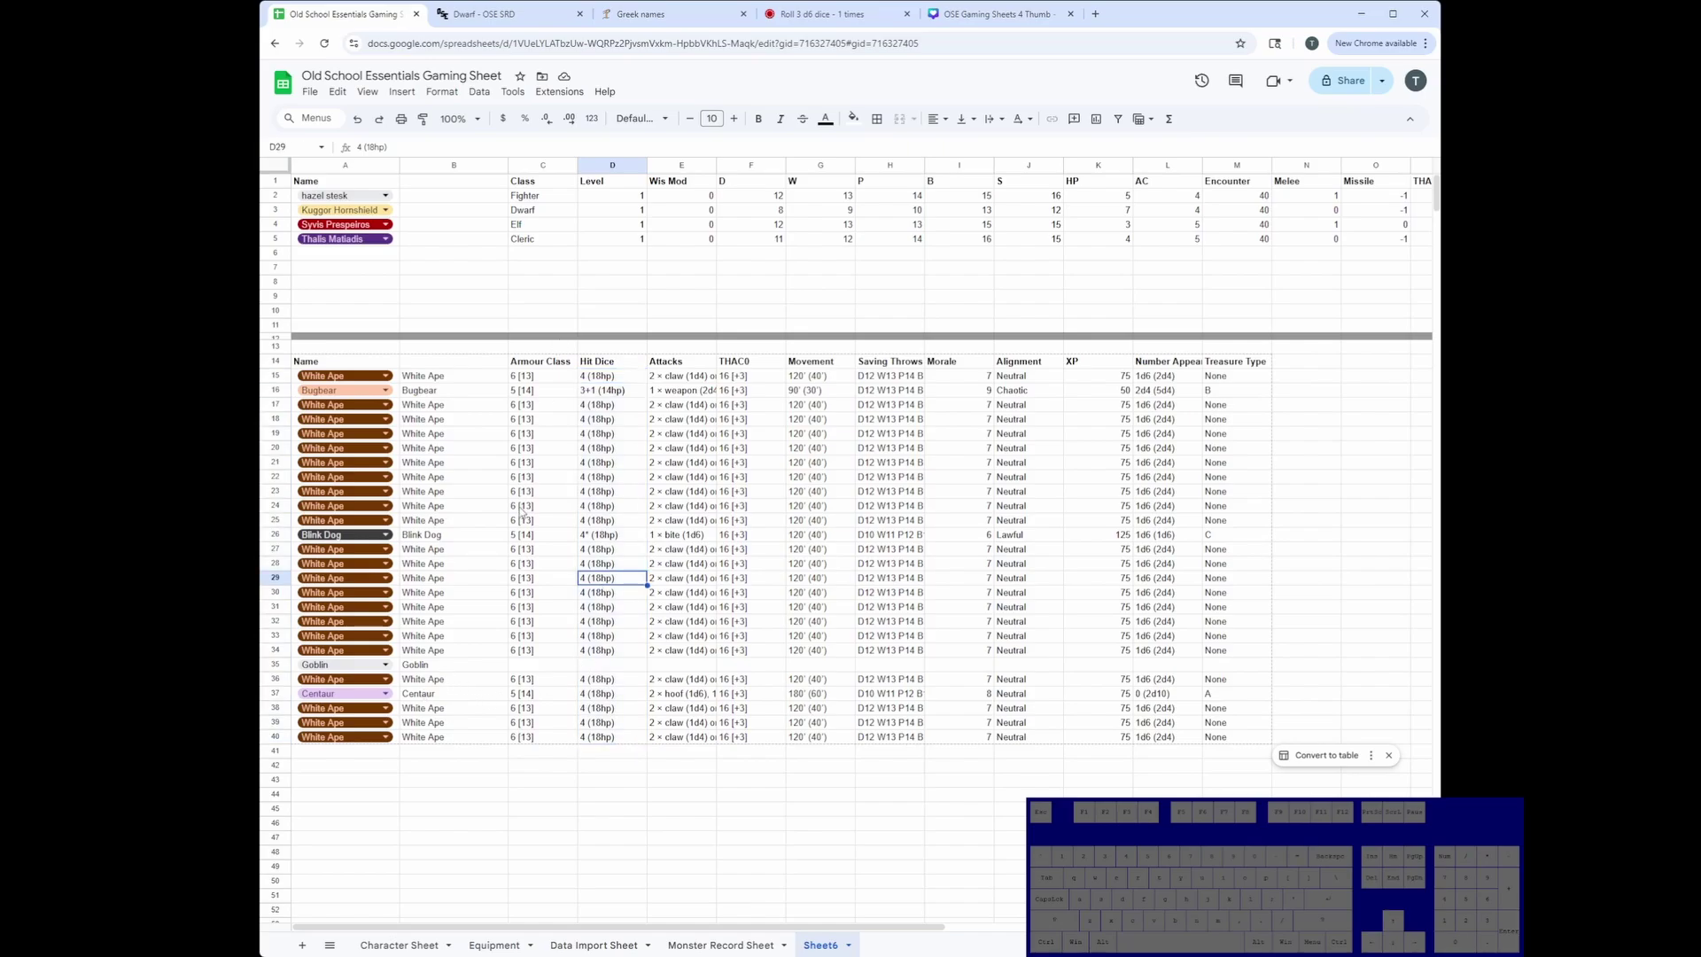
Hide column B, which repeats the monster names.
{"action": "left_click", "coordinate": [456, 168]}
{"action": "right_click", "coordinate": [456, 168]}
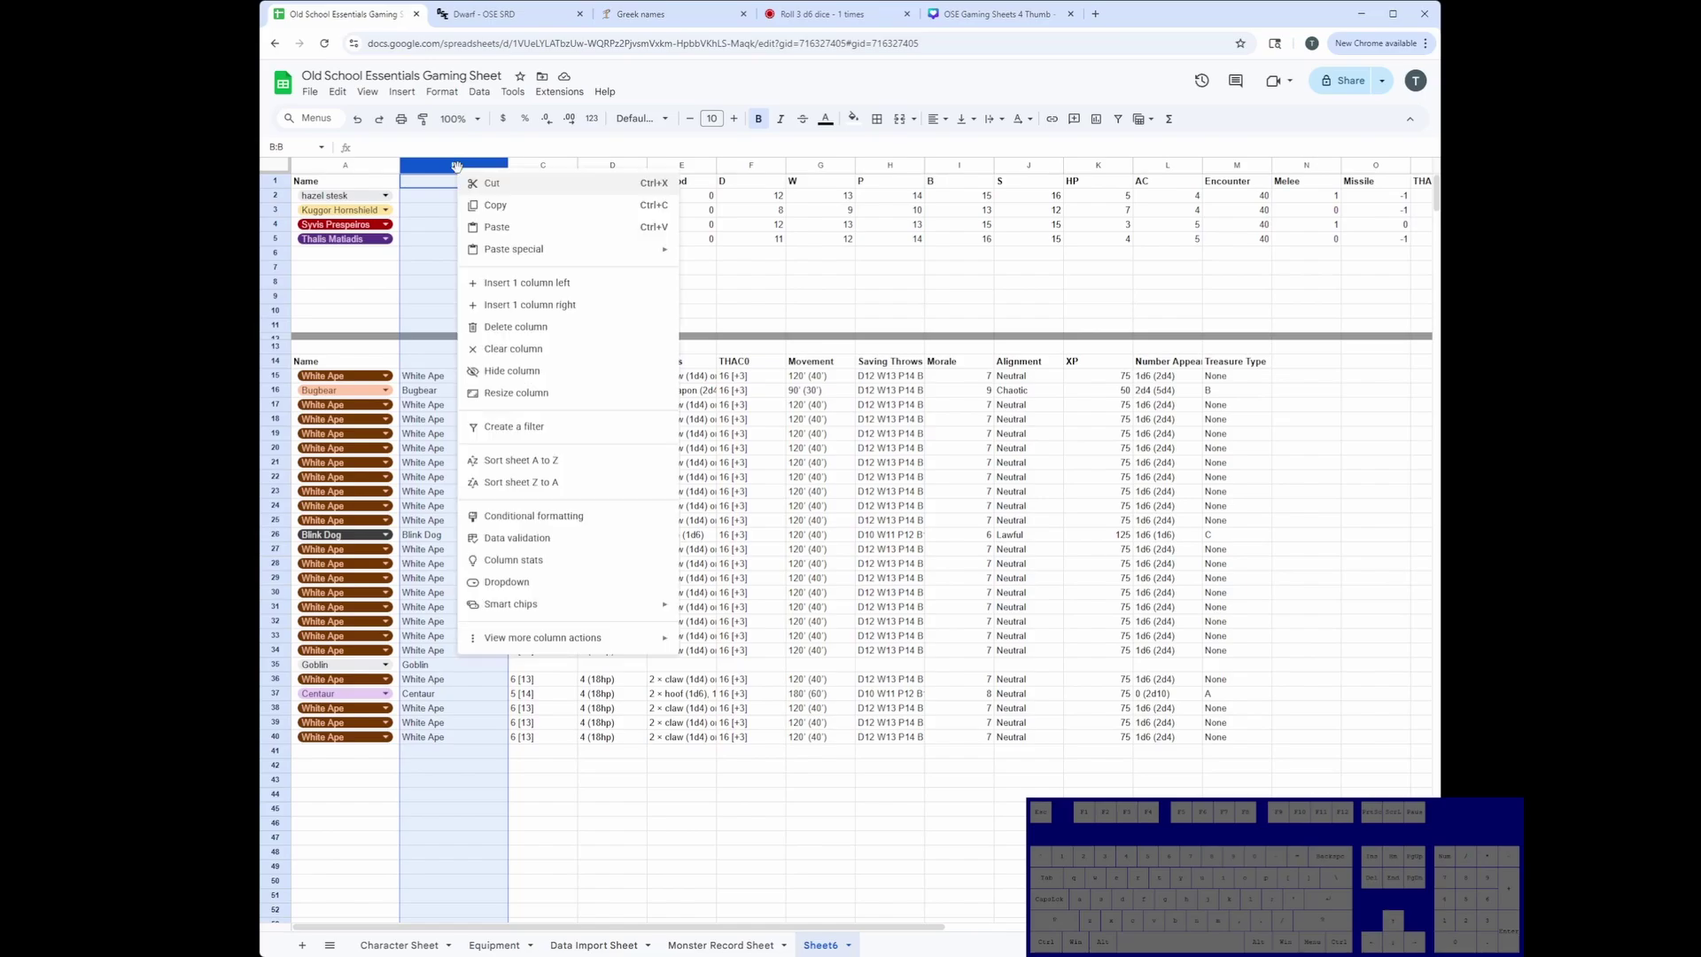
{"action": "left_click", "coordinate": [530, 372]}
{"action": "left_click", "coordinate": [474, 459]}
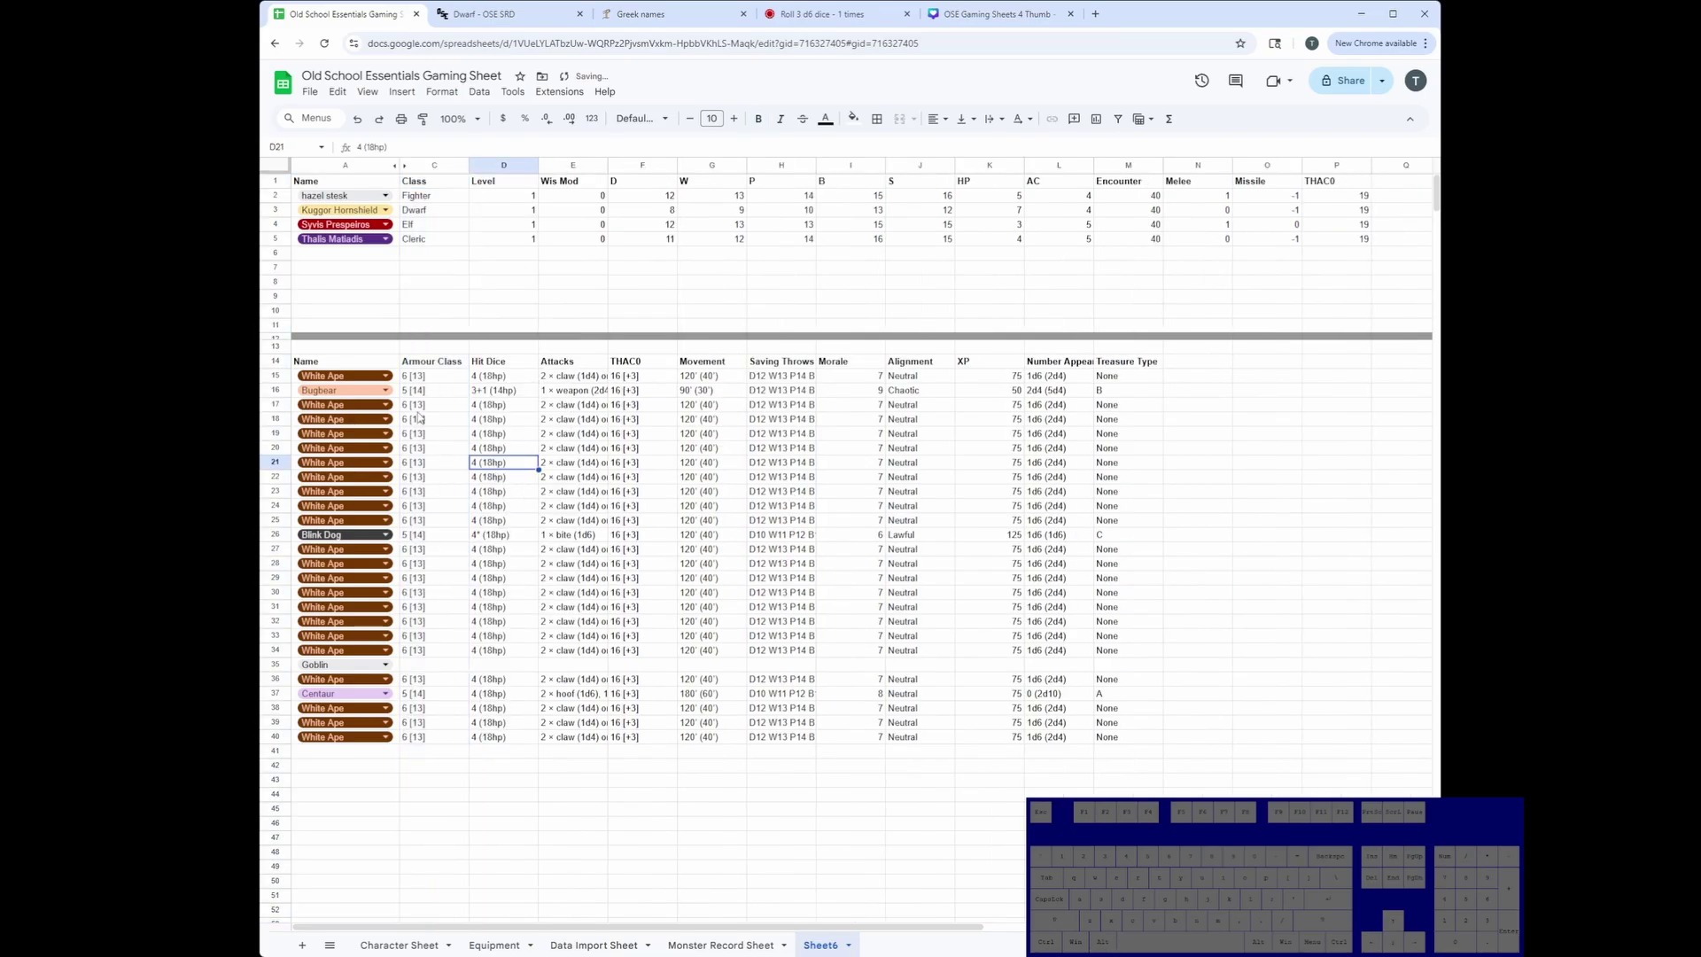
{"action": "left_click_drag", "start_coordinate": [381, 363], "coordinate": [378, 469]}
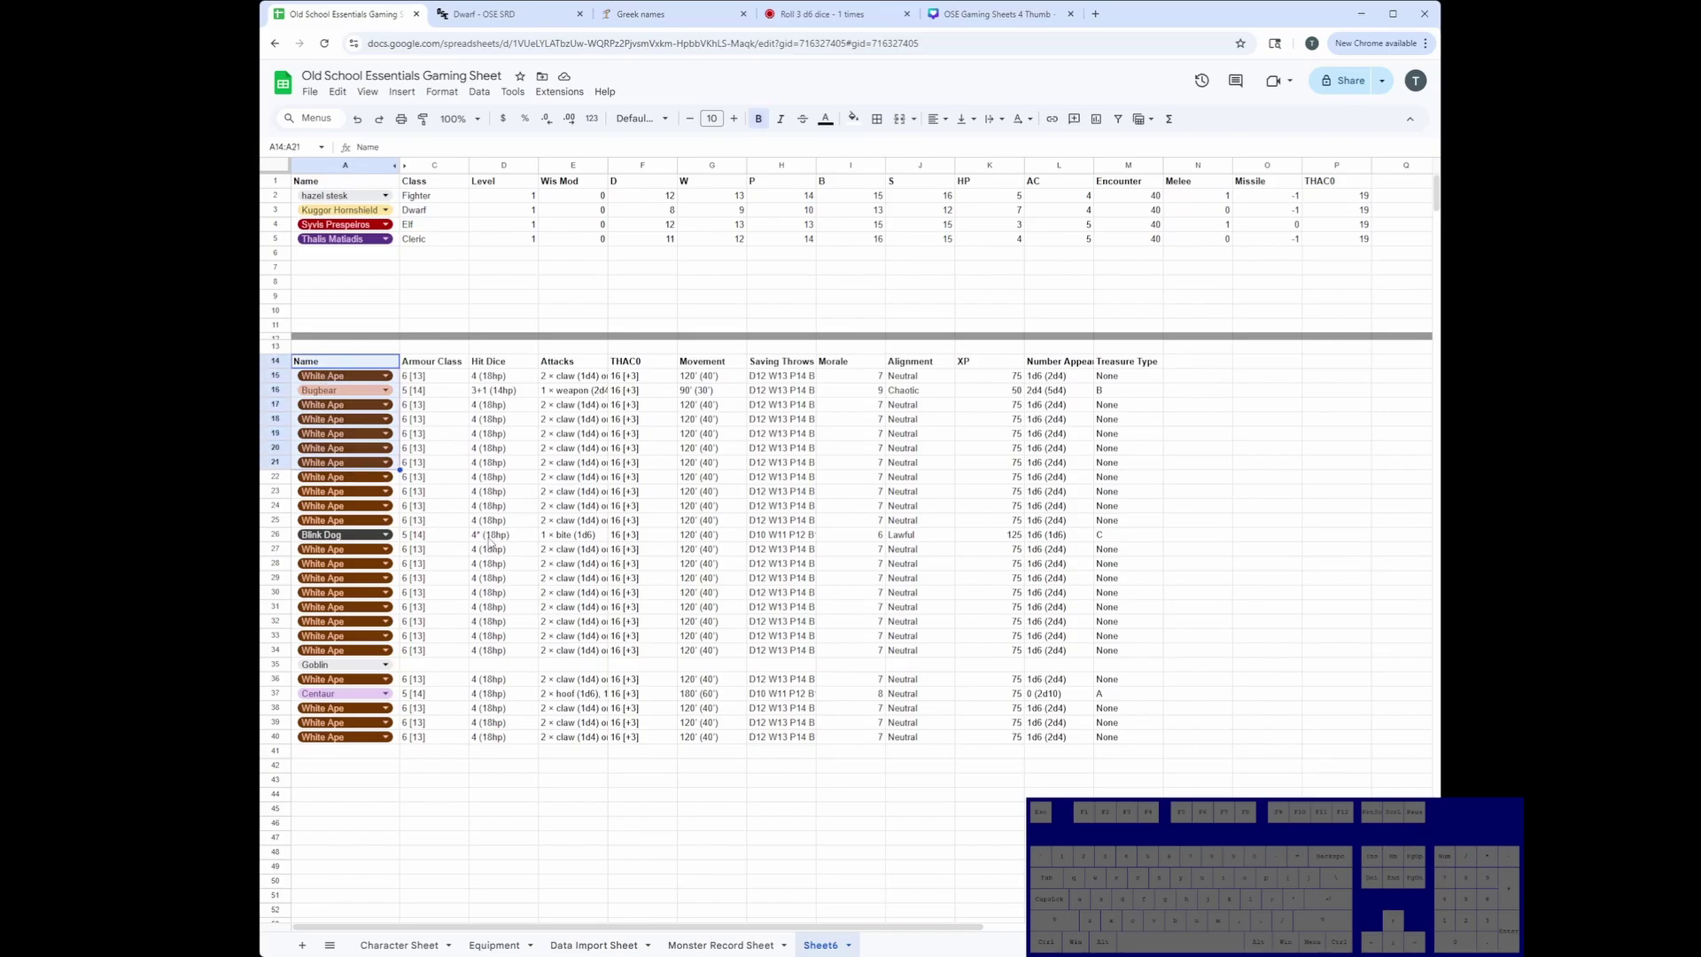
Rename Sheet6 as Combat Tracker.
{"action": "left_click", "coordinate": [848, 945]}
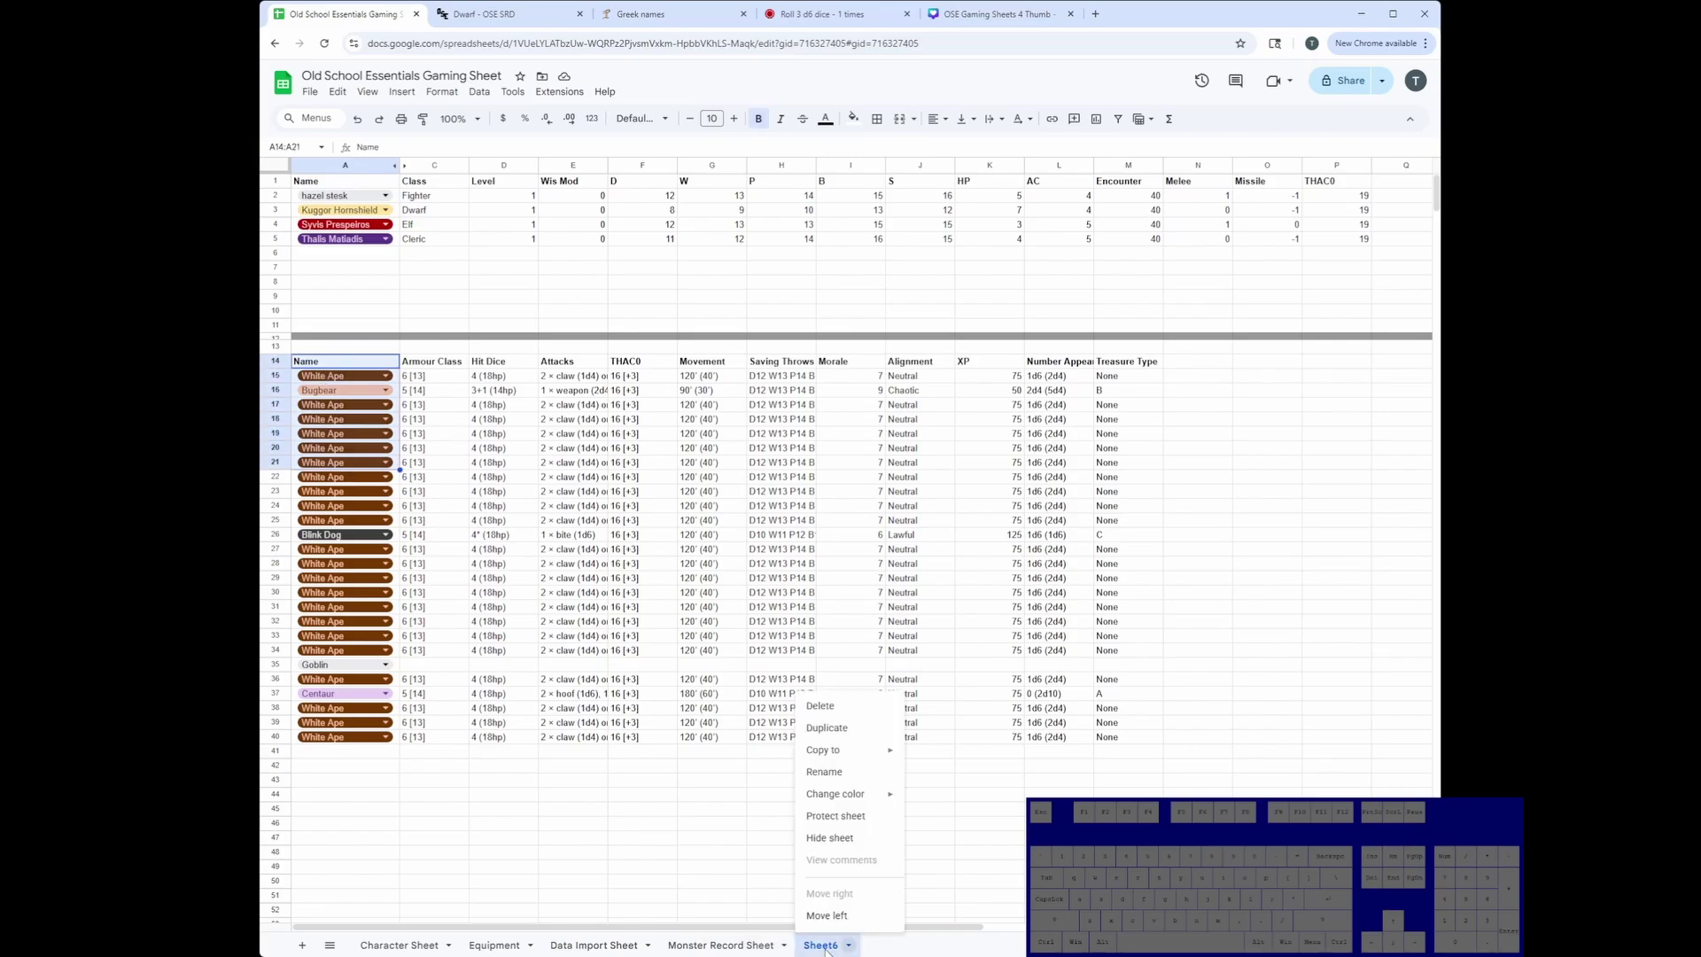
{"action": "left_click", "coordinate": [833, 769]}
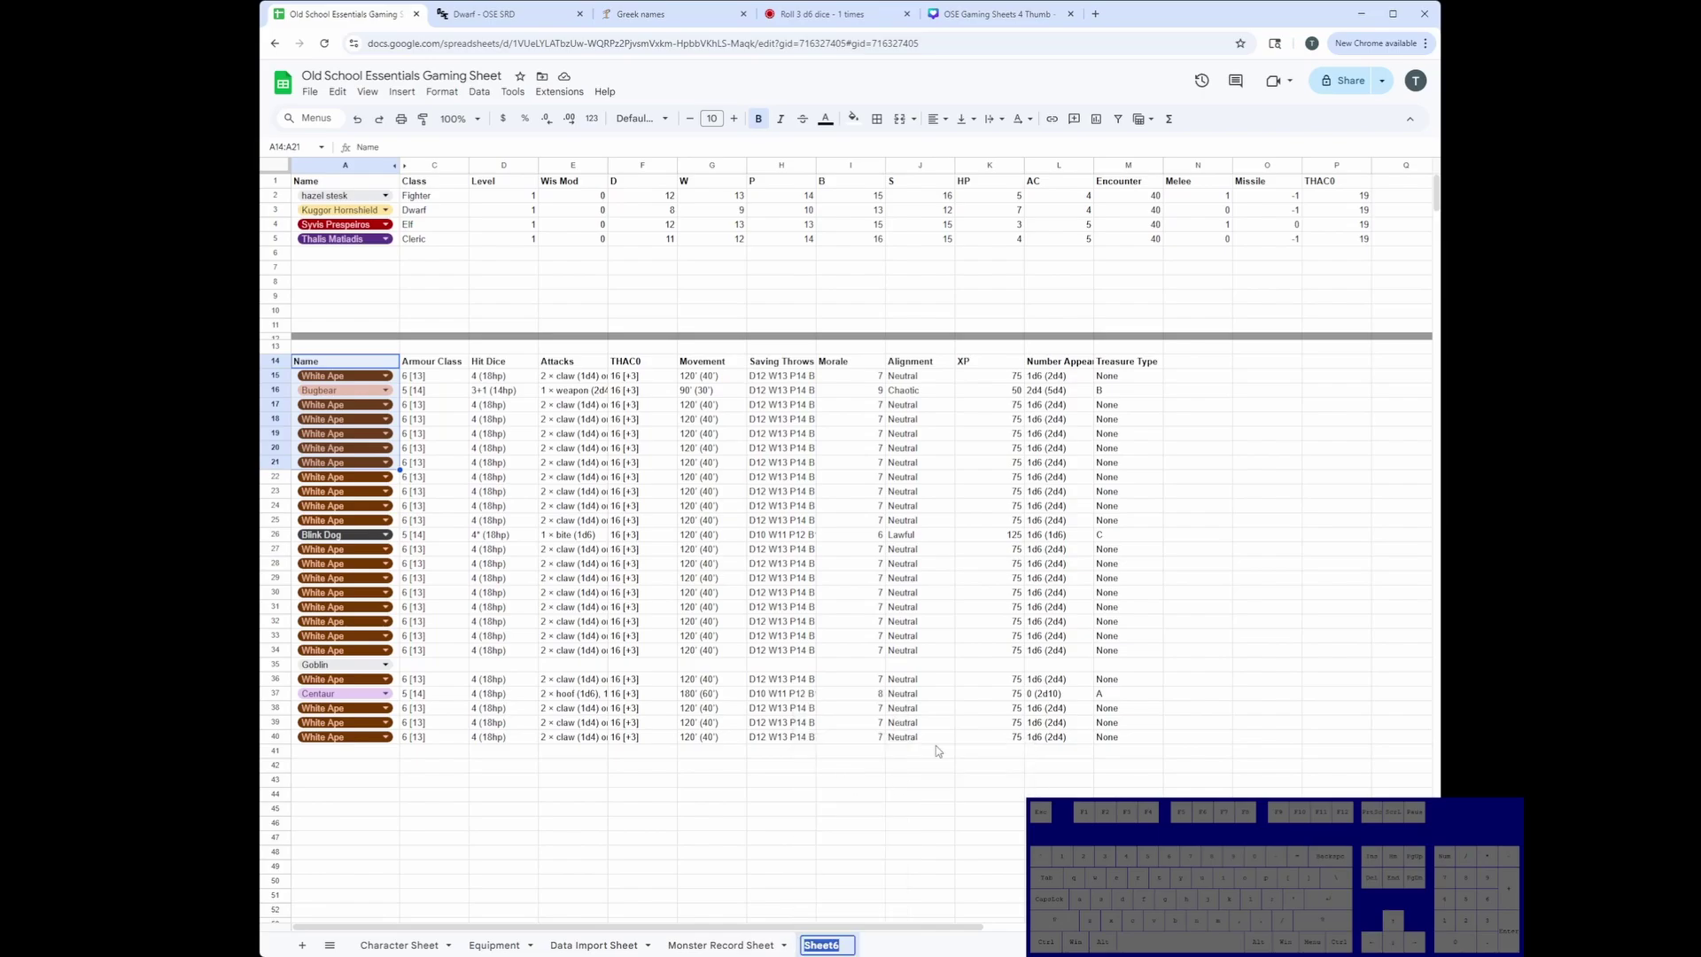
{"action": "type", "text": "Combat Tracker"}
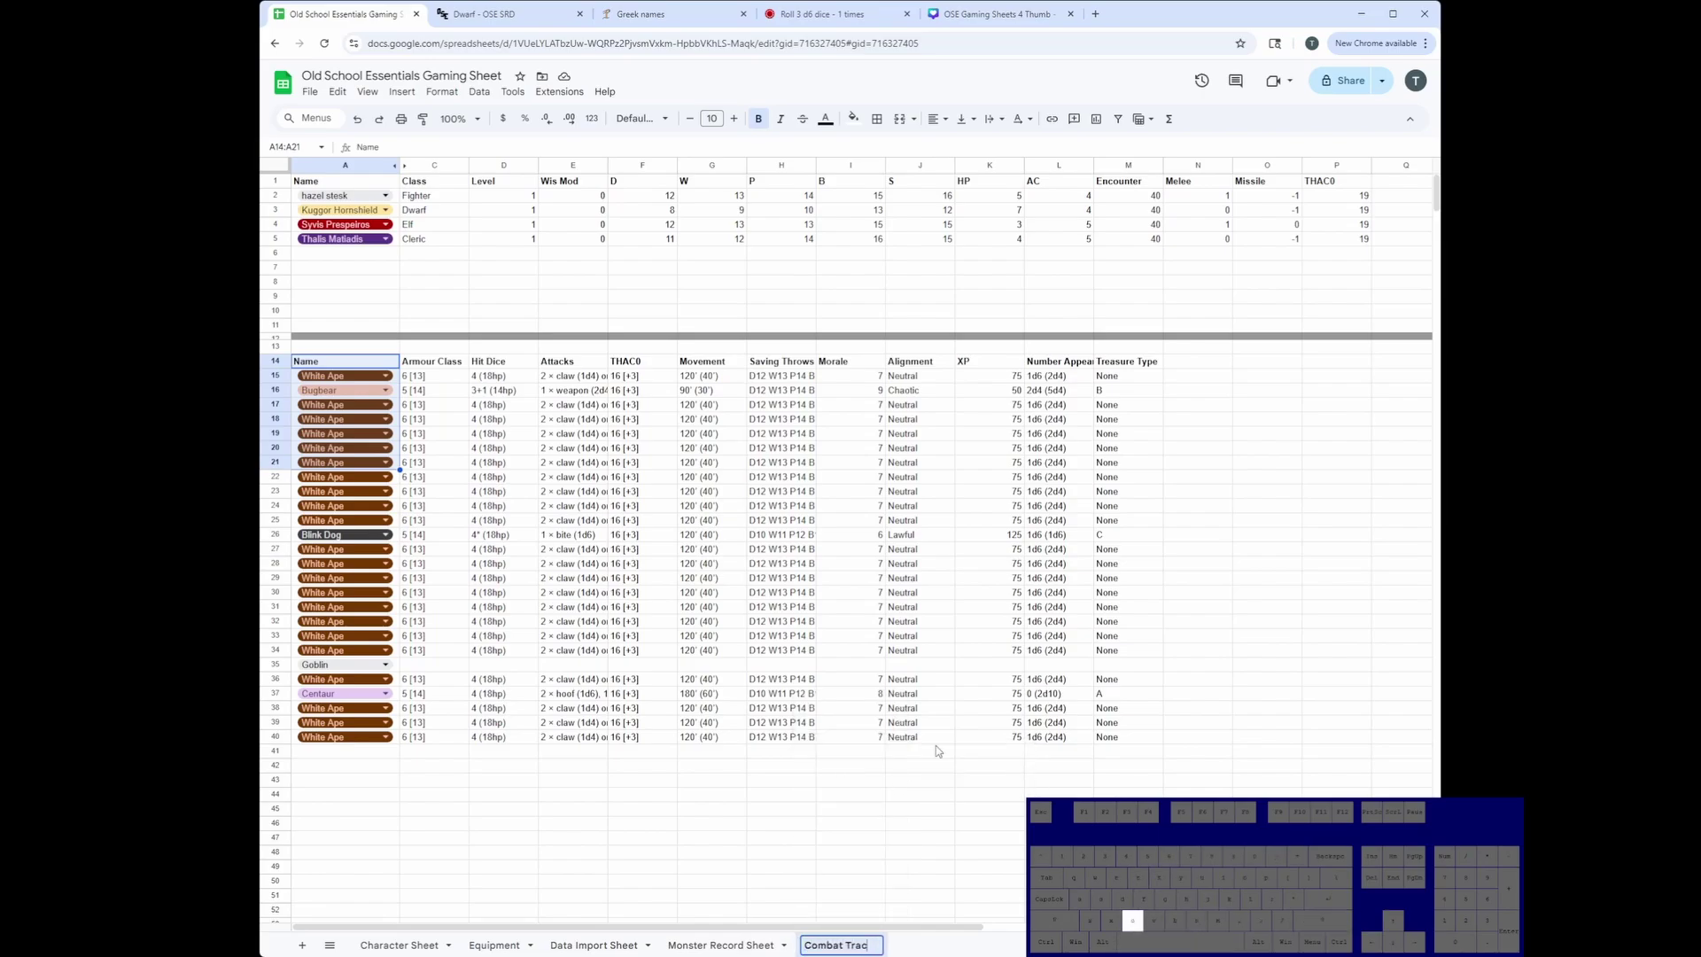
{"action": "key", "text": "Return"}
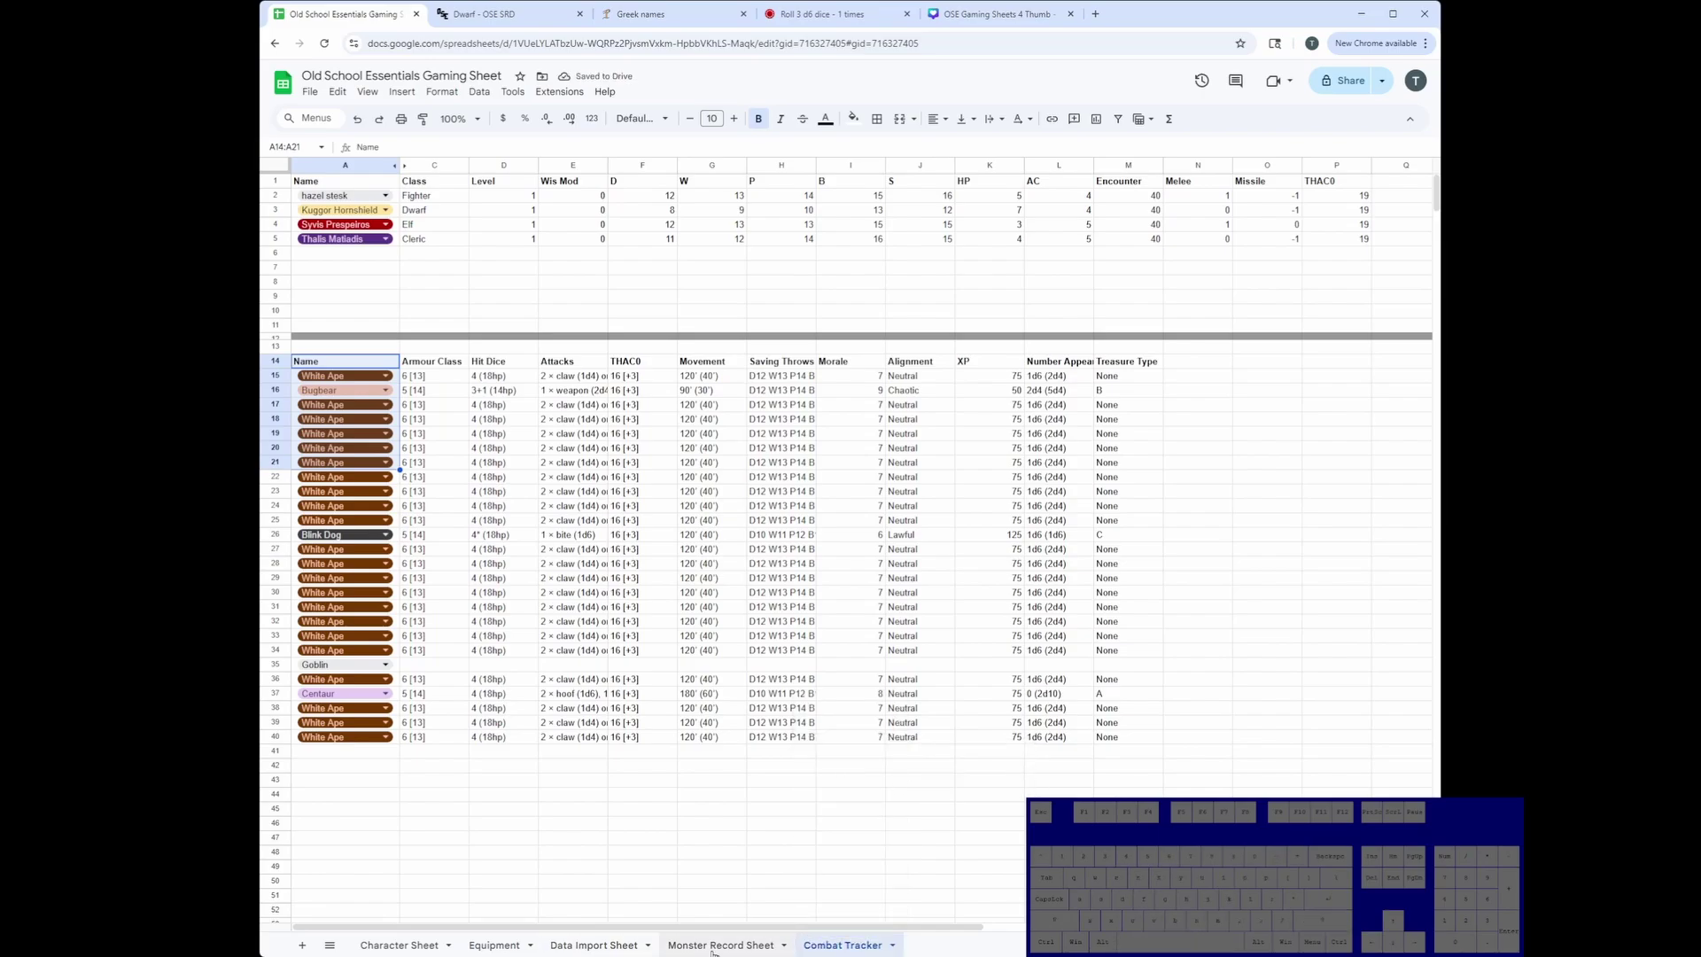
Examine the Hit Dice entries and the Goblin row in the Monster Record Sheet table.
{"action": "left_click", "coordinate": [720, 945]}
{"action": "left_click", "coordinate": [856, 947]}
{"action": "left_click", "coordinate": [720, 945]}
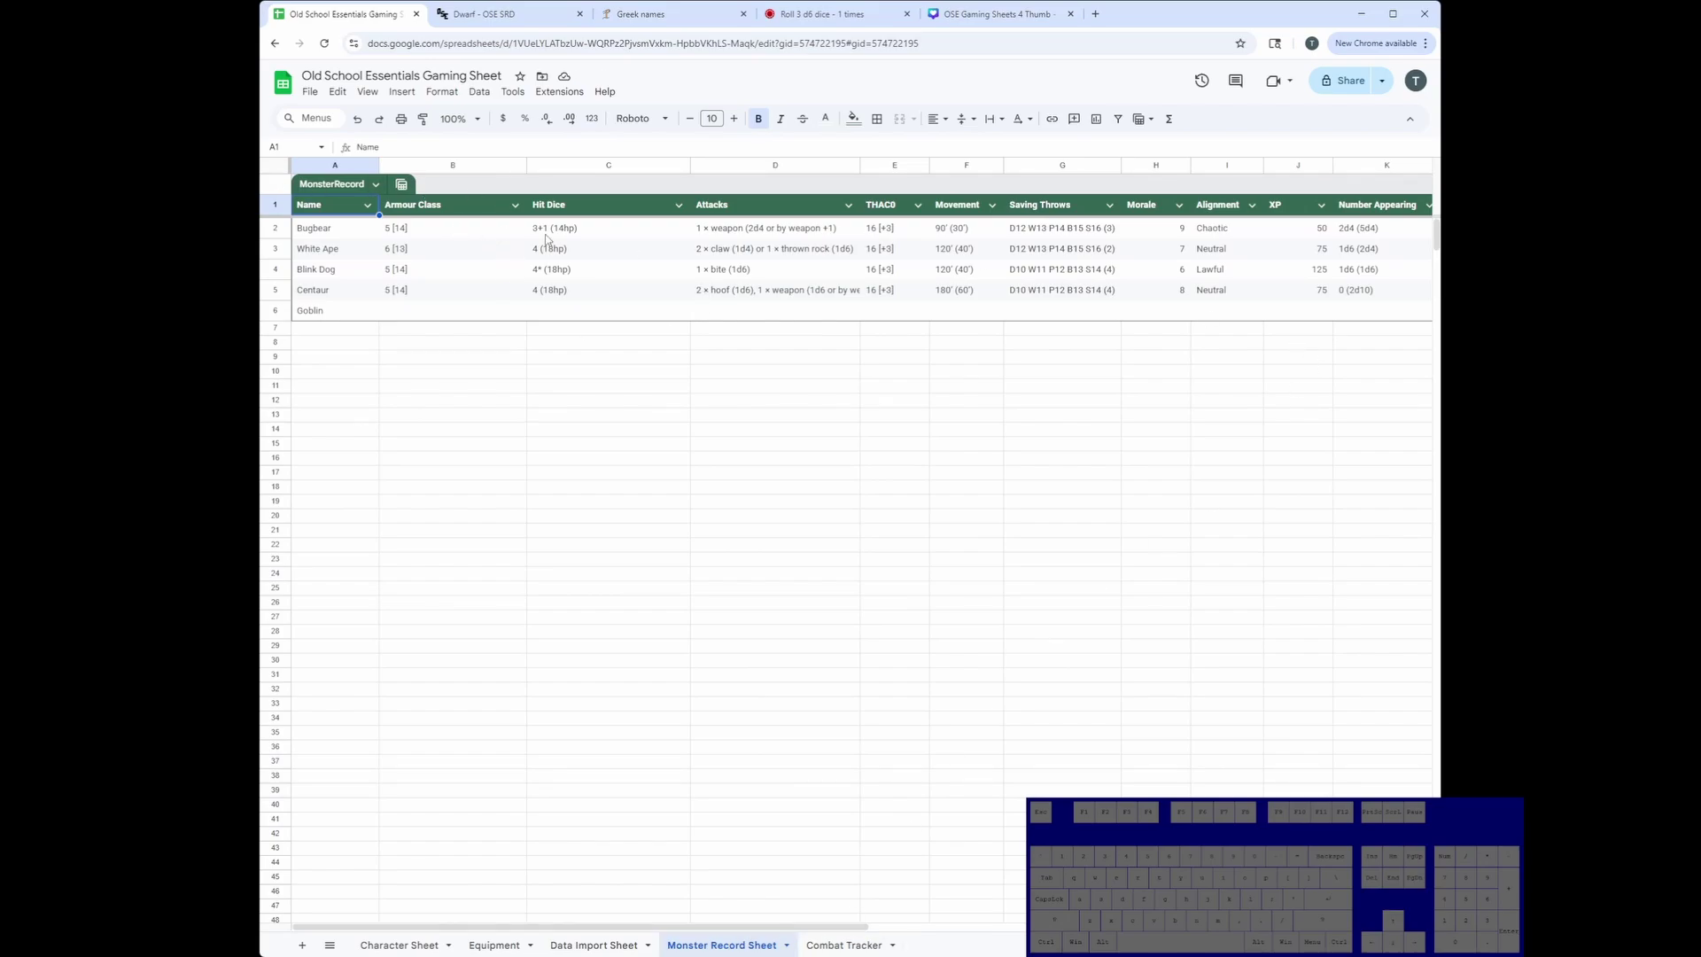
{"action": "left_click_drag", "start_coordinate": [572, 230], "coordinate": [577, 275]}
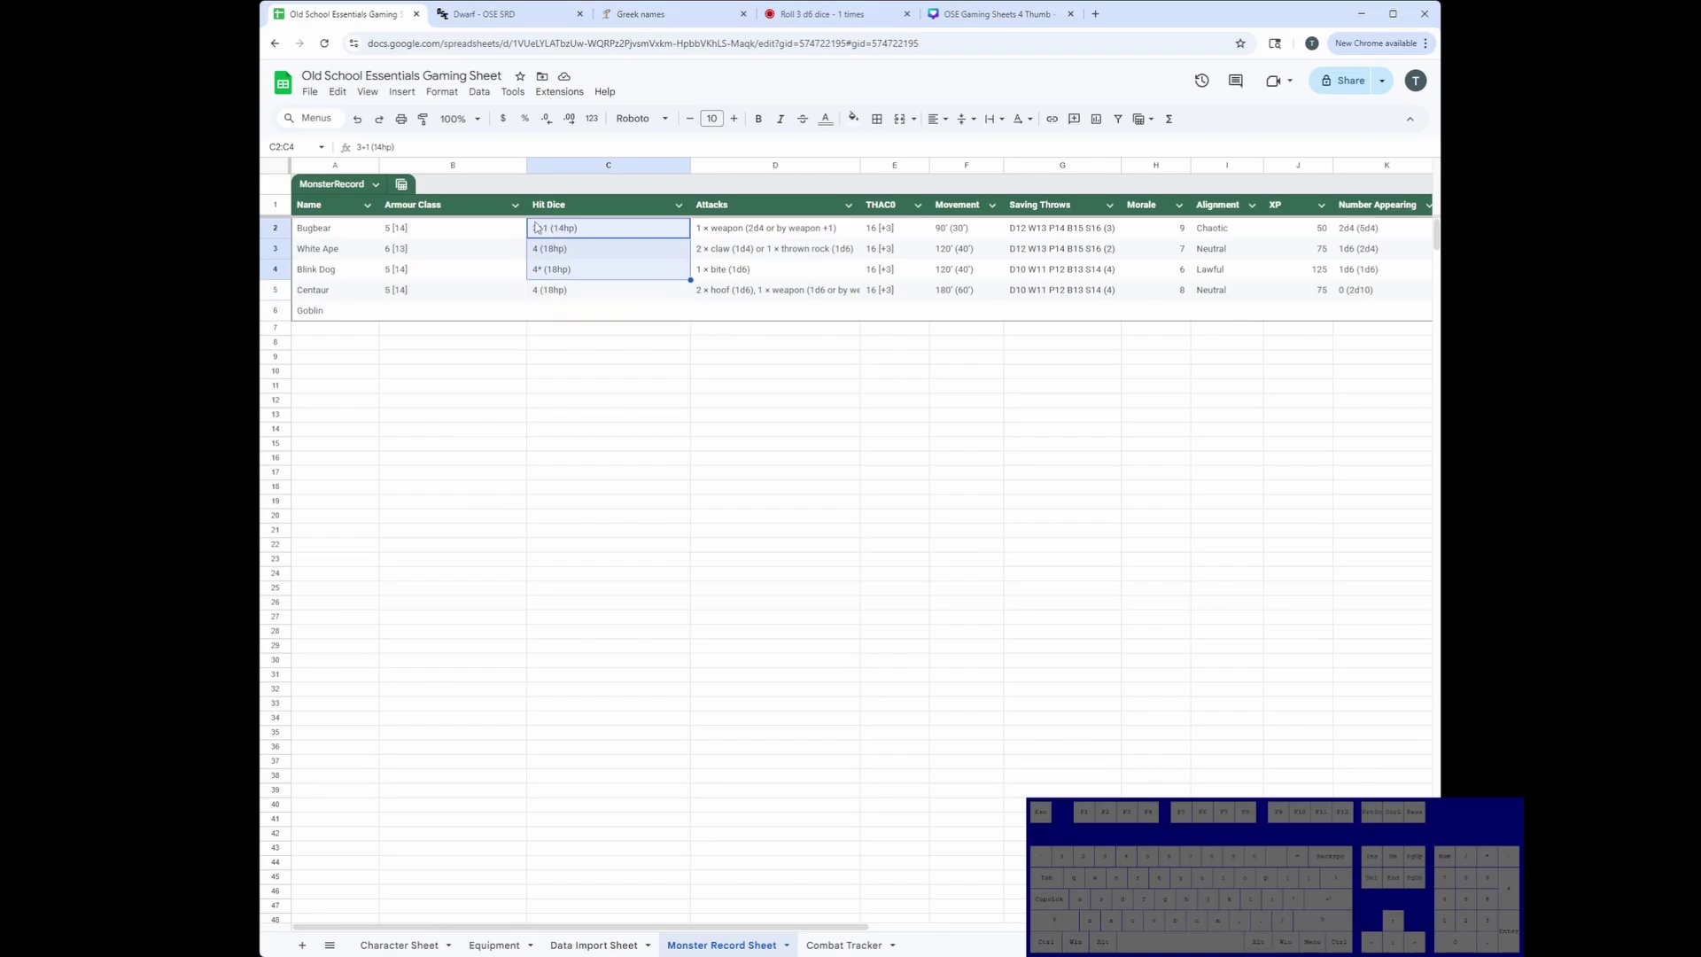
{"action": "left_click", "coordinate": [539, 273]}
{"action": "left_click", "coordinate": [545, 230]}
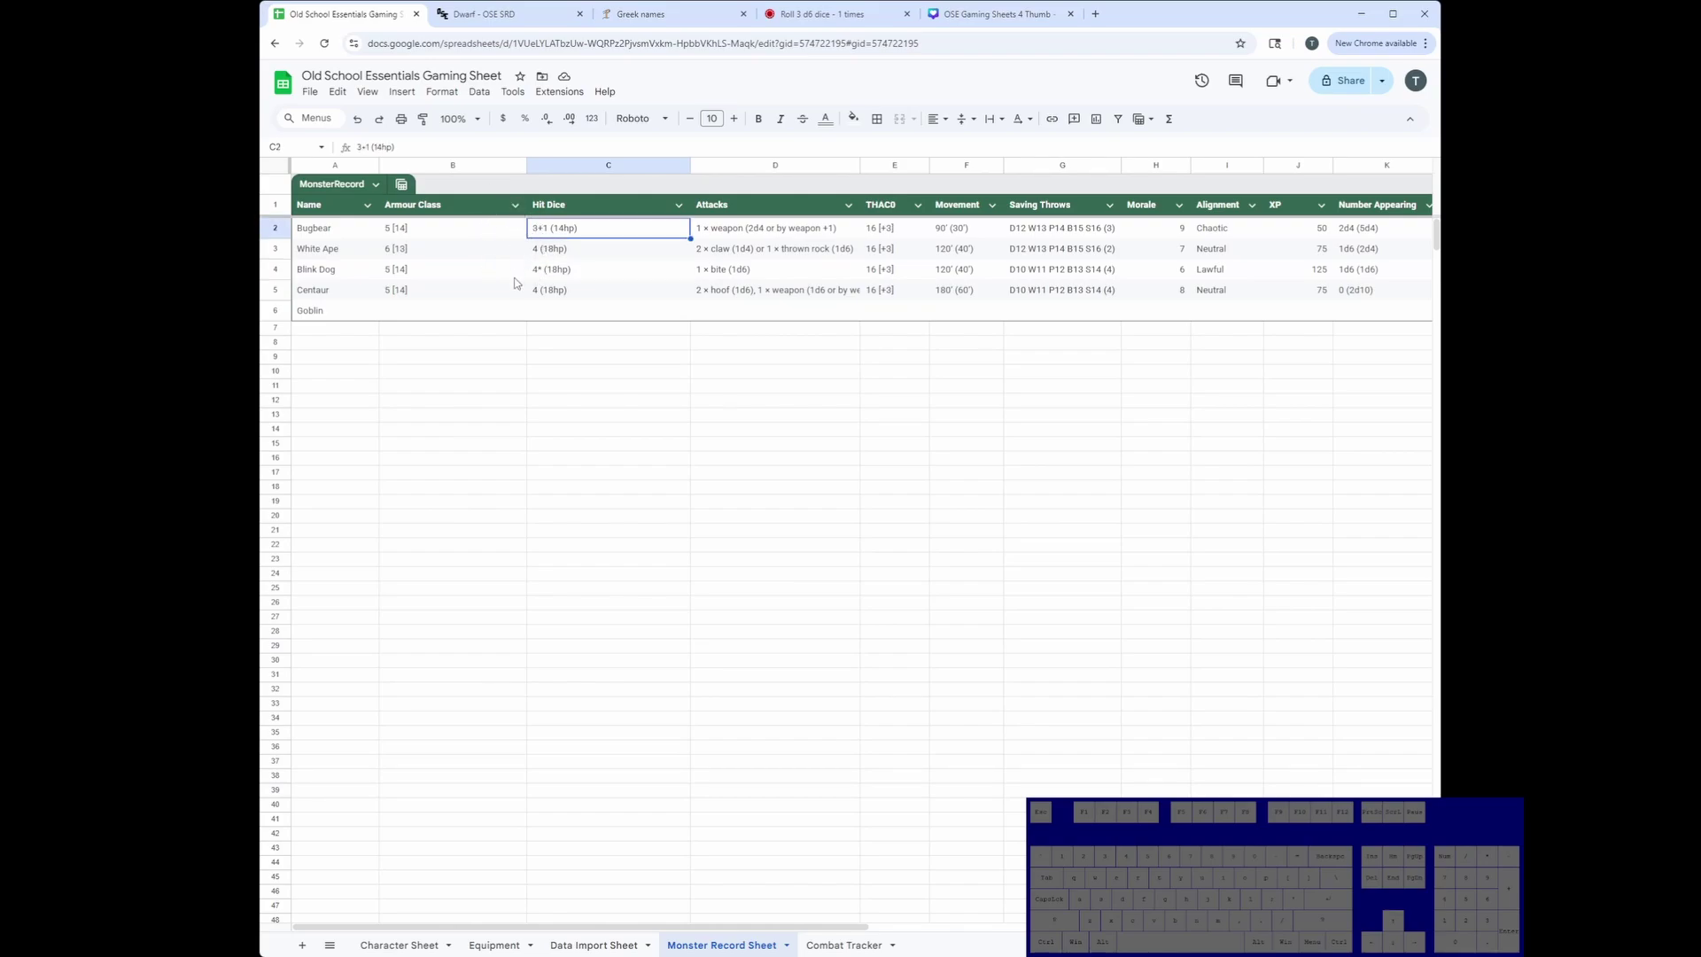
{"action": "mouse_move", "coordinate": [573, 277]}
{"action": "left_mouse_down"}
{"action": "mouse_move", "coordinate": [577, 311]}
{"action": "mouse_move", "coordinate": [585, 255]}
{"action": "left_mouse_up"}
{"action": "left_click", "coordinate": [584, 255]}
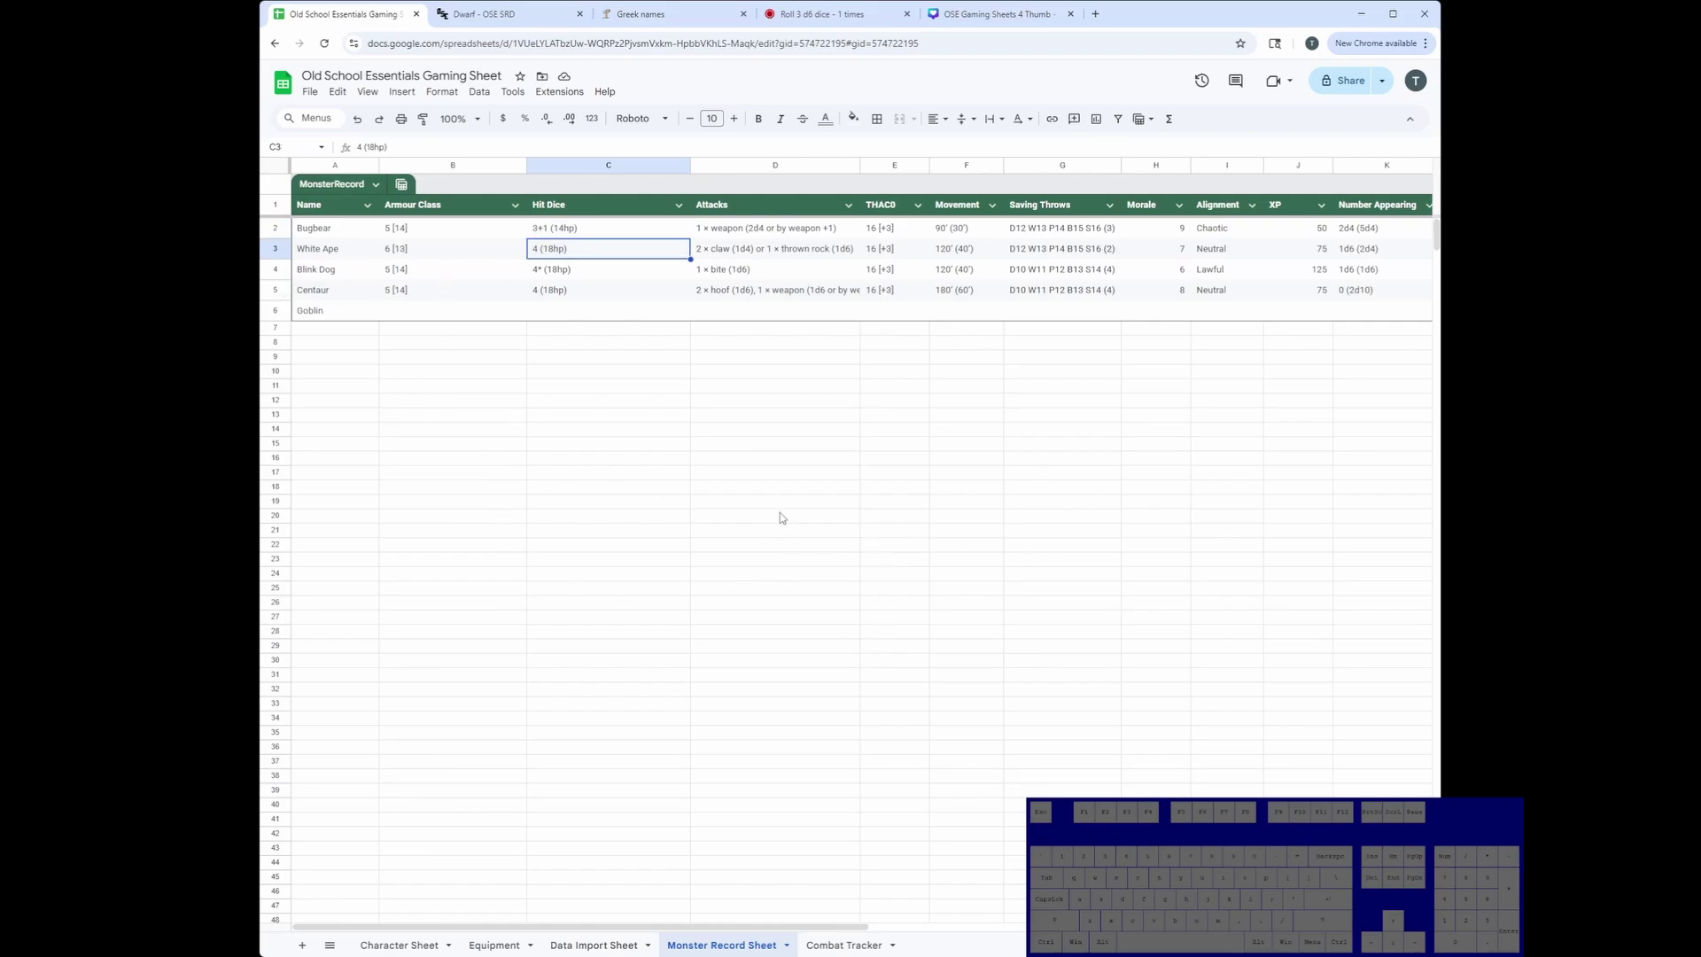
{"action": "left_click_drag", "start_coordinate": [469, 310], "coordinate": [1357, 311]}
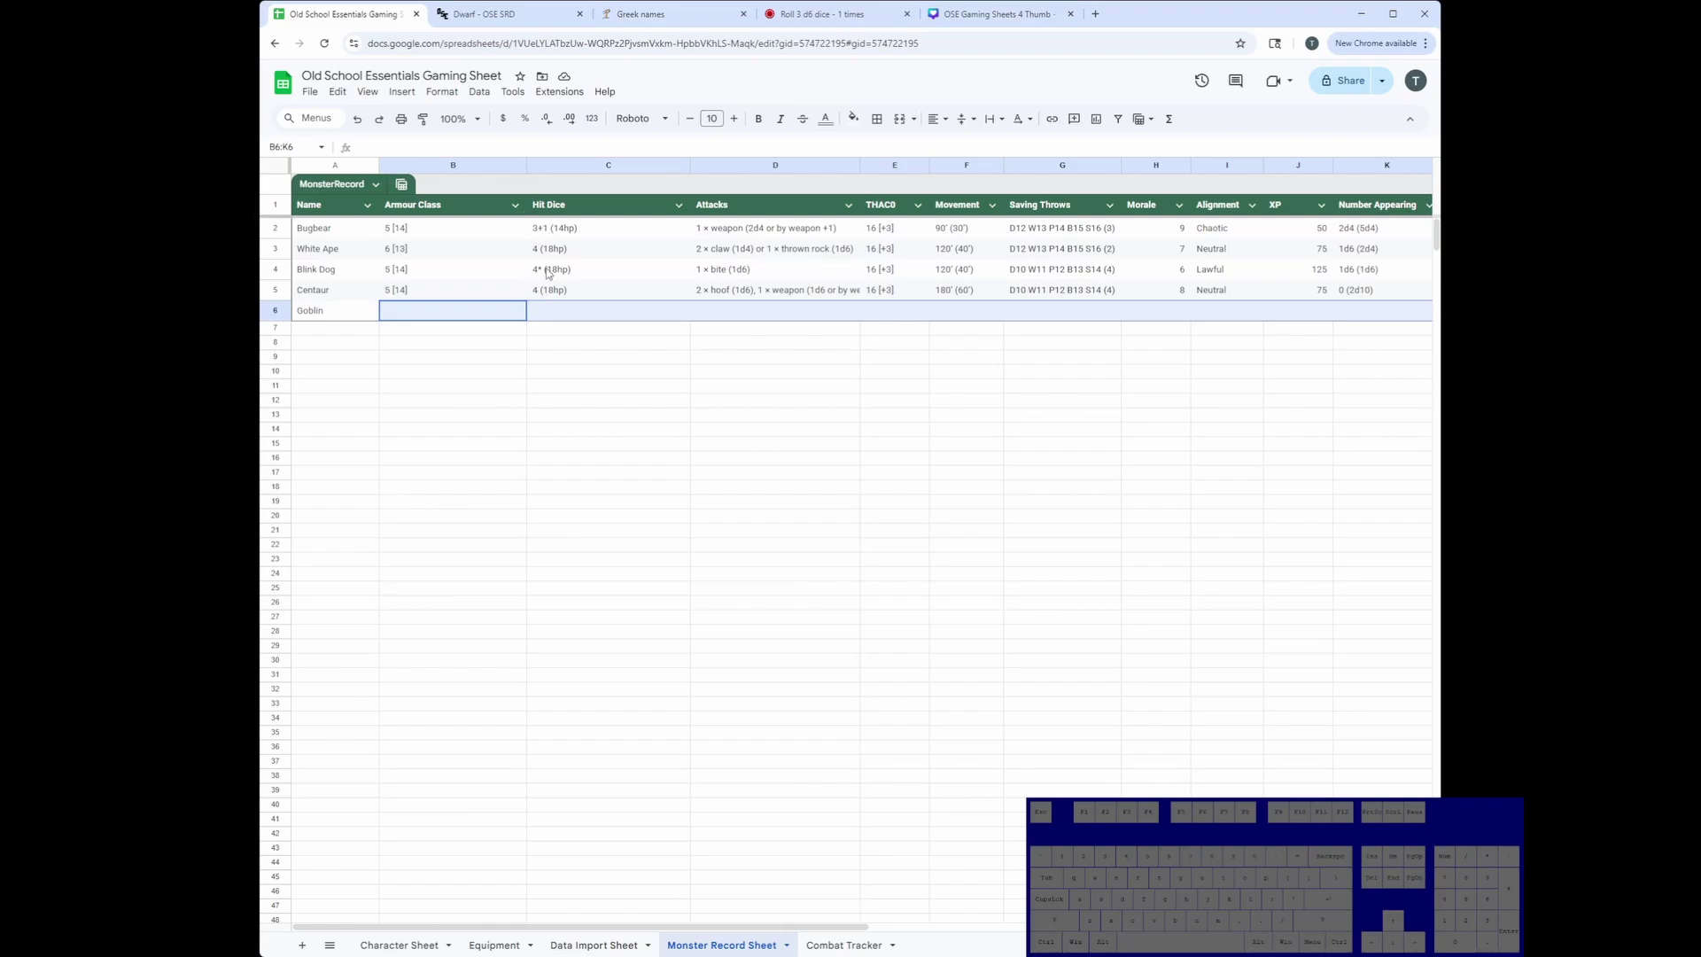
{"action": "left_click", "coordinate": [556, 233]}
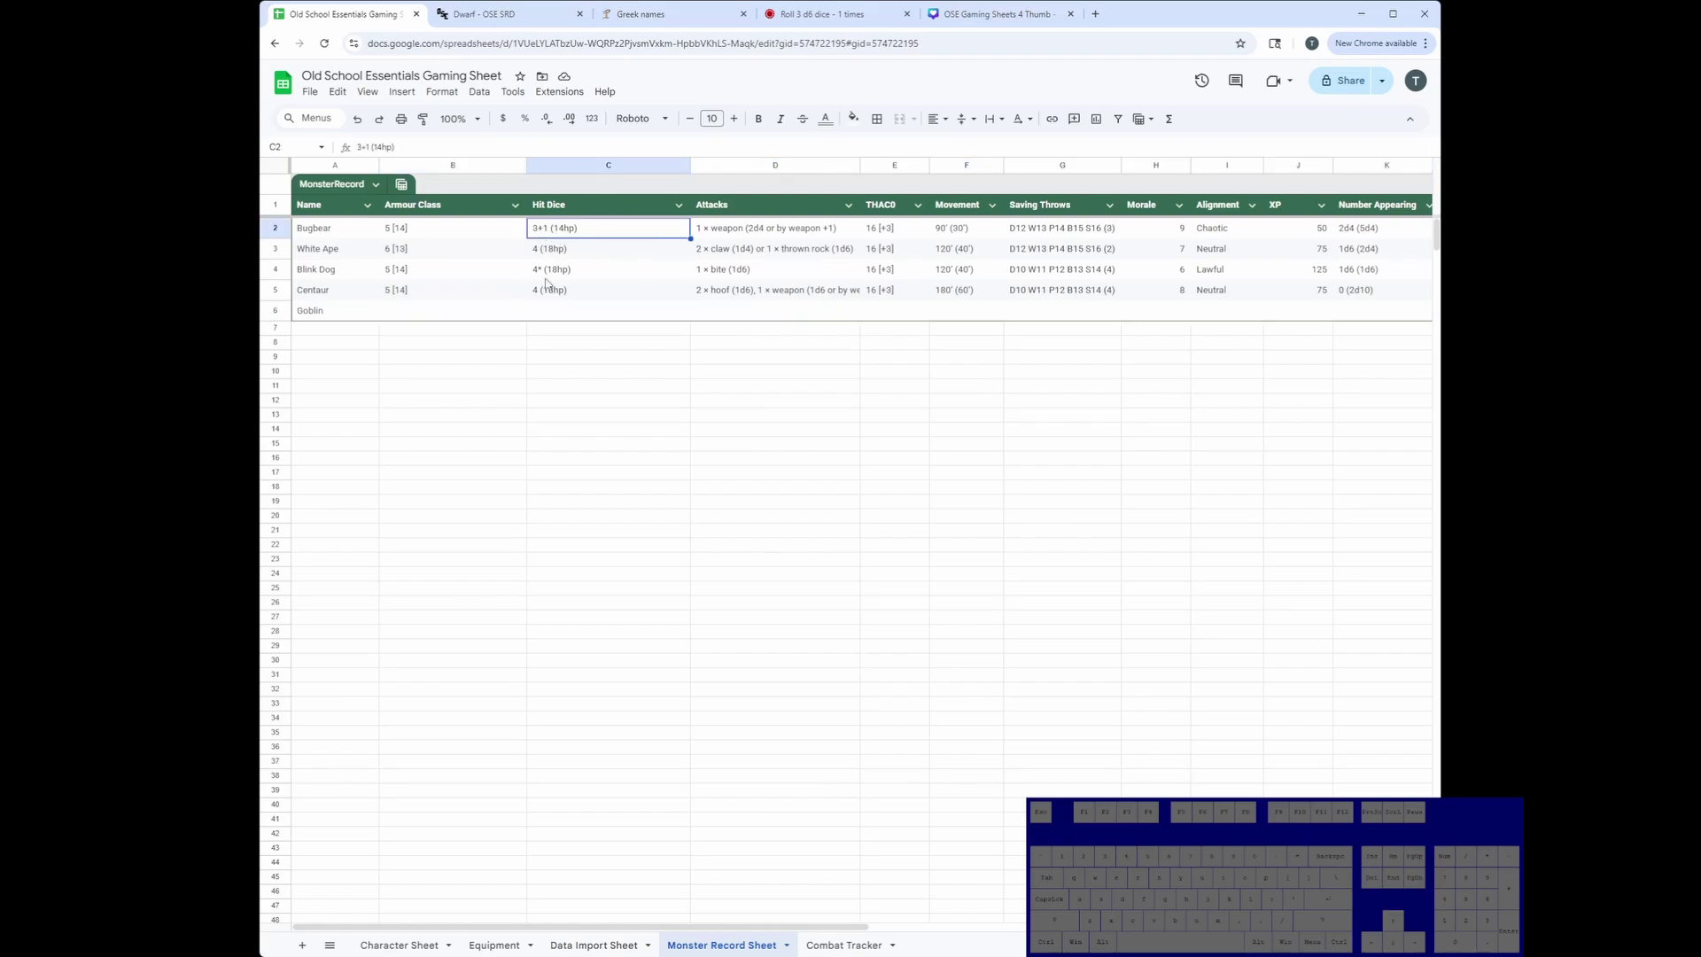
{"action": "left_click", "coordinate": [549, 309]}
{"action": "left_click", "coordinate": [468, 310]}
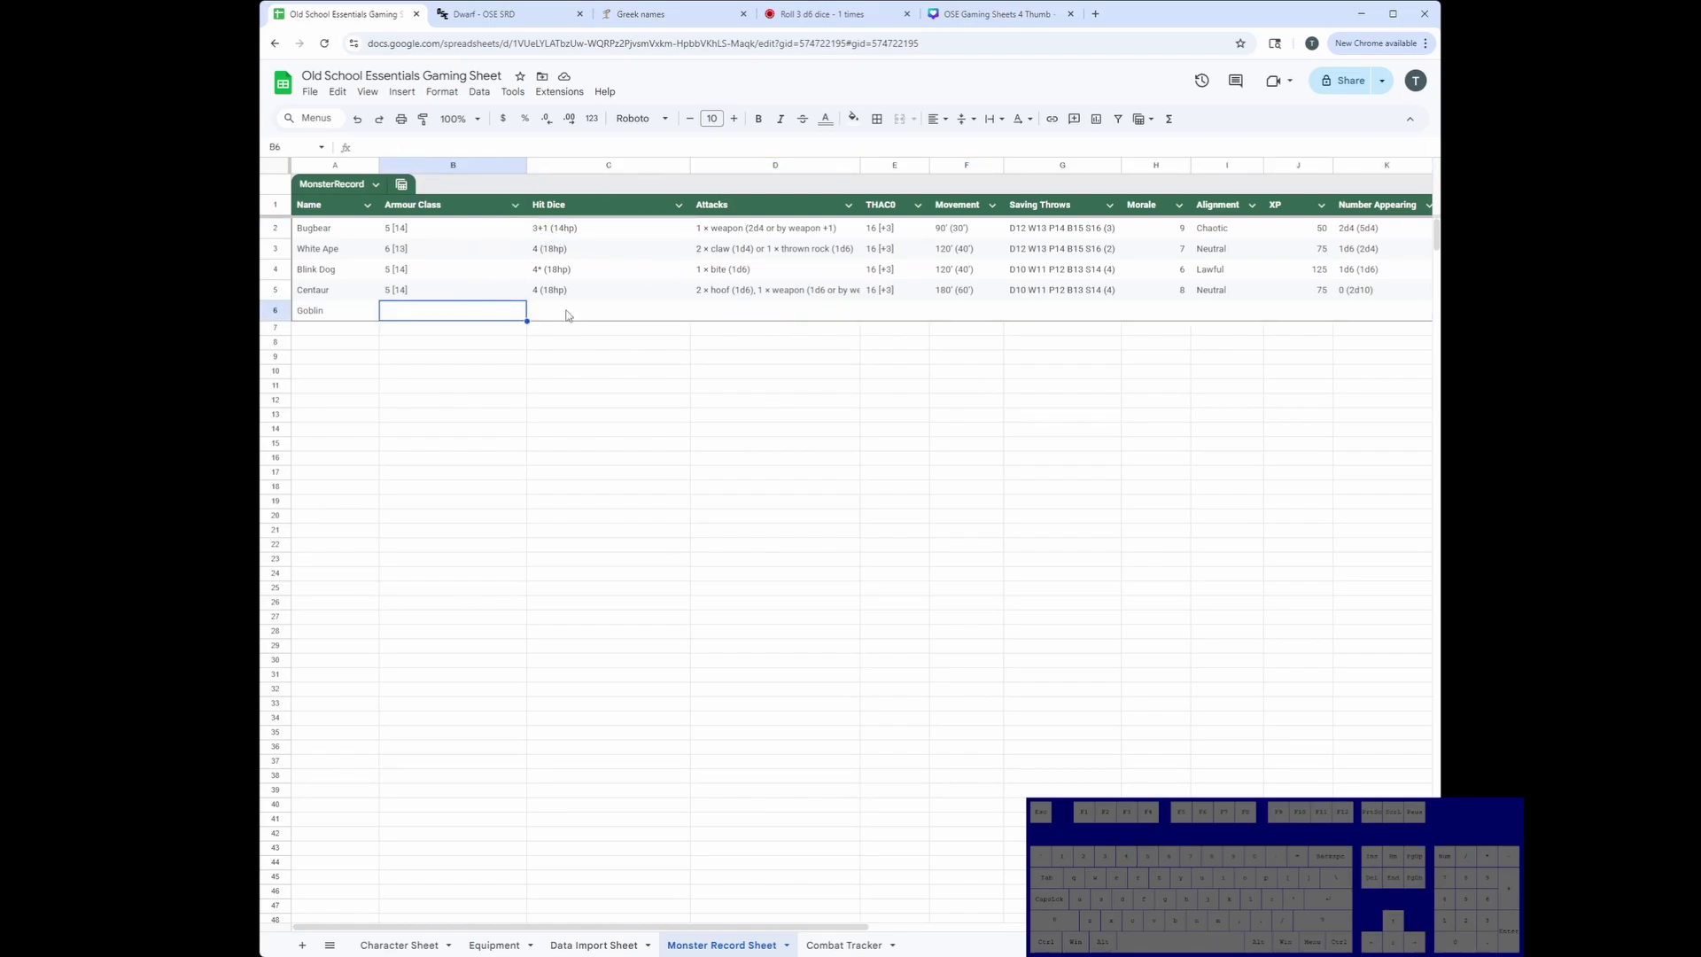
{"action": "left_click", "coordinate": [567, 312]}
{"action": "left_click", "coordinate": [448, 316]}
{"action": "left_click_drag", "start_coordinate": [312, 319], "coordinate": [372, 310]}
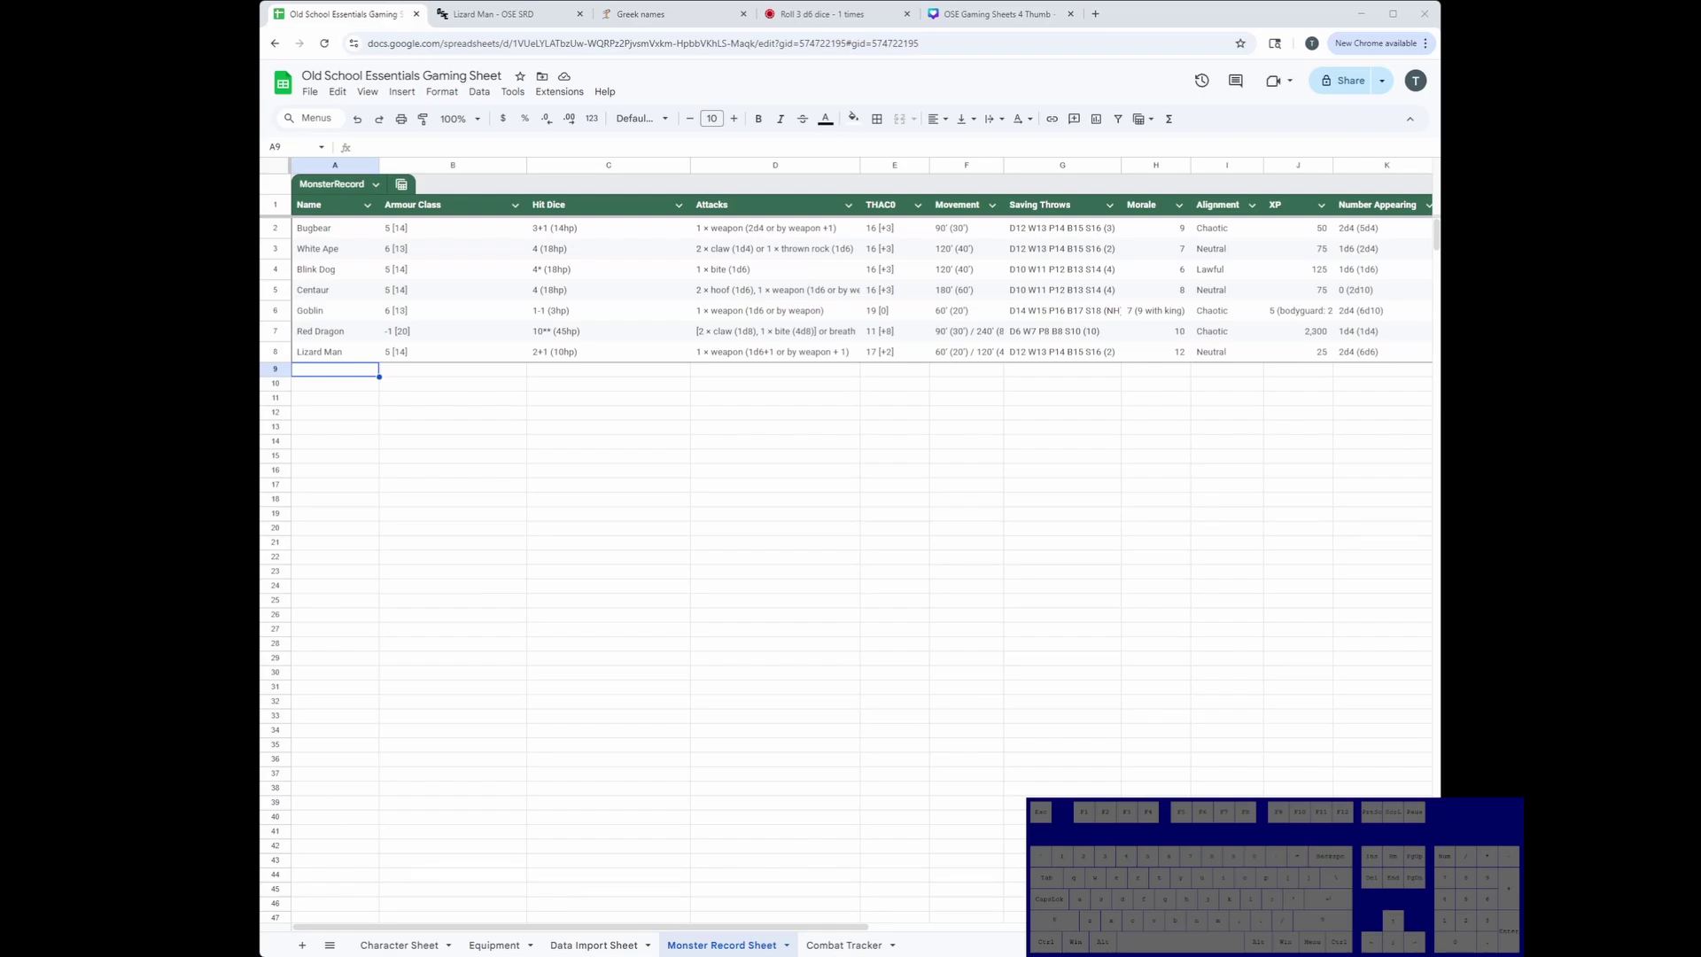
Review the Hit Dice entries of the Goblin, Red Dragon and Lizard Man rows.
{"action": "left_click_drag", "start_coordinate": [594, 232], "coordinate": [874, 312]}
{"action": "left_click", "coordinate": [599, 317]}
{"action": "left_click", "coordinate": [592, 340]}
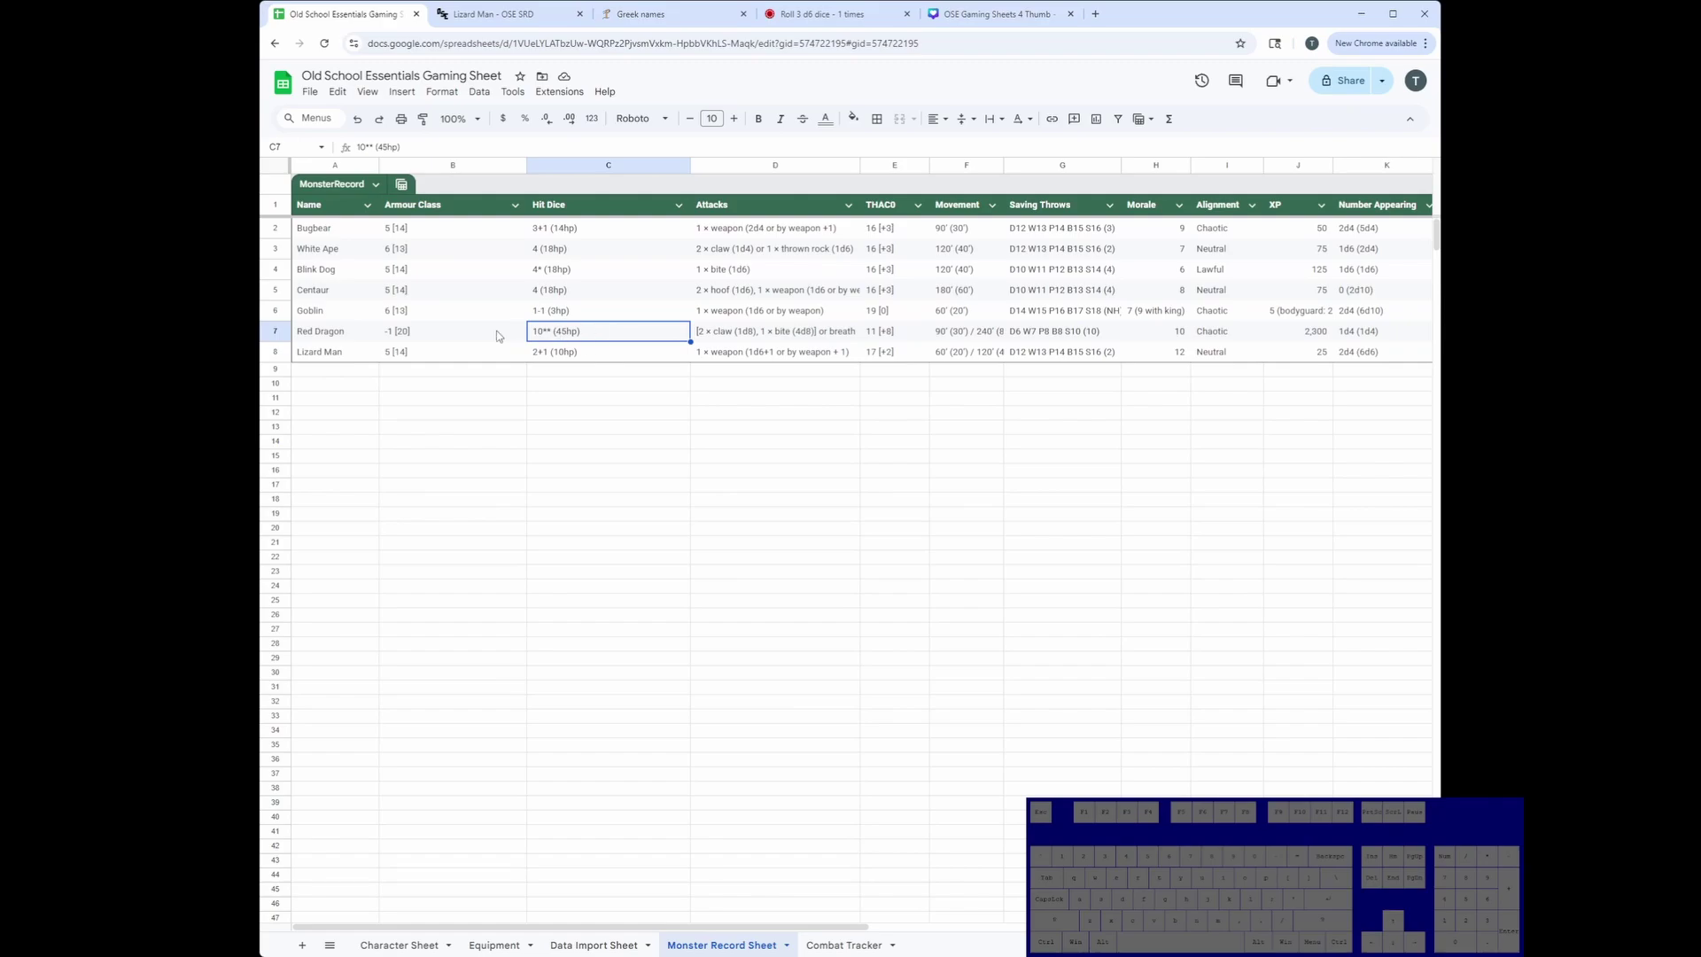
{"action": "left_click", "coordinate": [591, 352]}
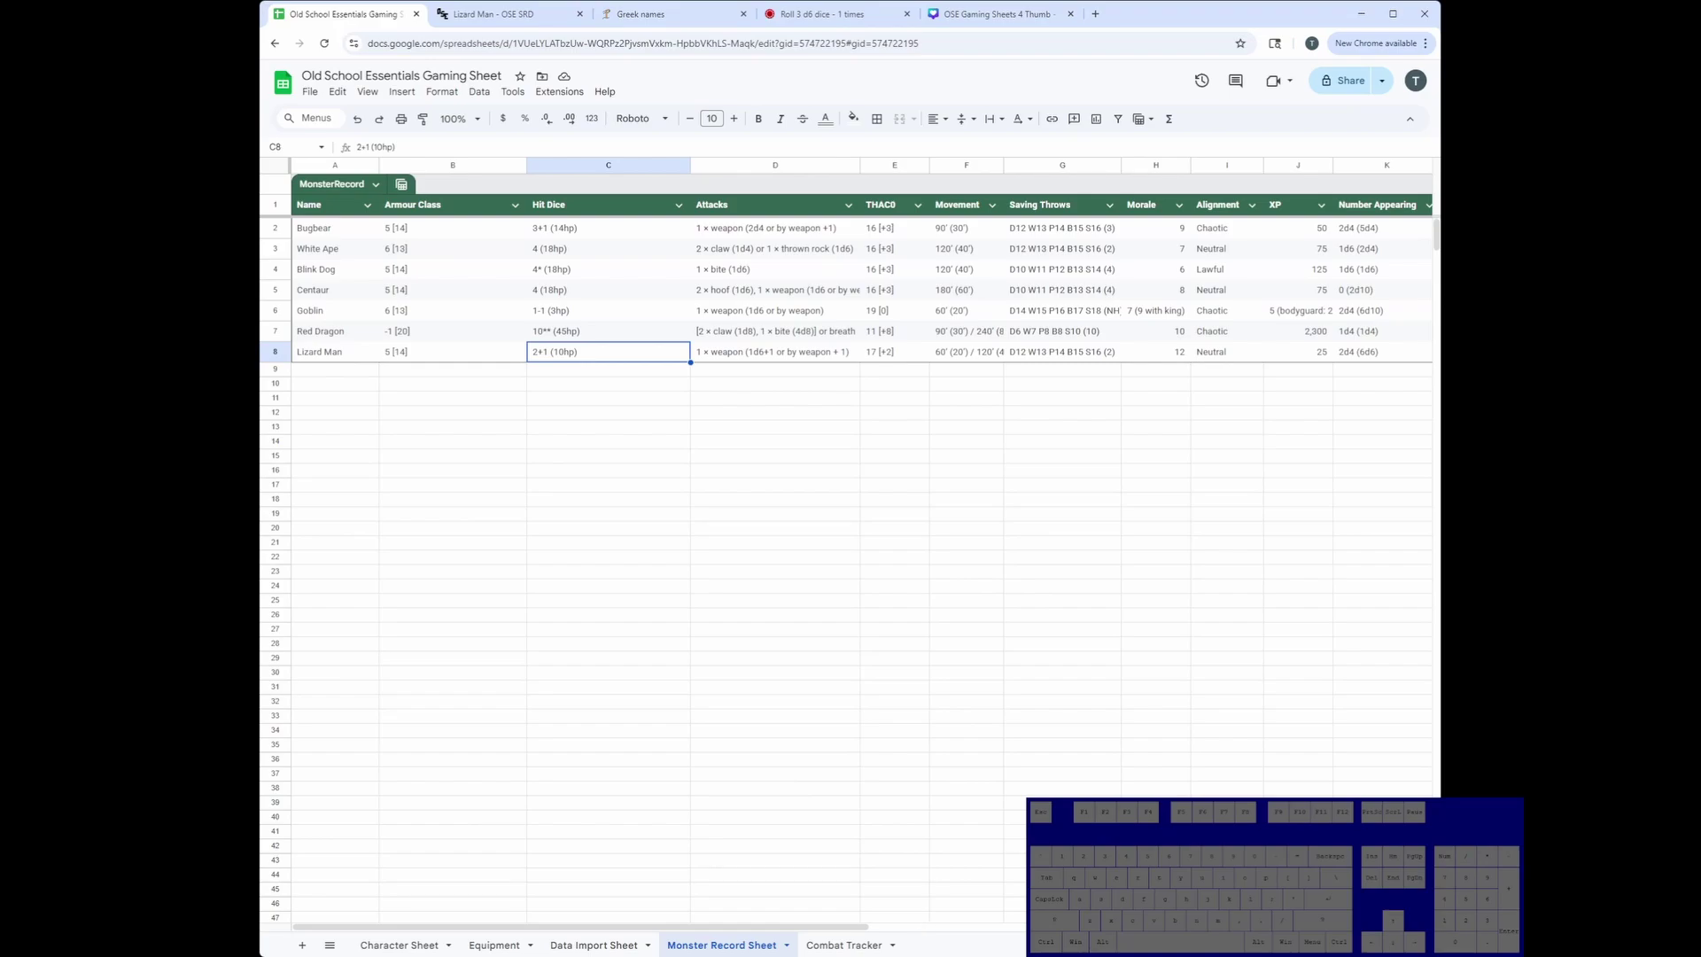
Add a new sheet, place it after Combat Tracker, and enter the heading Monsters in A1.
{"action": "left_click", "coordinate": [302, 946]}
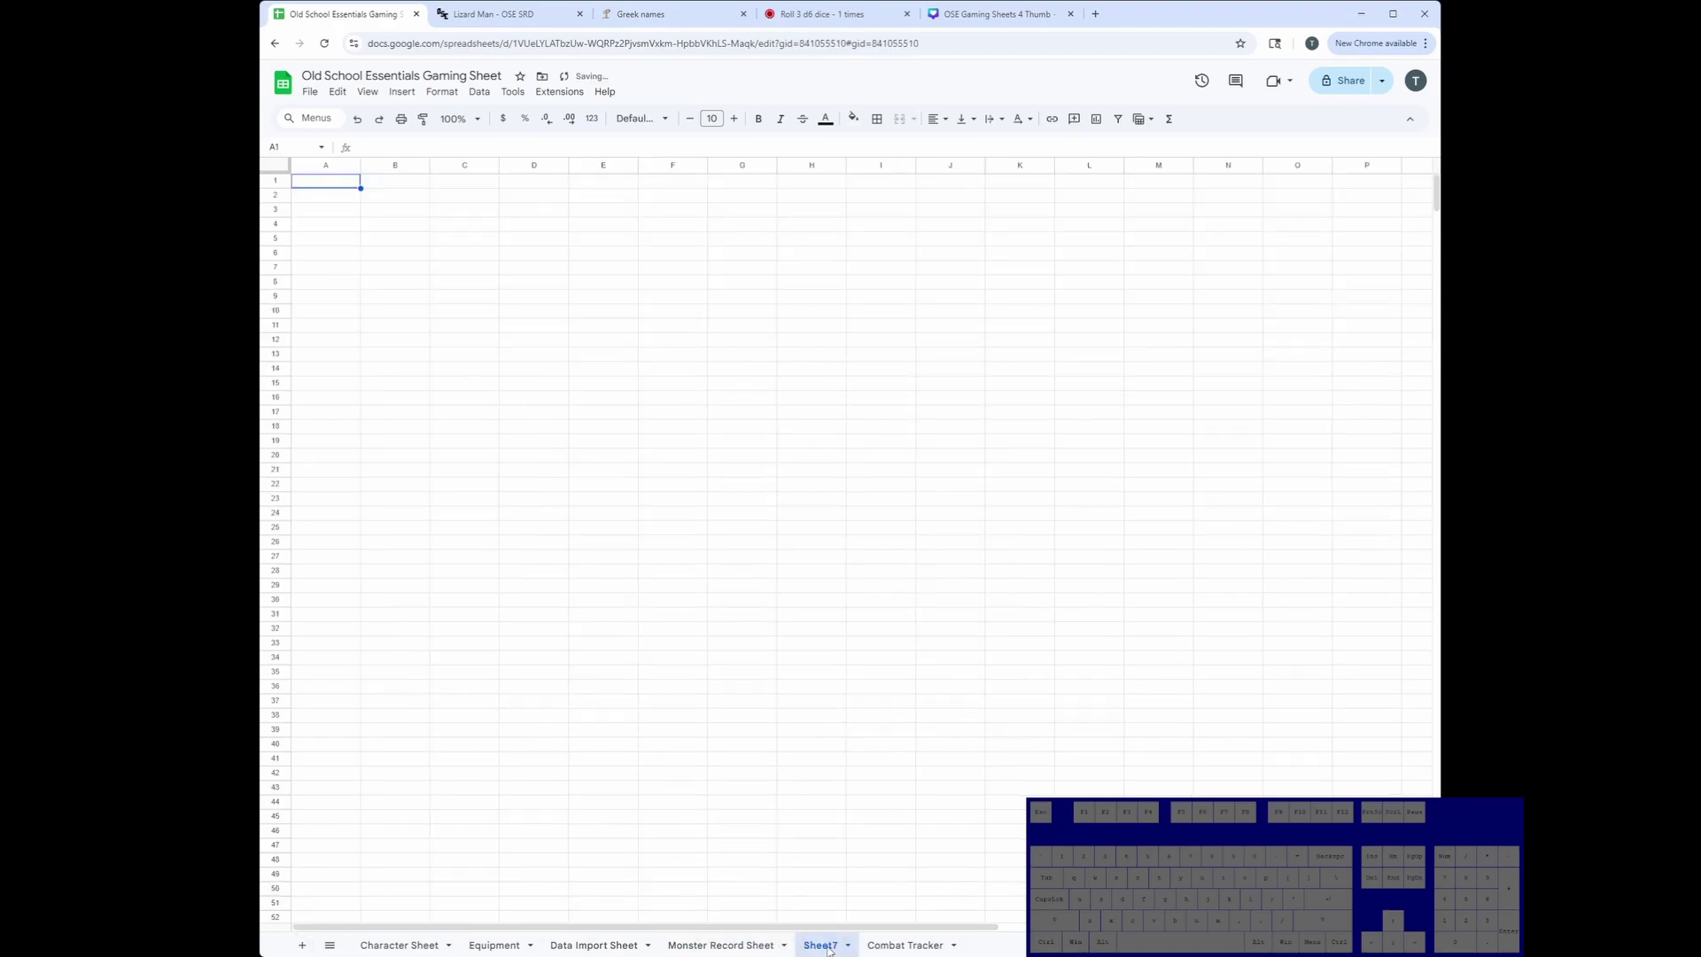
{"action": "left_click_drag", "start_coordinate": [833, 945], "coordinate": [952, 951]}
{"action": "type", "text": "Monsters"}
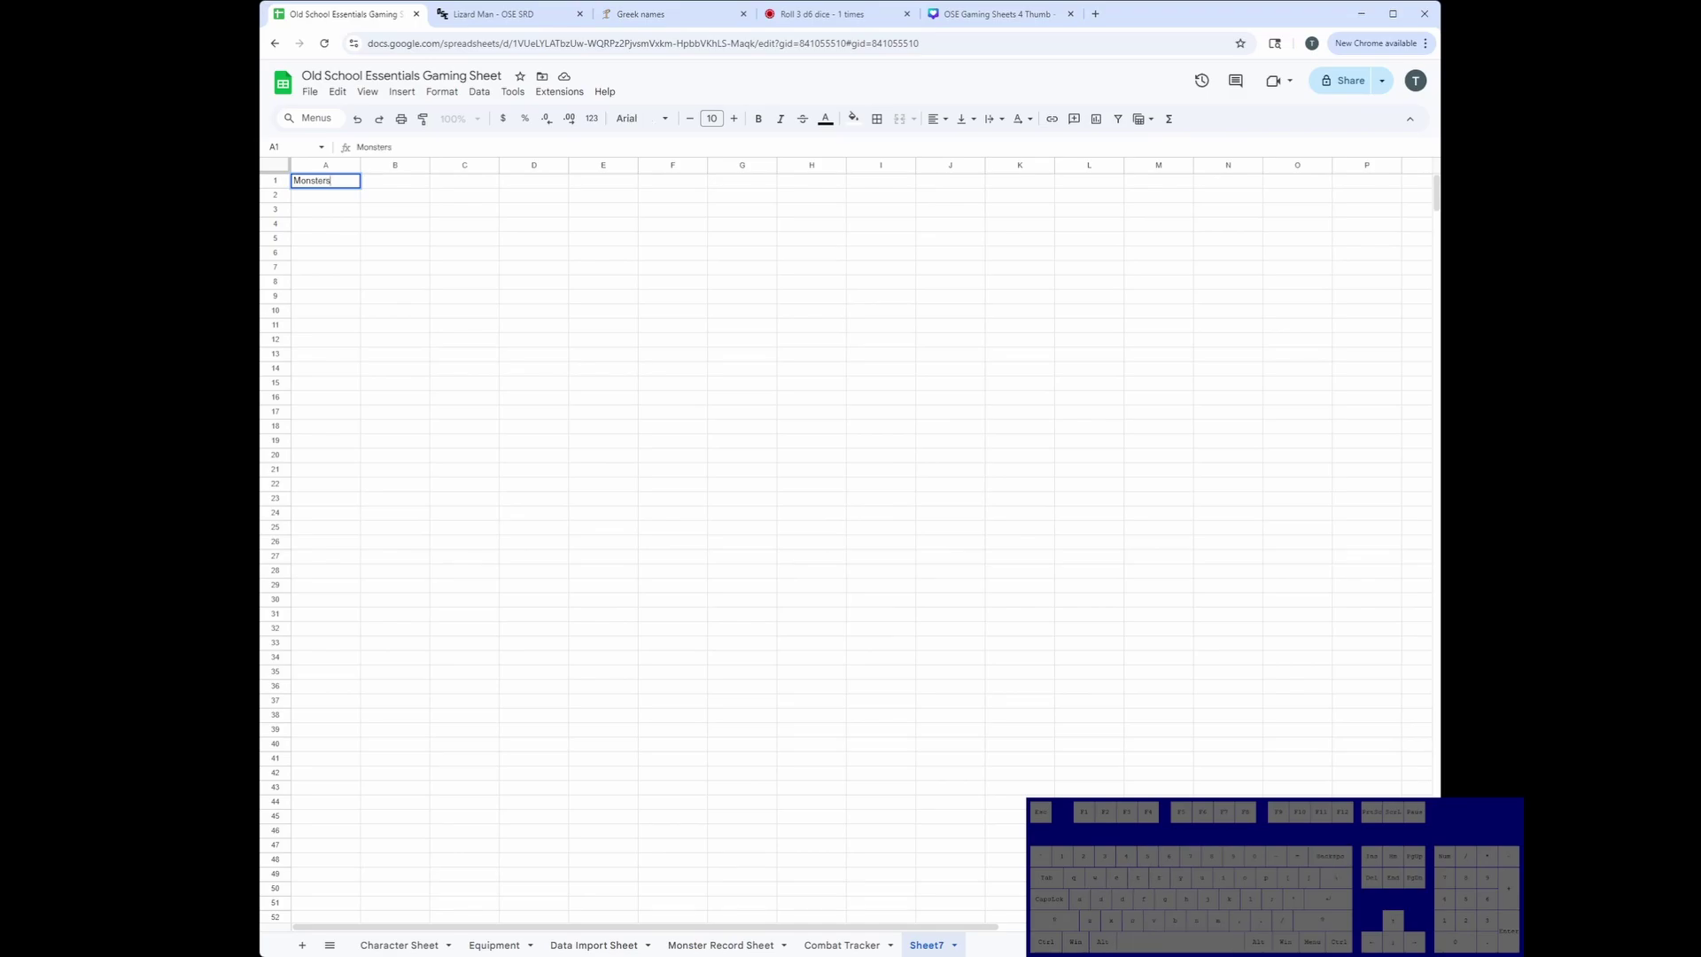
{"action": "key", "text": "Return"}
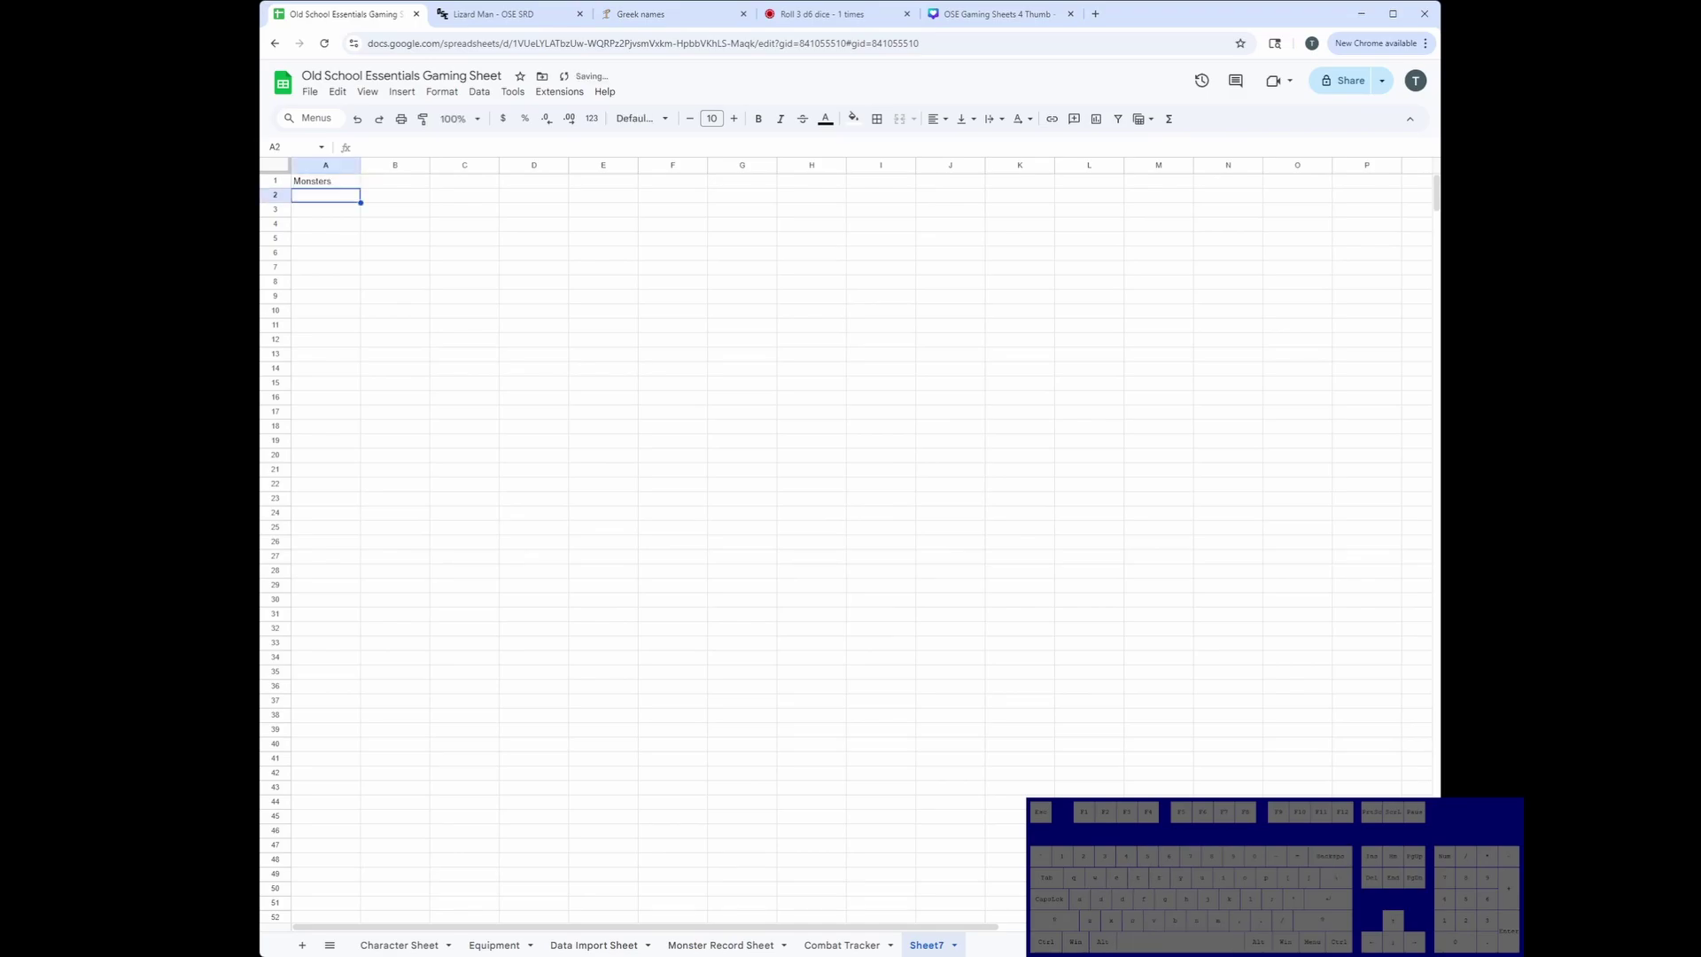
Link cell A2 of Sheet7 to the first monster name in Combat Tracker, cell A15.
{"action": "left_click", "coordinate": [842, 945]}
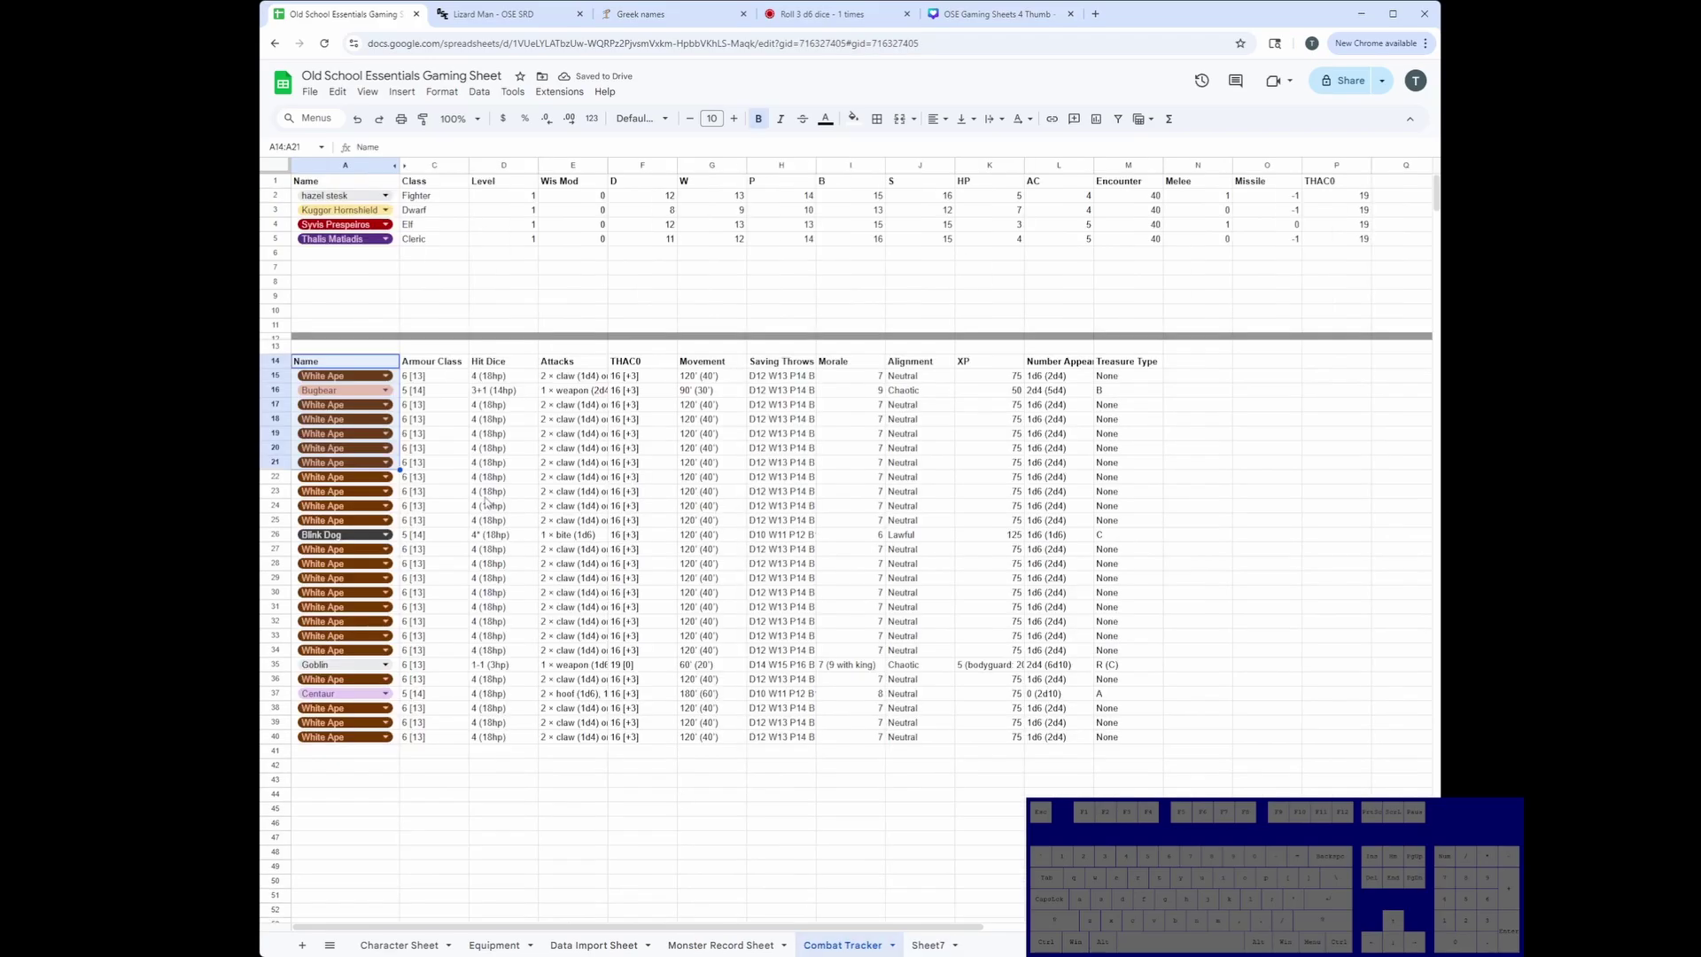
{"action": "left_click", "coordinate": [930, 945]}
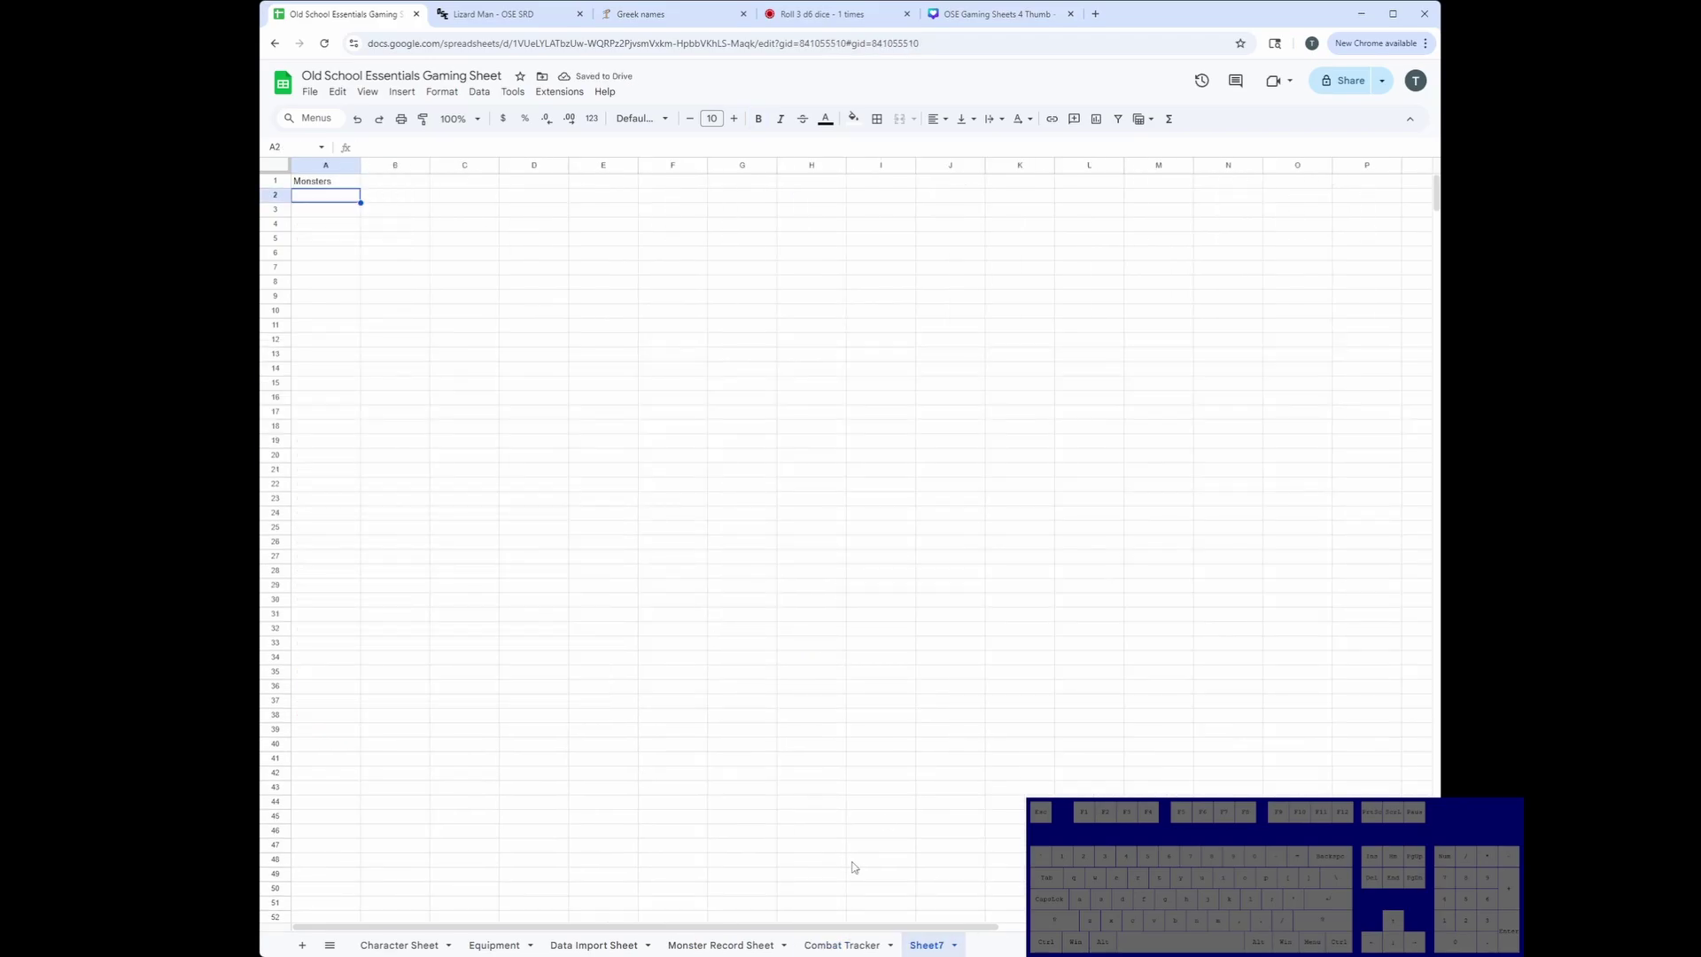
{"action": "type", "text": "="}
{"action": "left_click", "coordinate": [846, 946]}
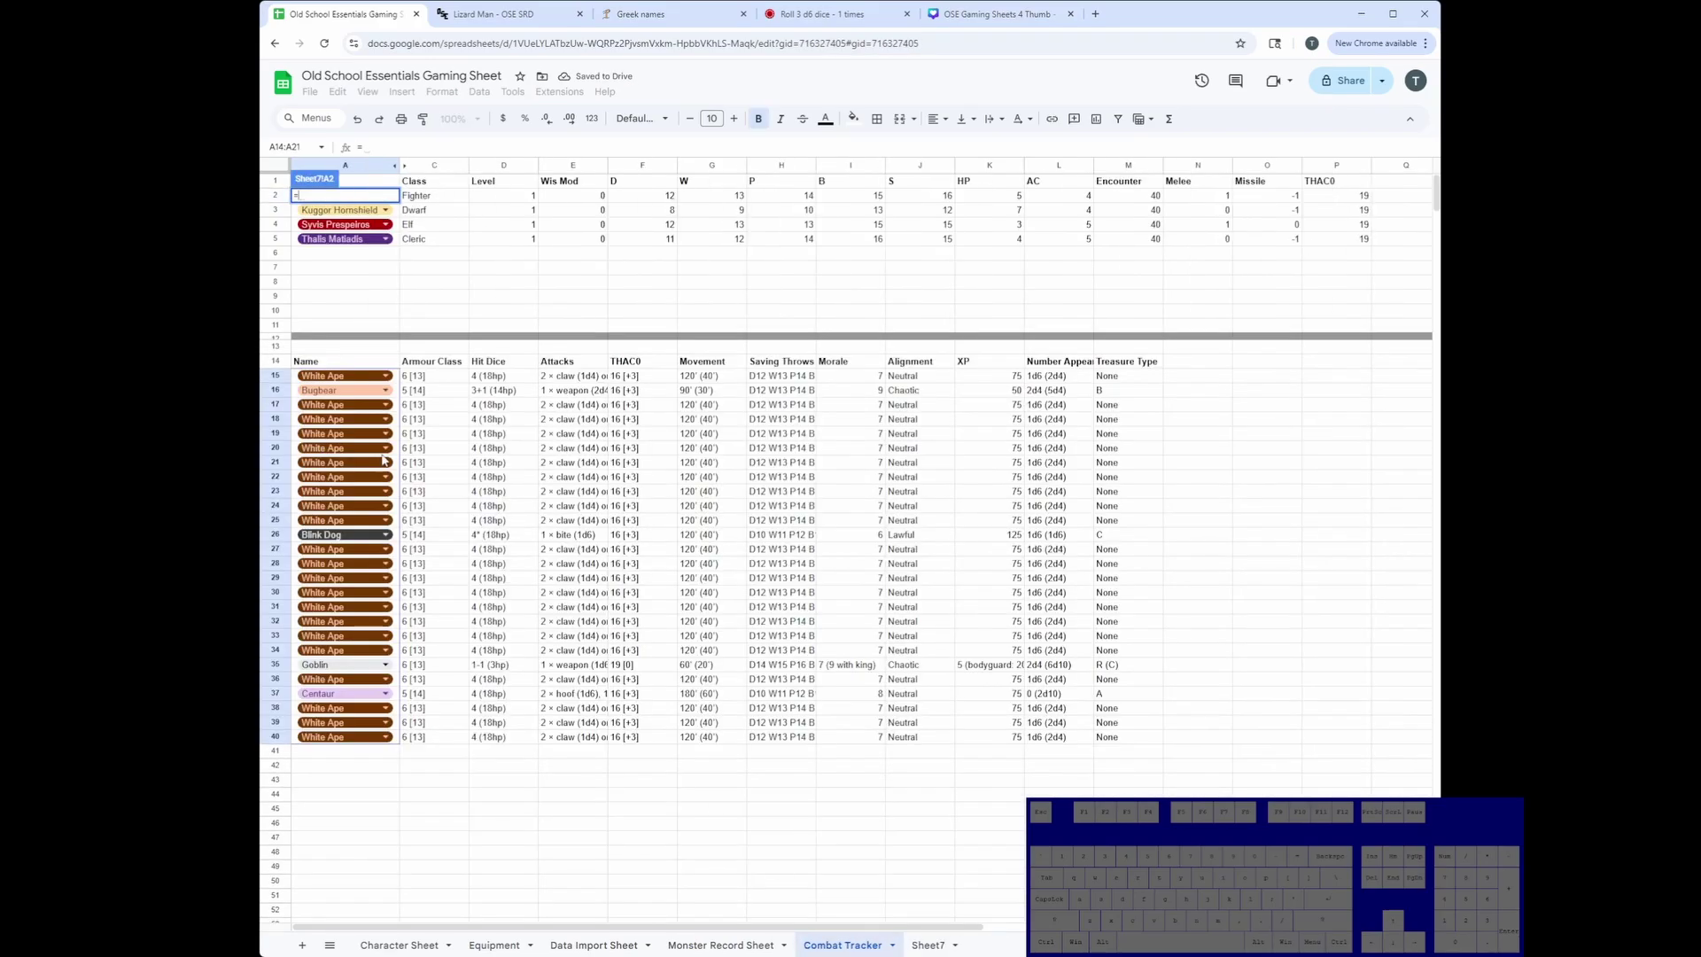
{"action": "left_click", "coordinate": [397, 375]}
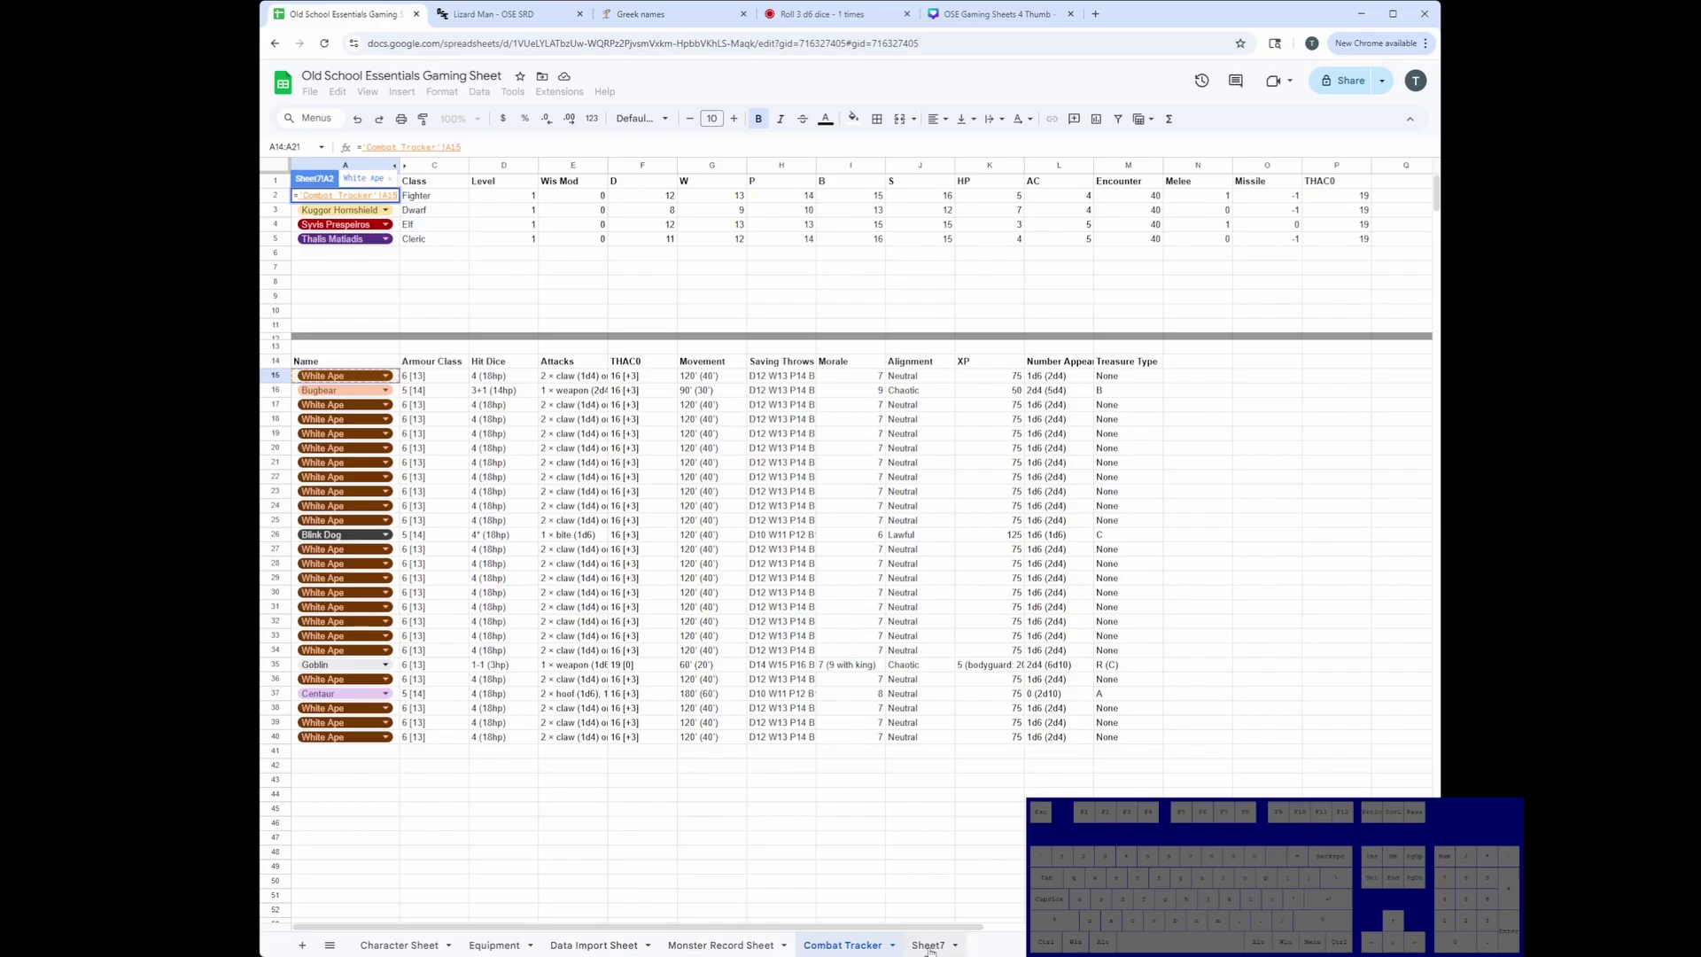
{"action": "key", "text": "Return"}
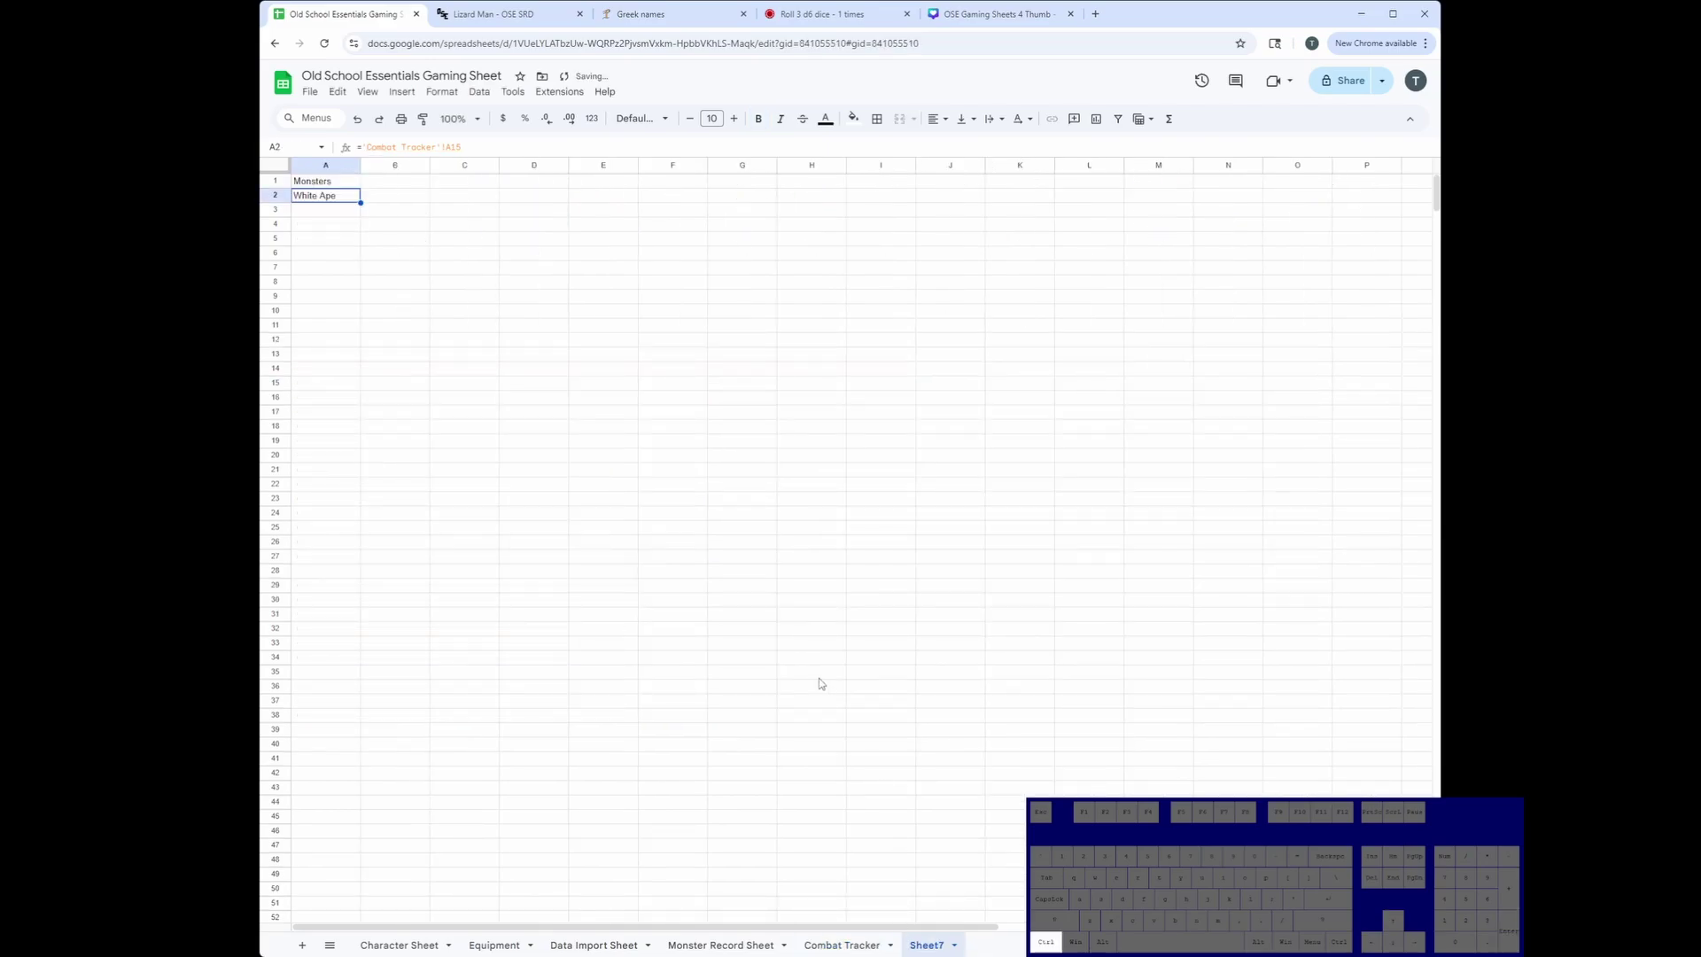
Copy the monster name reference in A2 down through A27.
{"action": "key", "text": "ctrl+c"}
{"action": "left_click", "coordinate": [321, 555], "text": "shift"}
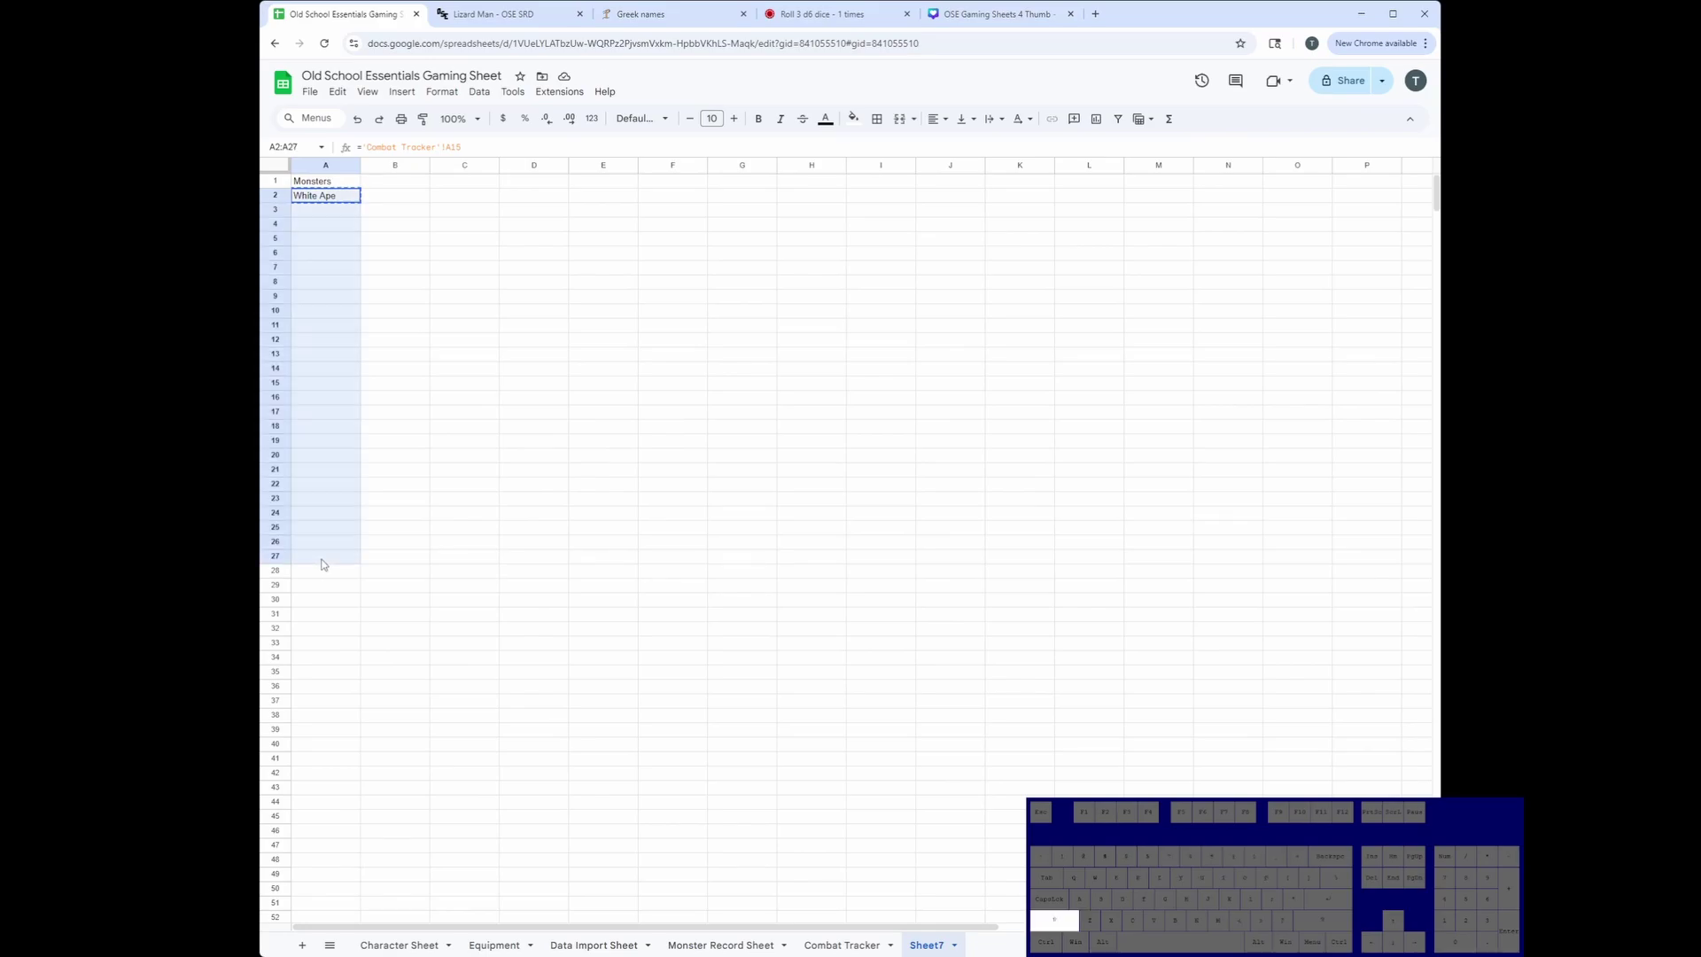
{"action": "key", "text": "ctrl+v"}
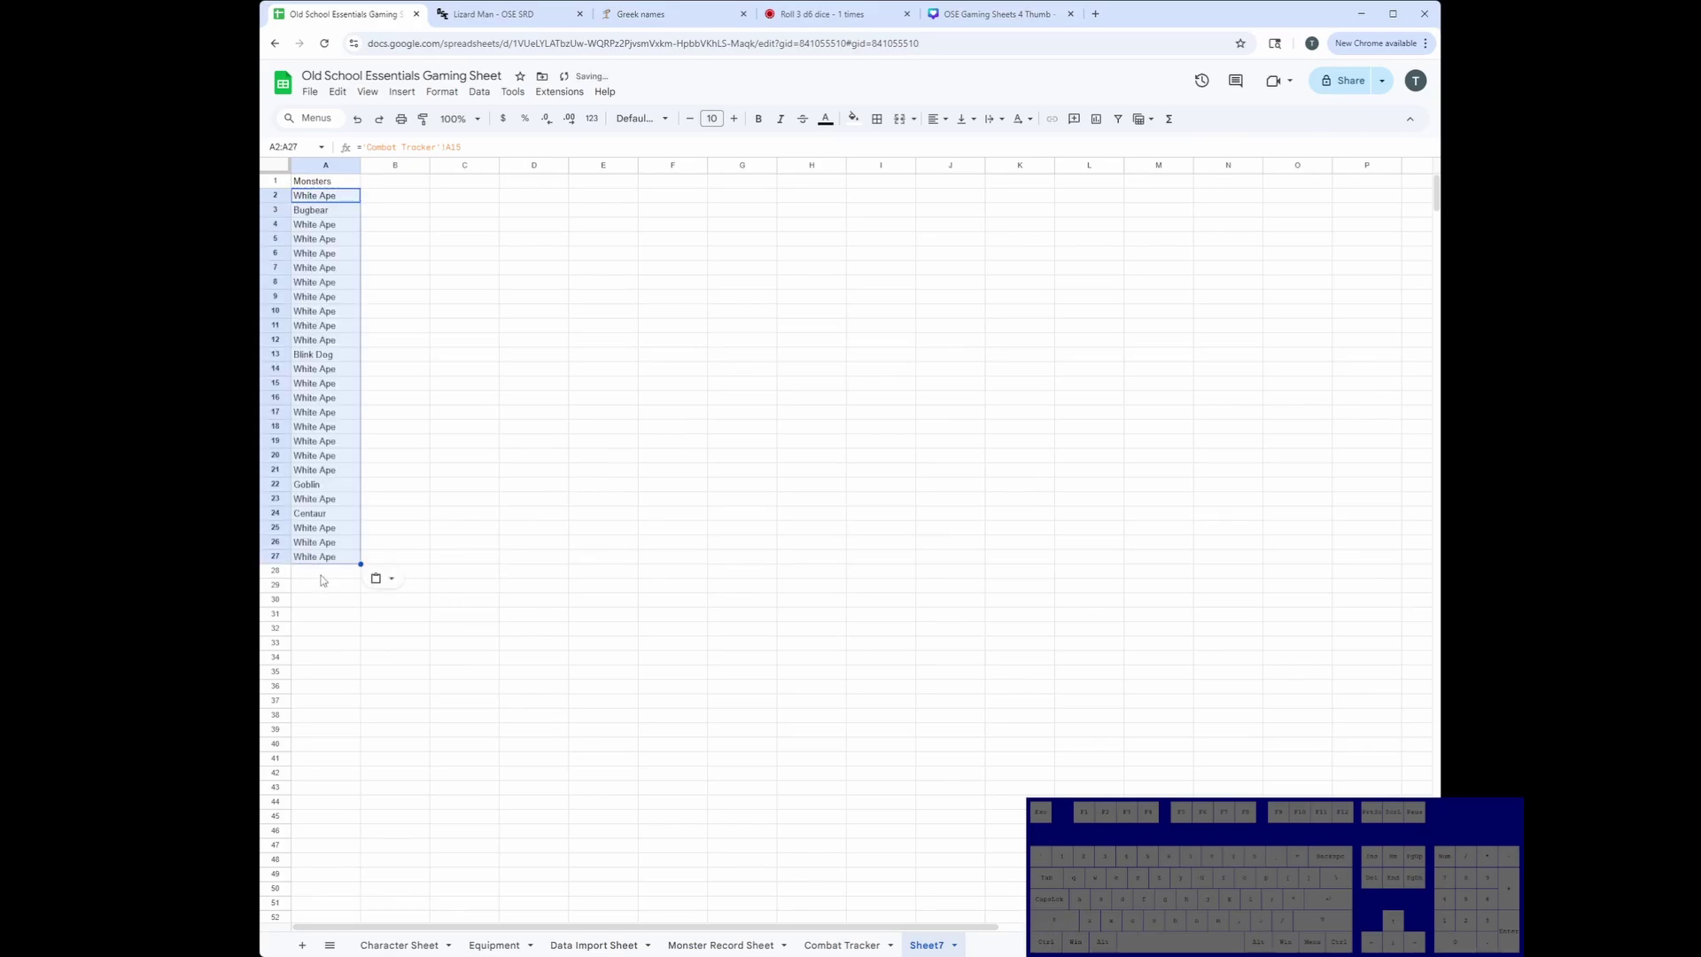
{"action": "left_click", "coordinate": [320, 574]}
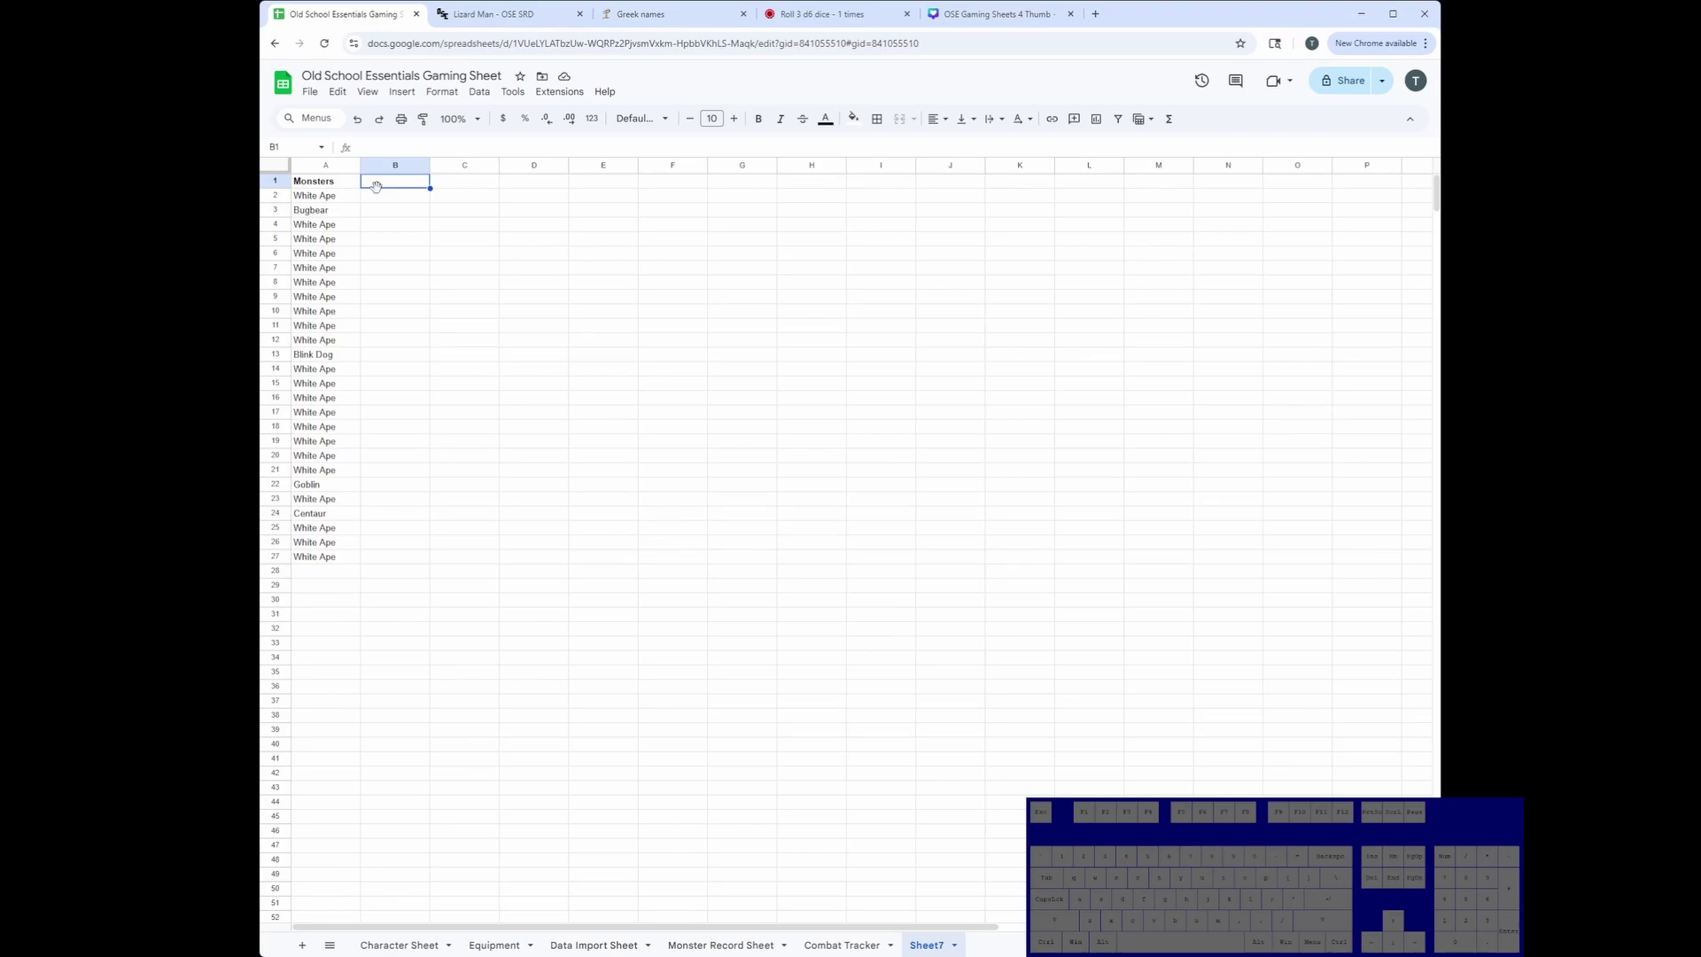
In B2, enter an XLOOKUP that finds A2 in MonsterRecord[Name] and returns MonsterRecord[Hit Dice].
{"action": "key", "text": "Down"}
{"action": "type", "text": "="}
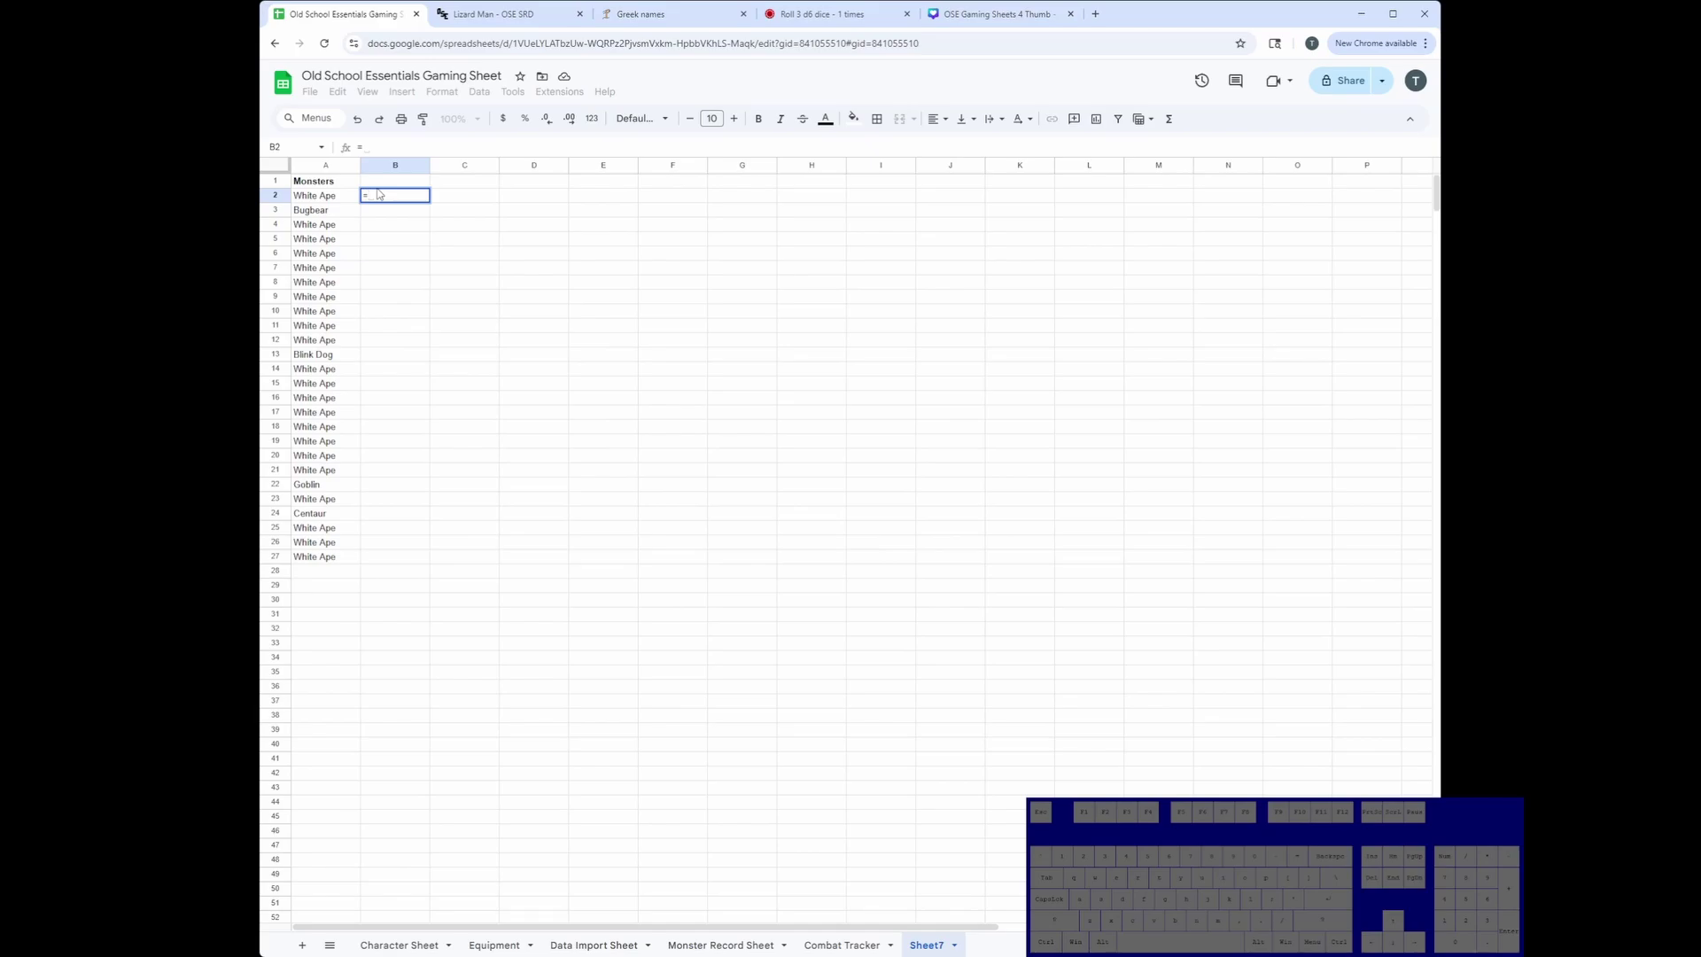
{"action": "type", "text": "x"}
{"action": "key", "text": "BackSpace"}
{"action": "type", "text": "x1"}
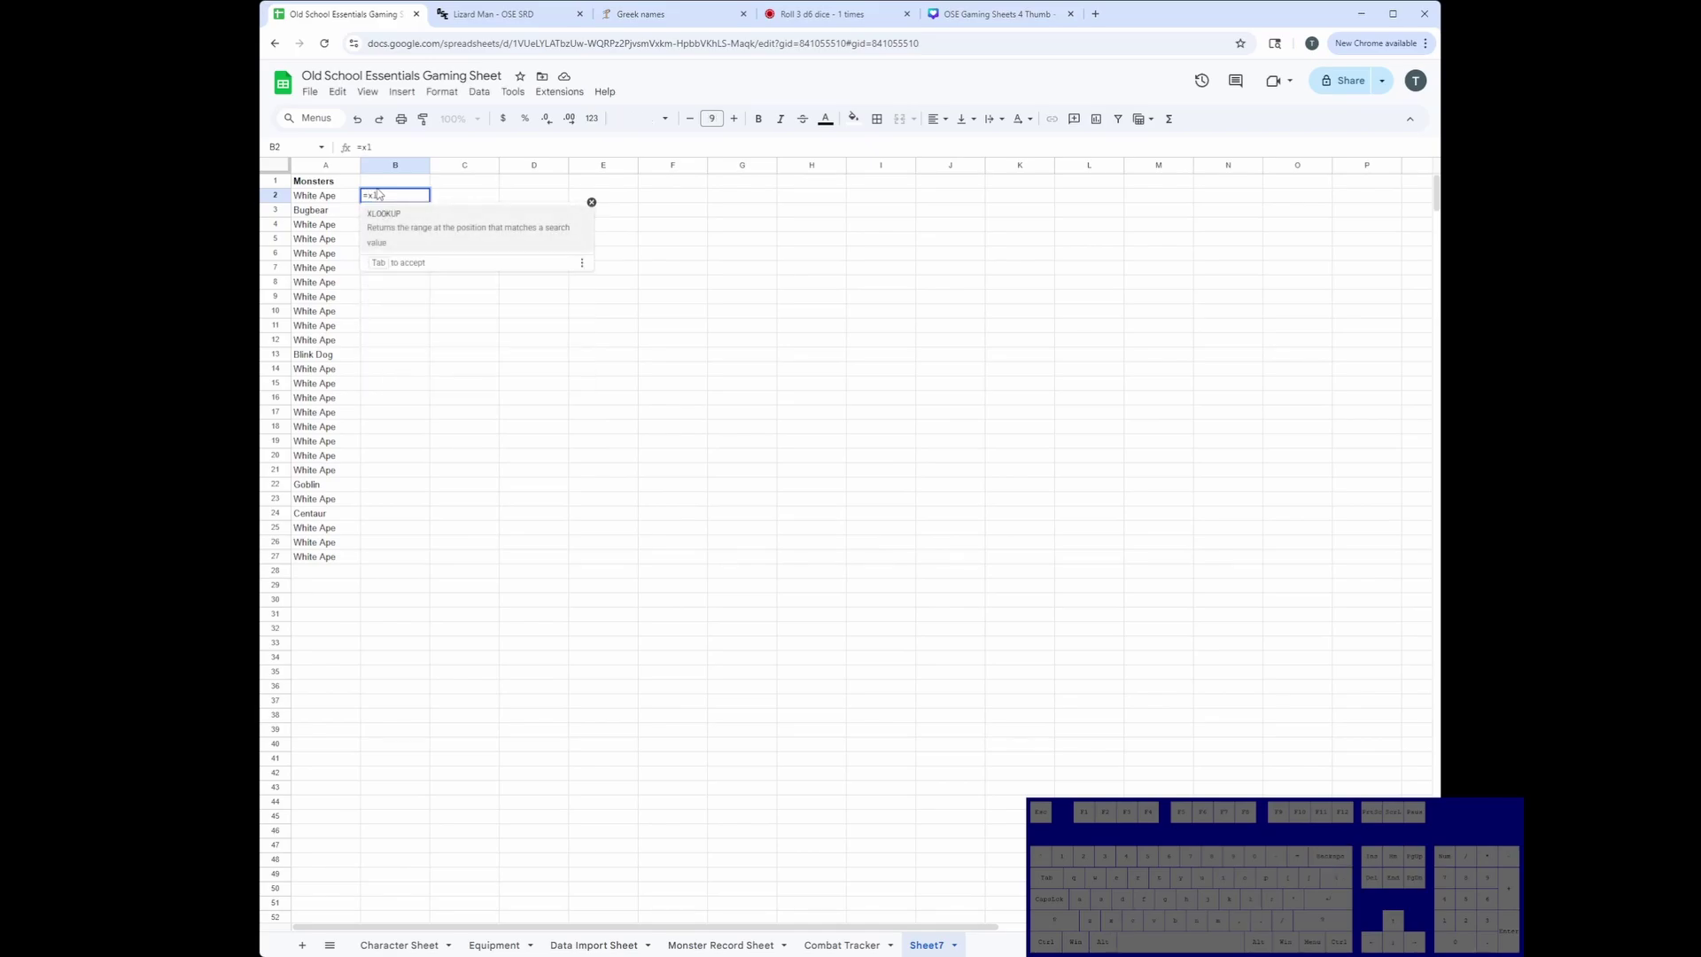
{"action": "type", "text": "o"}
{"action": "key", "text": "Tab"}
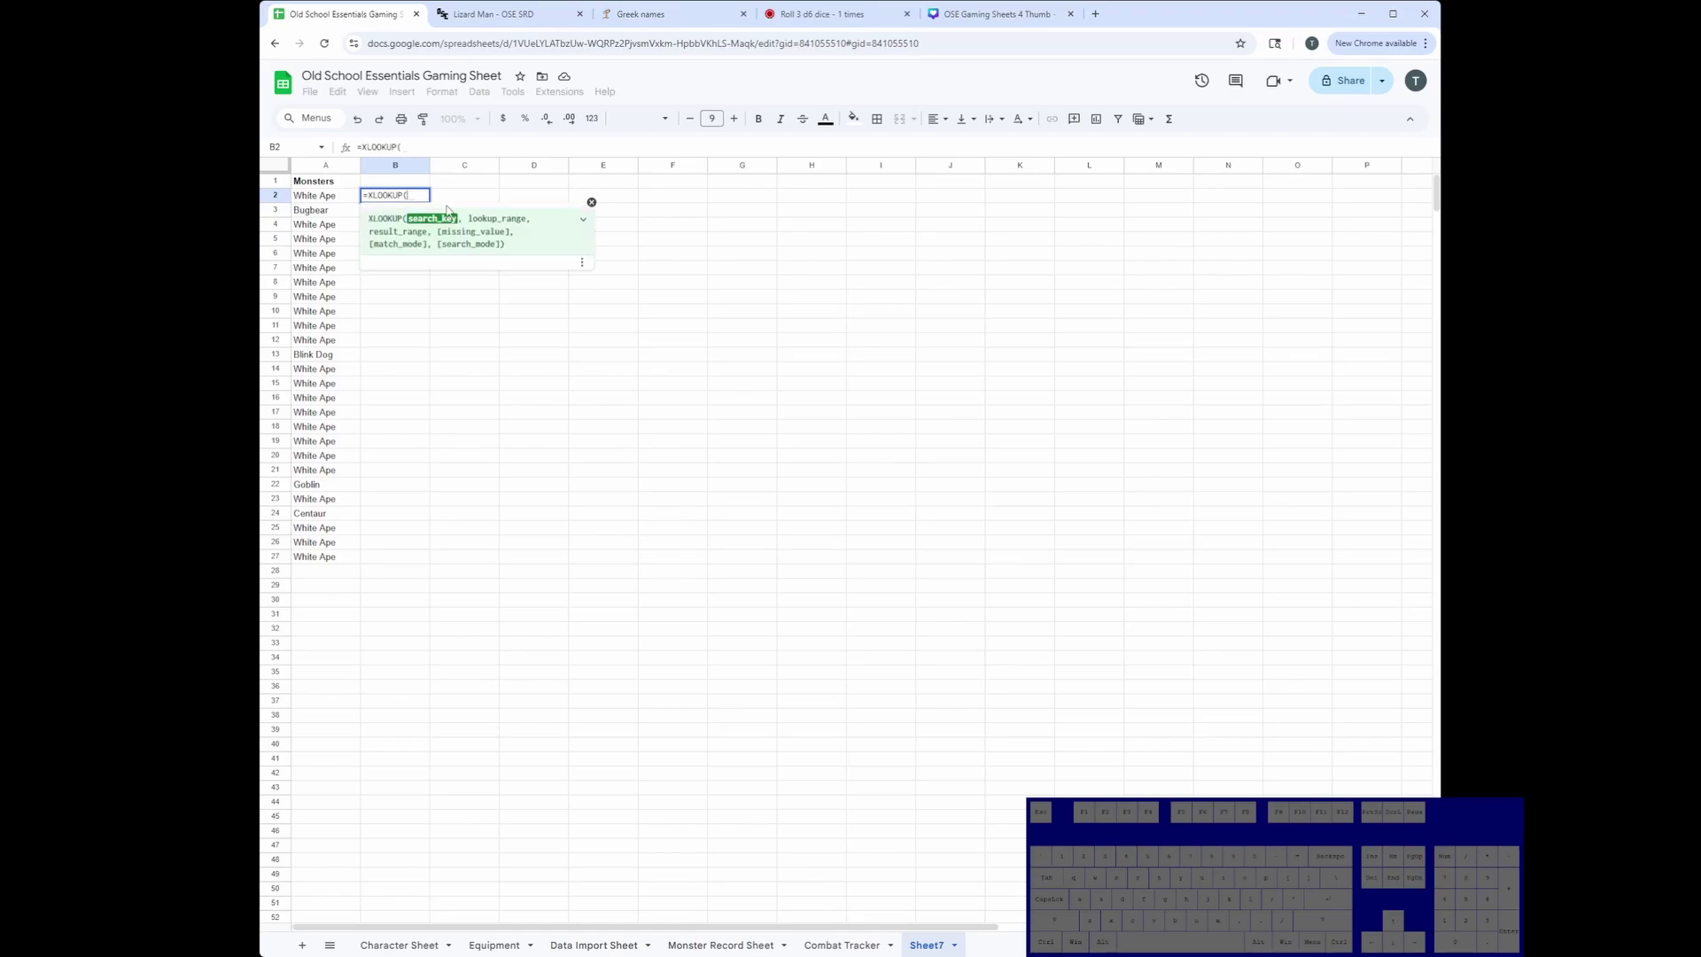
{"action": "left_click", "coordinate": [324, 198]}
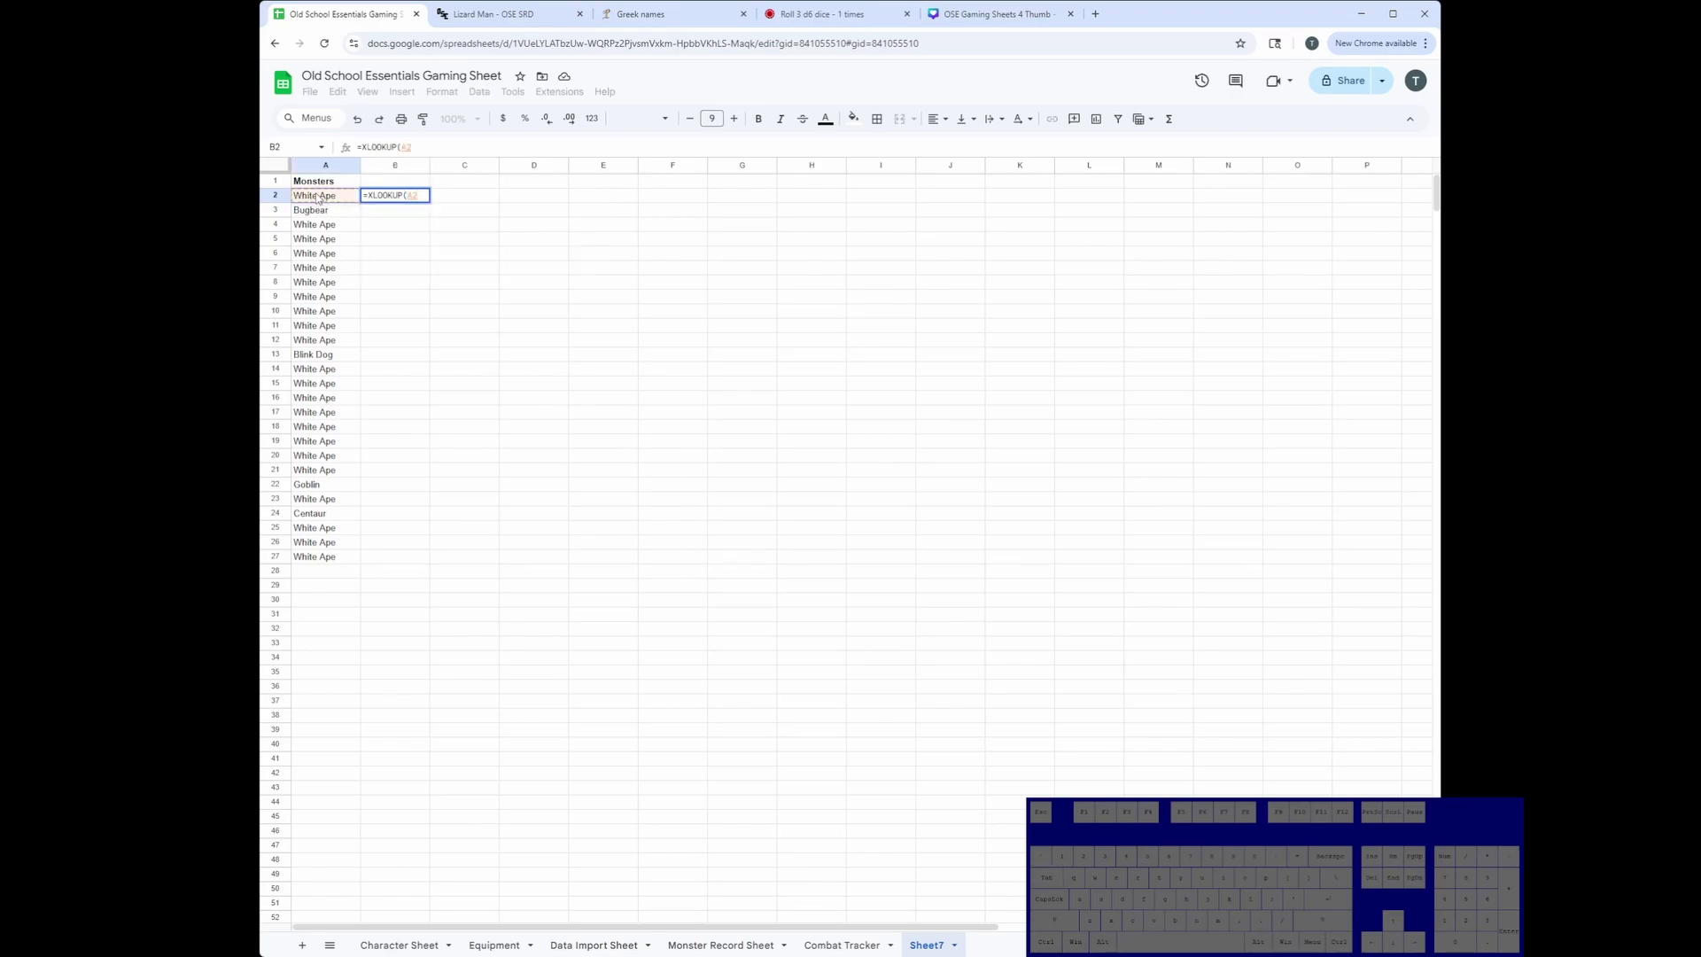
{"action": "type", "text": ","}
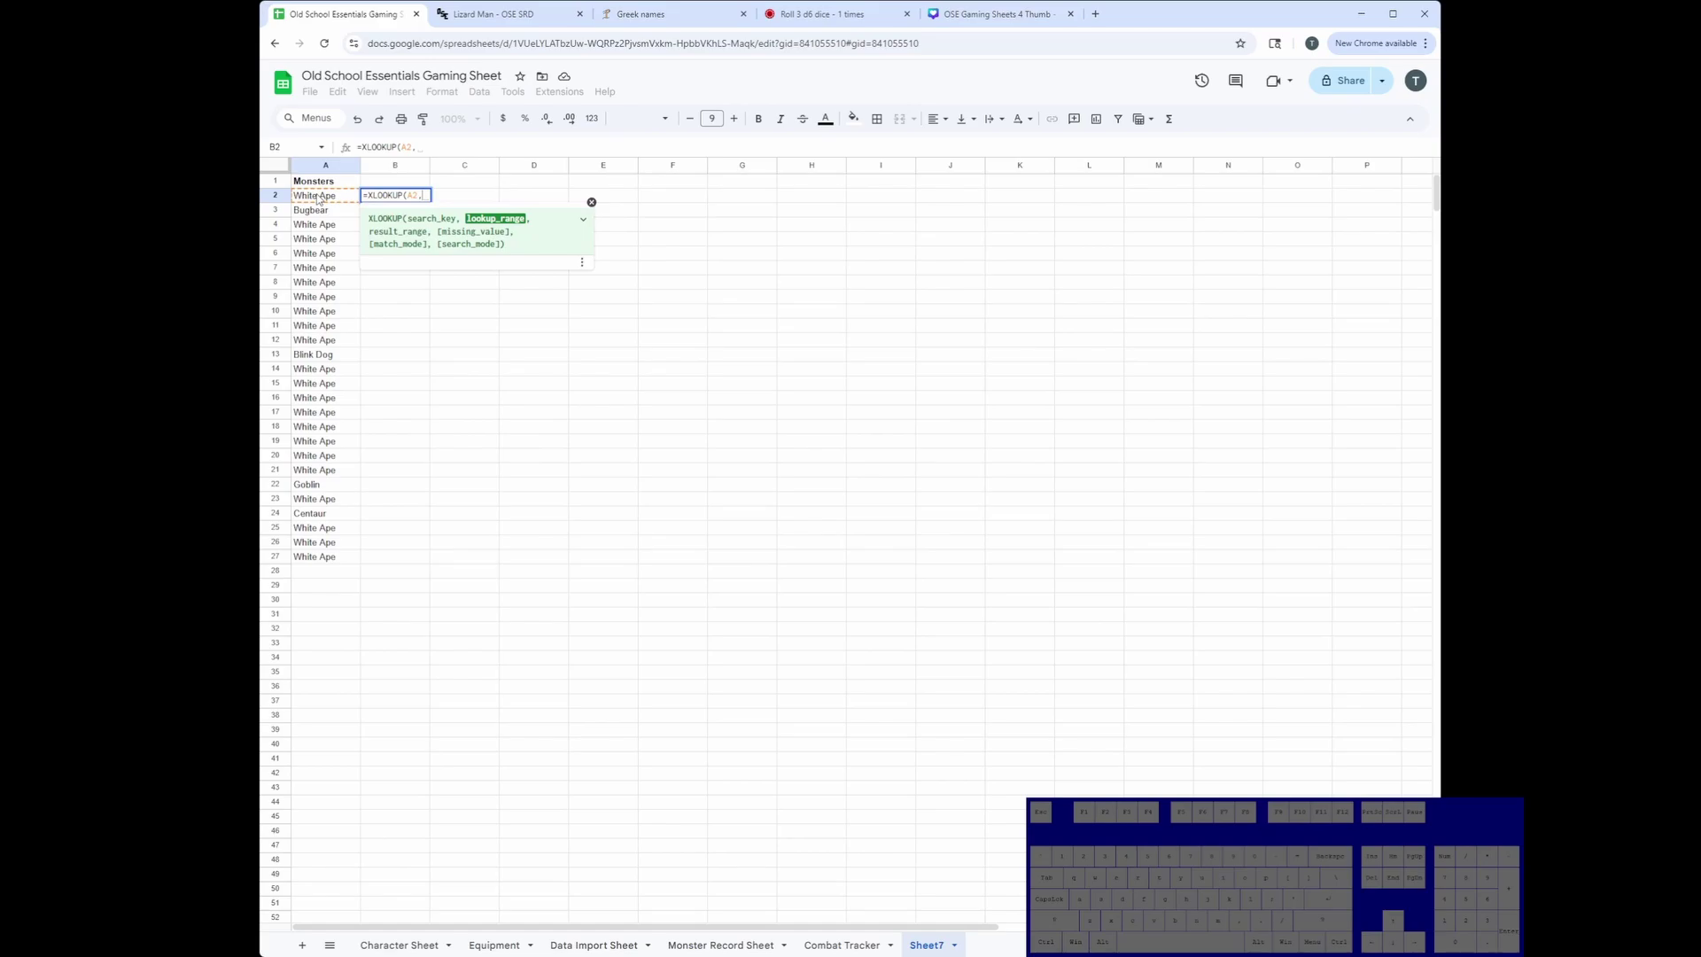
{"action": "type", "text": "monster"}
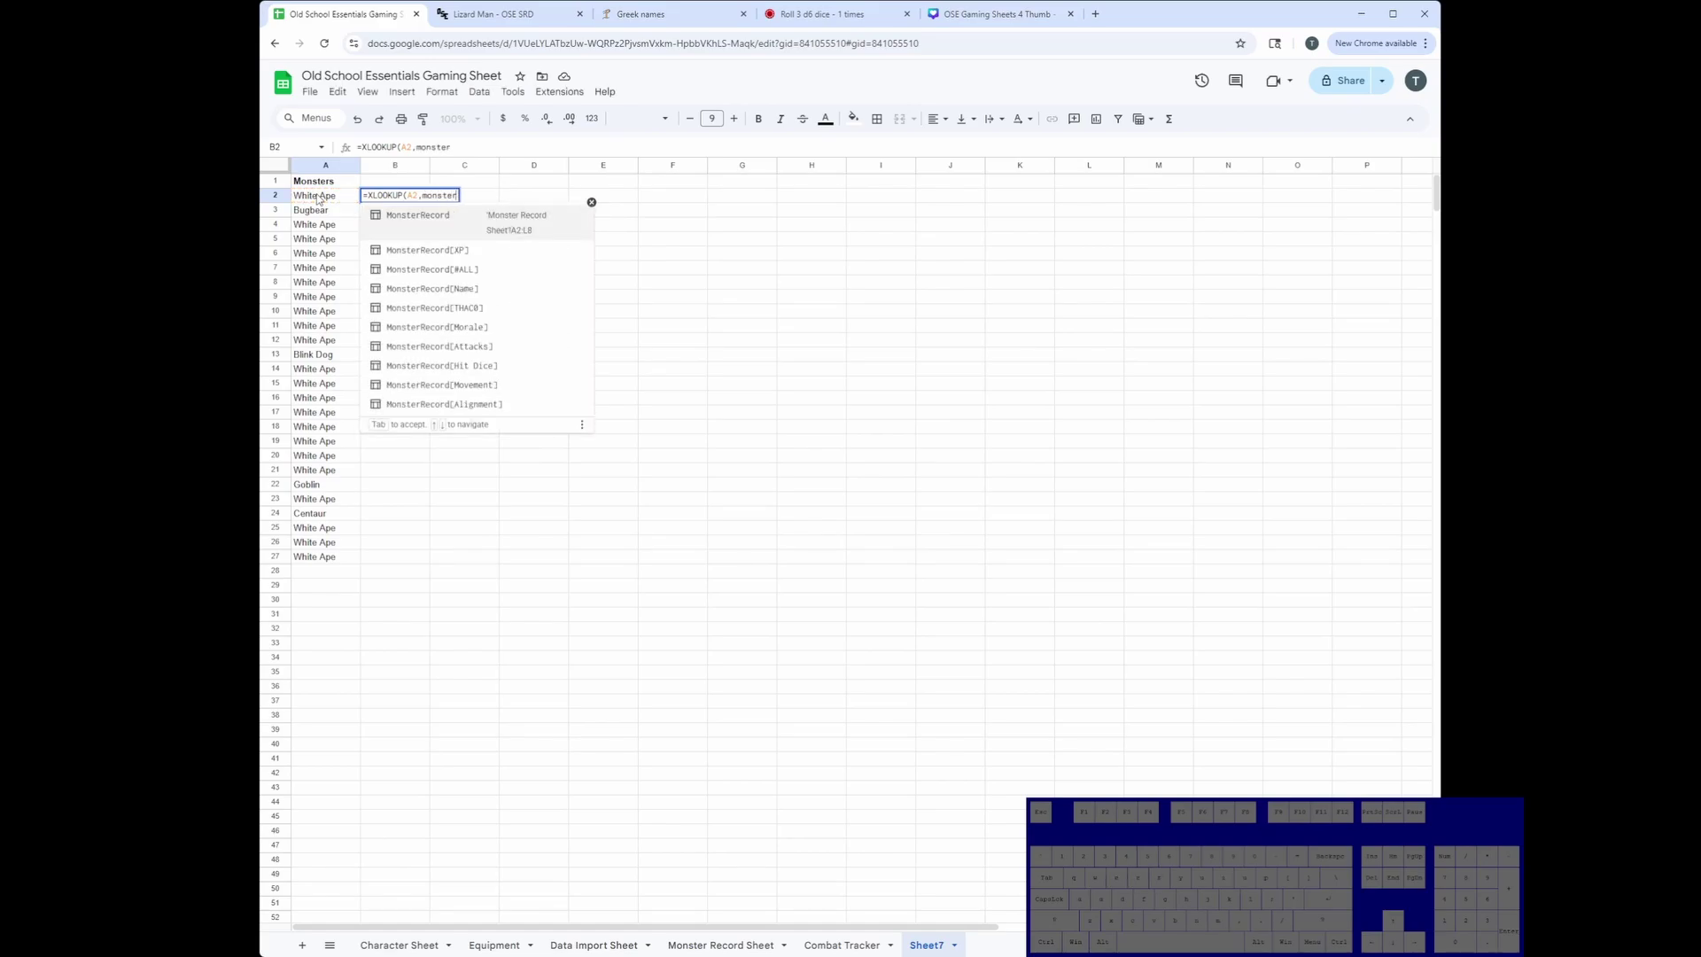
{"action": "left_click", "coordinate": [542, 289]}
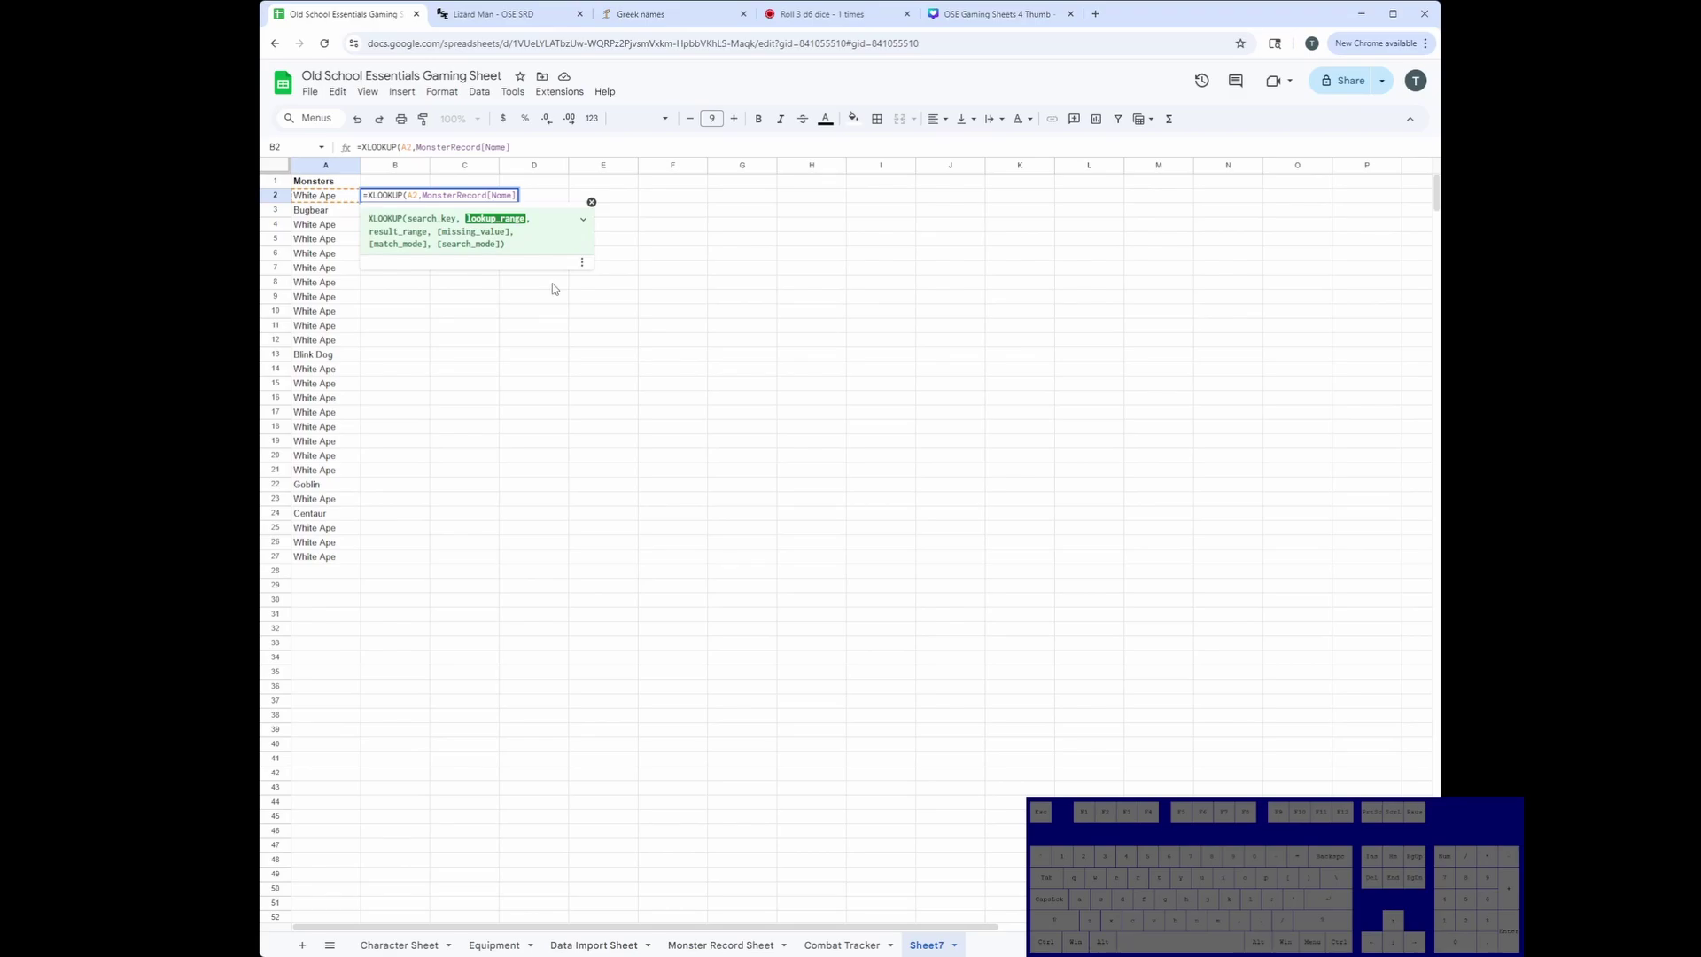
{"action": "type", "text": ","}
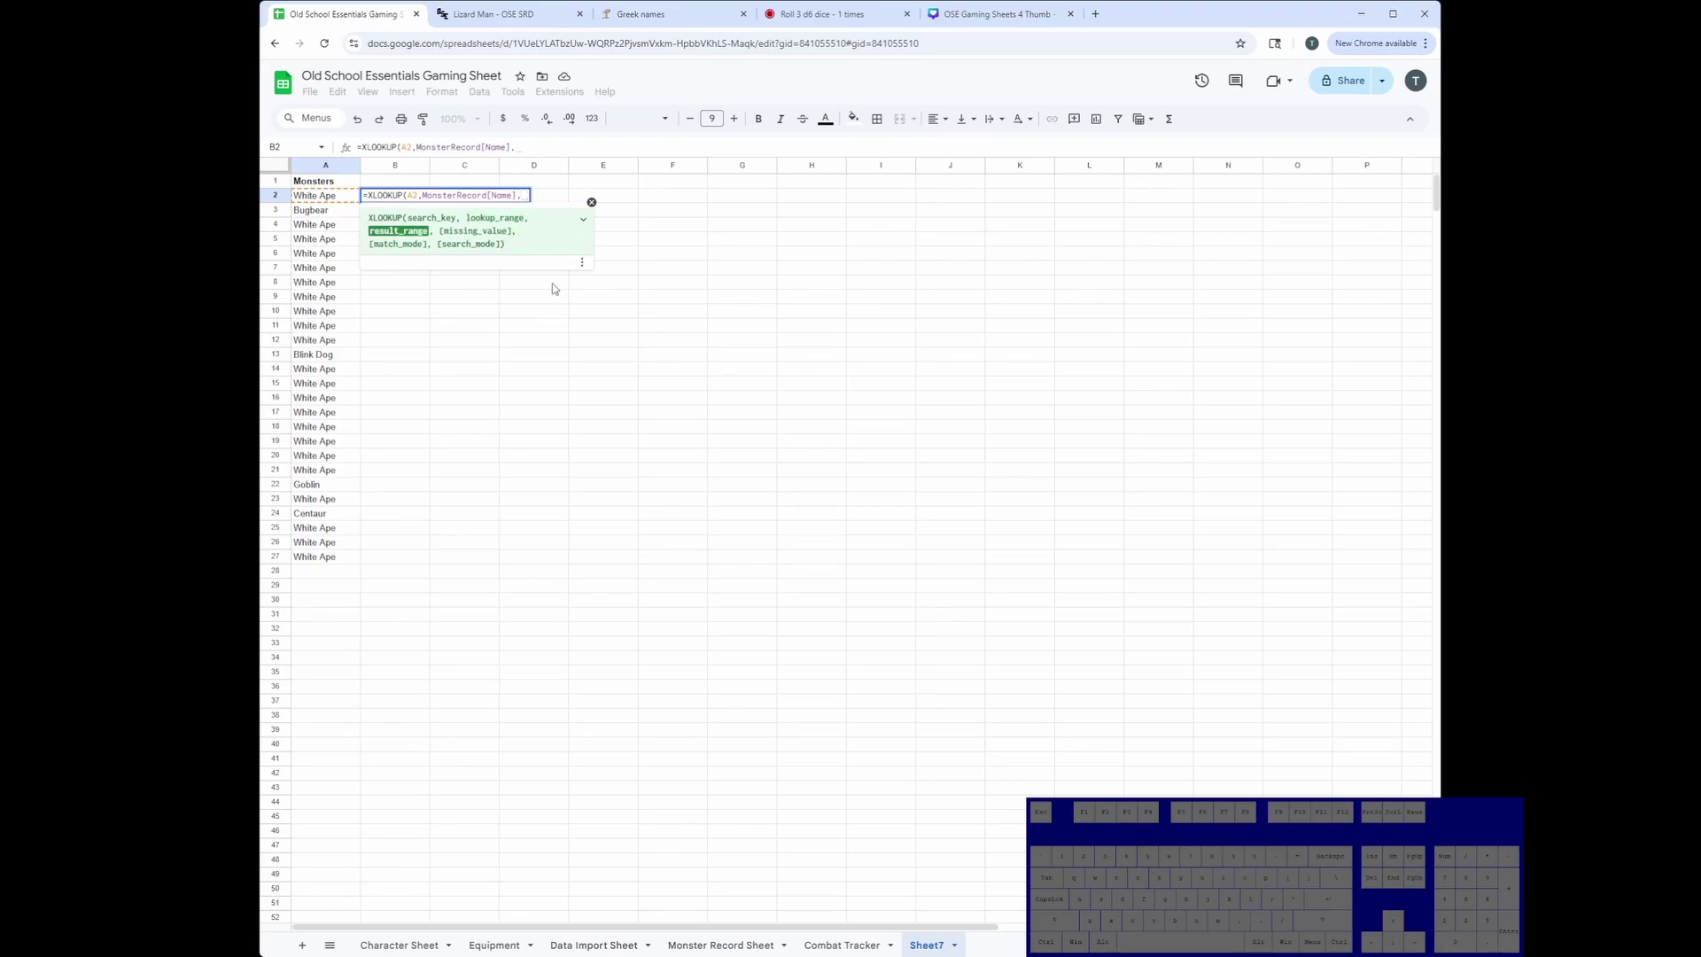
{"action": "type", "text": "Mons"}
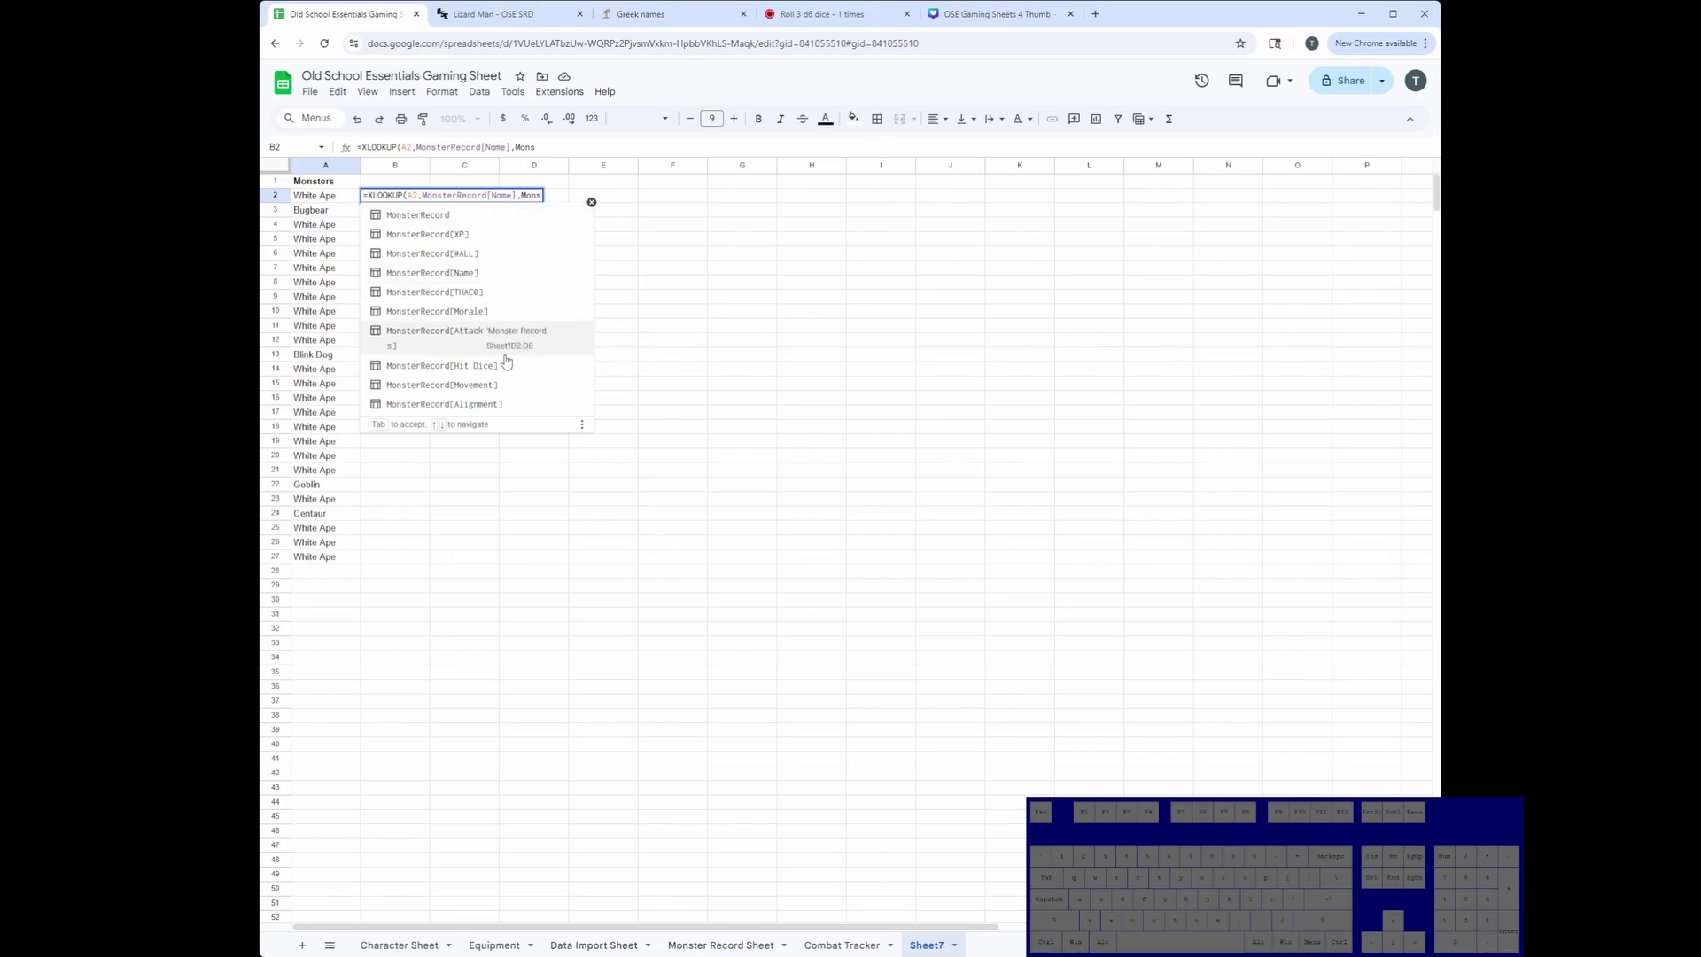
{"action": "left_click", "coordinate": [425, 360]}
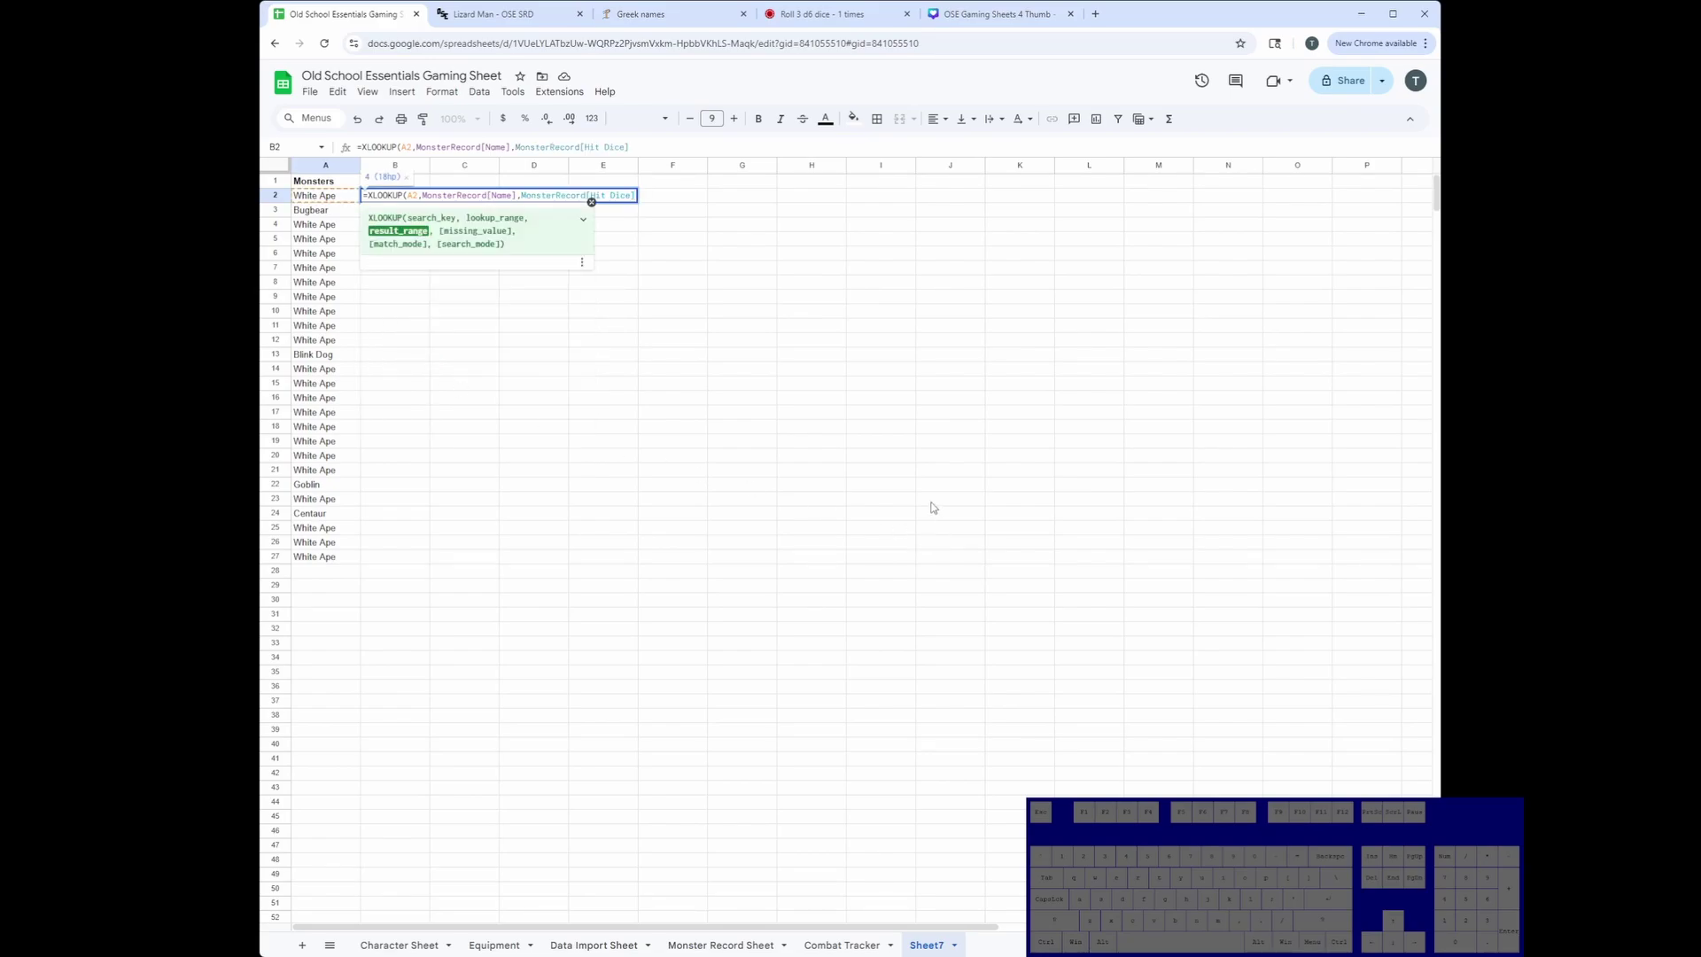
{"action": "key", "text": "Return"}
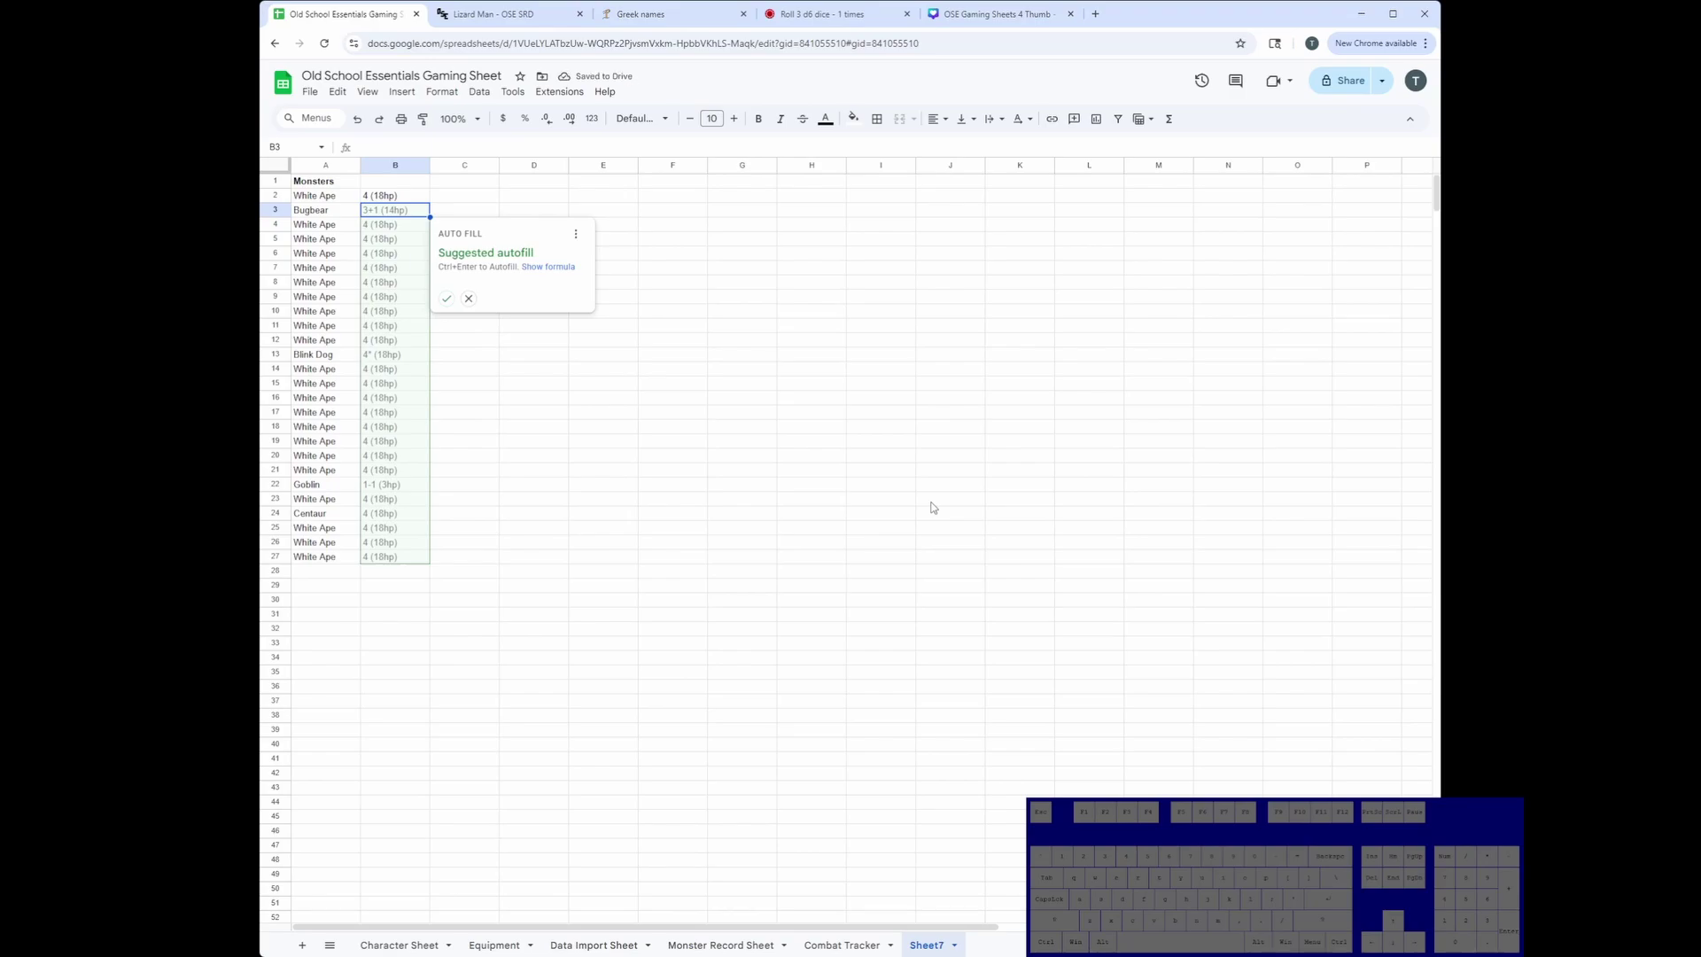
Accept the suggested autofill to extend the Hit Dice lookup down through B27, and go to cell C2.
{"action": "key", "text": "ctrl"}
{"action": "key", "text": "ctrl+Return"}
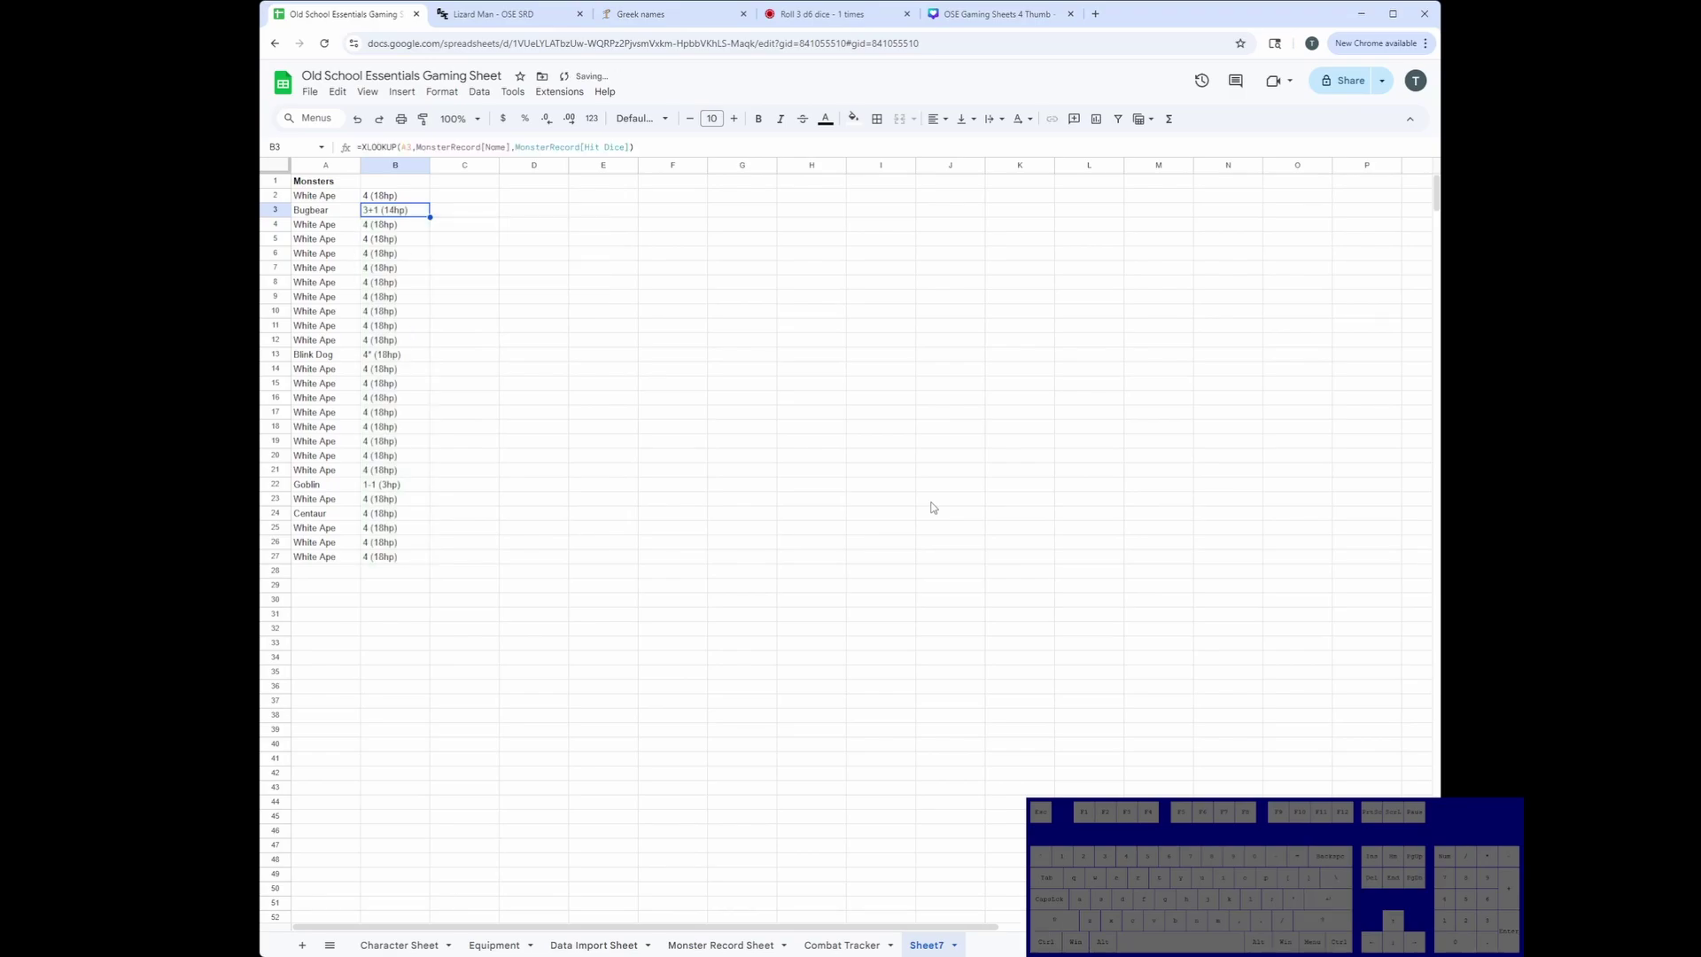
{"action": "key", "text": "Up"}
{"action": "key", "text": "Up"}
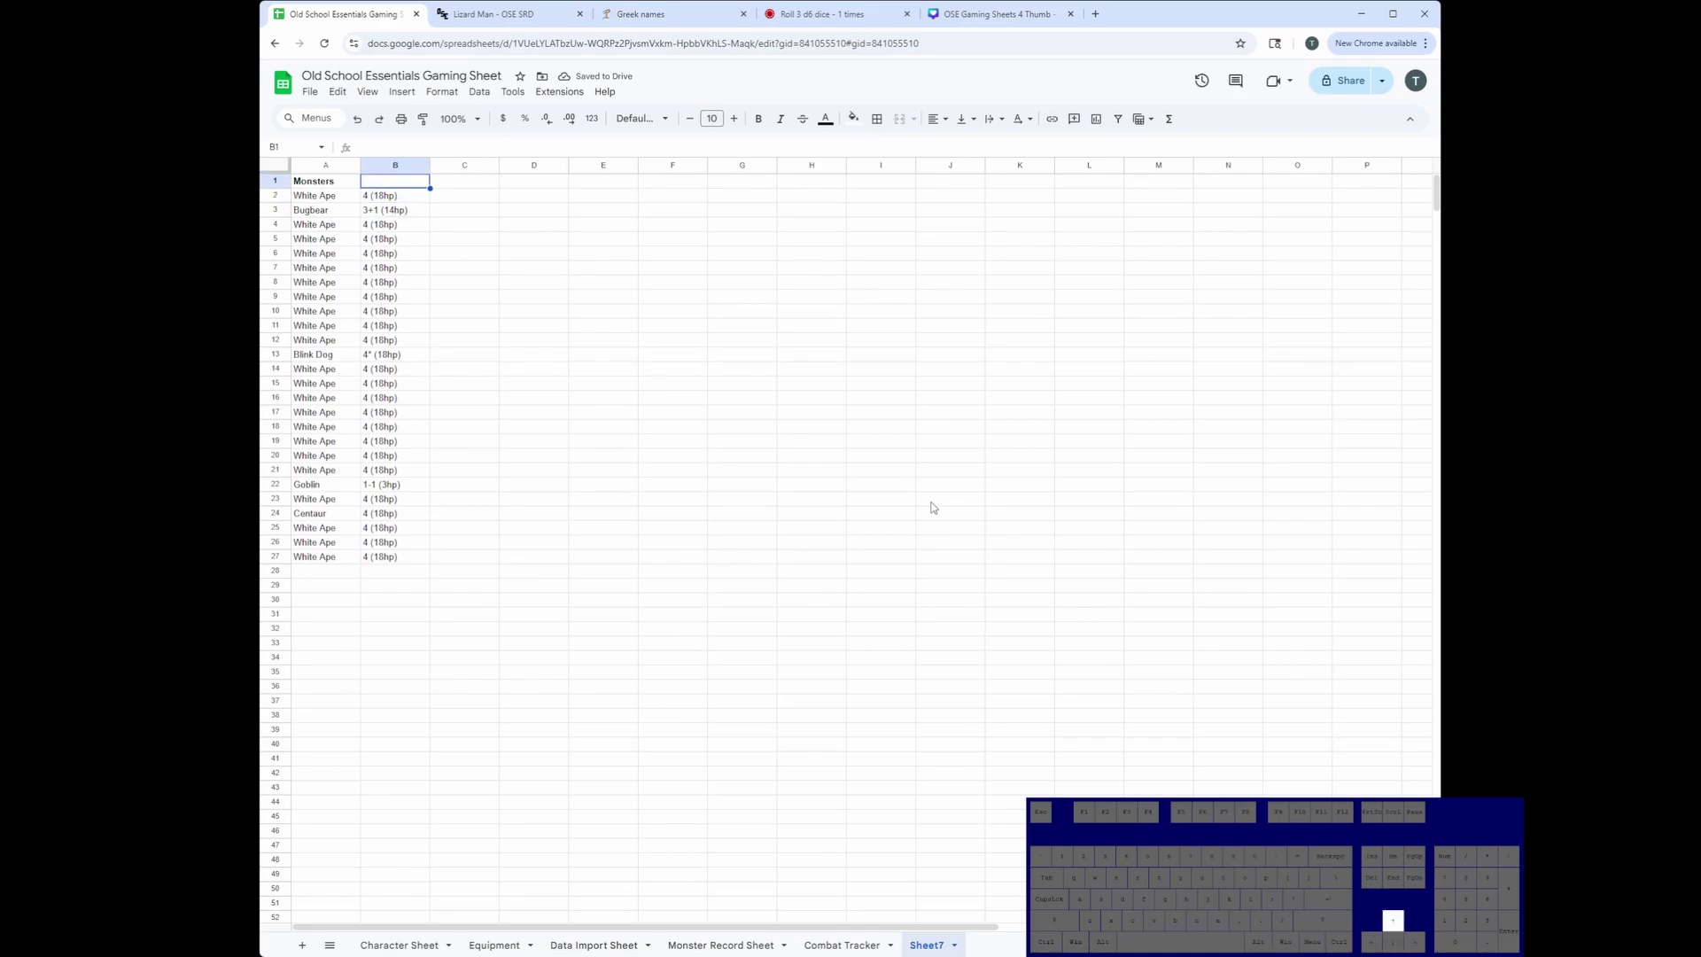
{"action": "key", "text": "Down"}
{"action": "key", "text": "Right"}
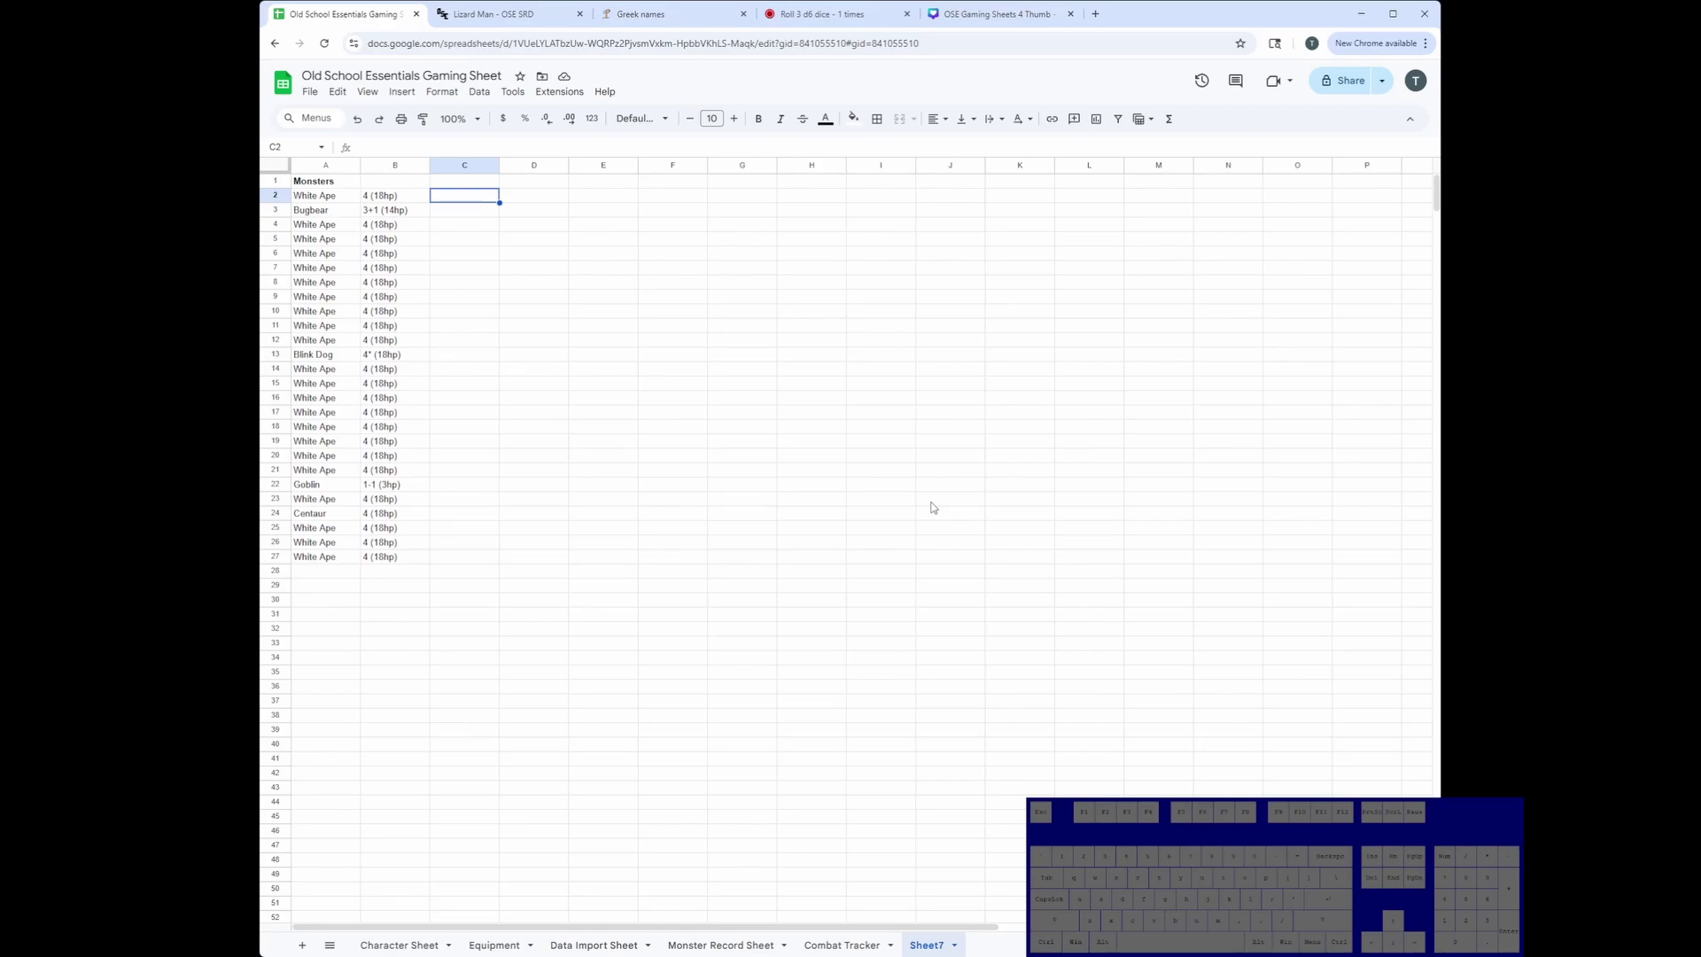
{"action": "type", "text": "="}
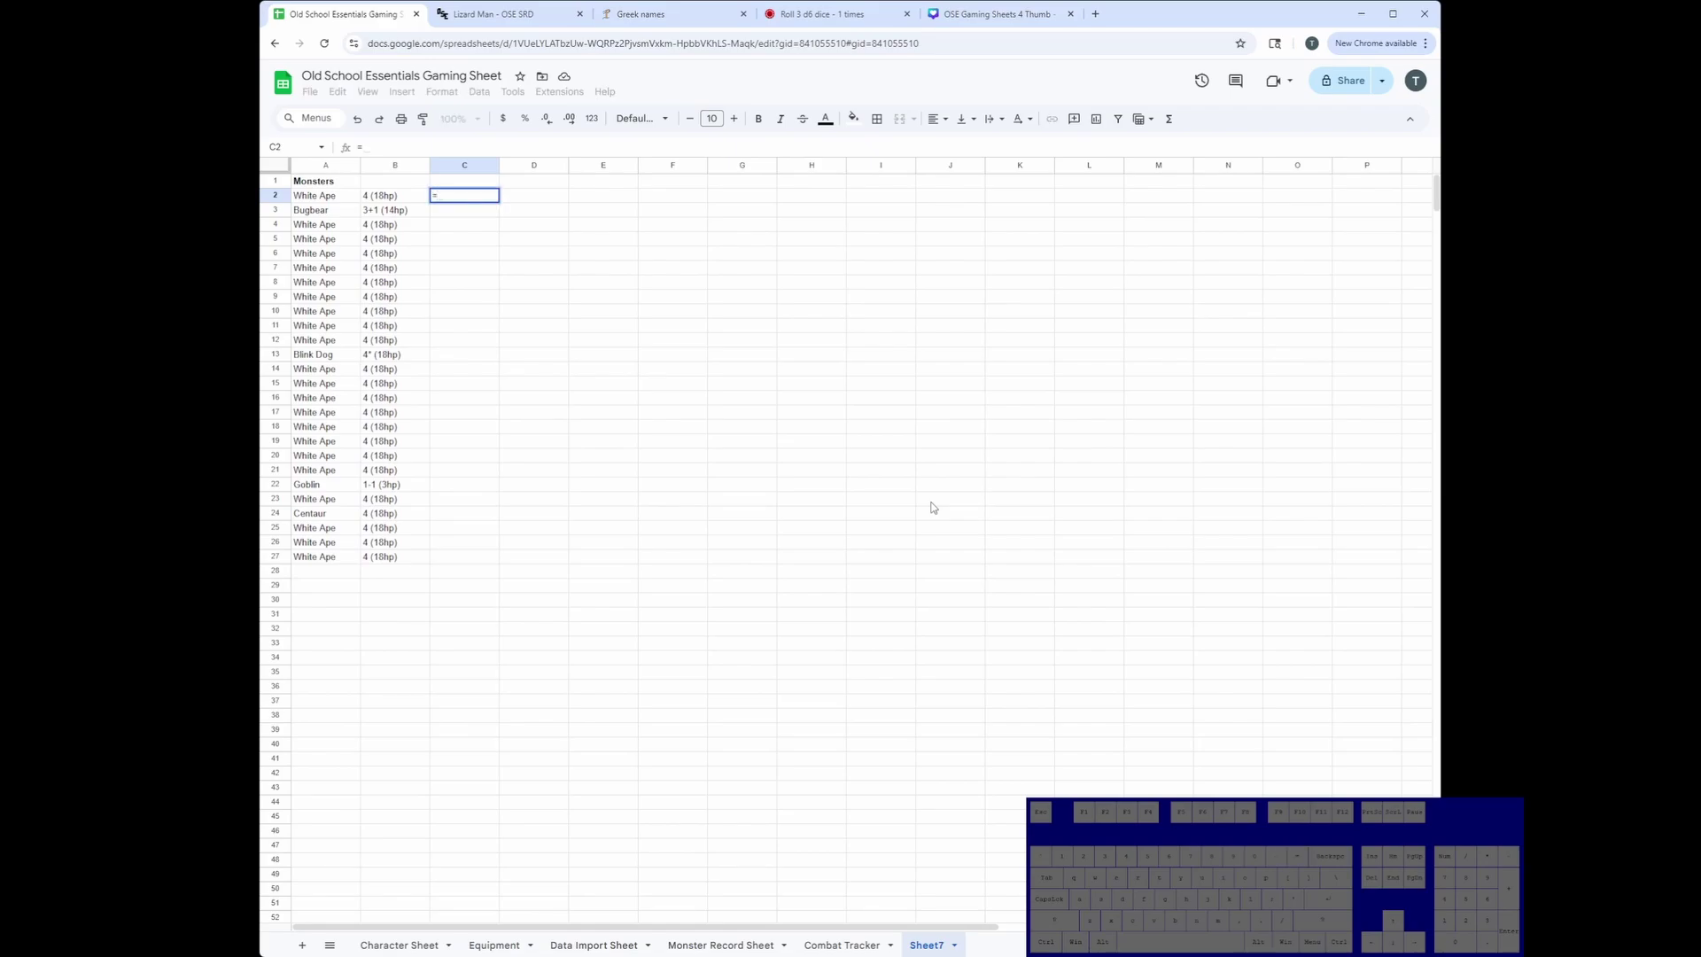
{"action": "type", "text": "split"}
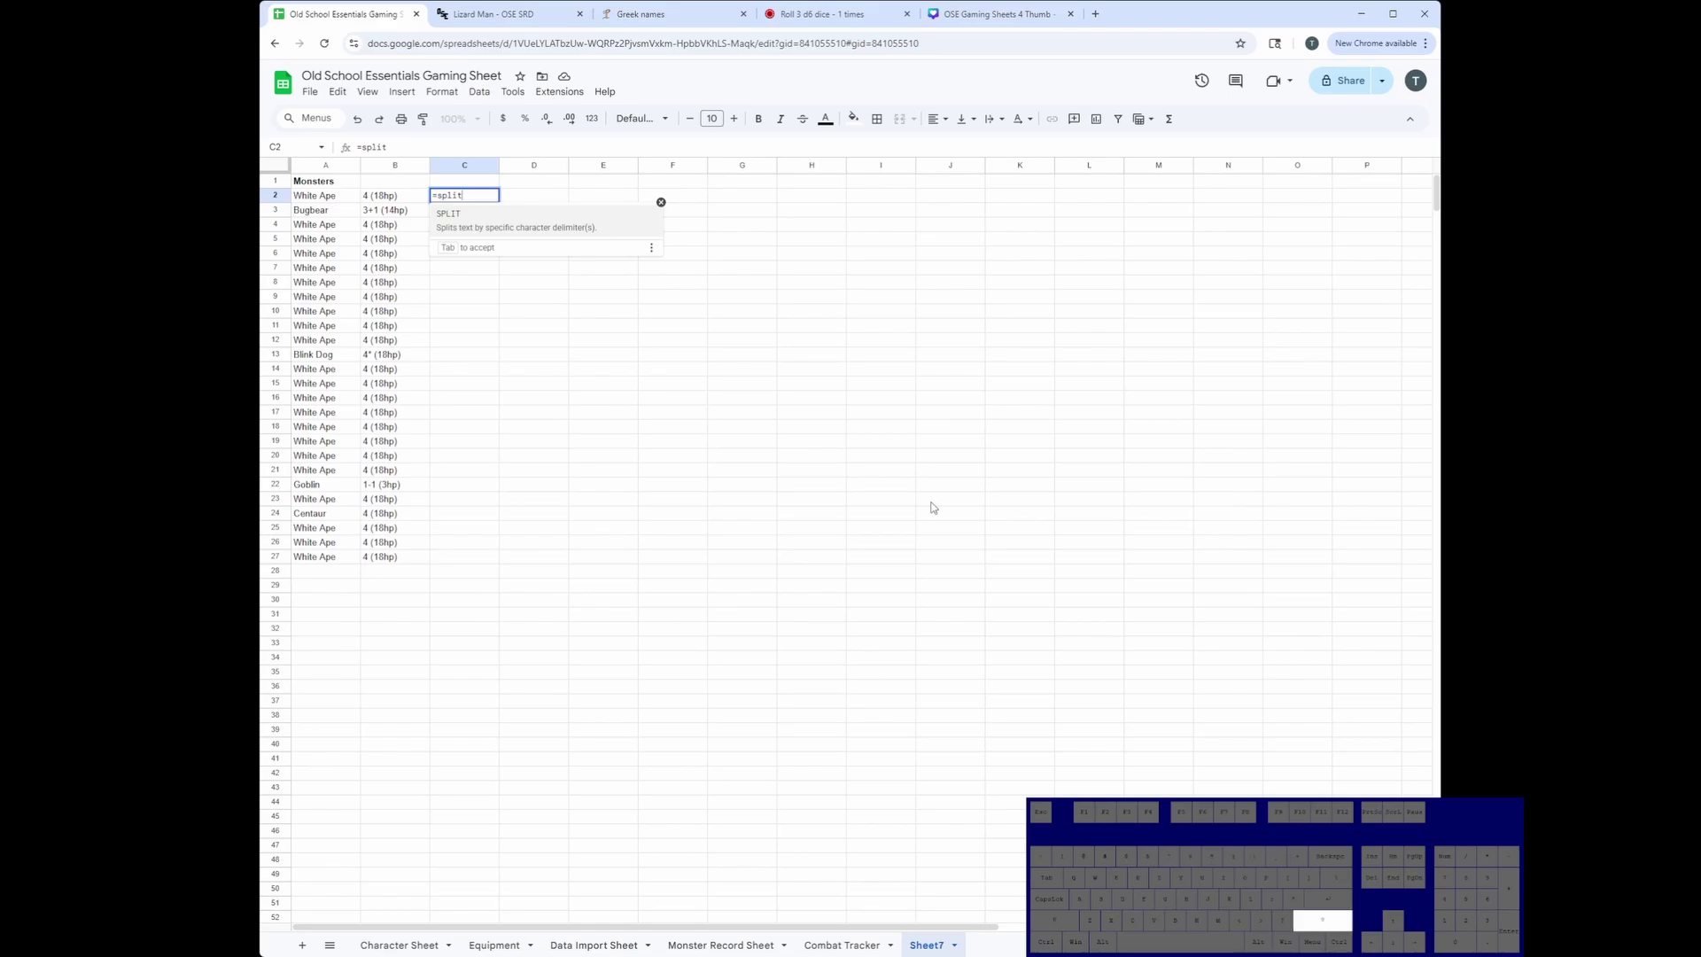
{"action": "type", "text": "("}
{"action": "key", "text": "BackSpace"}
{"action": "key", "text": "BackSpace"}
{"action": "key", "text": "BackSpace"}
{"action": "key", "text": "BackSpace"}
{"action": "key", "text": "BackSpace"}
{"action": "key", "text": "BackSpace"}
{"action": "key", "text": "BackSpace"}
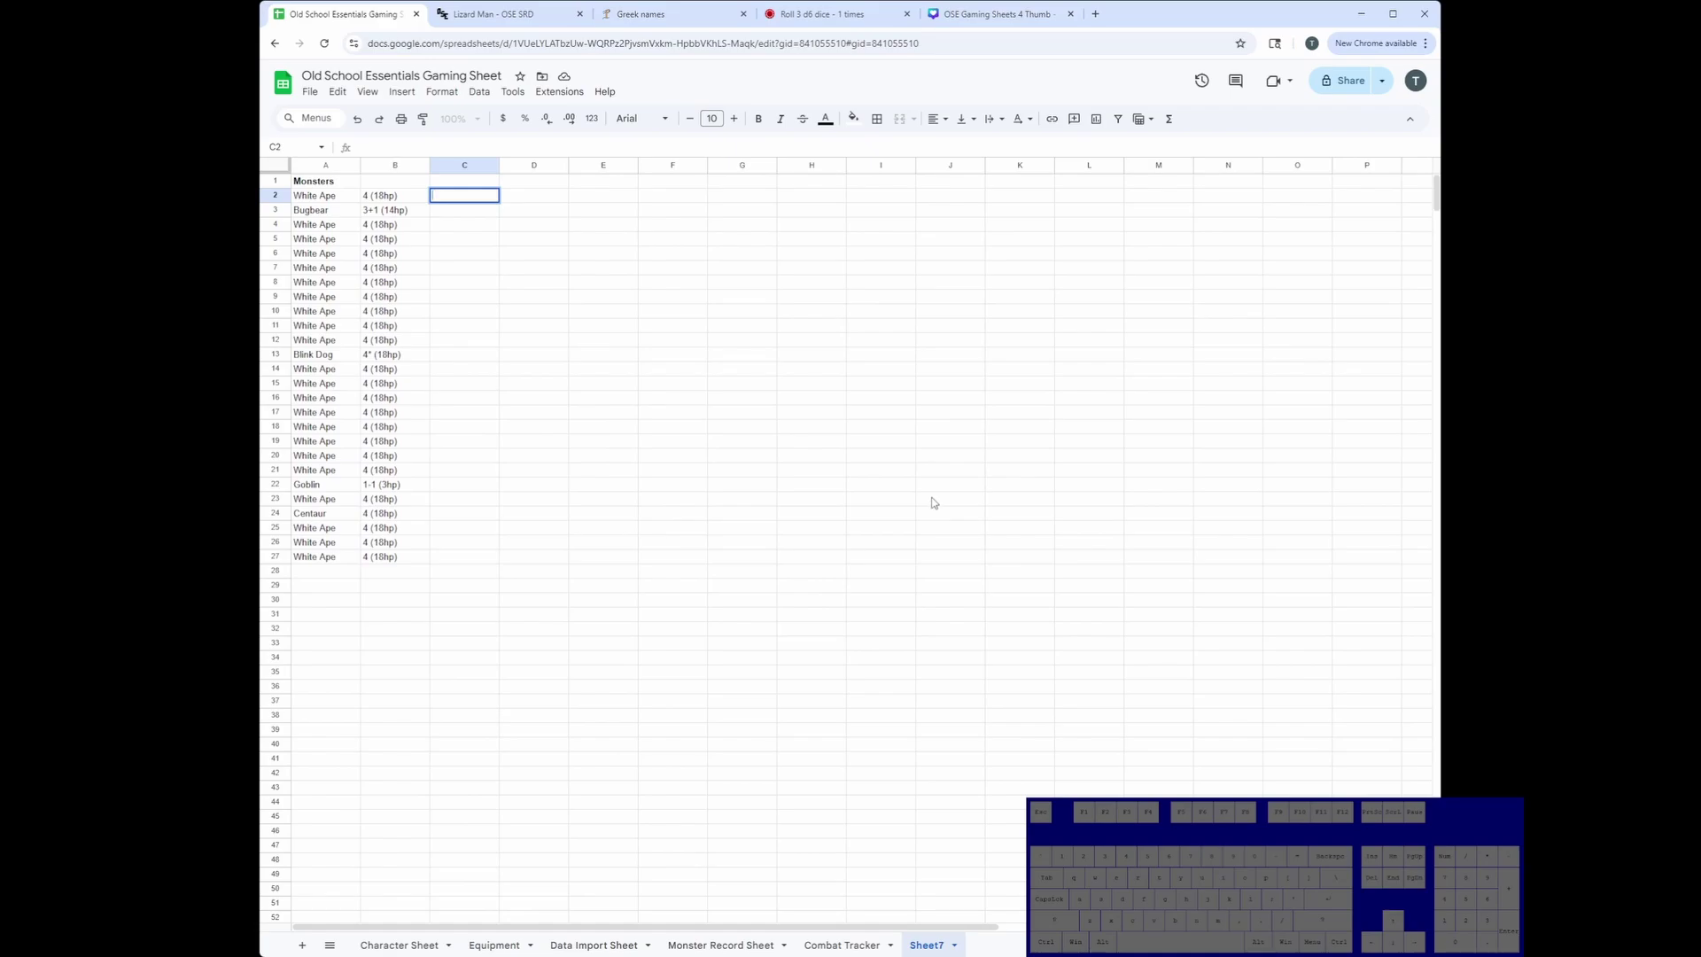
In C2, enter a SPLIT formula that divides the Hit Dice text in B2 at the "(" delimiter.
{"action": "type", "text": "=split"}
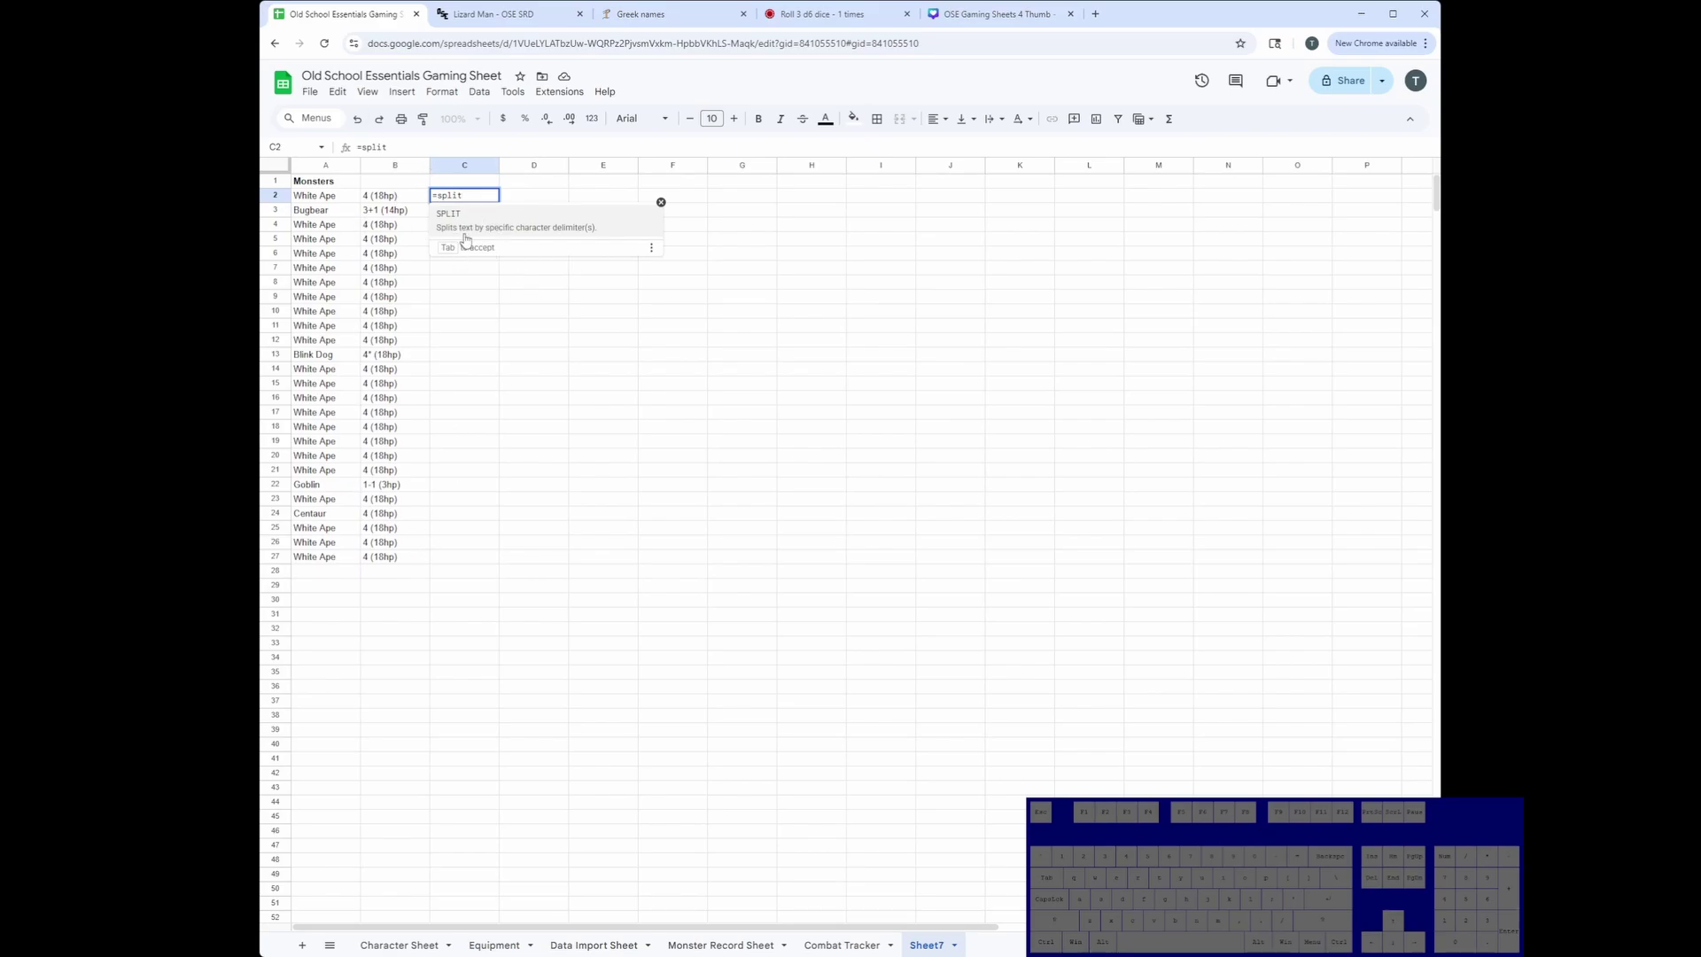
{"action": "key", "text": "Tab"}
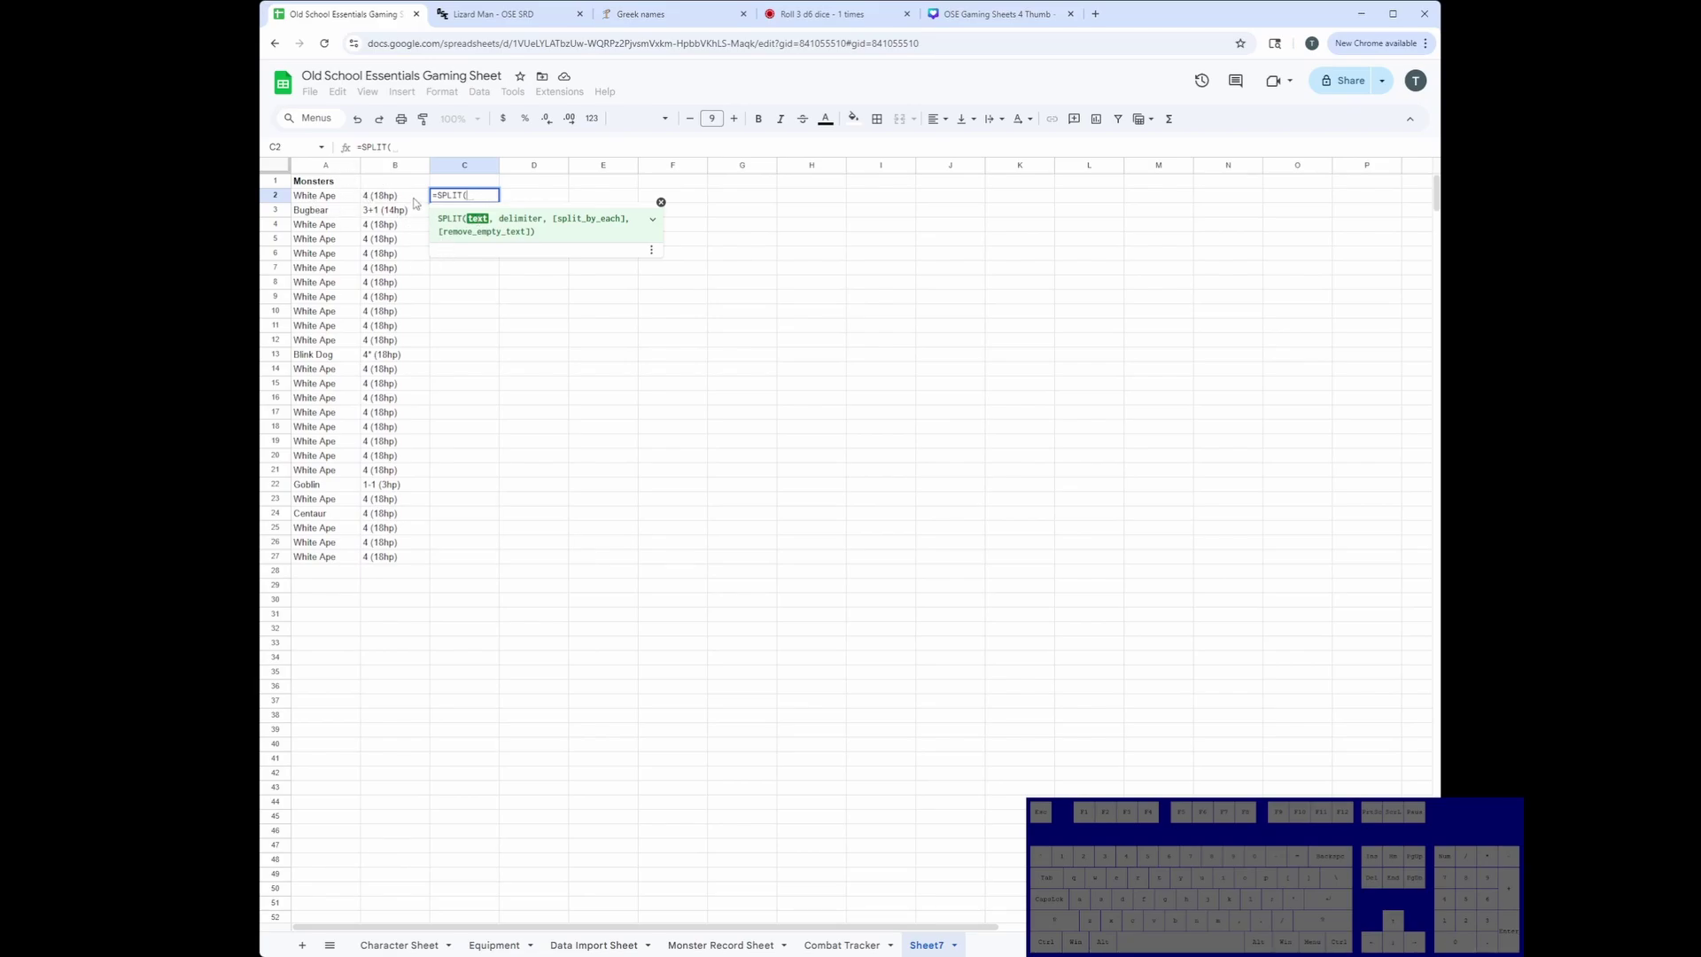
{"action": "left_click", "coordinate": [412, 199]}
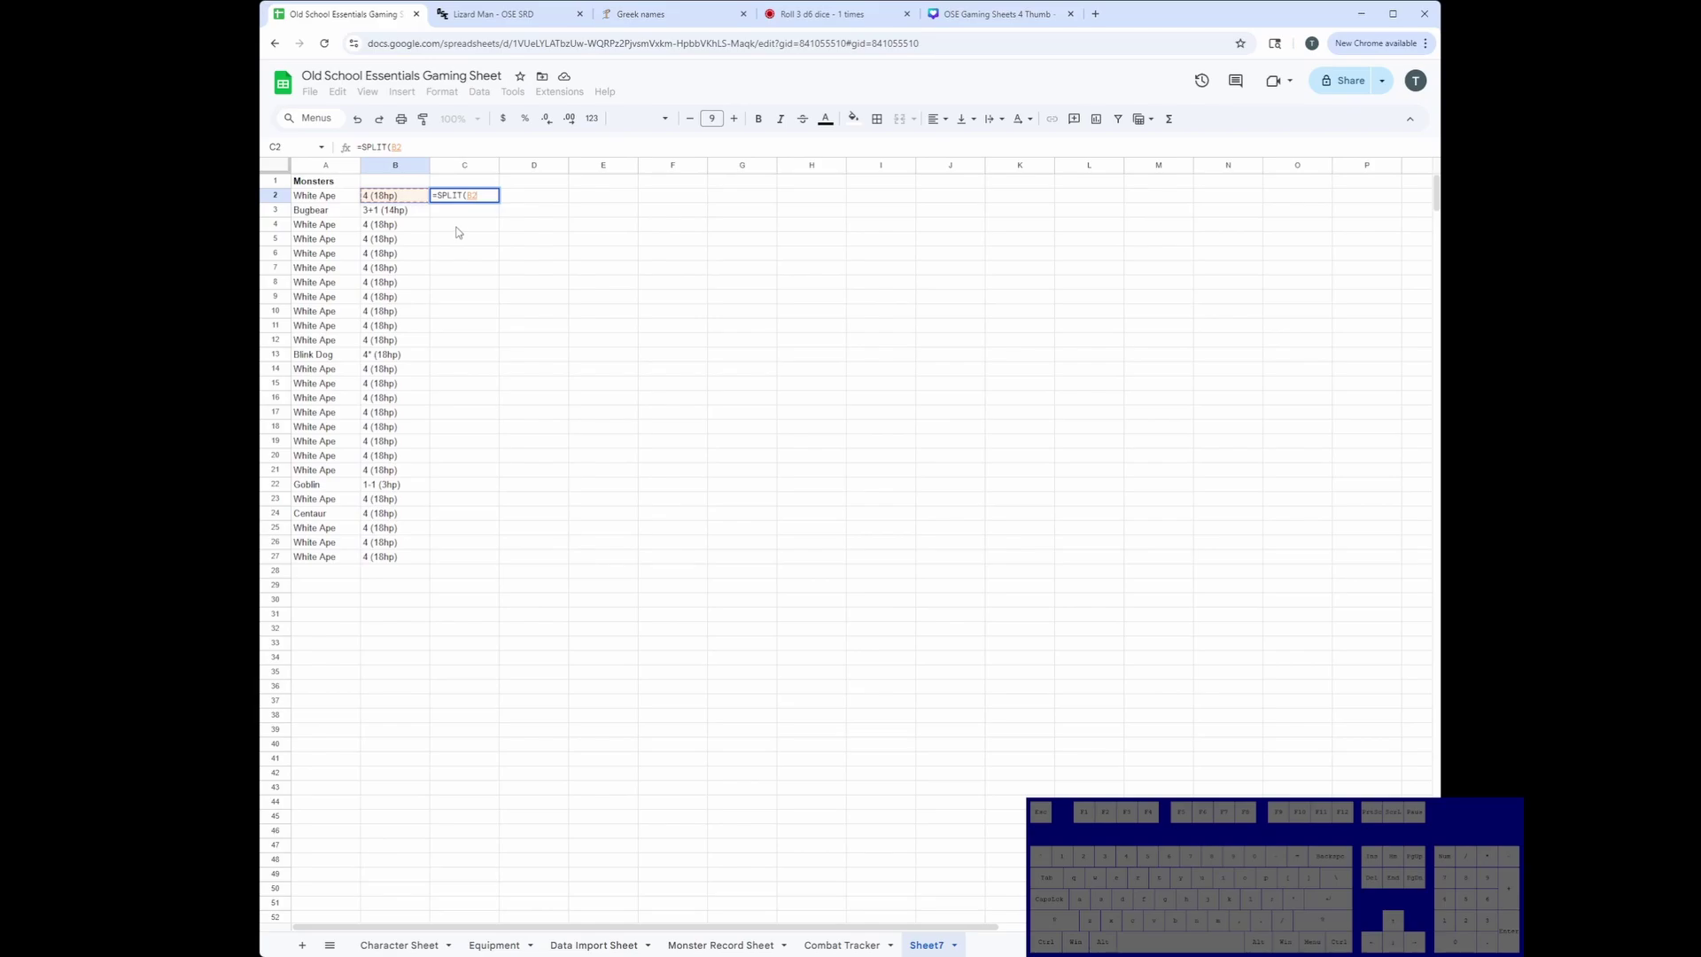
{"action": "type", "text": ","}
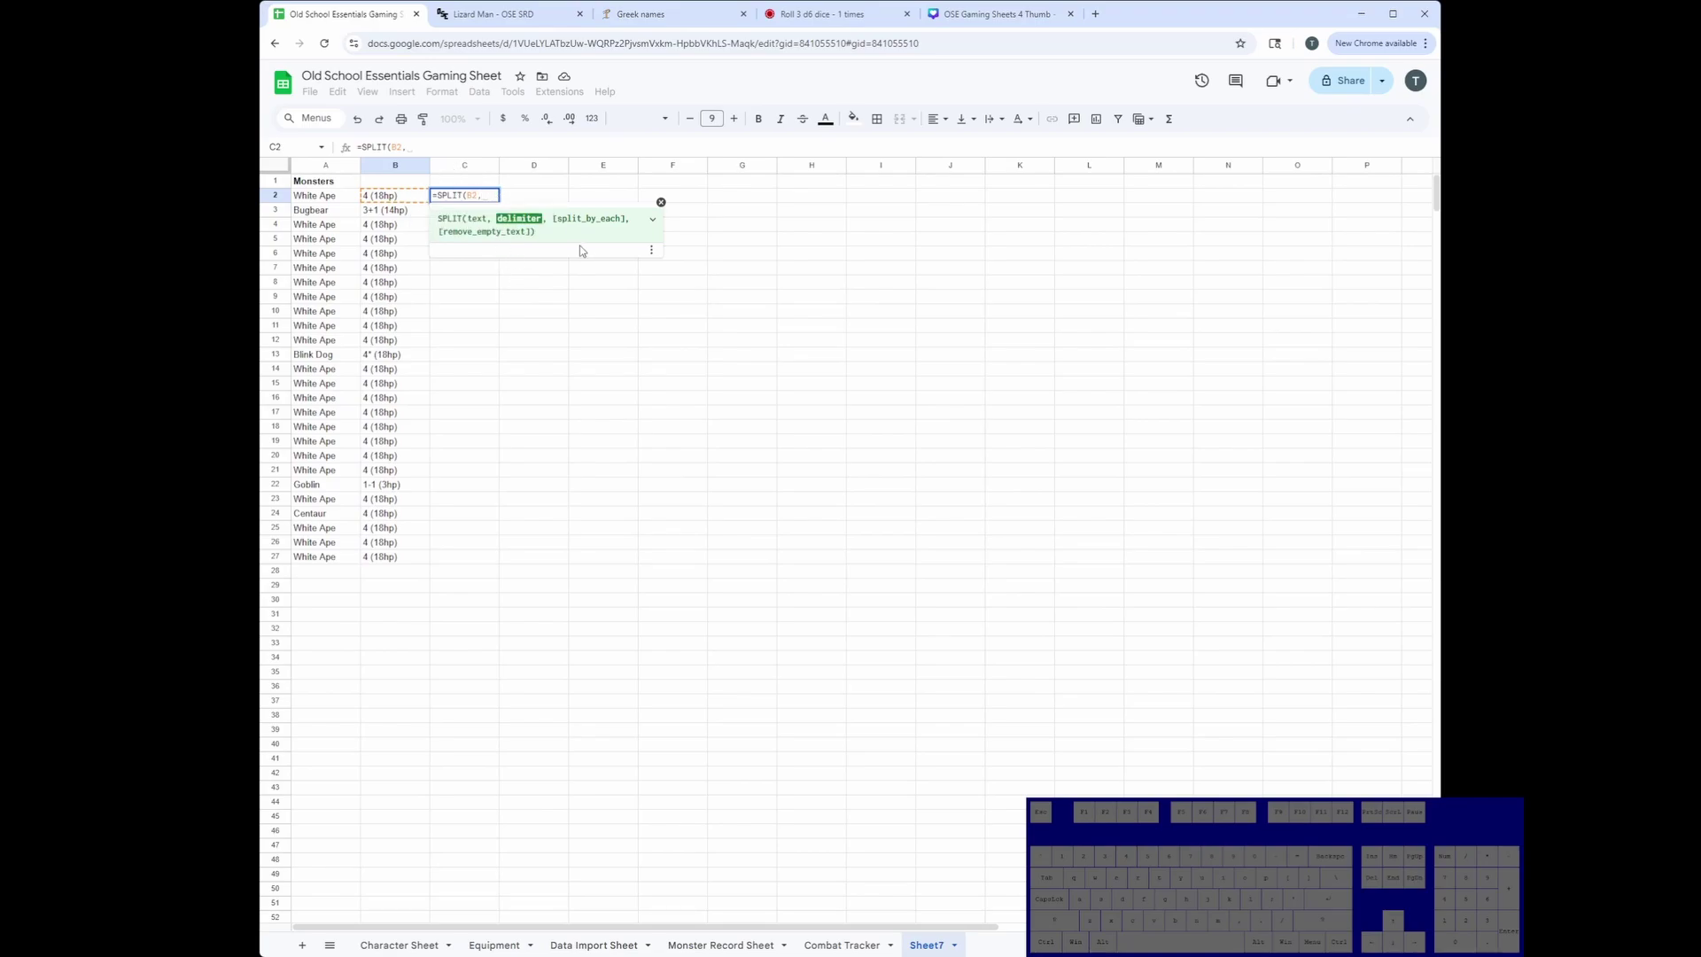
{"action": "type", "text": "\"(\""}
{"action": "key", "text": "Return"}
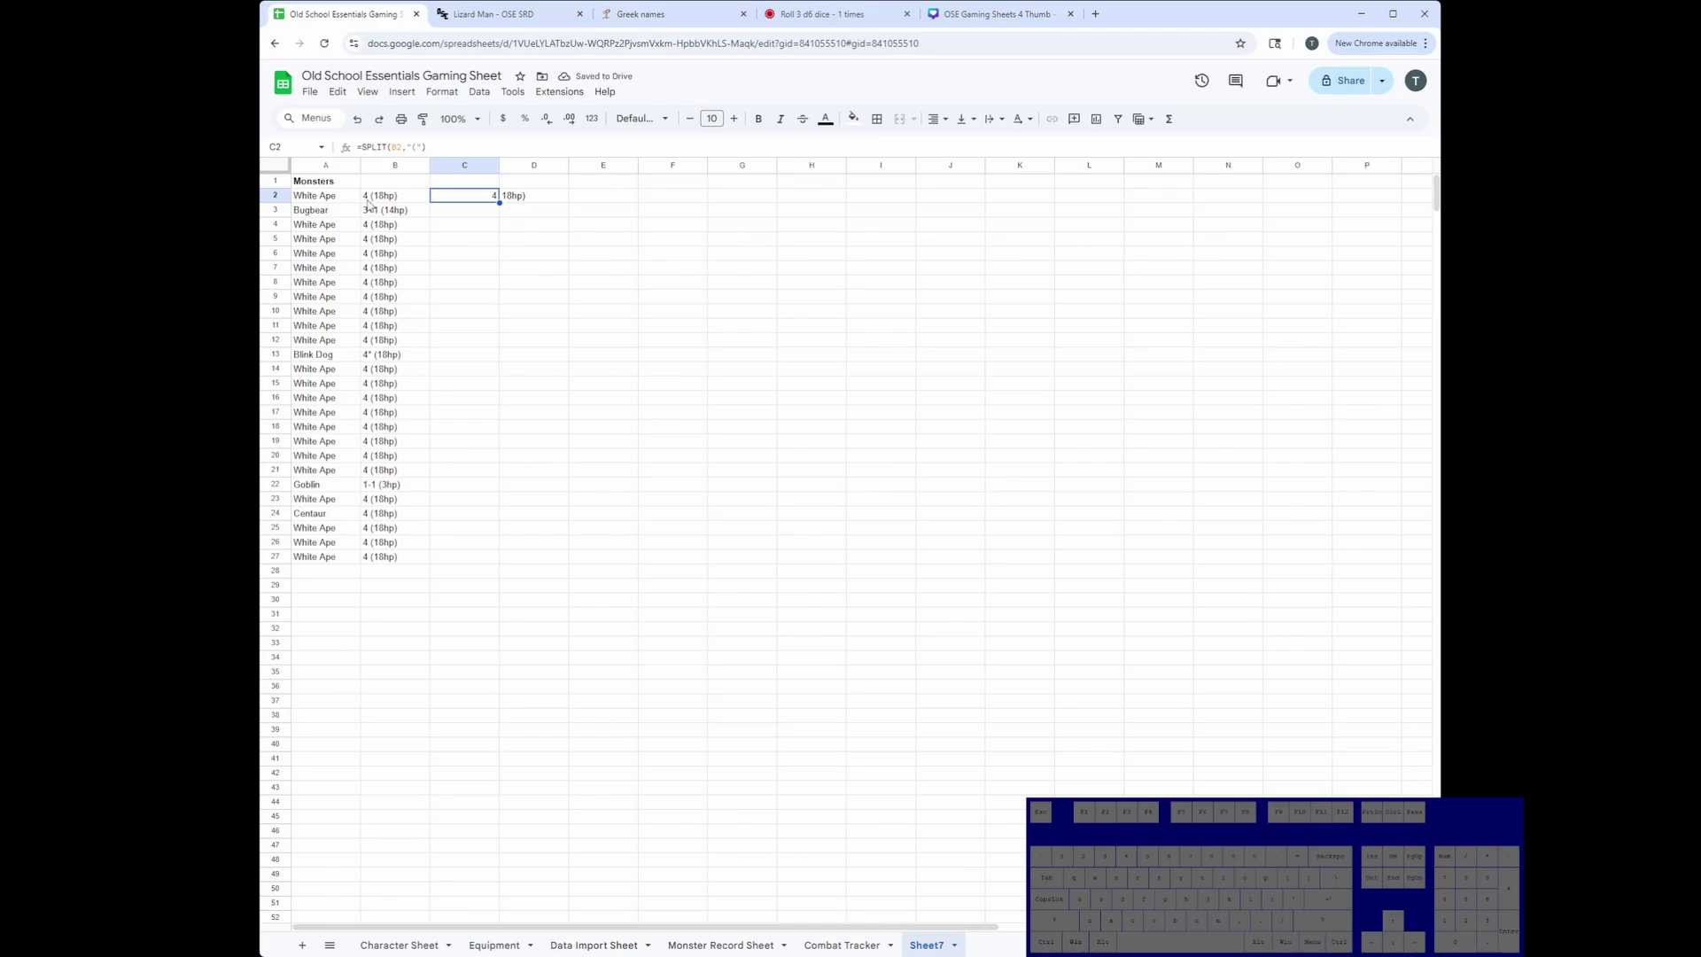
Copy the SPLIT formula in C2 down through C27 and check the Bugbear, Blink Dog and Goblin rows.
{"action": "left_click", "coordinate": [522, 203]}
{"action": "left_click", "coordinate": [474, 203]}
{"action": "key", "text": "ctrl+c"}
{"action": "key", "text": "Left"}
{"action": "key", "text": "ctrl+Down"}
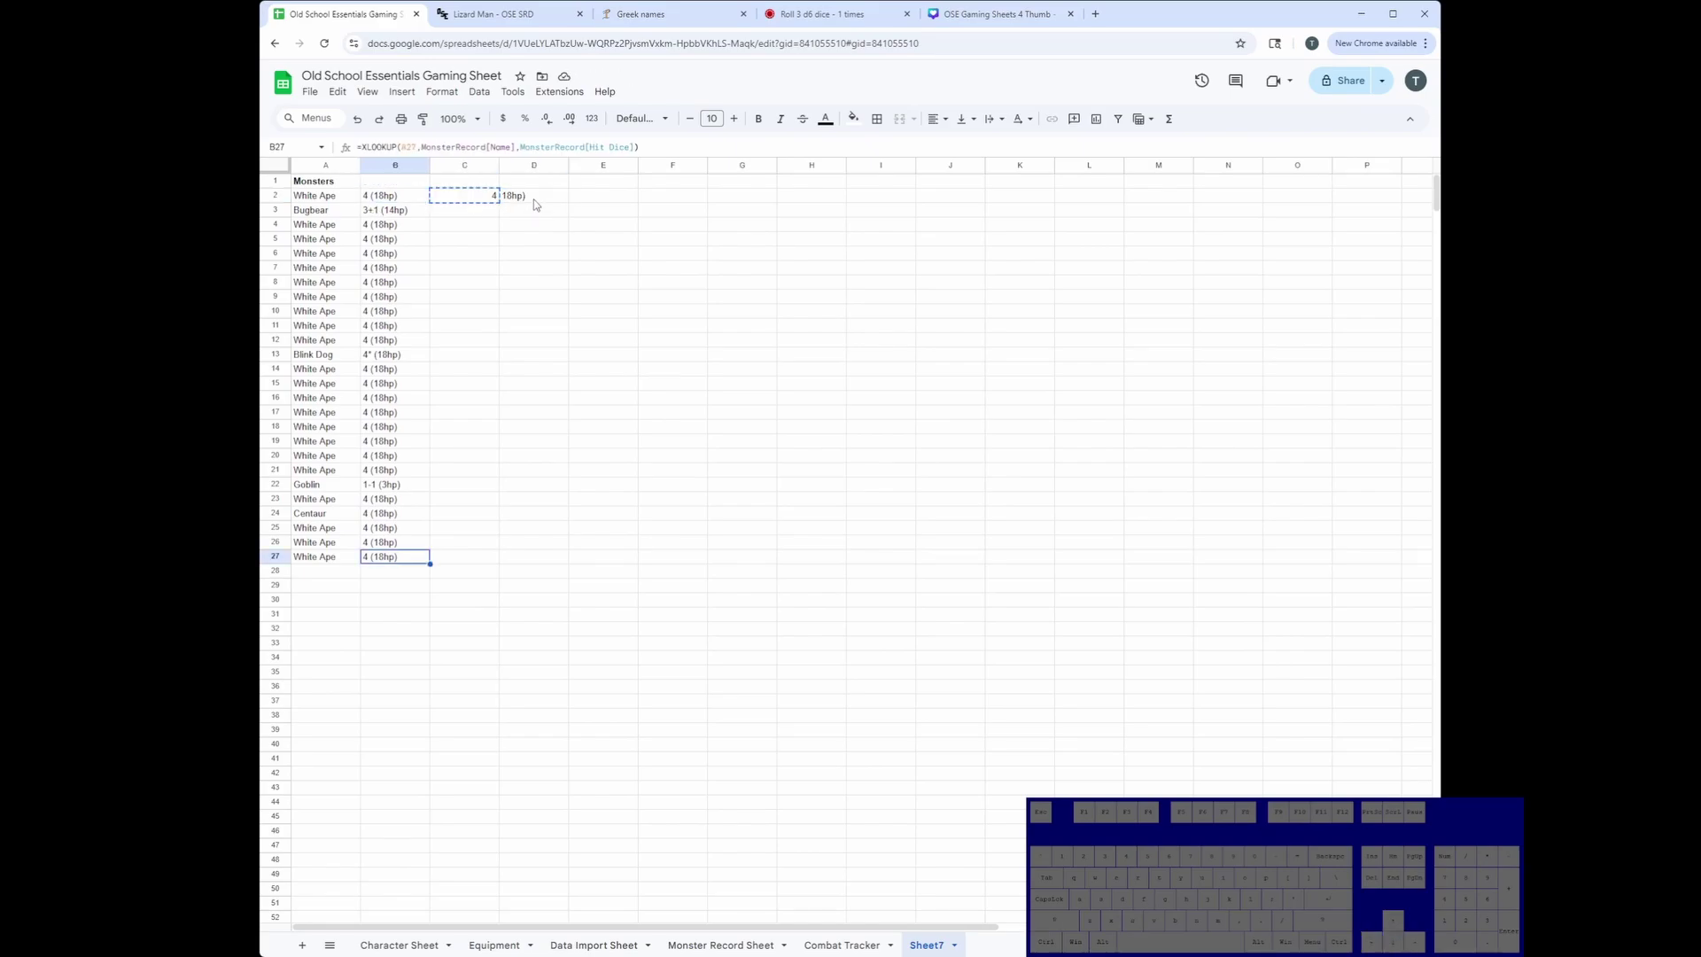
{"action": "key", "text": "Right"}
{"action": "key", "text": "ctrl+shift+Up"}
{"action": "key", "text": "ctrl+v"}
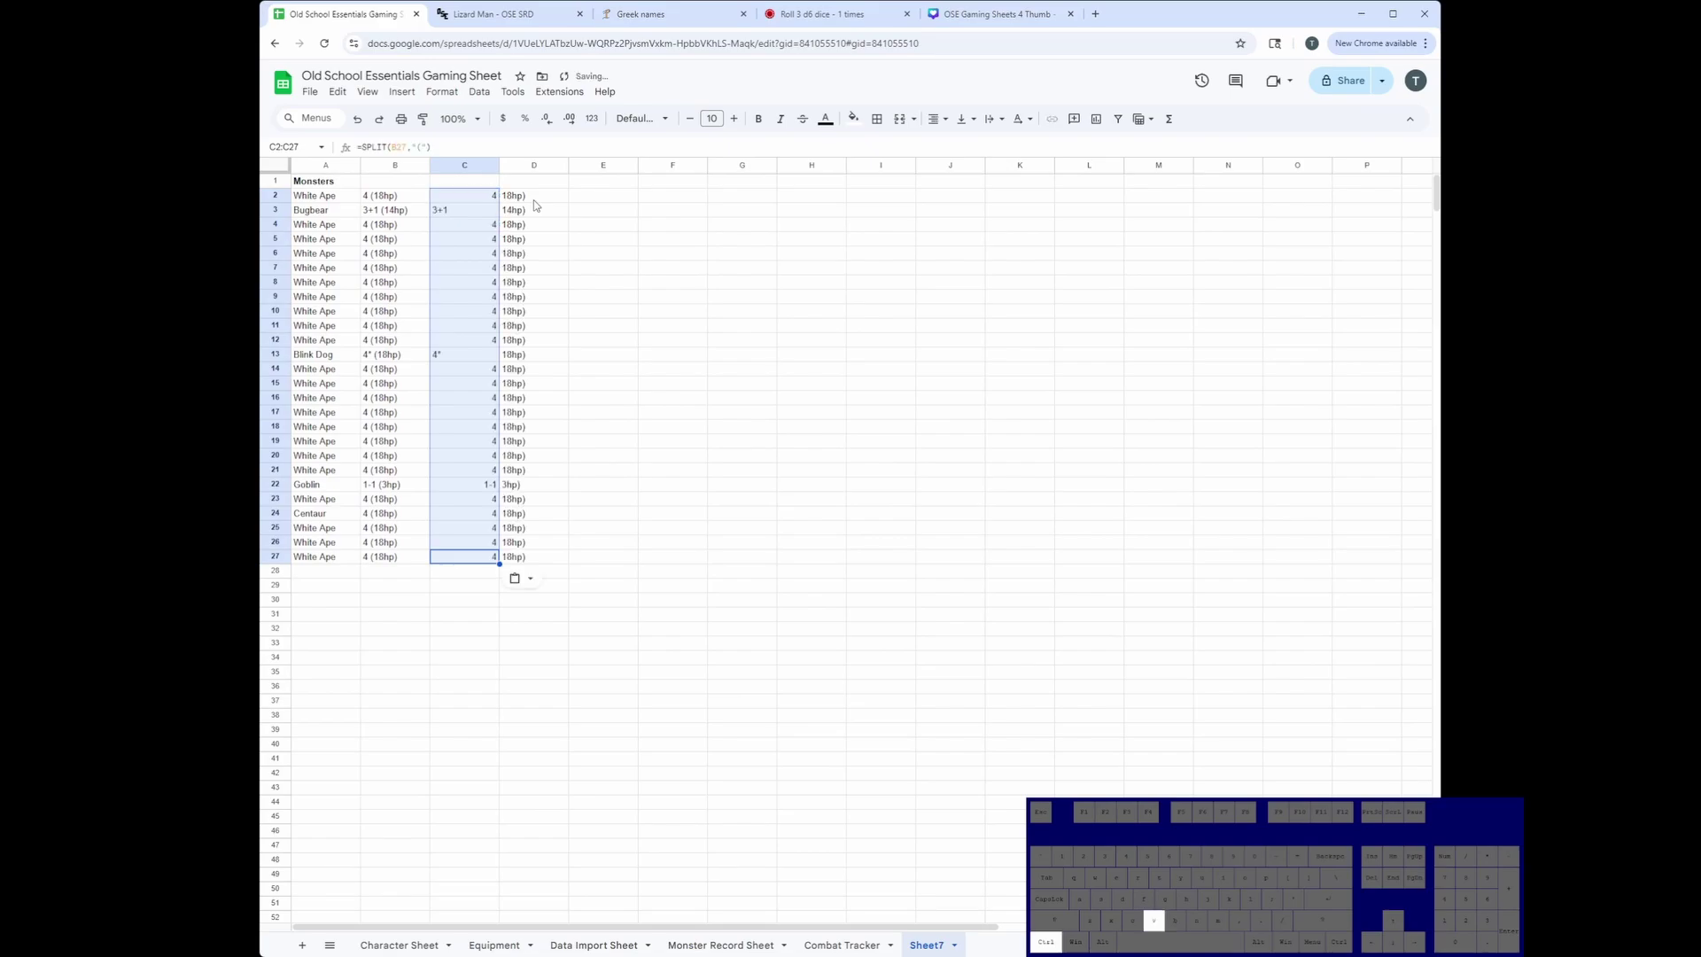
{"action": "left_click", "coordinate": [464, 210]}
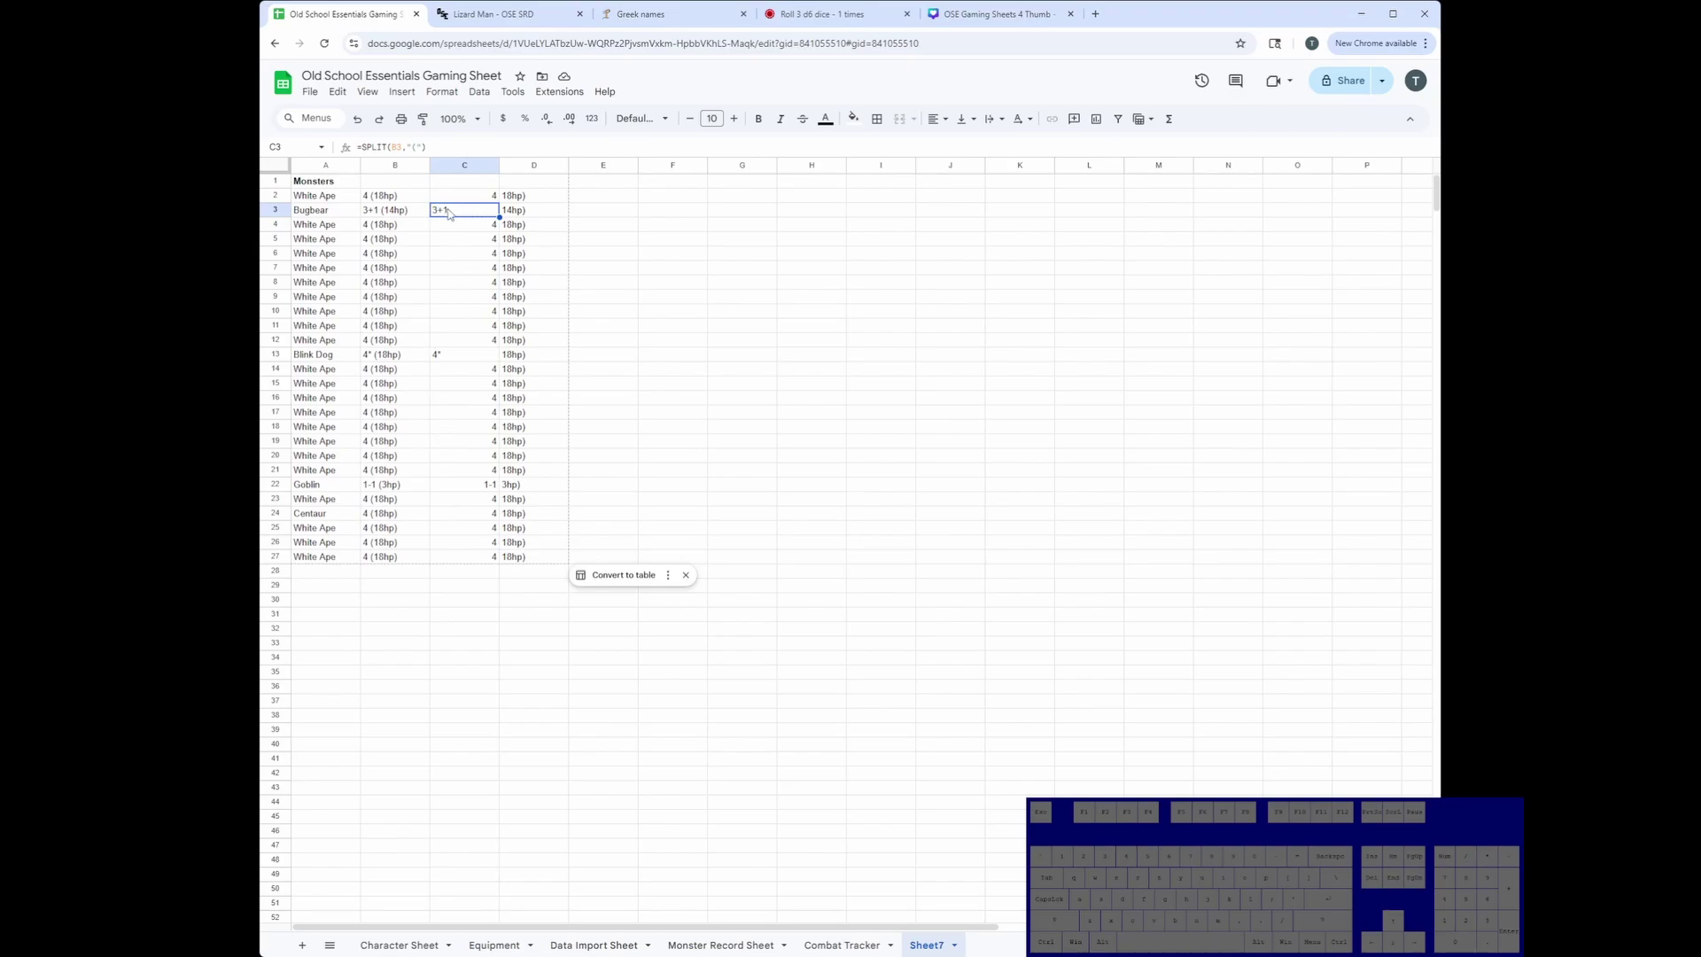
{"action": "left_click", "coordinate": [465, 356]}
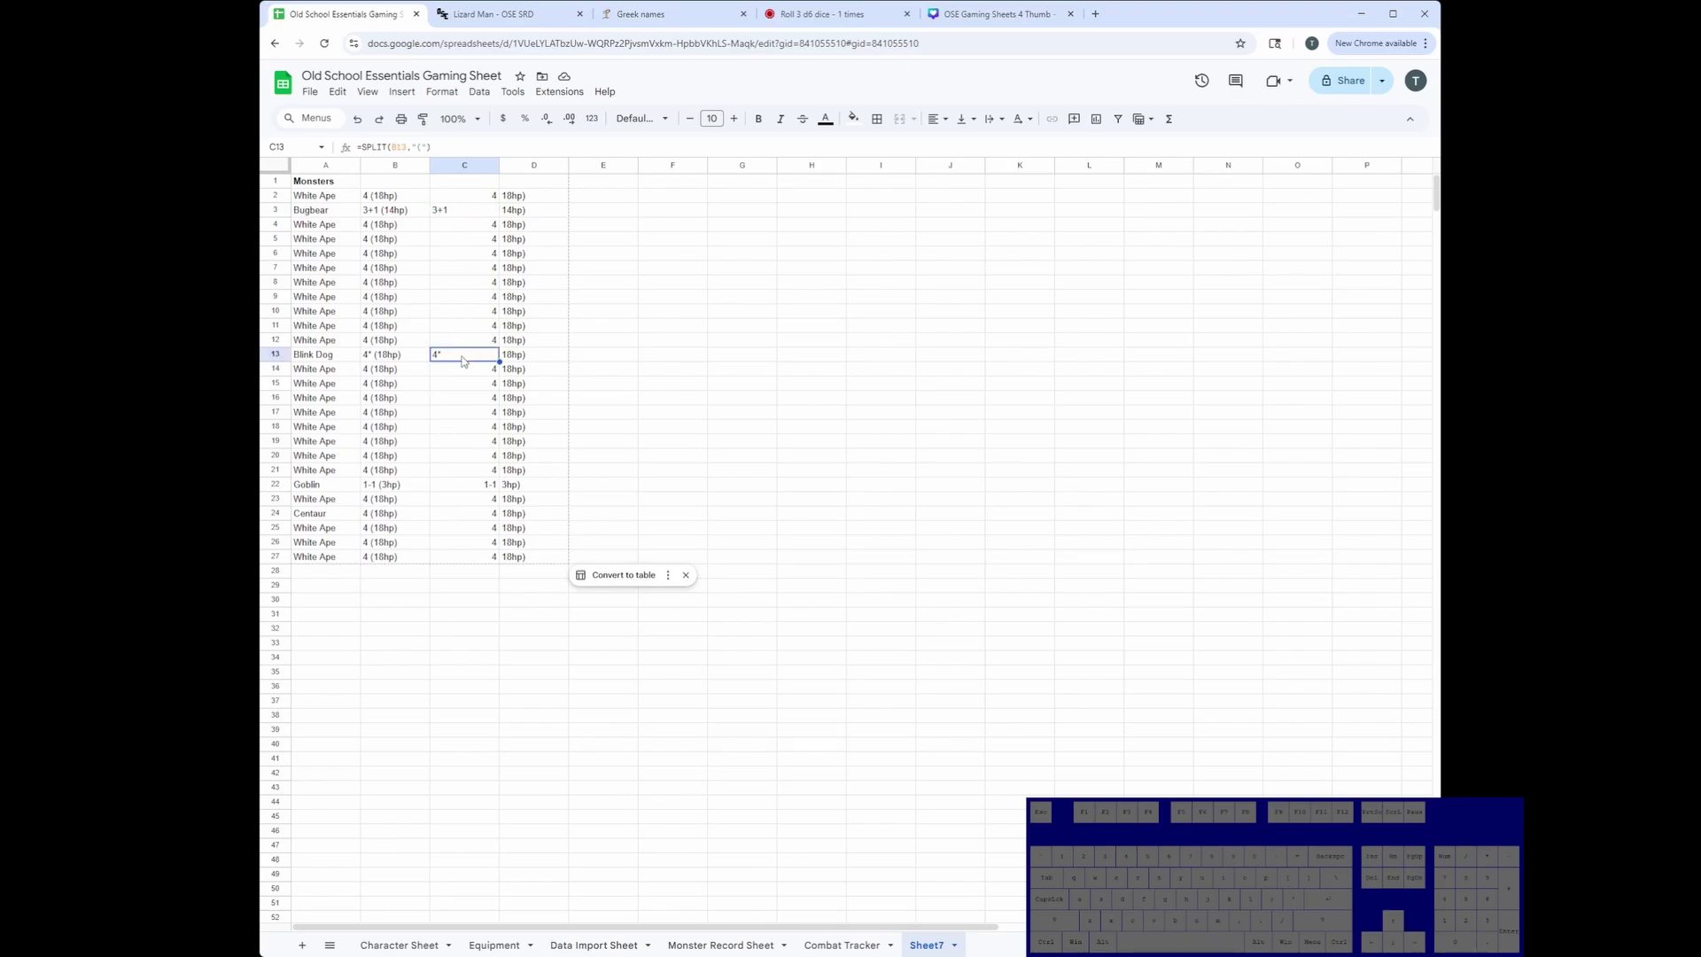
{"action": "left_click", "coordinate": [489, 486]}
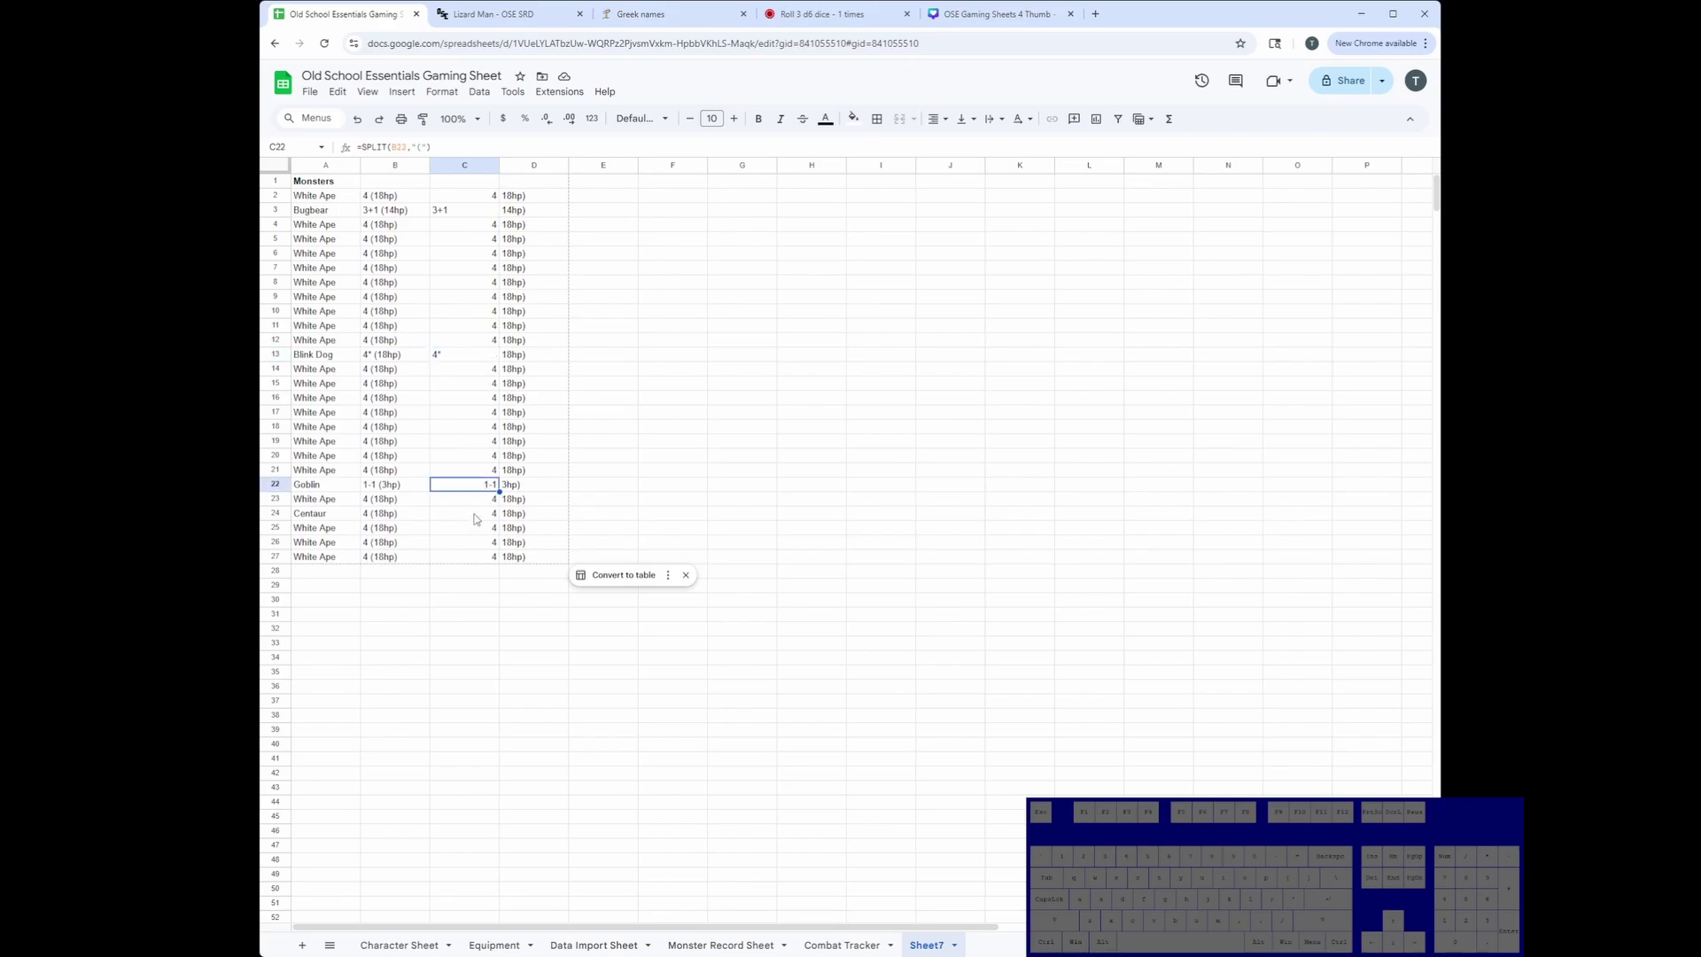
Change the last monster in Combat Tracker, cell A40, to Red Dragon and check its row in Sheet7.
{"action": "left_click", "coordinate": [796, 943]}
{"action": "double_click", "coordinate": [381, 737]}
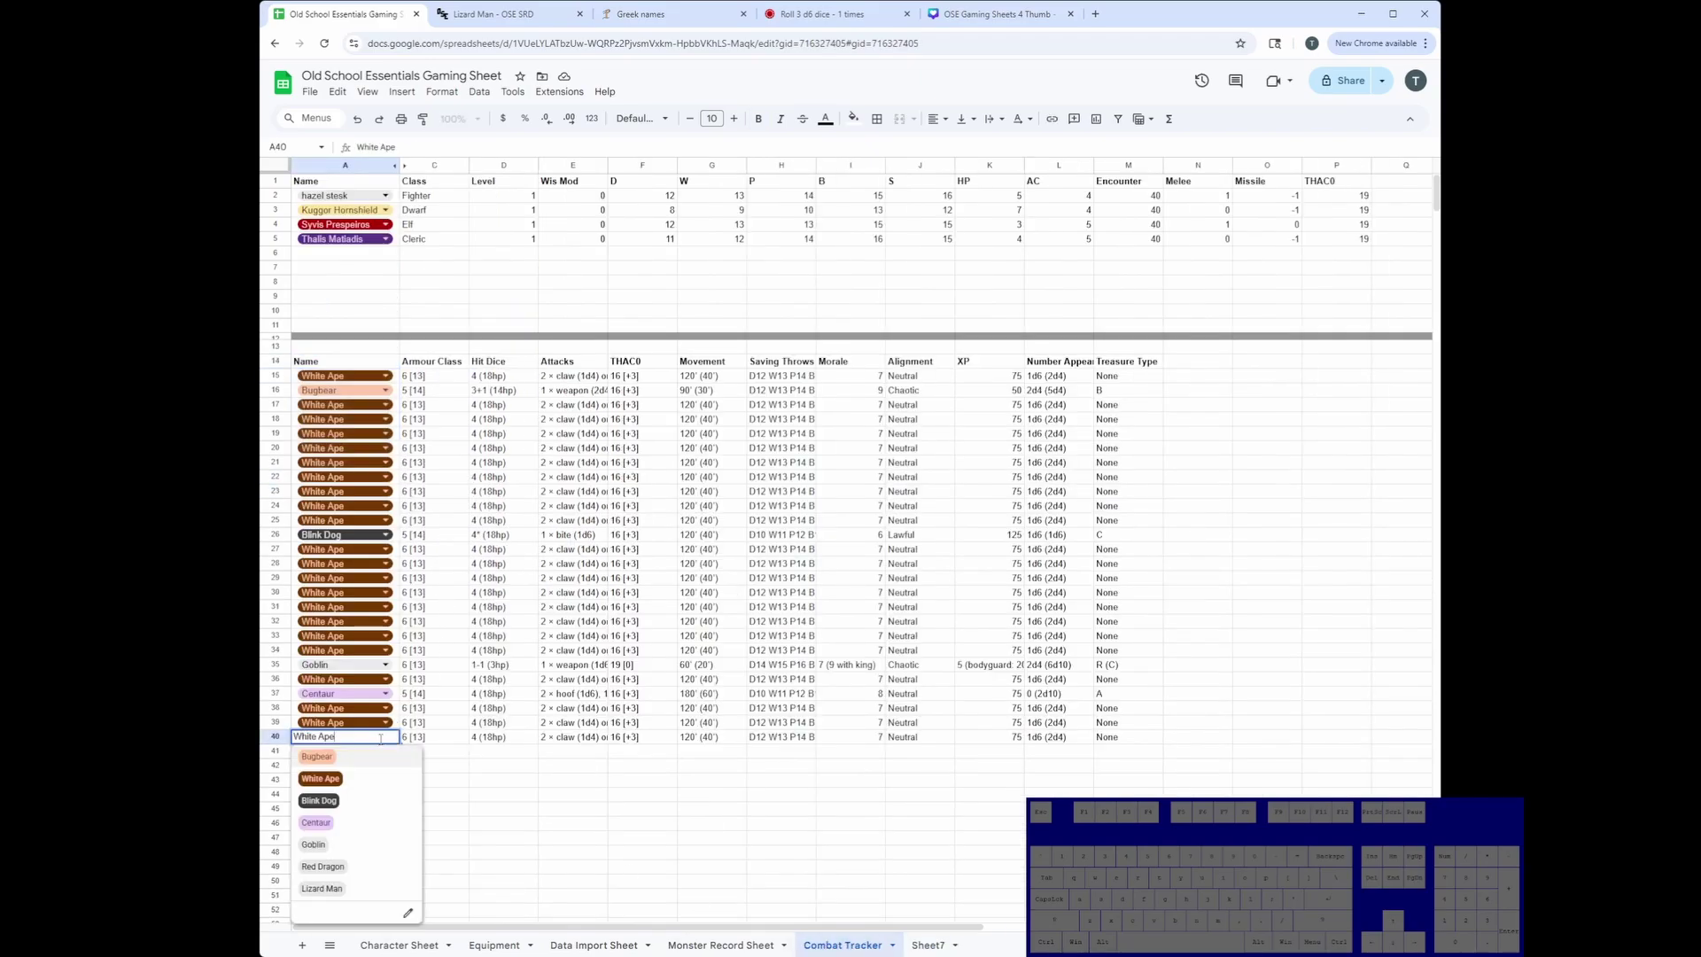
{"action": "key", "text": "ctrl+BackSpace"}
{"action": "key", "text": "ctrl+BackSpace"}
{"action": "type", "text": "red"}
{"action": "key", "text": "Return"}
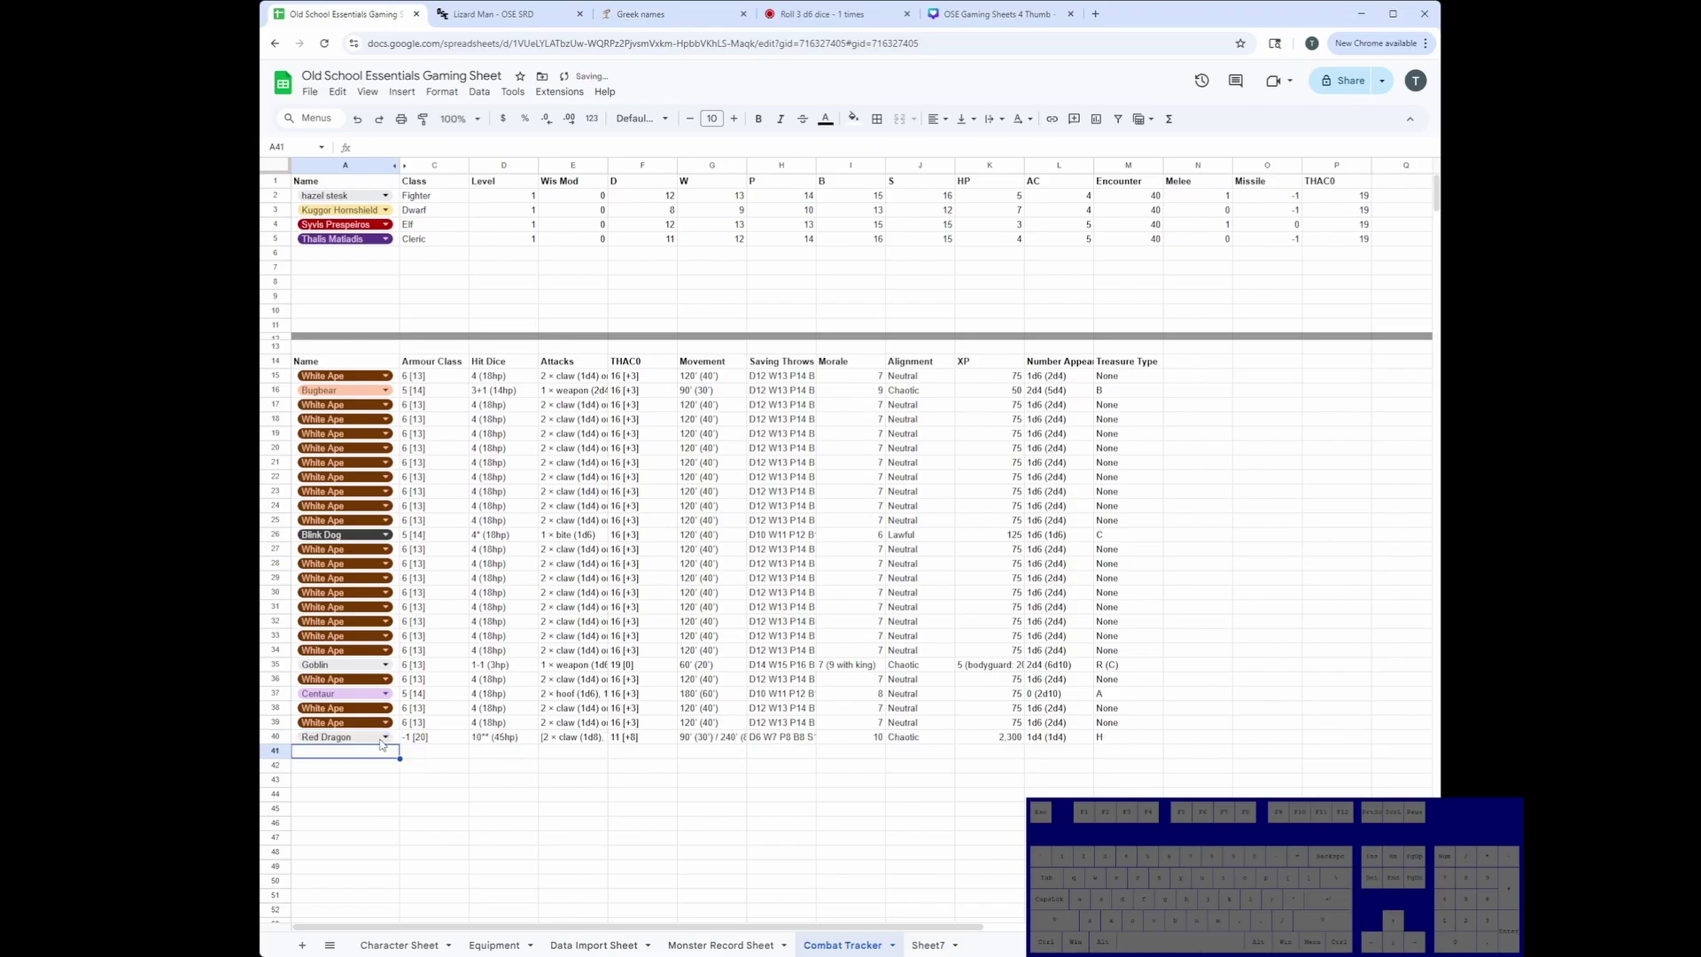
{"action": "left_click", "coordinate": [928, 945]}
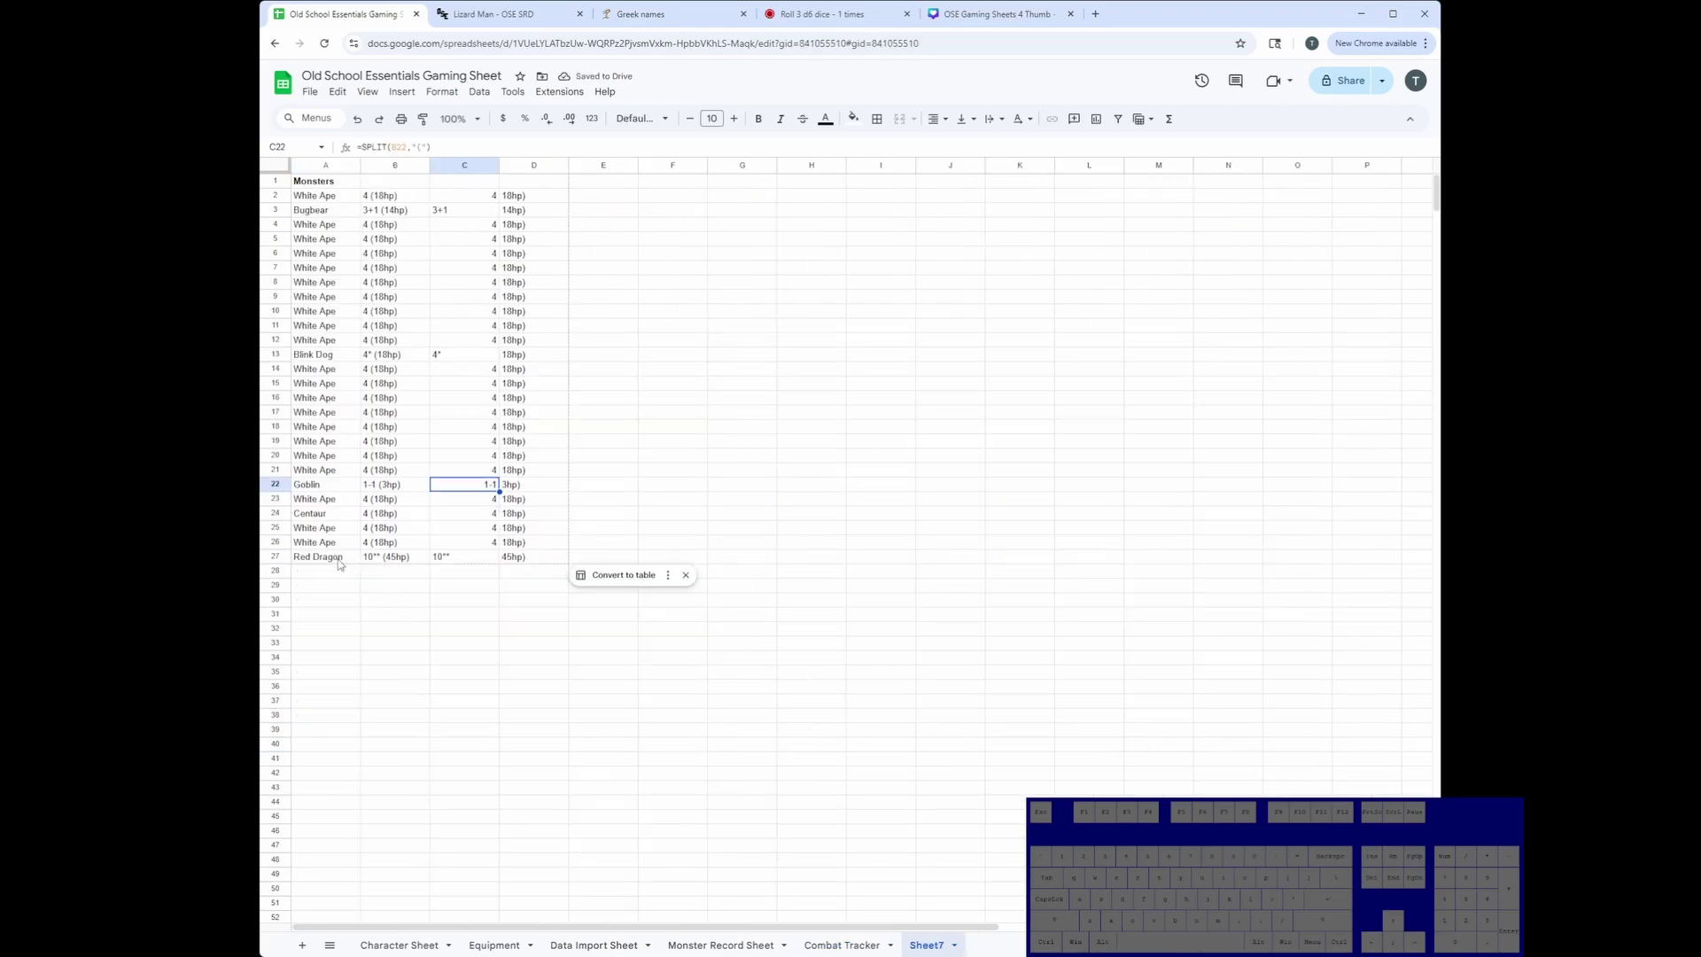
{"action": "left_click_drag", "start_coordinate": [338, 560], "coordinate": [531, 545]}
Hide column D, which holds the hit point part of the split.
{"action": "left_click", "coordinate": [527, 196]}
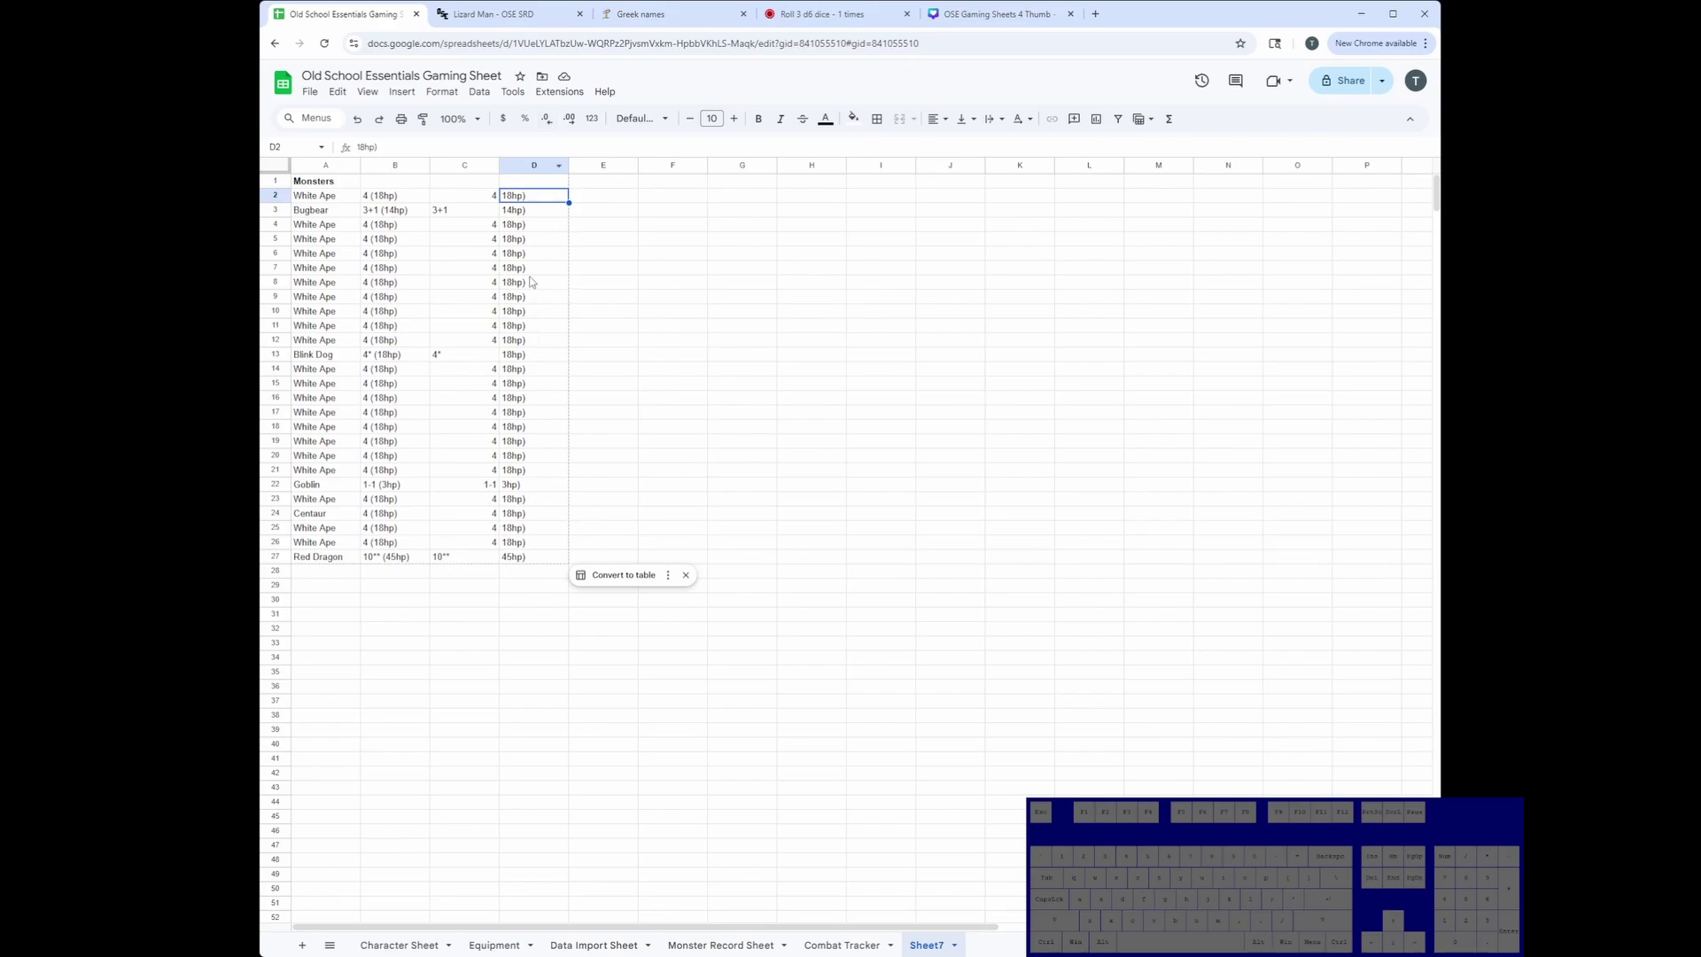
{"action": "left_click", "coordinate": [532, 166]}
{"action": "right_click", "coordinate": [533, 167]}
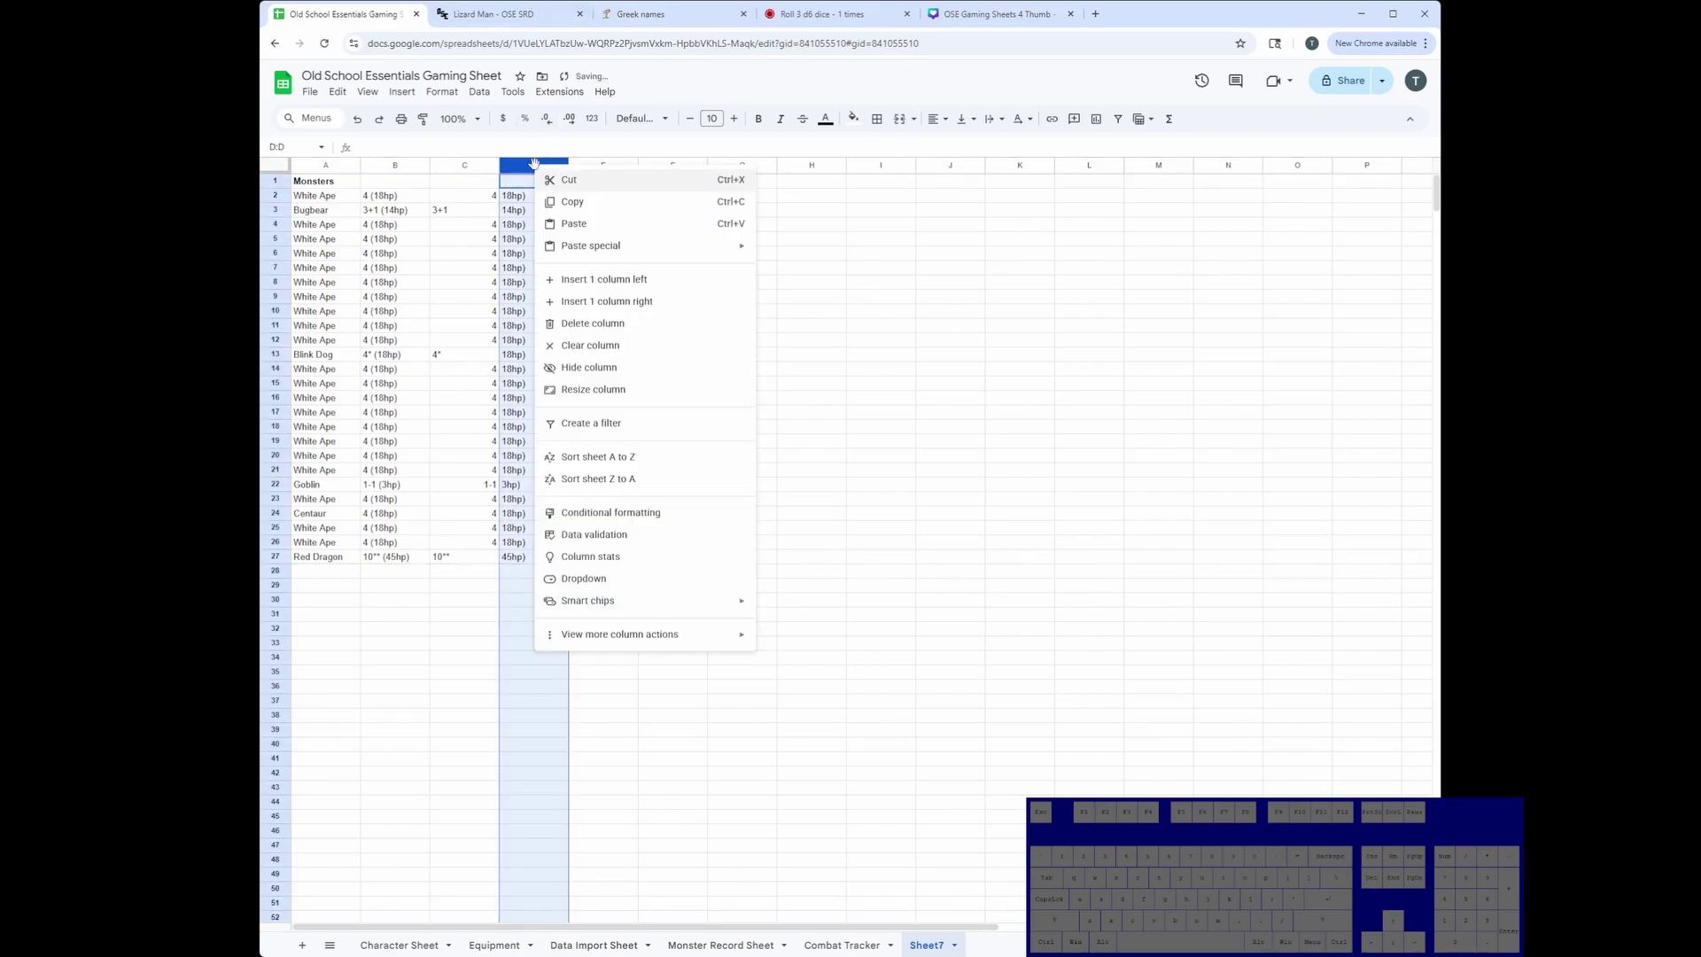
{"action": "left_click", "coordinate": [620, 367]}
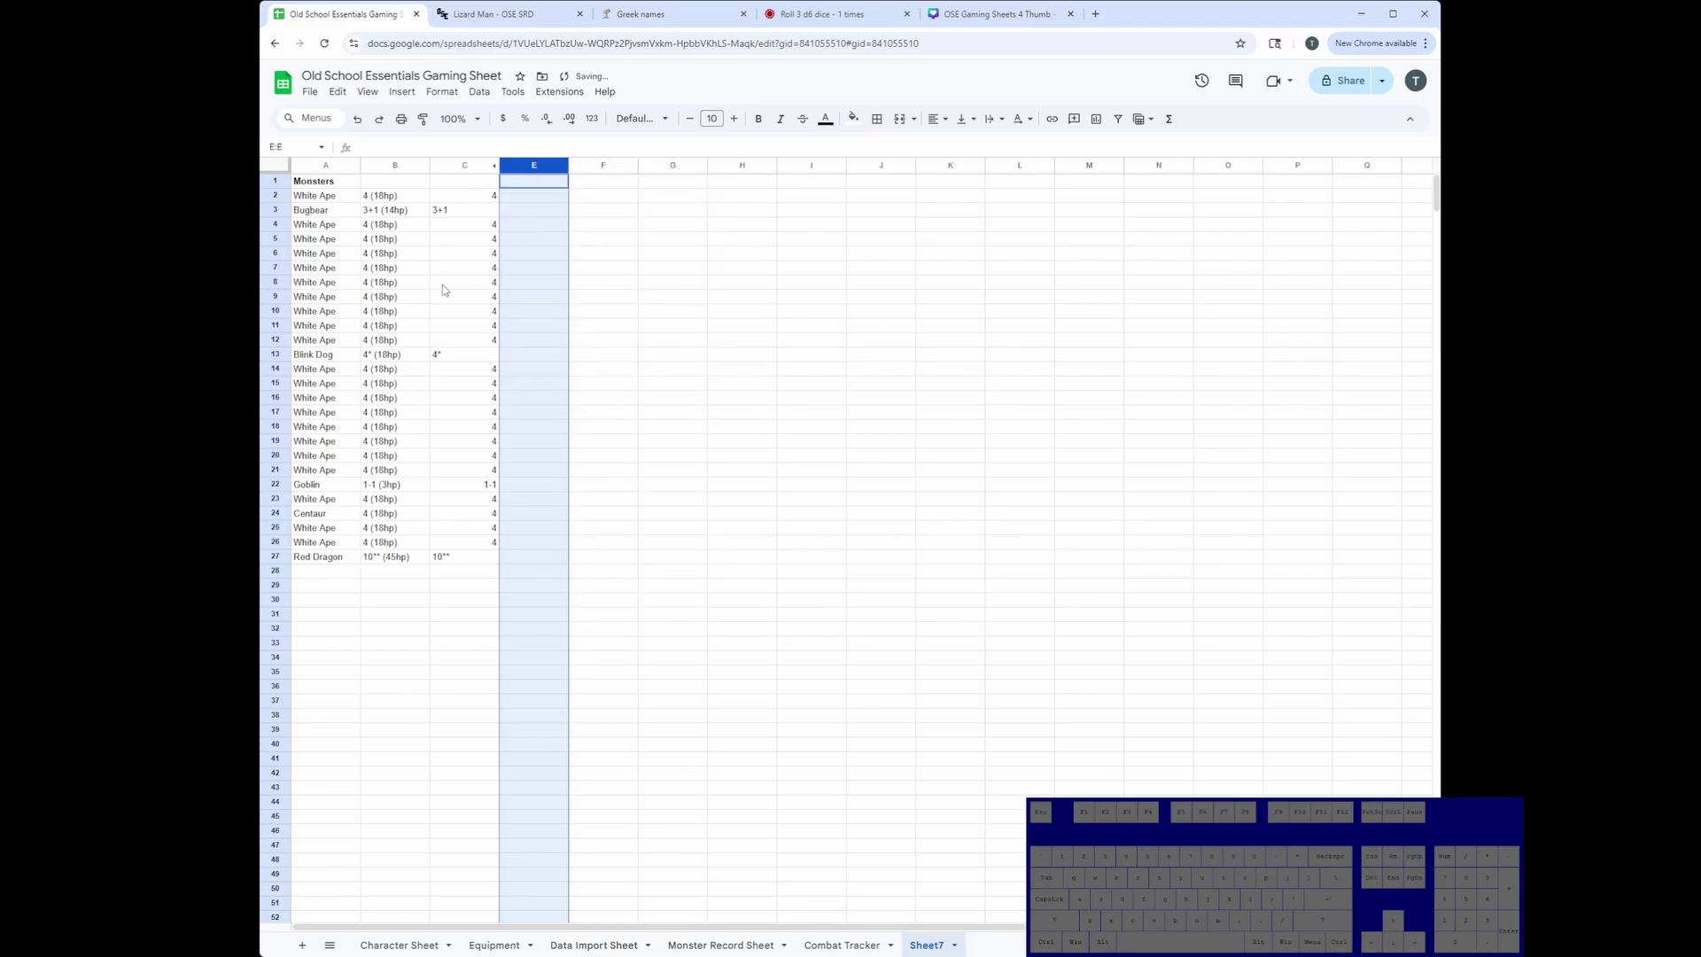
Start a SPLIT formula in E2 and put its first argument on a new line.
{"action": "left_click", "coordinate": [448, 216]}
{"action": "left_click_drag", "start_coordinate": [448, 216], "coordinate": [470, 542]}
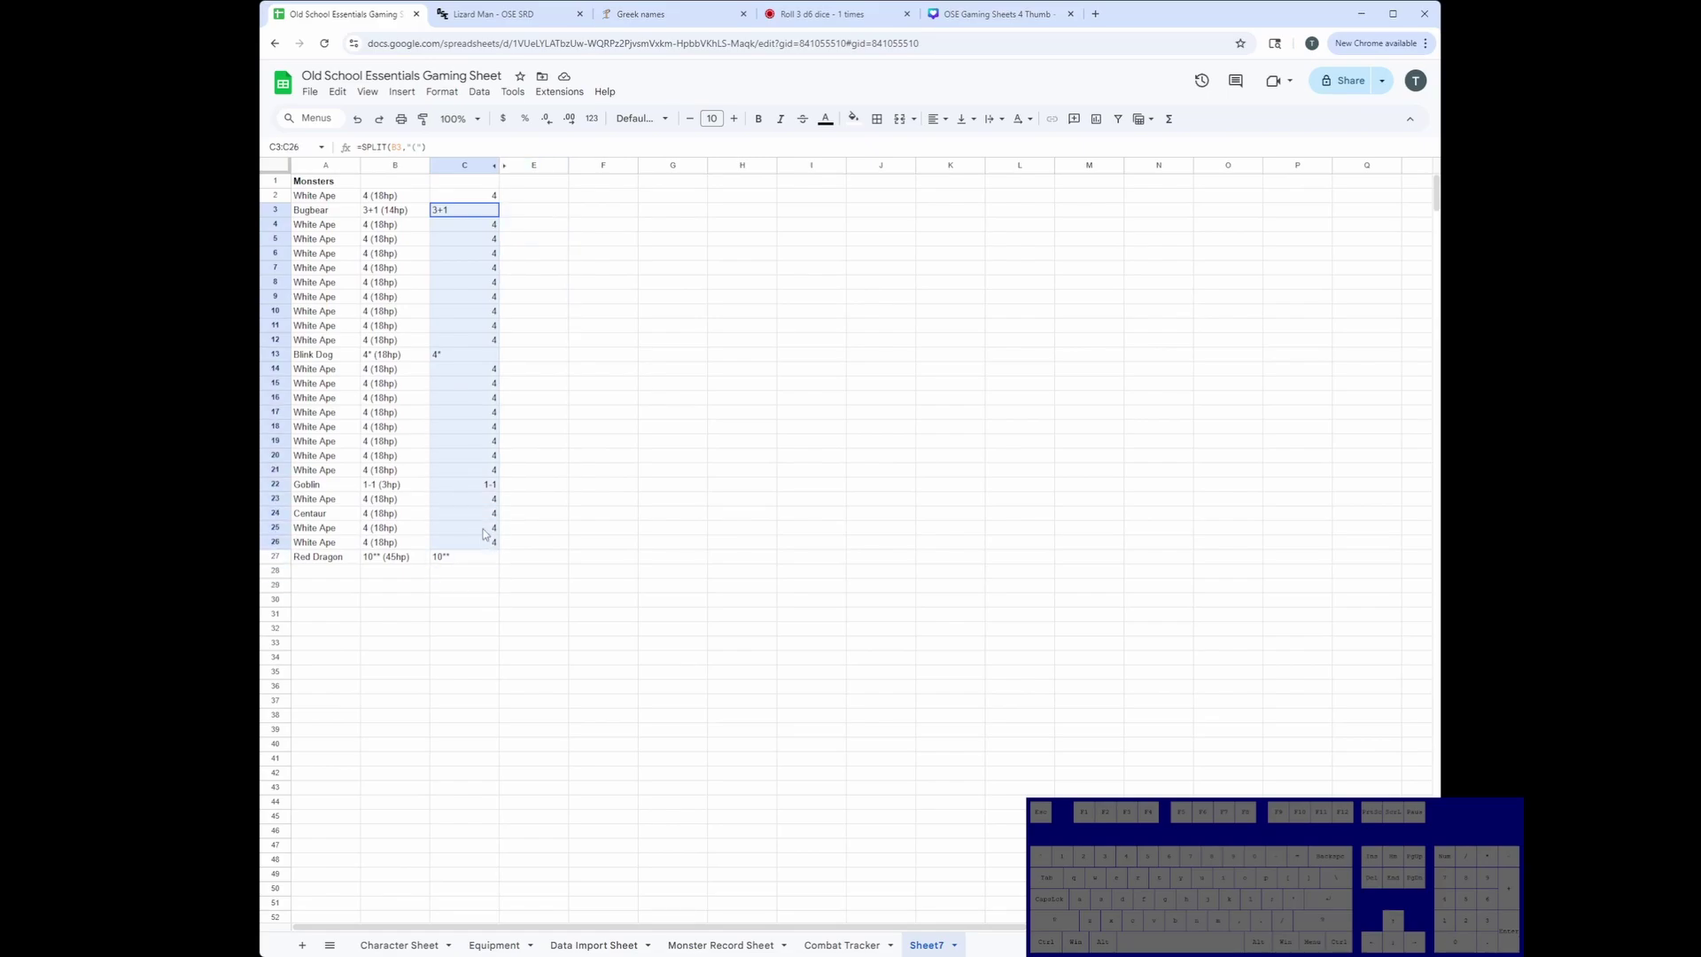
{"action": "left_click", "coordinate": [534, 194]}
{"action": "type", "text": "=split"}
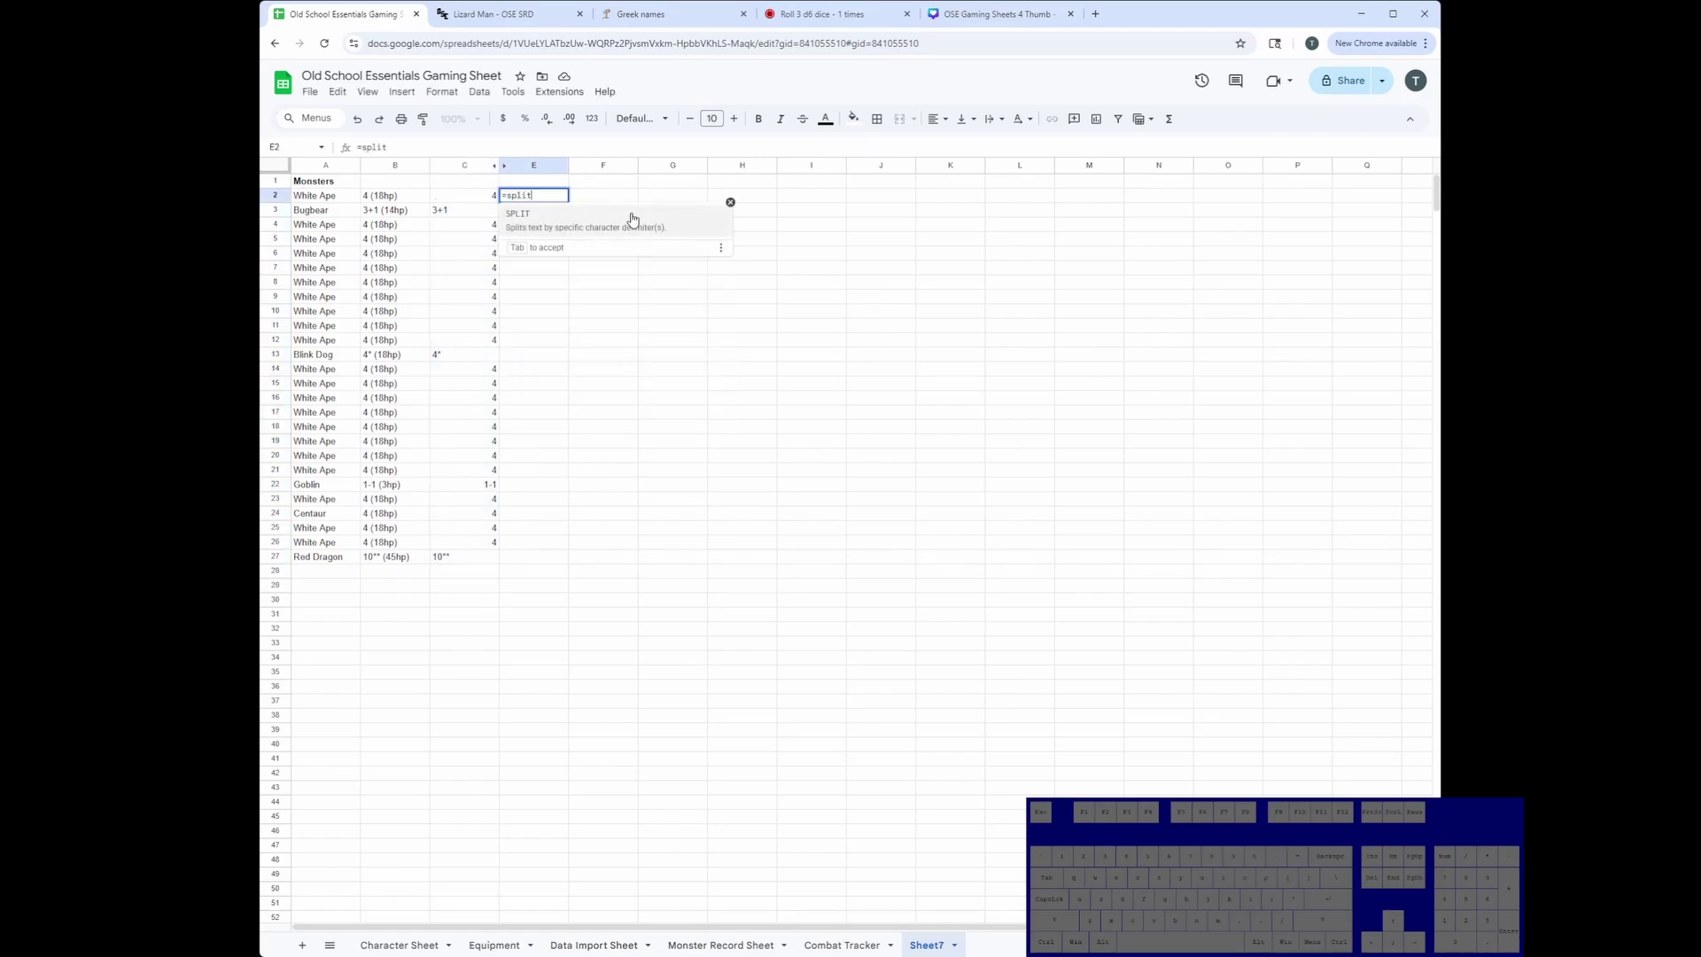
{"action": "key", "text": "Tab"}
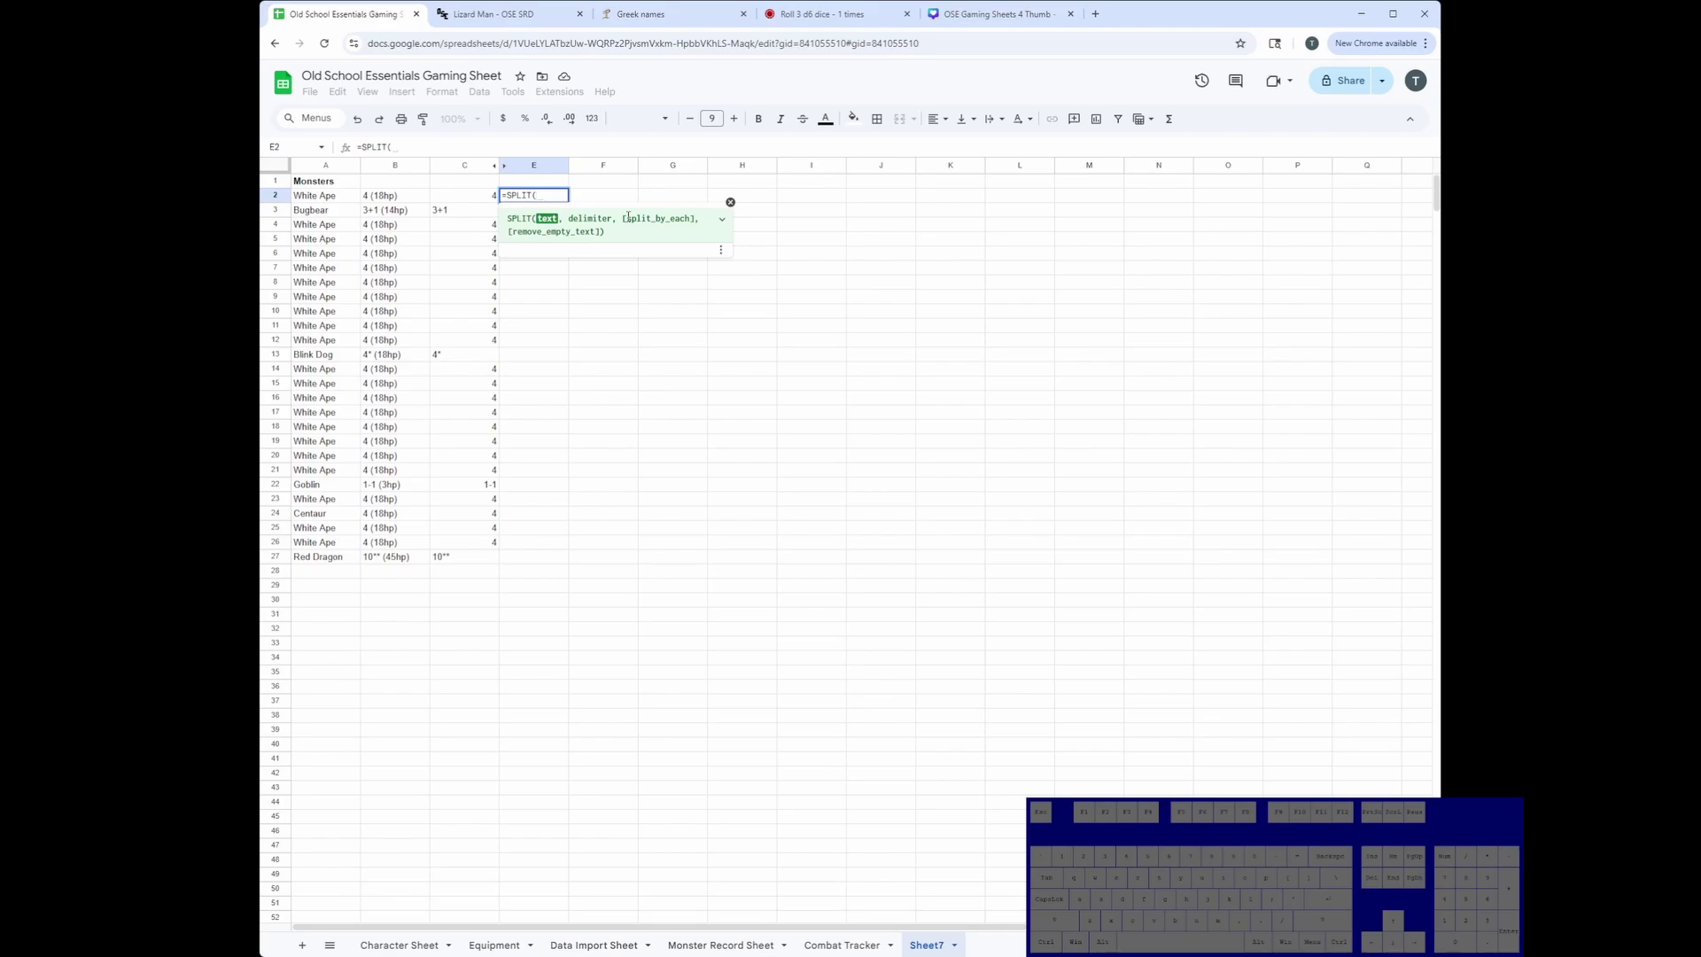
{"action": "key", "text": "alt+Return"}
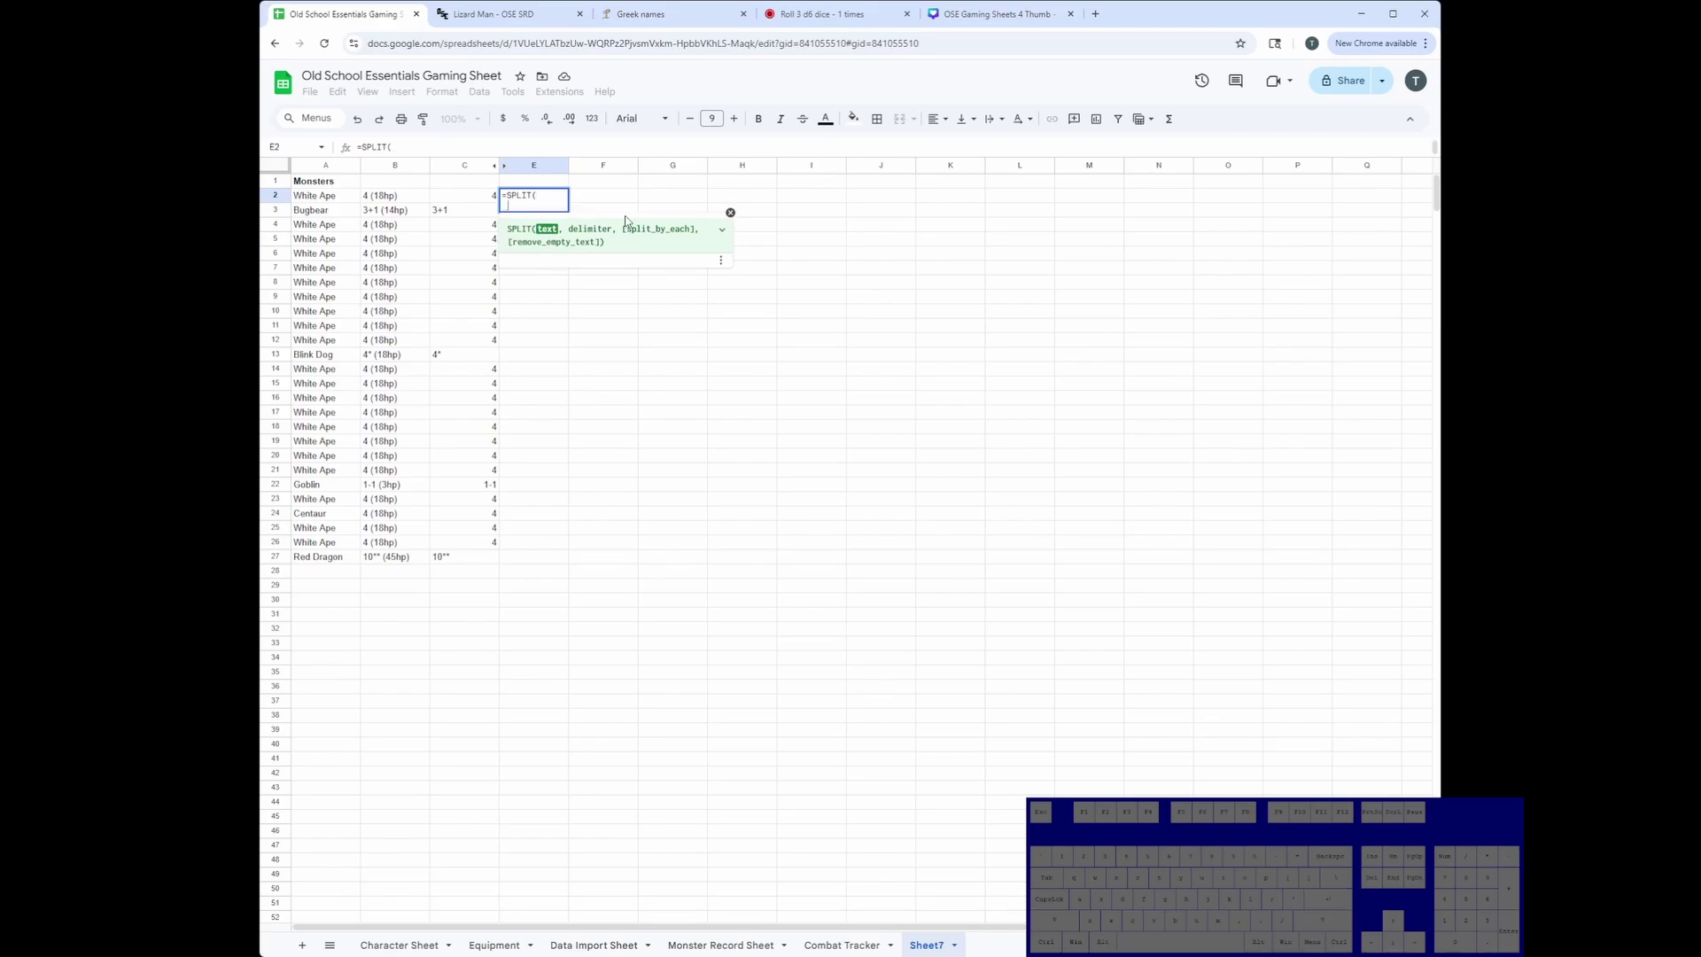
{"action": "type", "text": "sp"}
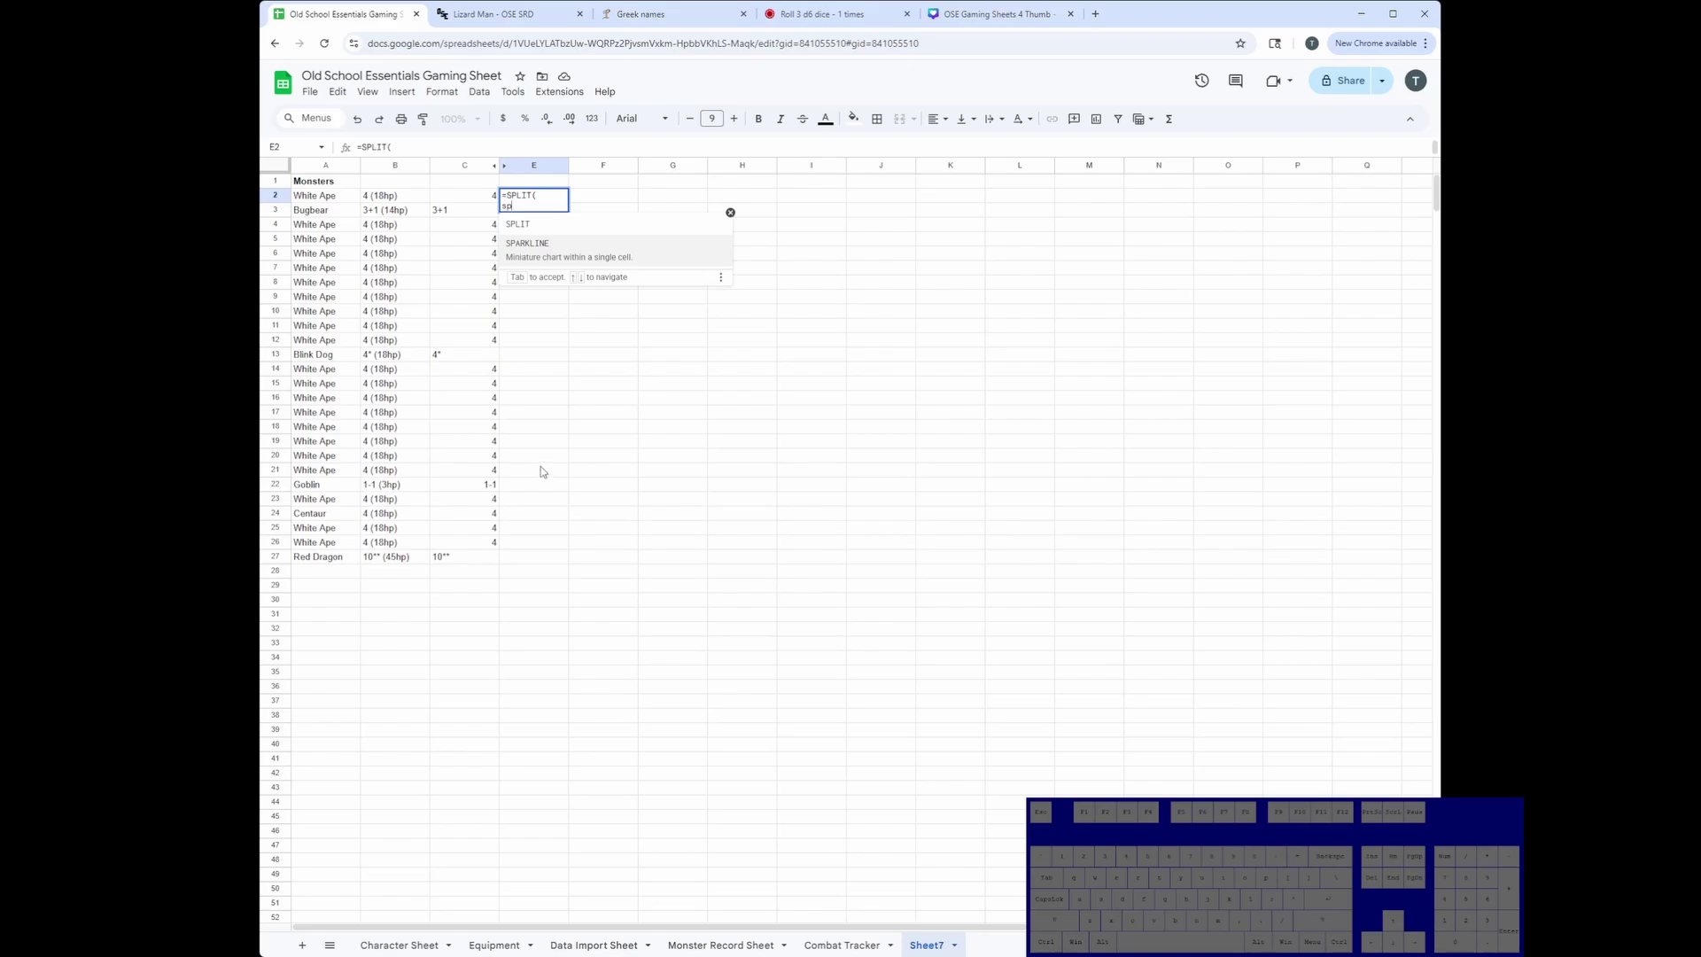
{"action": "key", "text": "BackSpace"}
{"action": "key", "text": "BackSpace"}
{"action": "key", "text": "BackSpace"}
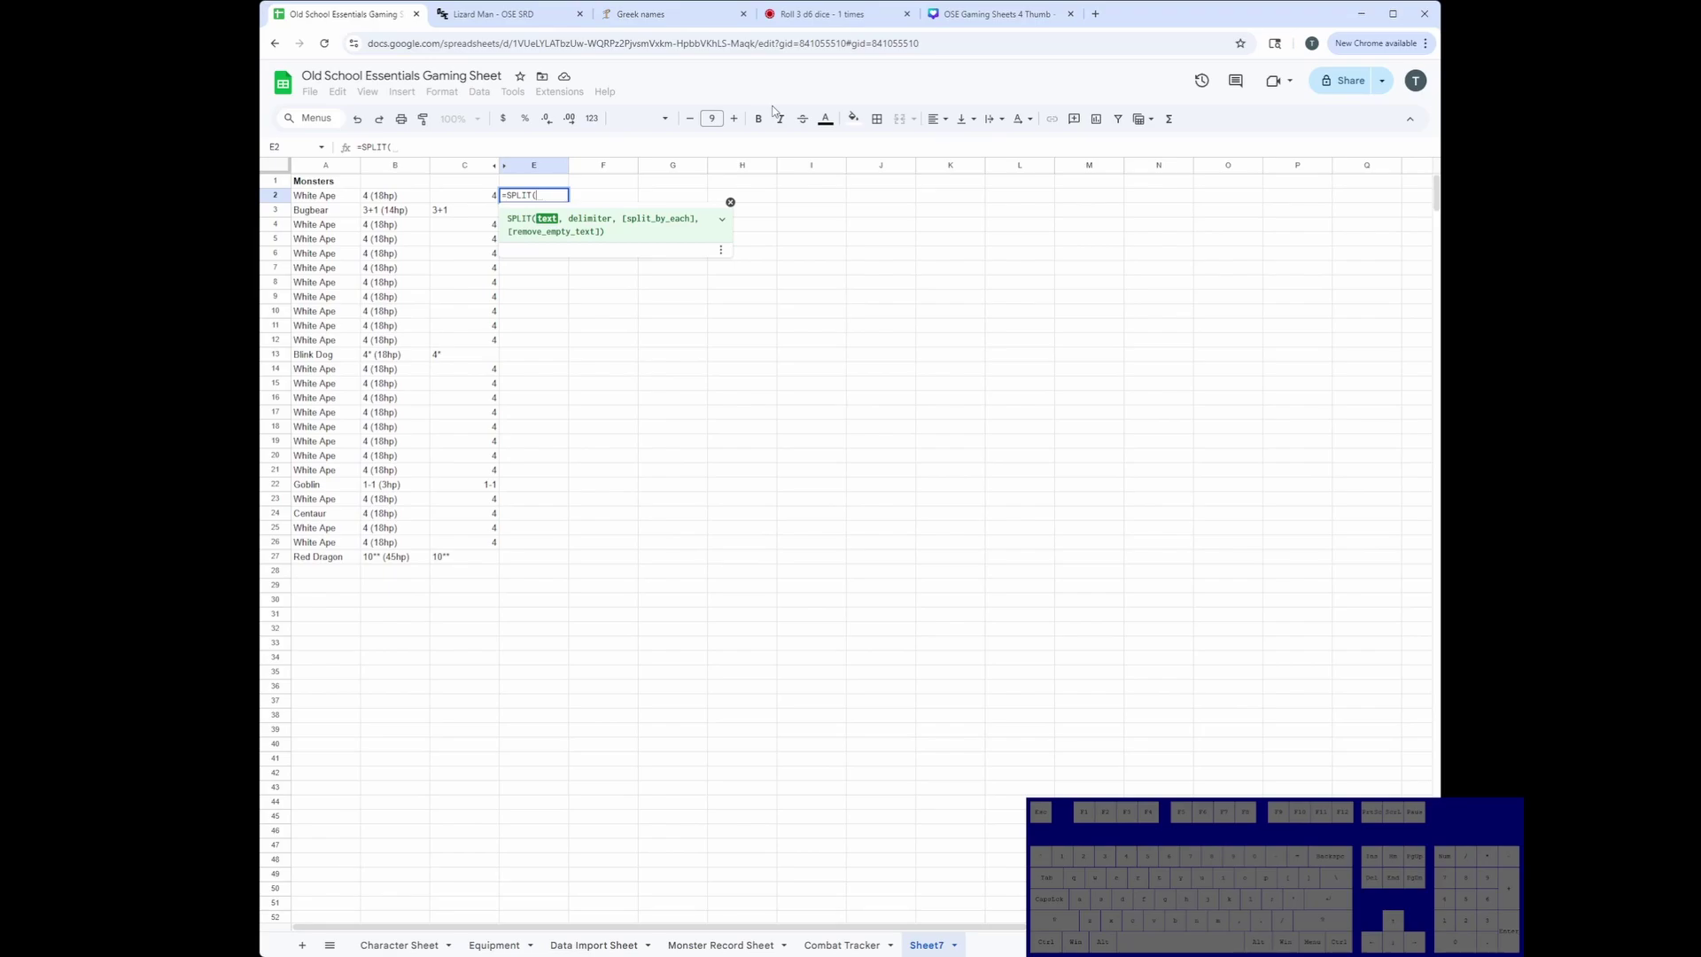
{"action": "key", "text": "alt+Return"}
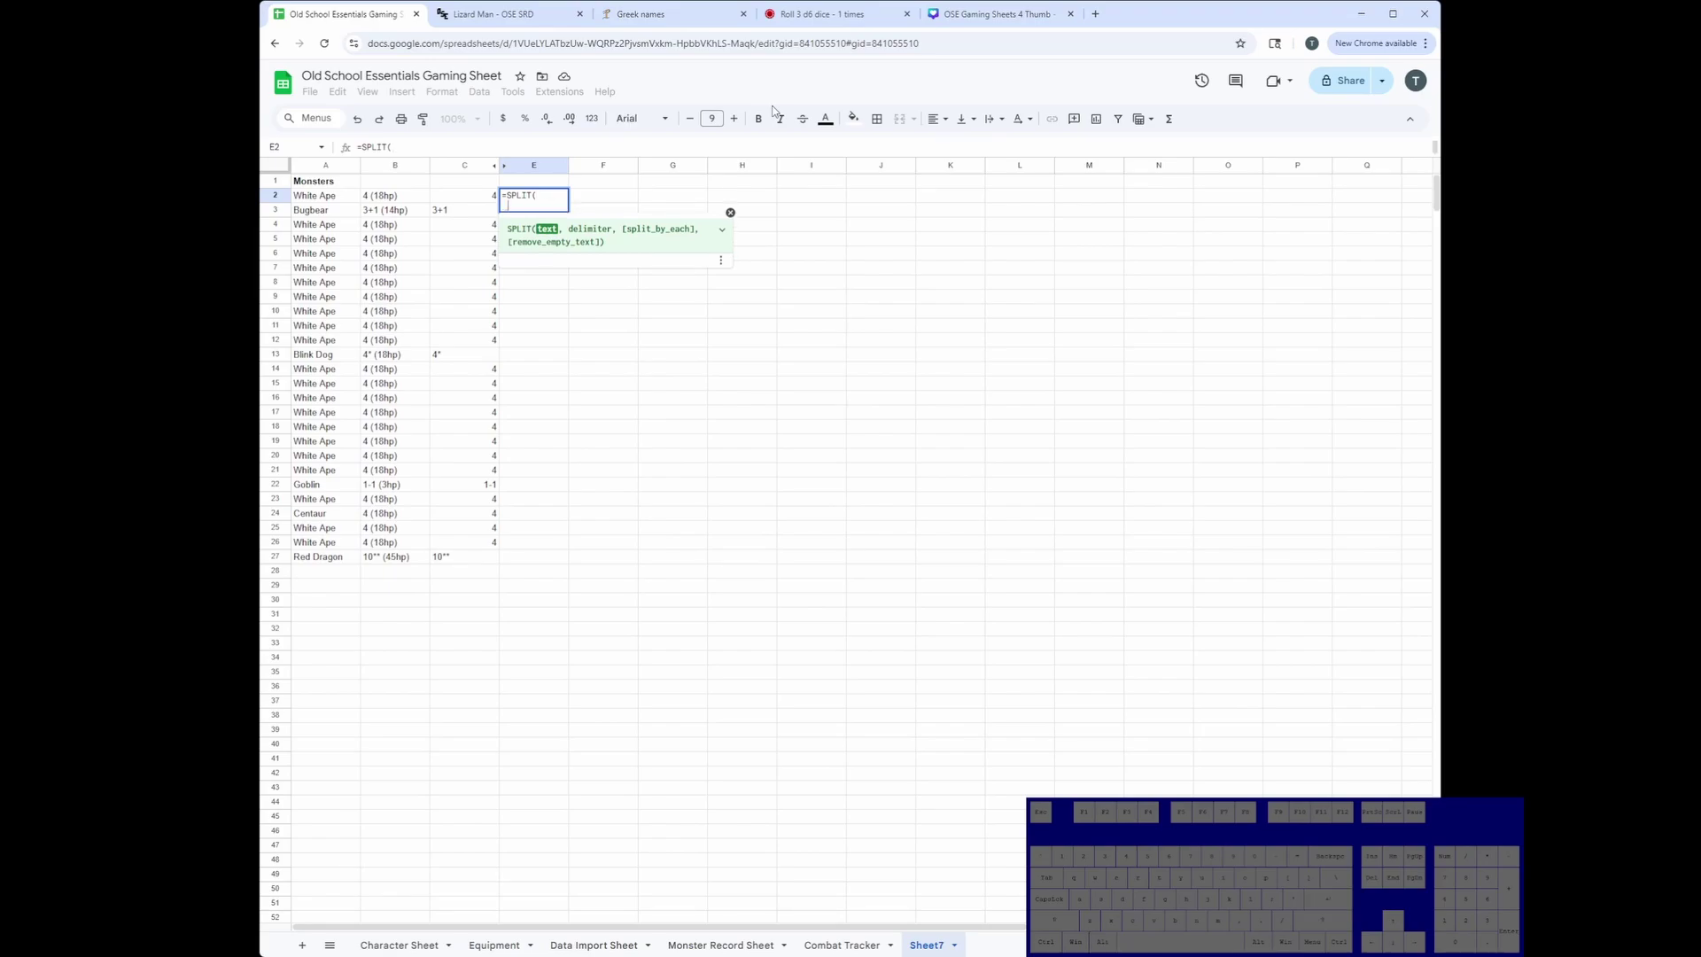
Nest SUBSTITUTE(C2,"*","") as the text argument of the E2 SPLIT formula to strip the asterisks.
{"action": "type", "text": "sub"}
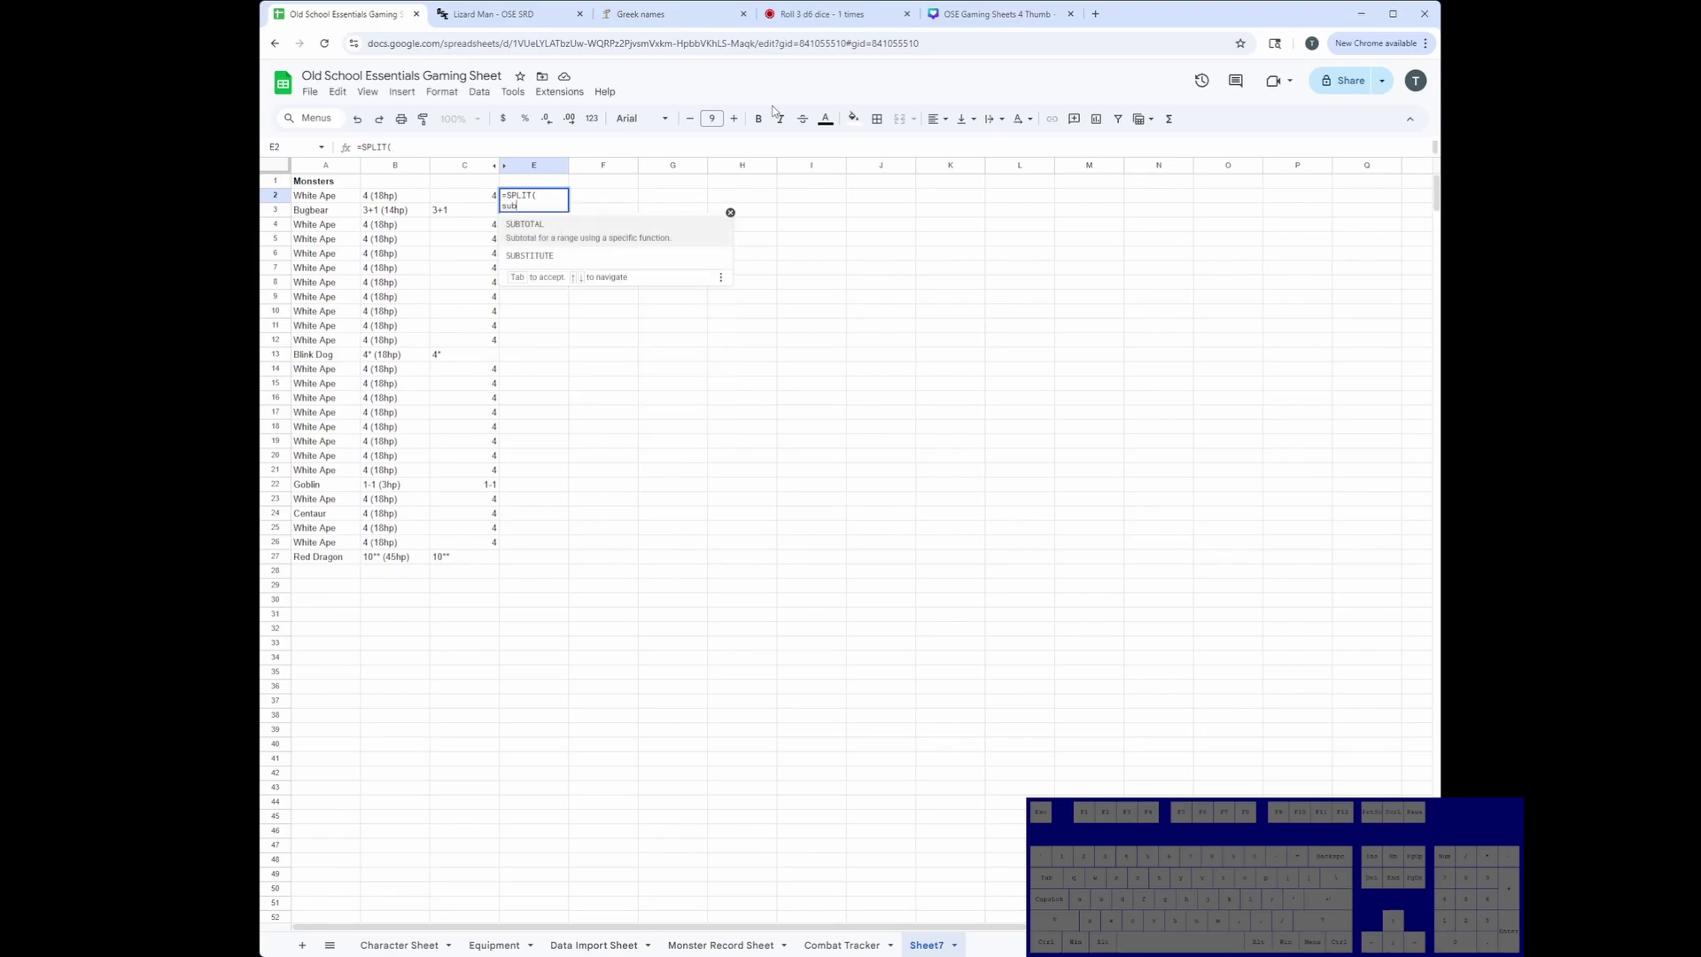
{"action": "left_click", "coordinate": [590, 257]}
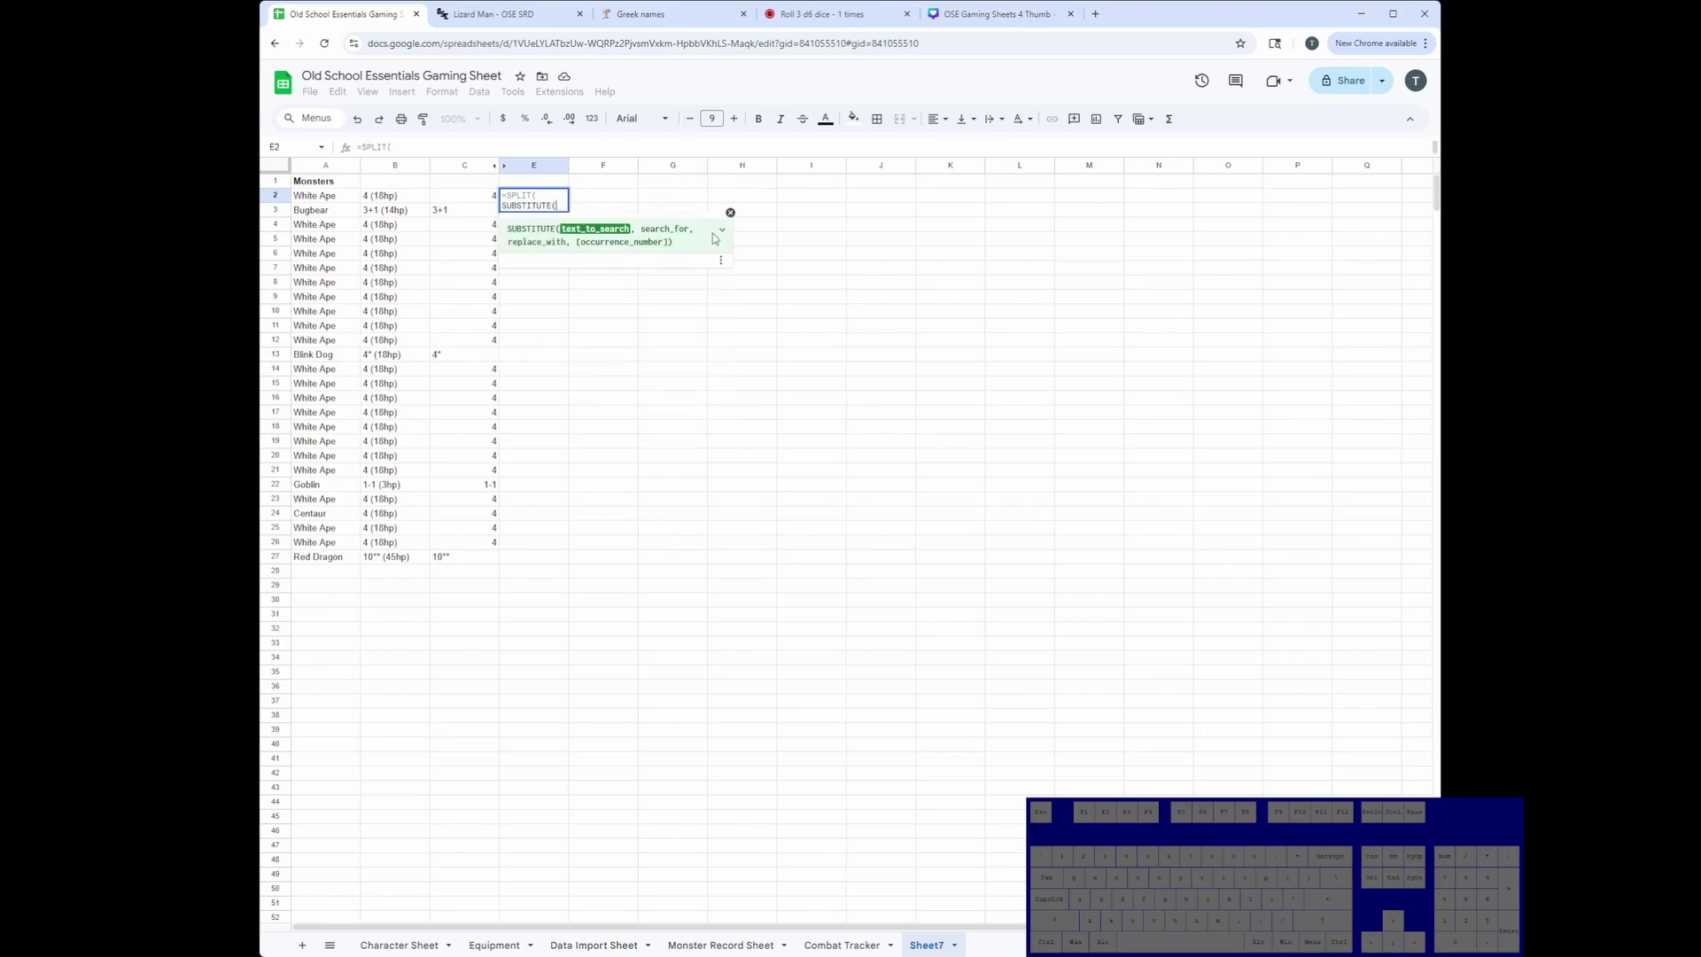
{"action": "left_click", "coordinate": [463, 196]}
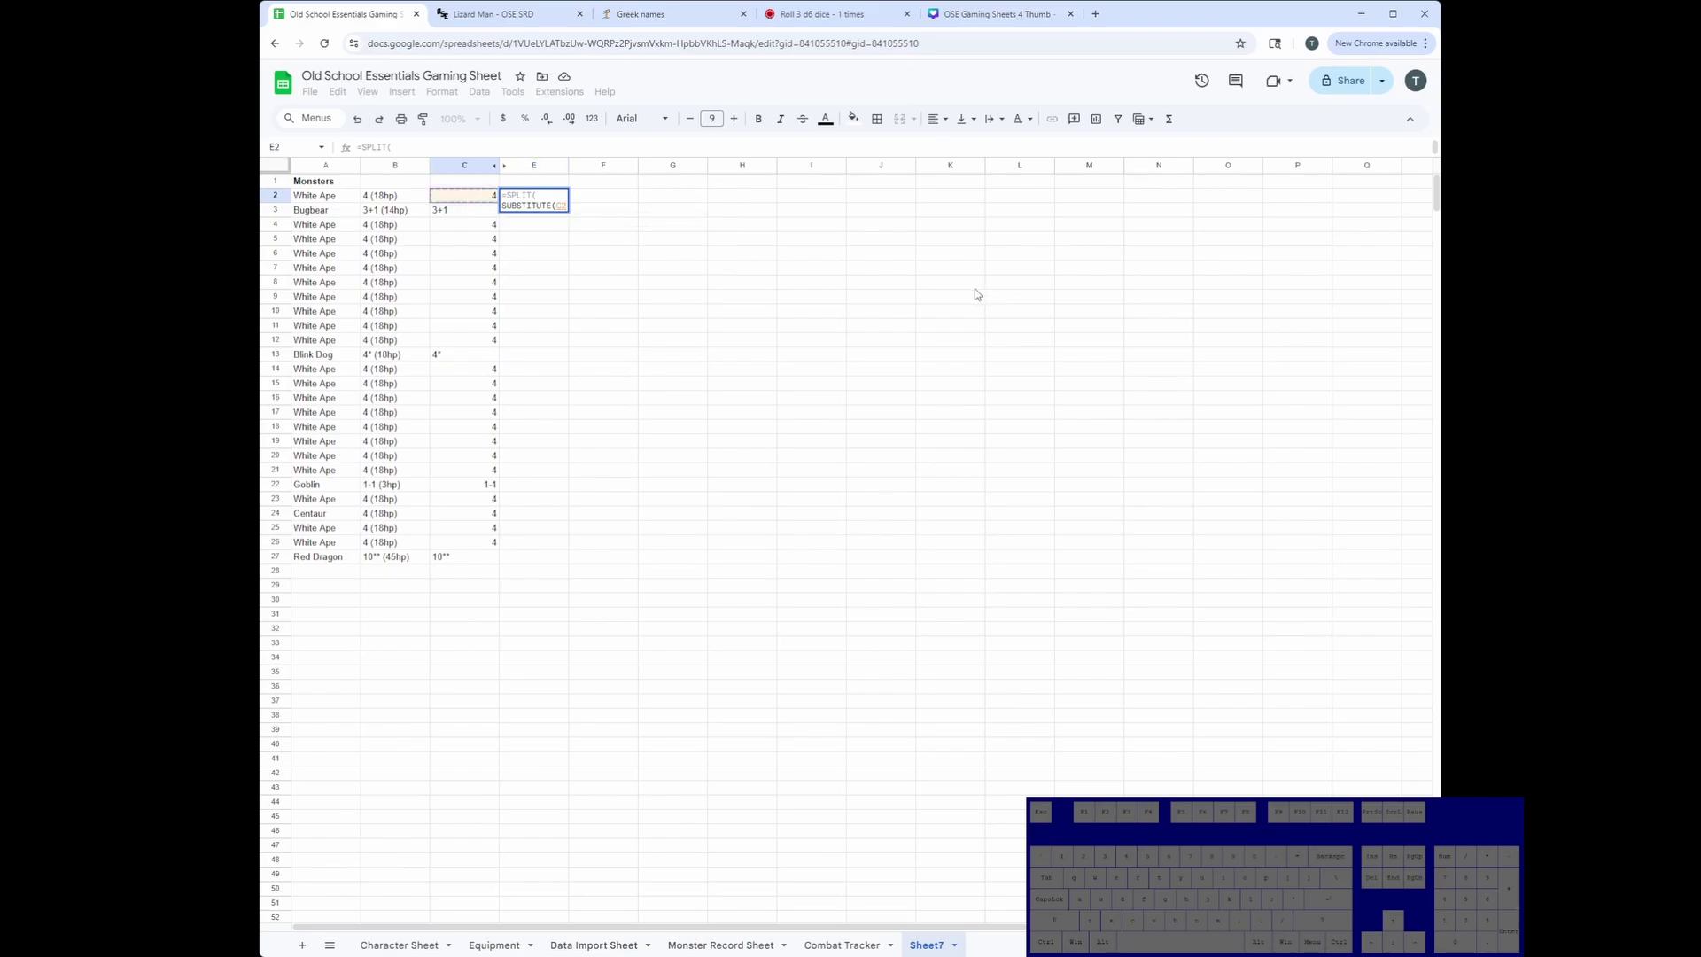
{"action": "type", "text": ","}
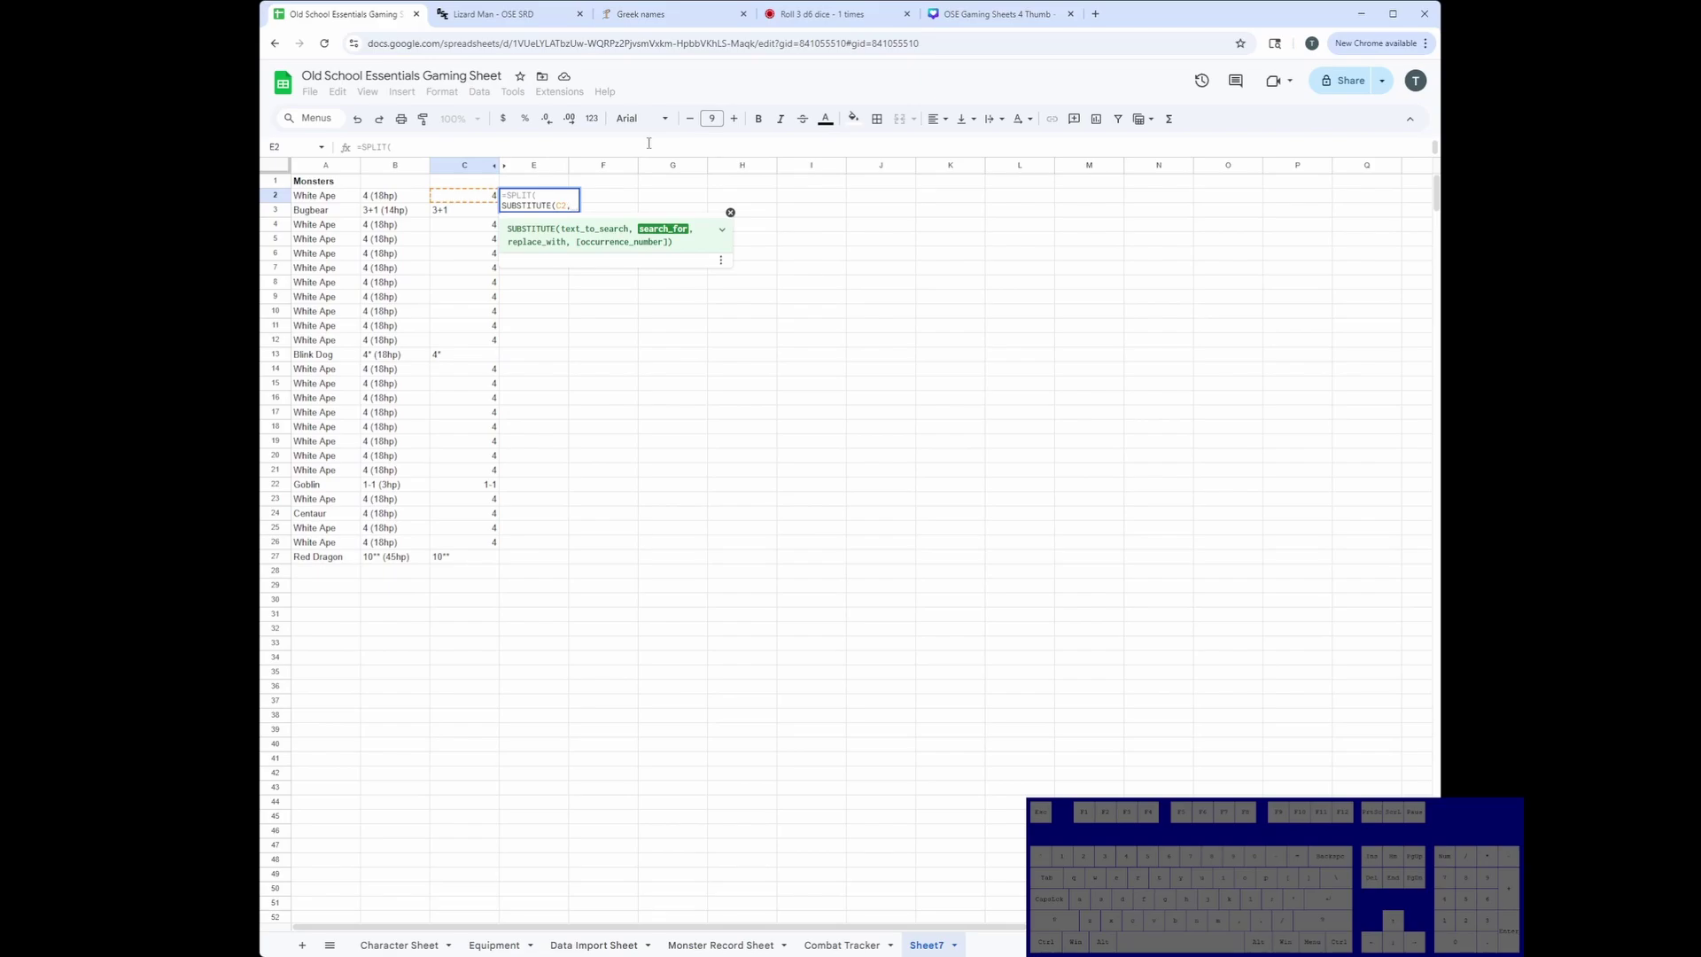
{"action": "type", "text": "\""}
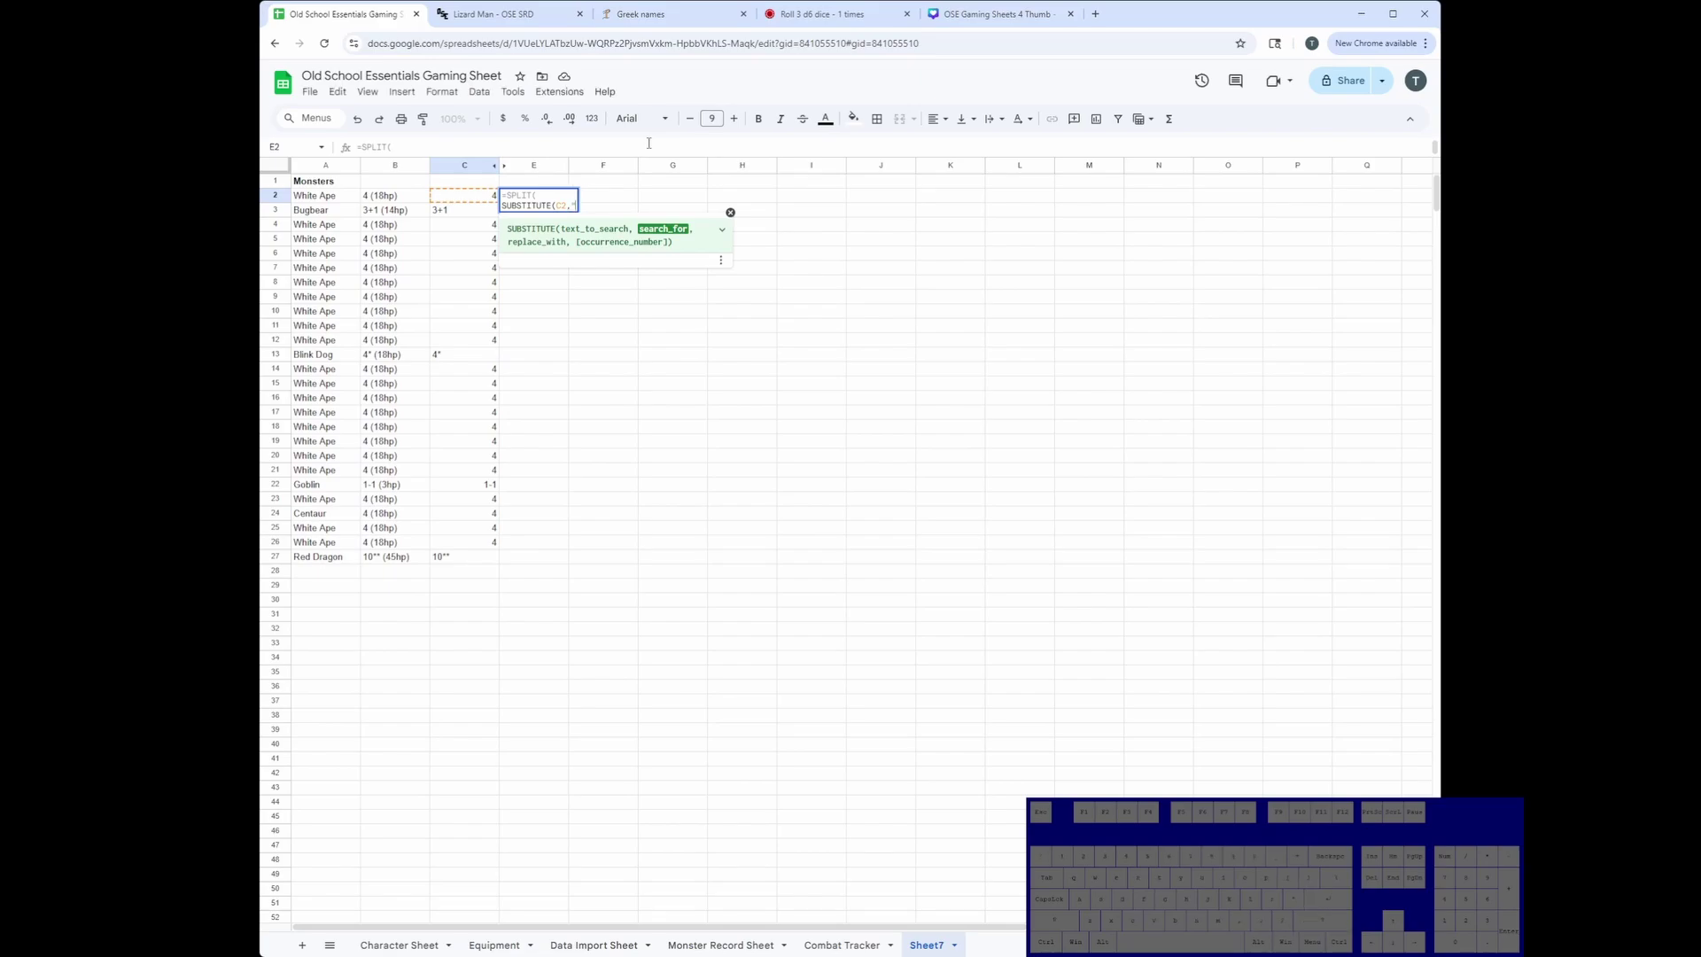
{"action": "type", "text": "*\""}
{"action": "type", "text": ","}
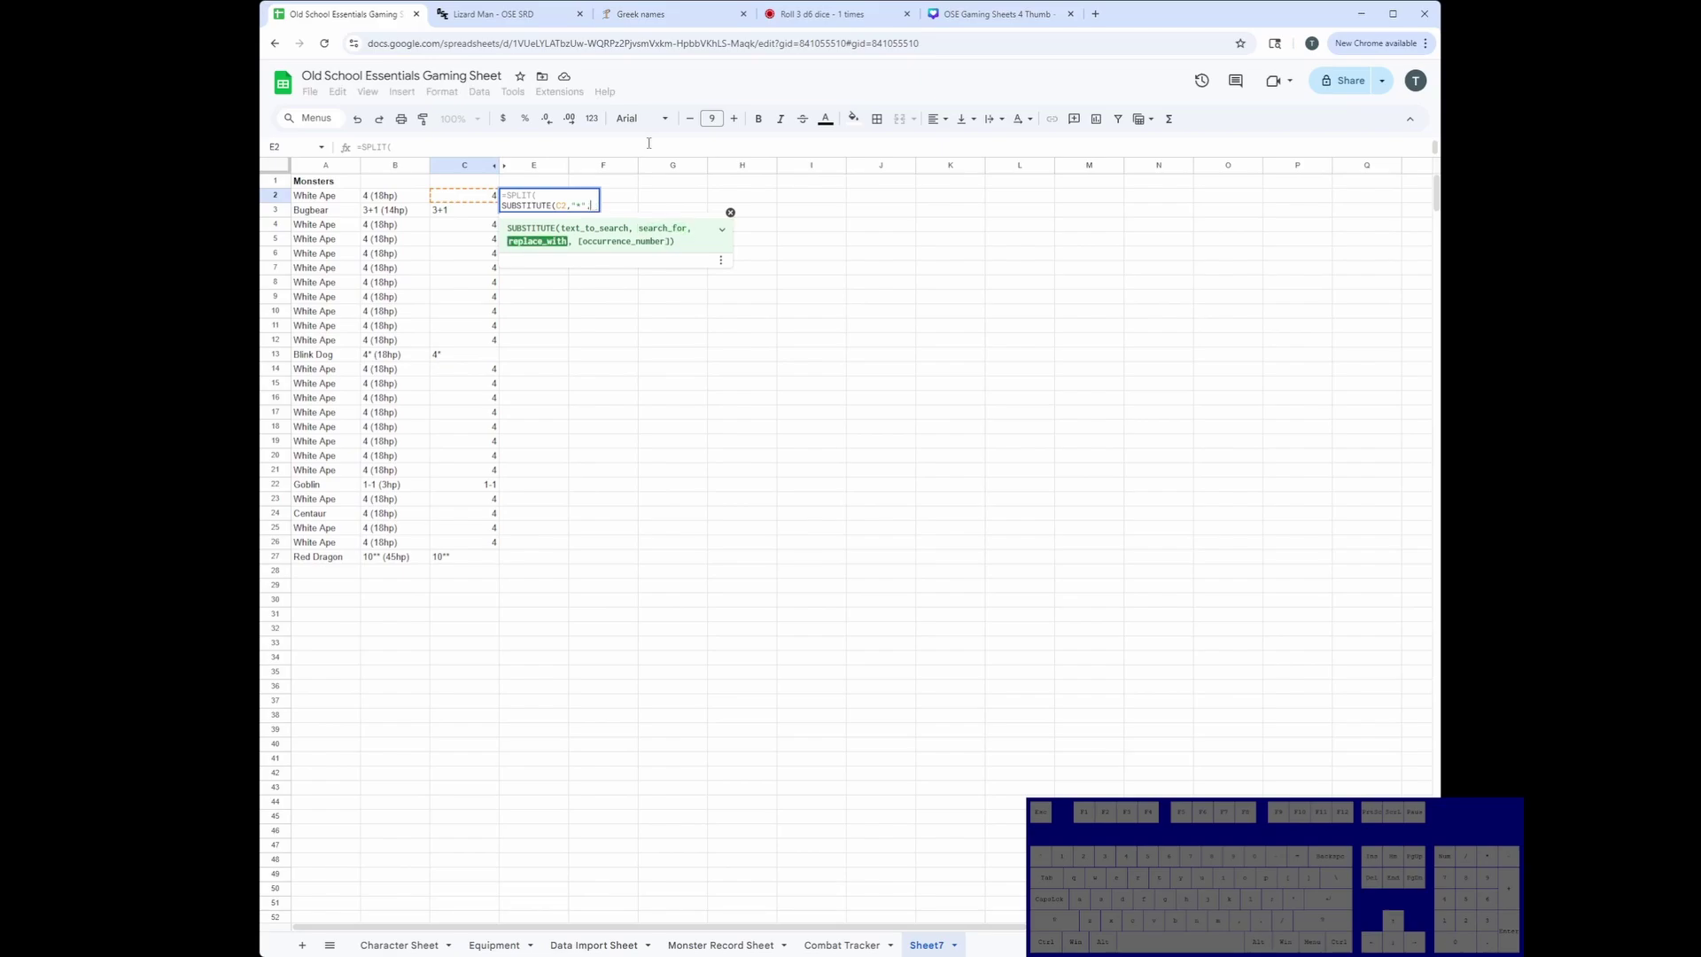
{"action": "type", "text": "\"\""}
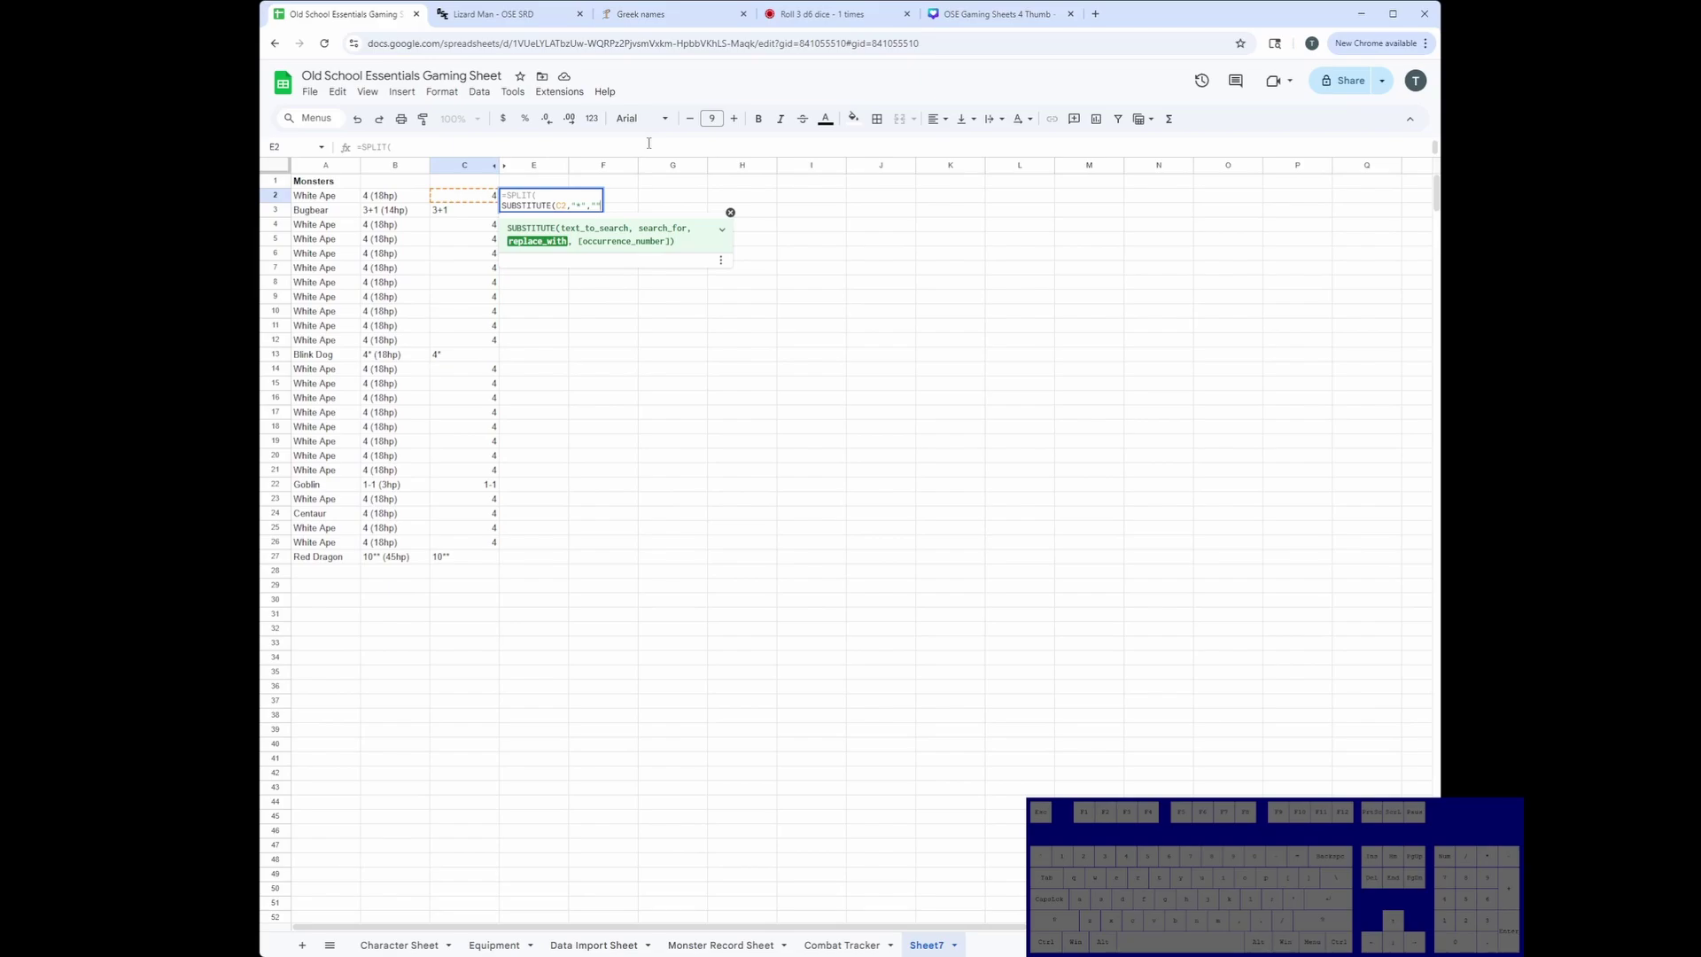
{"action": "type", "text": ")"}
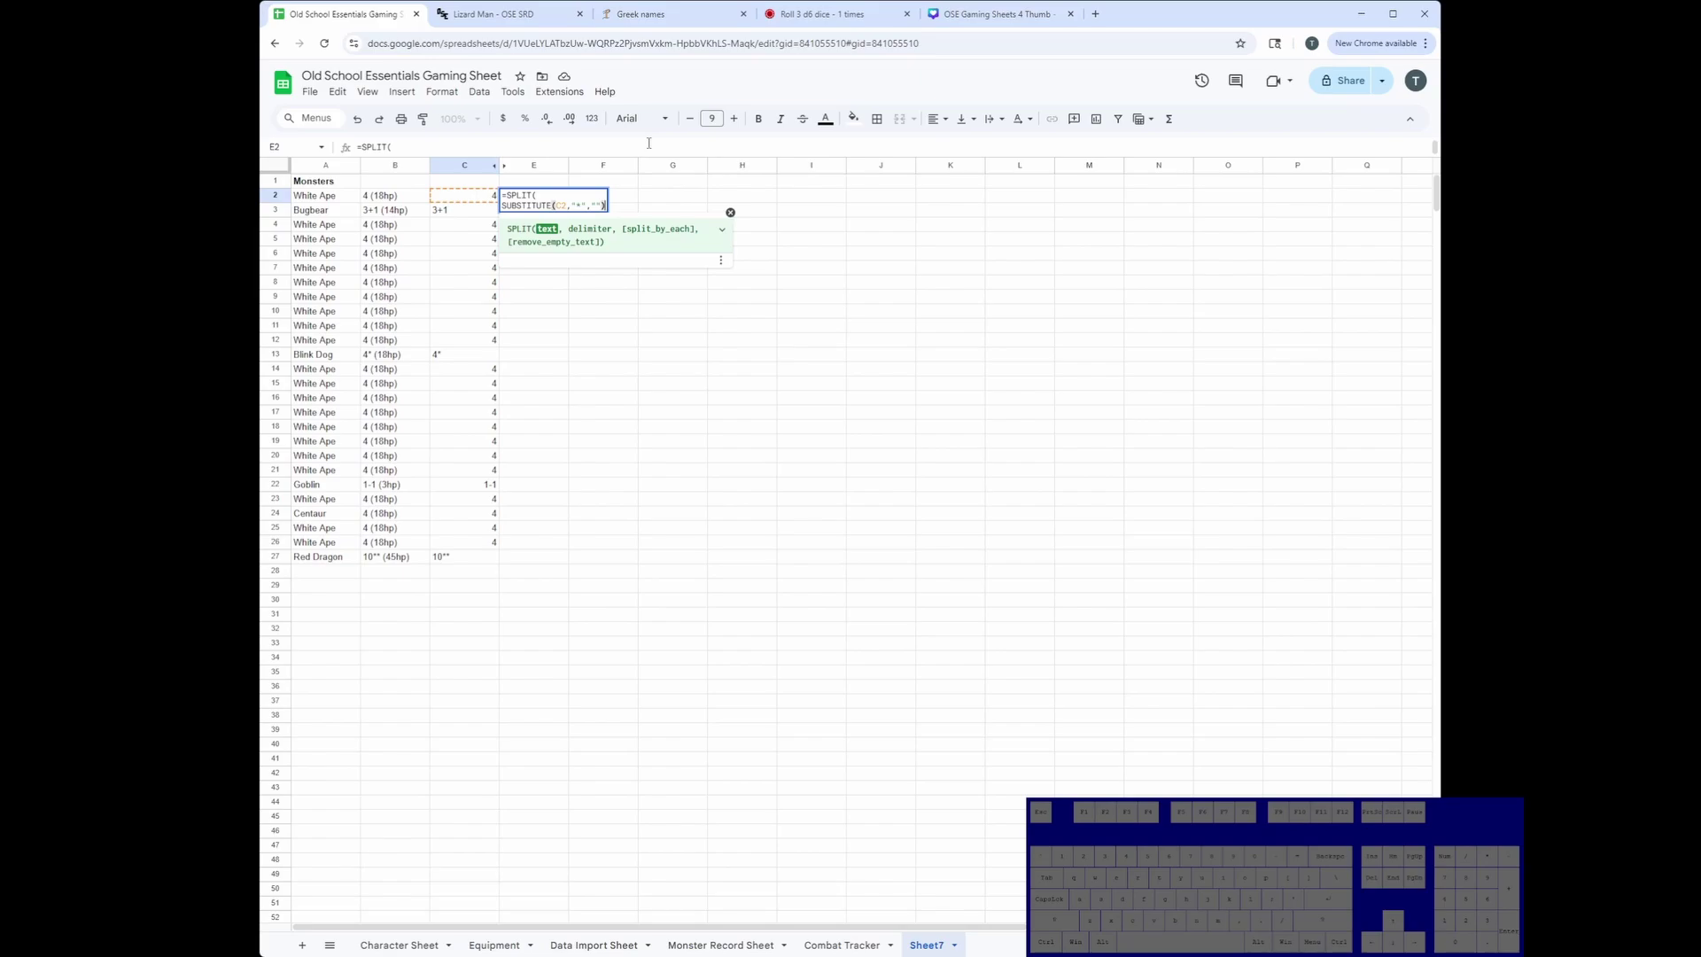
Complete the E2 SPLIT formula with "+" as the delimiter and autofill it down through E27.
{"action": "key", "text": "alt+Return"}
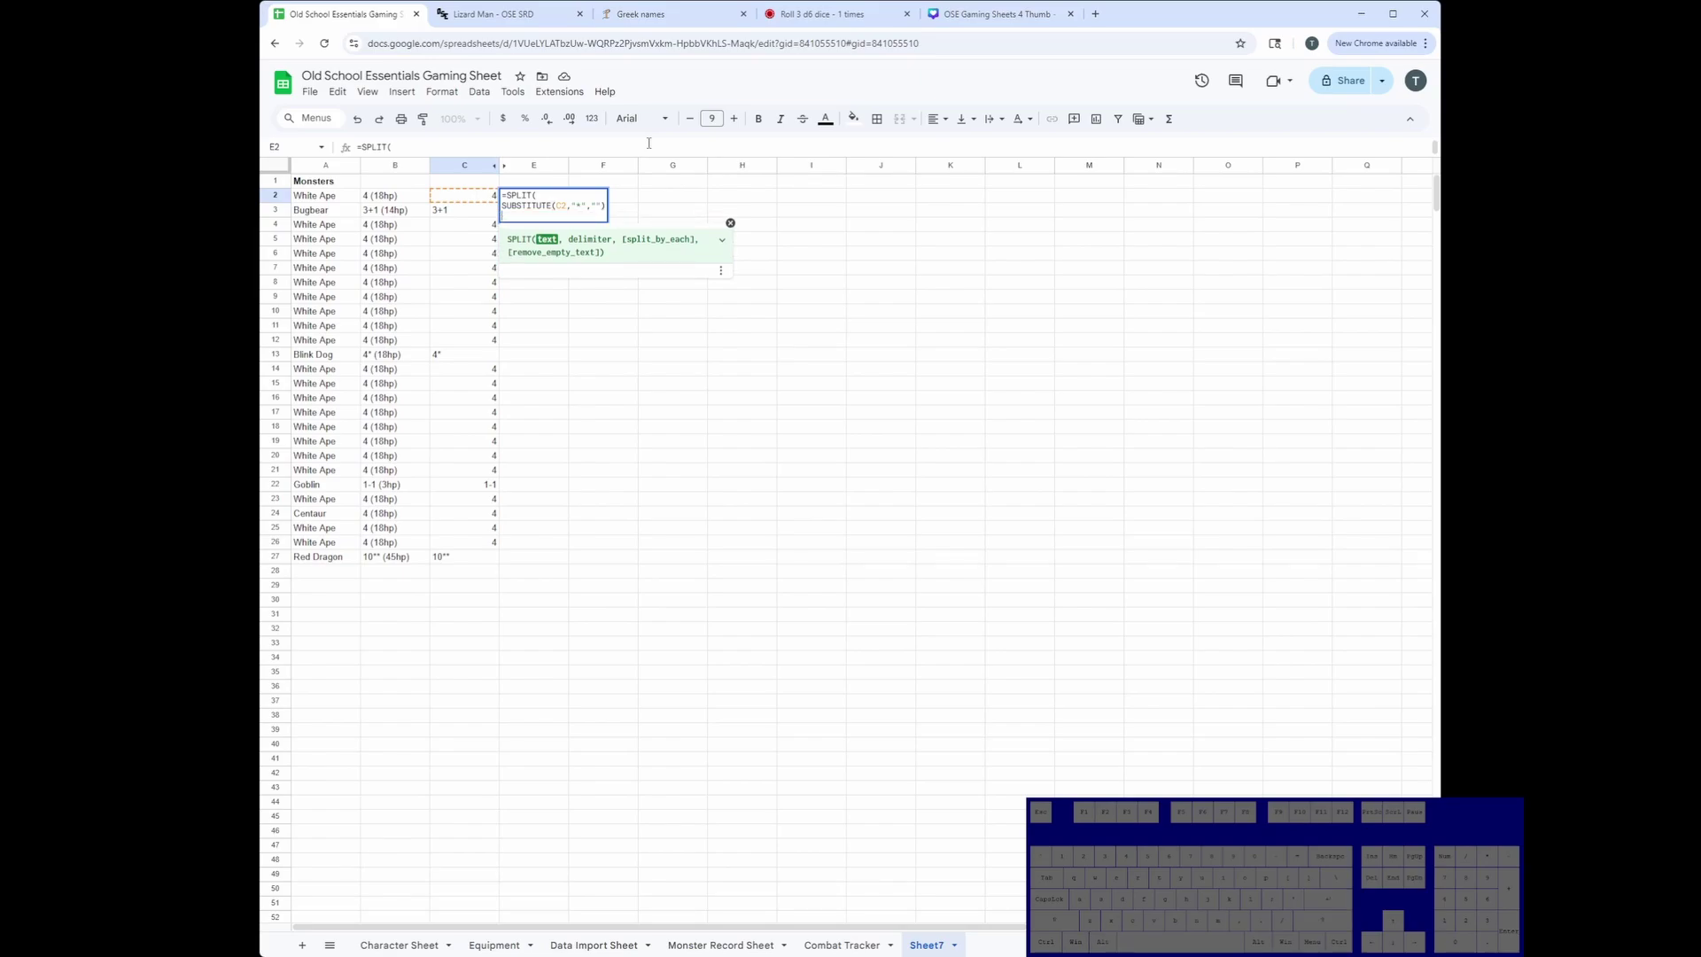
{"action": "key", "text": "BackSpace"}
{"action": "type", "text": ","}
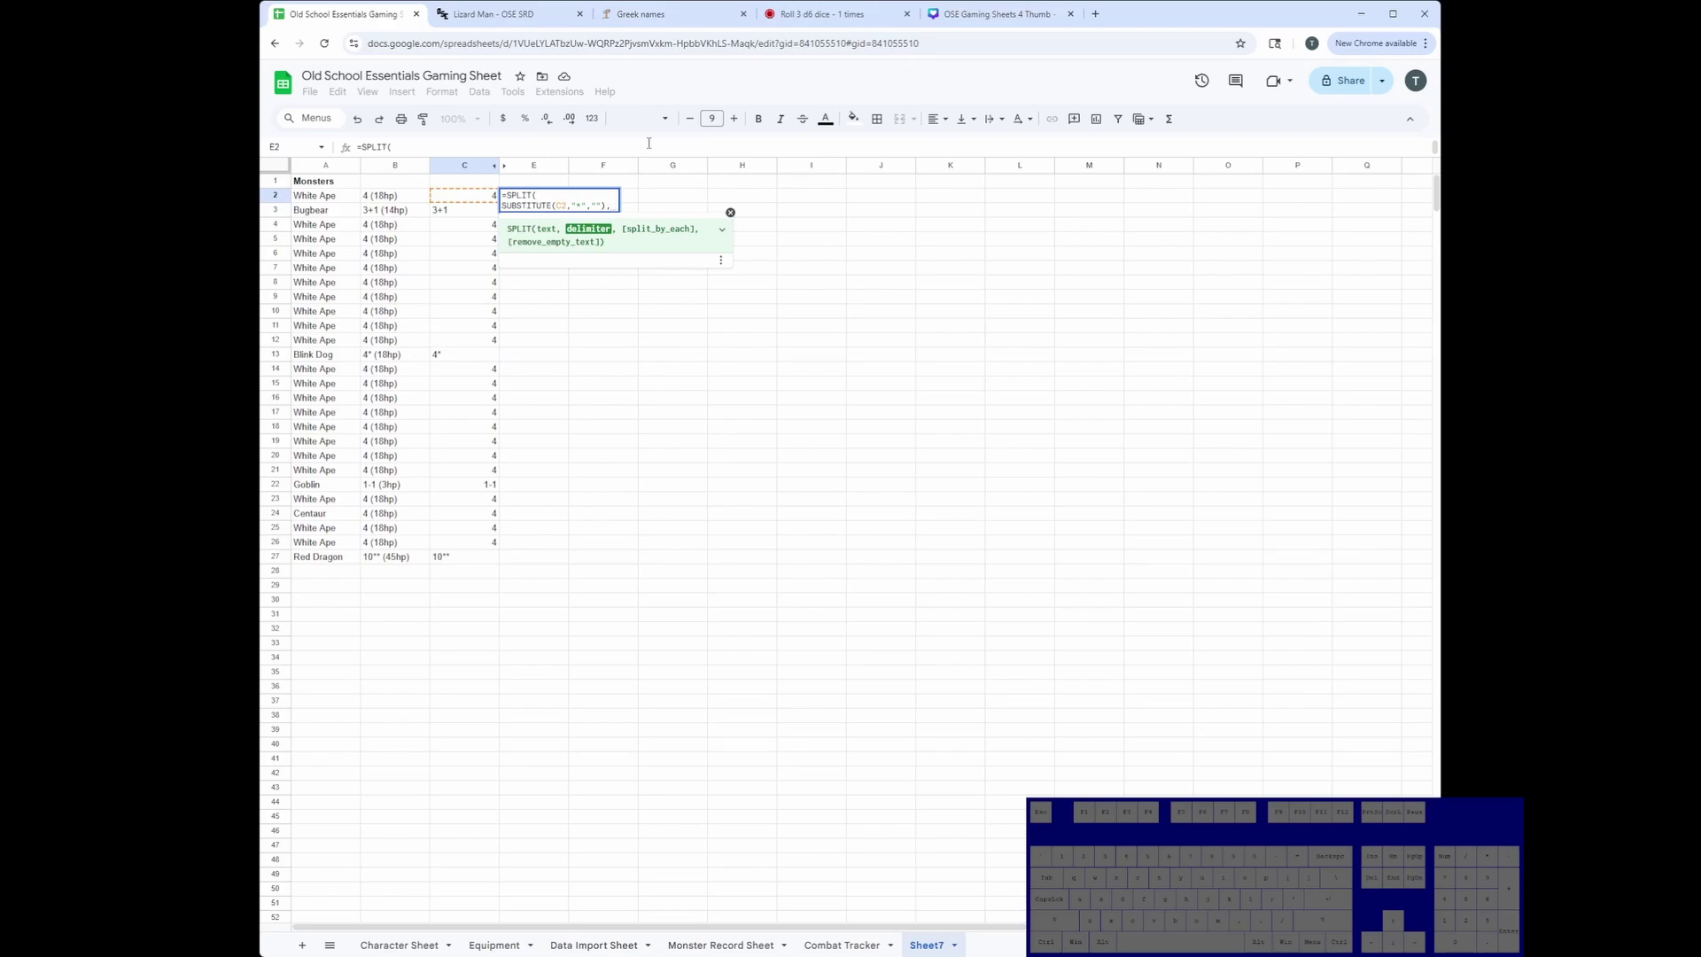
{"action": "key", "text": "alt+Return"}
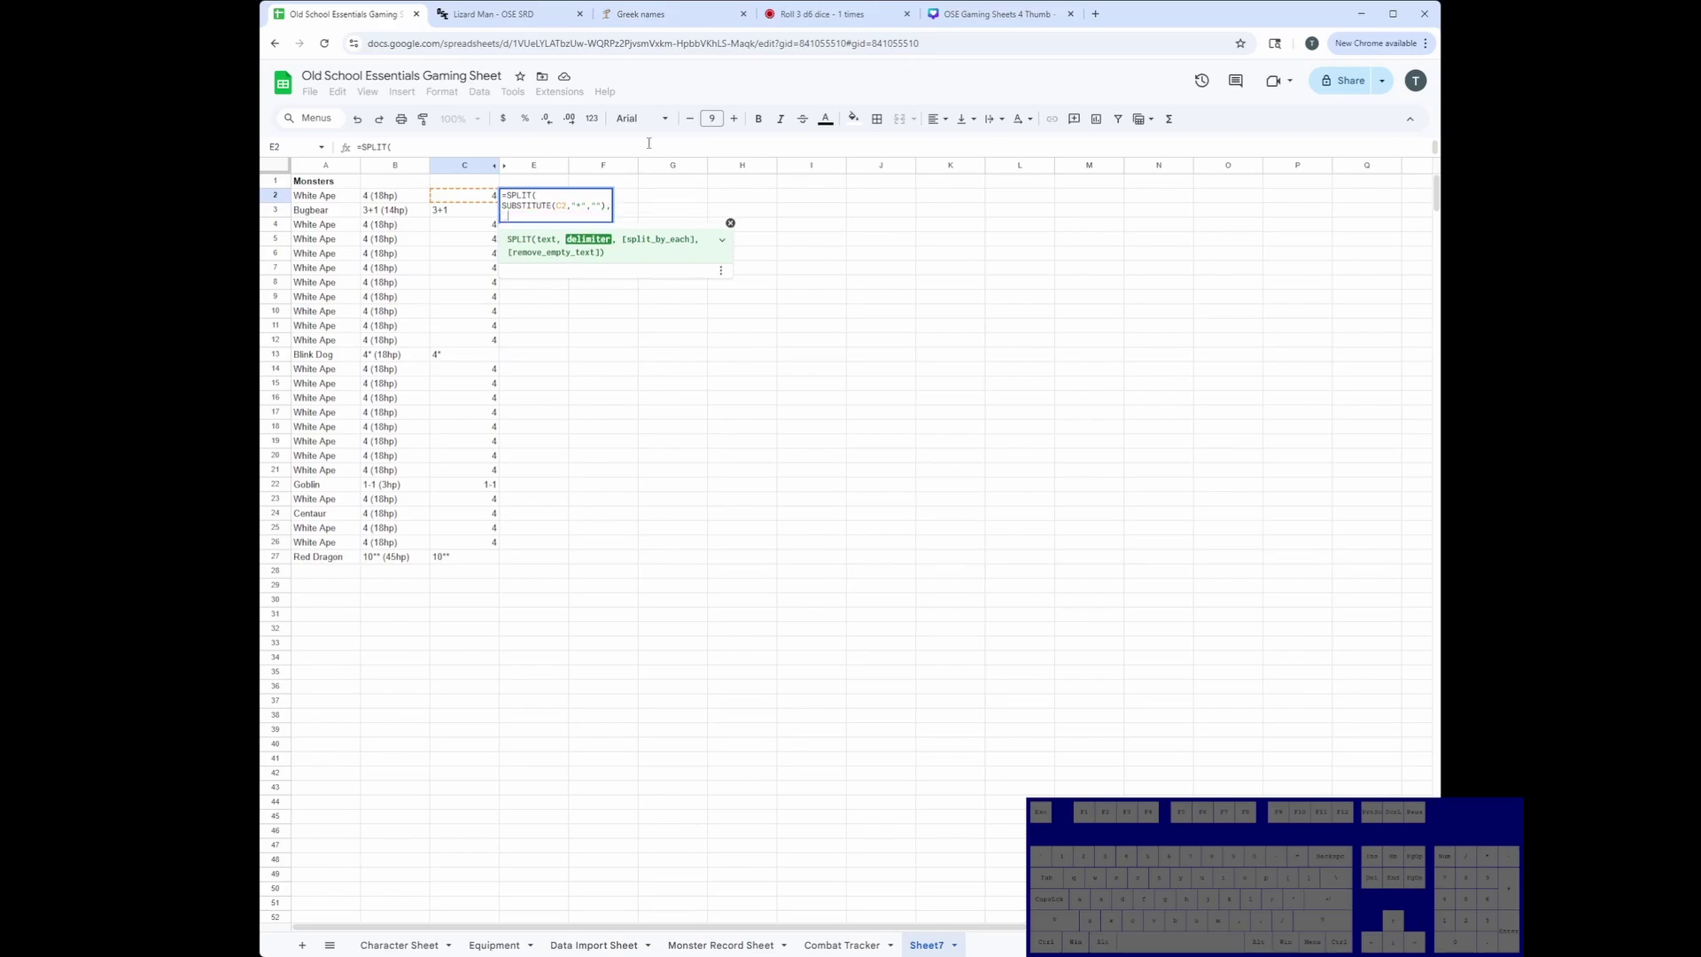
{"action": "type", "text": "\""}
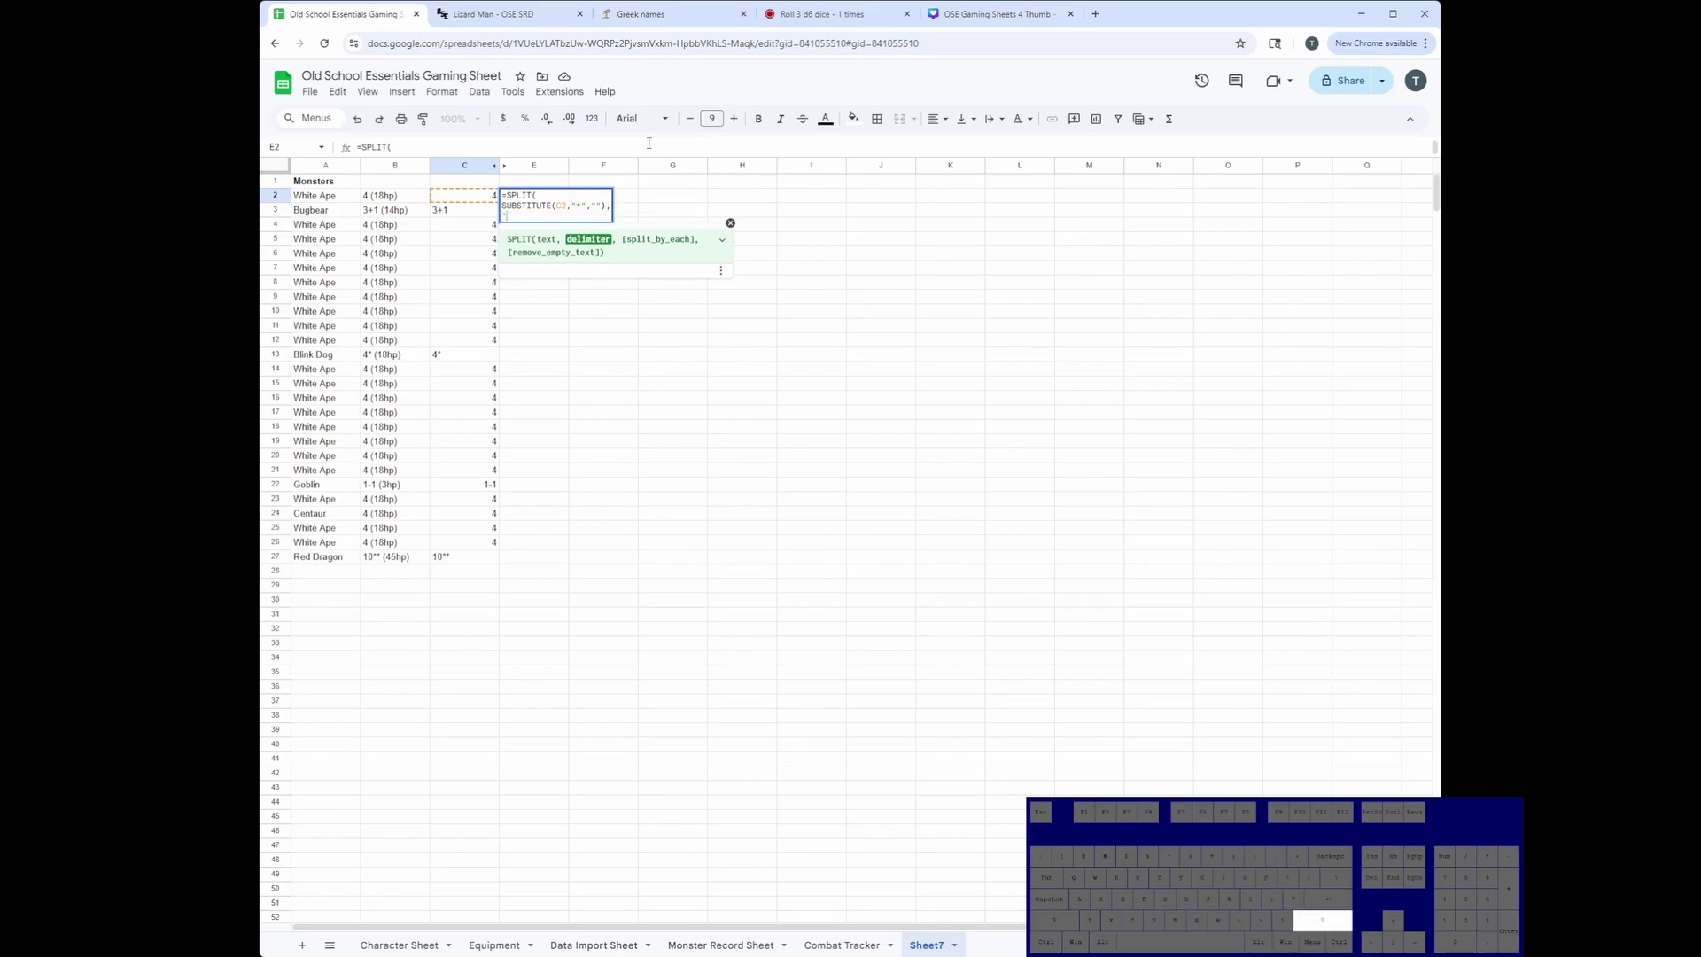
{"action": "type", "text": "+"}
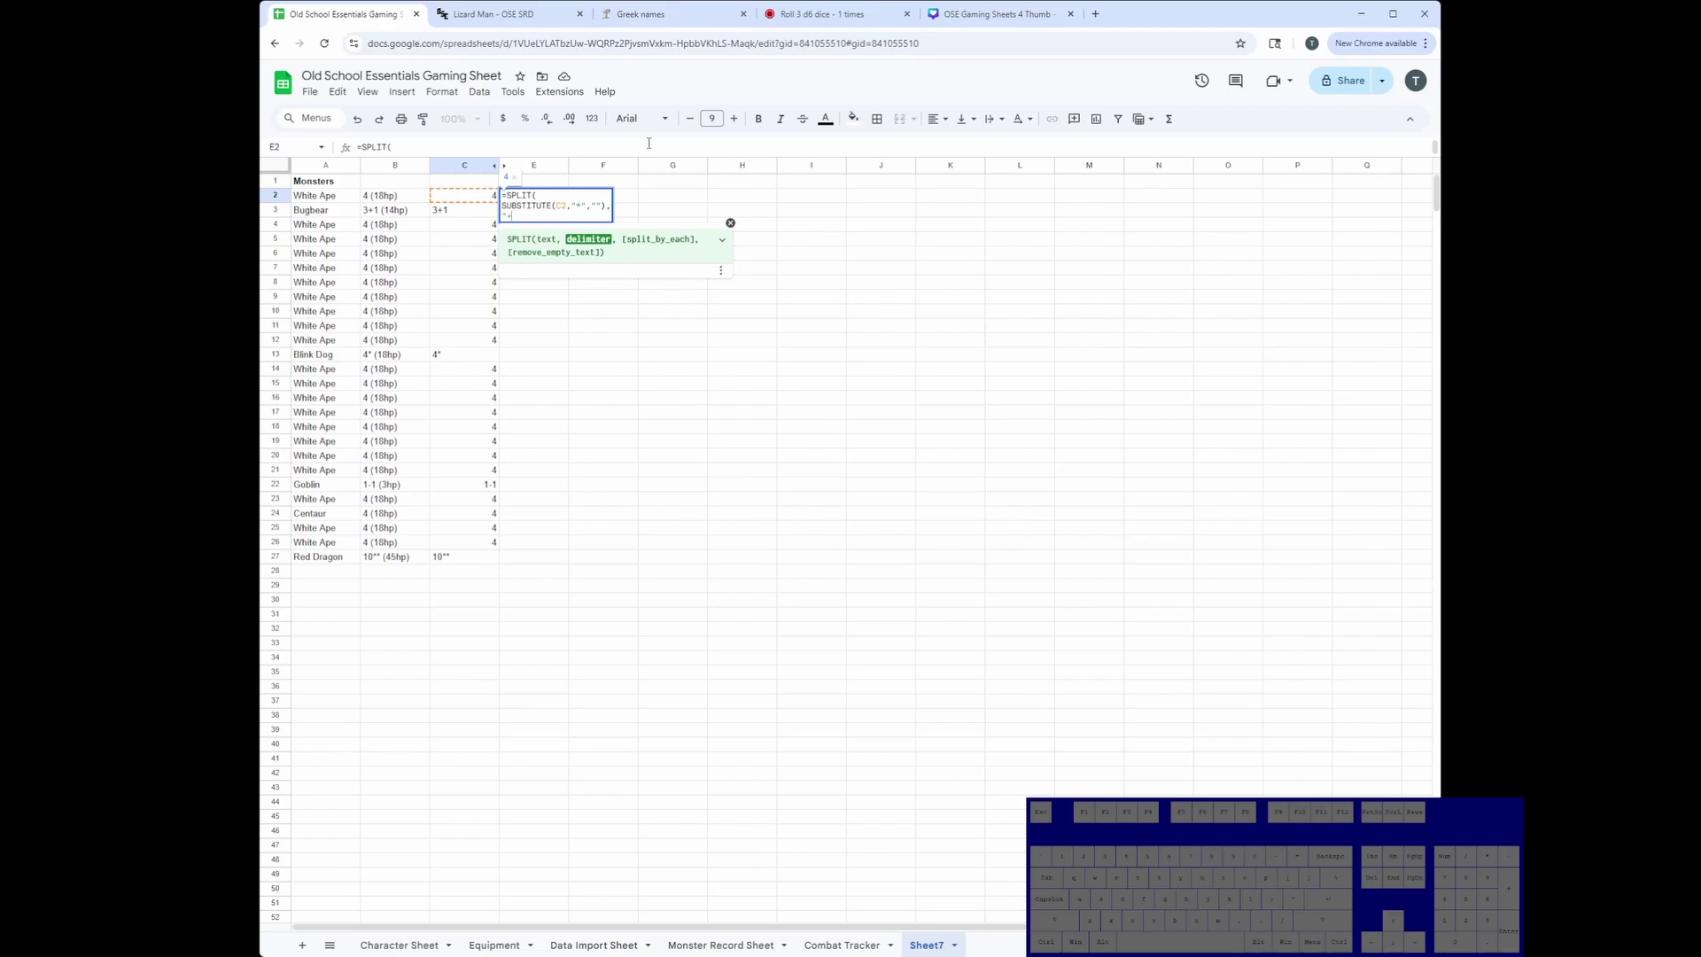
{"action": "type", "text": "\","}
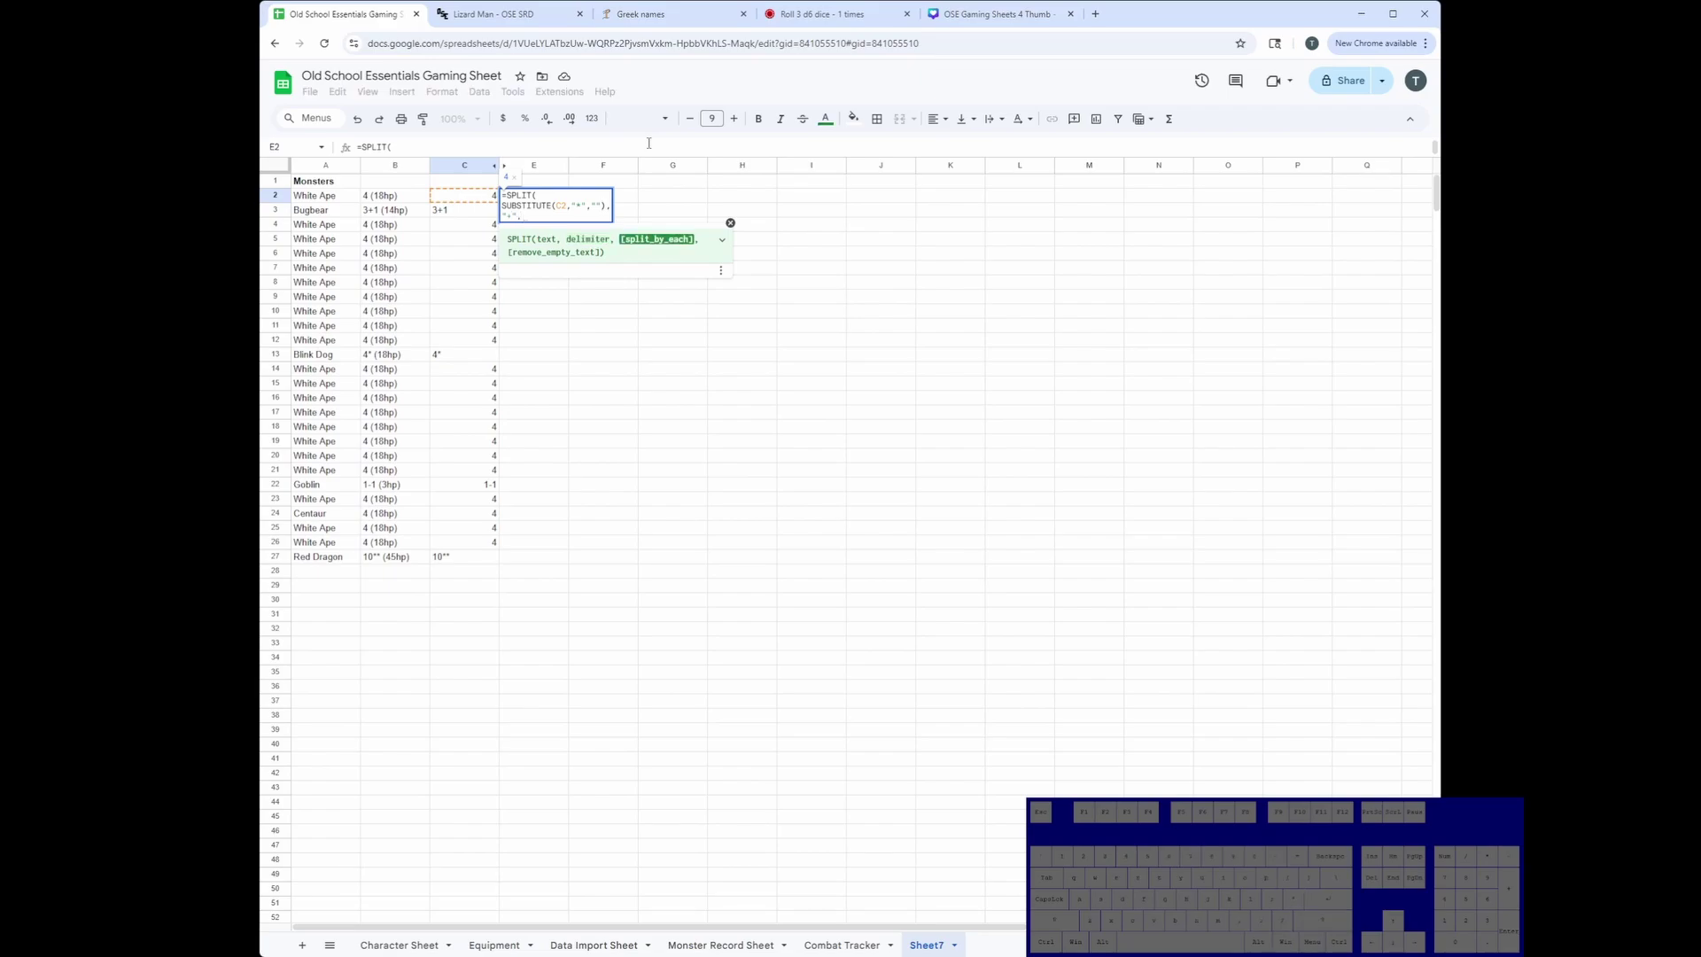
{"action": "key", "text": "BackSpace"}
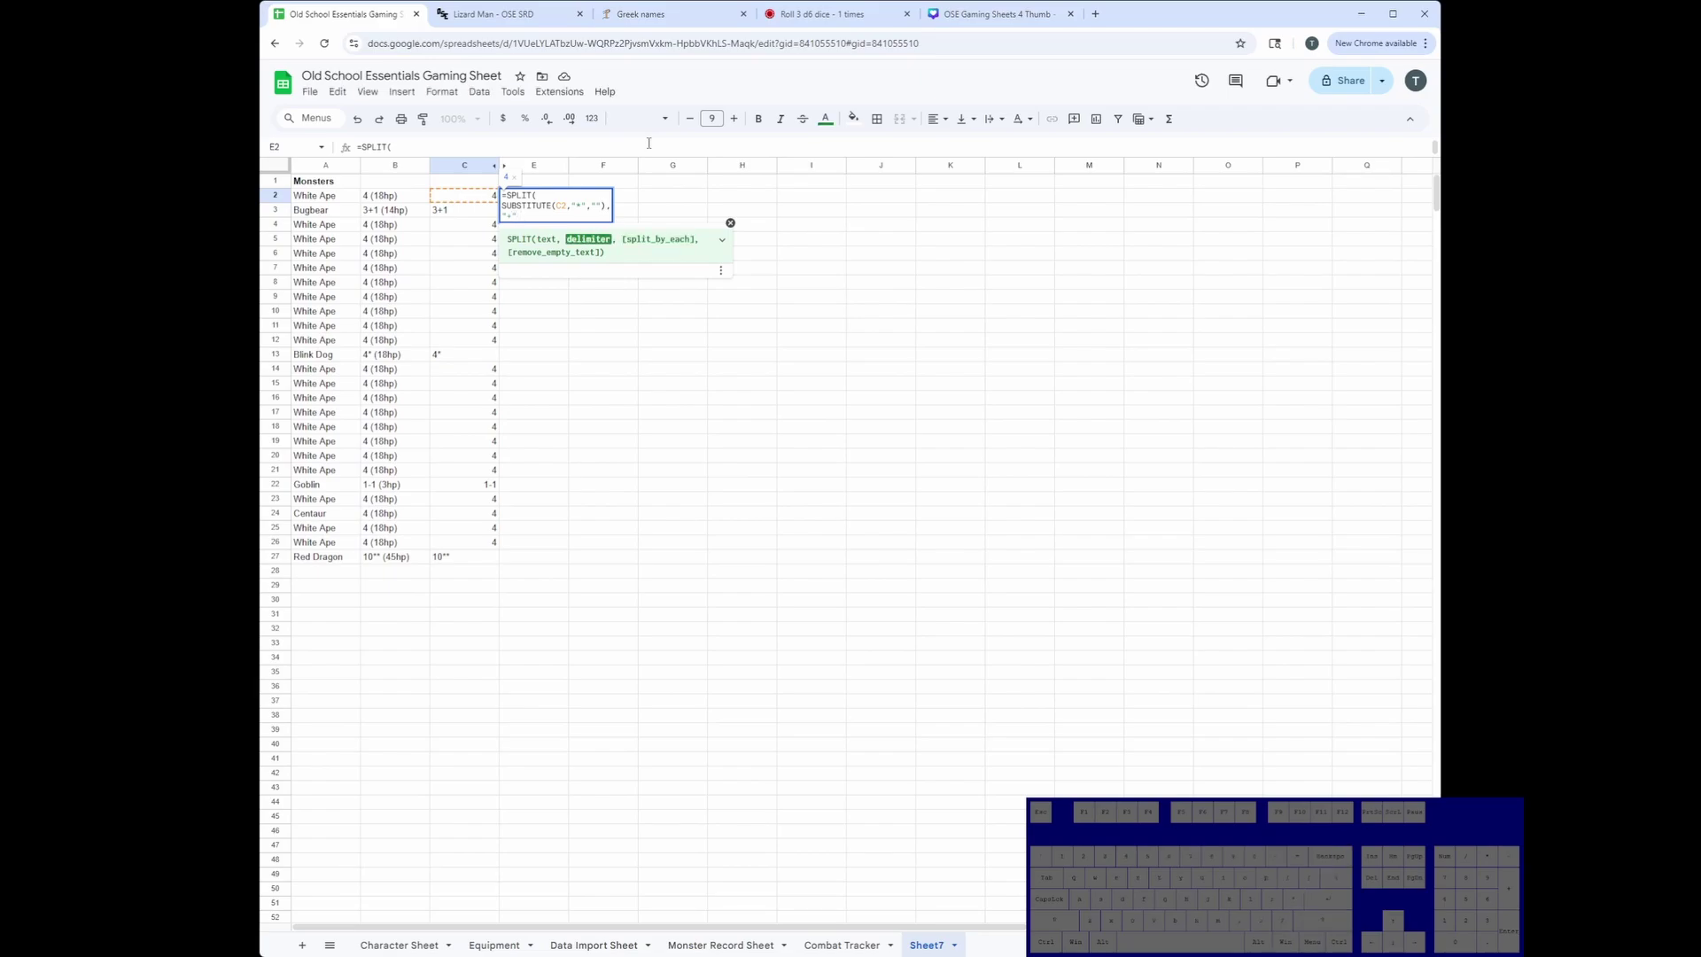
{"action": "key", "text": "Return"}
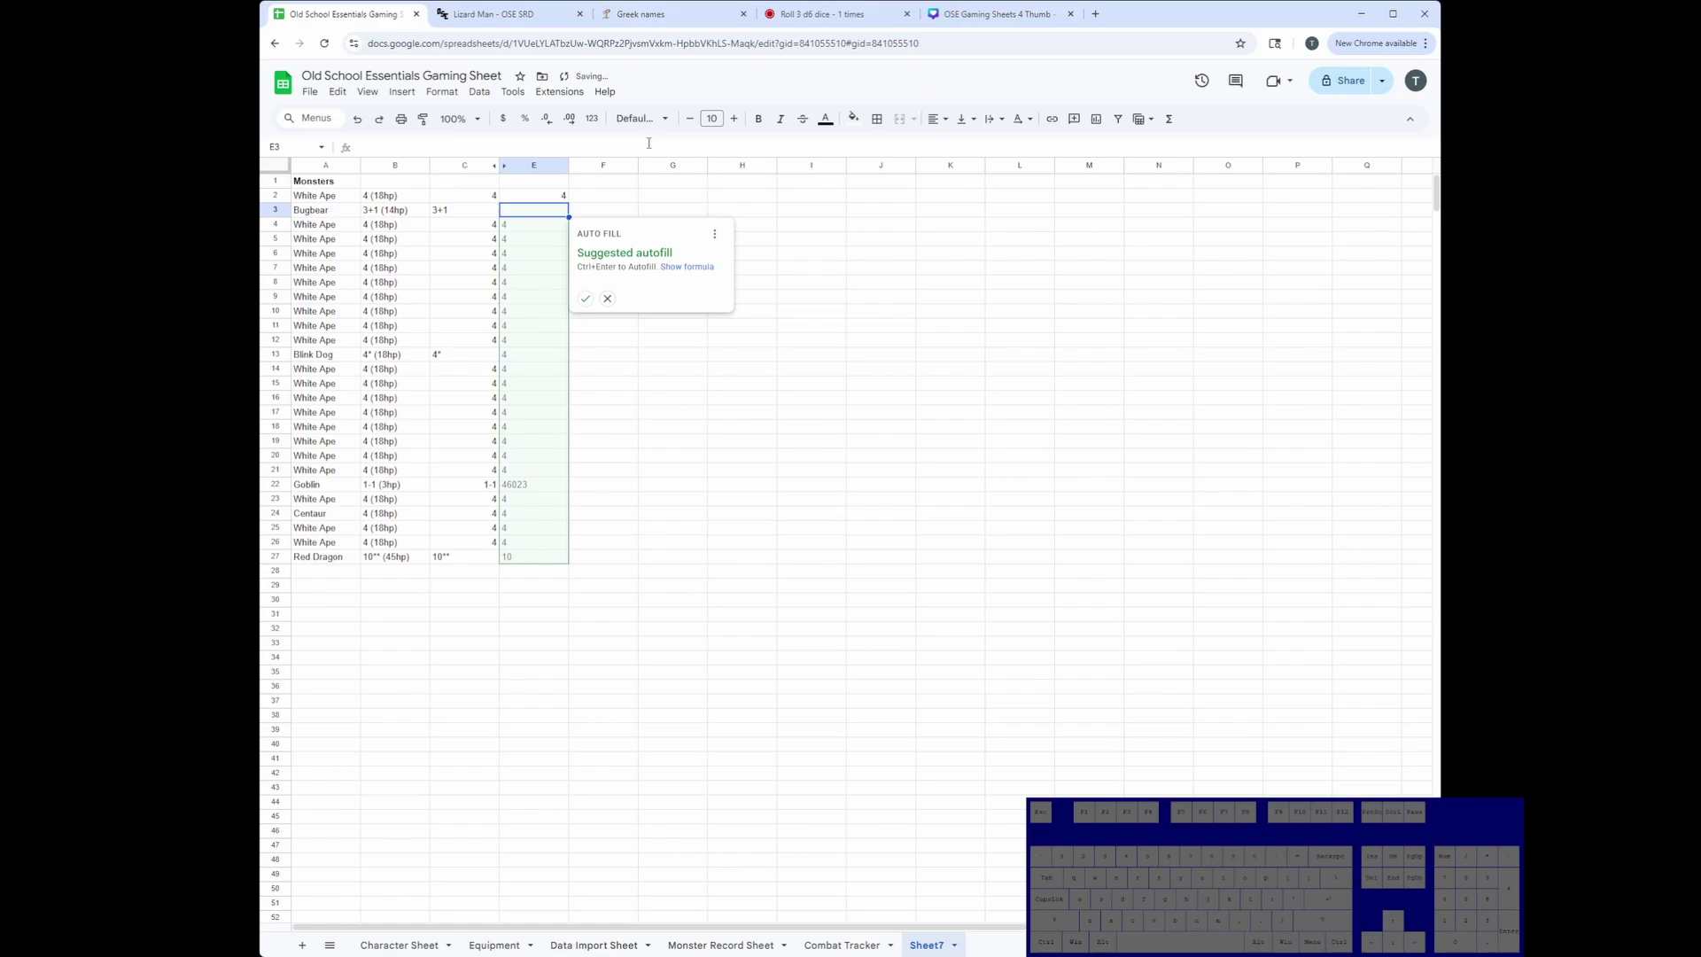
{"action": "key", "text": "ctrl+Return"}
Label the column F header, cell F1, as Bonus.
{"action": "left_click", "coordinate": [606, 186]}
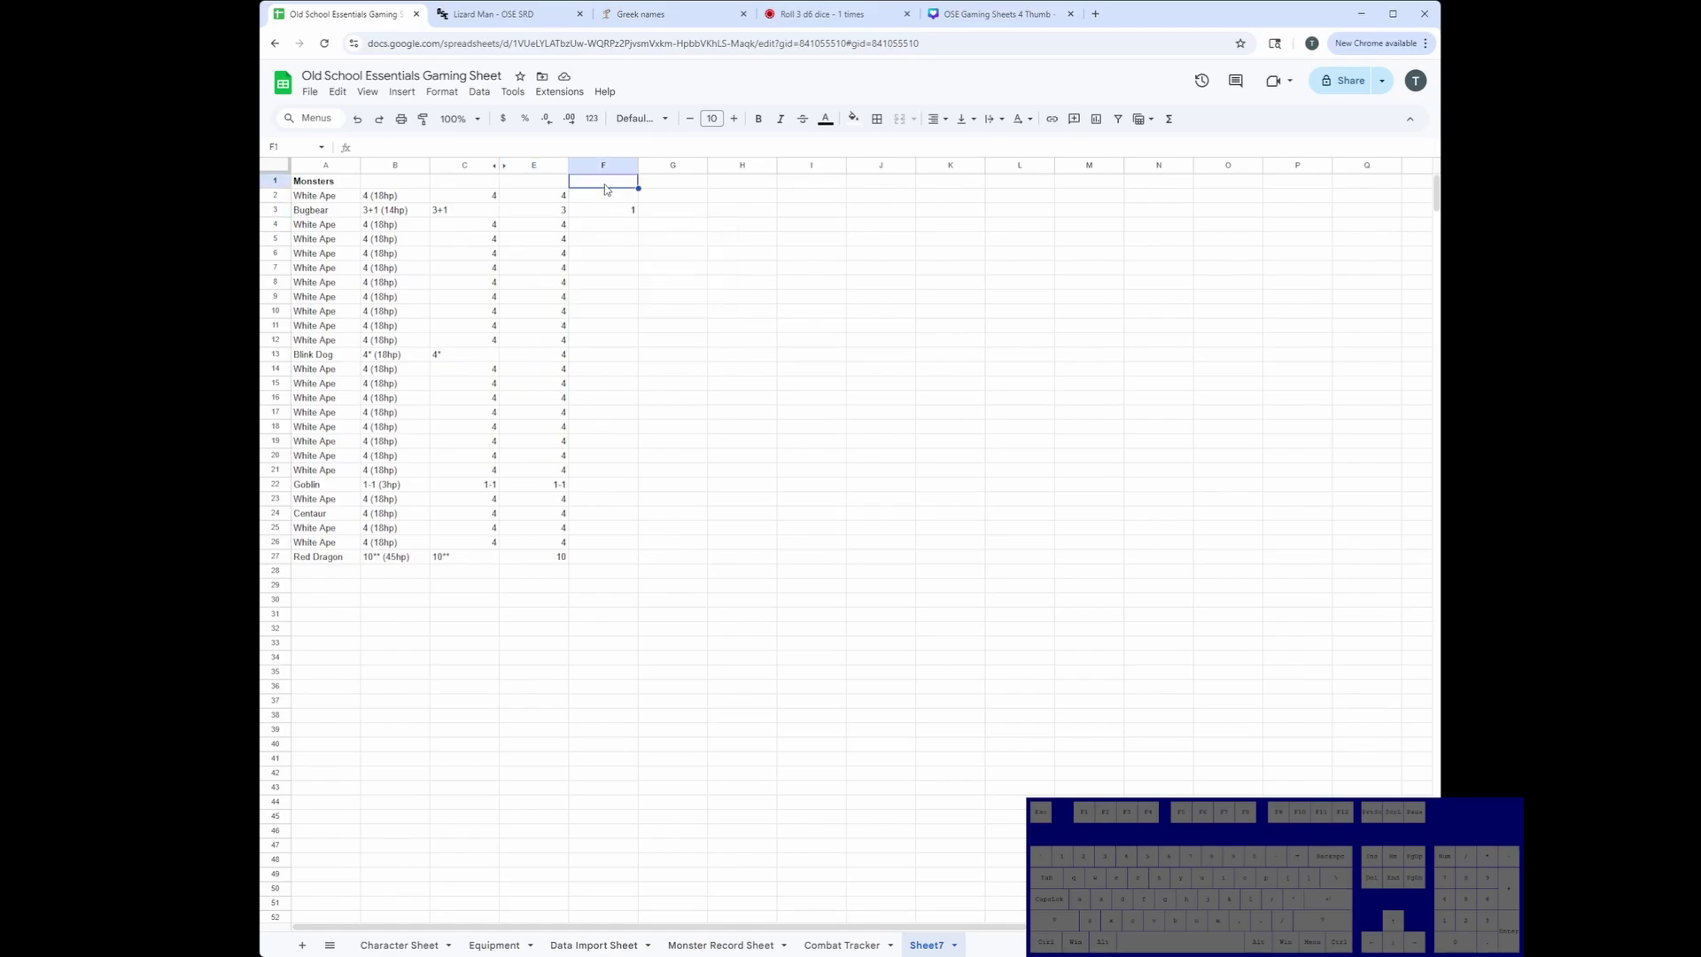
{"action": "type", "text": "Bonus"}
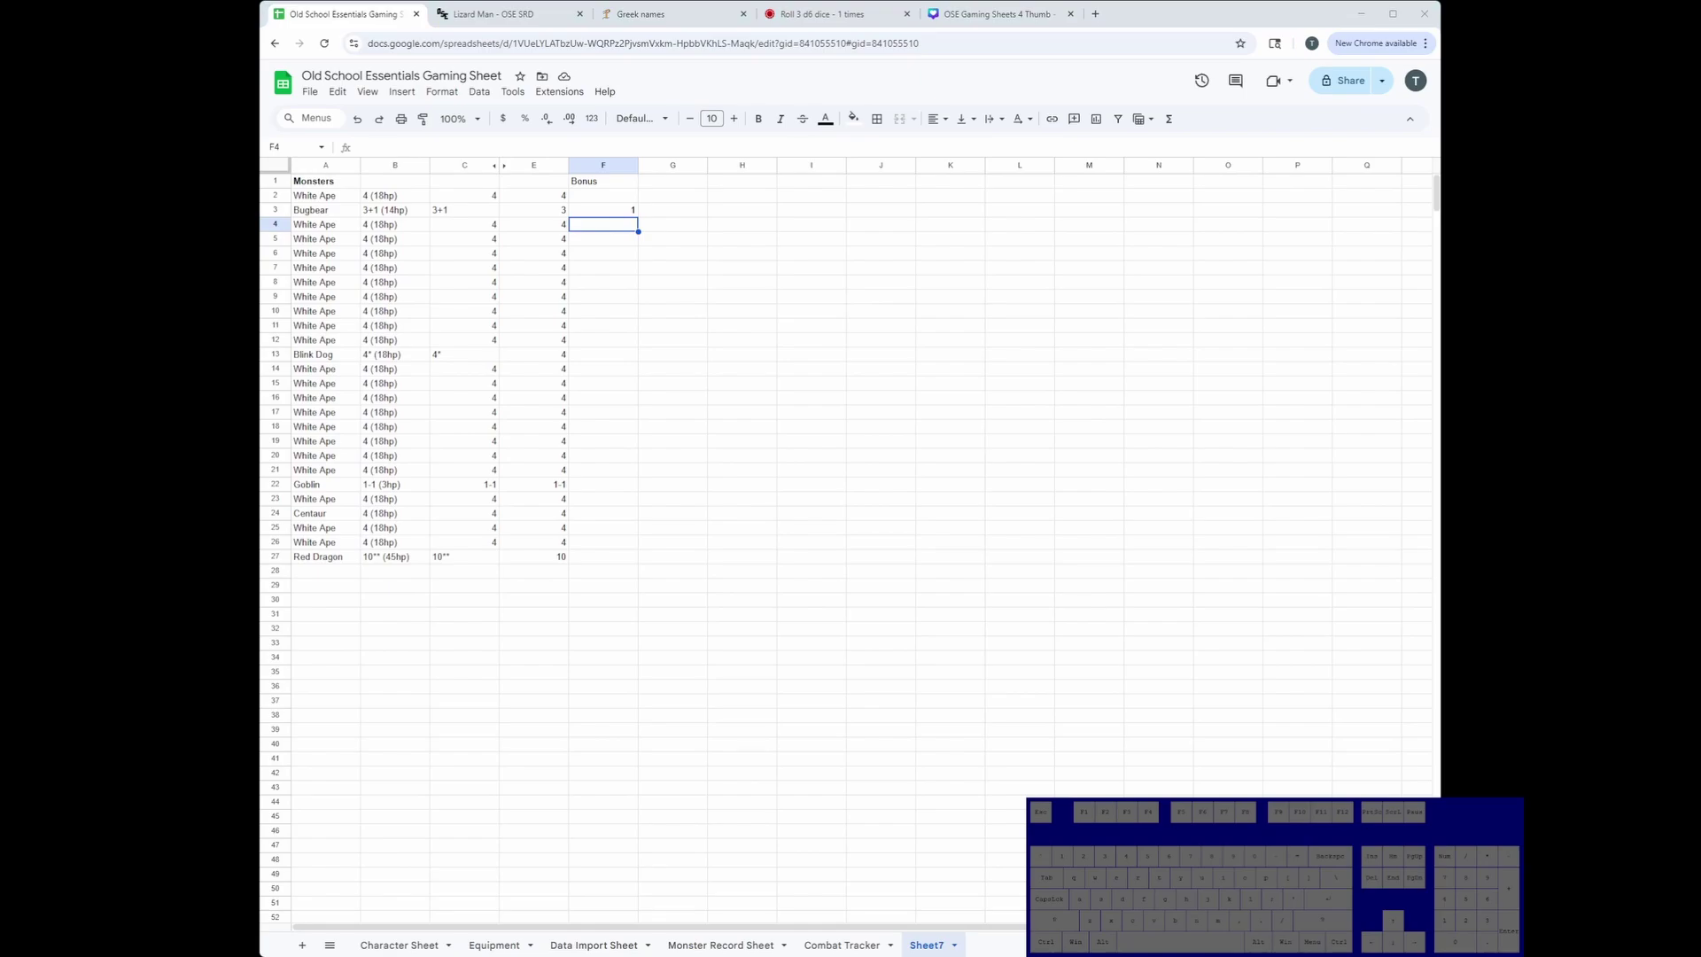
{"action": "left_click", "coordinate": [629, 213]}
In G2, enter a SPLIT formula that divides the value in E2 at the "-" delimiter.
{"action": "left_click", "coordinate": [693, 197]}
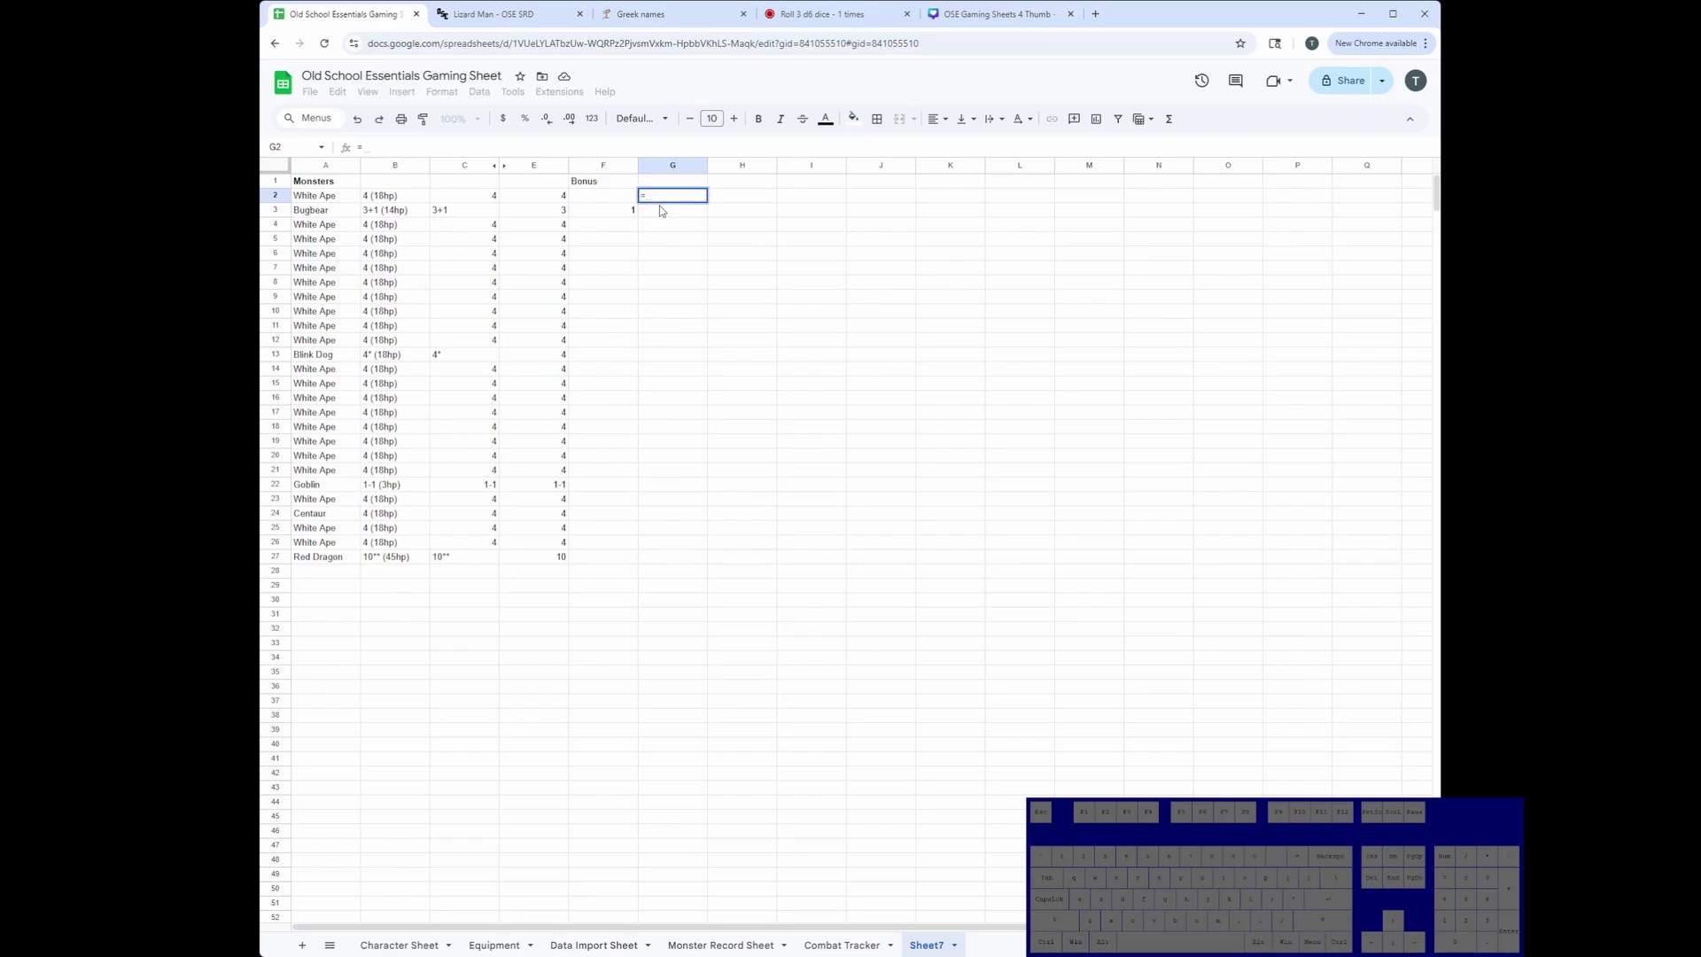
{"action": "type", "text": "spli"}
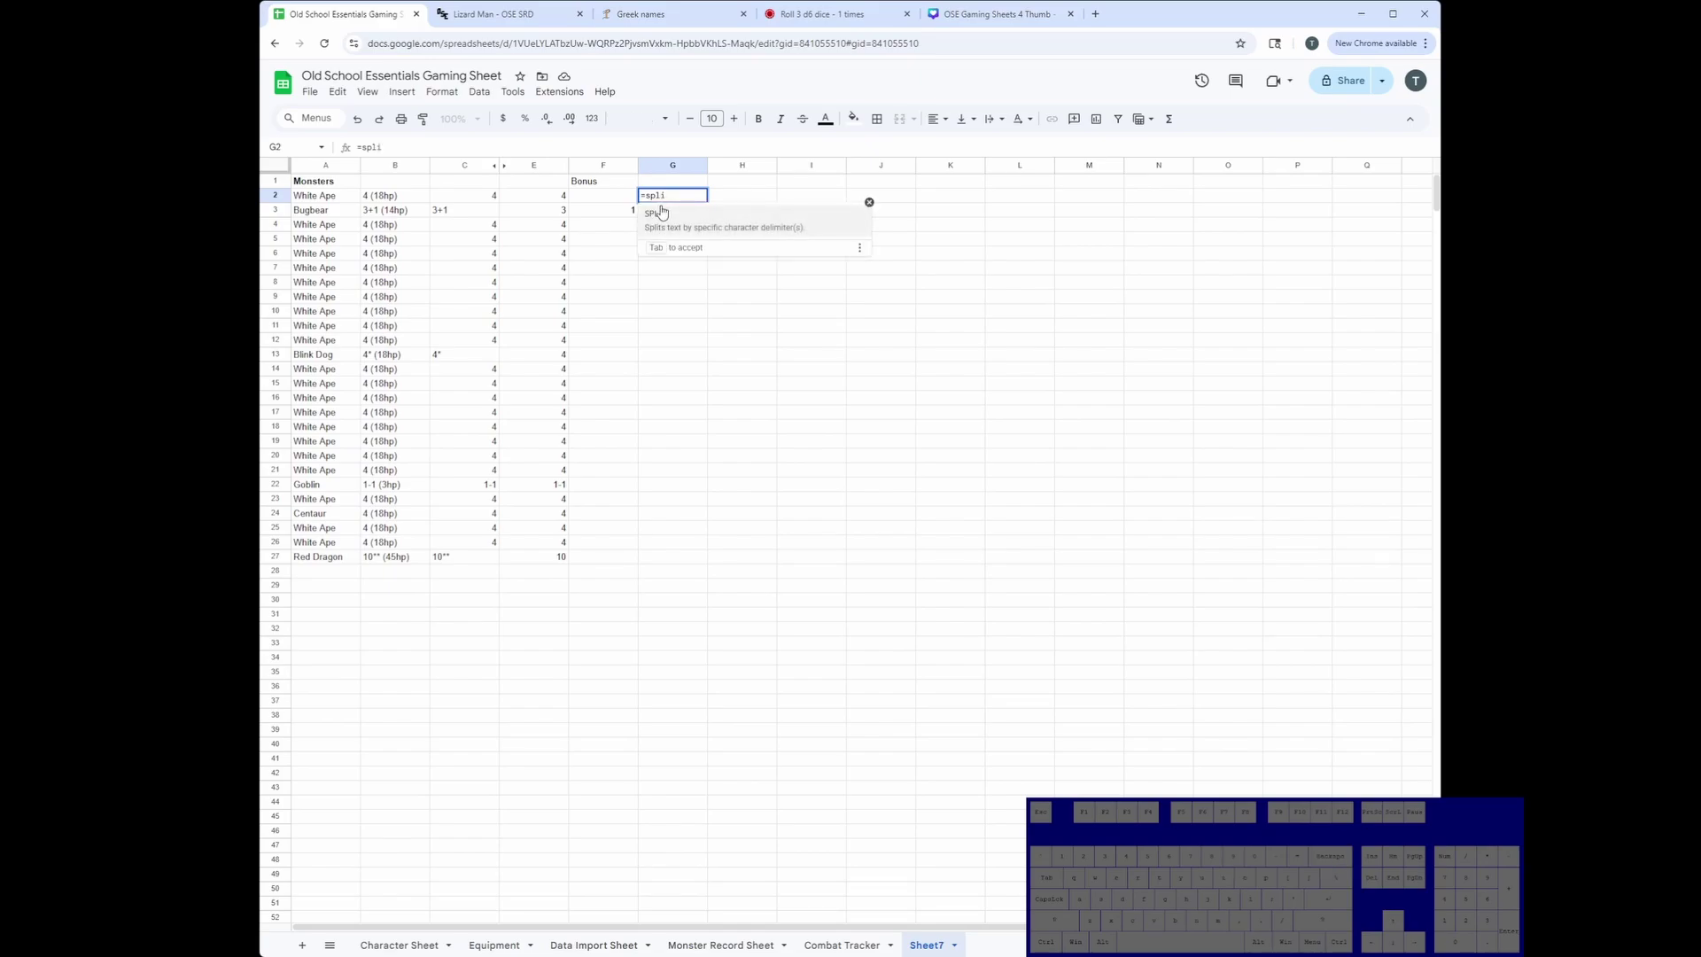
{"action": "key", "text": "Tab"}
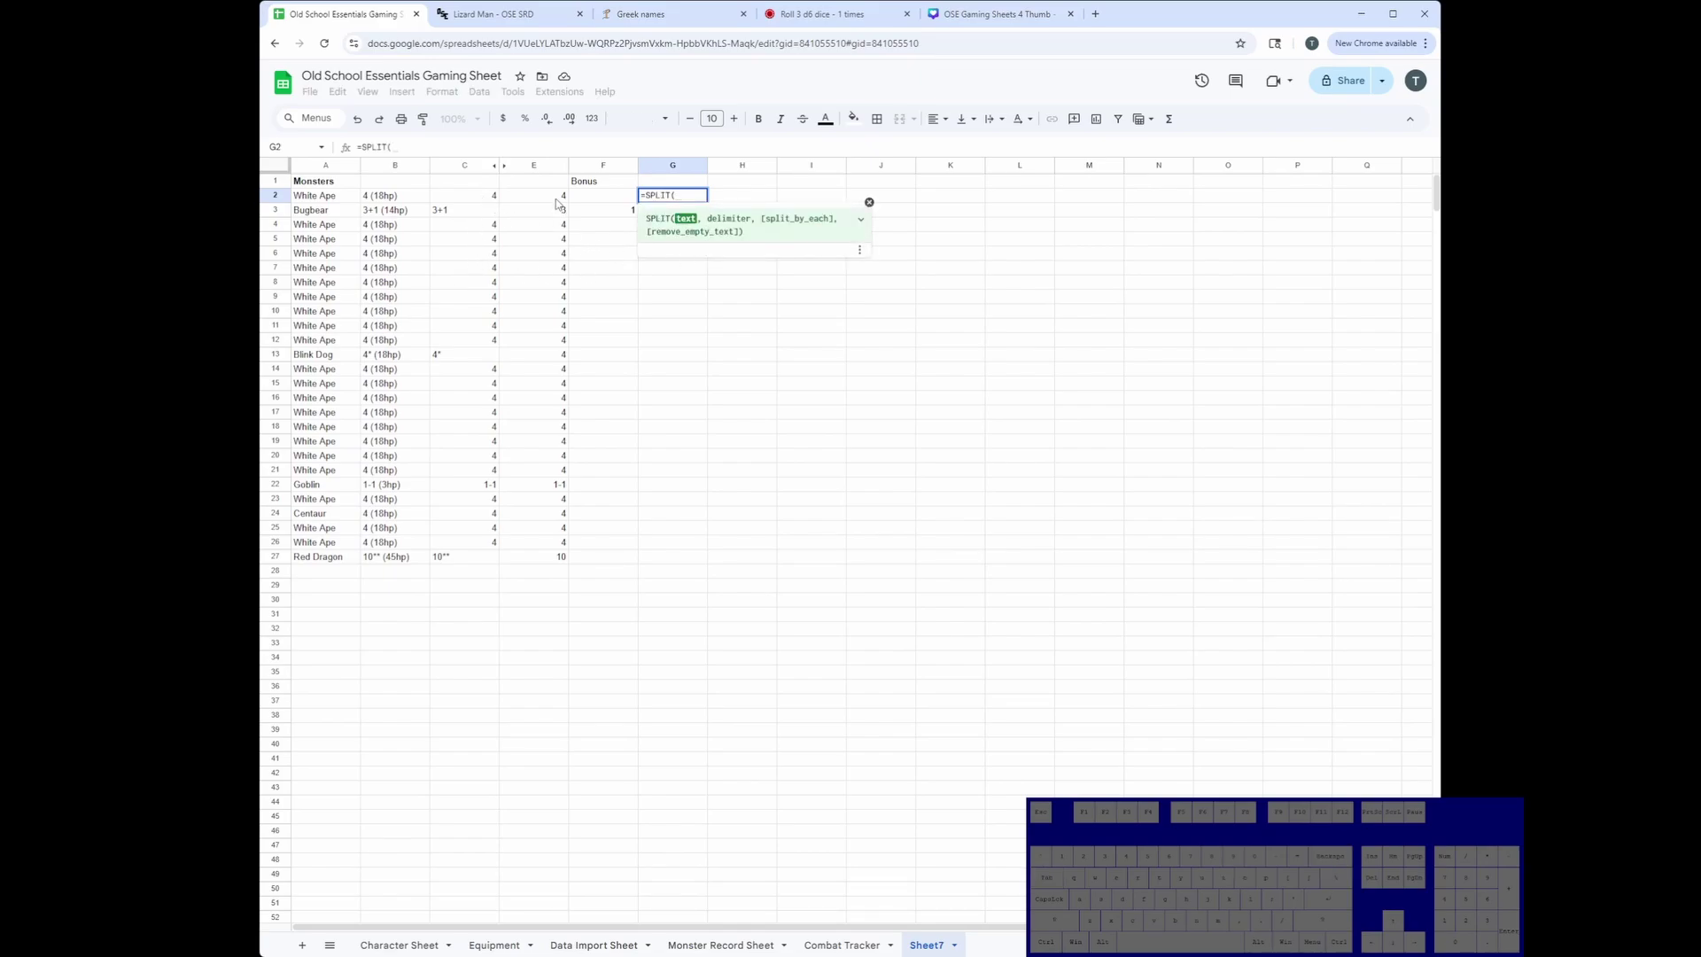
{"action": "left_click_drag", "start_coordinate": [556, 200], "coordinate": [559, 553]}
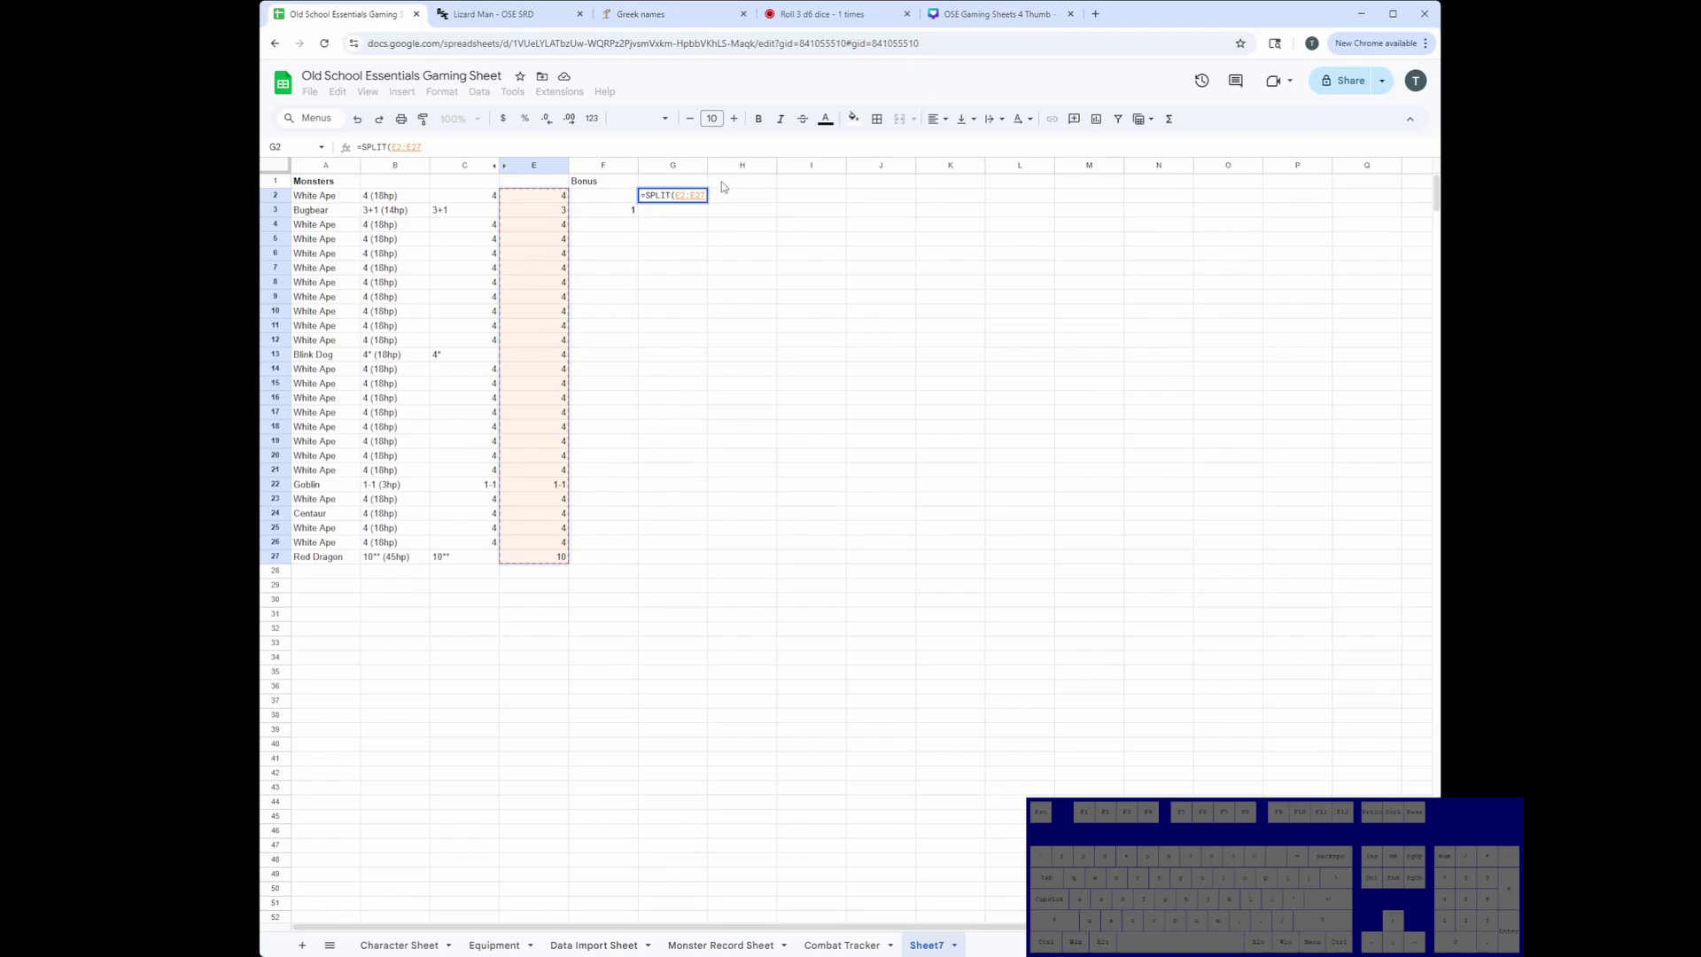
{"action": "key", "text": "BackSpace"}
{"action": "key", "text": "BackSpace"}
{"action": "key", "text": "BackSpace"}
{"action": "key", "text": "BackSpace"}
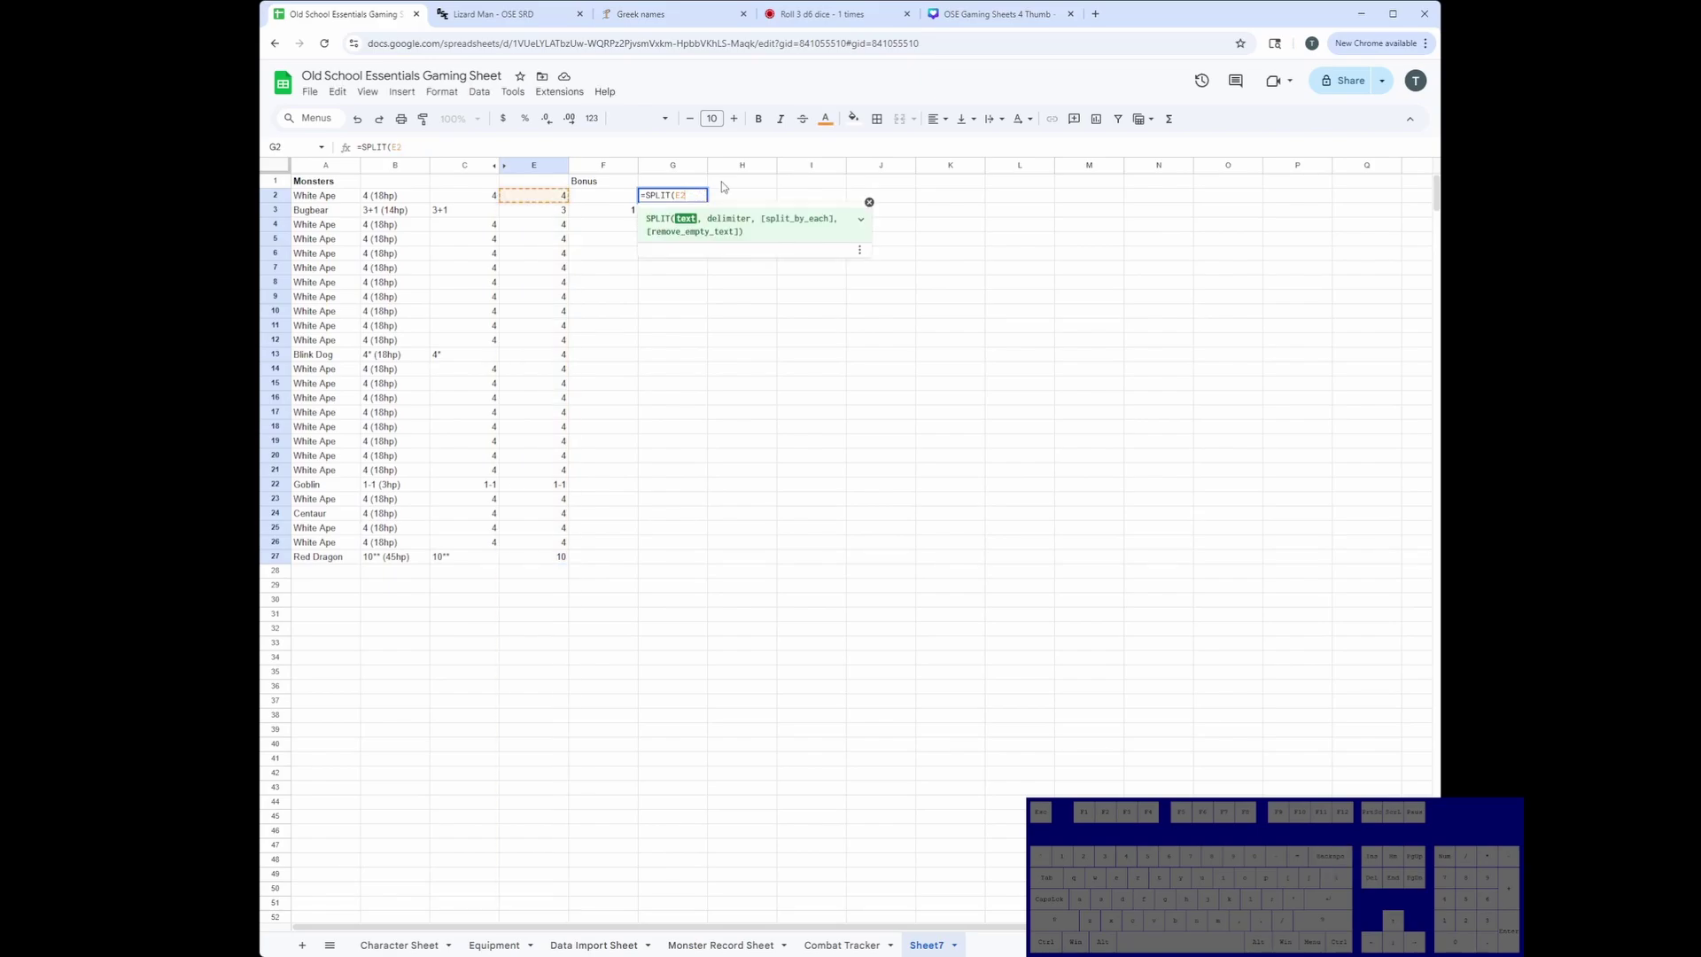
{"action": "type", "text": ",\"-\""}
{"action": "key", "text": "Return"}
{"action": "key", "text": "Up"}
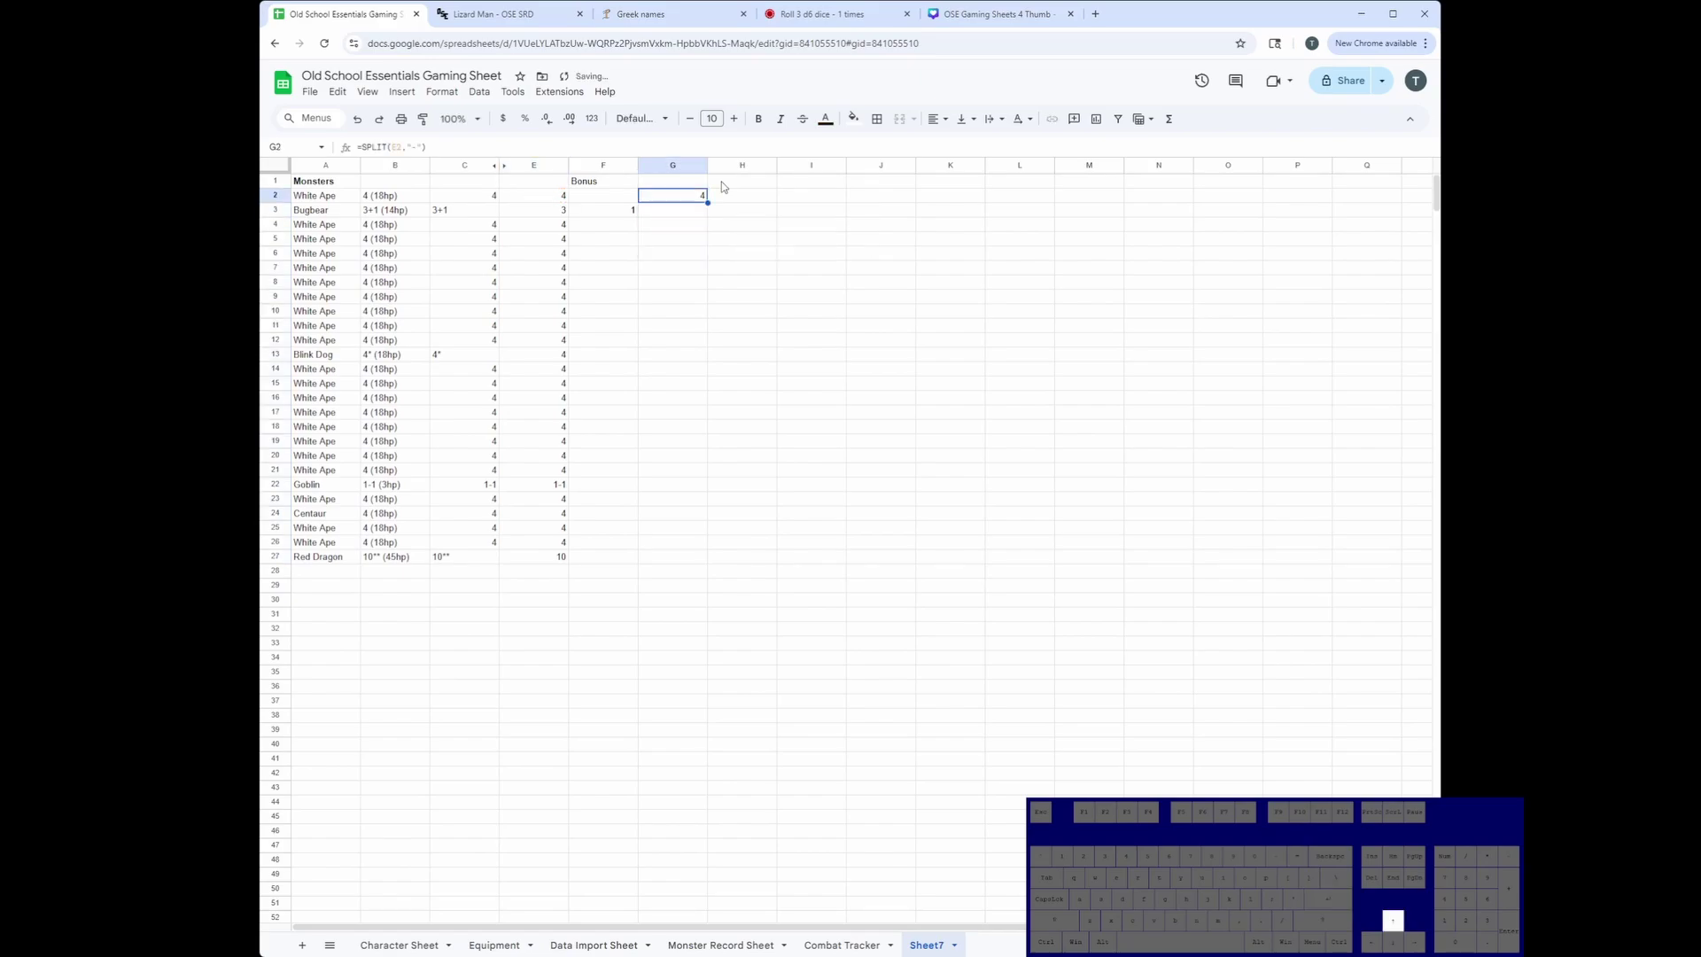
Copy the SPLIT formula in G2 down through G27 and check the Goblin row's second part in H22.
{"action": "key", "text": "ctrl+c"}
{"action": "key", "text": "Left"}
{"action": "key", "text": "Left"}
{"action": "key", "text": "ctrl+Down"}
{"action": "key", "text": "Right"}
{"action": "key", "text": "Right"}
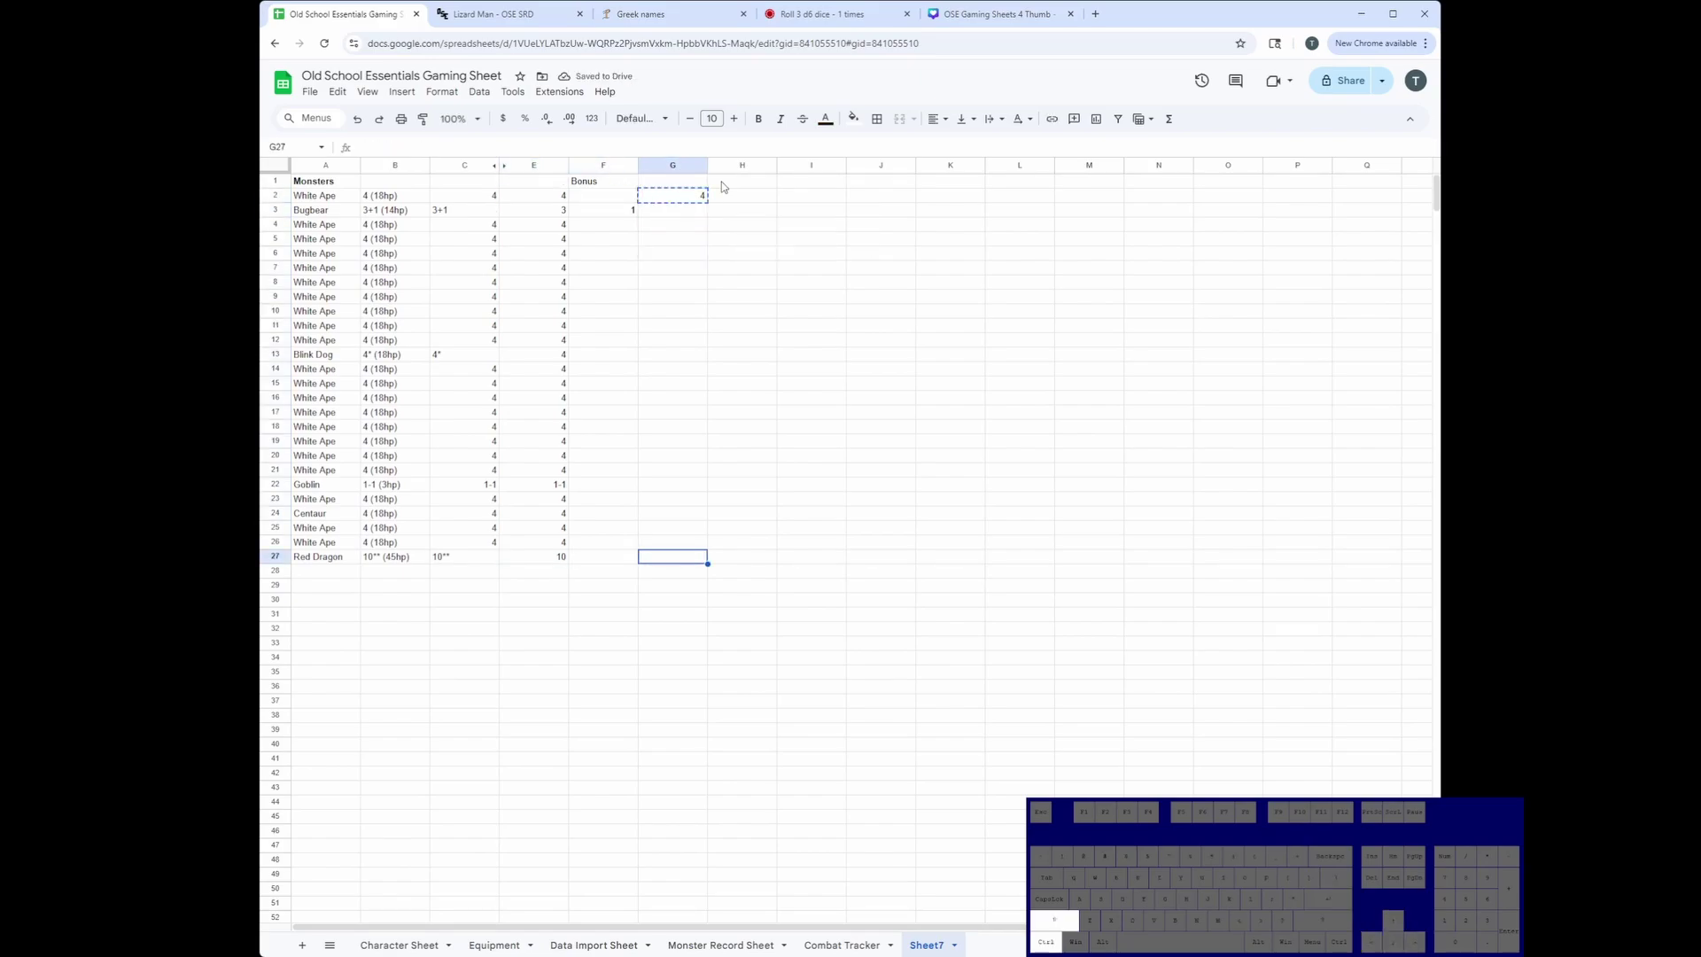
{"action": "key", "text": "ctrl+shift+Up"}
{"action": "key", "text": "ctrl+v"}
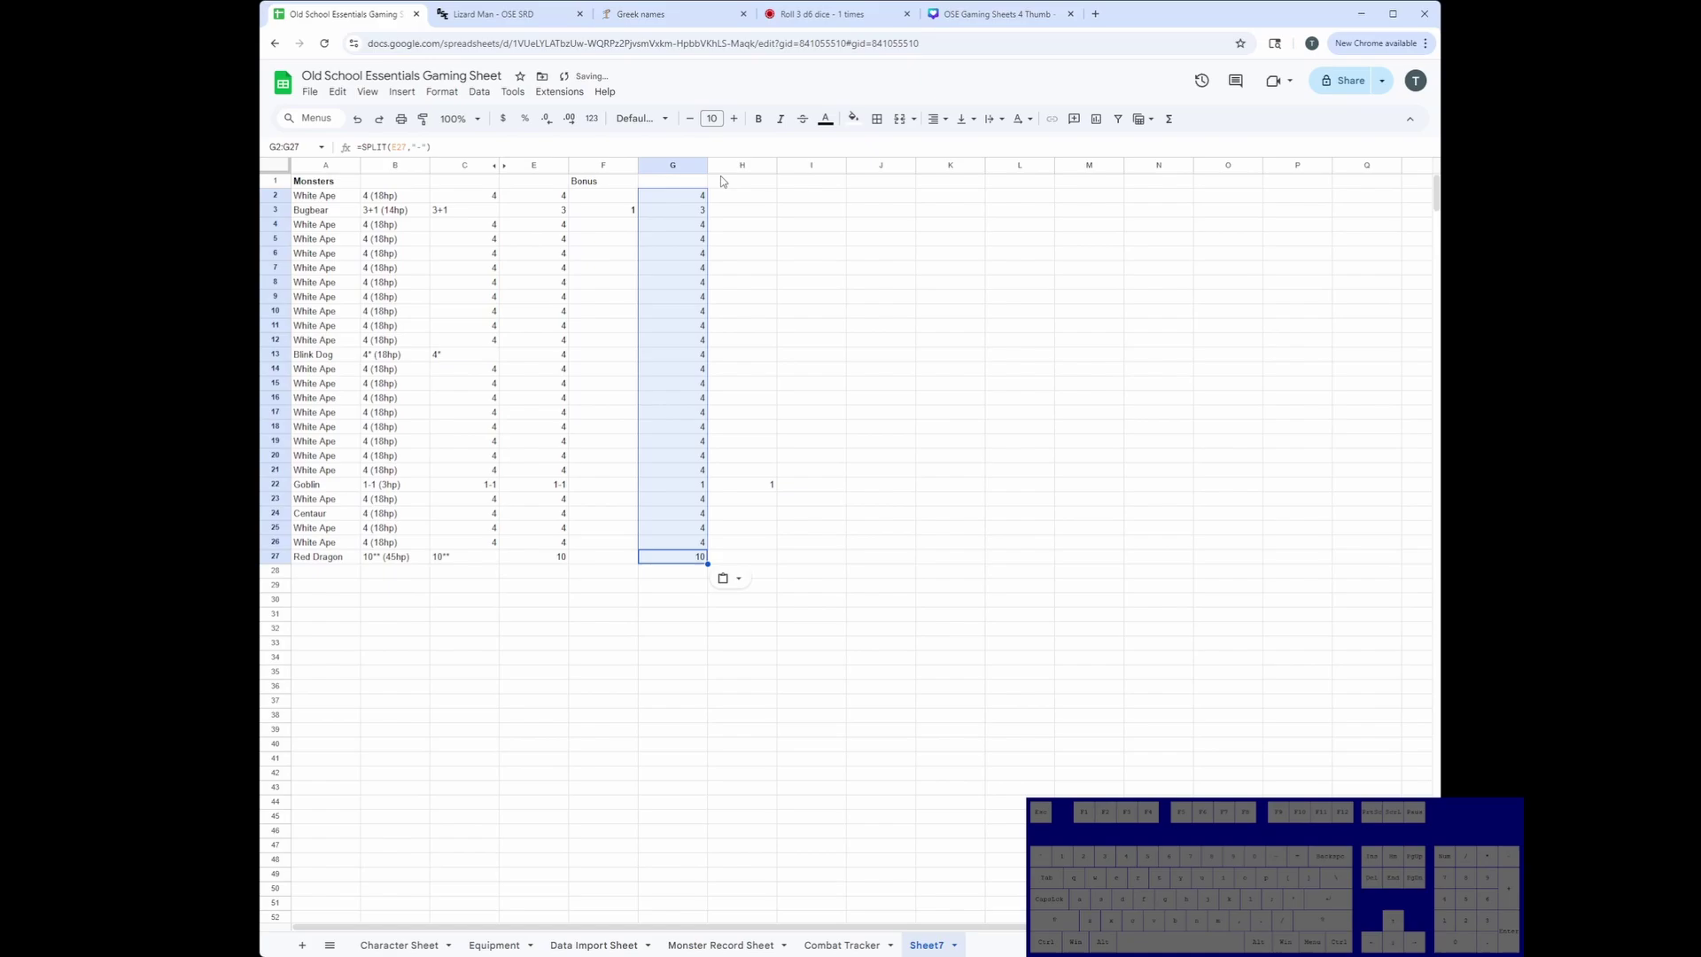
{"action": "left_click", "coordinate": [749, 485]}
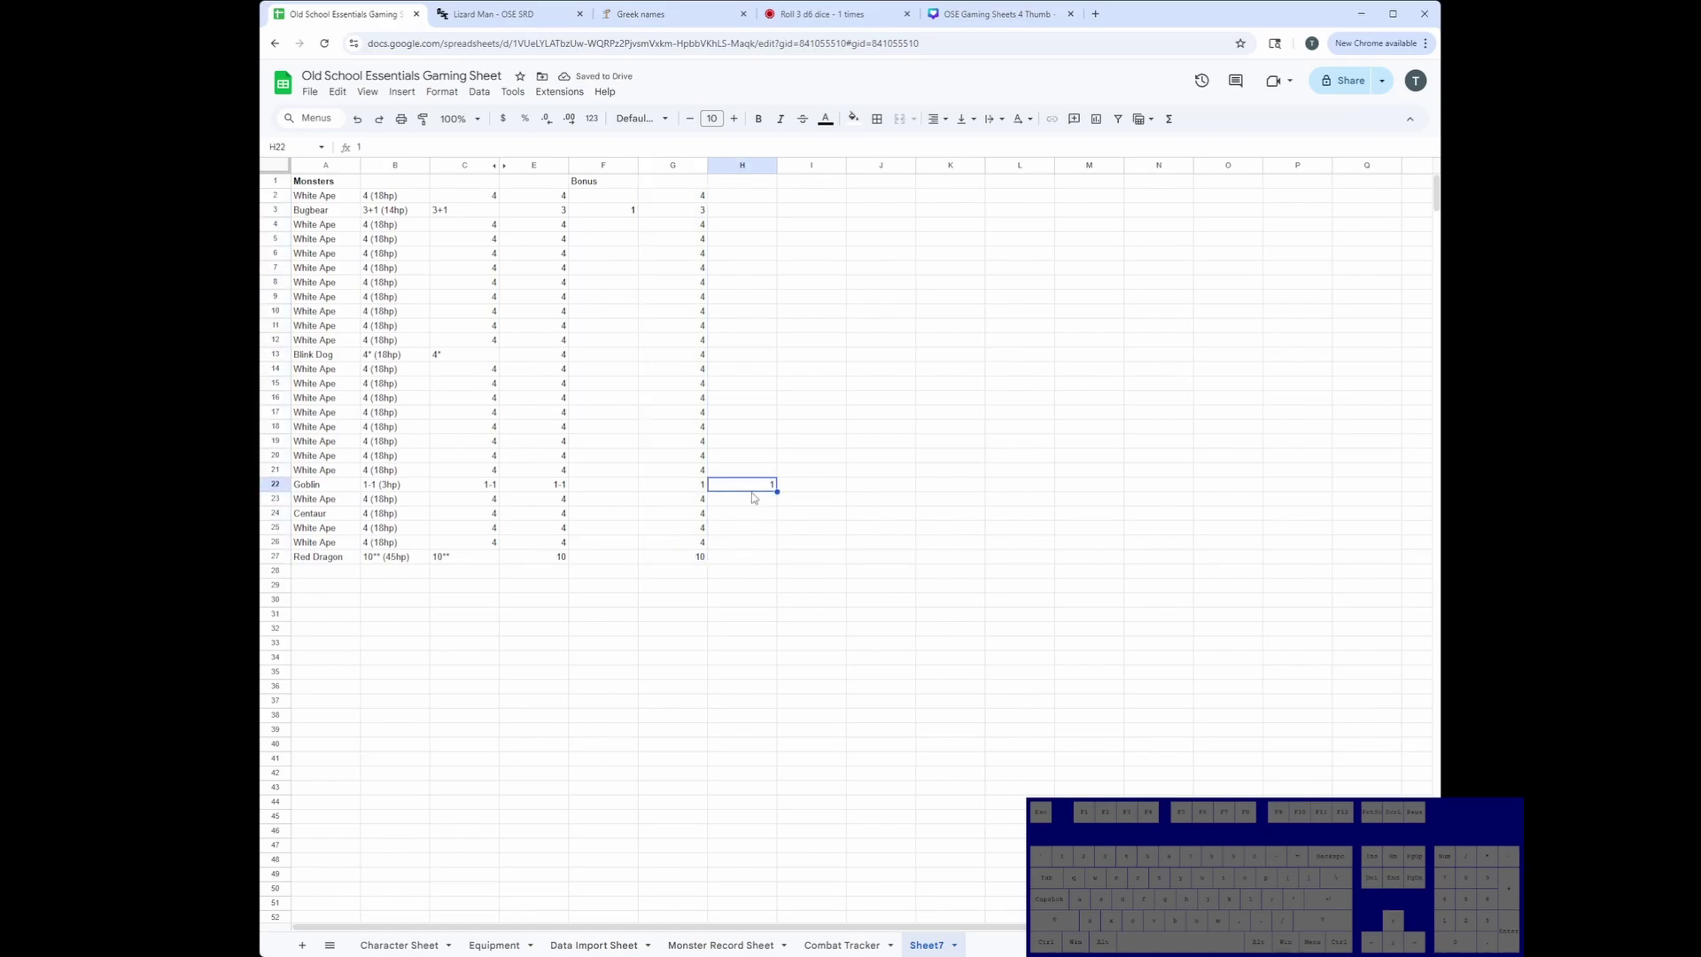
Hide column G and label the column H header, cell H1, as Penalty.
{"action": "right_click", "coordinate": [679, 166]}
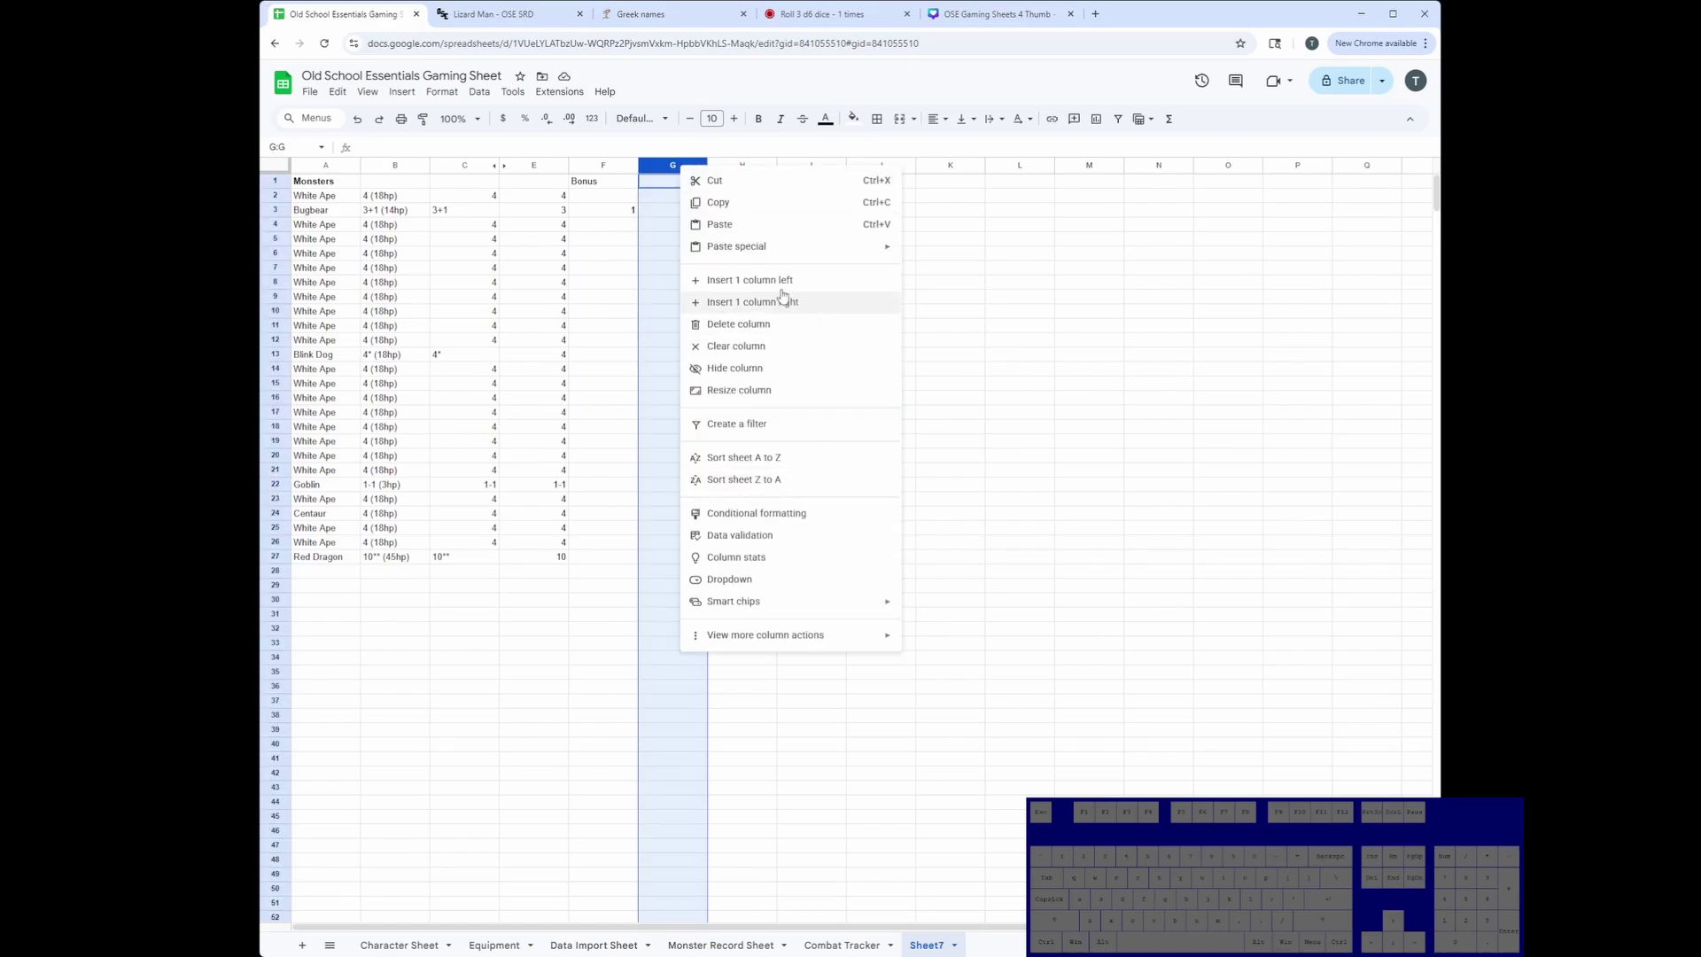
{"action": "left_click", "coordinate": [786, 369]}
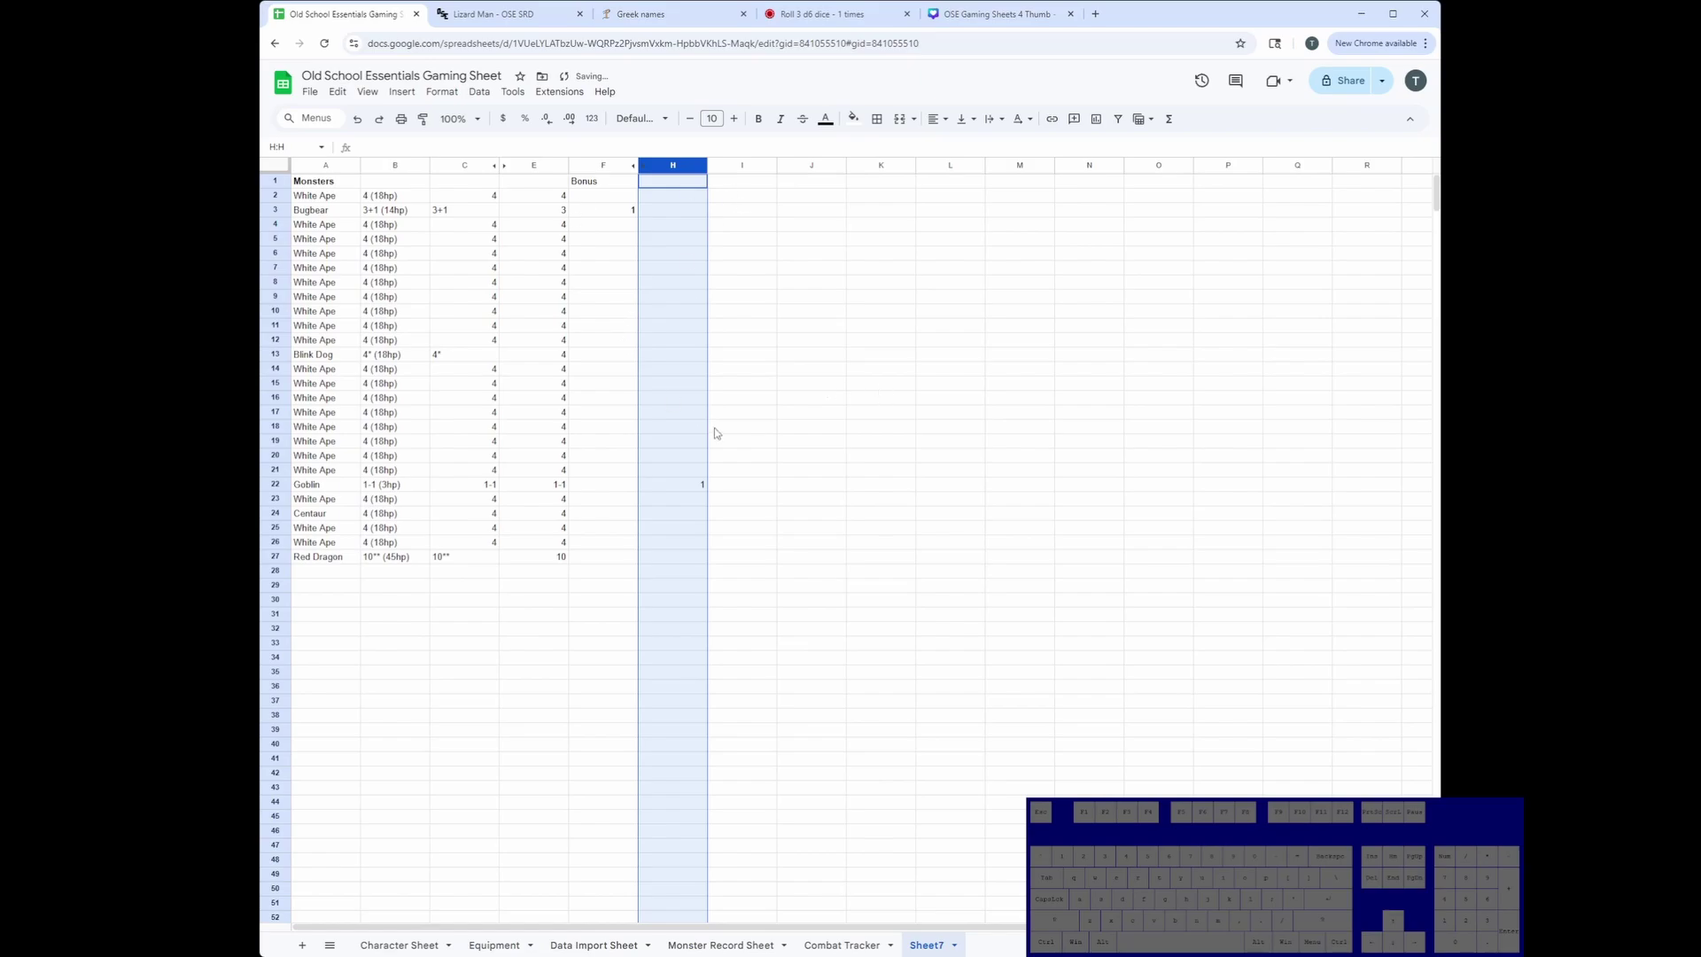
{"action": "left_click", "coordinate": [681, 187]}
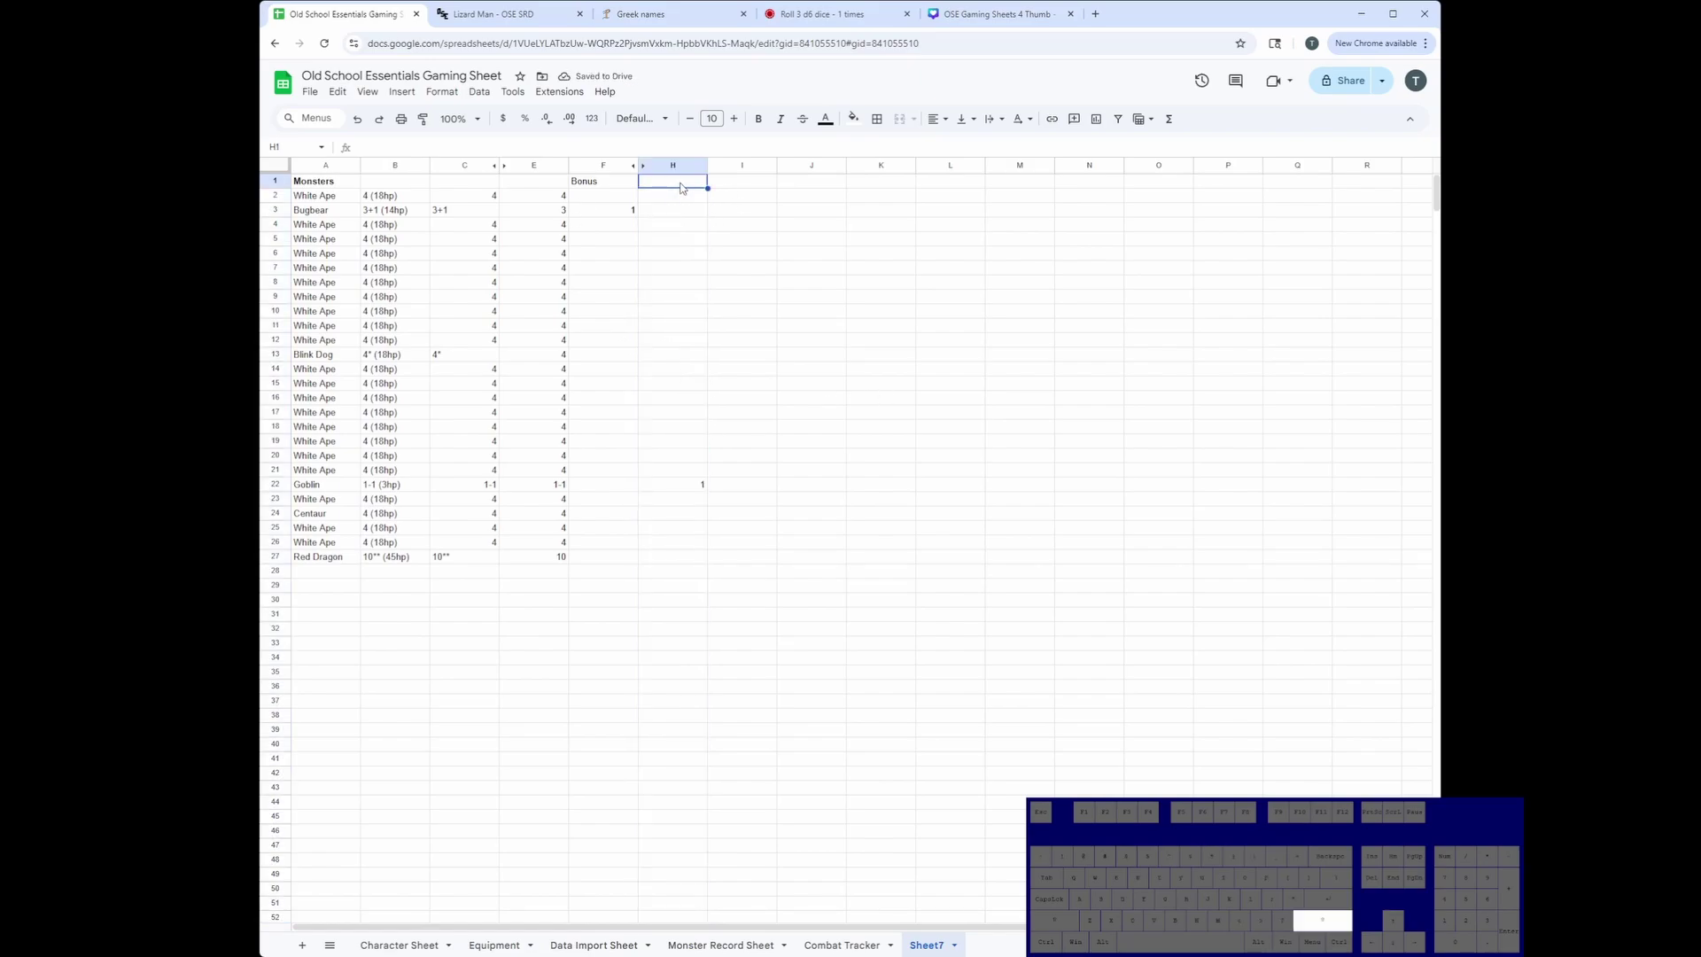
{"action": "type", "text": "Penm"}
{"action": "key", "text": "BackSpace"}
{"action": "type", "text": "alty"}
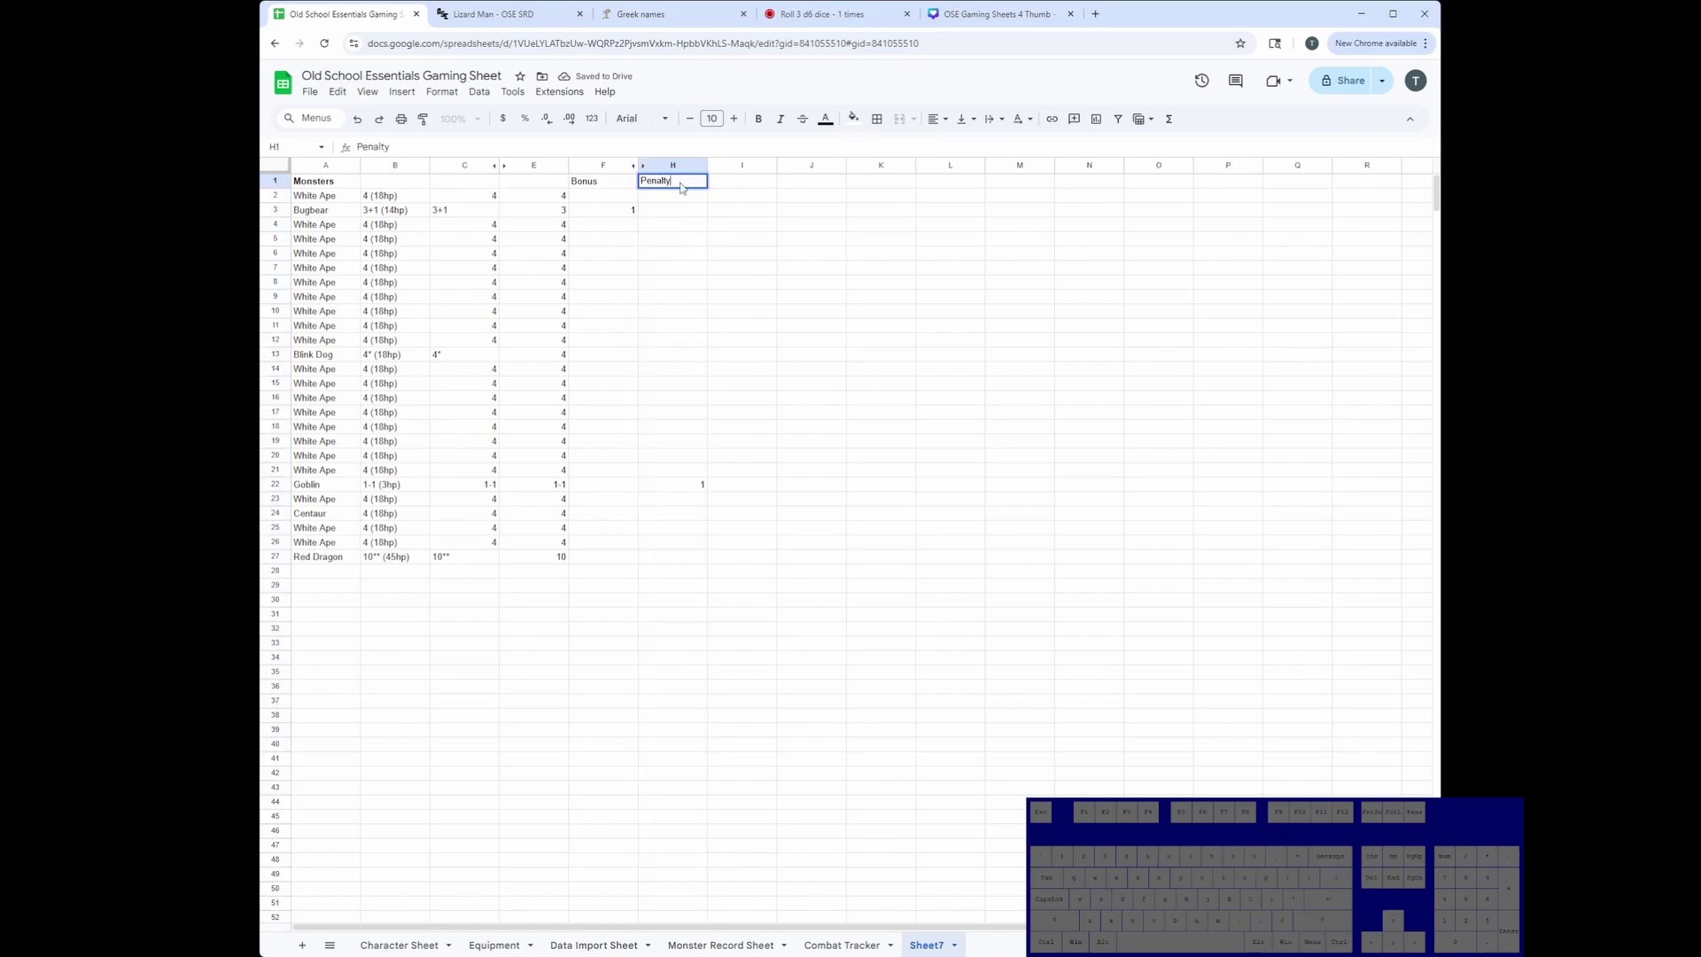
{"action": "key", "text": "Return"}
{"action": "key", "text": "ctrl+Down"}
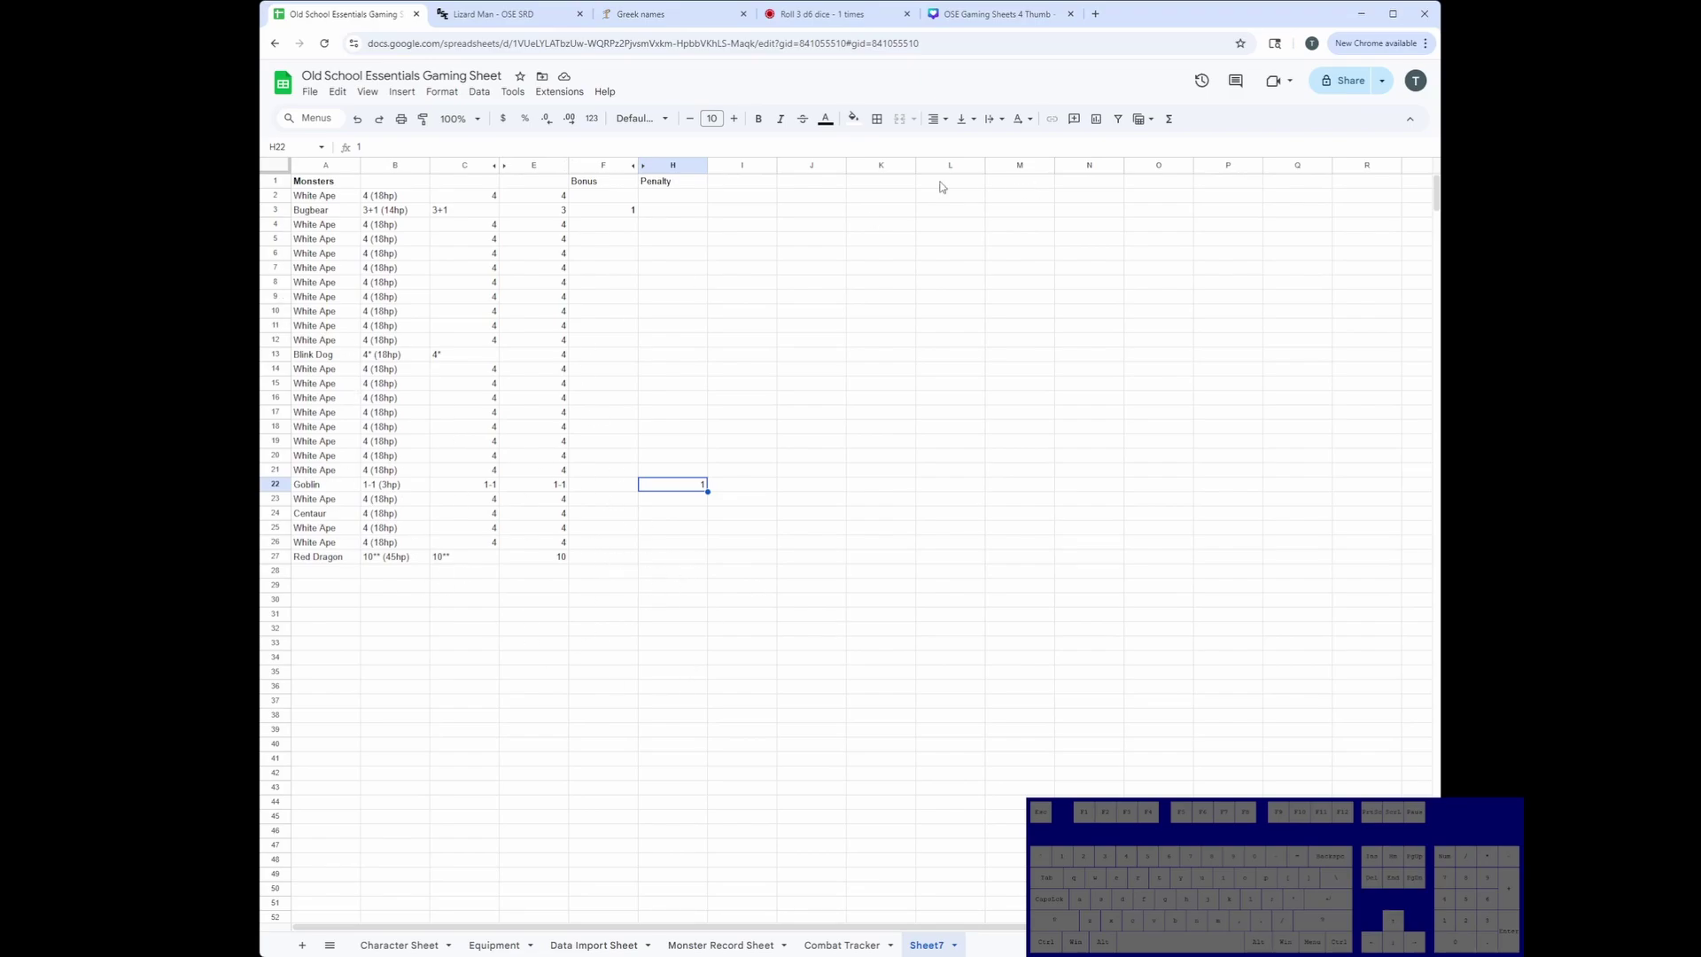
Hide column C, which holds the unsplit Hit Dice text.
{"action": "left_click", "coordinate": [756, 181]}
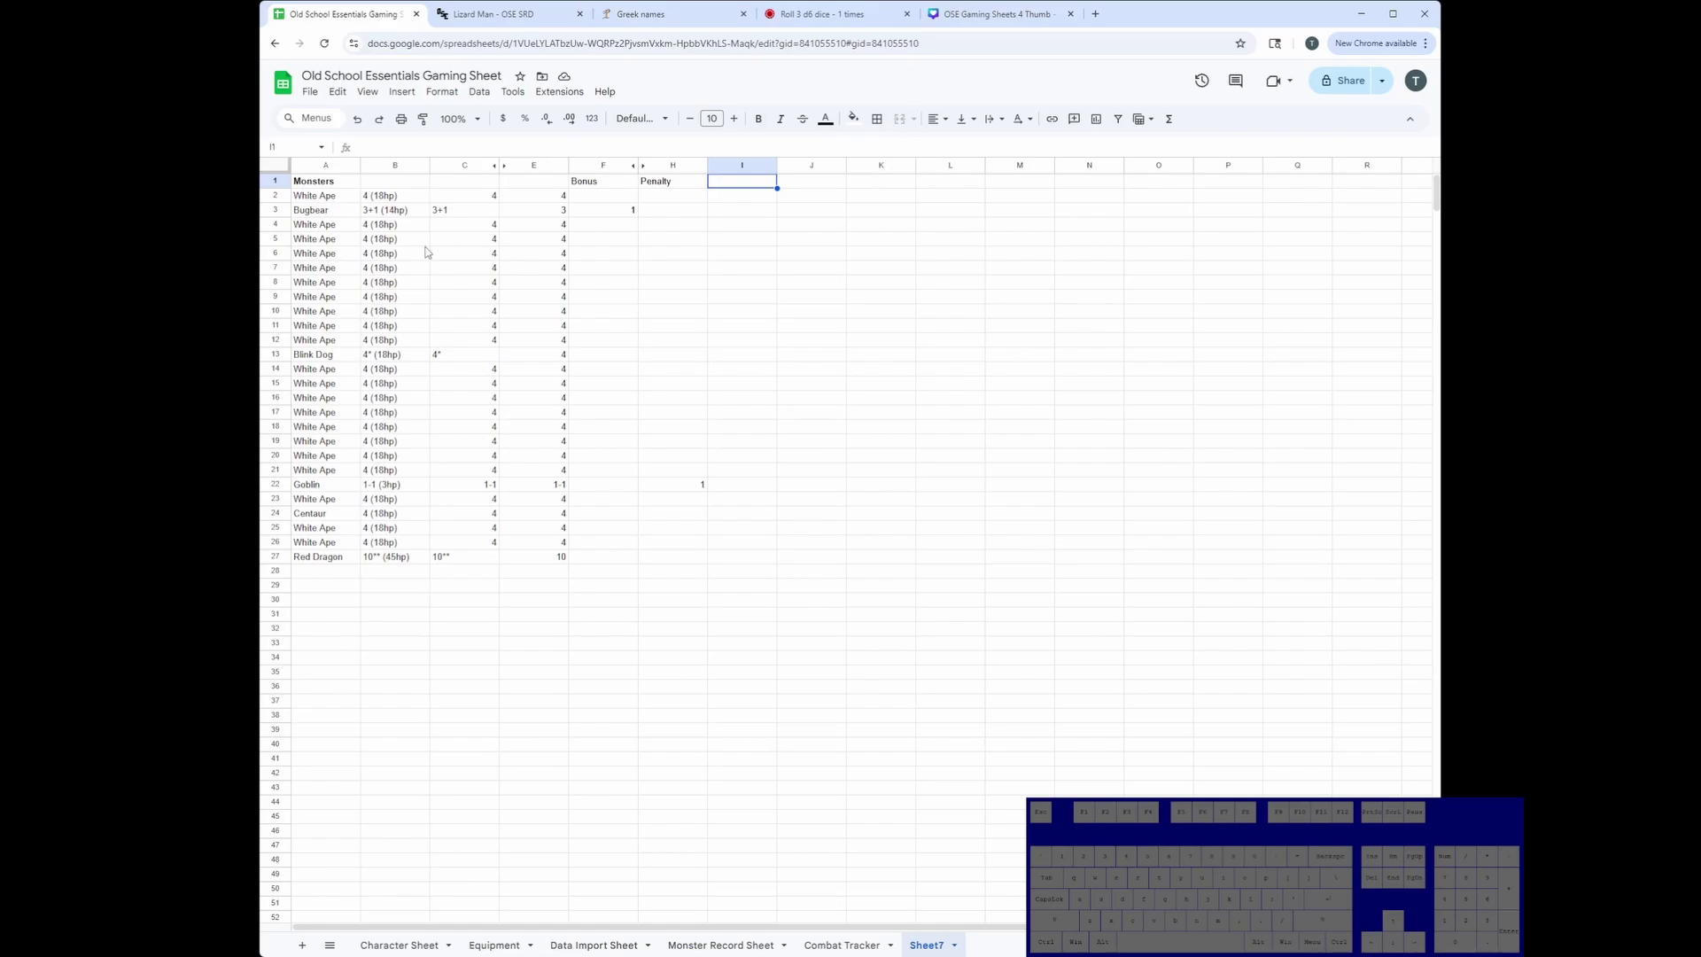
{"action": "left_click", "coordinate": [463, 164]}
{"action": "right_click", "coordinate": [463, 165]}
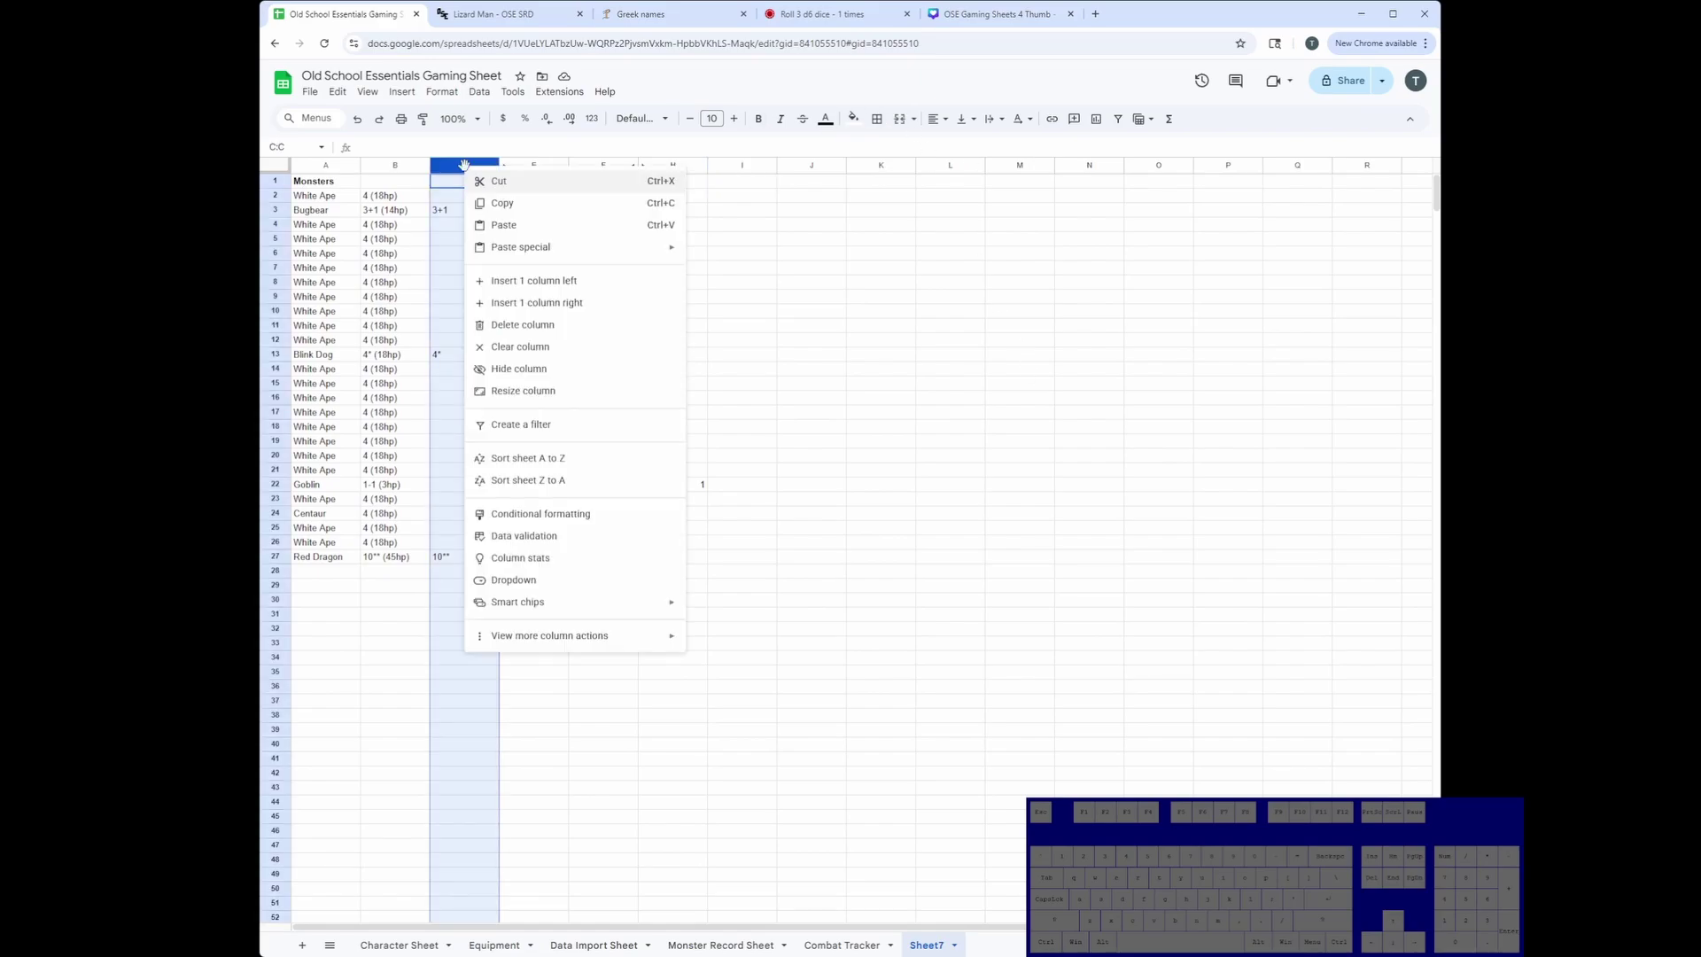
{"action": "left_click", "coordinate": [540, 347]}
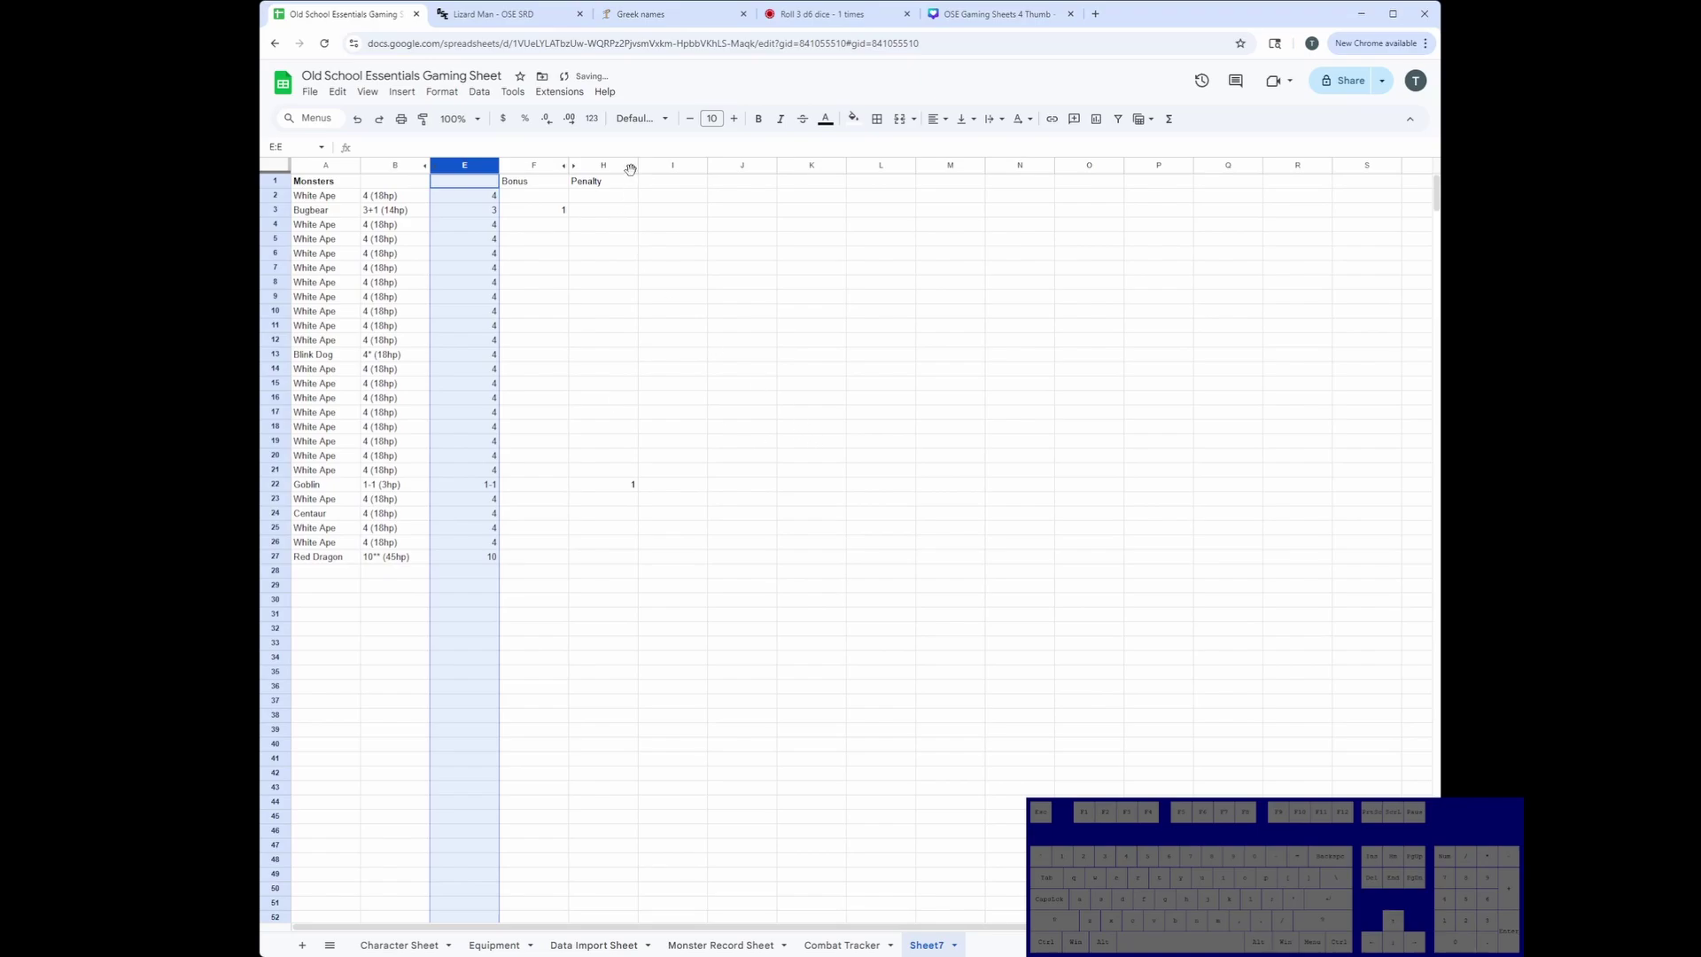
{"action": "left_click", "coordinate": [607, 211]}
Label the column I header, cell I1, as HP.
{"action": "left_click", "coordinate": [678, 186]}
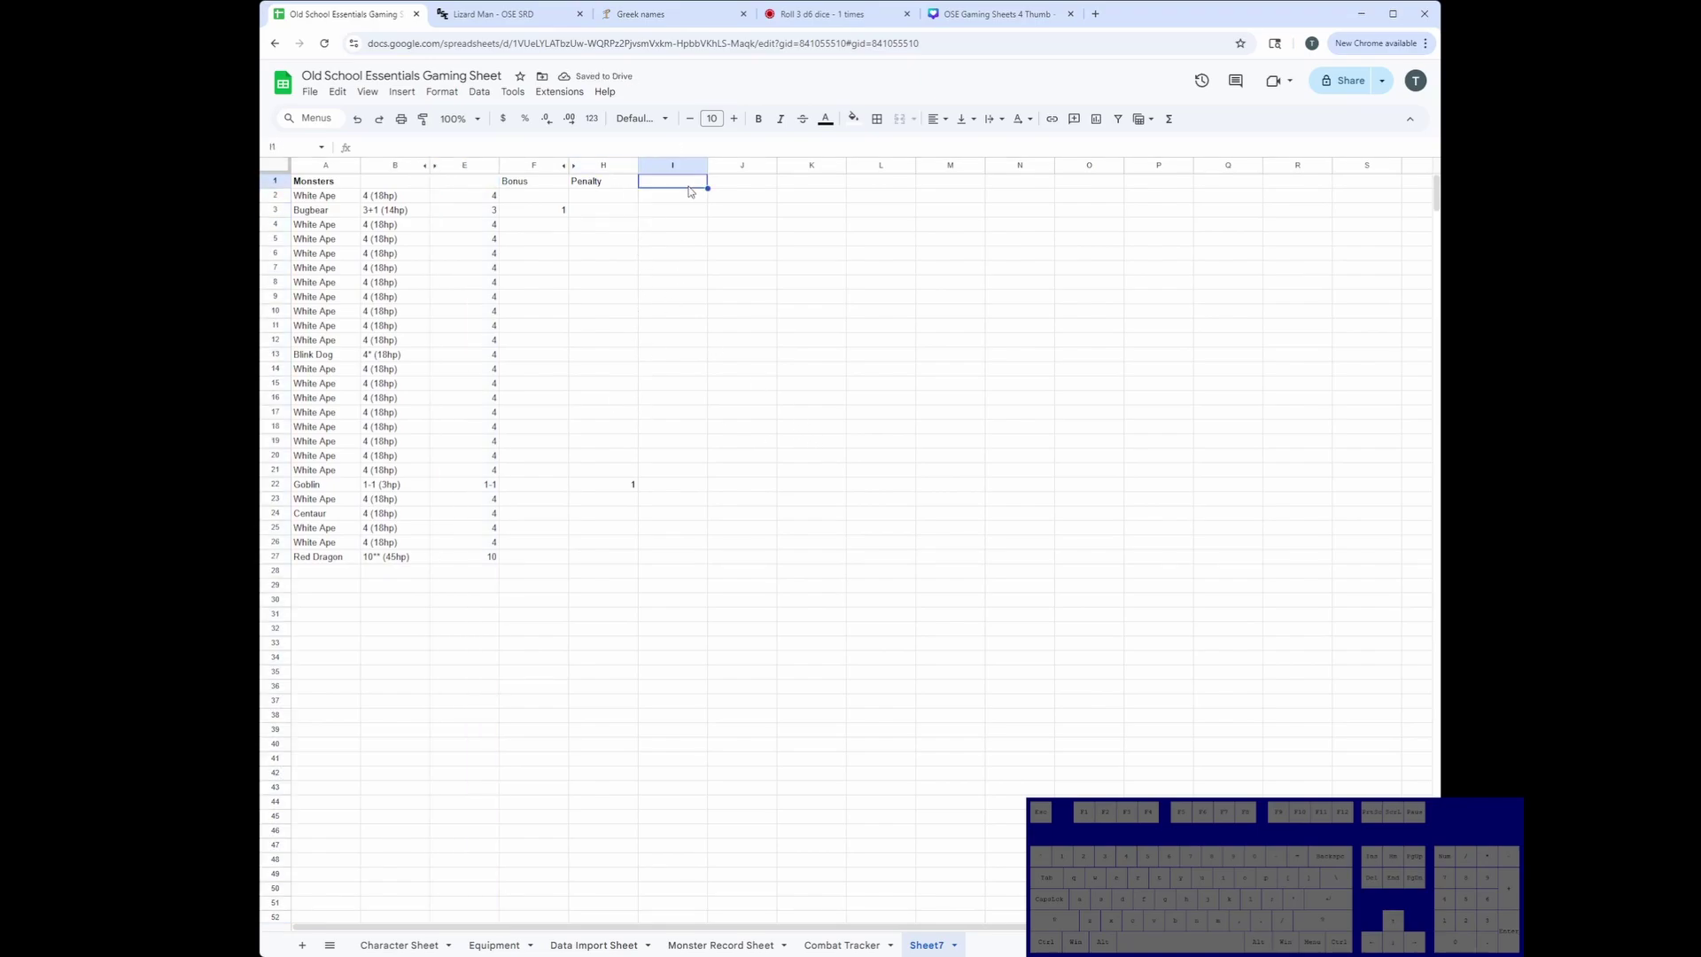
{"action": "type", "text": "HP"}
{"action": "key", "text": "Return"}
In I2, begin a formula that multiplies RANDBETWEEN(1,8) by the dice count in E2.
{"action": "type", "text": "=rand"}
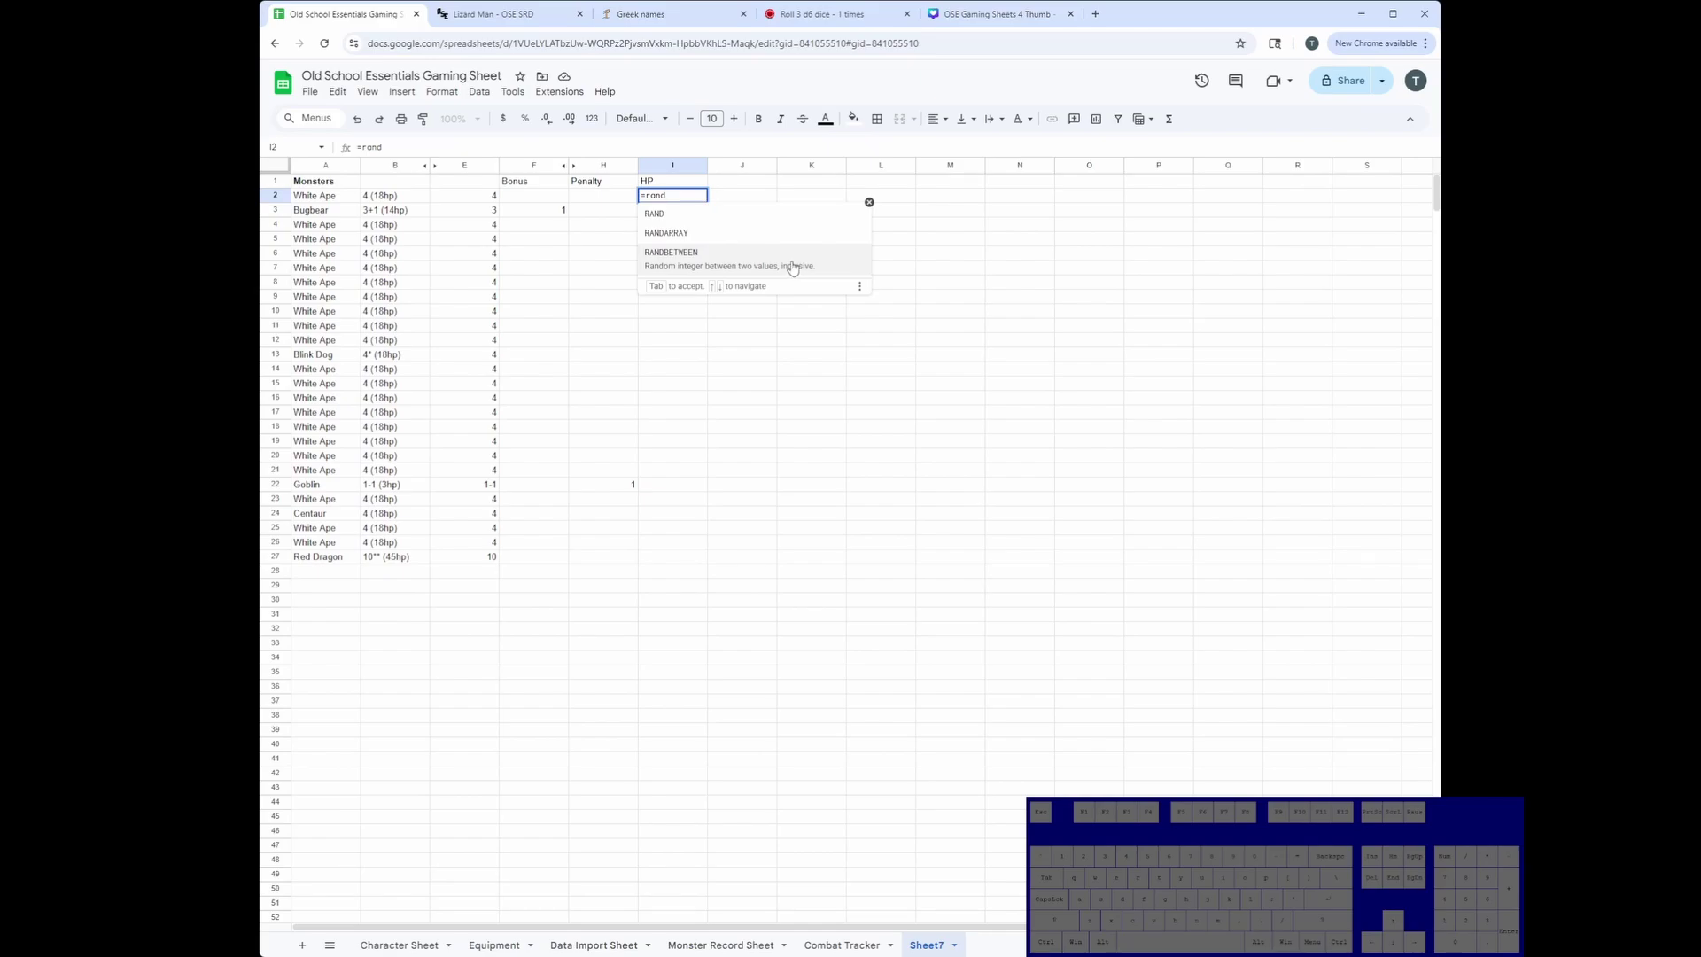
{"action": "left_click", "coordinate": [793, 267]}
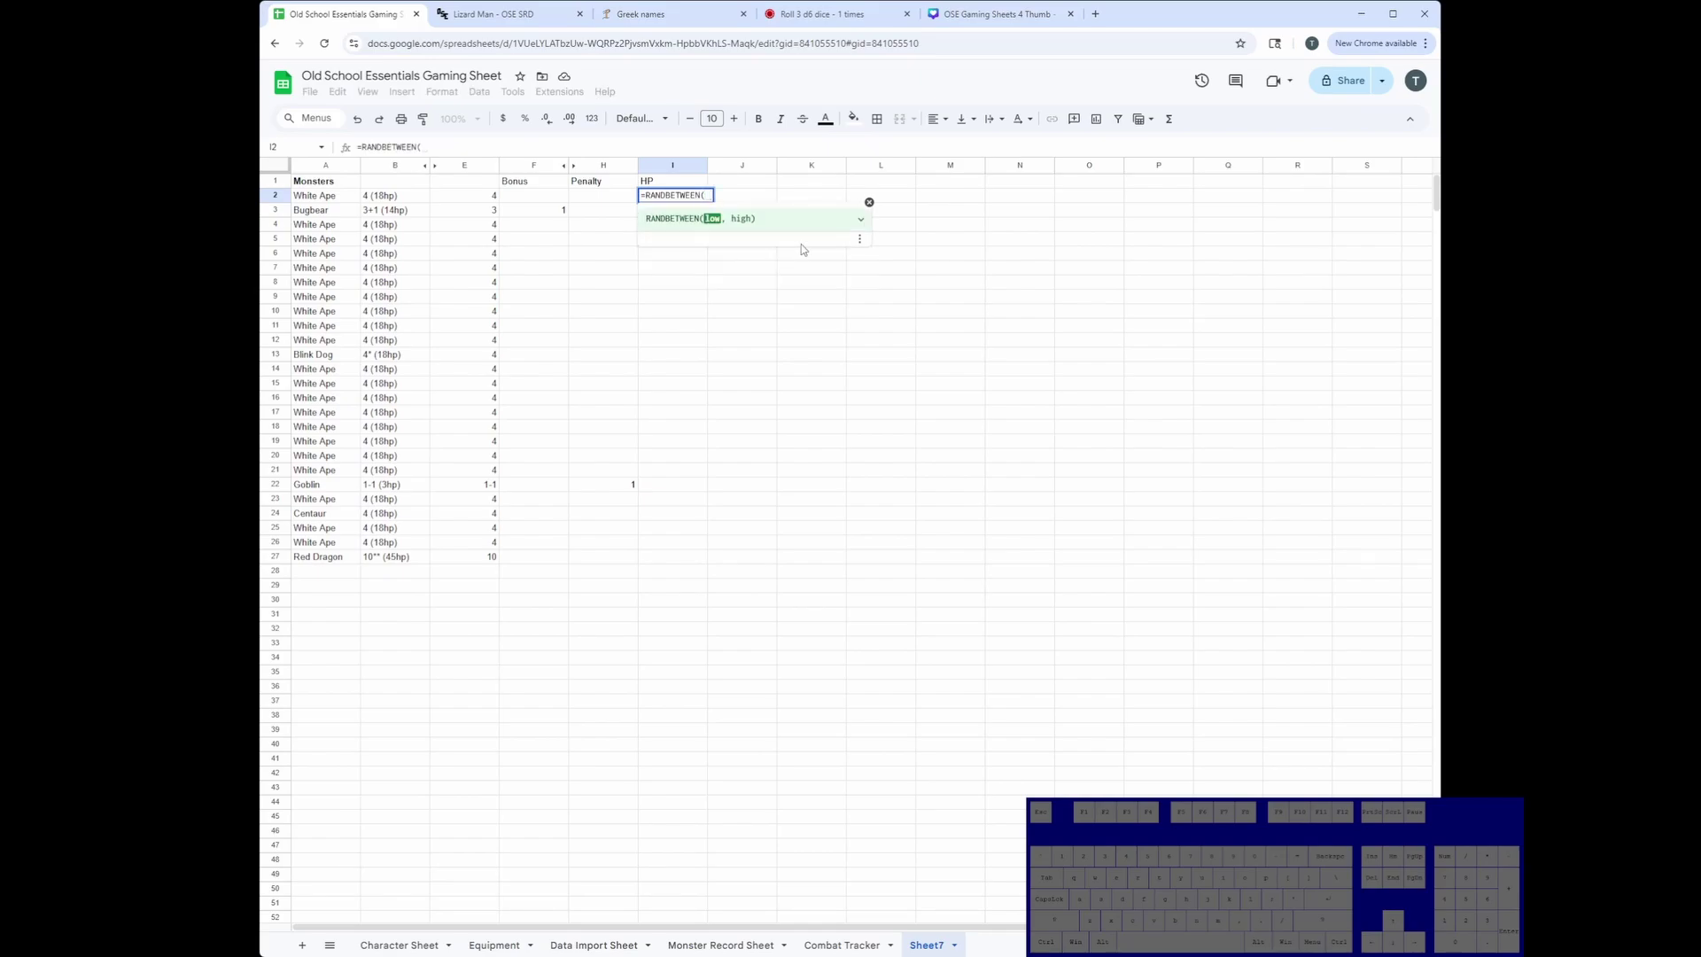
{"action": "type", "text": "0"}
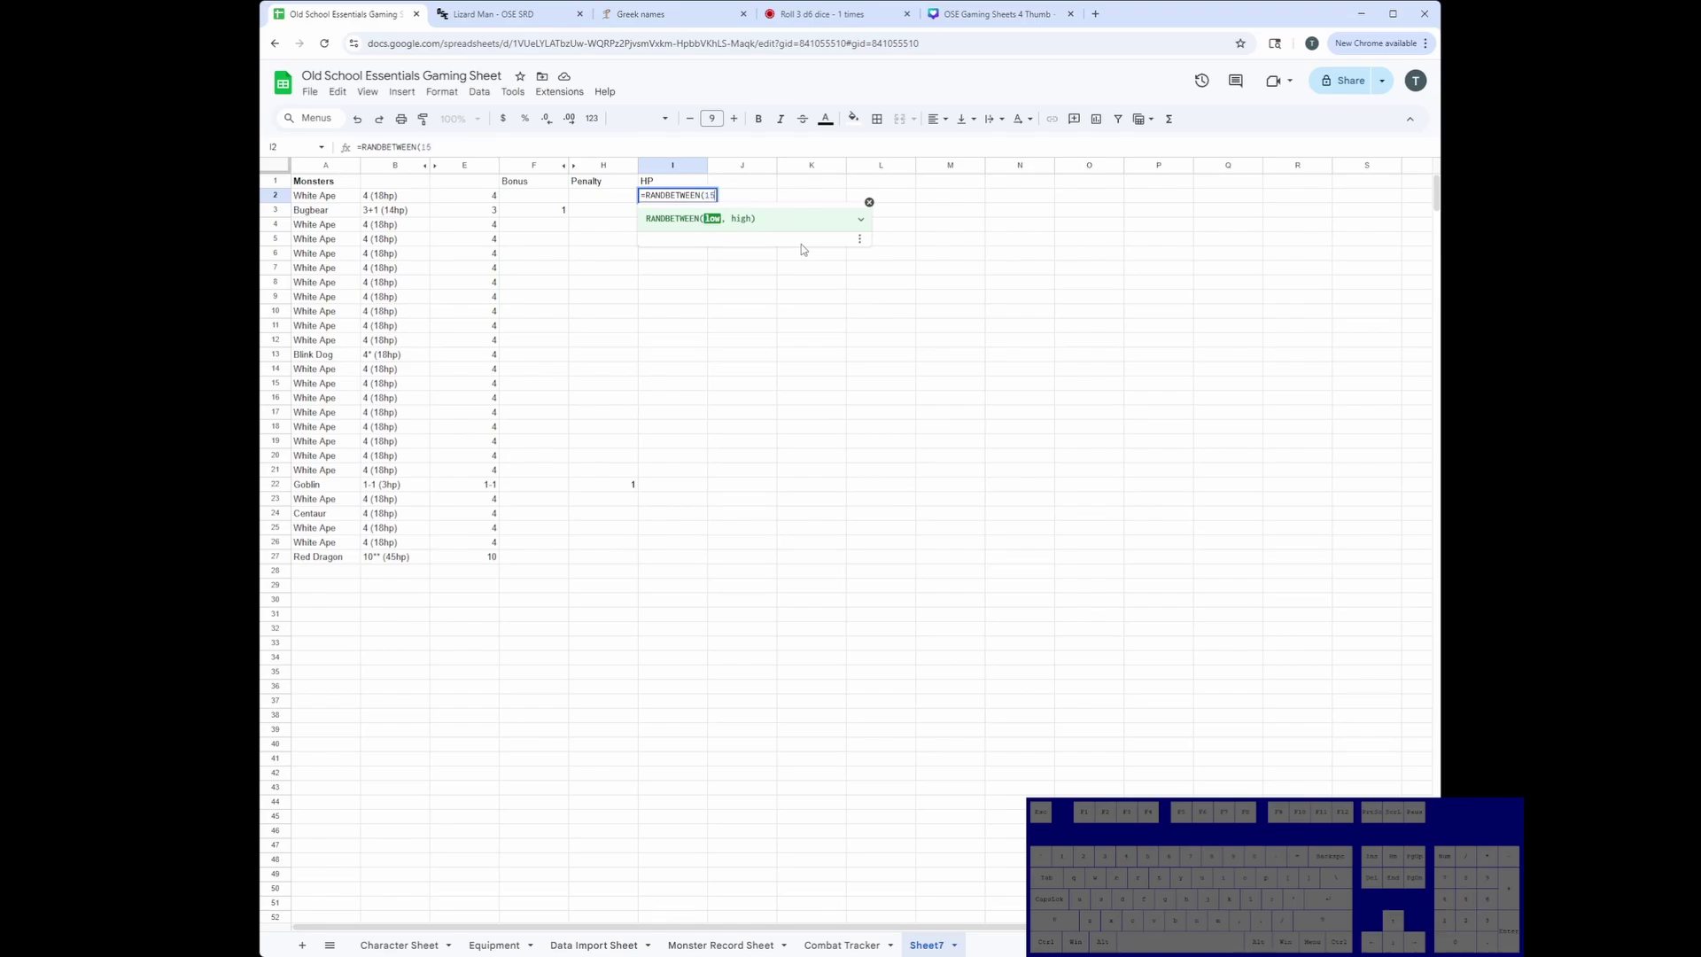
{"action": "key", "text": "BackSpace"}
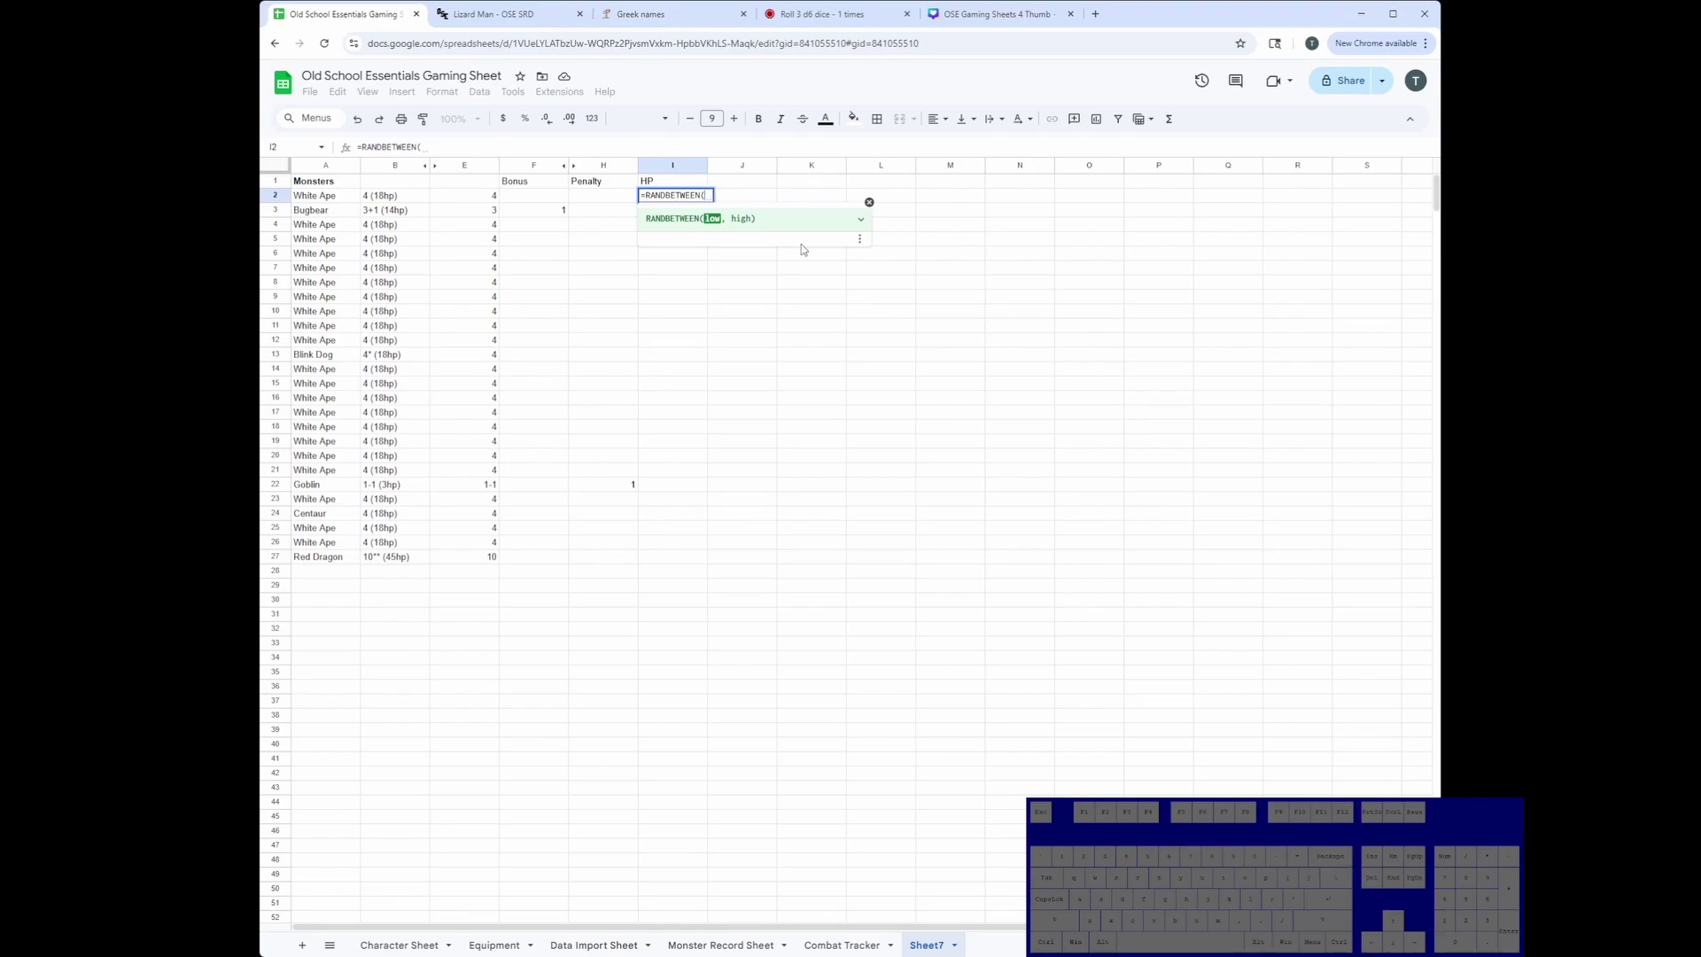
{"action": "type", "text": "1"}
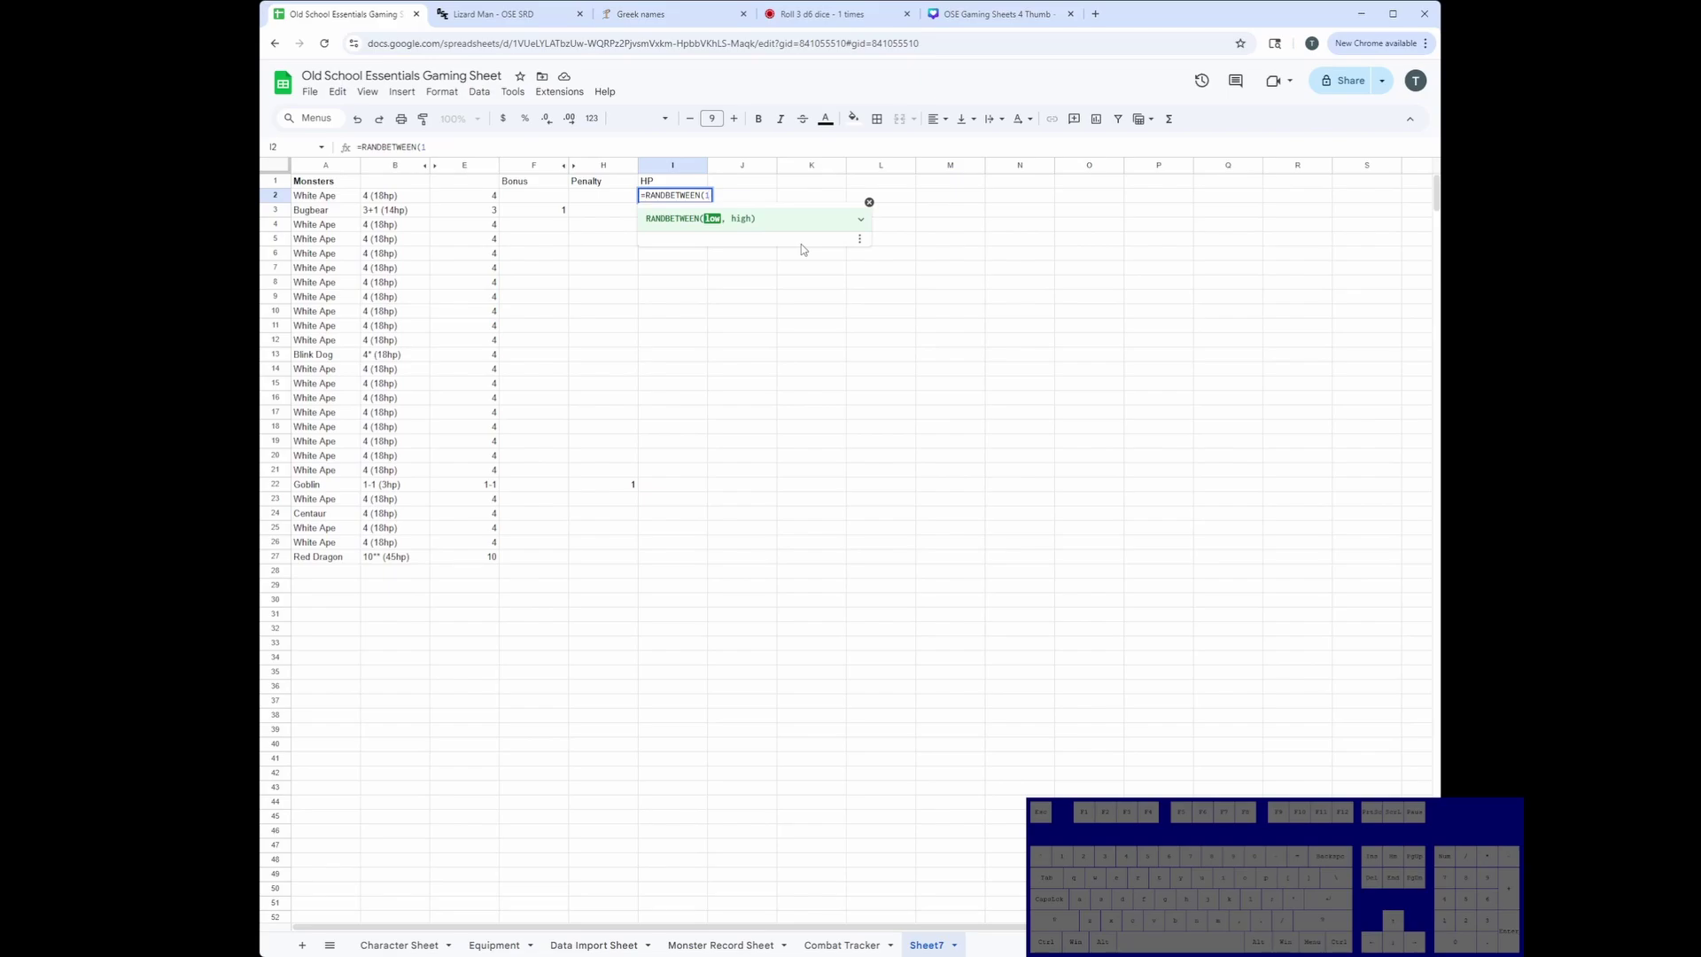
{"action": "type", "text": ","}
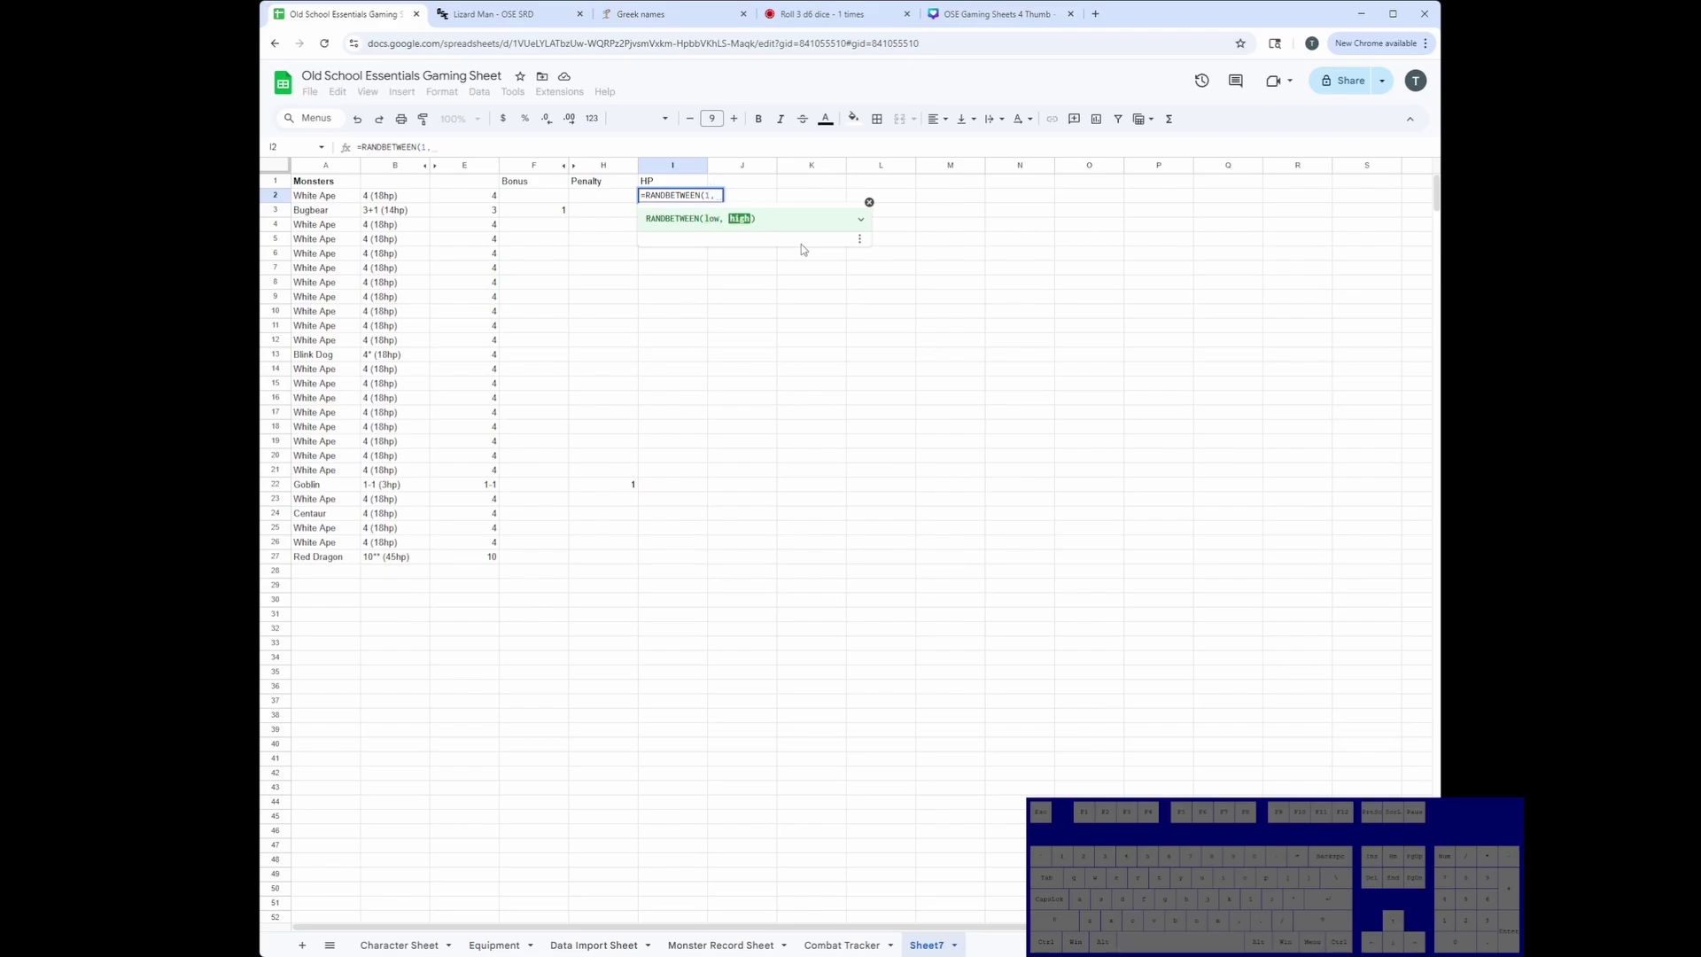
{"action": "type", "text": "8"}
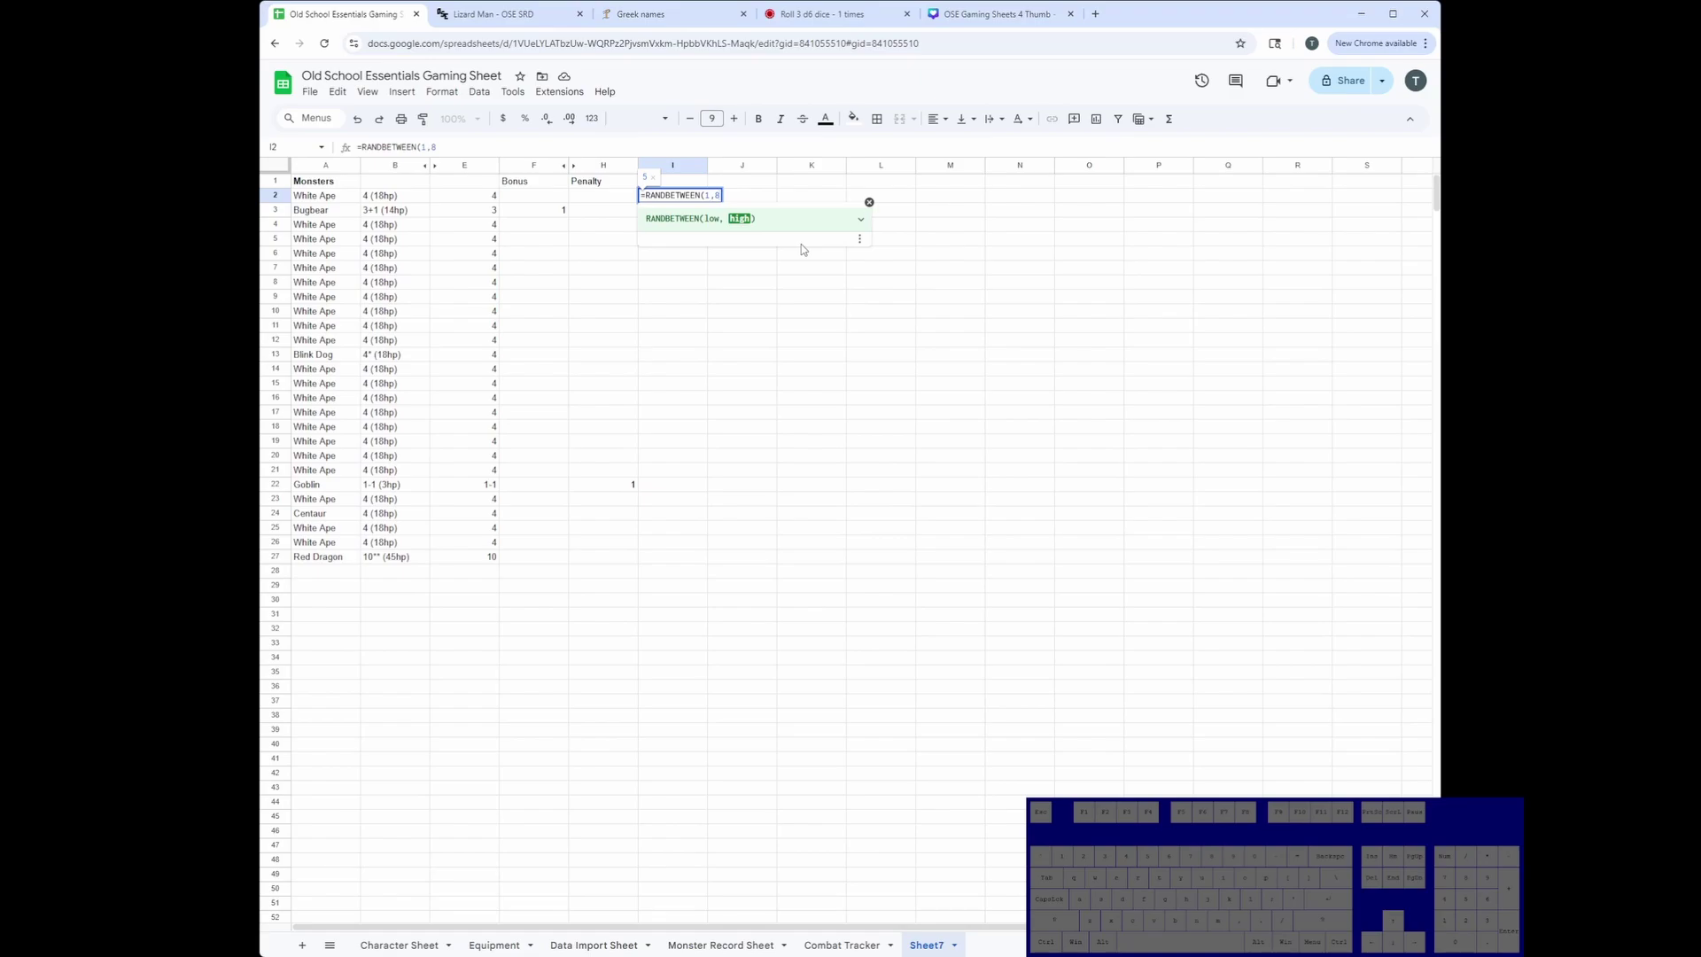
{"action": "type", "text": ")"}
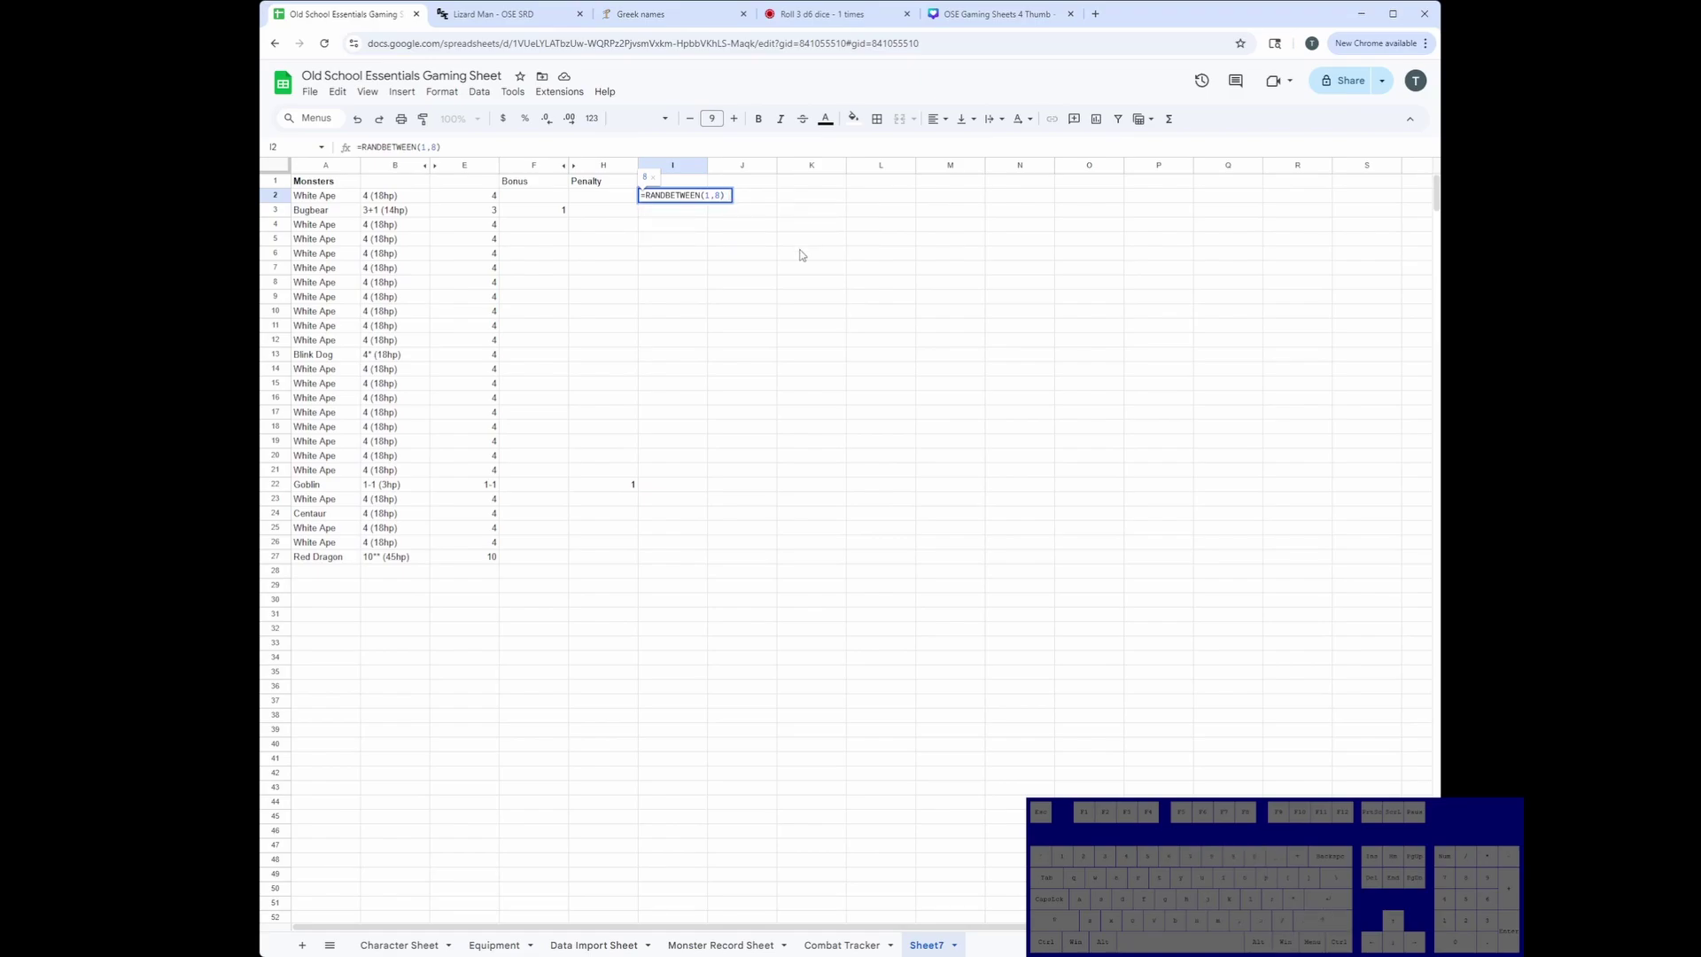
{"action": "type", "text": " *"}
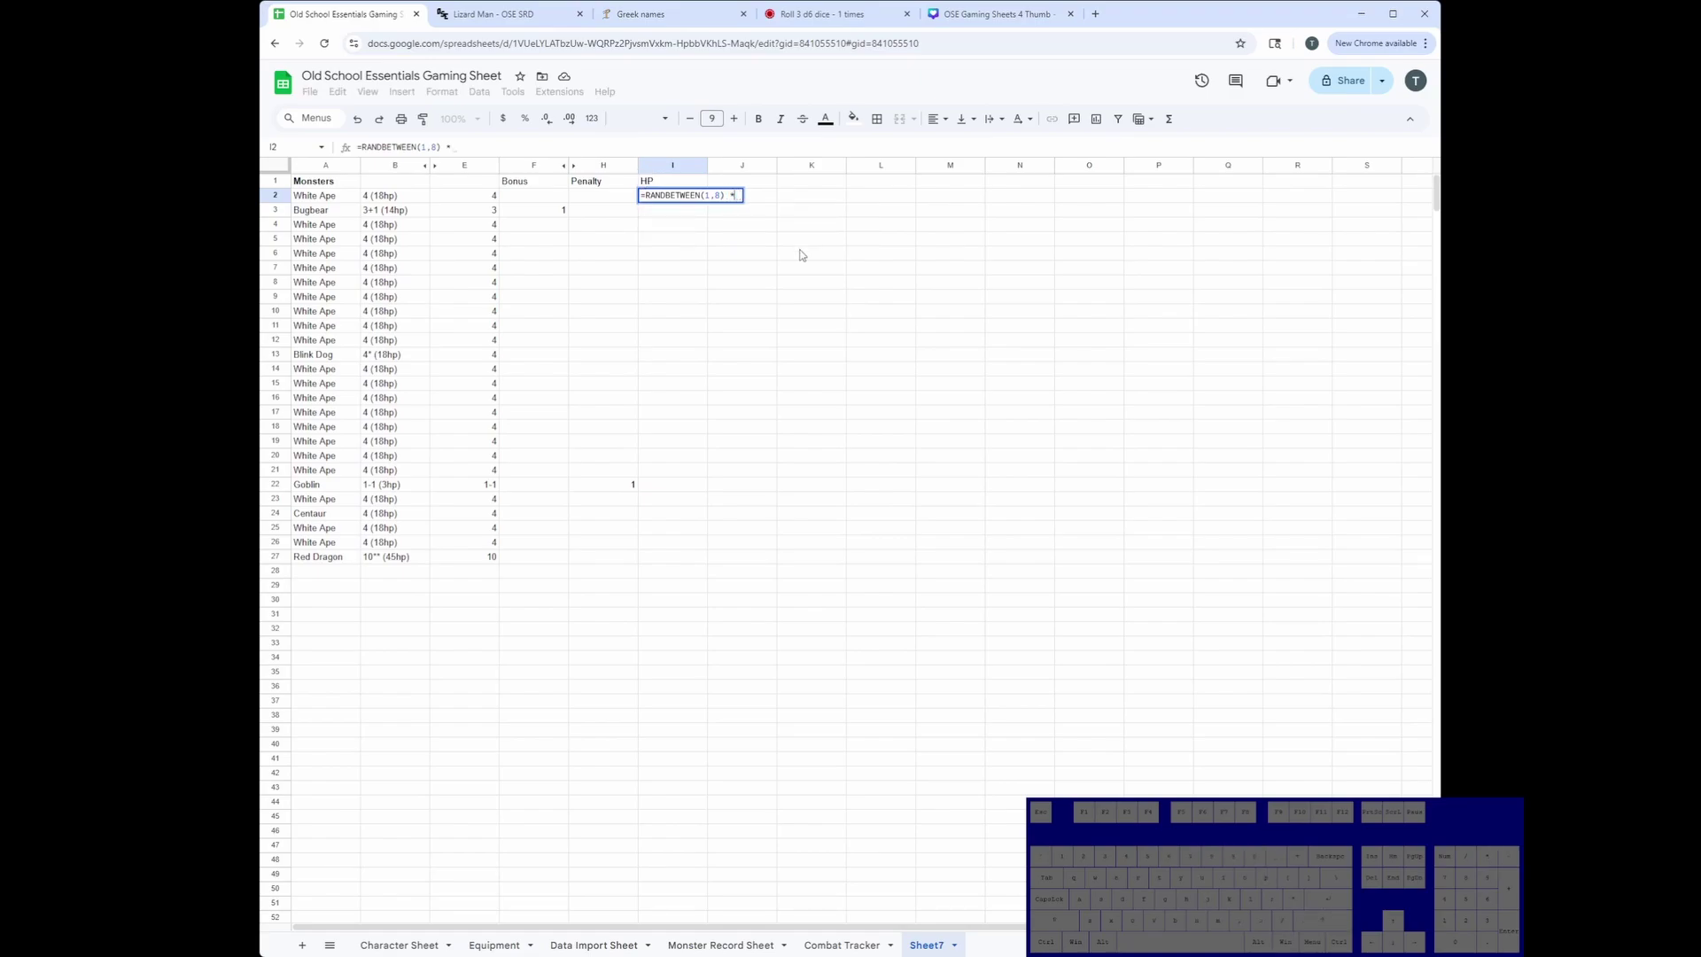
{"action": "left_click", "coordinate": [469, 200]}
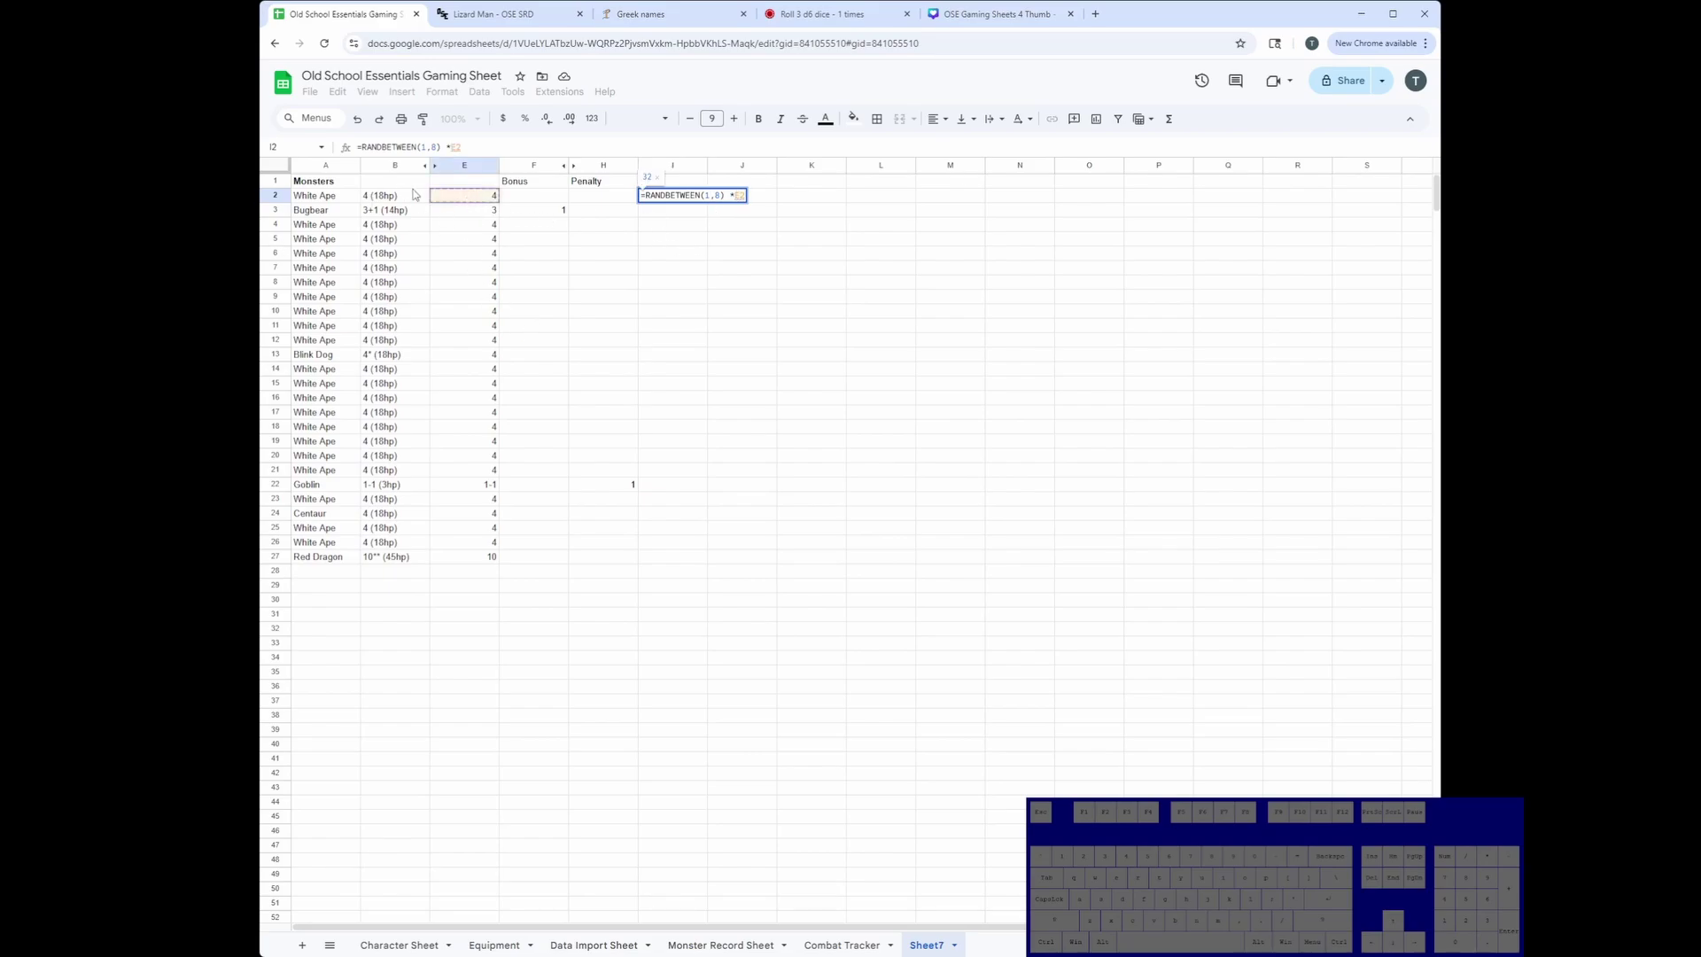
Complete the I2 formula as =(RANDBETWEEN(1,8) *E2) +F2 -H2 to add the bonus and subtract the penalty.
{"action": "type", "text": ","}
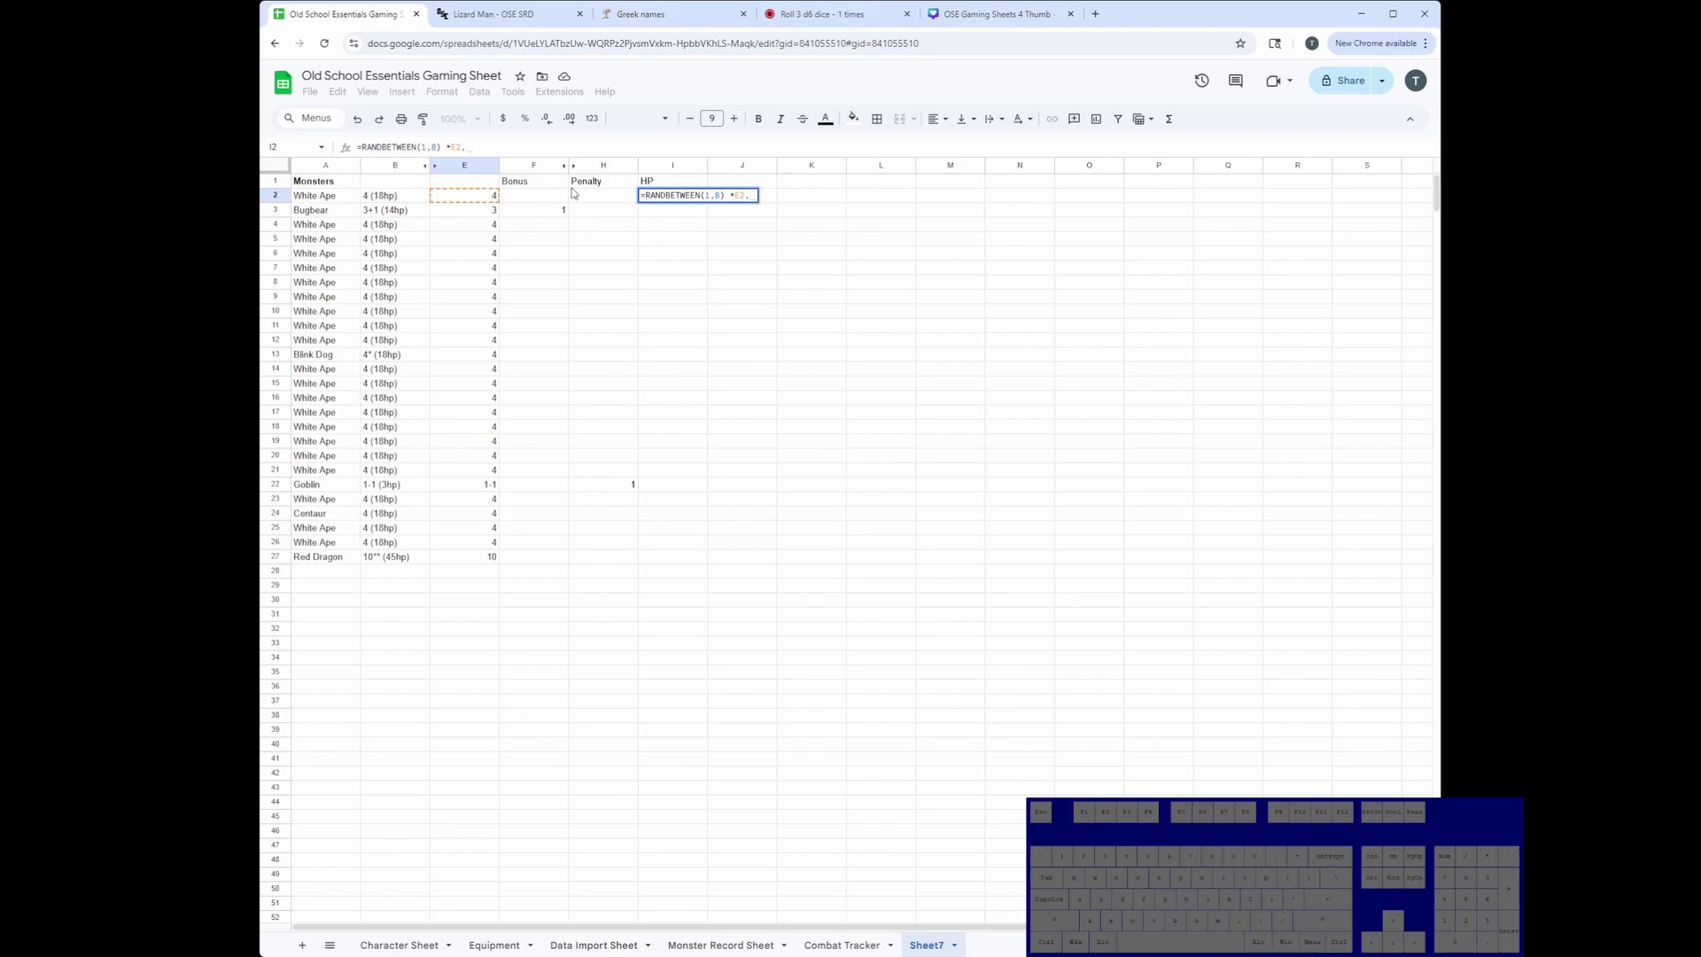
{"action": "type", "text": "+"}
{"action": "left_click", "coordinate": [545, 201]}
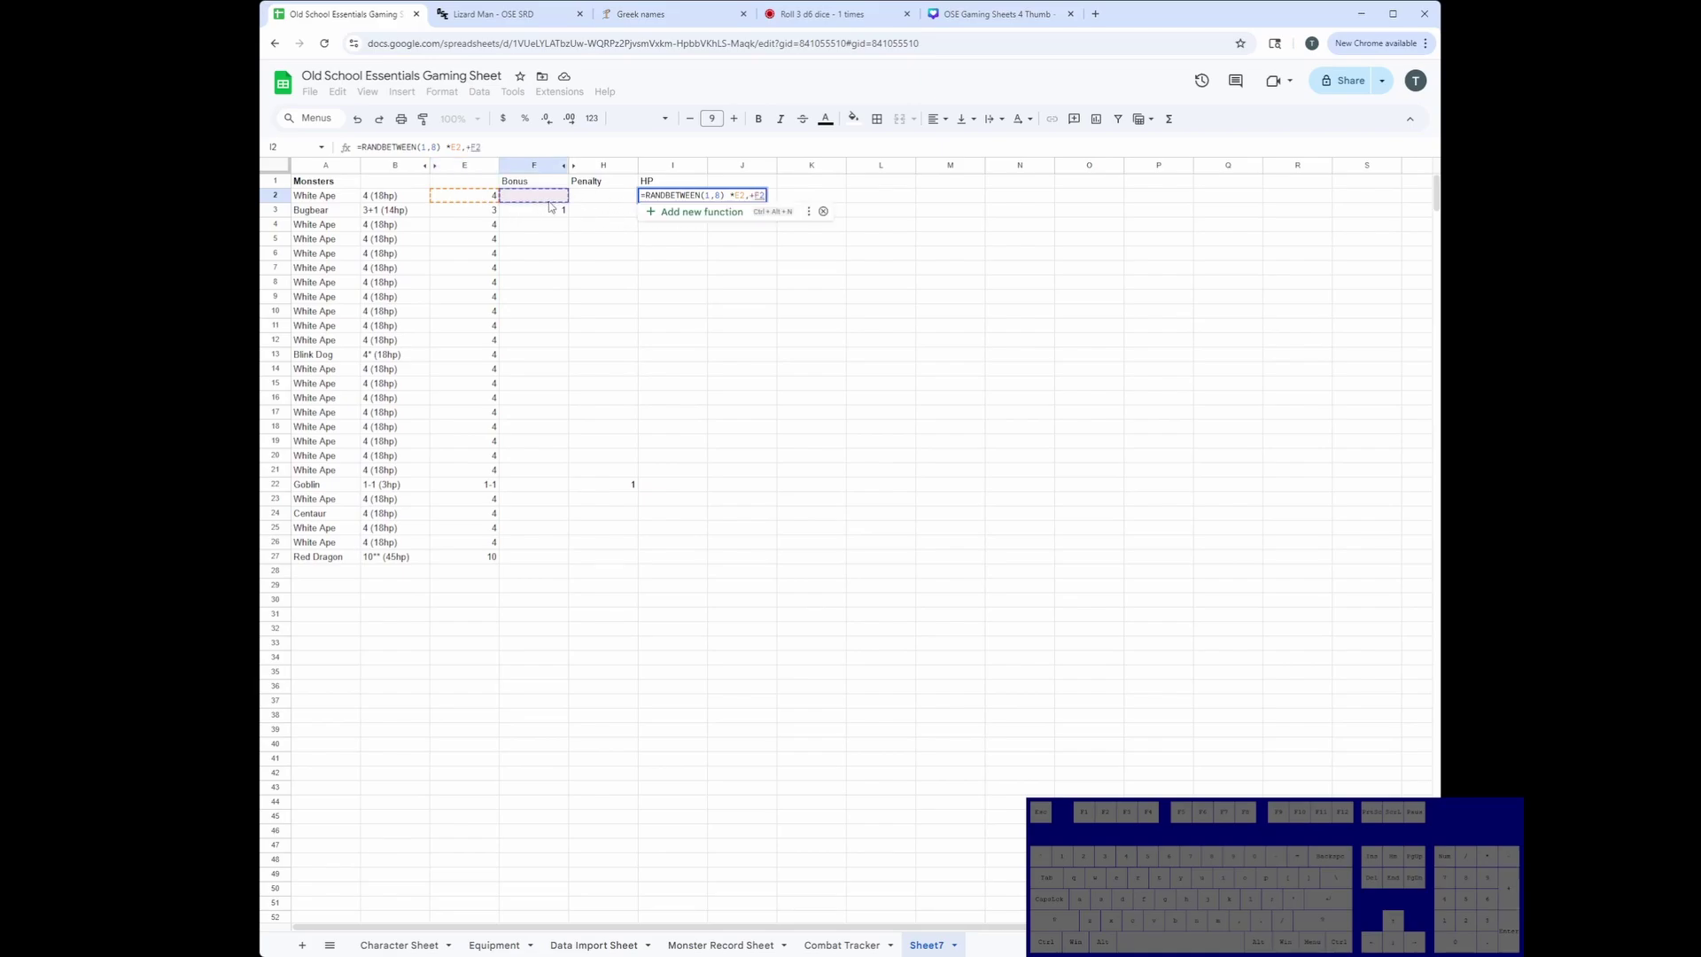
{"action": "type", "text": ",-"}
{"action": "key", "text": "Page_Down"}
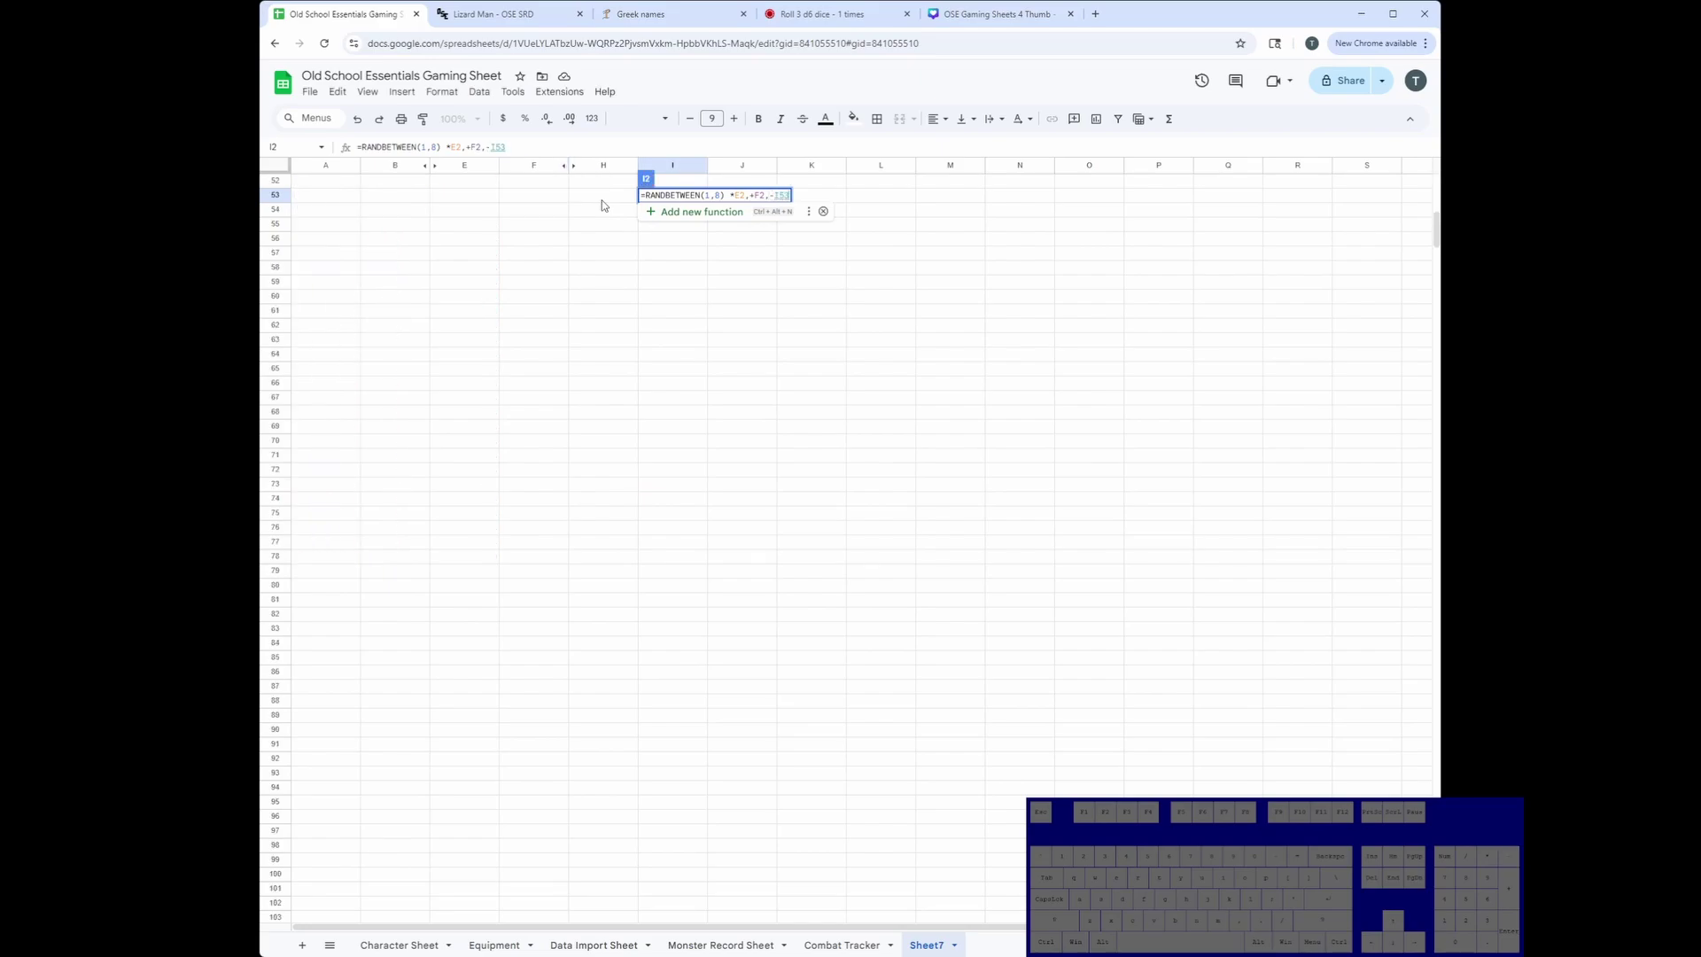
{"action": "key", "text": "Page_Up"}
{"action": "key", "text": "Left"}
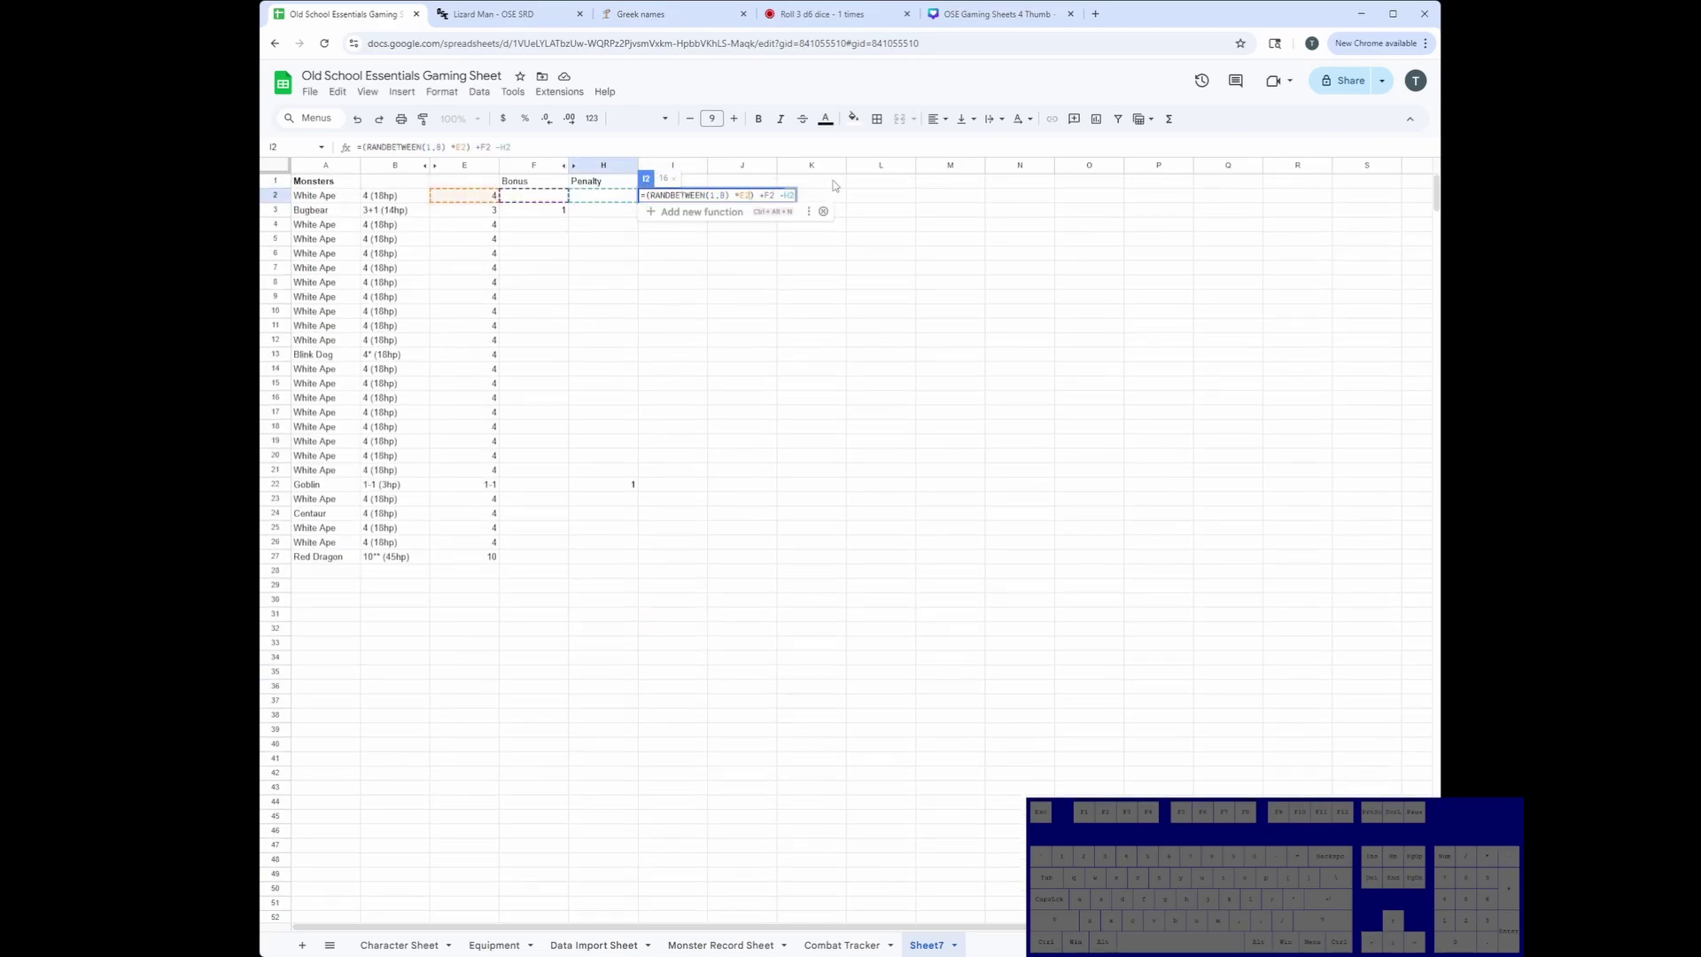
{"action": "key", "text": "Left"}
{"action": "key", "text": "Left"}
{"action": "key", "text": "Left"}
{"action": "key", "text": "Left"}
{"action": "key", "text": "Left"}
{"action": "key", "text": "Left"}
{"action": "key", "text": "Left"}
{"action": "key", "text": "Left"}
{"action": "key", "text": "Left"}
{"action": "key", "text": "Left"}
{"action": "key", "text": "Left"}
{"action": "key", "text": "Left"}
{"action": "key", "text": "Left"}
{"action": "key", "text": "Left"}
{"action": "key", "text": "Left"}
{"action": "key", "text": "Left"}
{"action": "key", "text": "Left"}
{"action": "key", "text": "Left"}
{"action": "key", "text": "Left"}
{"action": "key", "text": "Left"}
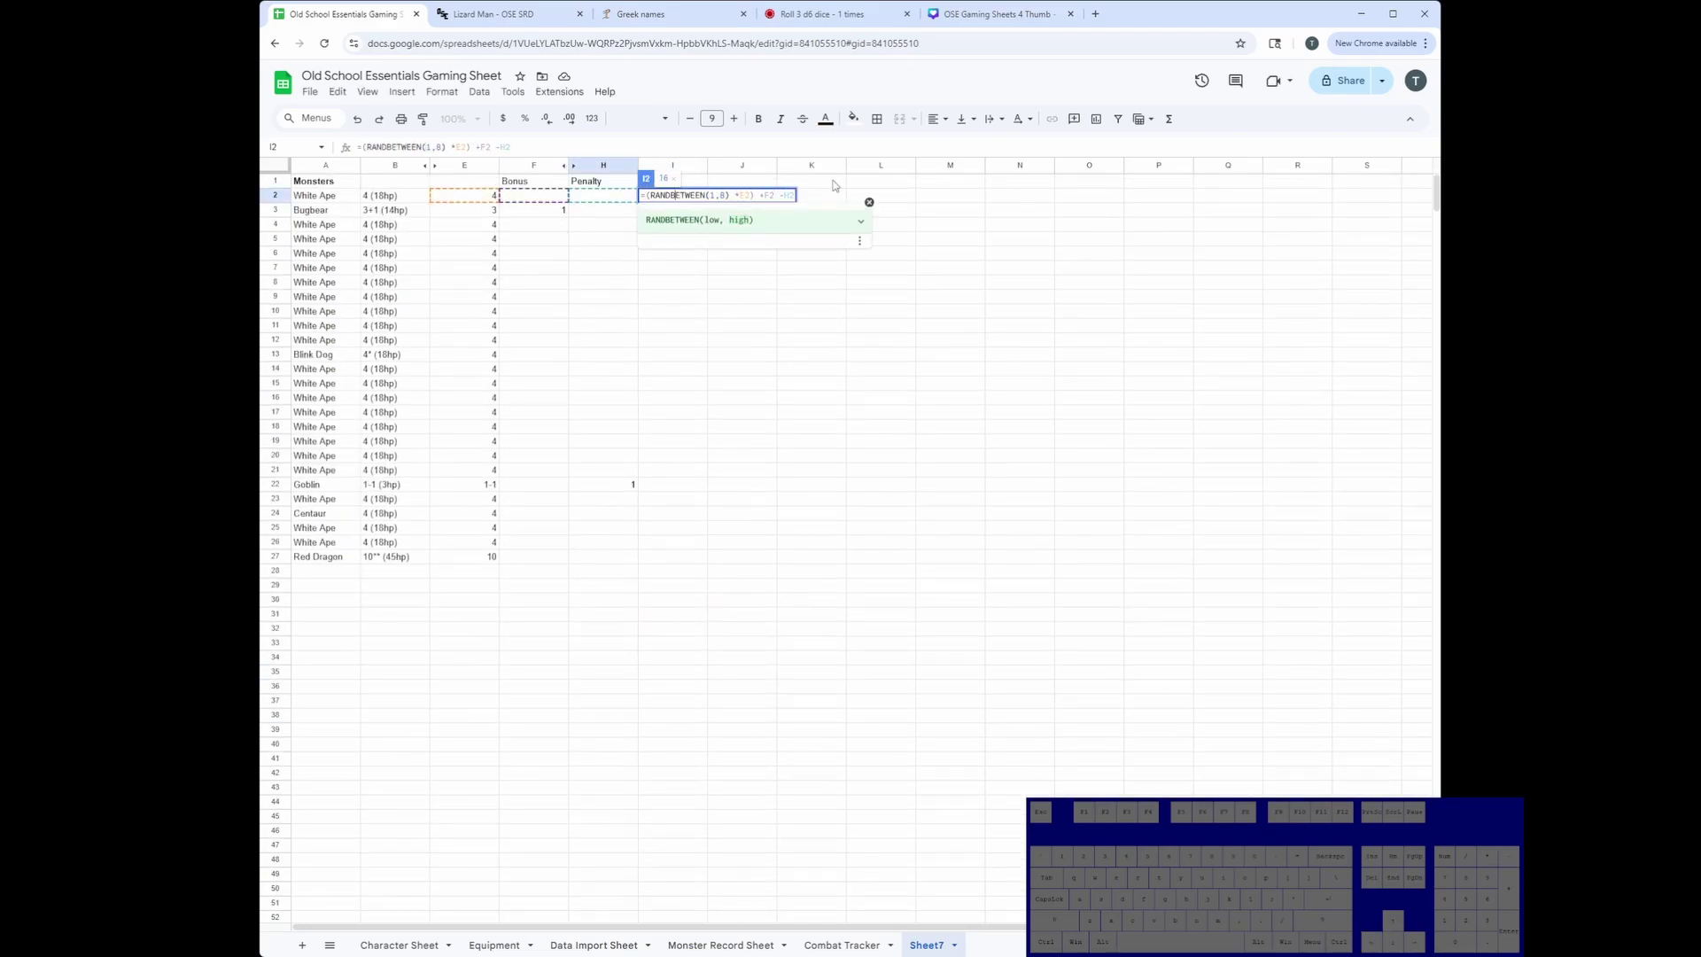
{"action": "key", "text": "Right"}
{"action": "key", "text": "Right"}
{"action": "key", "text": "Right"}
{"action": "key", "text": "Right"}
{"action": "key", "text": "Right"}
{"action": "key", "text": "Right"}
{"action": "key", "text": "Right"}
{"action": "key", "text": "Right"}
{"action": "key", "text": "Right"}
{"action": "key", "text": "Right"}
{"action": "key", "text": "Right"}
{"action": "key", "text": "Right"}
{"action": "key", "text": "Right"}
{"action": "key", "text": "Right"}
{"action": "key", "text": "Right"}
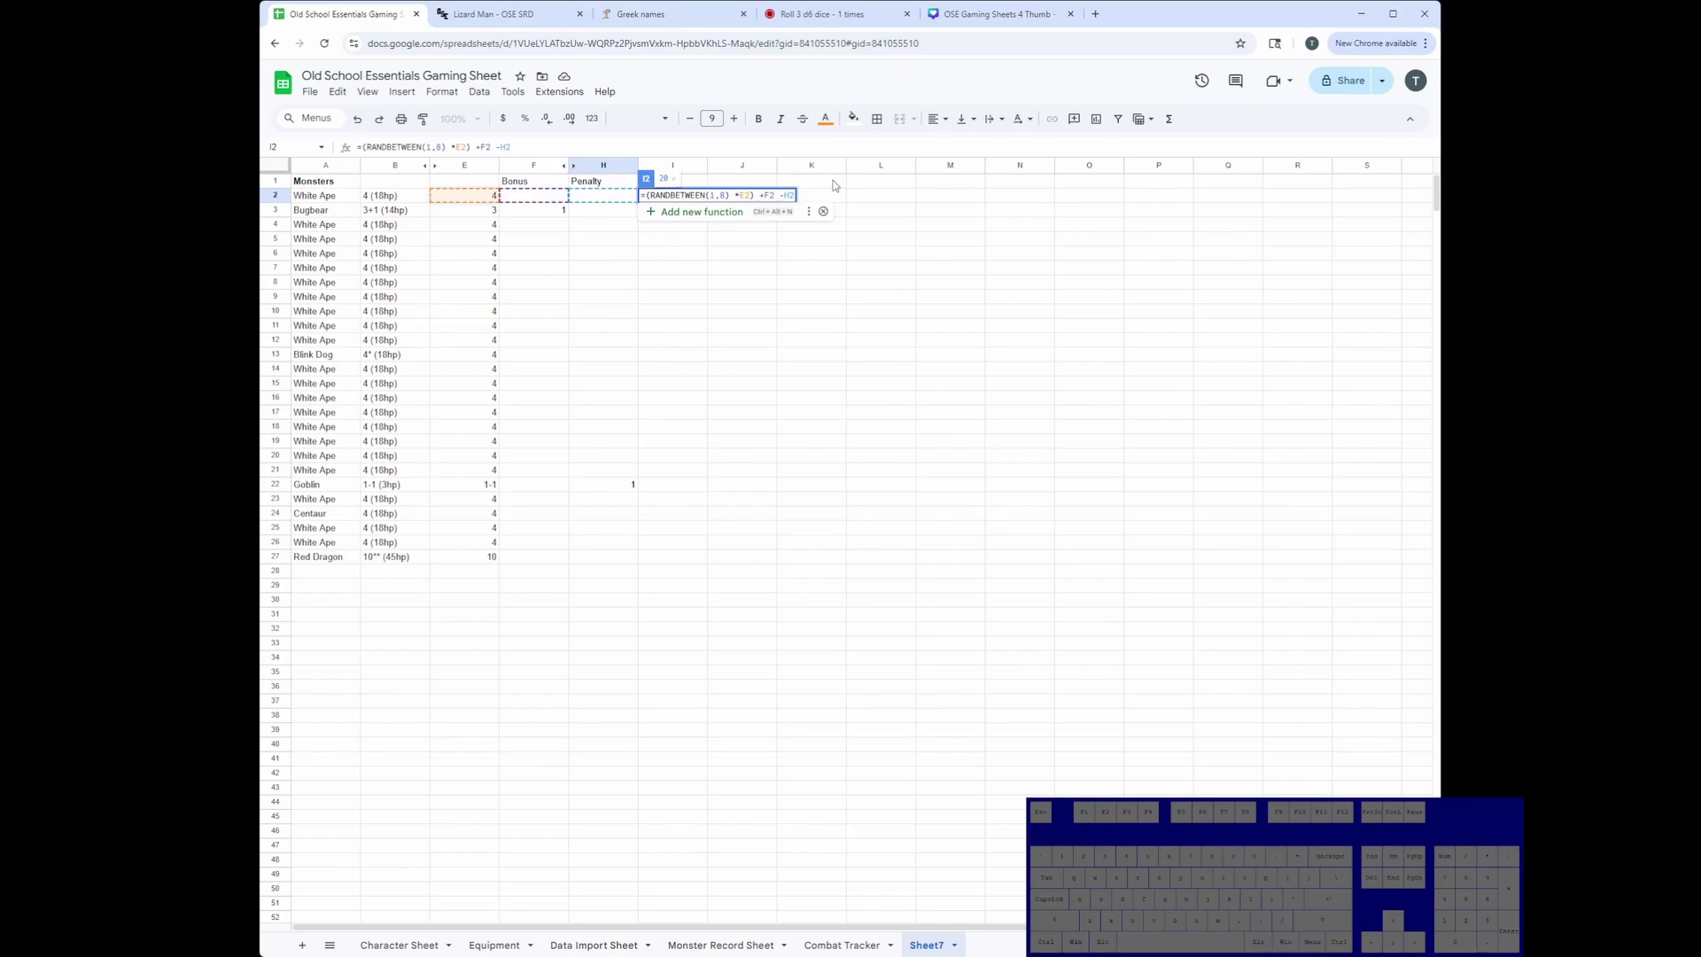
{"action": "key", "text": "Right"}
{"action": "key", "text": "Right"}
{"action": "key", "text": "Right"}
{"action": "key", "text": "Right"}
{"action": "key", "text": "Right"}
{"action": "key", "text": "Right"}
{"action": "key", "text": "Return"}
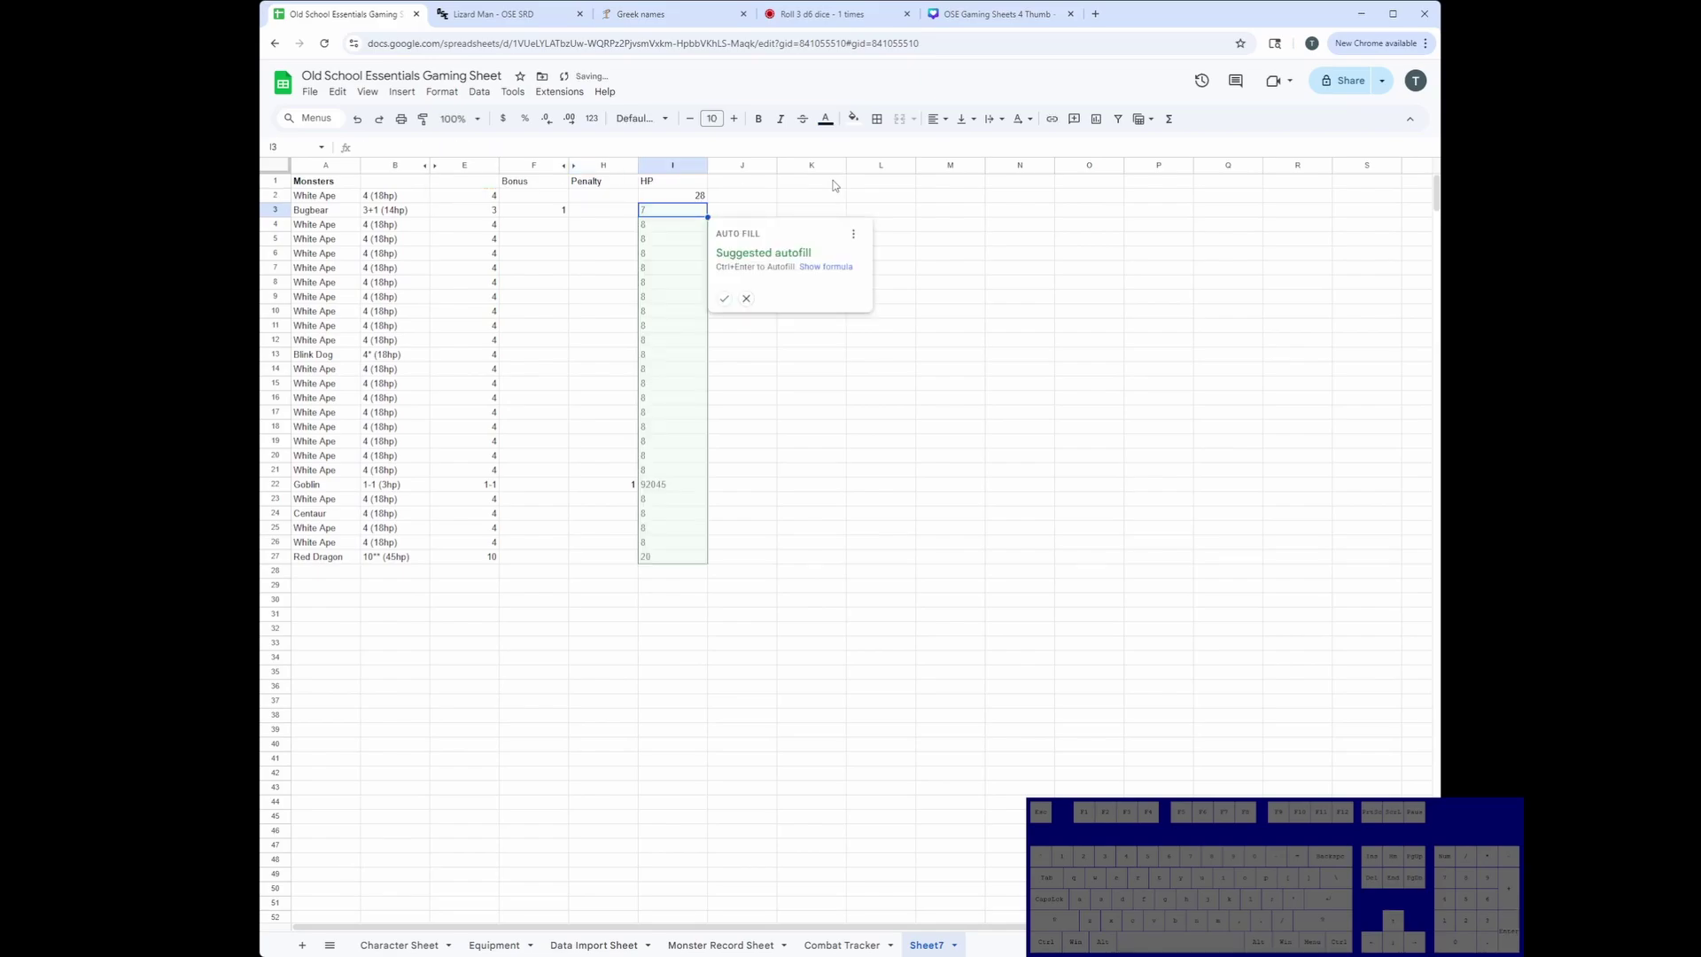
Copy the HP formula in I2 down through I27.
{"action": "left_click", "coordinate": [458, 487]}
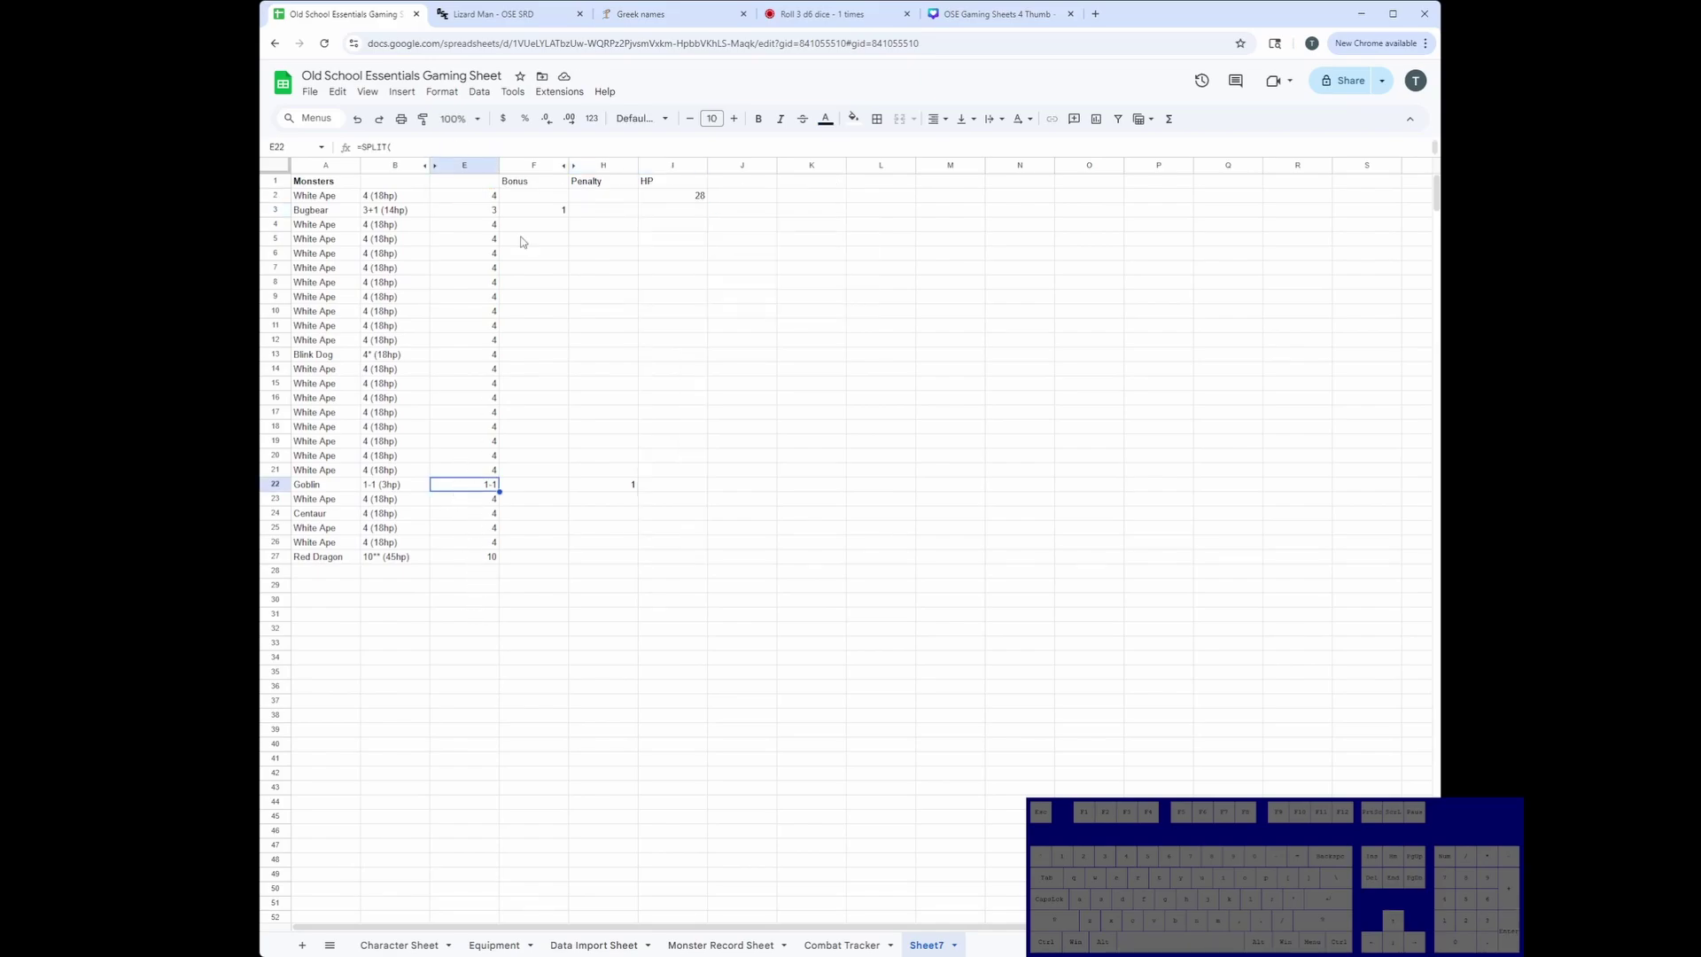
{"action": "left_click", "coordinate": [624, 486]}
{"action": "left_click", "coordinate": [681, 201]}
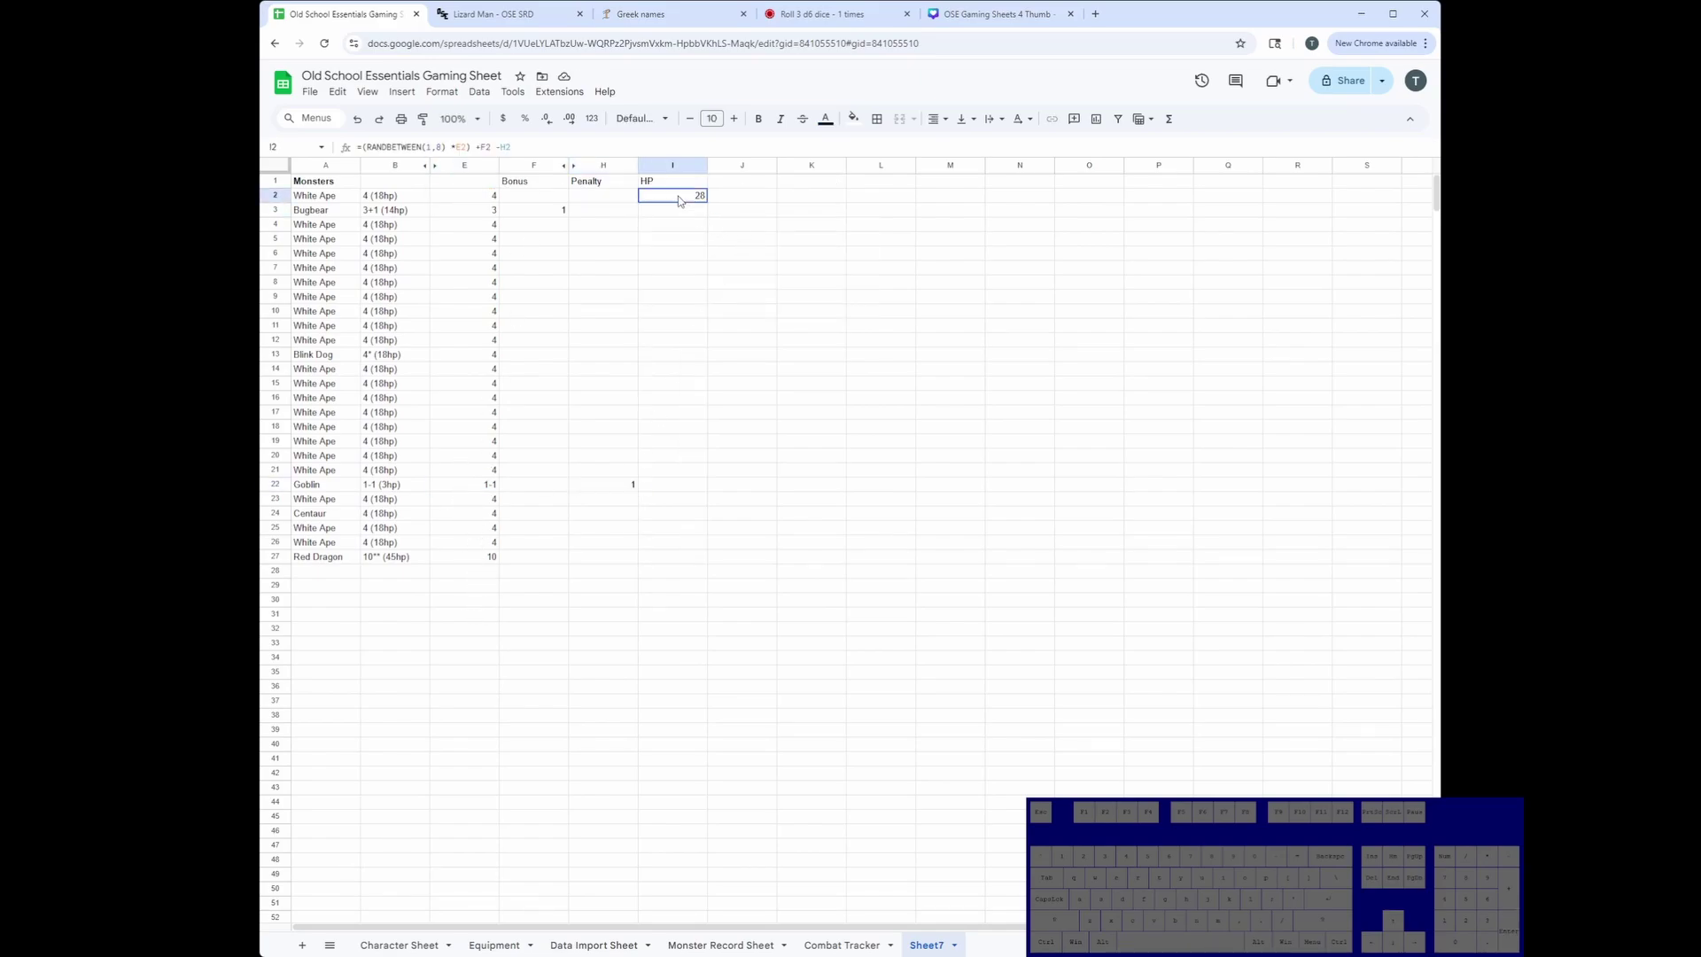
{"action": "key", "text": "ctrl+c"}
{"action": "left_click", "coordinate": [675, 552], "text": "shift"}
{"action": "key", "text": "ctrl+v"}
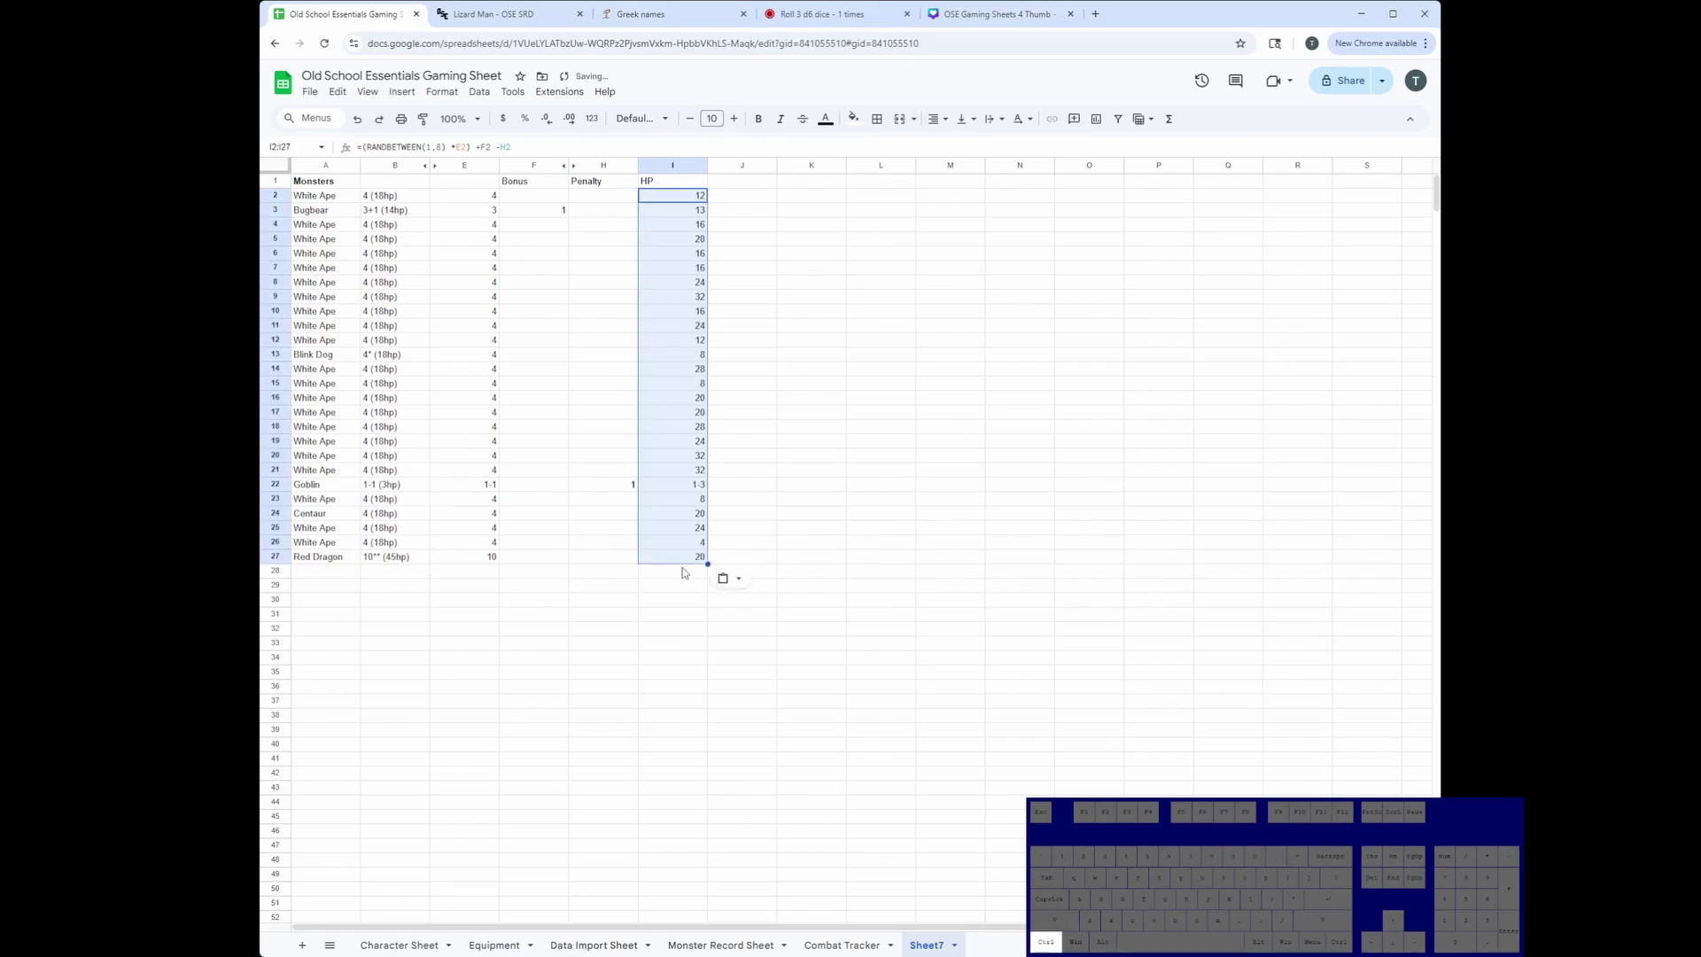
Inspect the Goblin row's HP formula in I22 and the dice and penalty cells it uses, E22 and H22.
{"action": "left_click", "coordinate": [693, 487]}
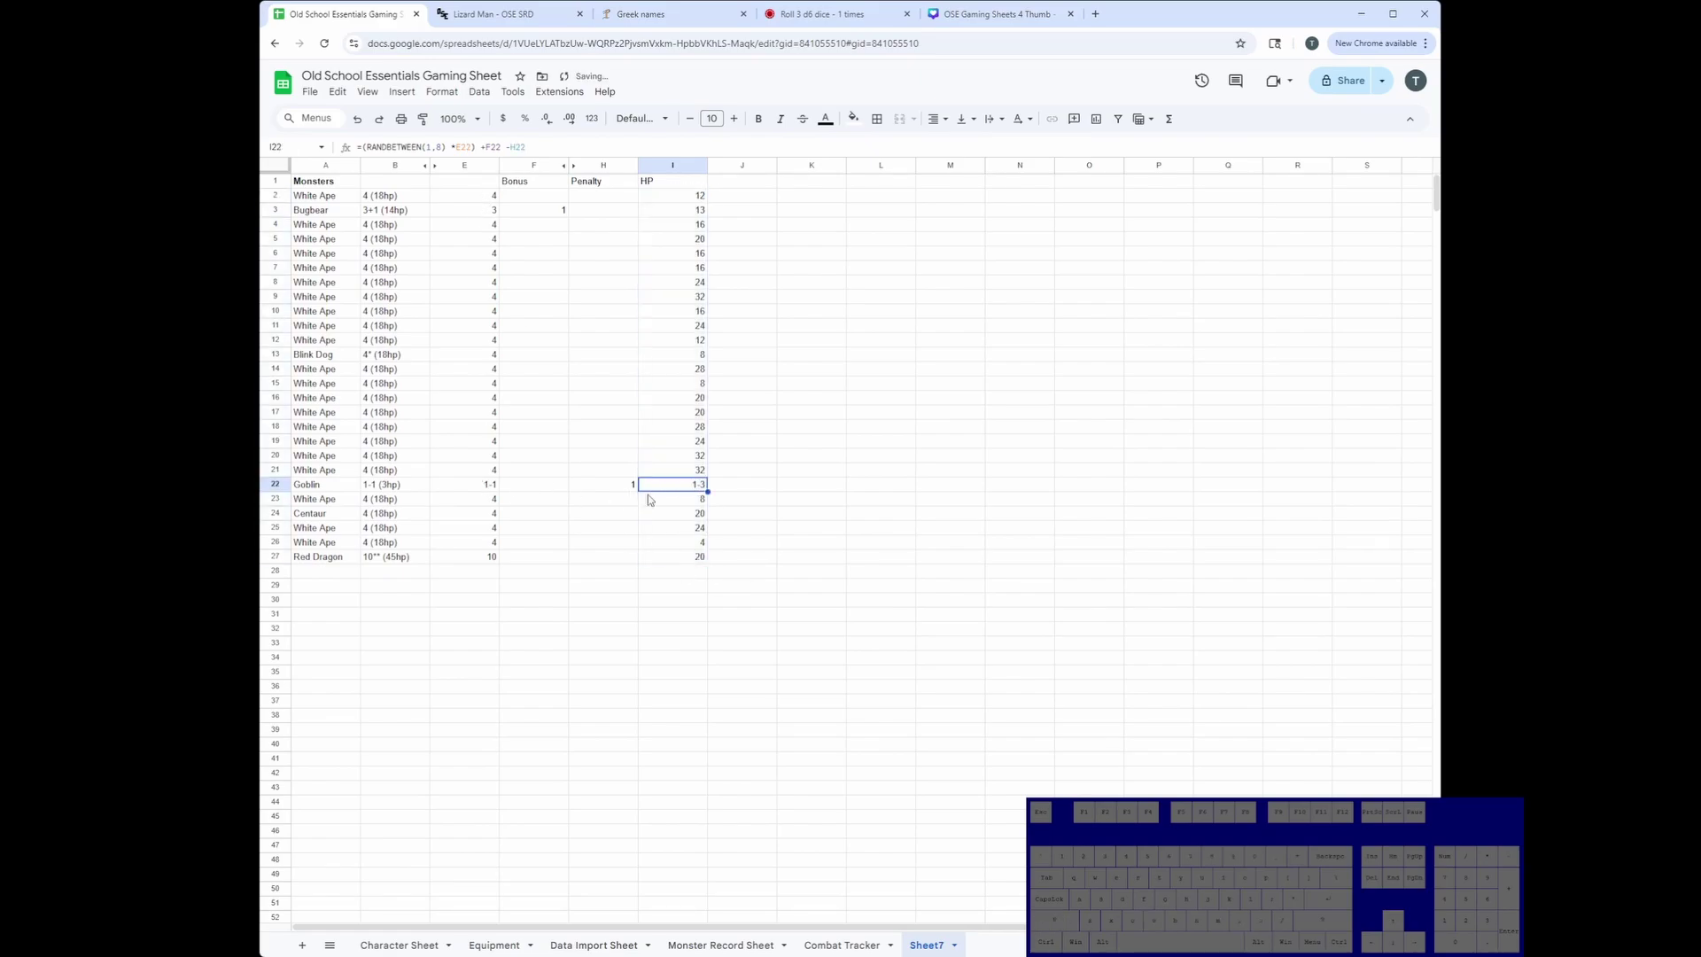
{"action": "left_click", "coordinate": [486, 492]}
{"action": "left_click_drag", "start_coordinate": [673, 486], "coordinate": [716, 488]}
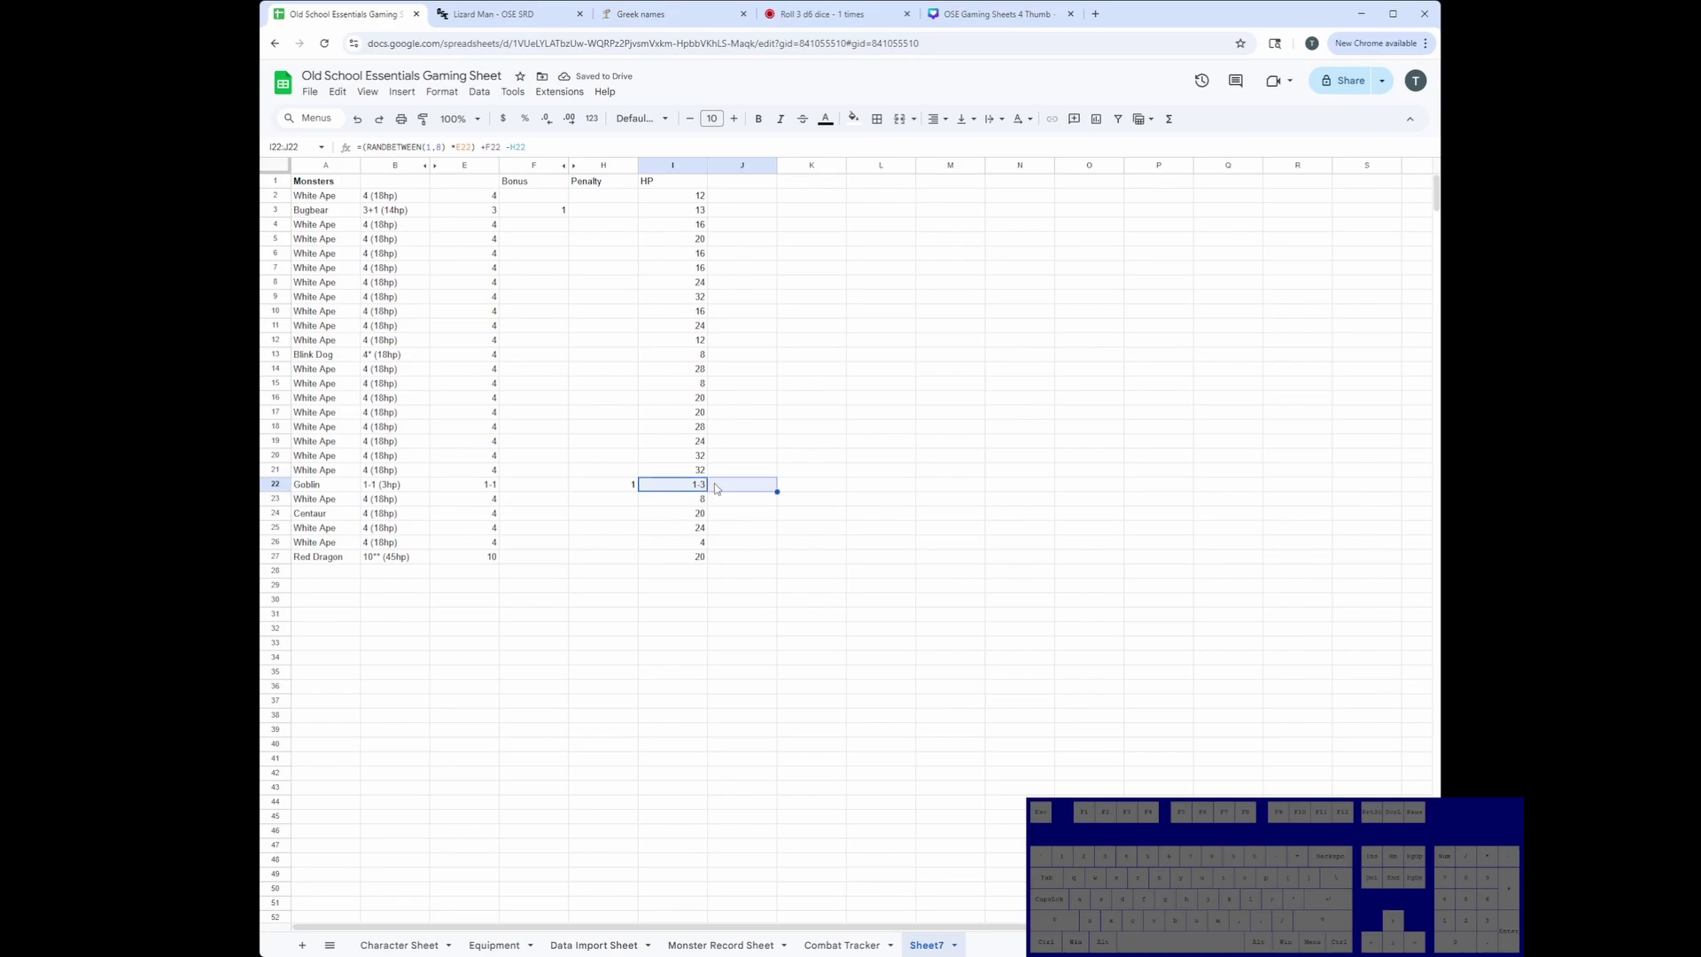
{"action": "left_click", "coordinate": [683, 486]}
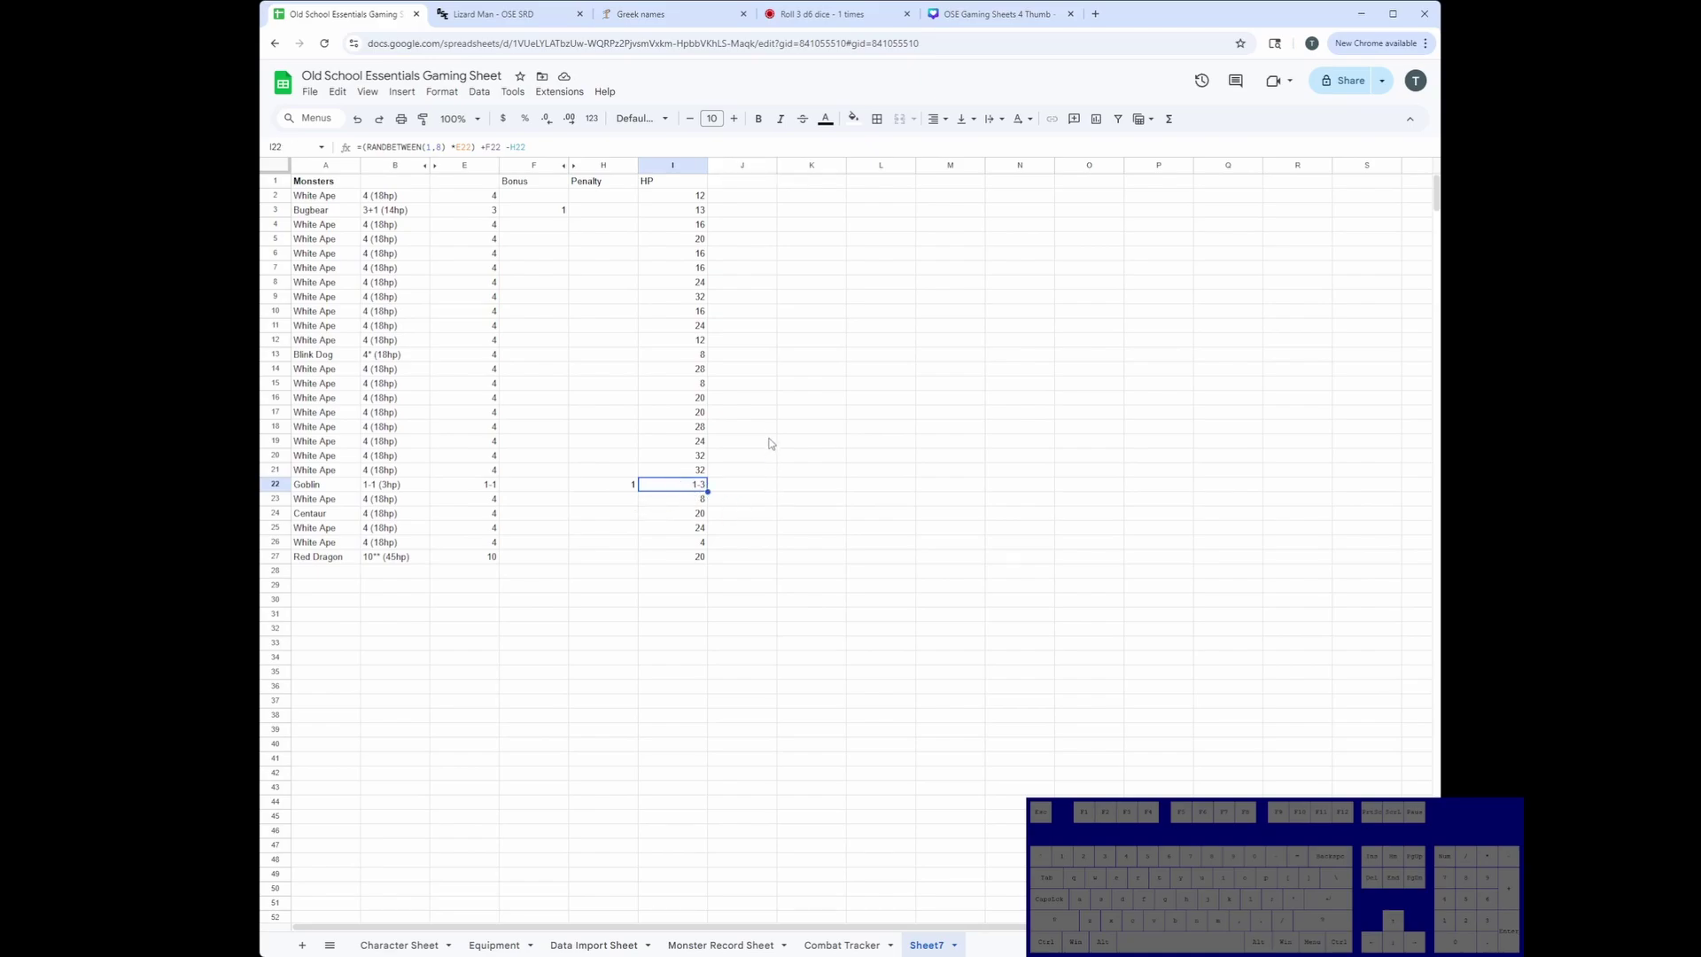
{"action": "left_click", "coordinate": [595, 486]}
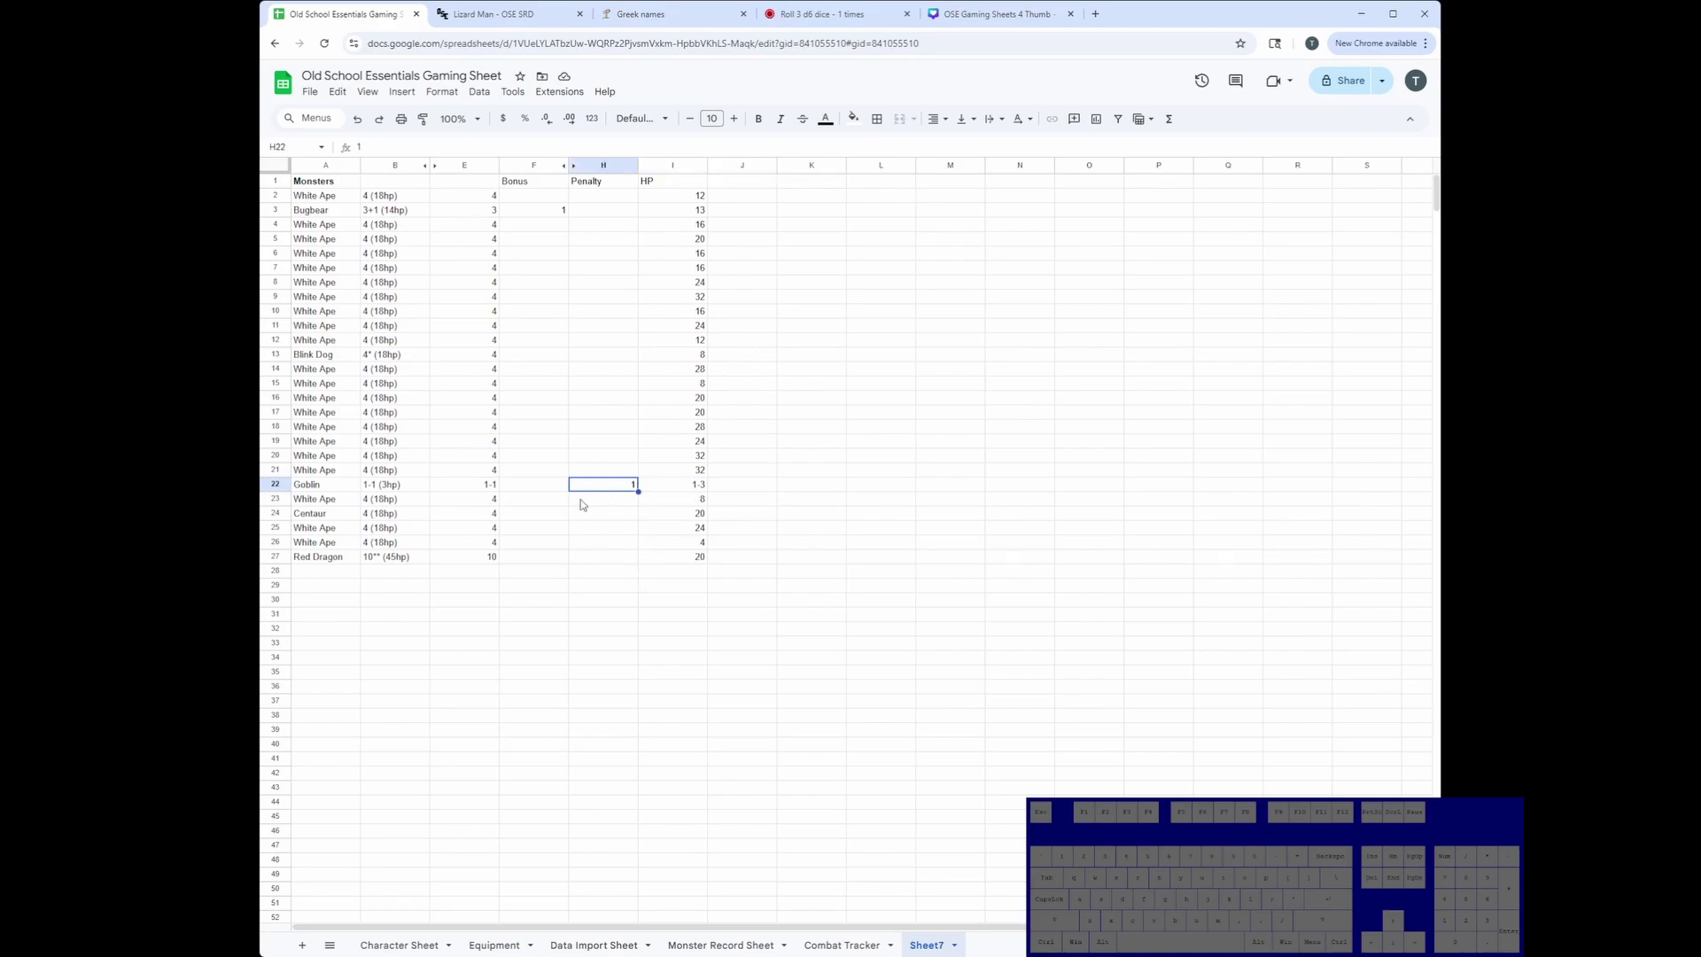
Unhide column G and change the HP formula in I2 to multiply by G2, giving =(RANDBETWEEN(1,8) *G2) +F2 -H2.
{"action": "left_click", "coordinate": [573, 166]}
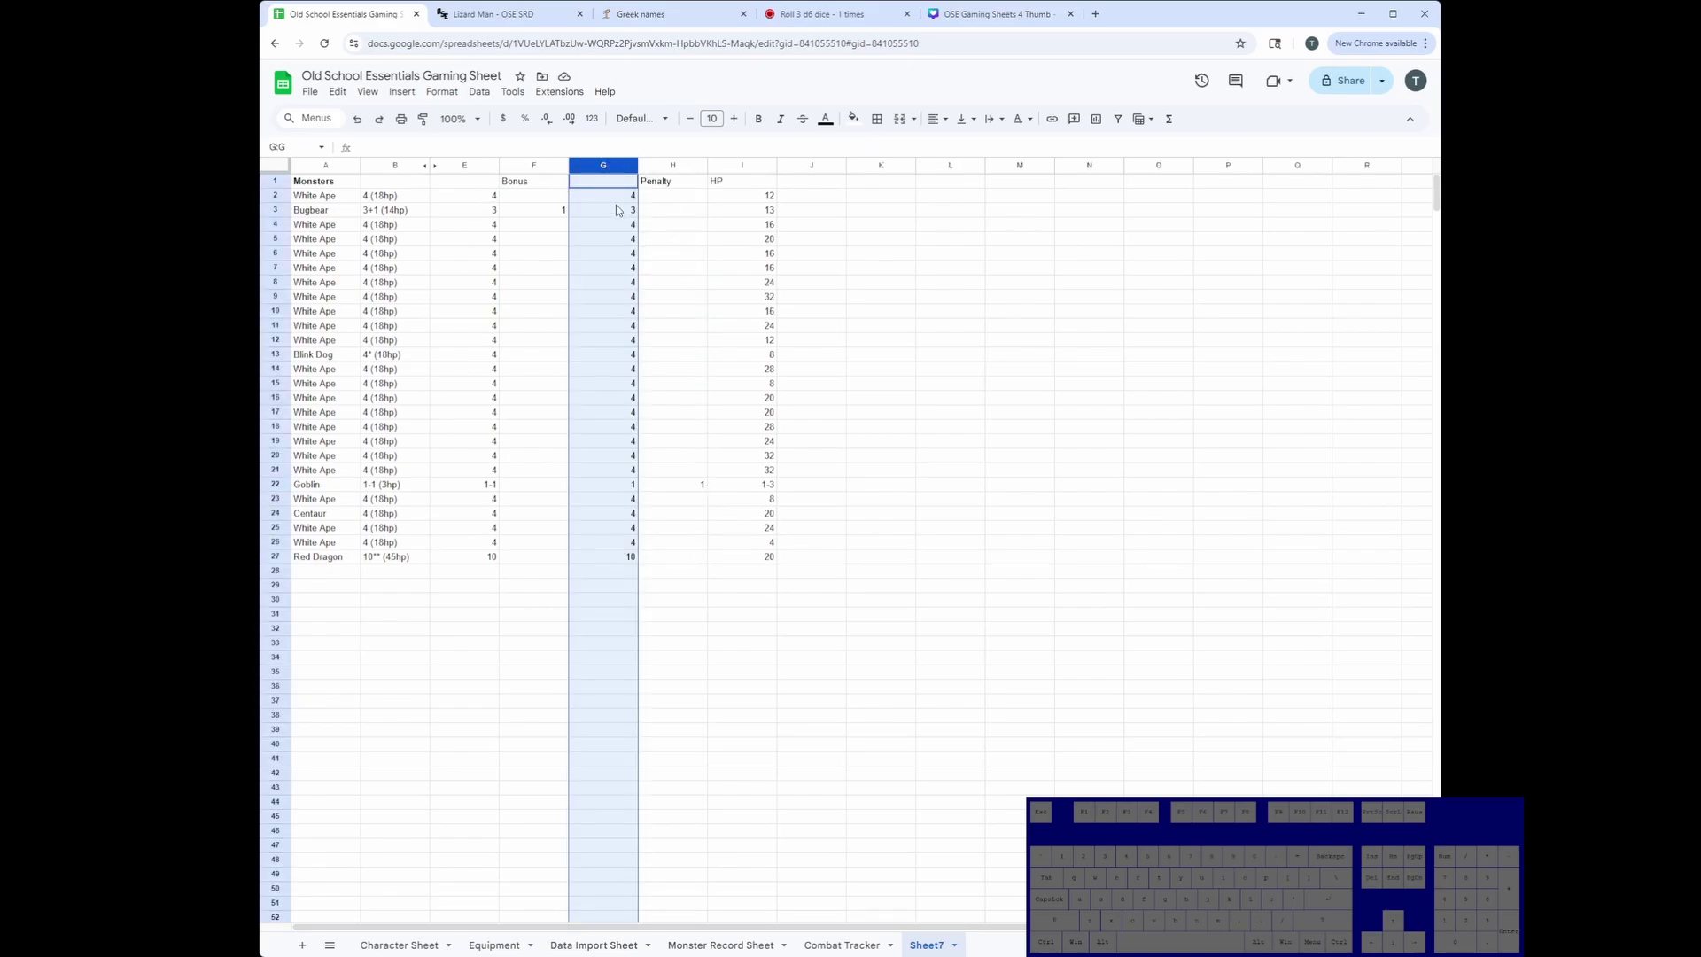
{"action": "left_click_drag", "start_coordinate": [618, 200], "coordinate": [615, 559]}
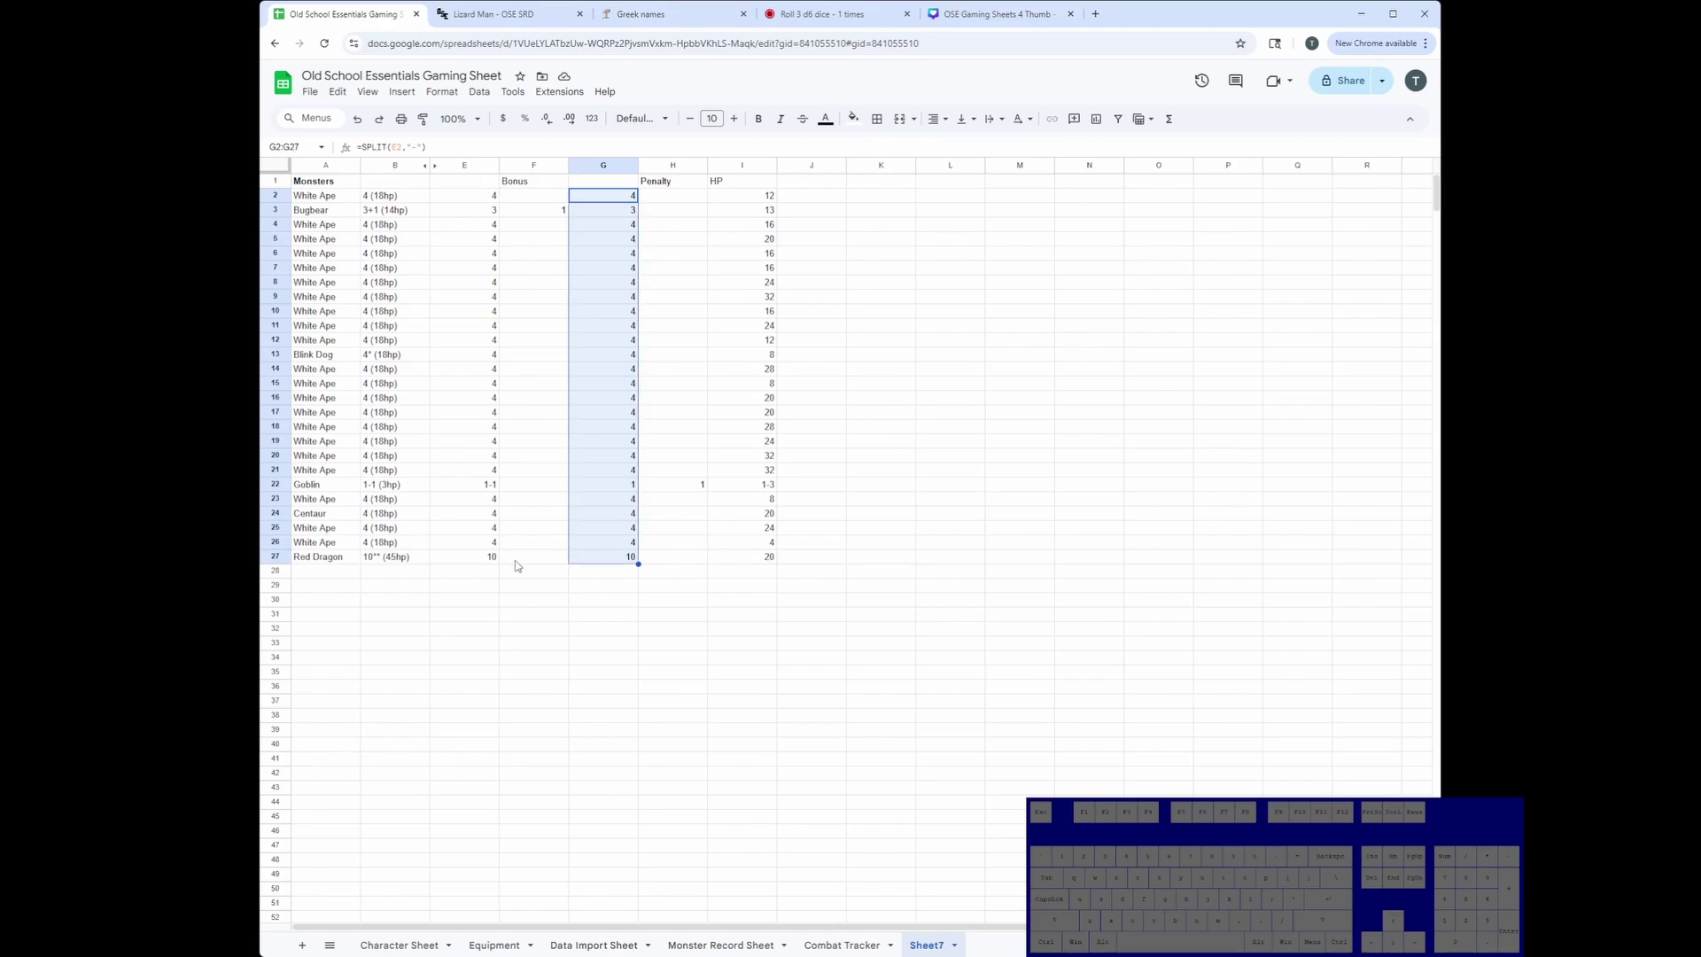
{"action": "left_click", "coordinate": [742, 195]}
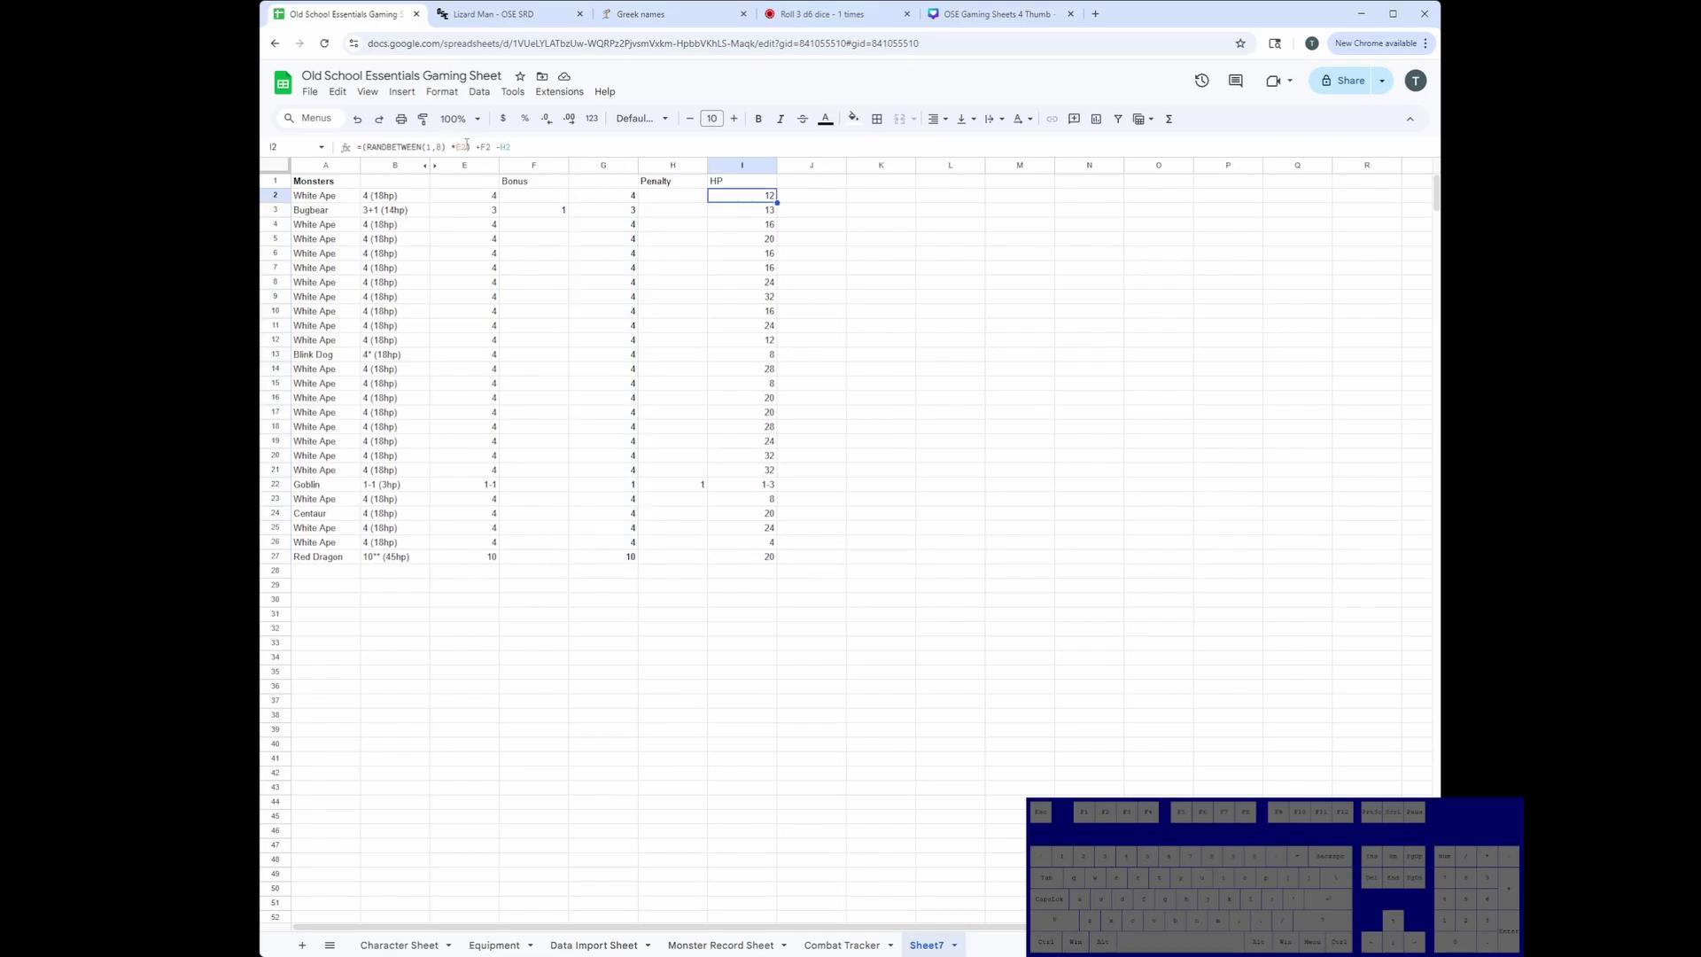
{"action": "left_click", "coordinate": [470, 147]}
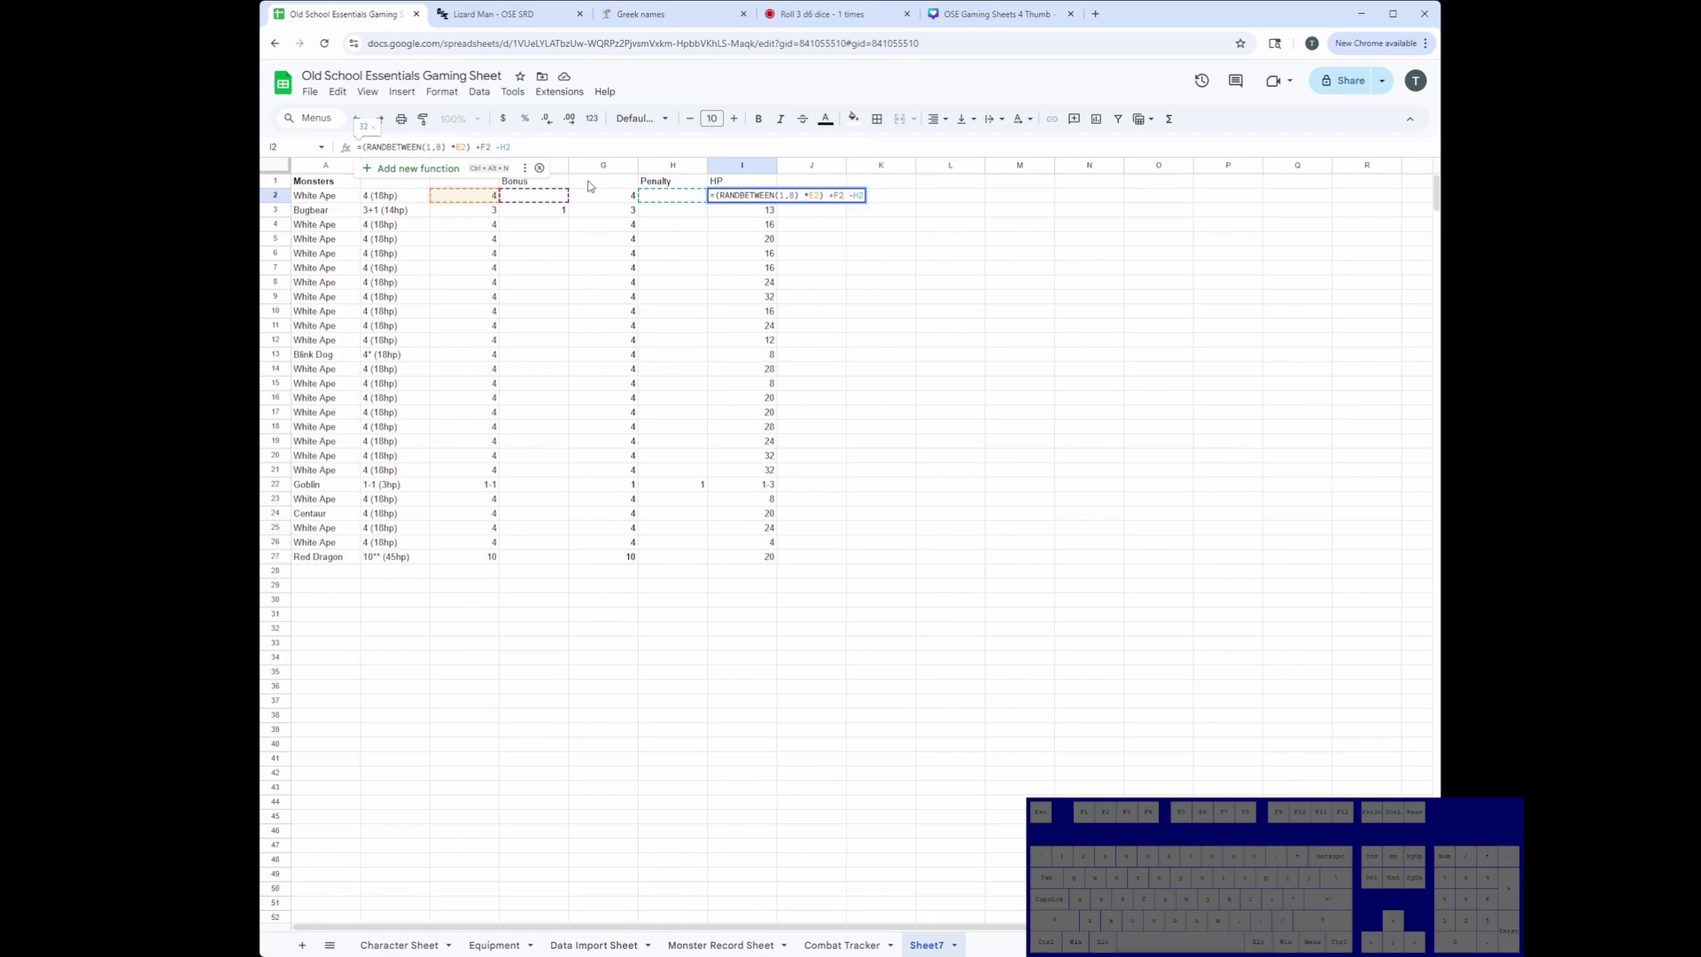
{"action": "key", "text": "BackSpace"}
{"action": "key", "text": "BackSpace"}
{"action": "type", "text": "G2"}
{"action": "key", "text": "Return"}
Copy the corrected HP formula in I2 down through I27.
{"action": "key", "text": "Up"}
{"action": "key", "text": "ctrl+c"}
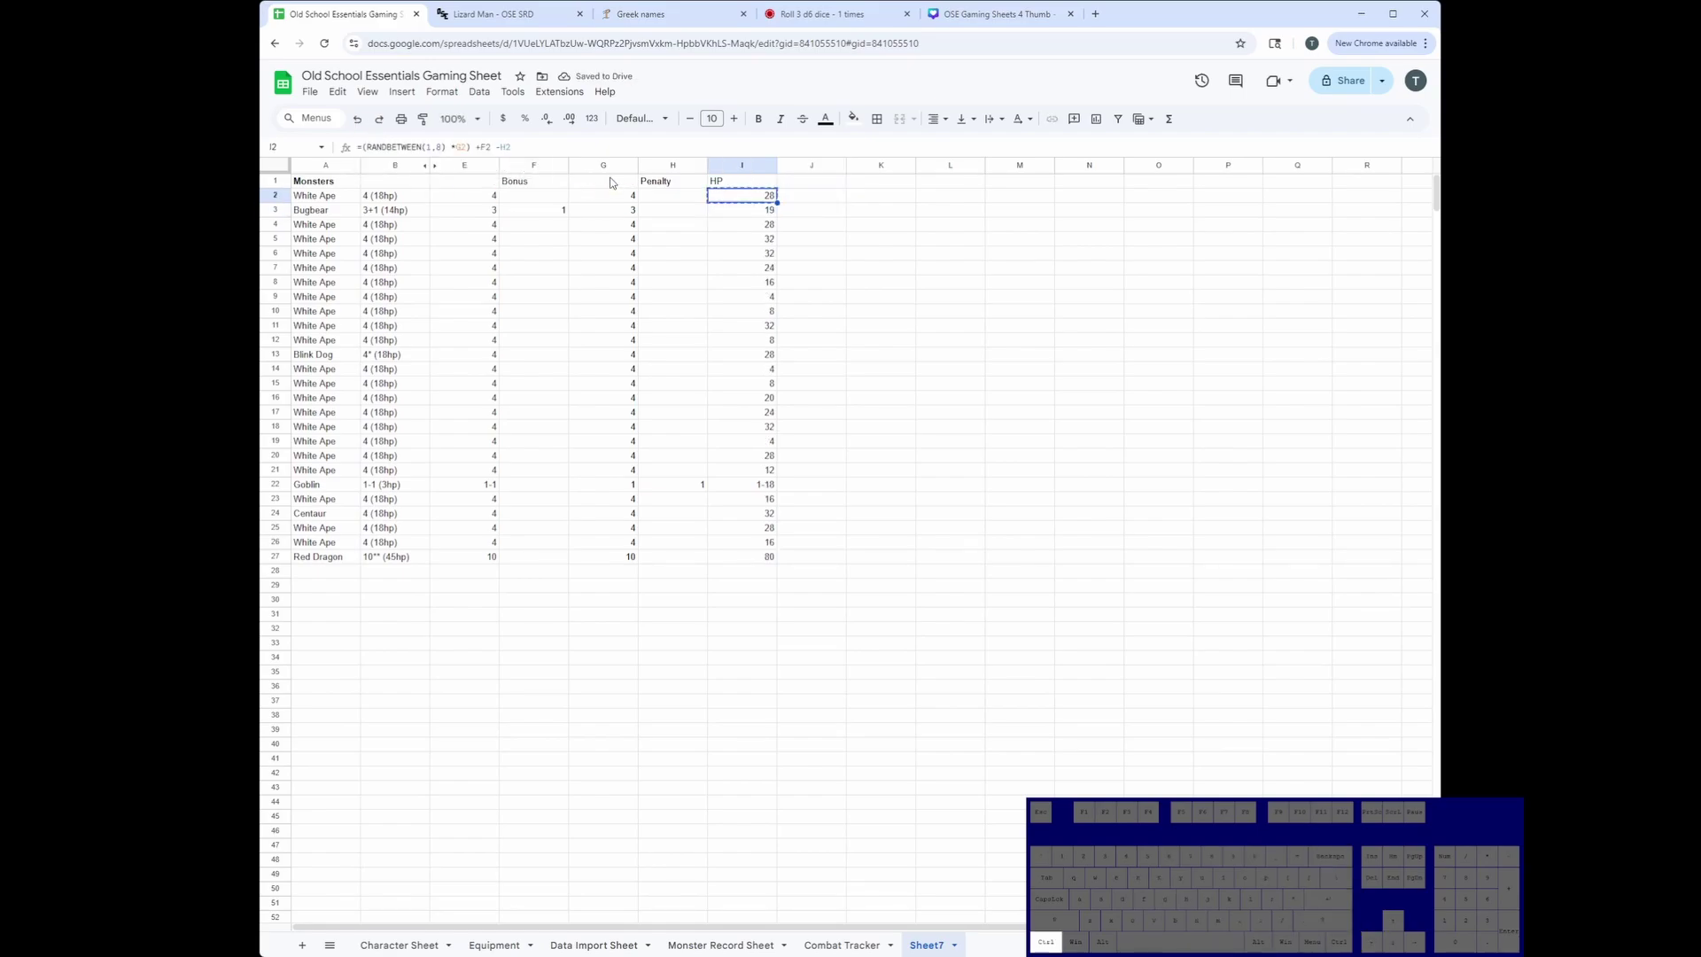
{"action": "key", "text": "ctrl+shift+Down"}
{"action": "key", "text": "ctrl+v"}
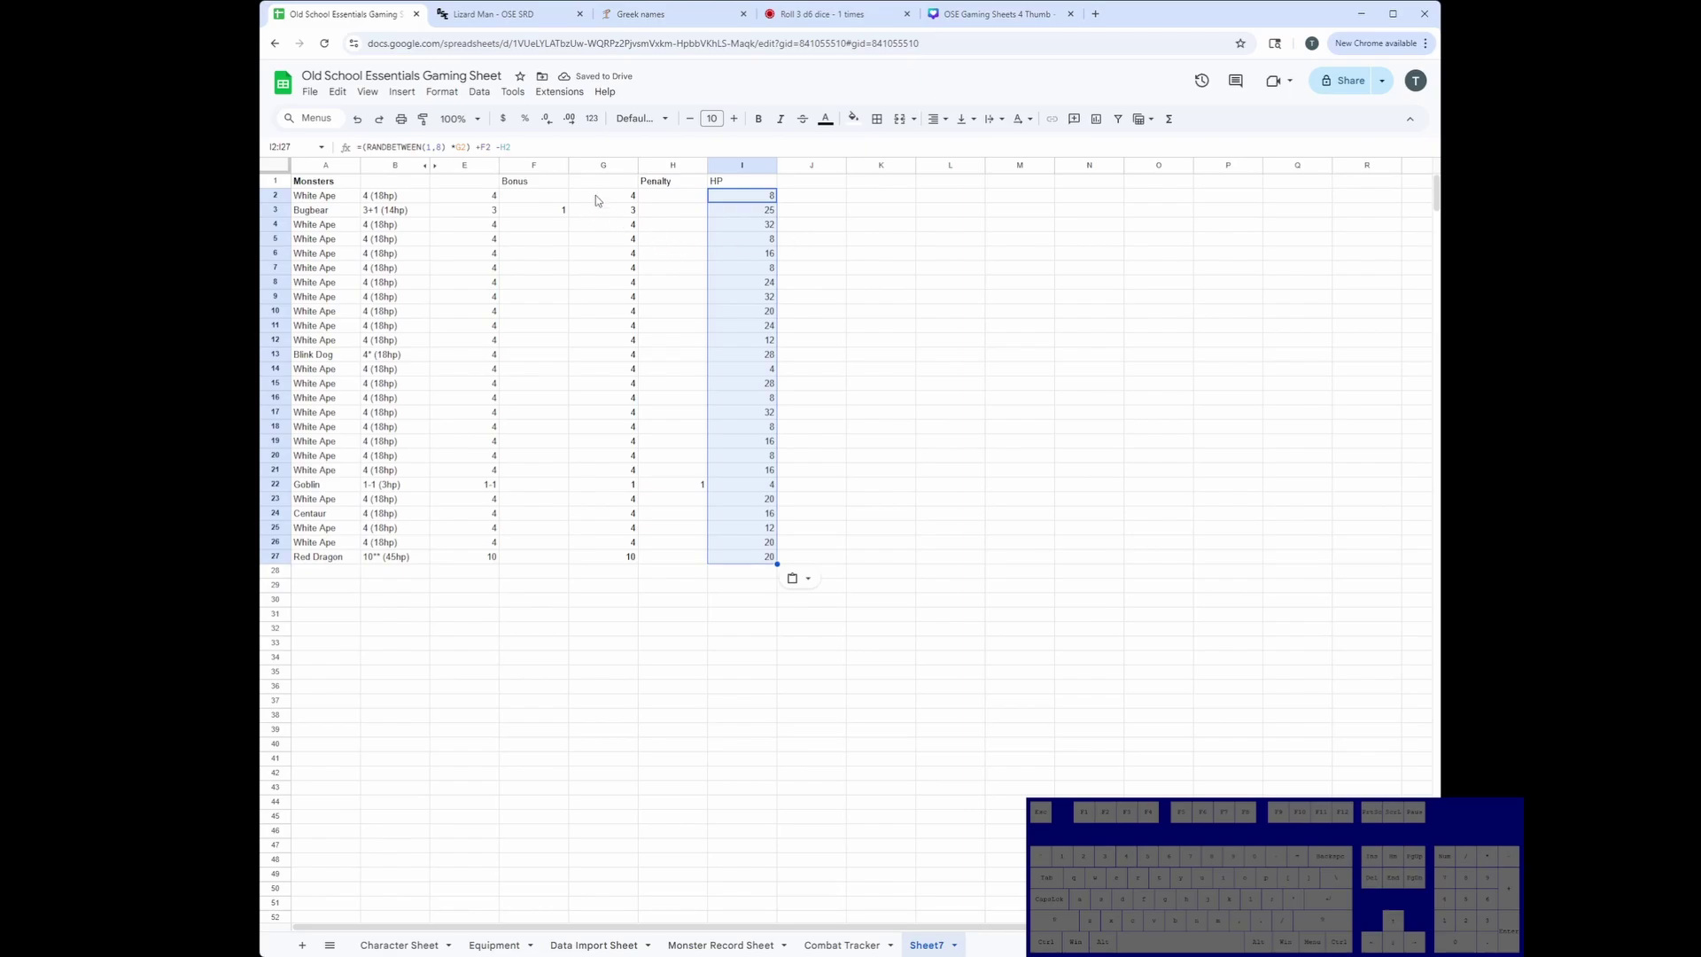
Hide helper columns E and G so only the bonus and penalty columns remain beside the HP column.
{"action": "left_click", "coordinate": [469, 165]}
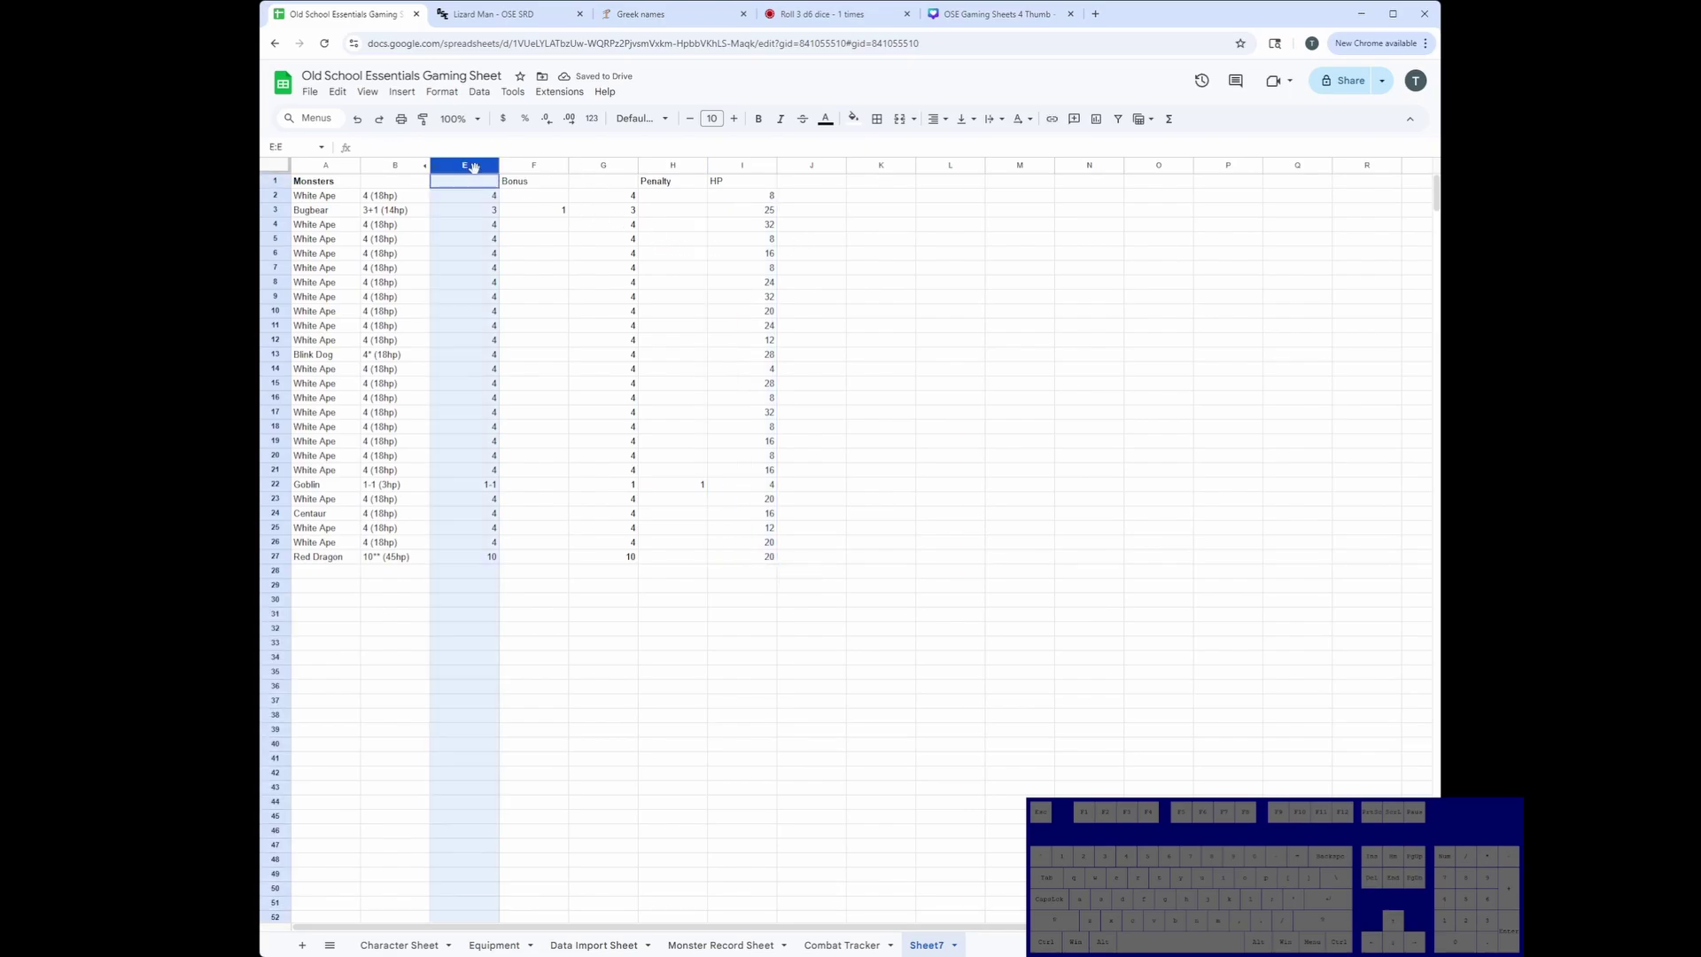
{"action": "right_click", "coordinate": [469, 166]}
{"action": "left_click", "coordinate": [546, 372]}
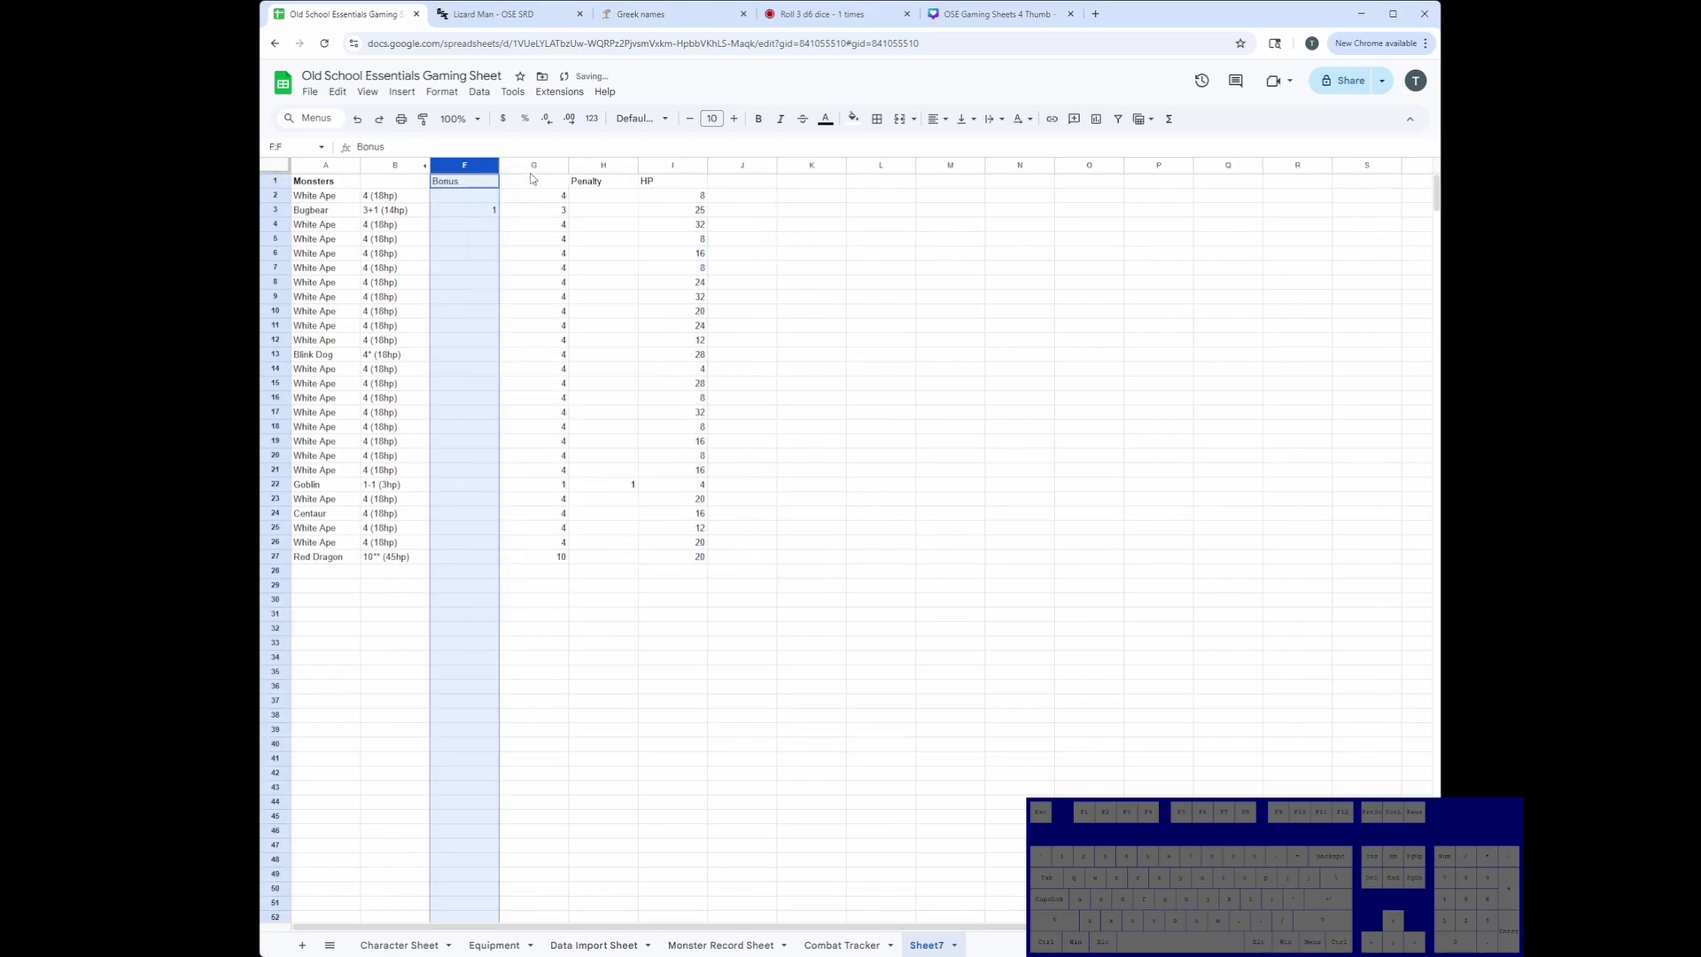
{"action": "left_click", "coordinate": [529, 168]}
{"action": "right_click", "coordinate": [530, 175]}
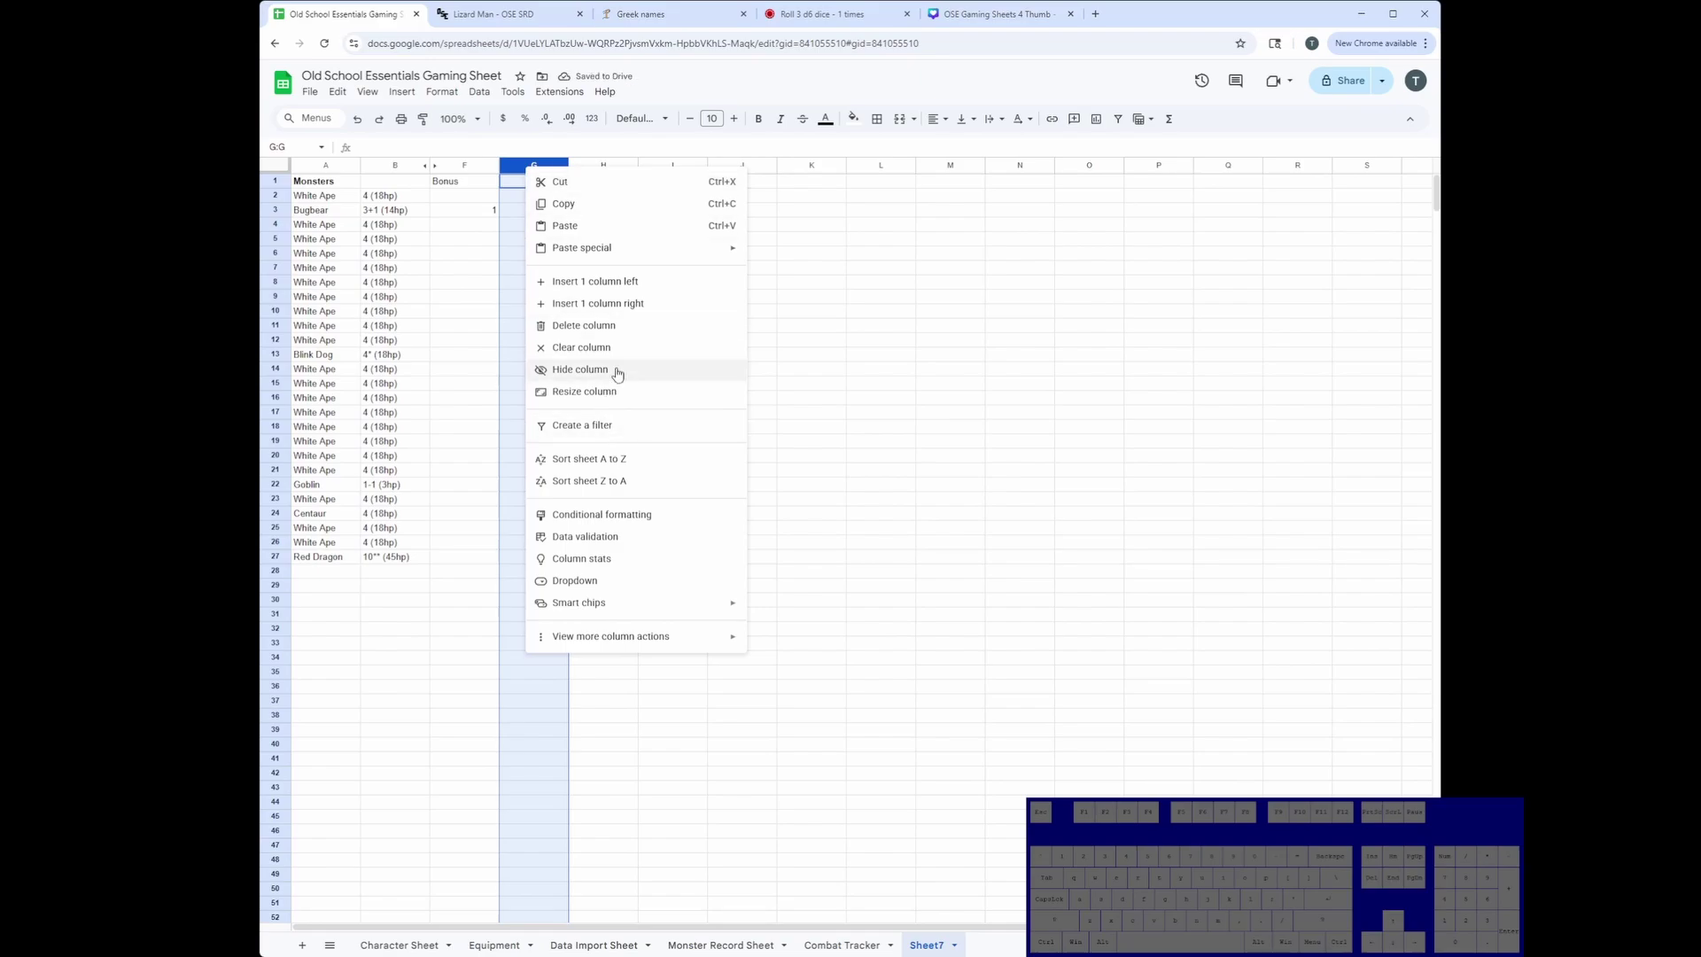
{"action": "left_click", "coordinate": [560, 369]}
Enter the heading Hit Dice in B1 and bold the headings from B1 to I1.
{"action": "left_click", "coordinate": [409, 187]}
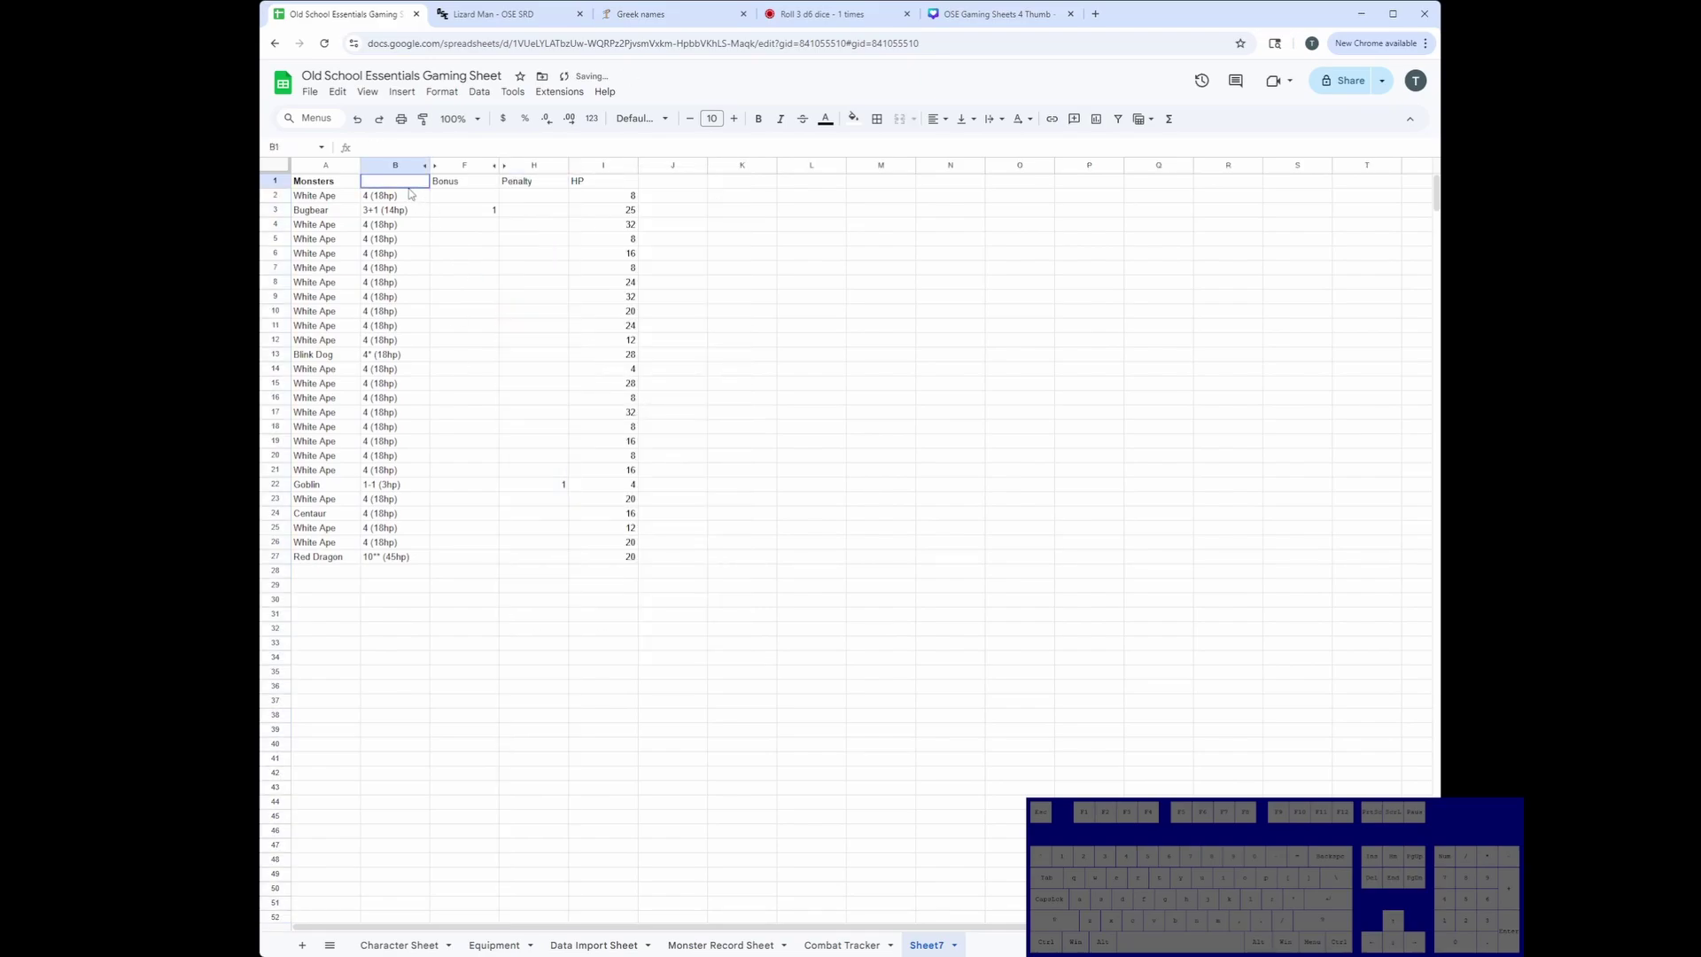
{"action": "type", "text": "Hit Dice"}
{"action": "key", "text": "Return"}
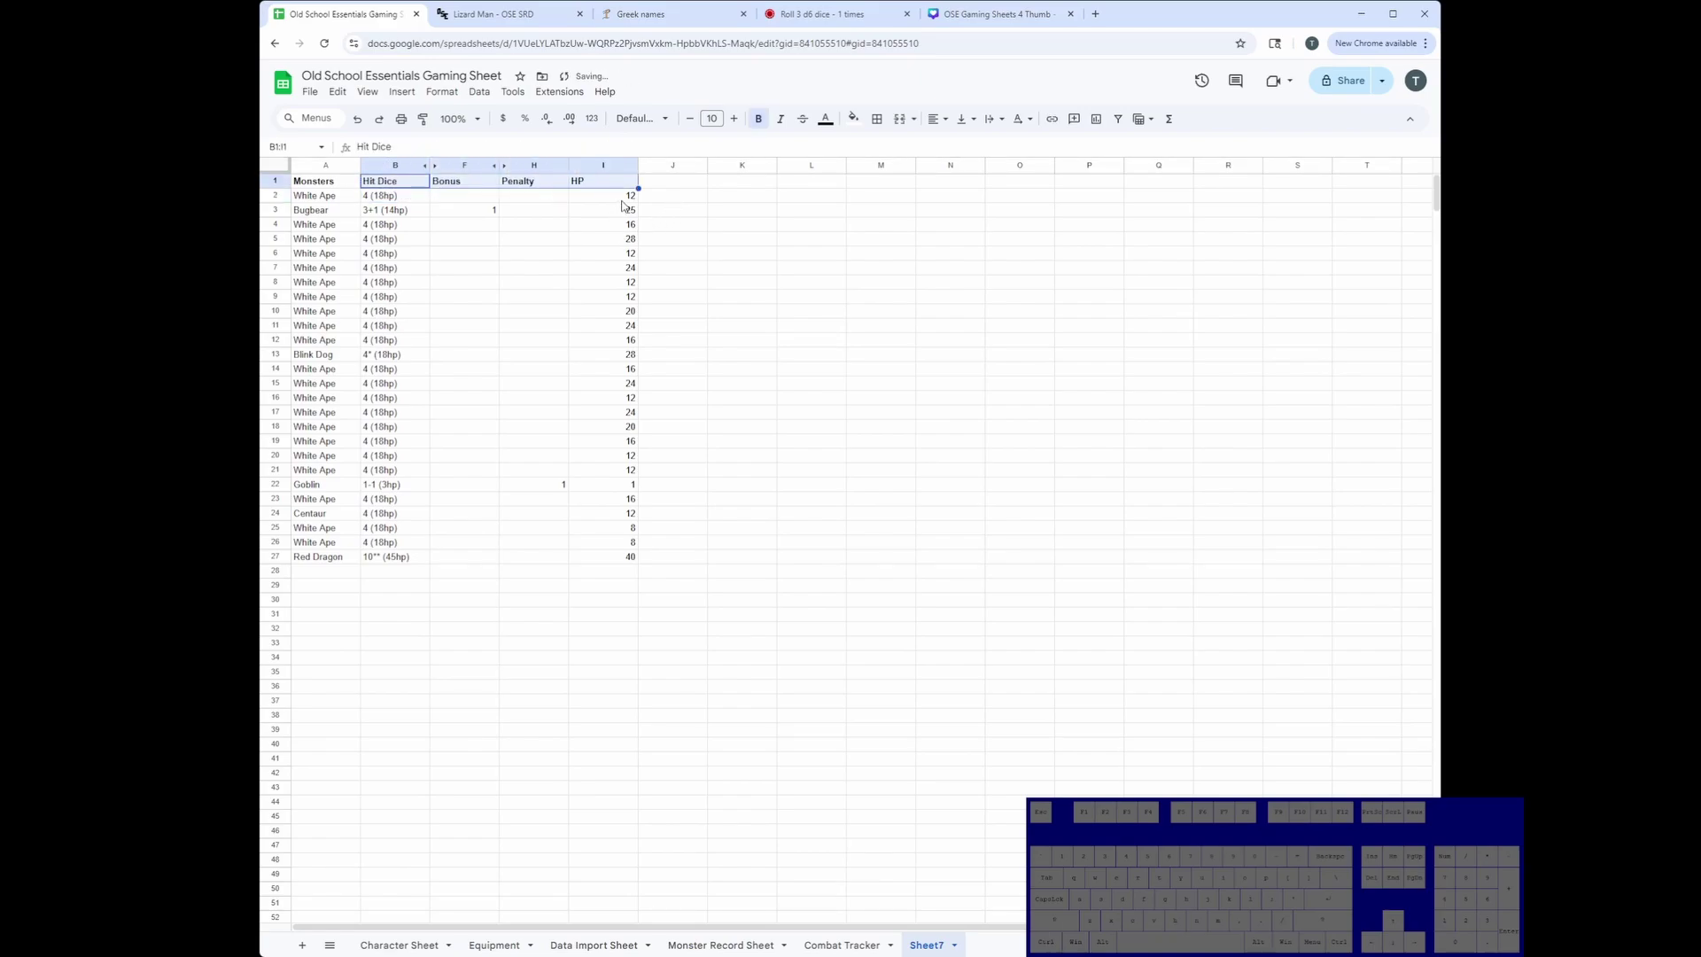
Look over the random HP values in I2:I27 and the formulas behind I2 and I6.
{"action": "left_click_drag", "start_coordinate": [622, 202], "coordinate": [629, 562]}
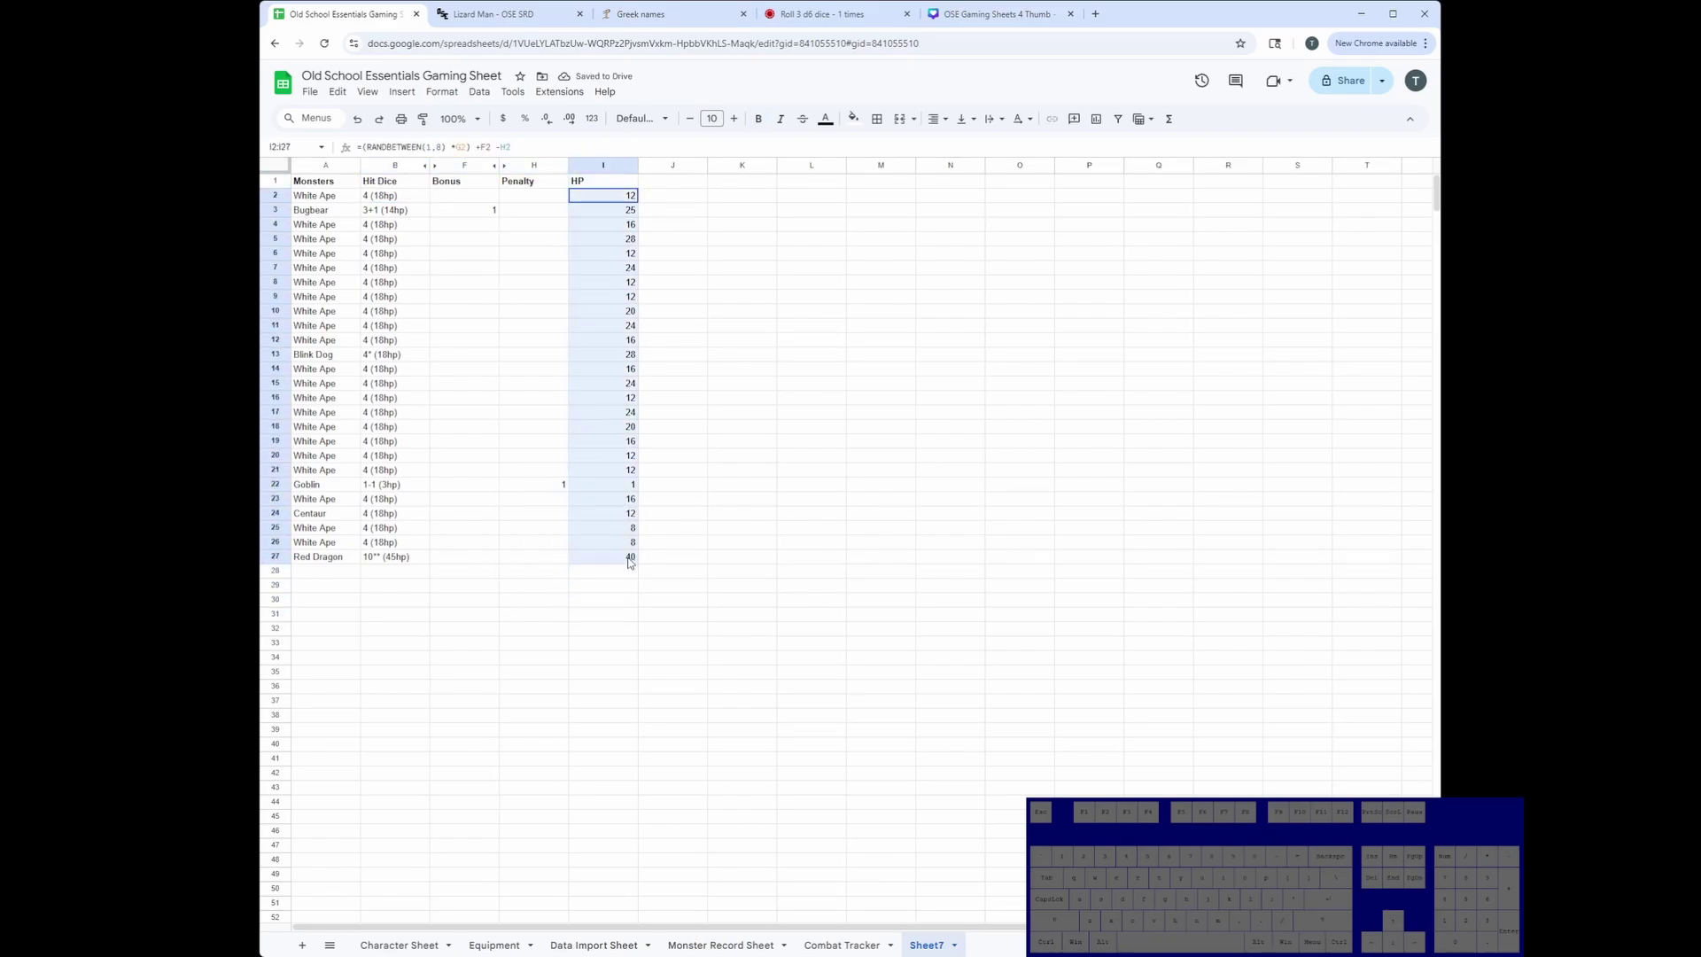
{"action": "left_click", "coordinate": [699, 531]}
{"action": "left_click", "coordinate": [627, 198]}
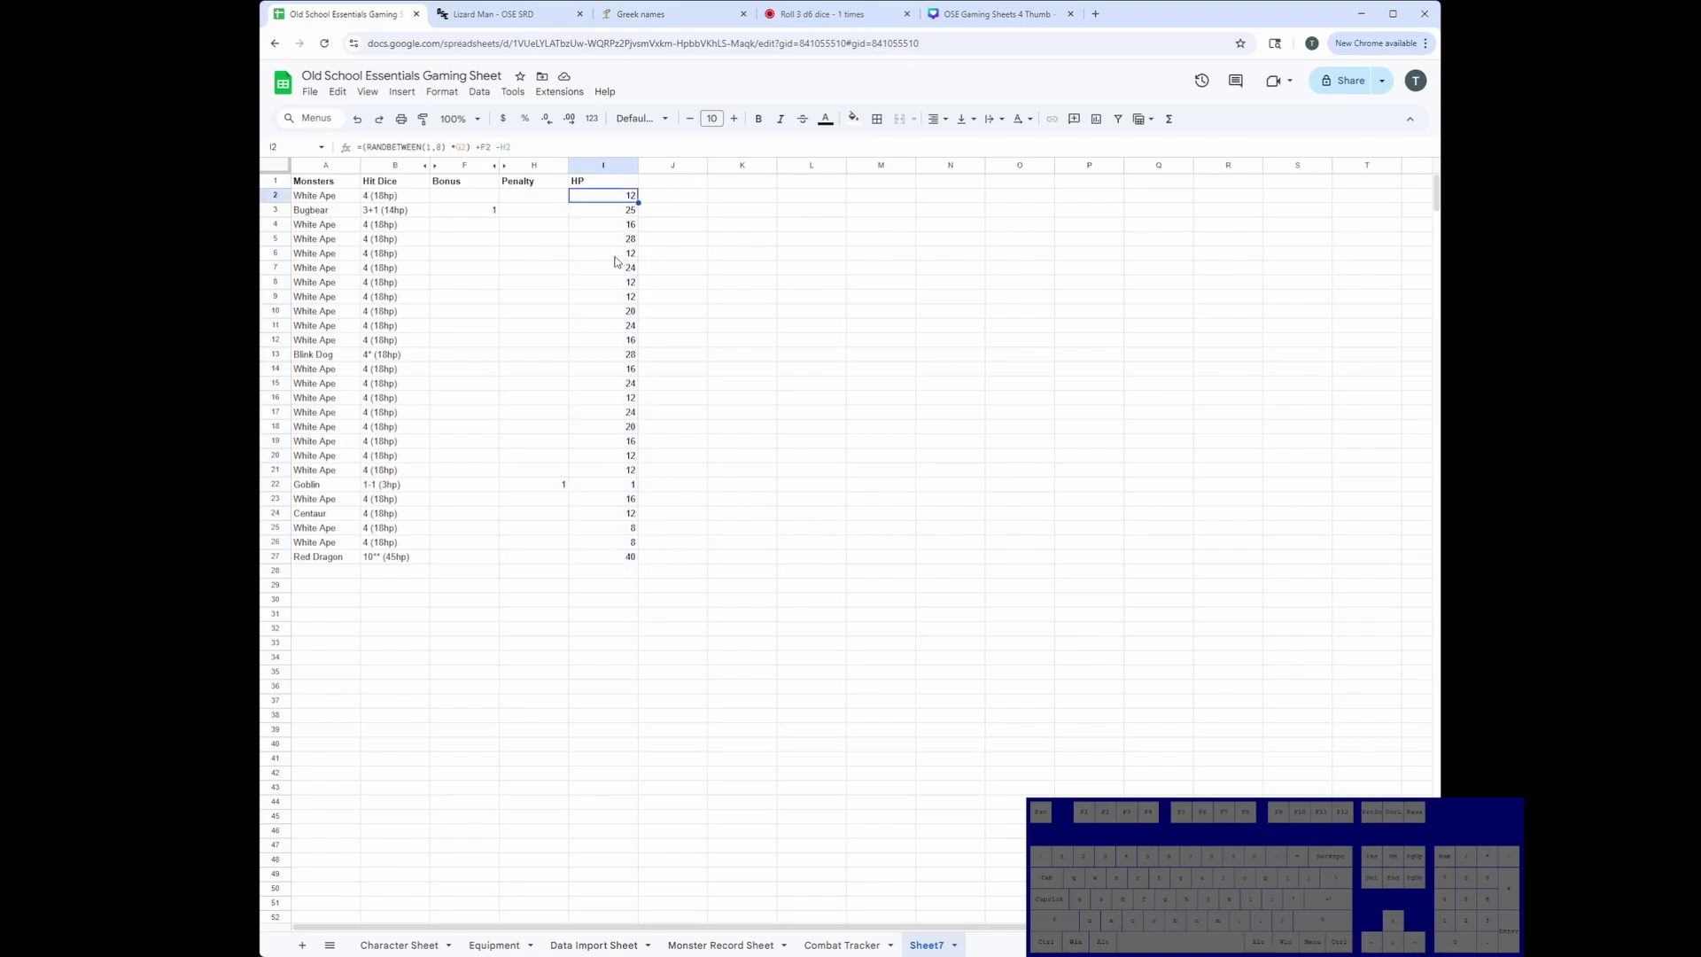
{"action": "left_click", "coordinate": [618, 256]}
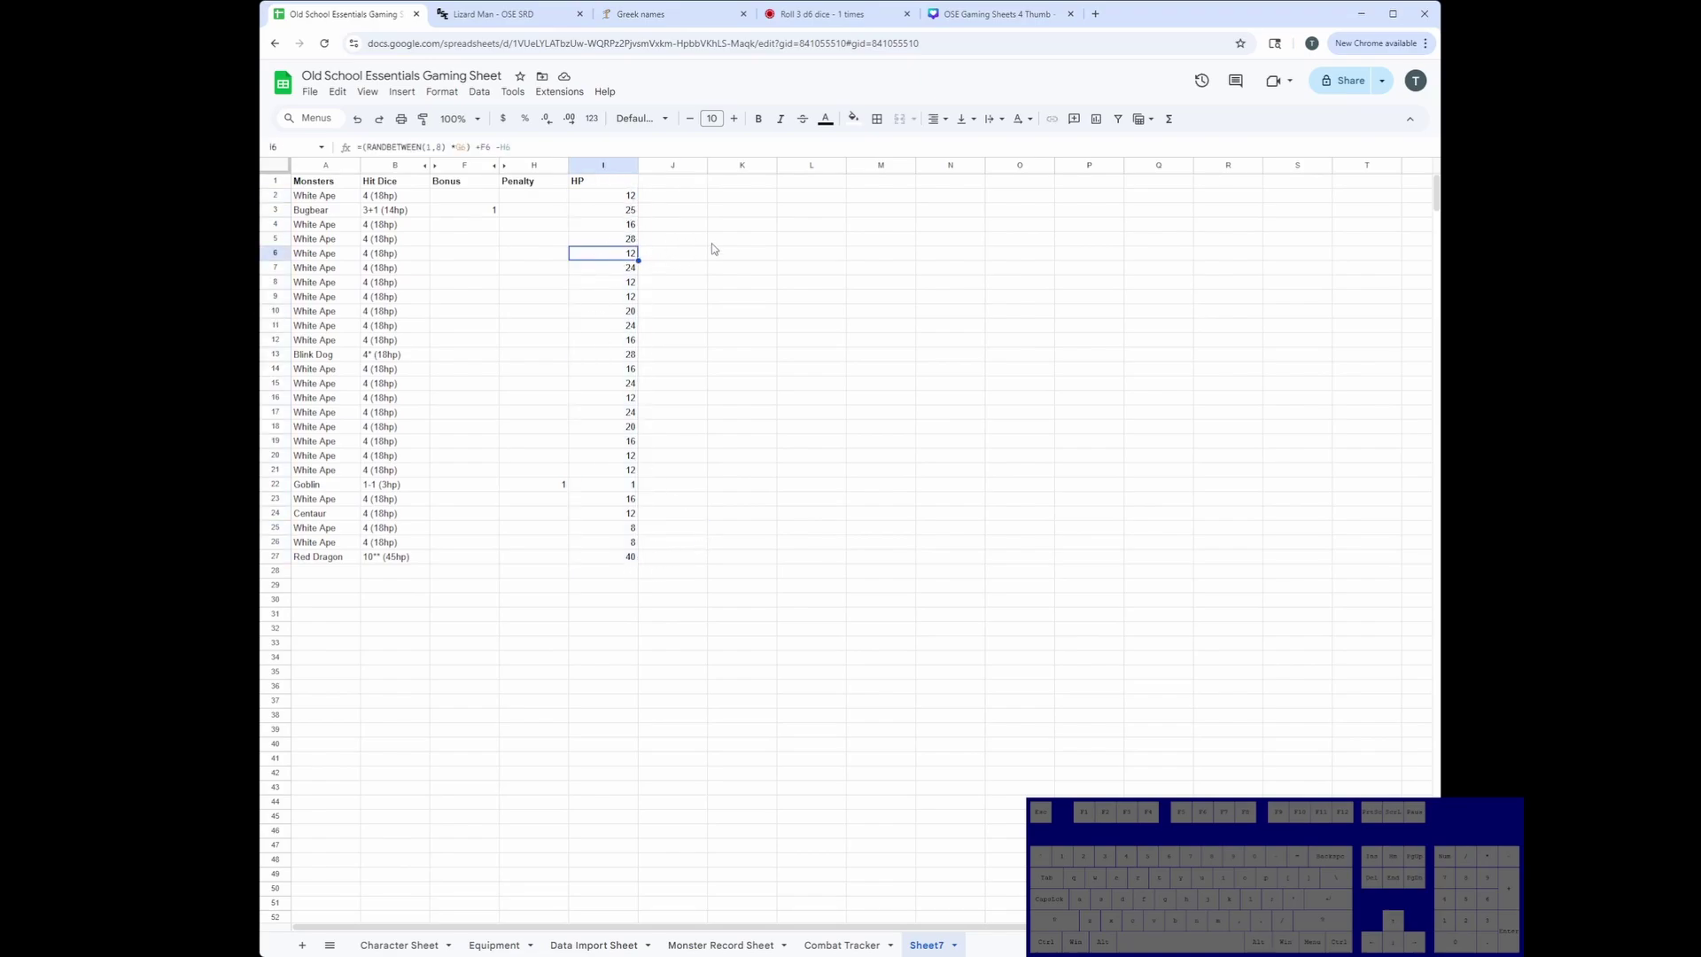
{"action": "key", "text": "Down"}
{"action": "key", "text": "Left"}
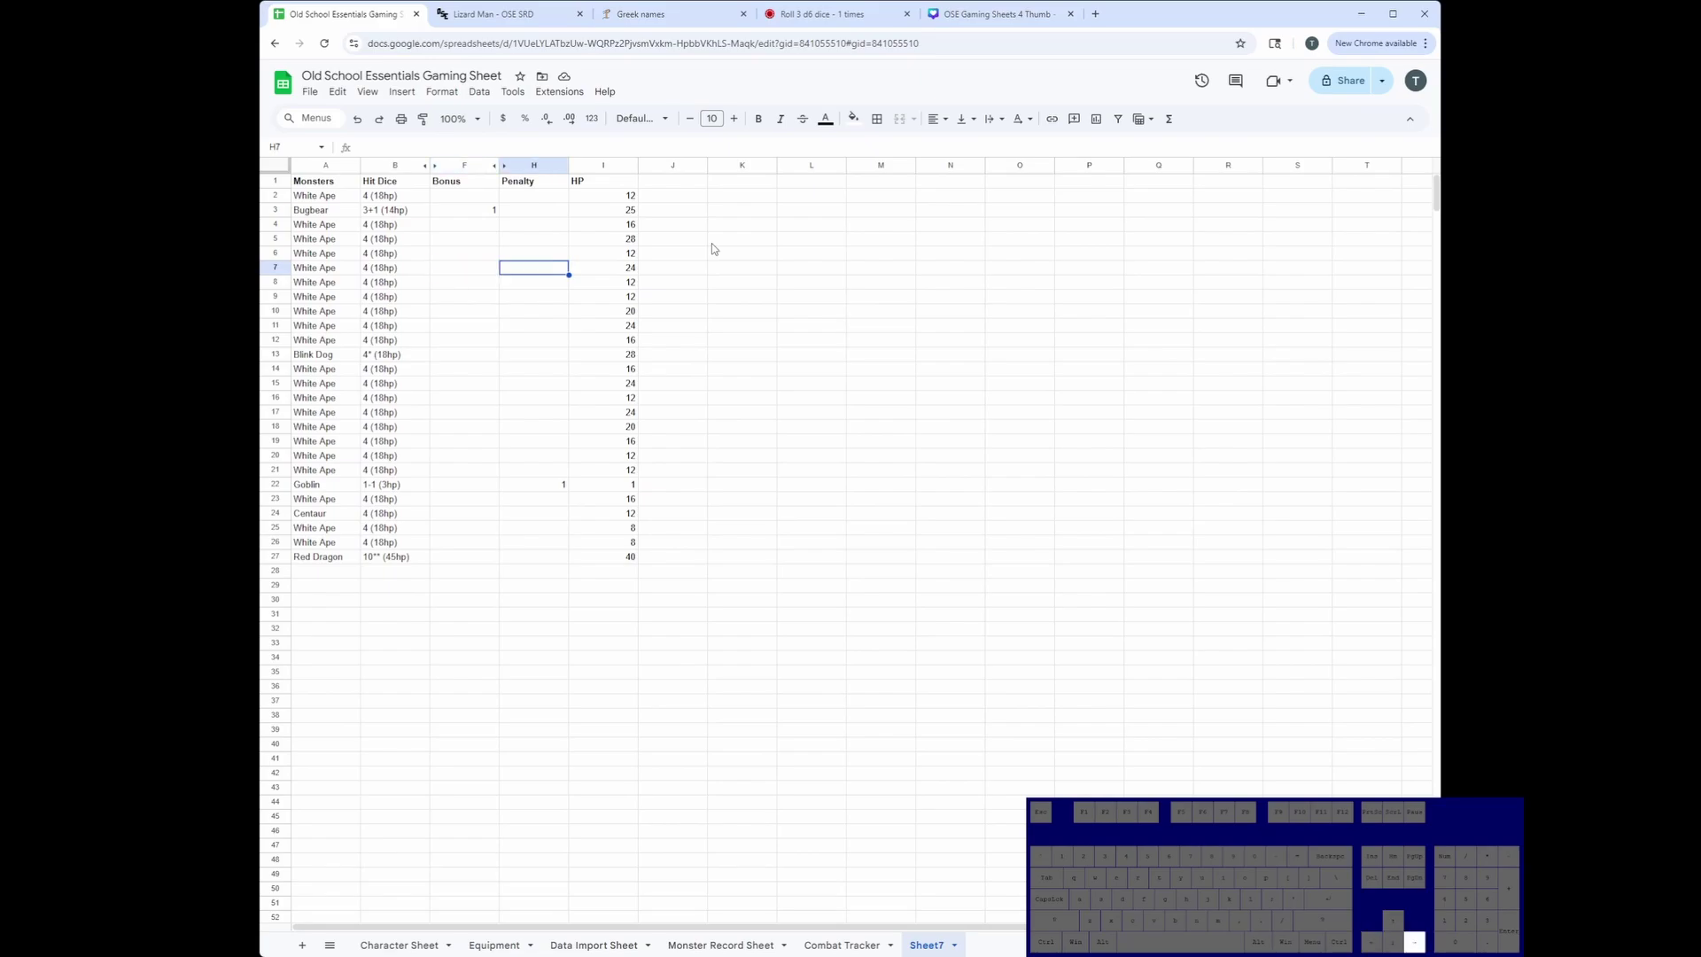
{"action": "key", "text": "Down"}
{"action": "key", "text": "Left"}
{"action": "key", "text": "Right"}
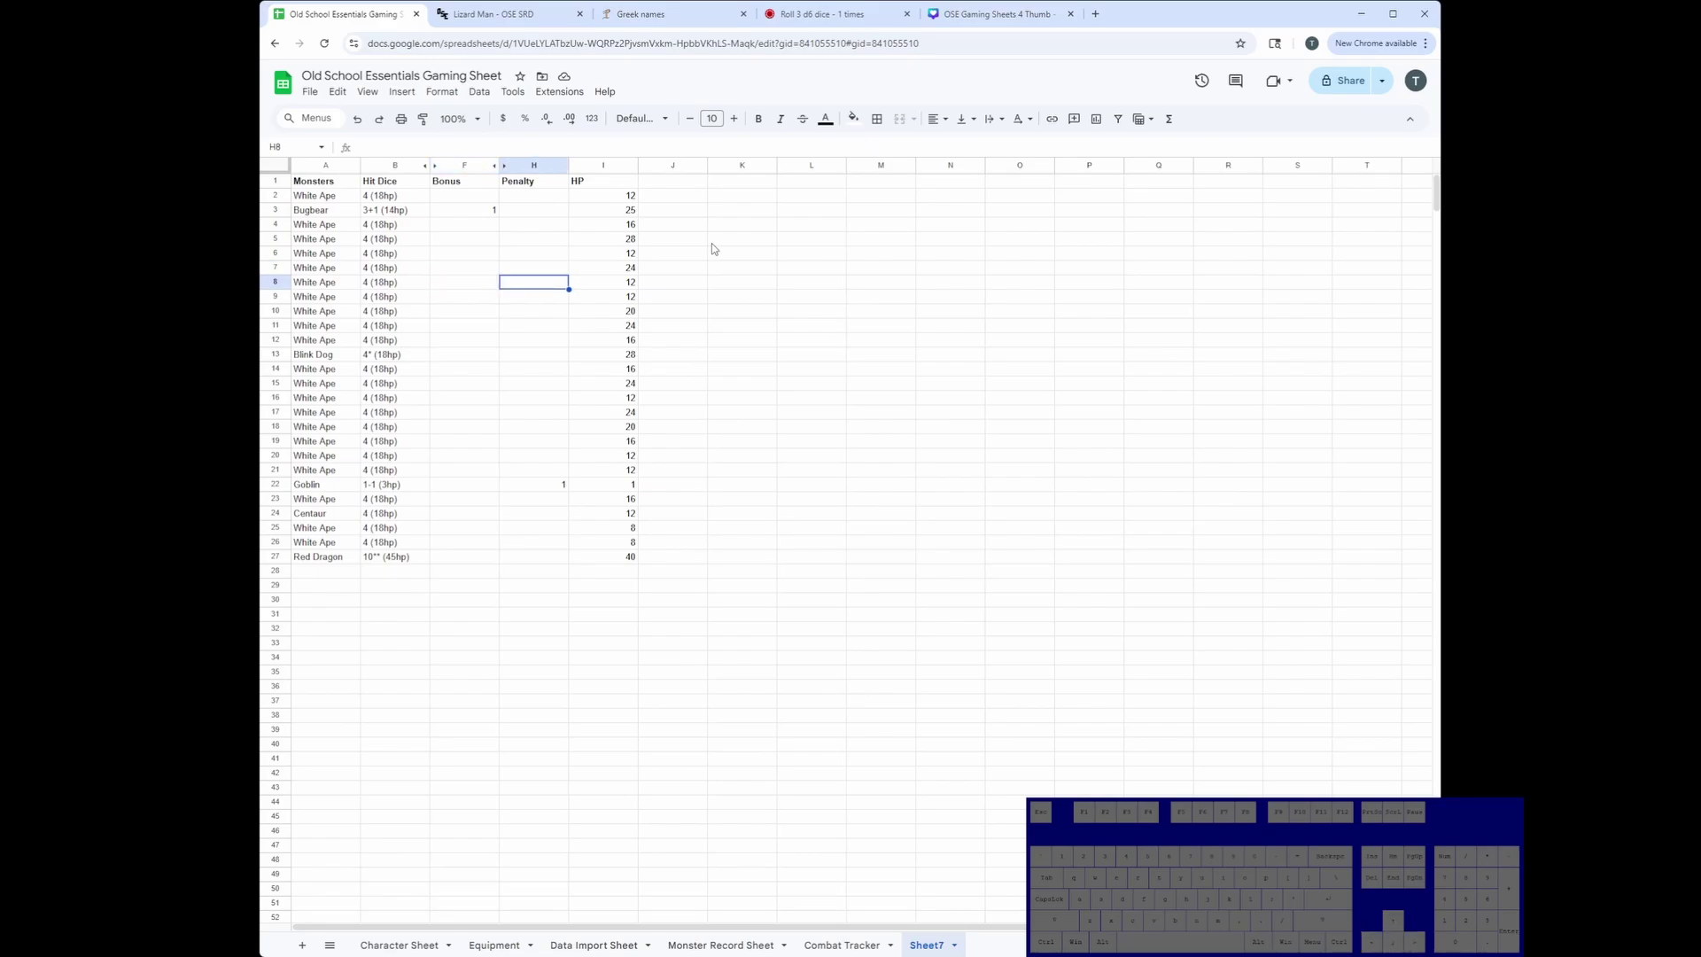
Enter 1 in the empty cell J8 to test whether the random HP values recalculate, and delete it again.
{"action": "key", "text": "Right"}
{"action": "key", "text": "Right"}
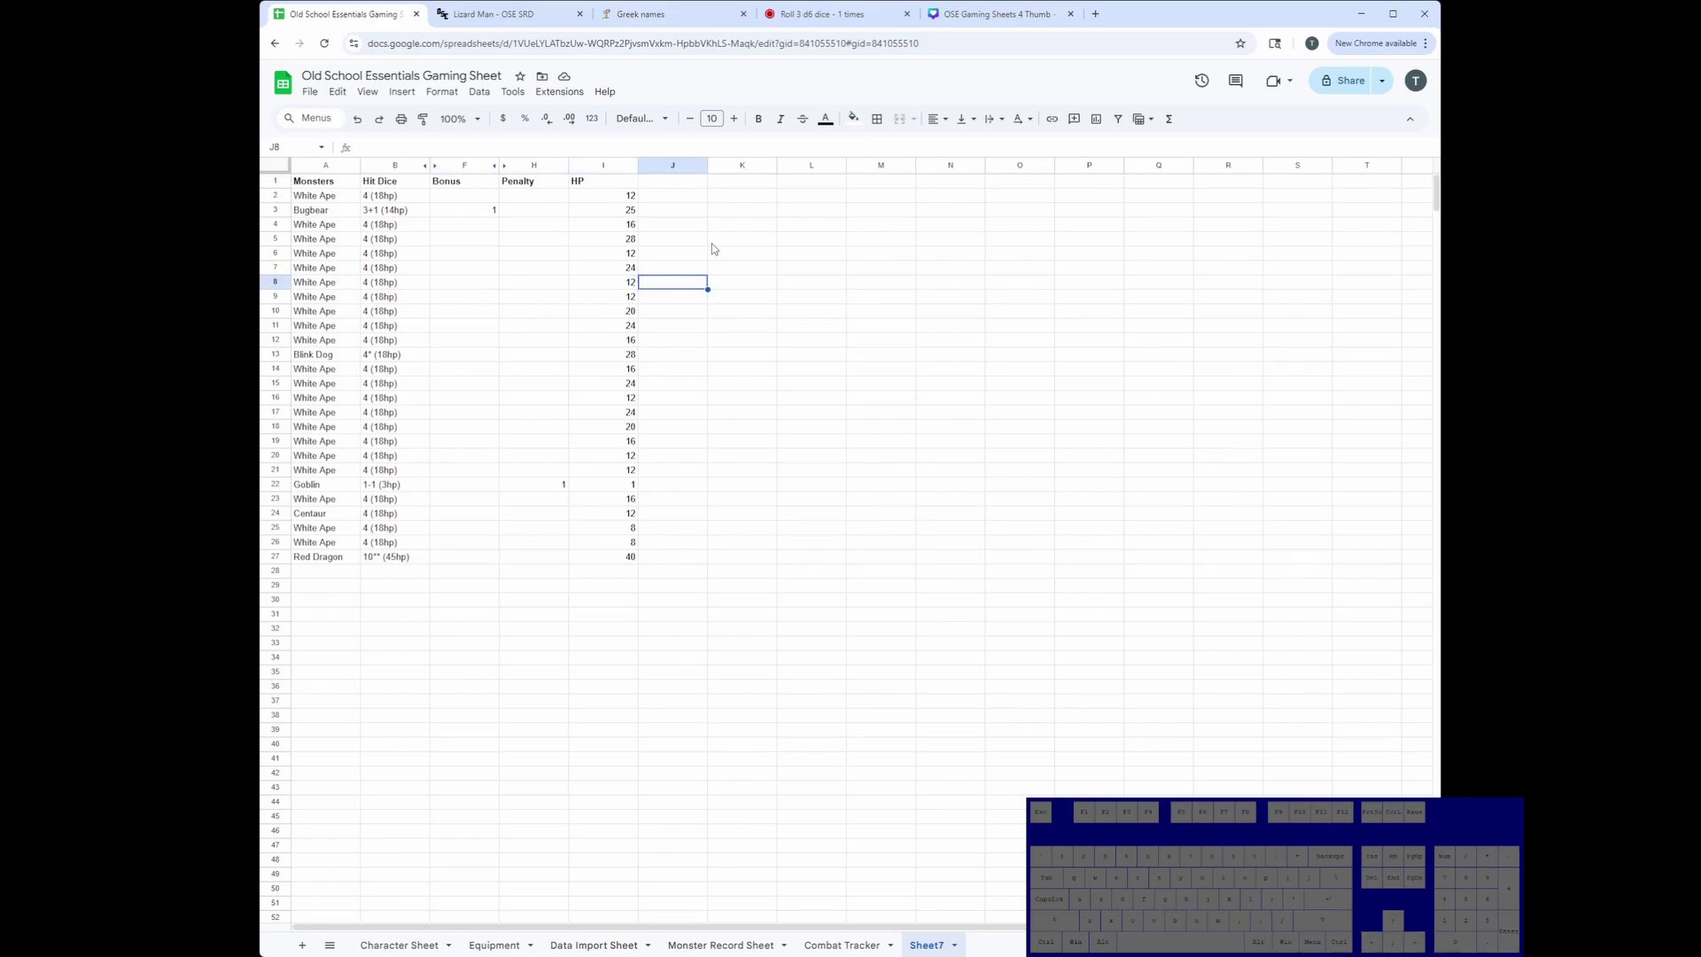
{"action": "type", "text": "1"}
{"action": "key", "text": "Return"}
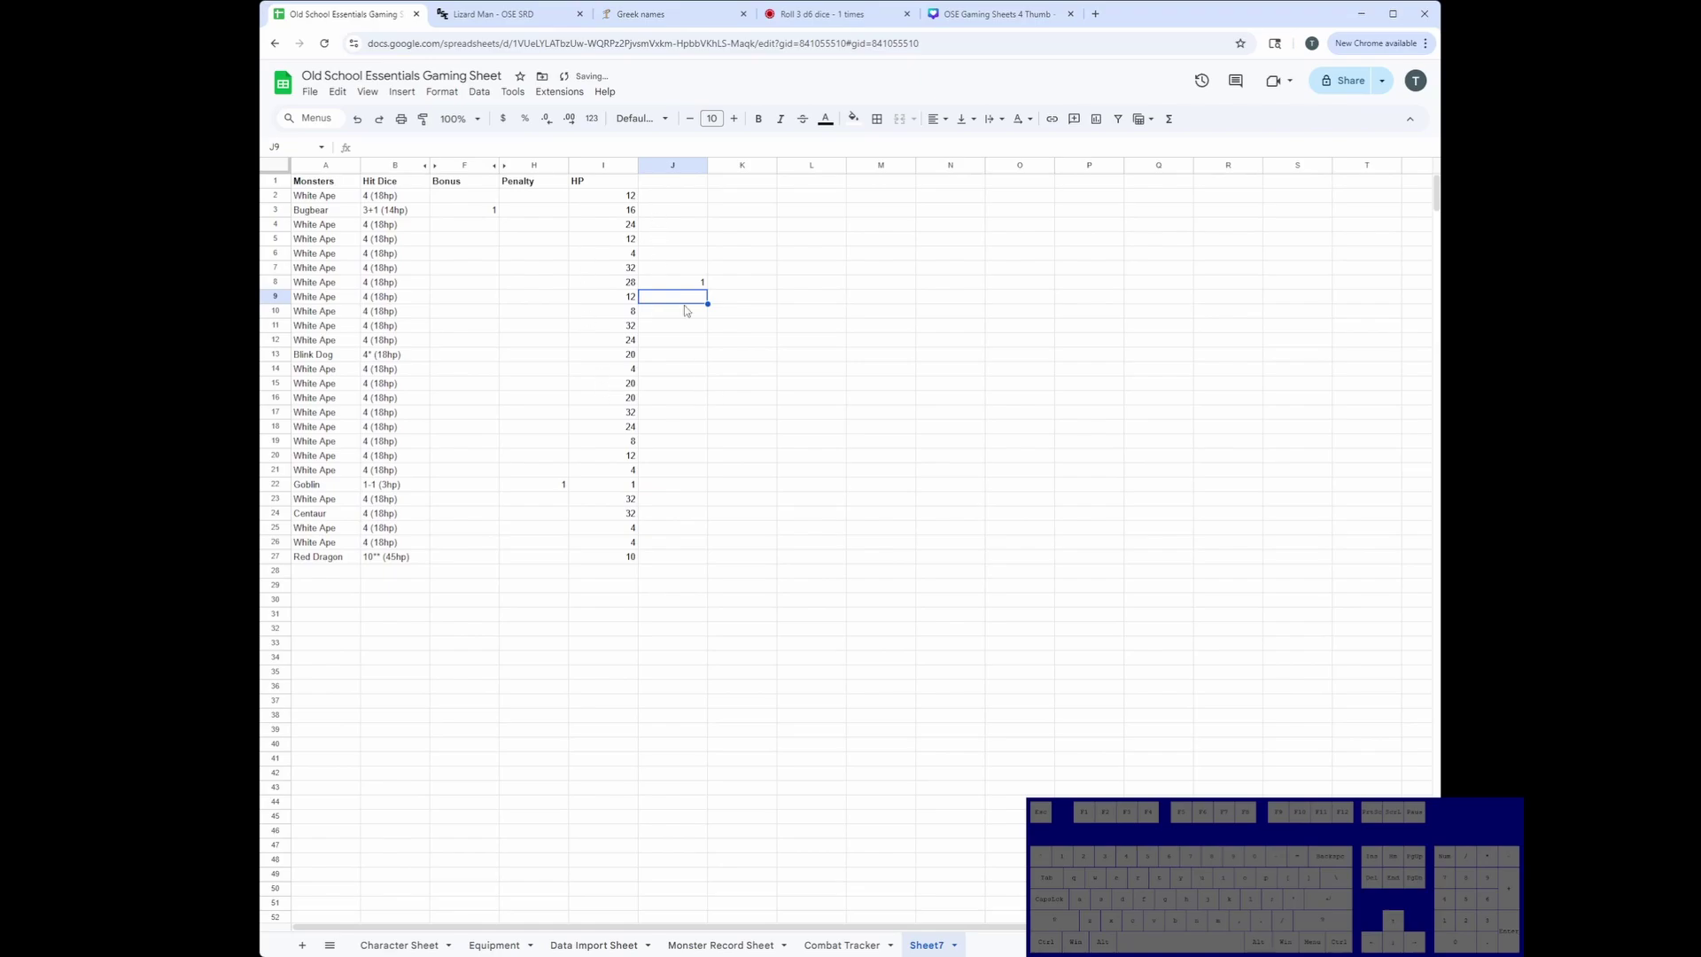
{"action": "left_click", "coordinate": [685, 280]}
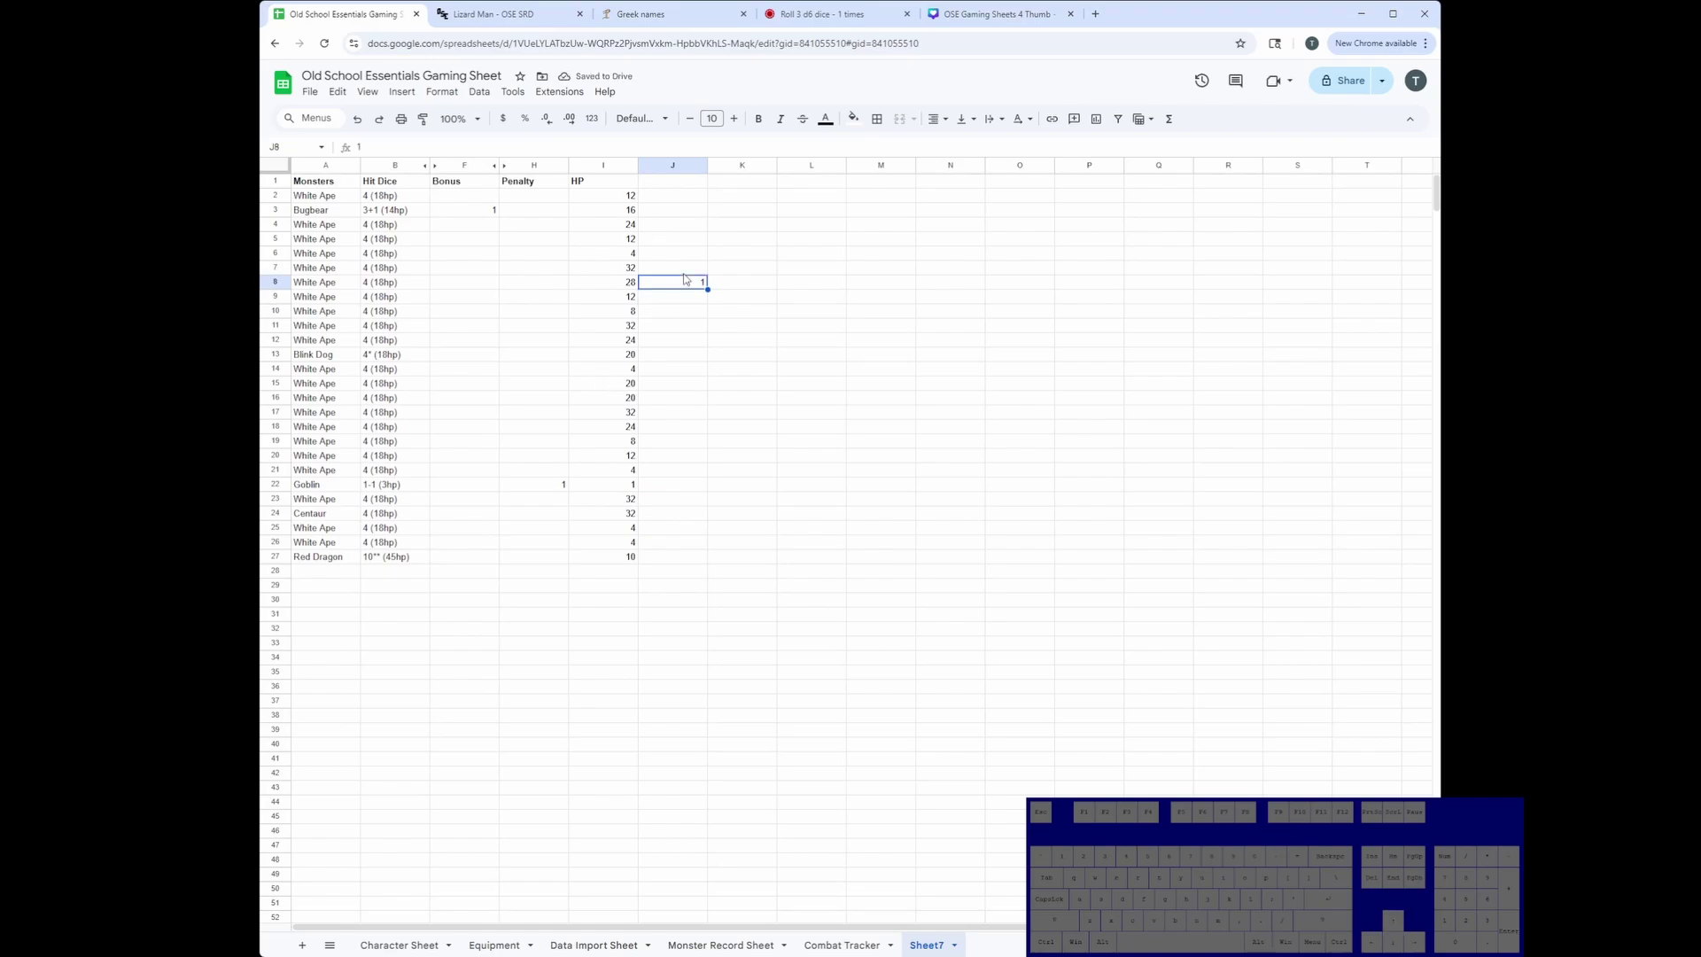
{"action": "key", "text": "Delete"}
Copy the random HP values in I2:I27.
{"action": "left_click", "coordinate": [588, 200]}
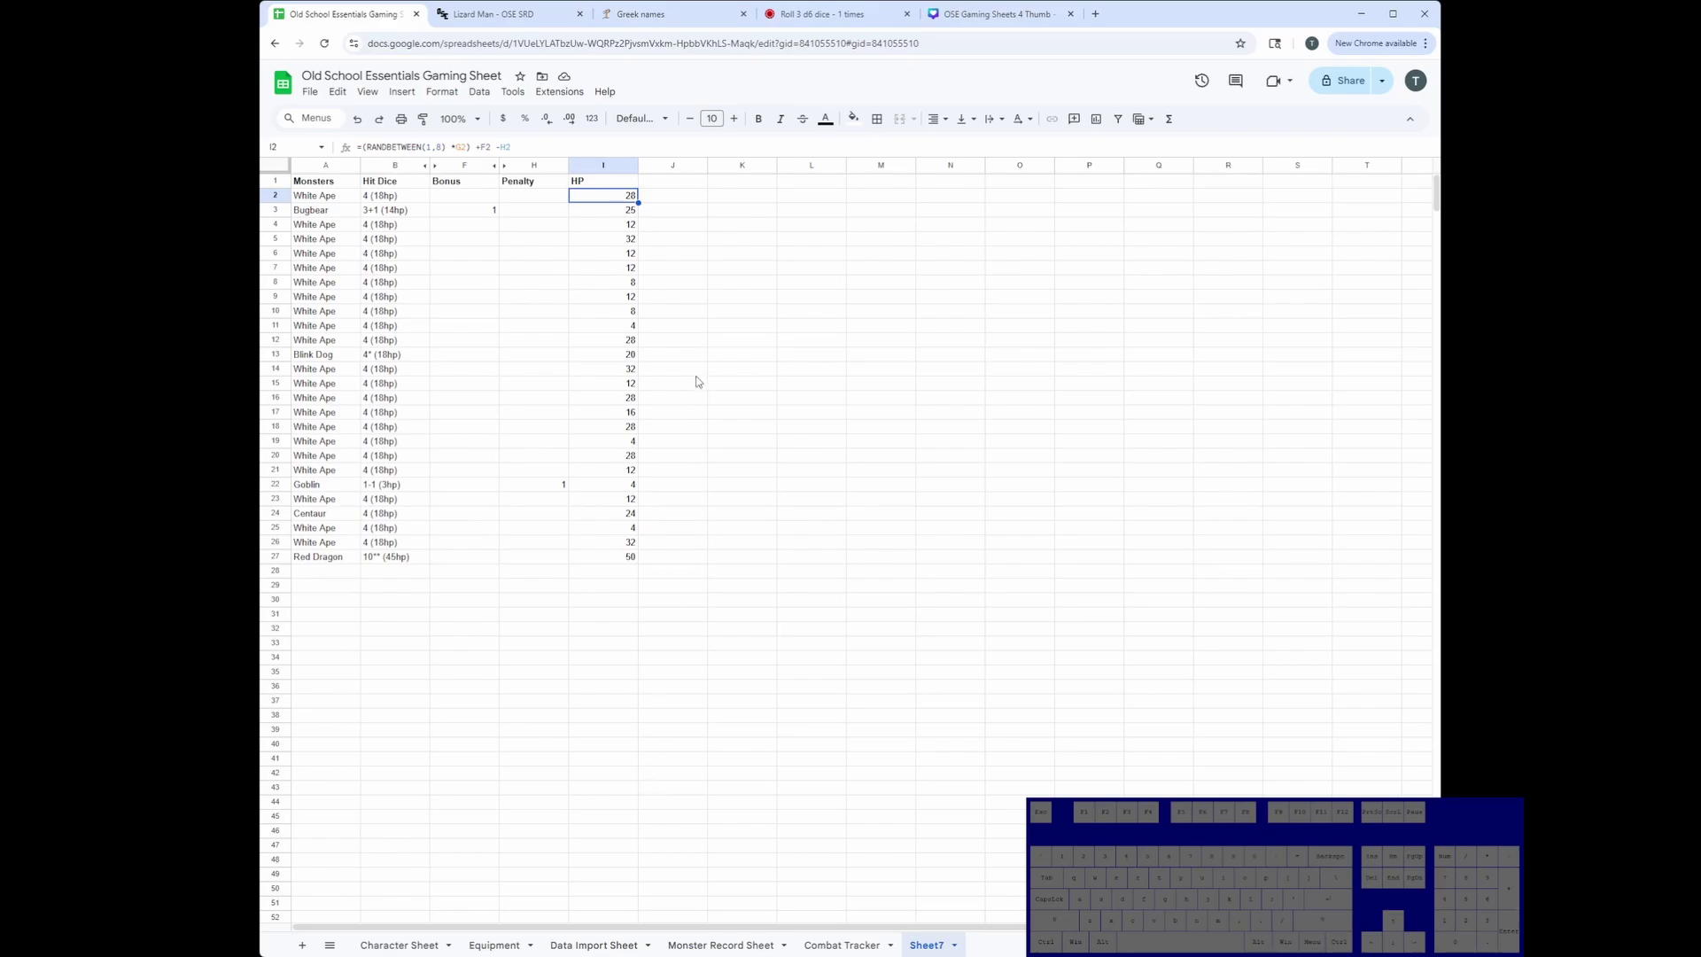
{"action": "key", "text": "Right"}
{"action": "key", "text": "Left"}
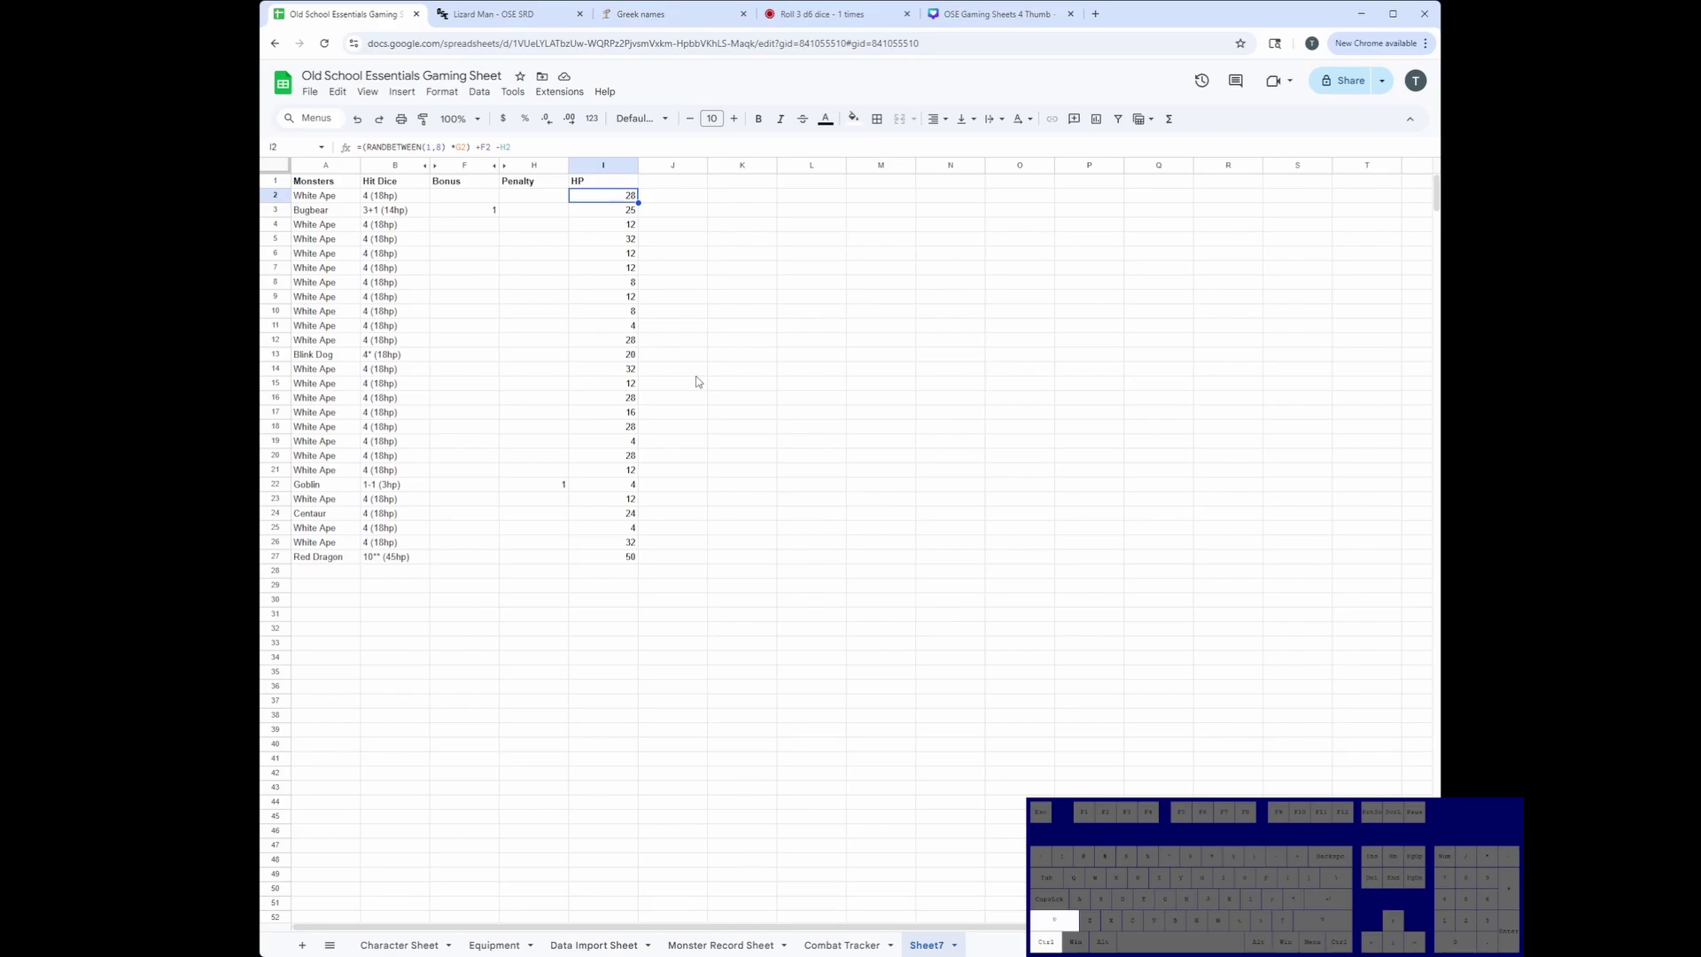
{"action": "key", "text": "ctrl+shift+Down"}
{"action": "key", "text": "ctrl+c"}
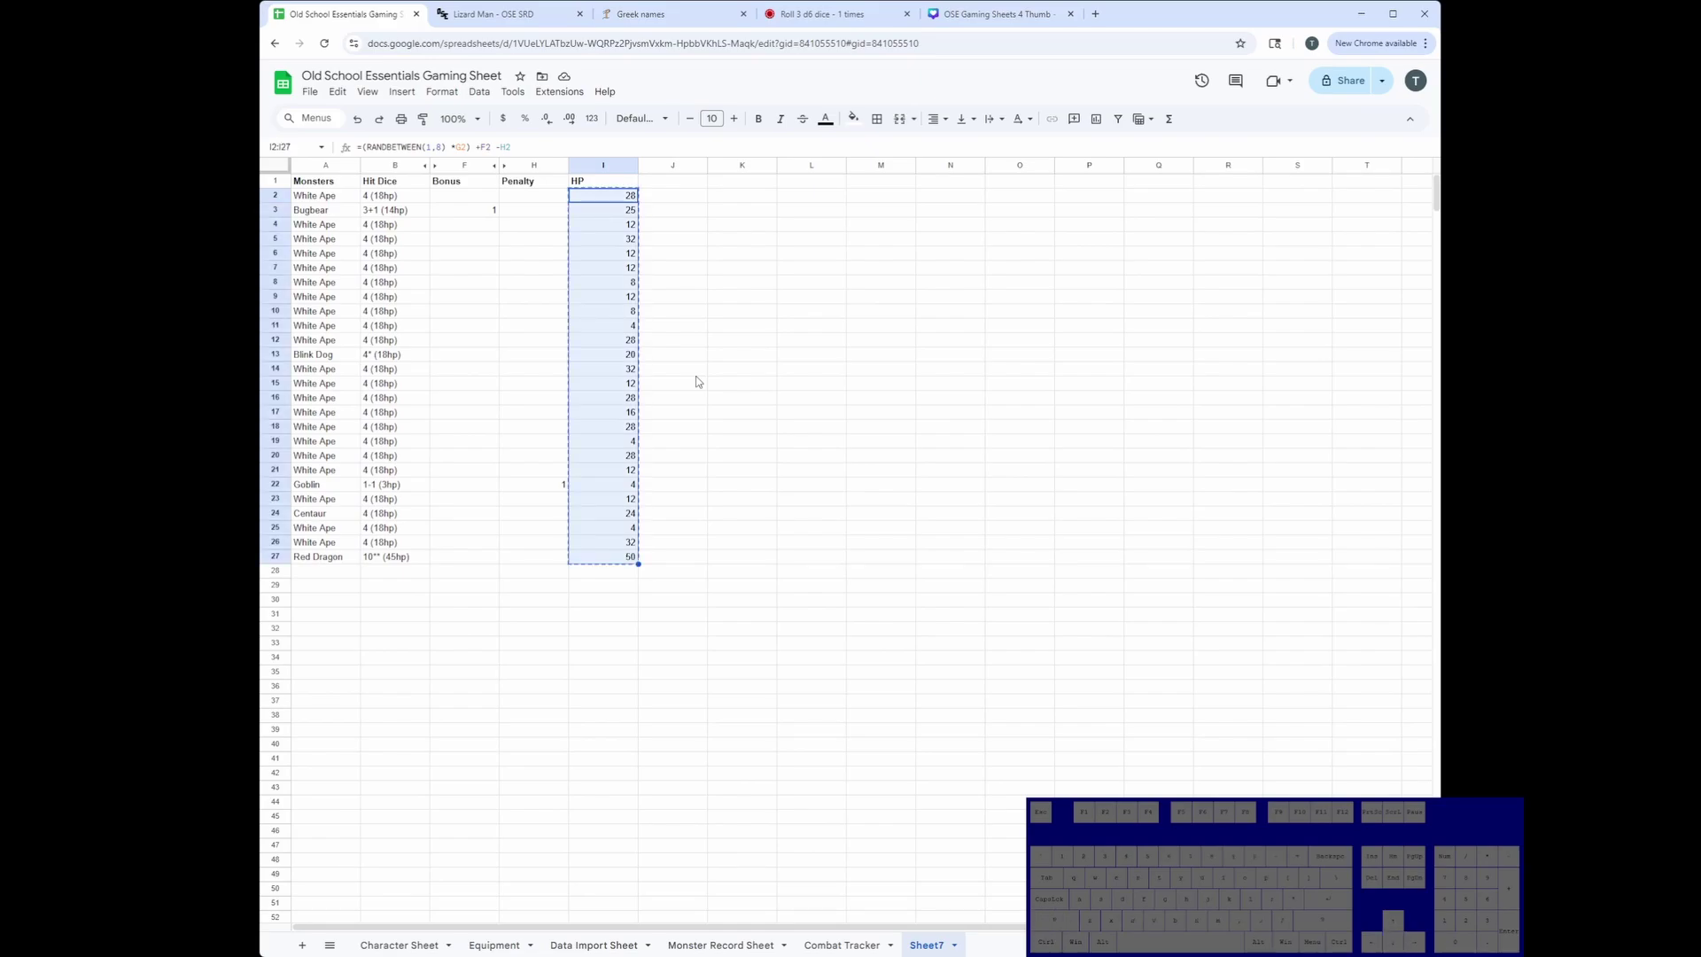
Switch to the Combat Tracker sheet and add the heading HP in N14, beside Treasure Type.
{"action": "left_click", "coordinate": [846, 945]}
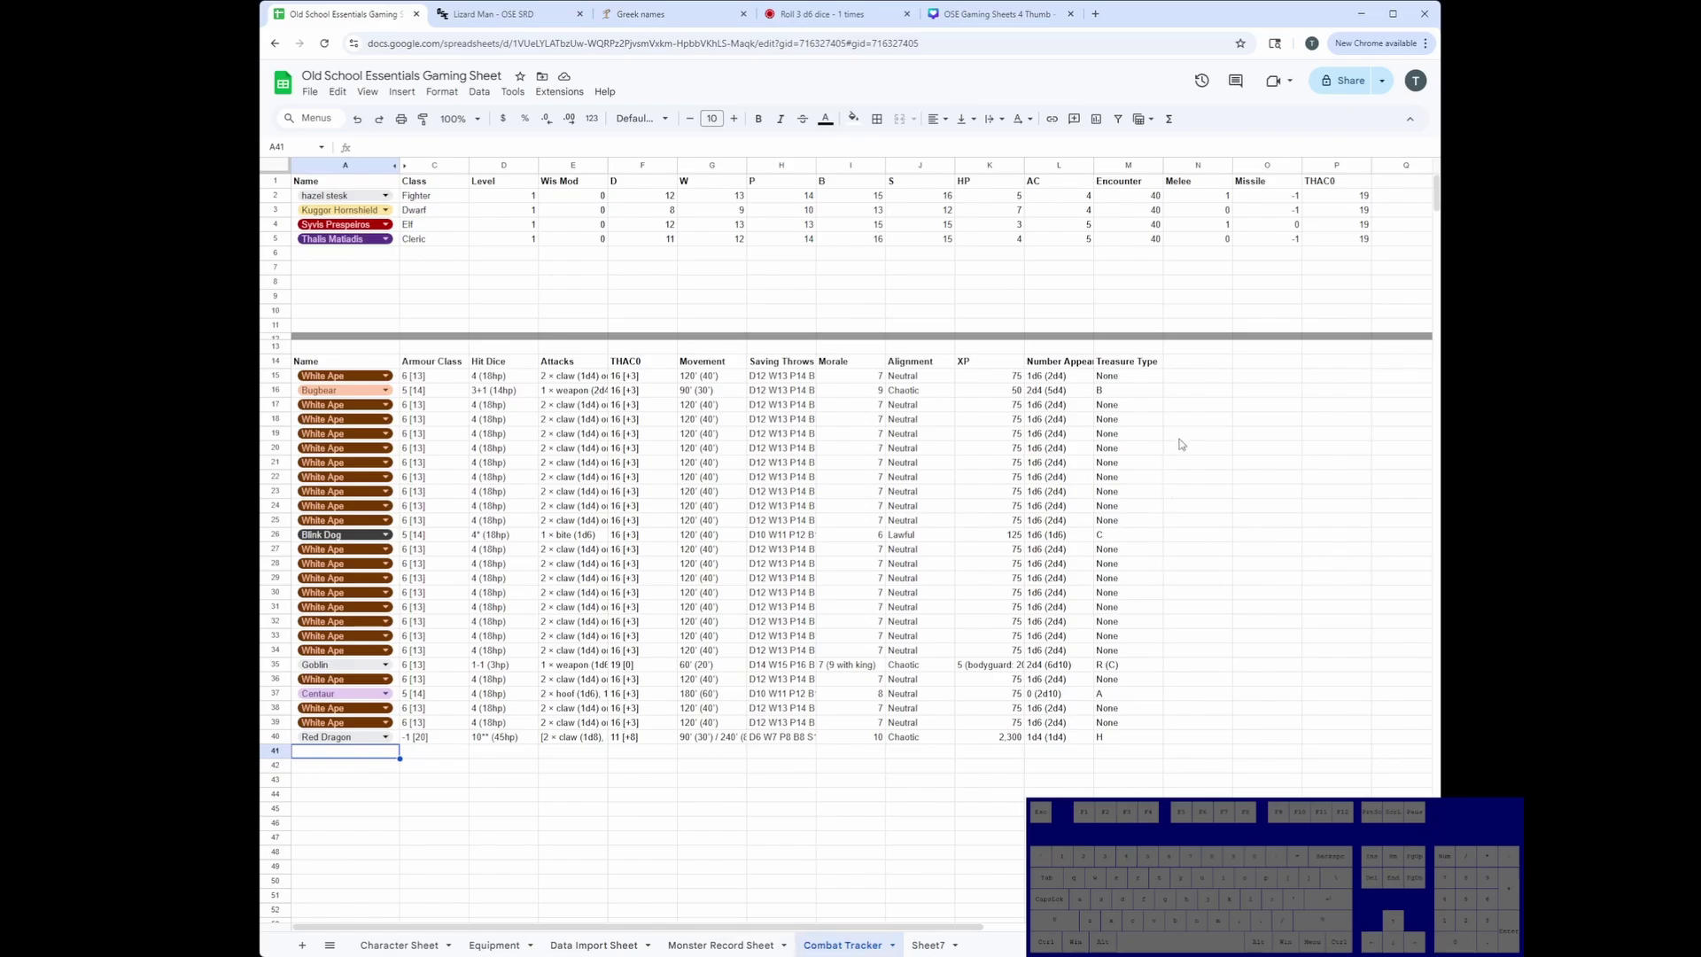
{"action": "left_click_drag", "start_coordinate": [1215, 381], "coordinate": [1188, 746]}
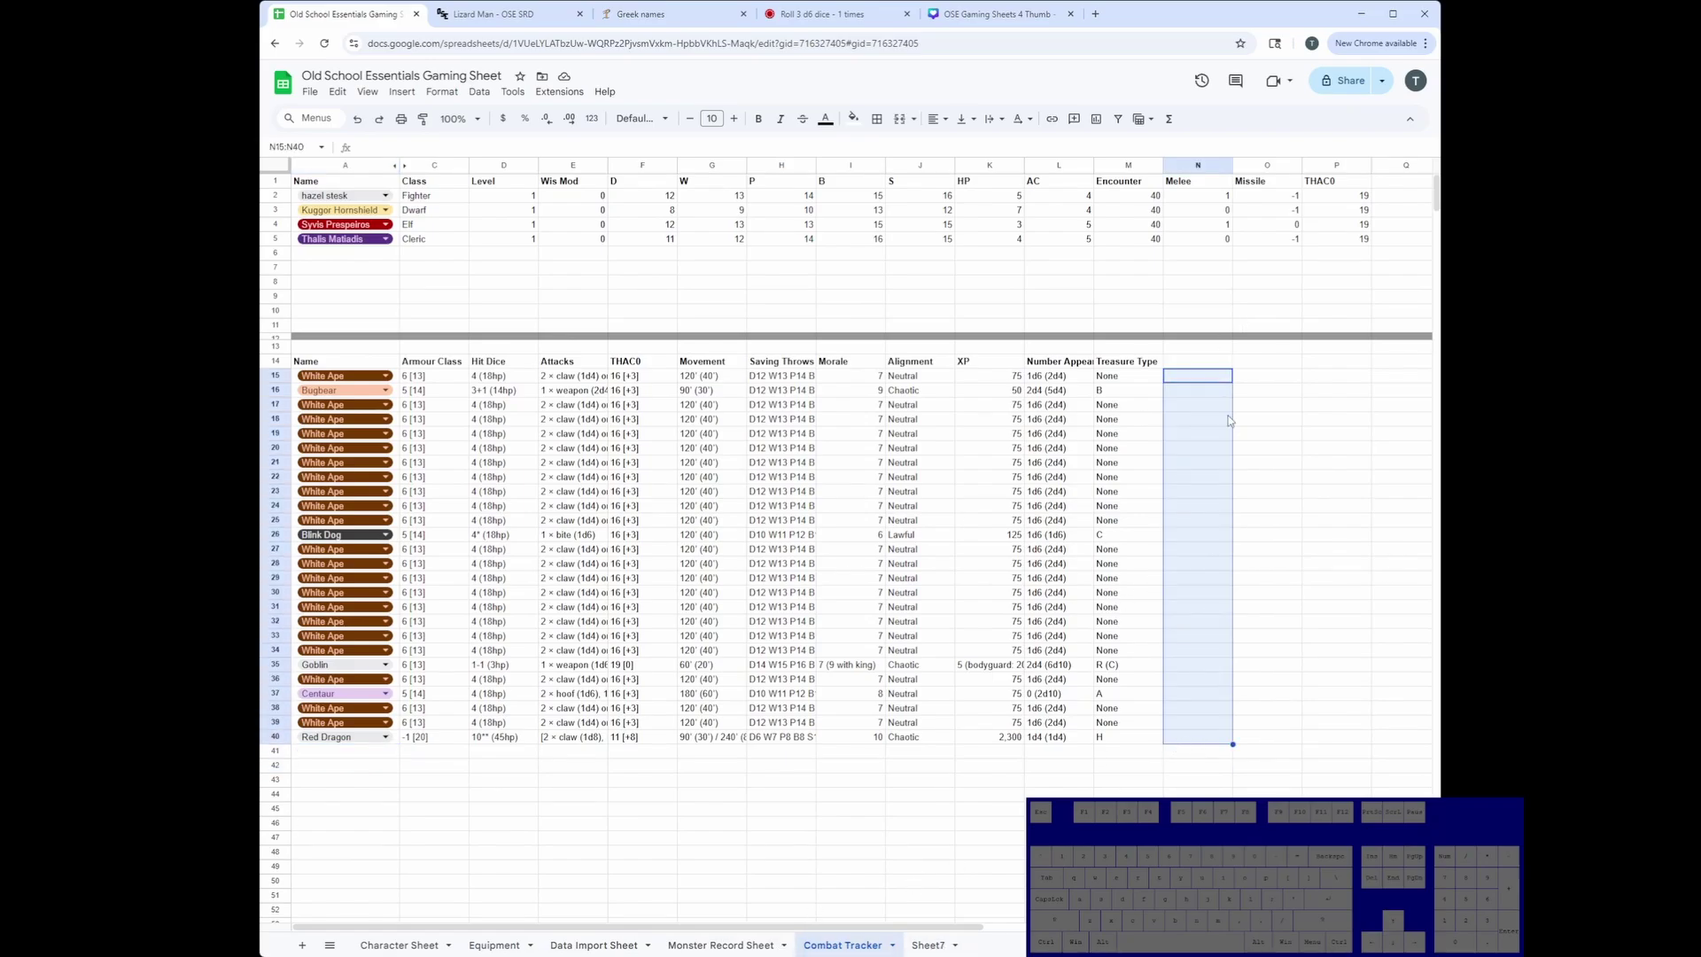
{"action": "left_click", "coordinate": [1208, 365]}
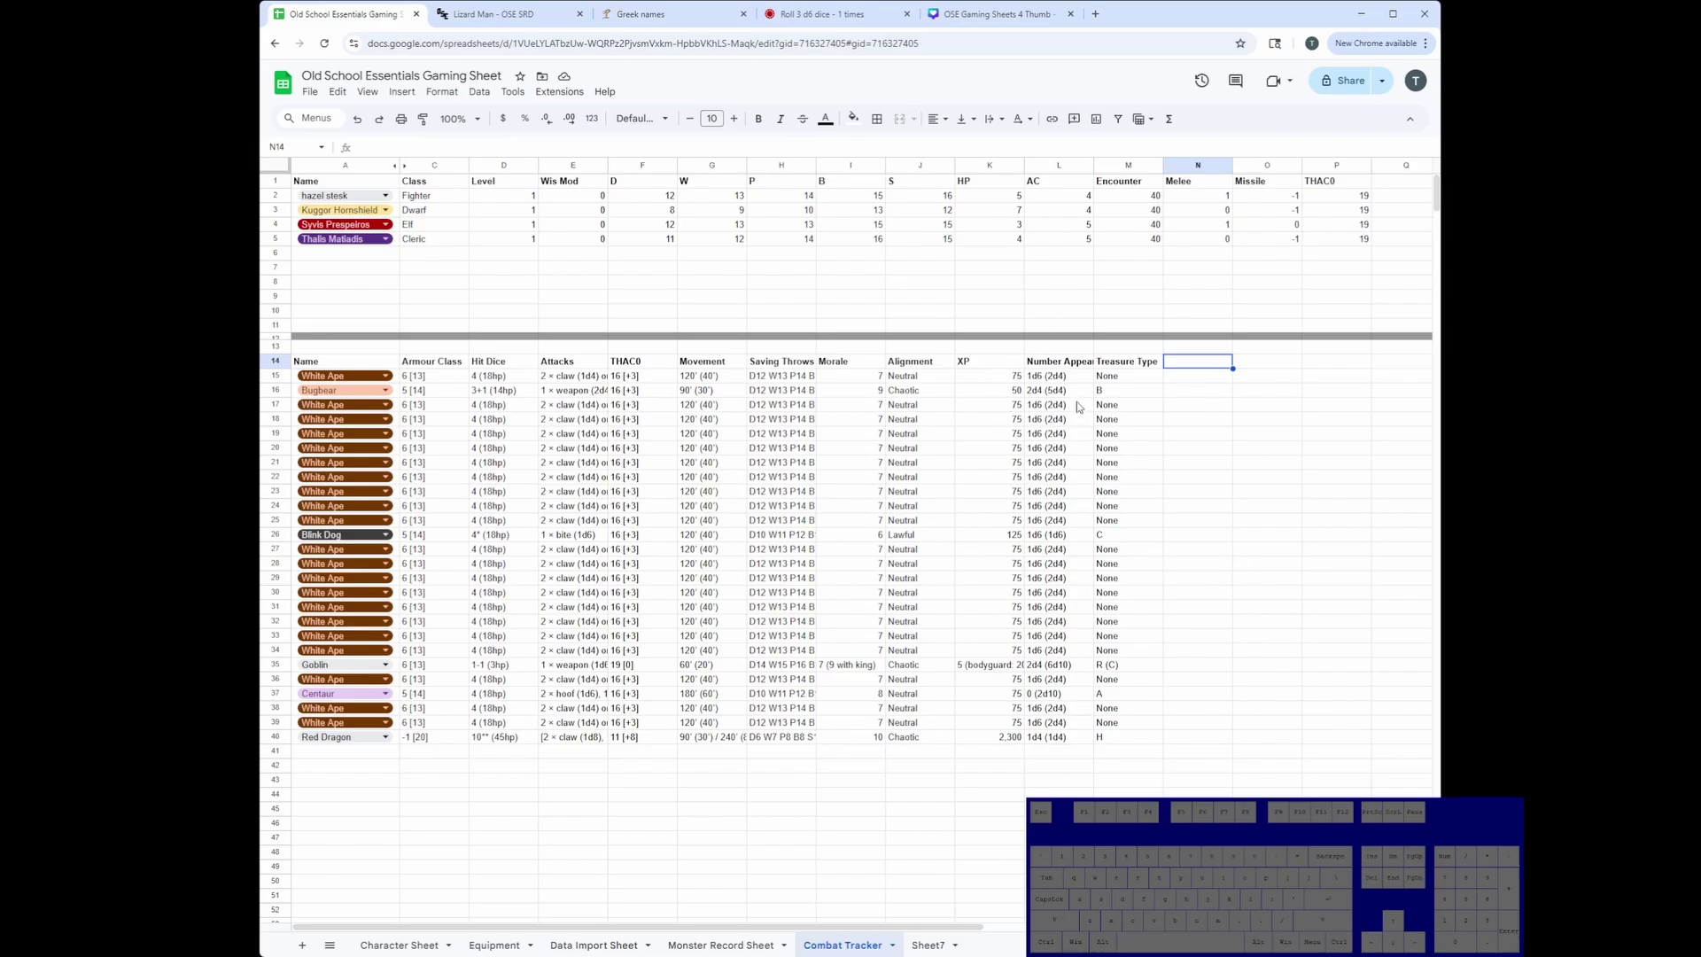
{"action": "type", "text": "HP"}
{"action": "key", "text": "Return"}
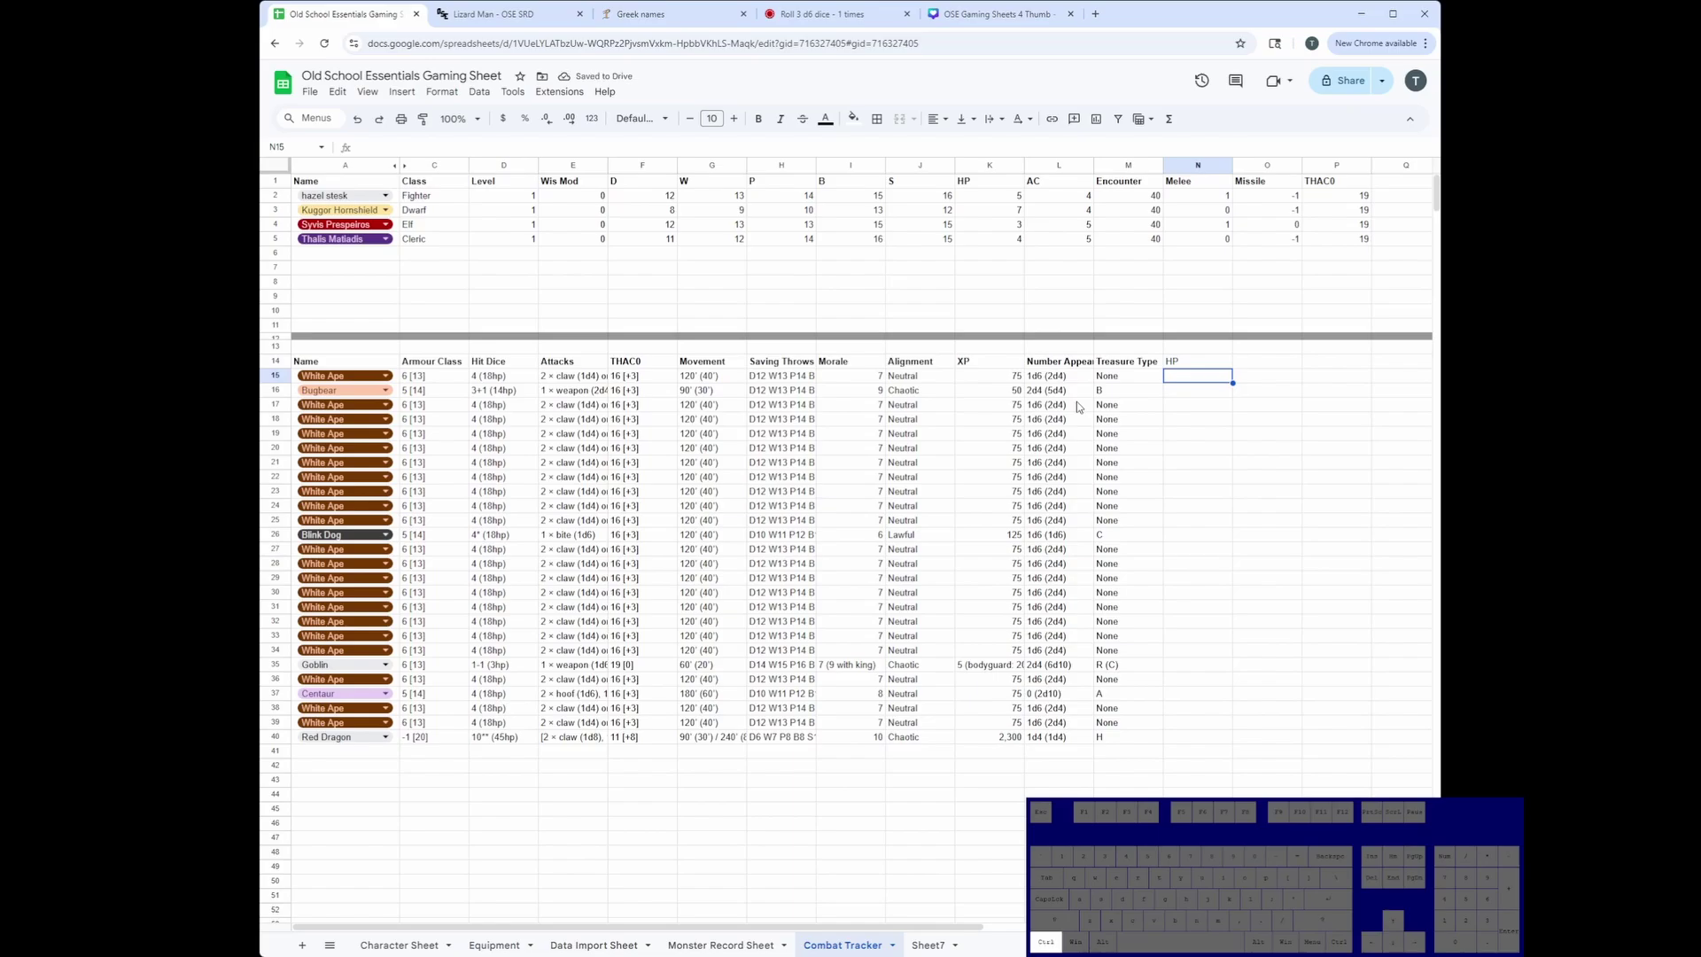
Paste the copied HP as values only into N15:N40 and check the pasted column.
{"action": "key", "text": "ctrl+shift+v"}
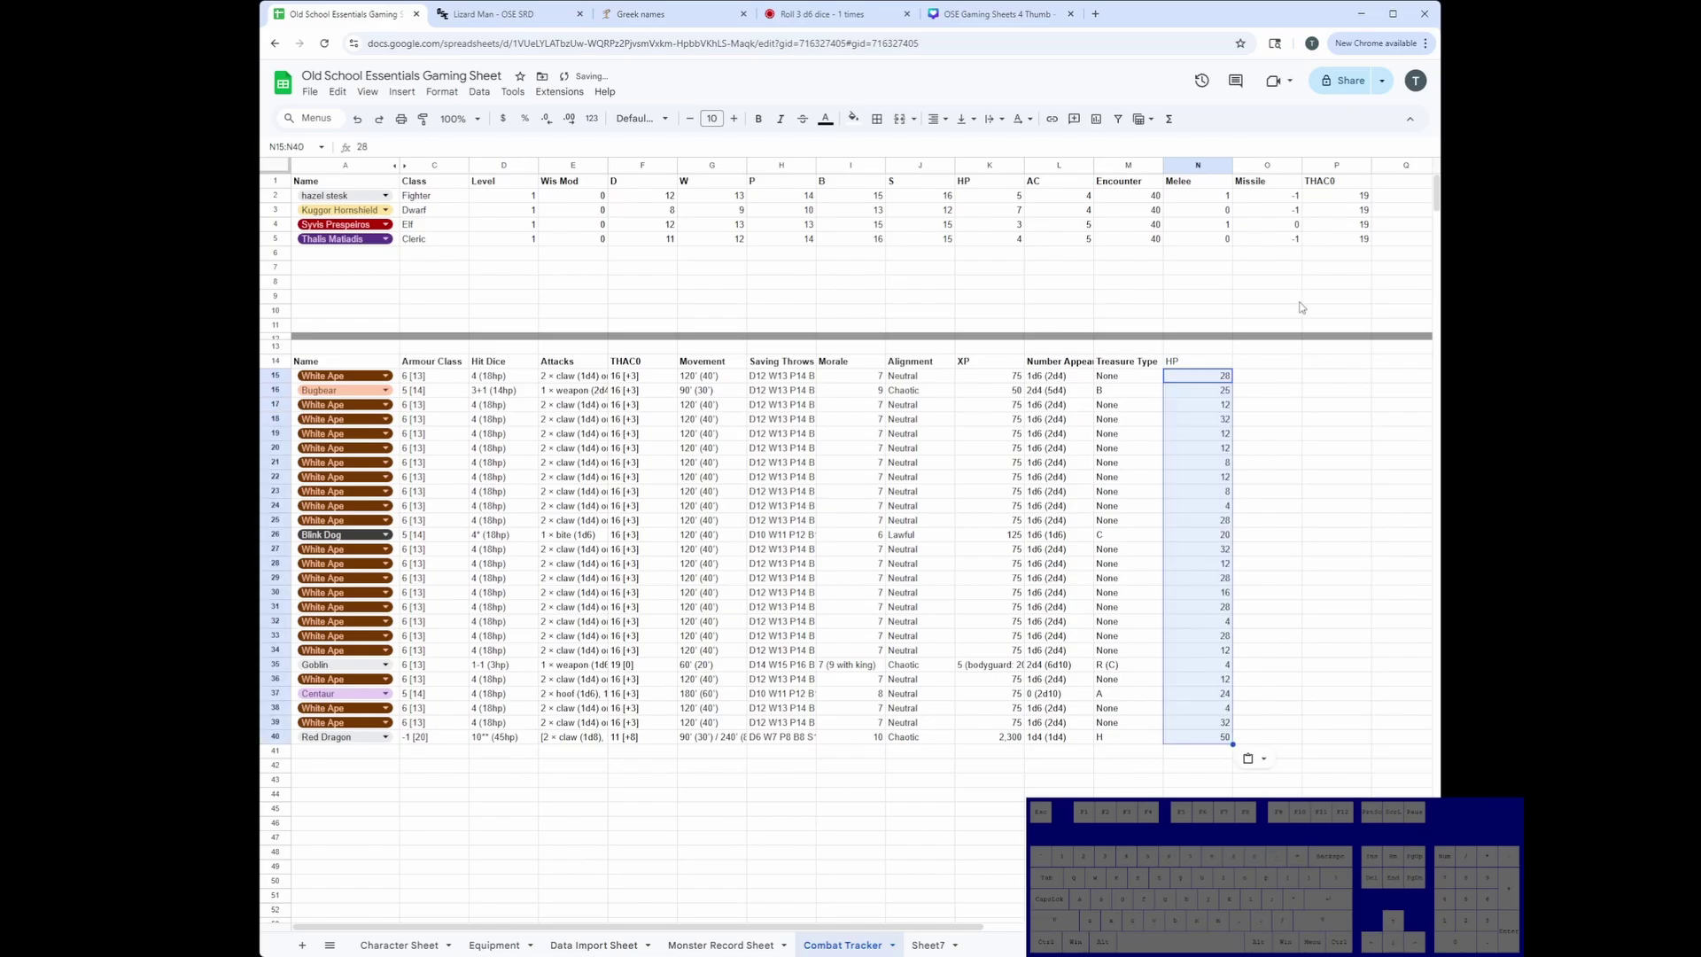
{"action": "left_click", "coordinate": [1193, 381]}
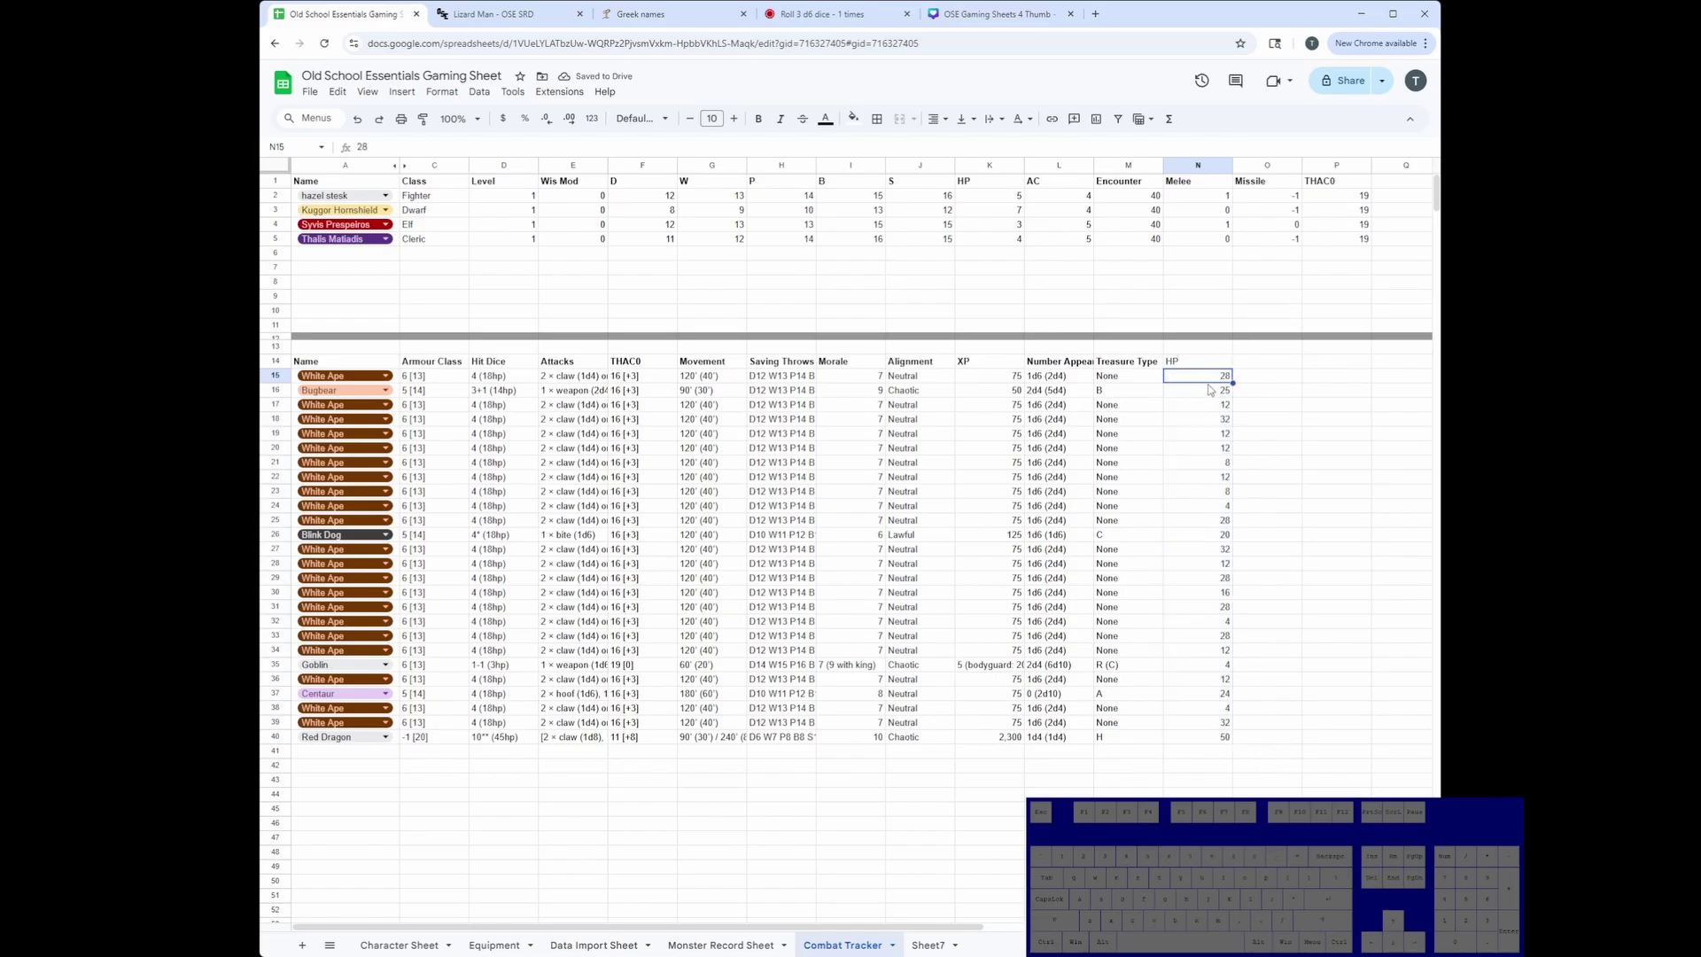
{"action": "left_click_drag", "start_coordinate": [1225, 379], "coordinate": [1223, 741]}
{"action": "left_click", "coordinate": [1280, 479]}
{"action": "left_click", "coordinate": [1280, 382]}
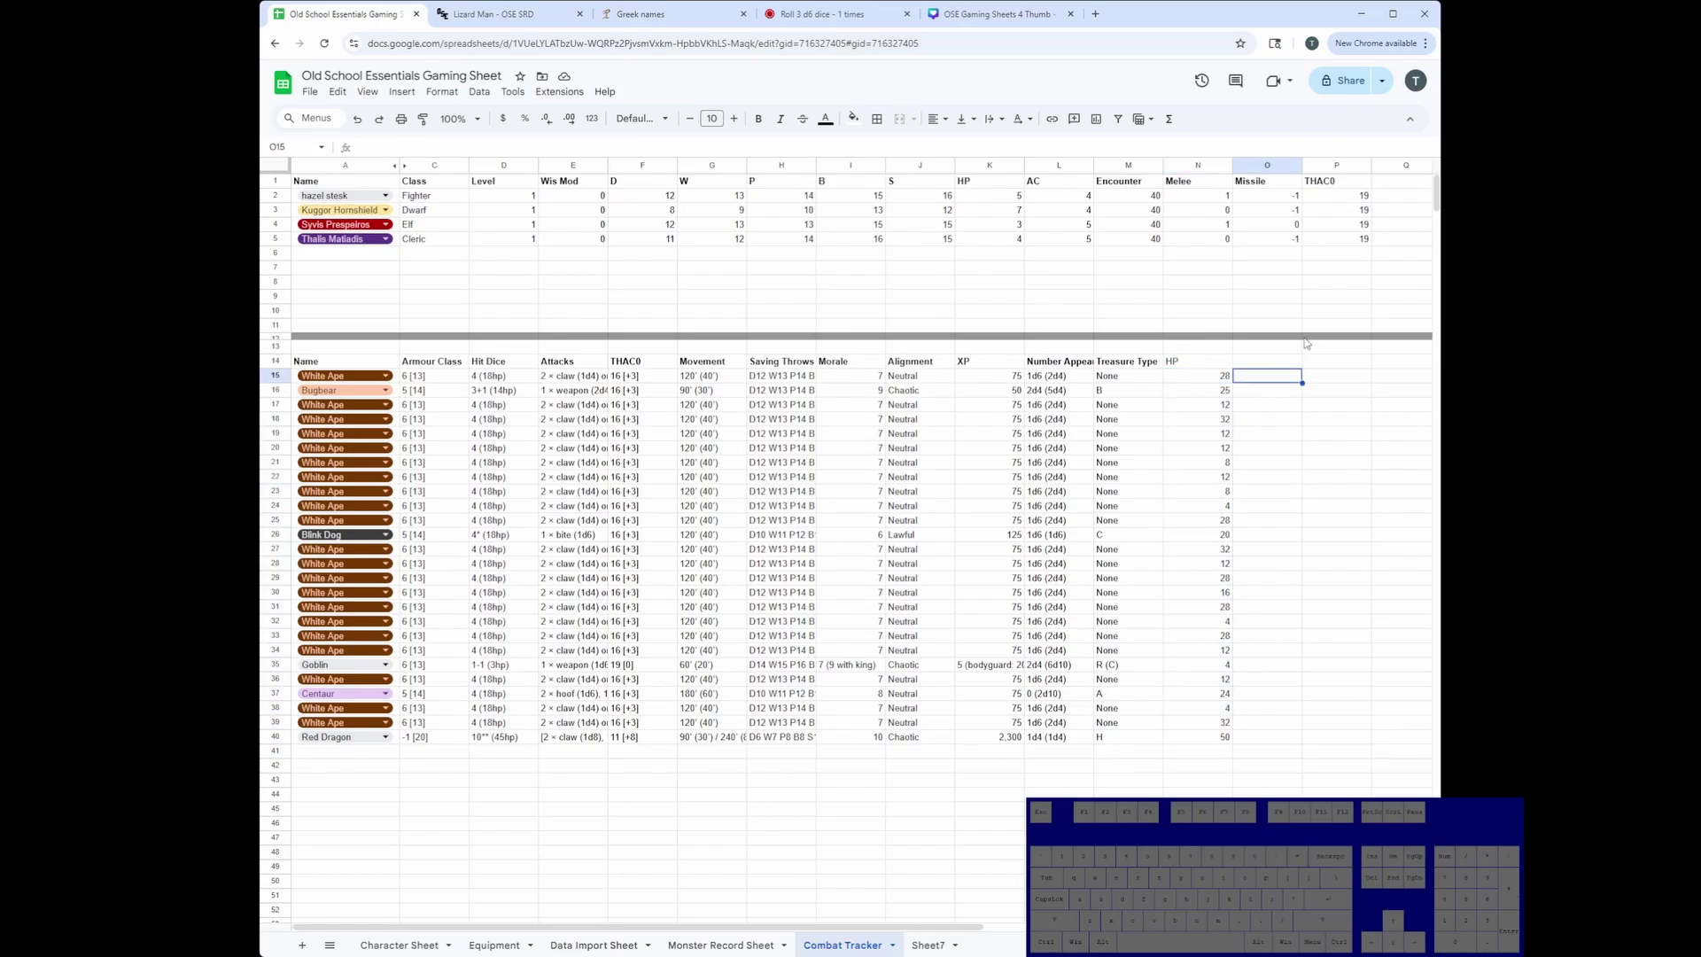
Enter =SUM(P15:Y15) in O15, beside the first monster's HP, to total the damage cells in that row.
{"action": "scroll", "coordinate": [815, 433], "scroll_direction": "right", "scroll_amount": 5}
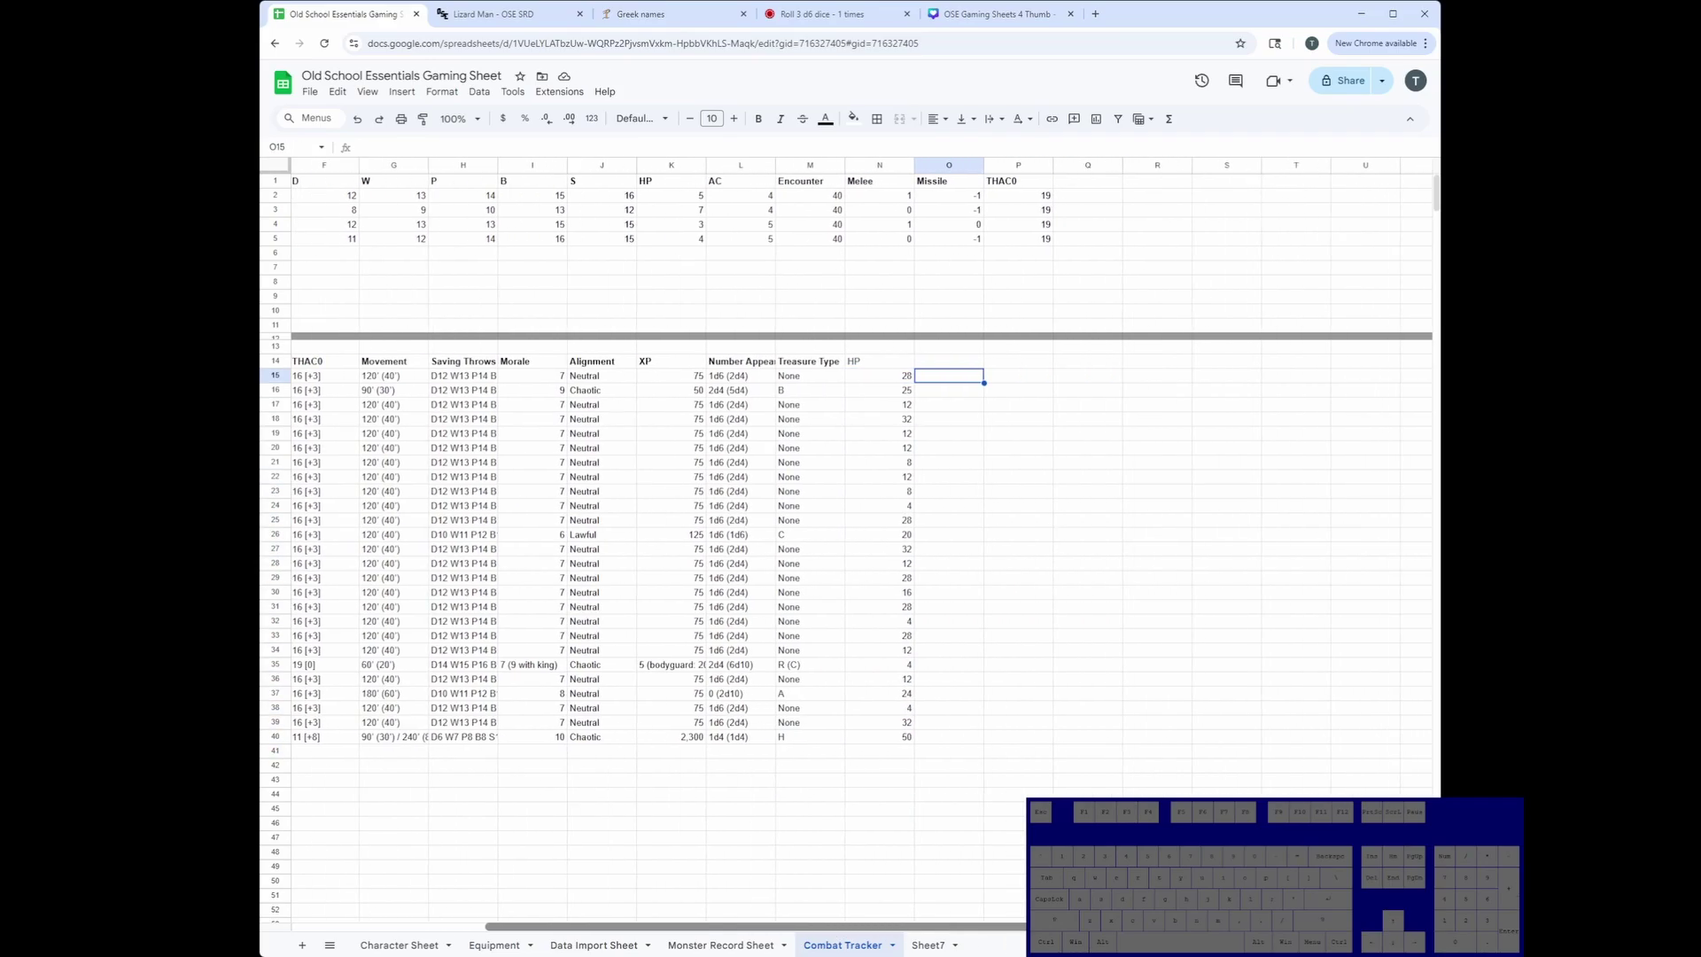
{"action": "left_click_drag", "start_coordinate": [806, 375], "coordinate": [809, 739]}
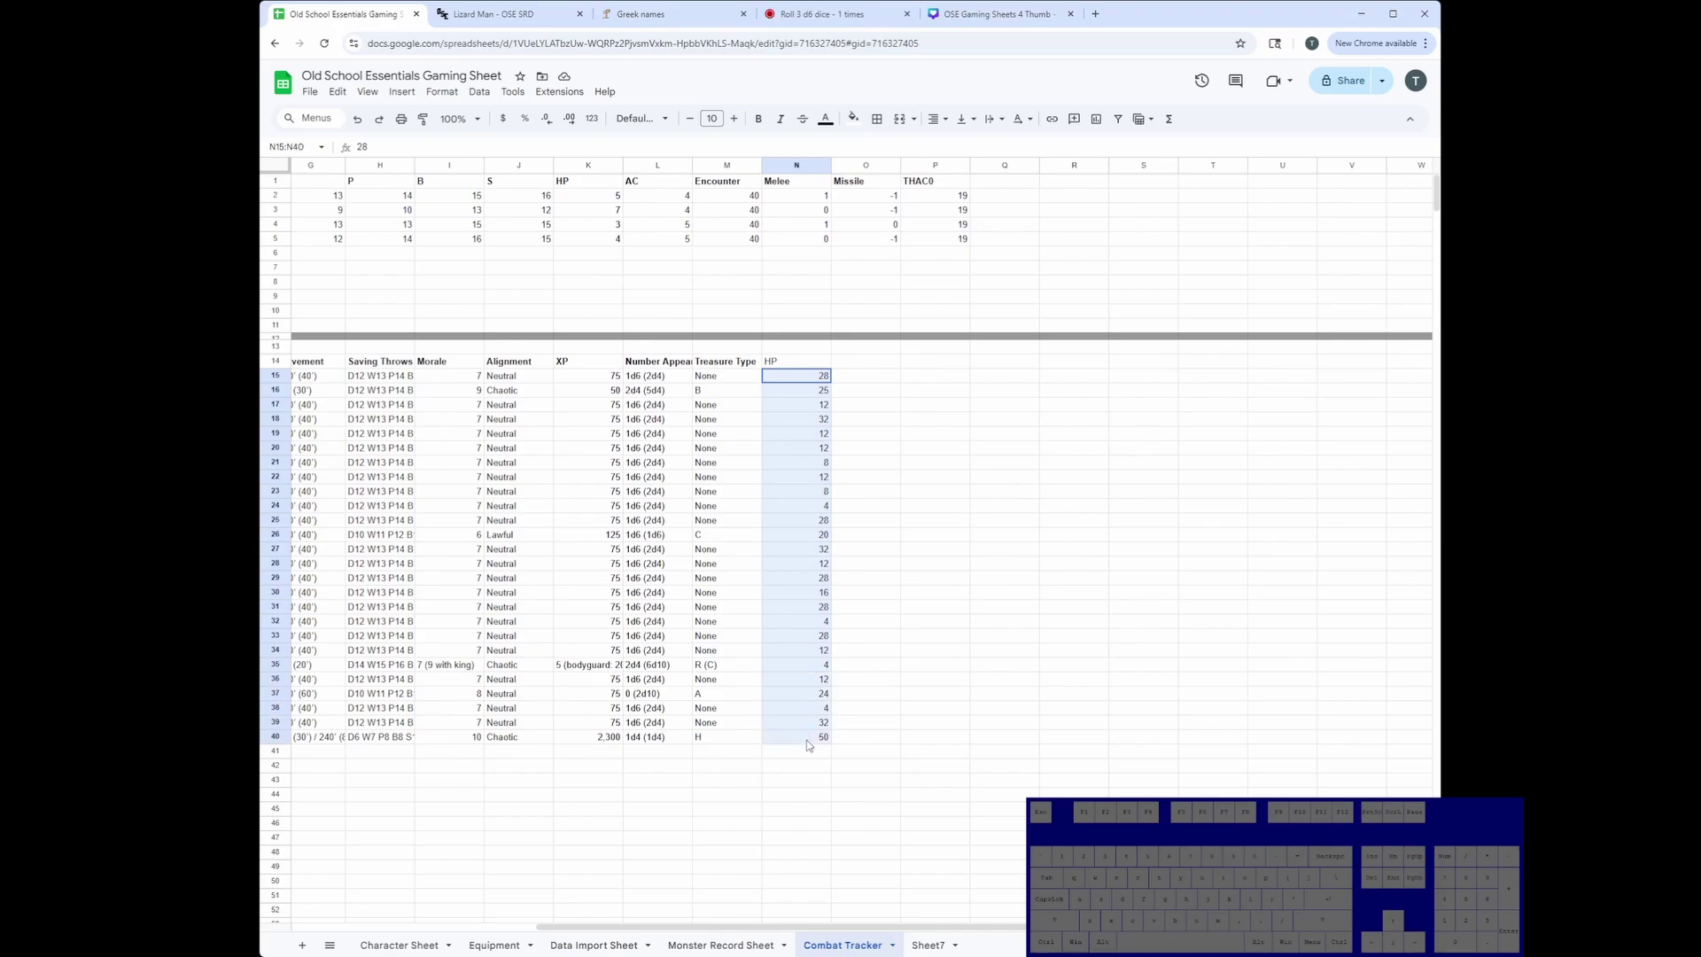
{"action": "left_click_drag", "start_coordinate": [800, 381], "coordinate": [798, 751]}
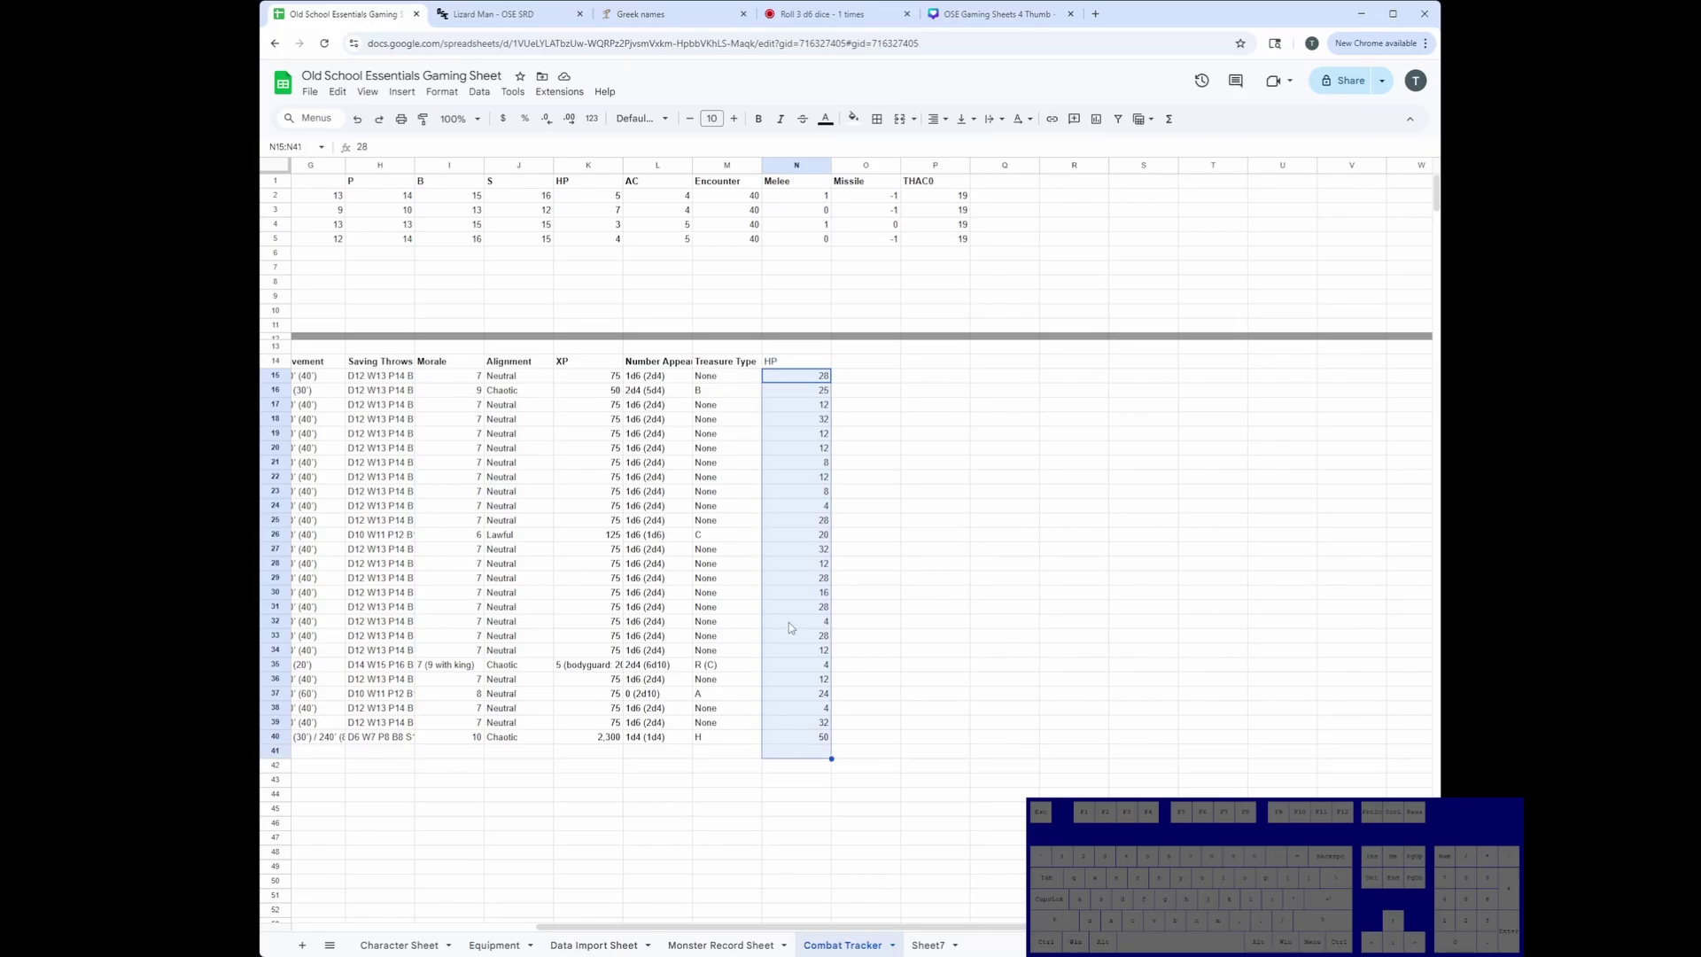
{"action": "left_click", "coordinate": [881, 380]}
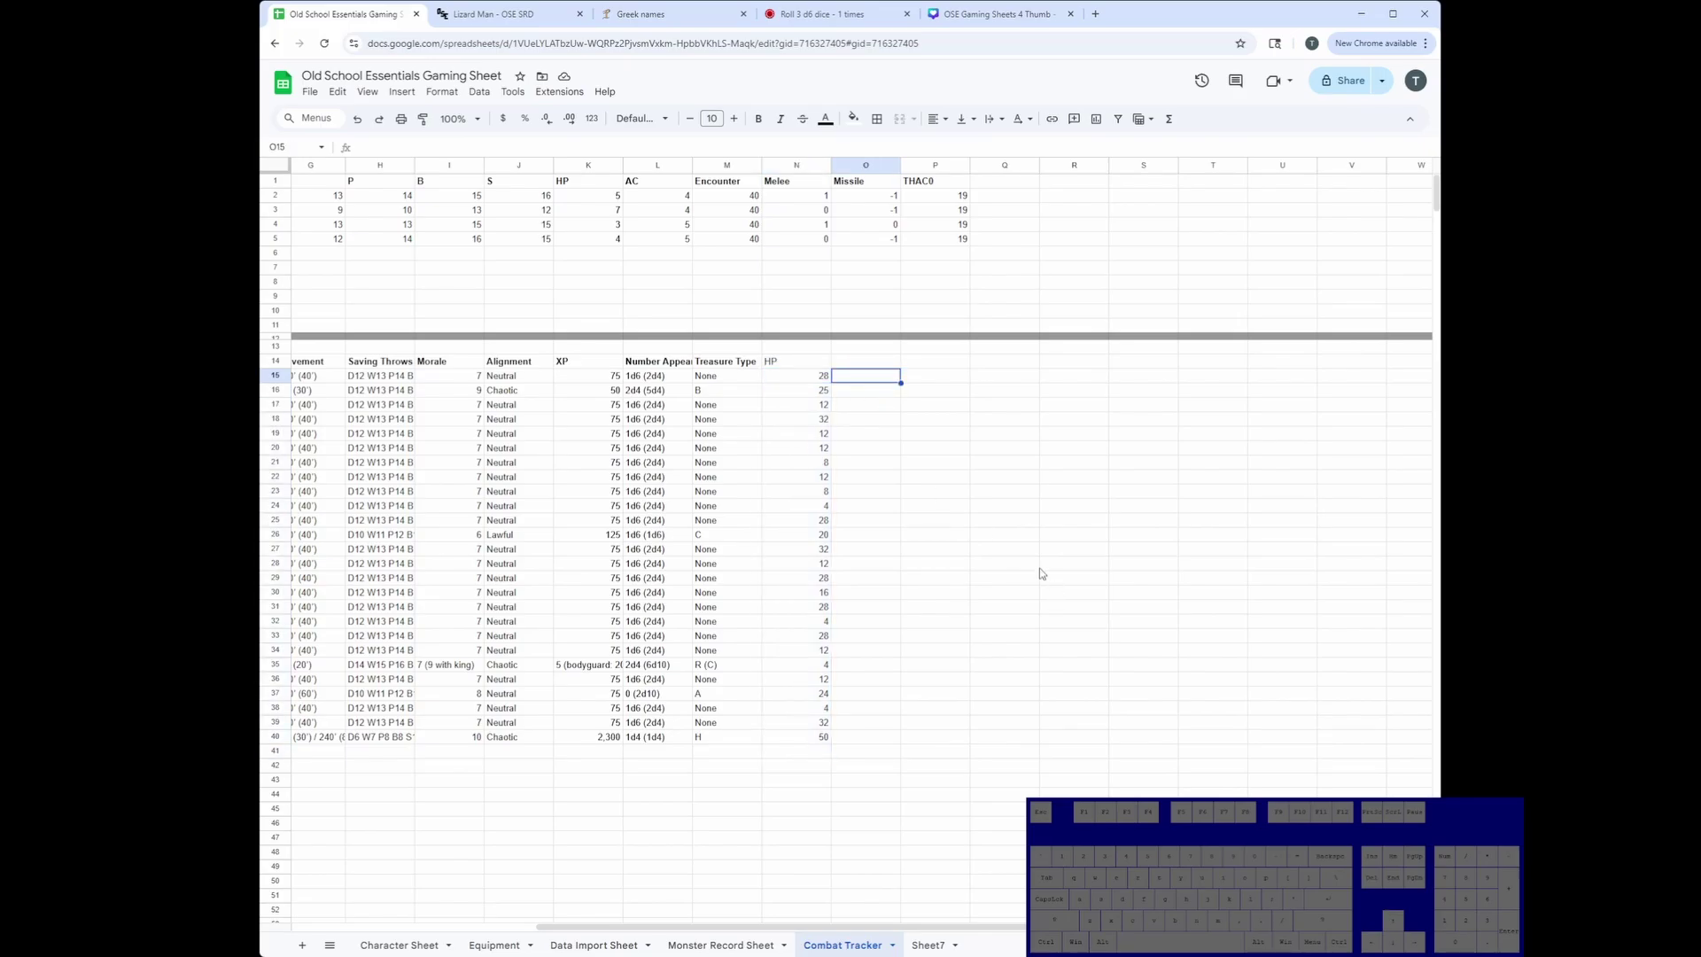
{"action": "type", "text": "=su"}
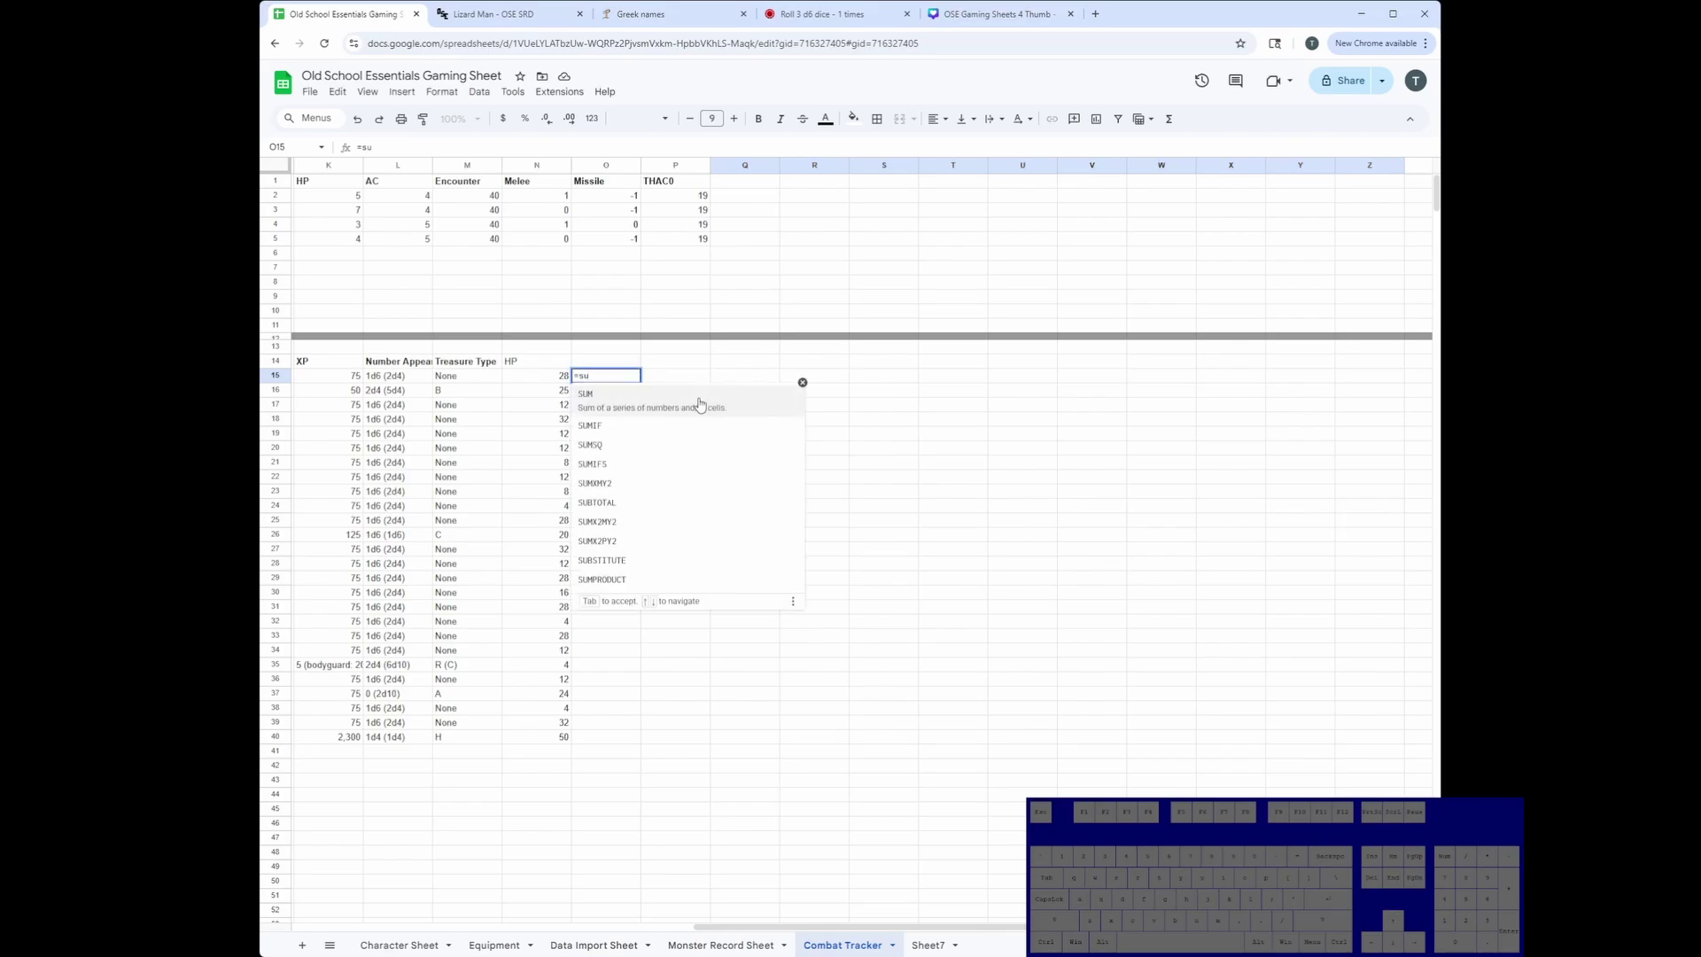
{"action": "left_click", "coordinate": [699, 400]}
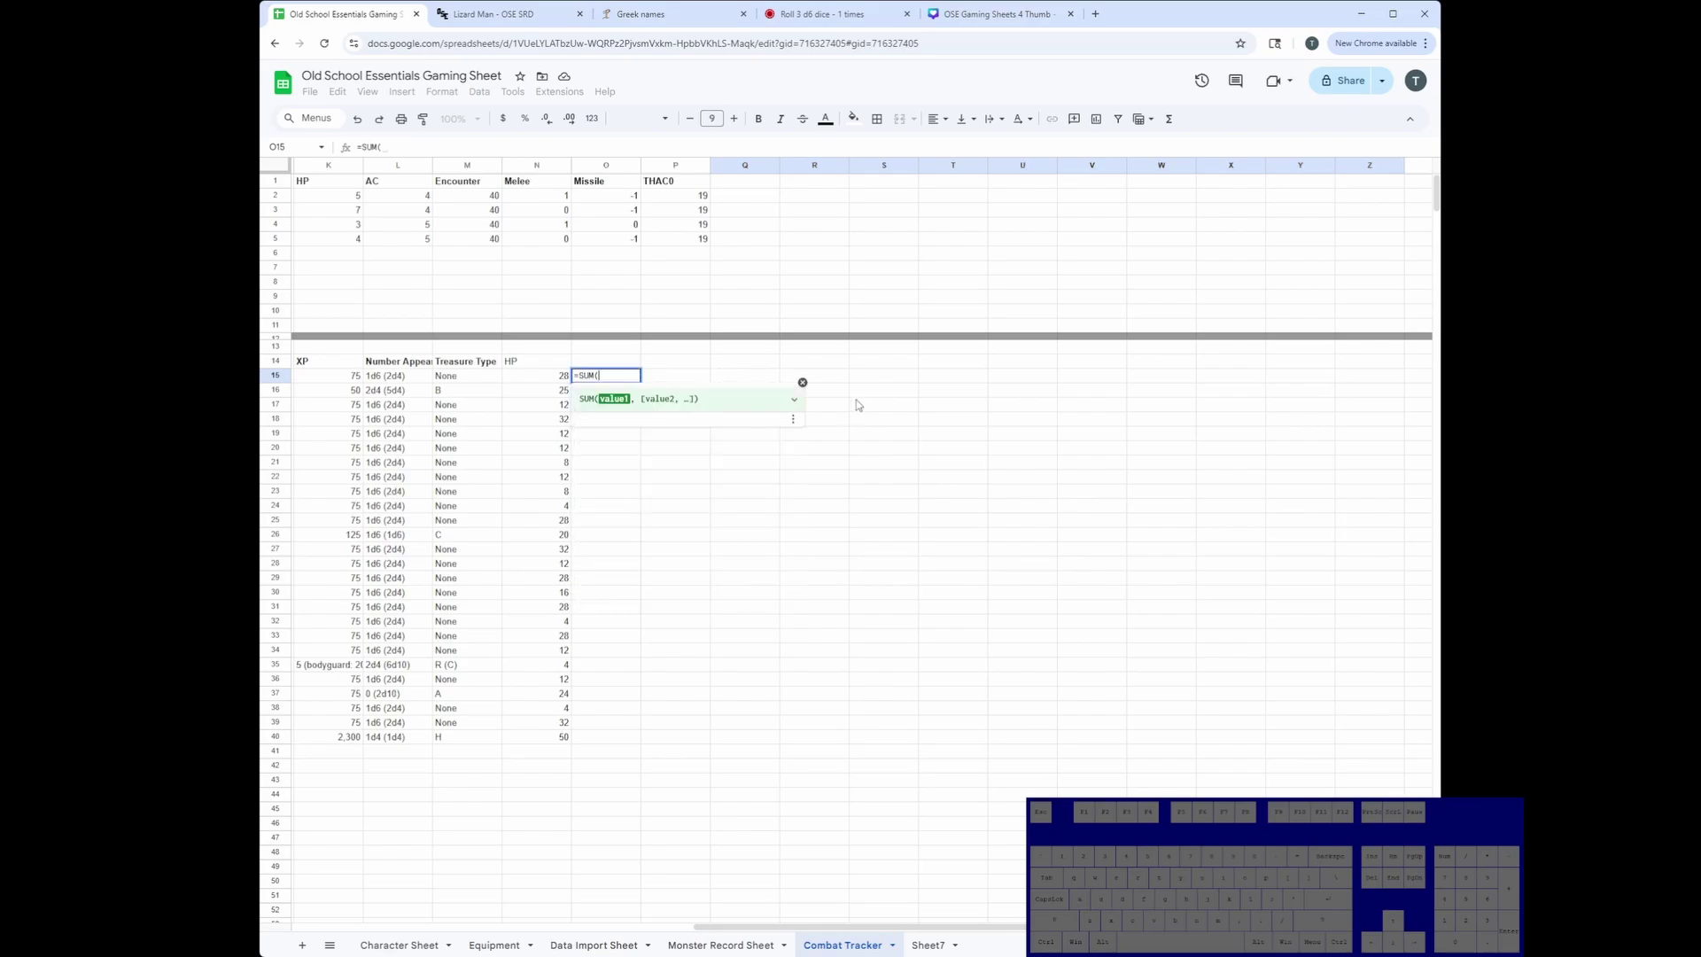
{"action": "left_click", "coordinate": [677, 381]}
{"action": "left_click_drag", "start_coordinate": [678, 381], "coordinate": [1309, 379]}
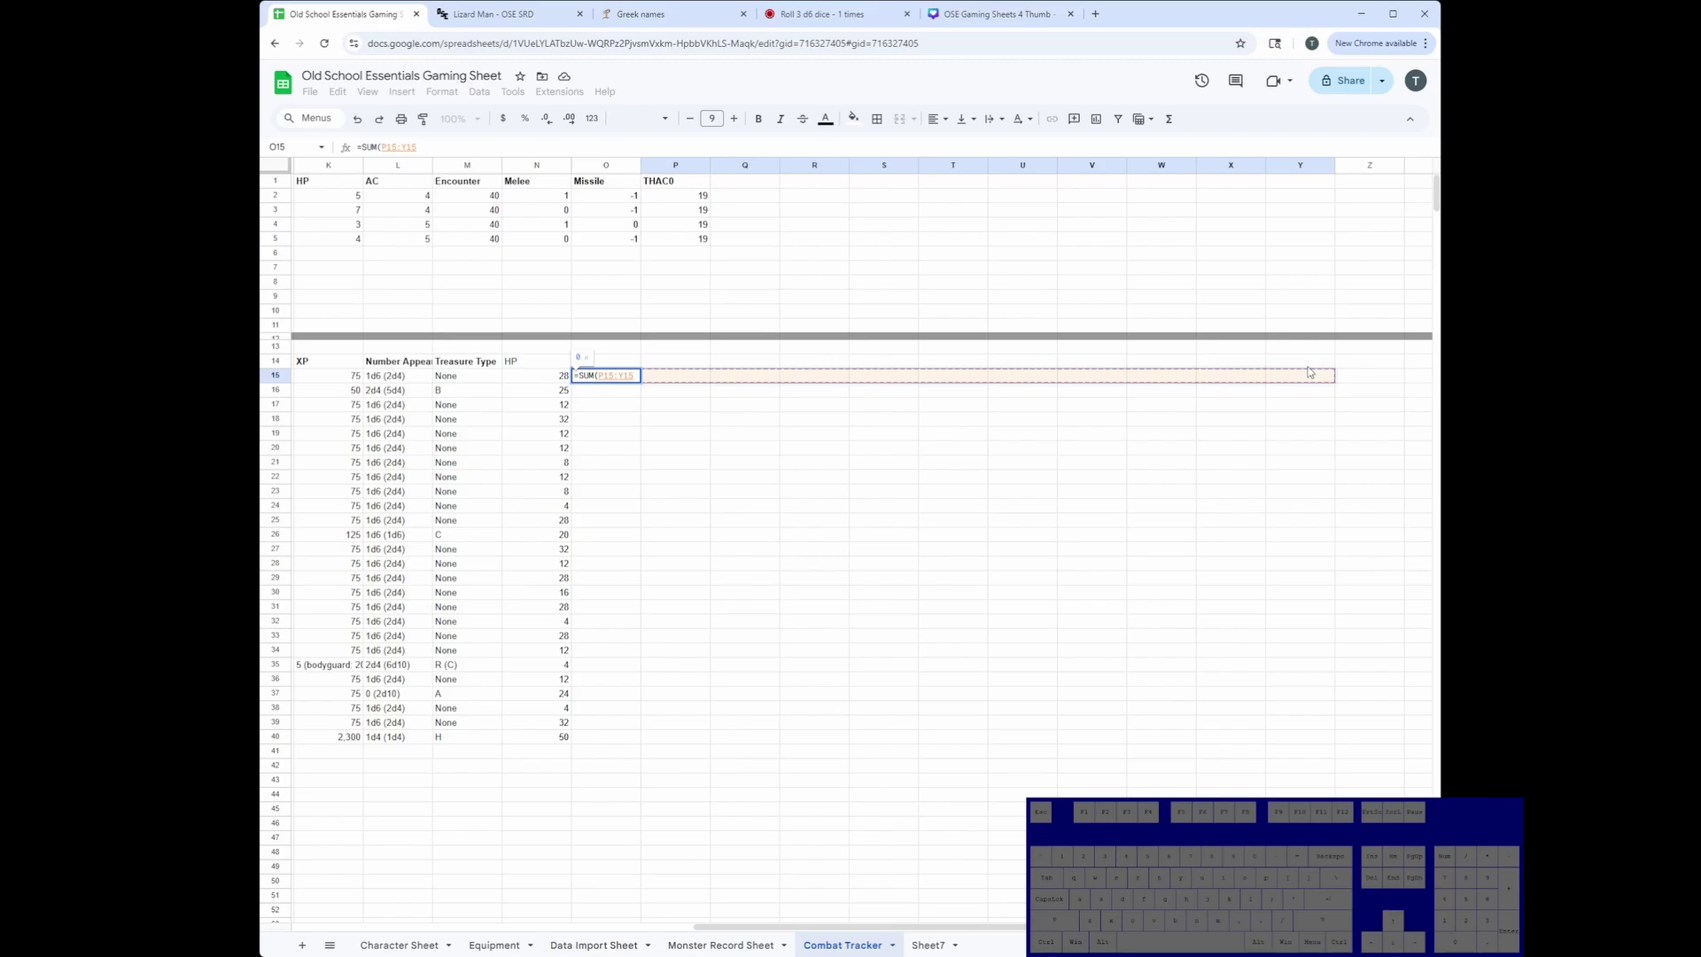
{"action": "key", "text": "Return"}
Copy the sum formula from O15 into O15:O40 so every monster row totals its own damage.
{"action": "left_click", "coordinate": [621, 378]}
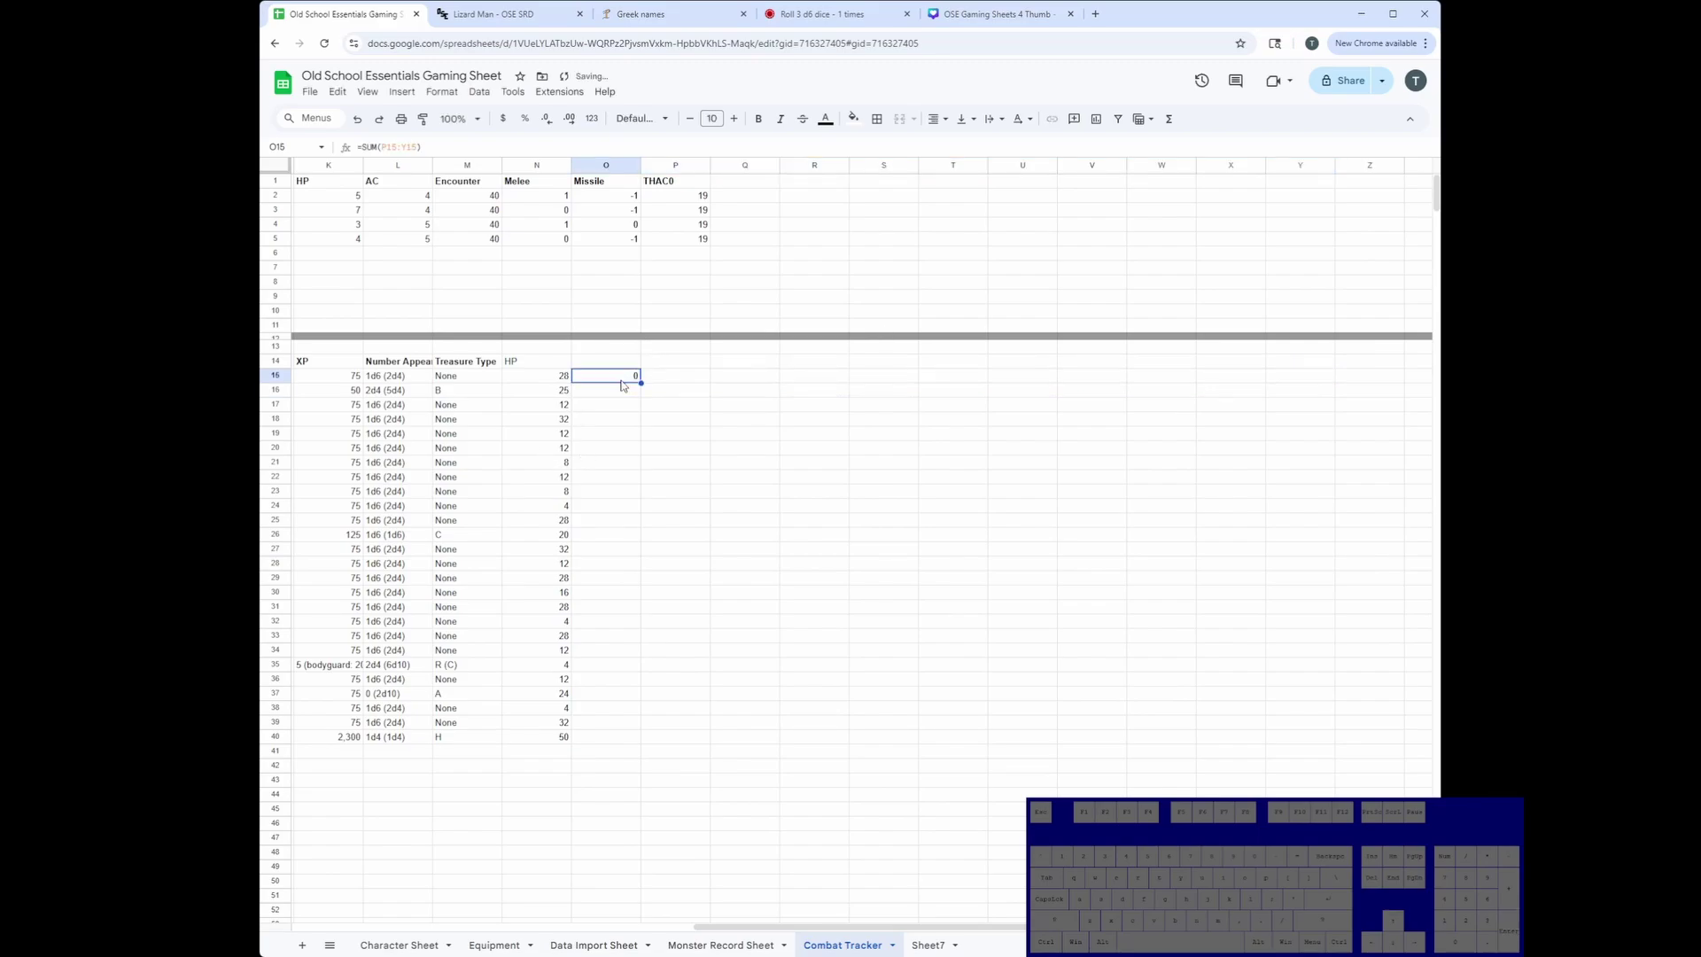
{"action": "key", "text": "ctrl+c"}
{"action": "left_click", "coordinate": [535, 383]}
{"action": "key", "text": "ctrl+Down"}
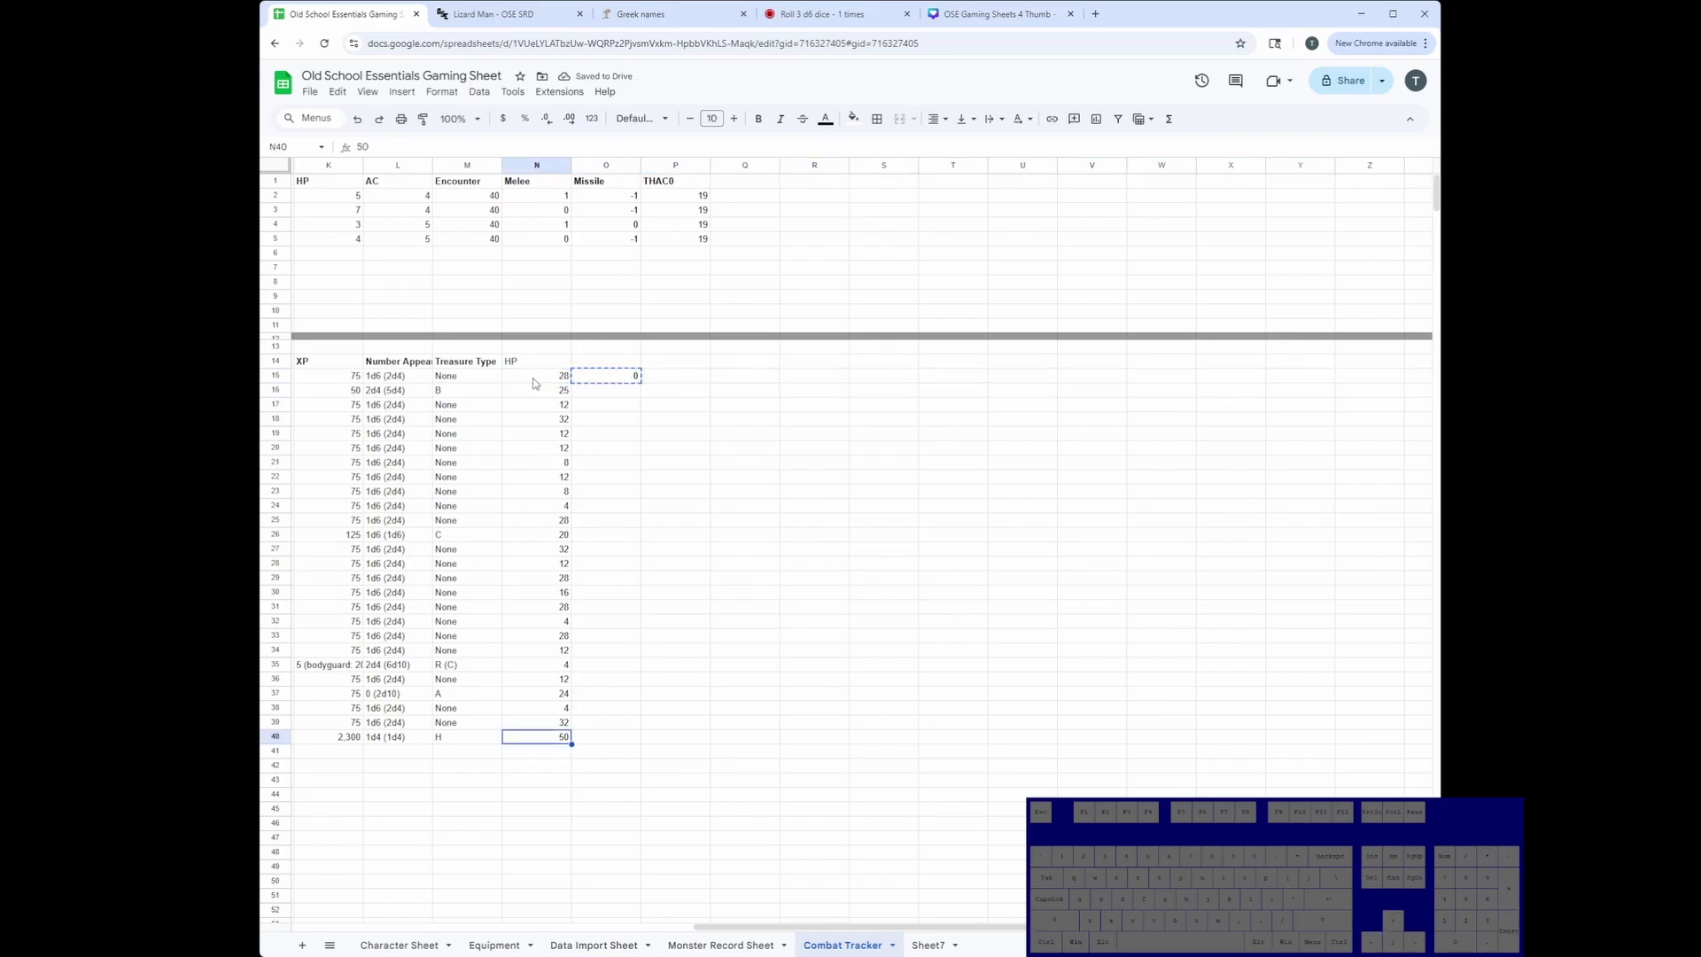
{"action": "key", "text": "Right"}
{"action": "key", "text": "ctrl+shift+Up"}
{"action": "key", "text": "ctrl+v"}
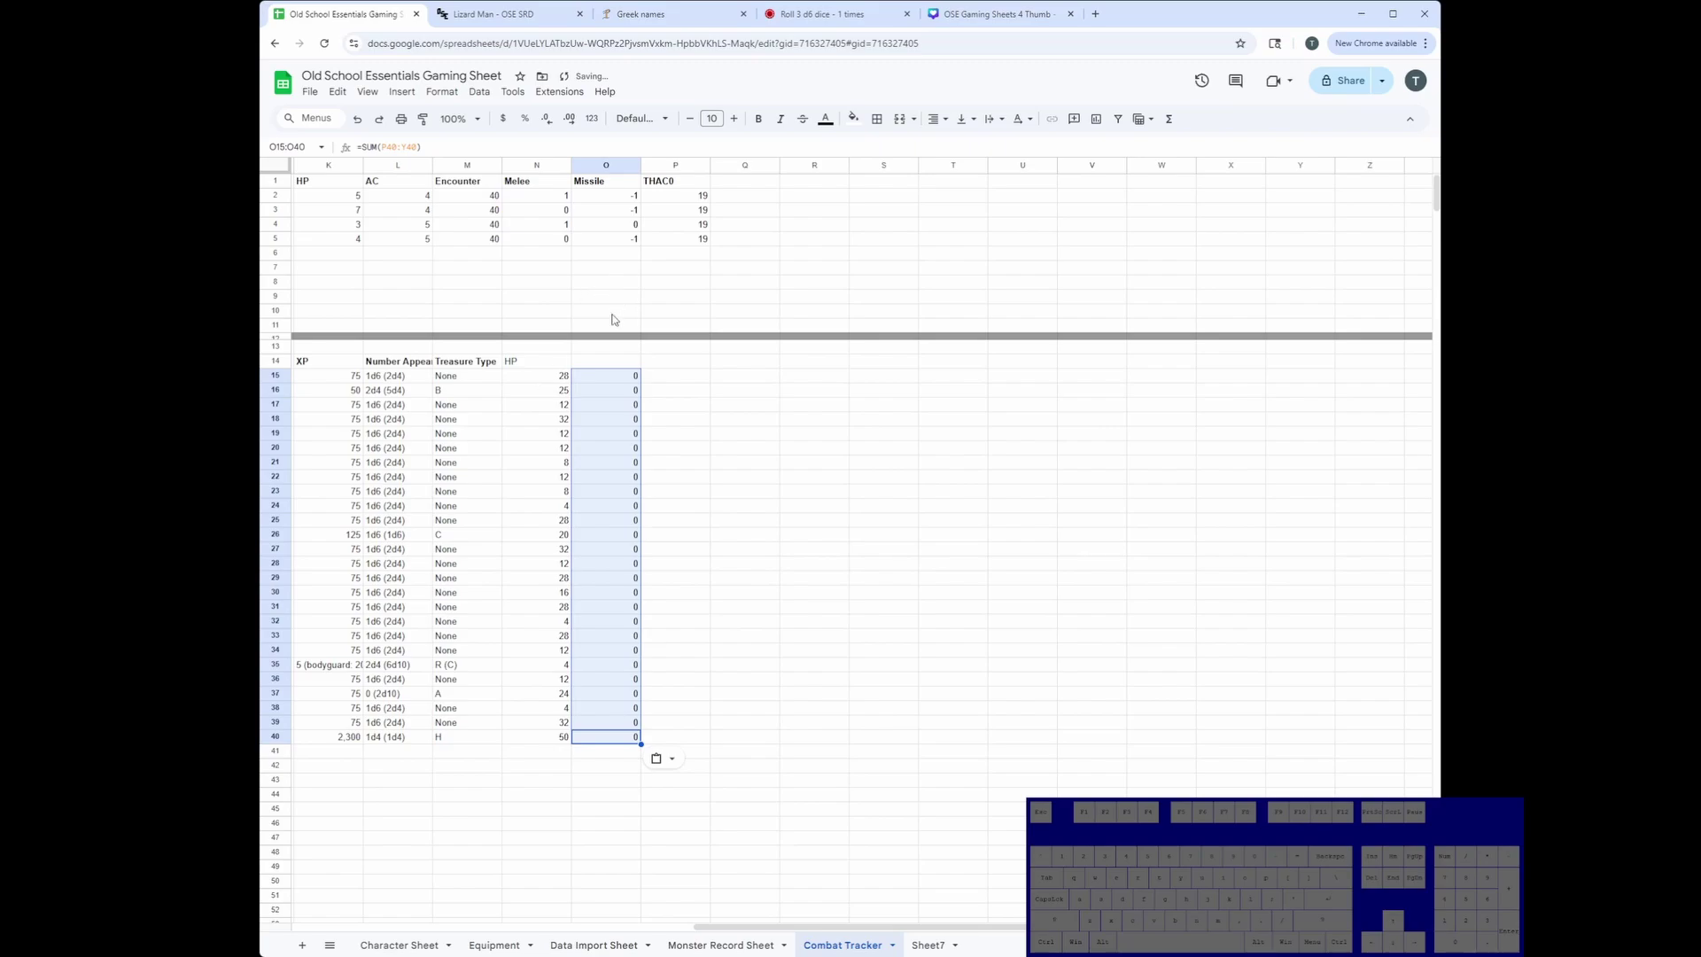
Add the heading Dmg in P14 and Q14.
{"action": "left_click", "coordinate": [675, 377]}
{"action": "left_click", "coordinate": [688, 364]}
{"action": "type", "text": "Dmgg"}
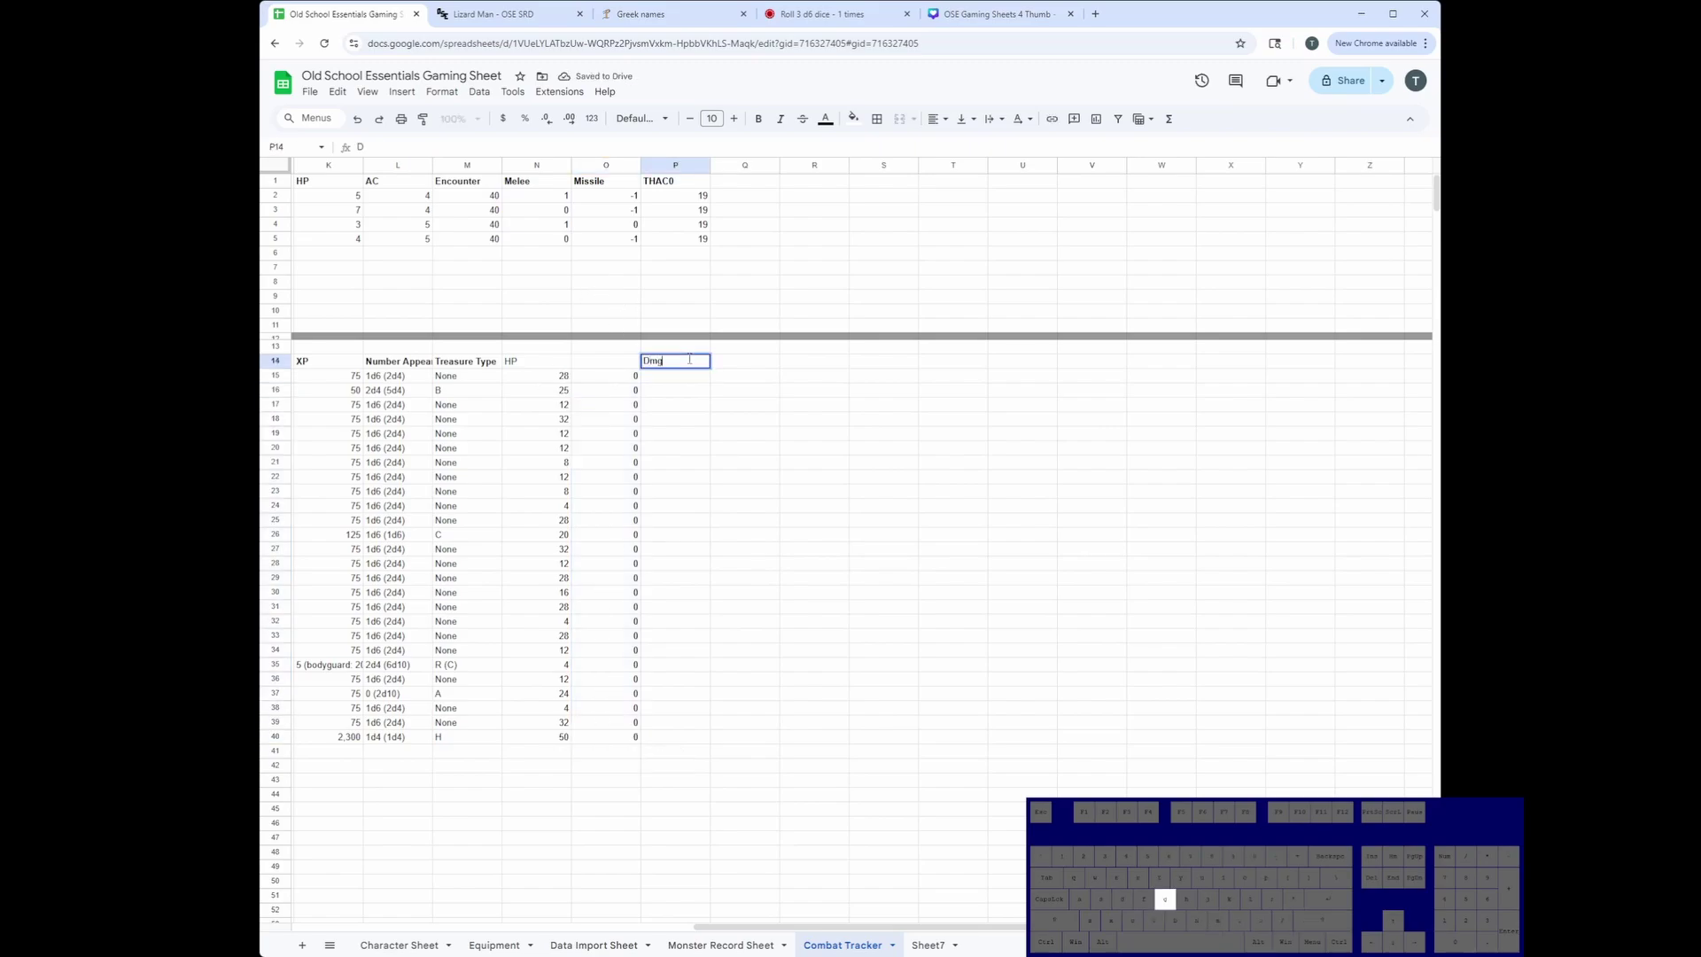
{"action": "key", "text": "BackSpace"}
{"action": "key", "text": "Tab"}
{"action": "type", "text": "Dmg"}
{"action": "left_click", "coordinate": [689, 361]}
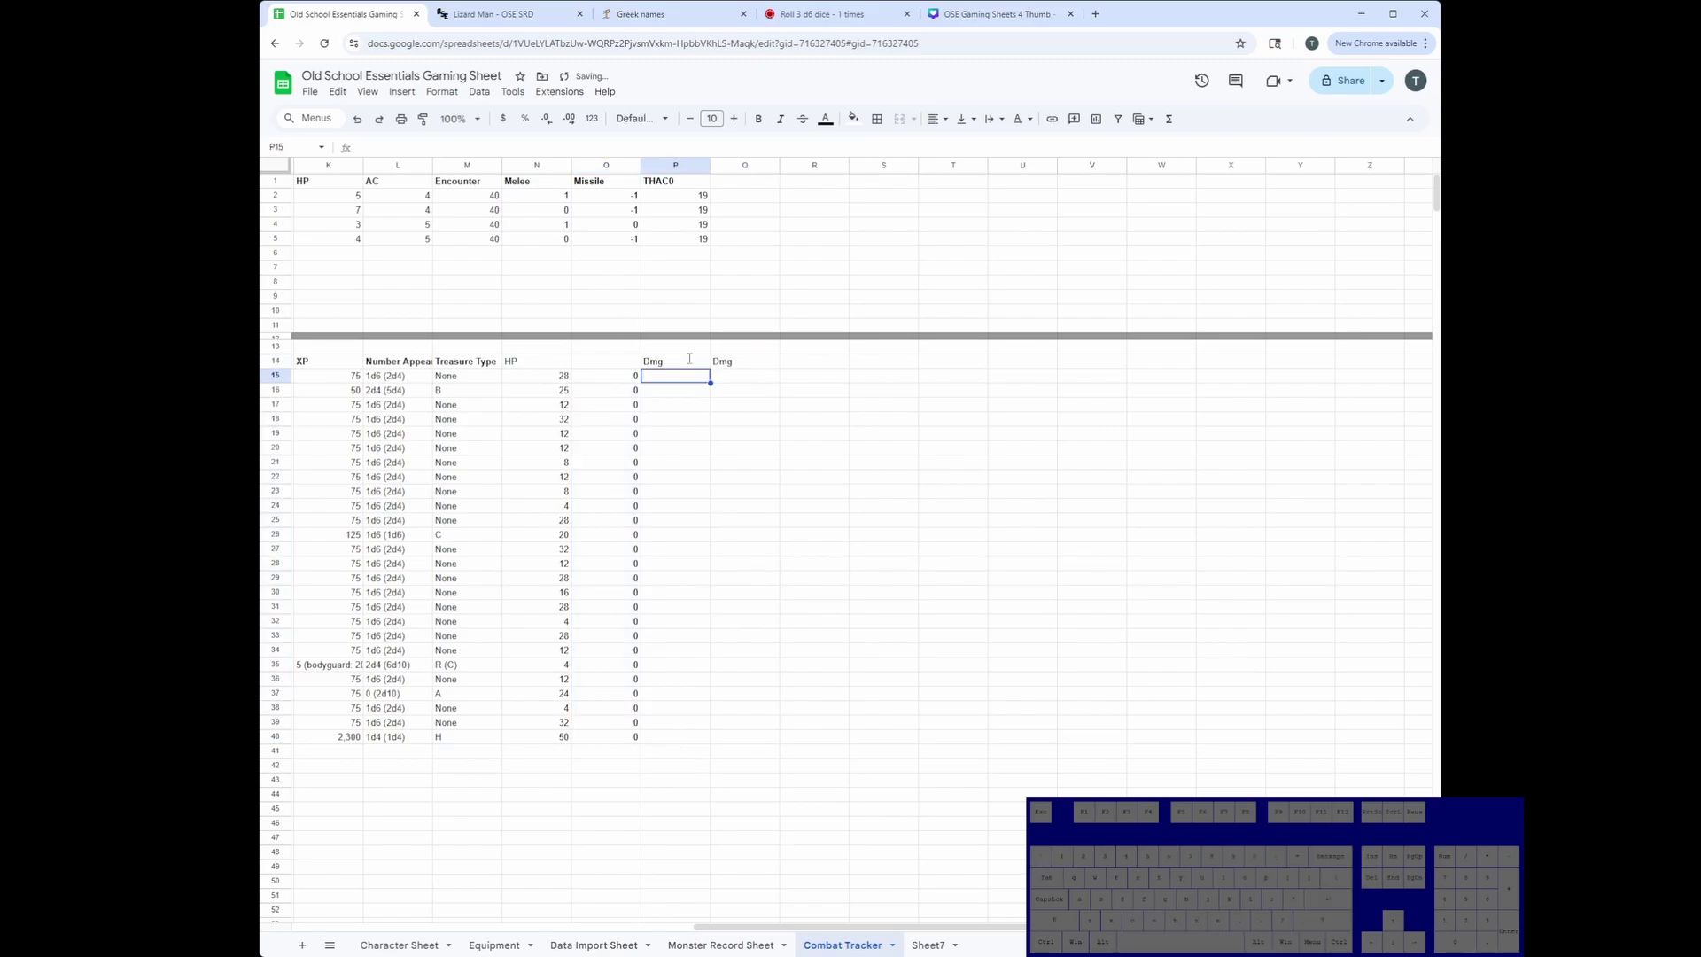
Copy the Dmg heading from P14 across Q14:Y14.
{"action": "key", "text": "Right"}
{"action": "key", "text": "shift+Right"}
{"action": "key", "text": "shift+Right"}
{"action": "key", "text": "shift+Right"}
{"action": "key", "text": "shift+Right"}
{"action": "key", "text": "shift+Right"}
{"action": "key", "text": "shift+Right"}
{"action": "key", "text": "shift+Right"}
{"action": "key", "text": "shift+Right"}
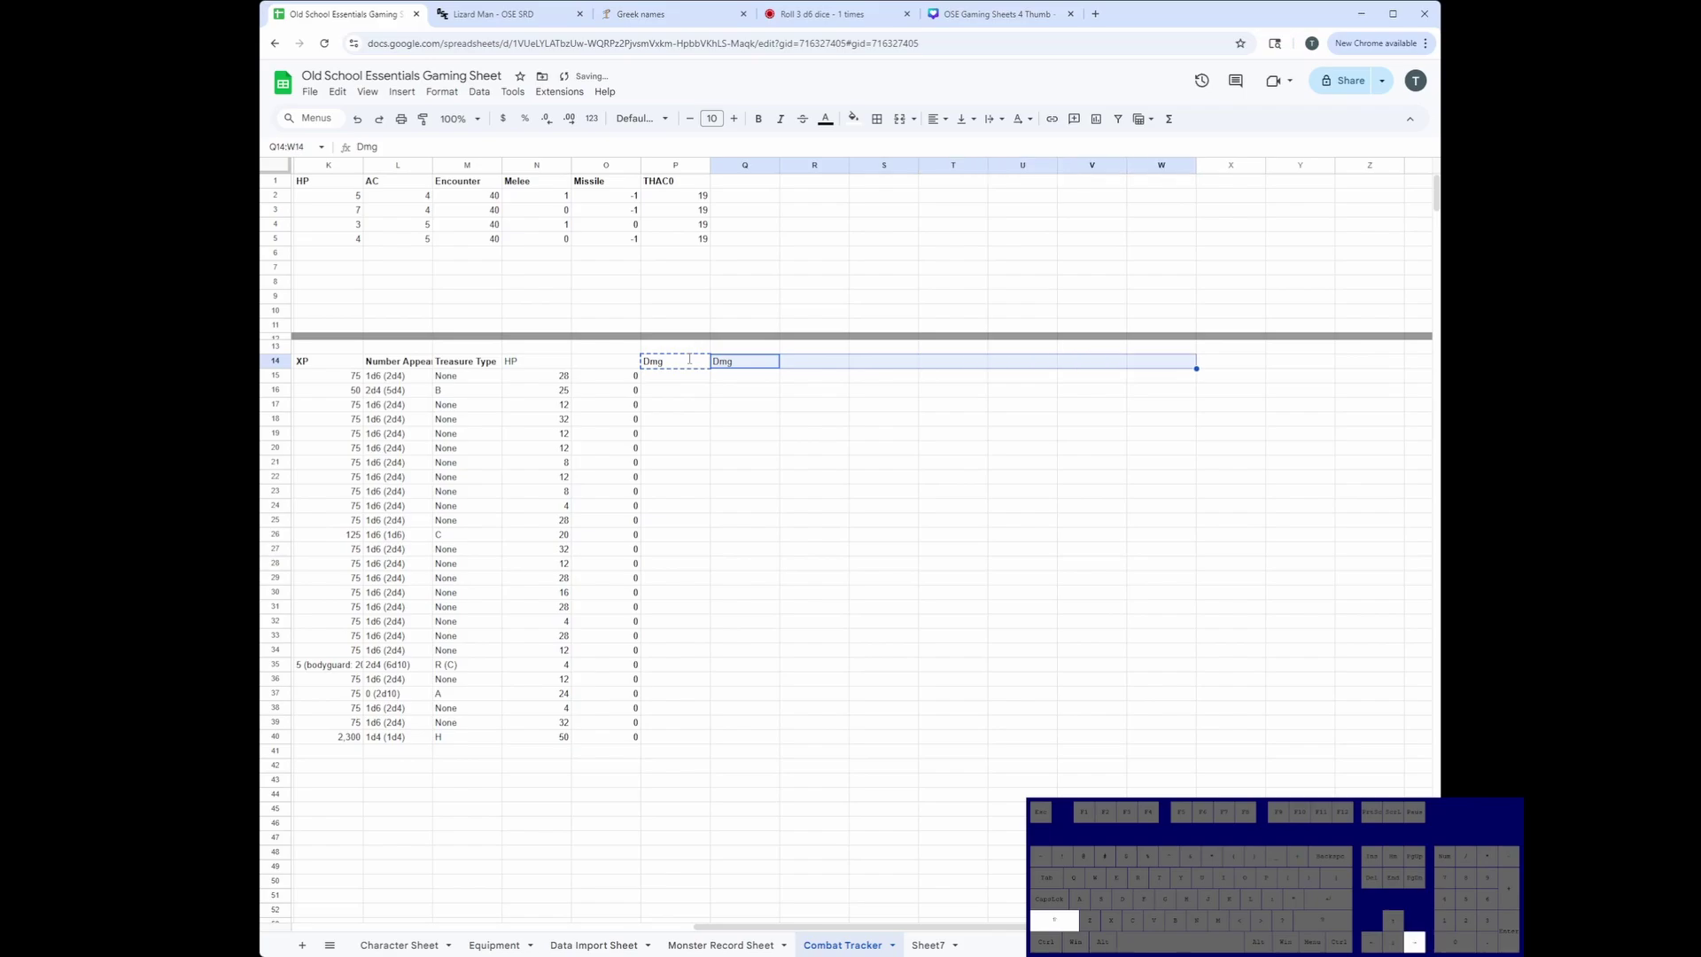
{"action": "key", "text": "ctrl+v"}
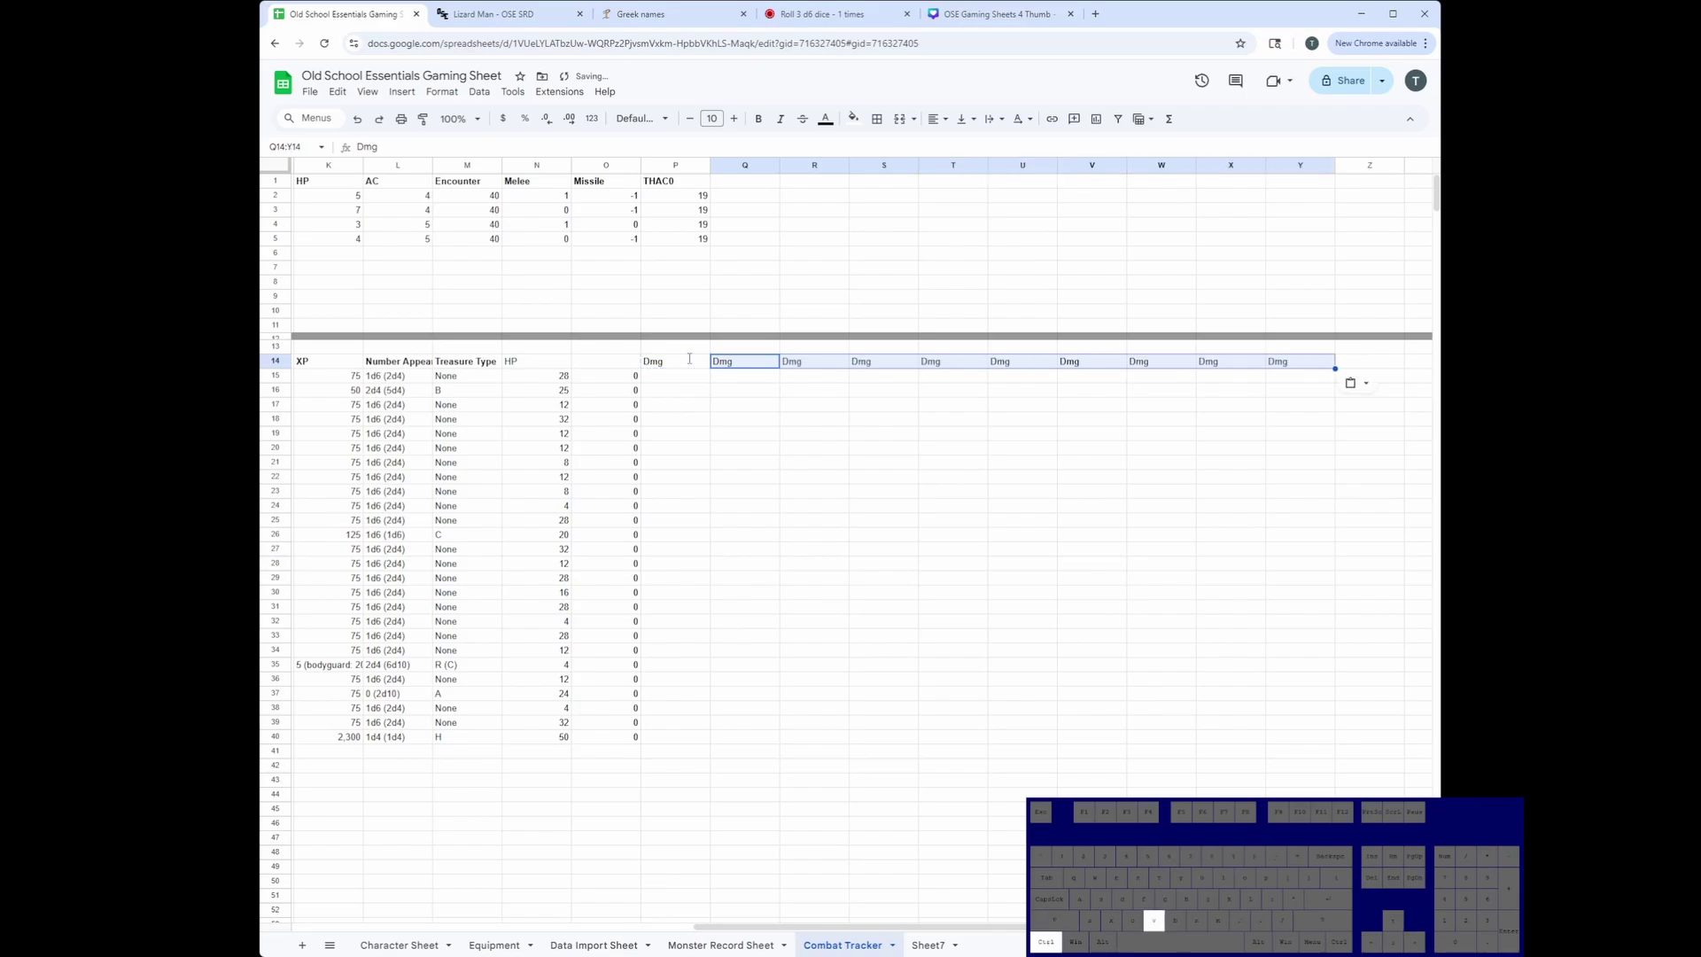
Enter the test damage values 5, 7, 6, 8, 1 and 8 for the first monster in P15:U15.
{"action": "left_click", "coordinate": [1290, 378]}
{"action": "left_click", "coordinate": [680, 377]}
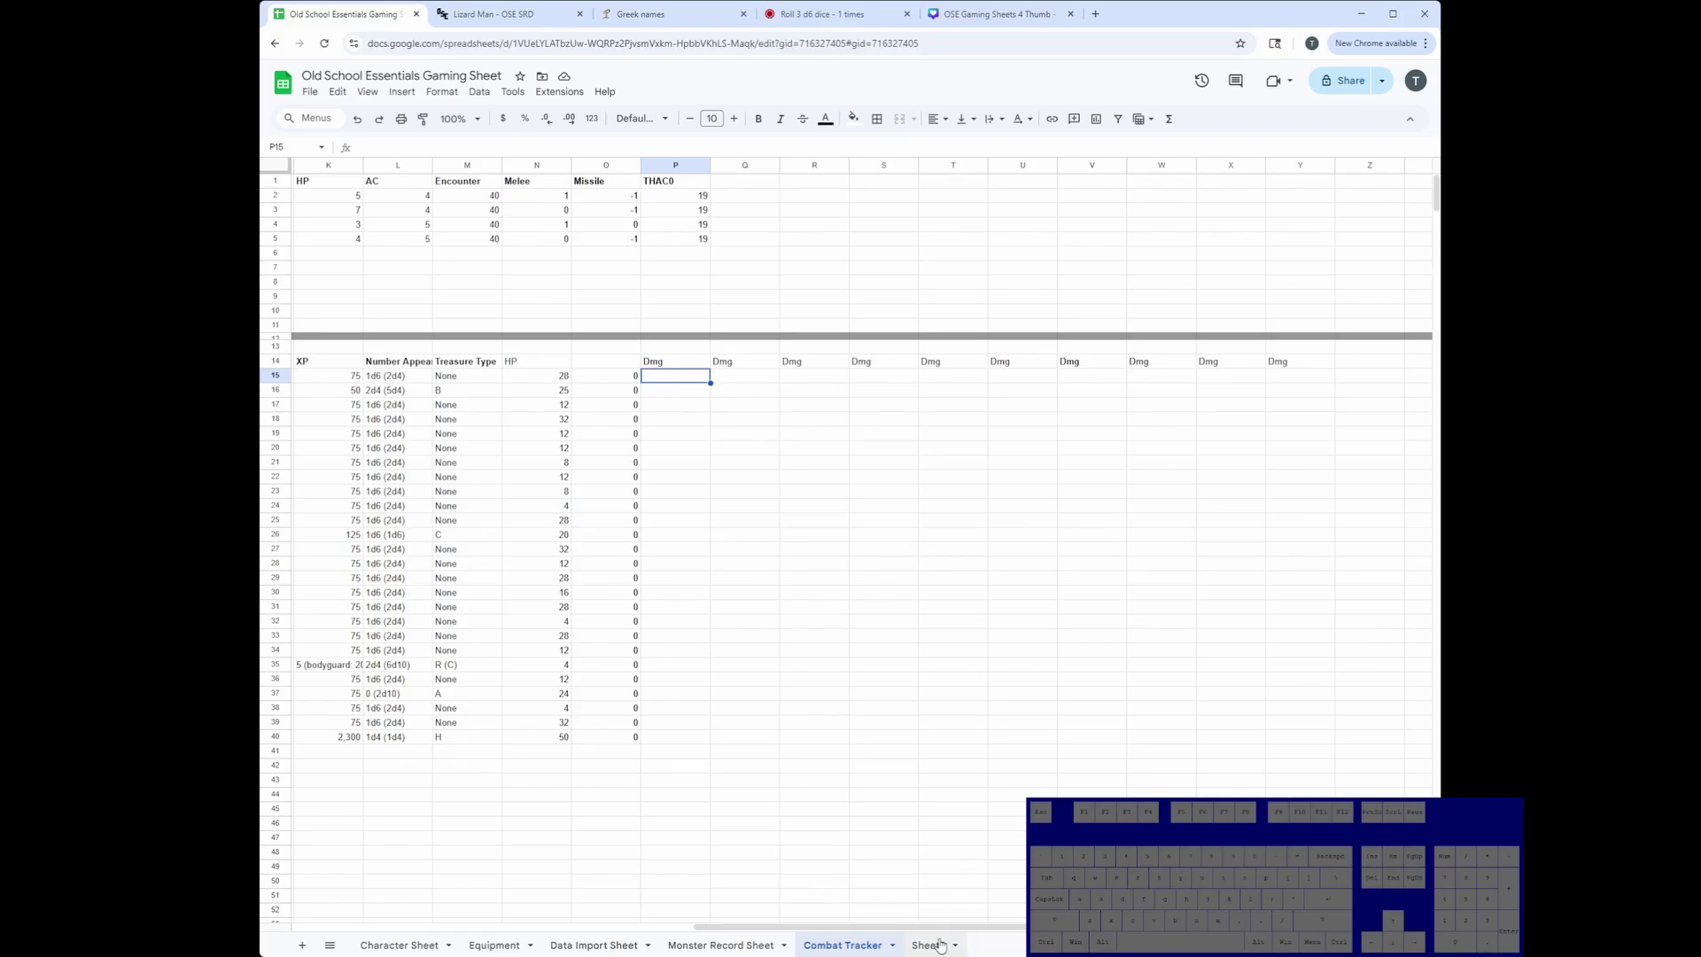
{"action": "mouse_move", "coordinate": [973, 926]}
{"action": "left_mouse_down"}
{"action": "mouse_move", "coordinate": [581, 906]}
{"action": "mouse_move", "coordinate": [957, 904]}
{"action": "left_mouse_up"}
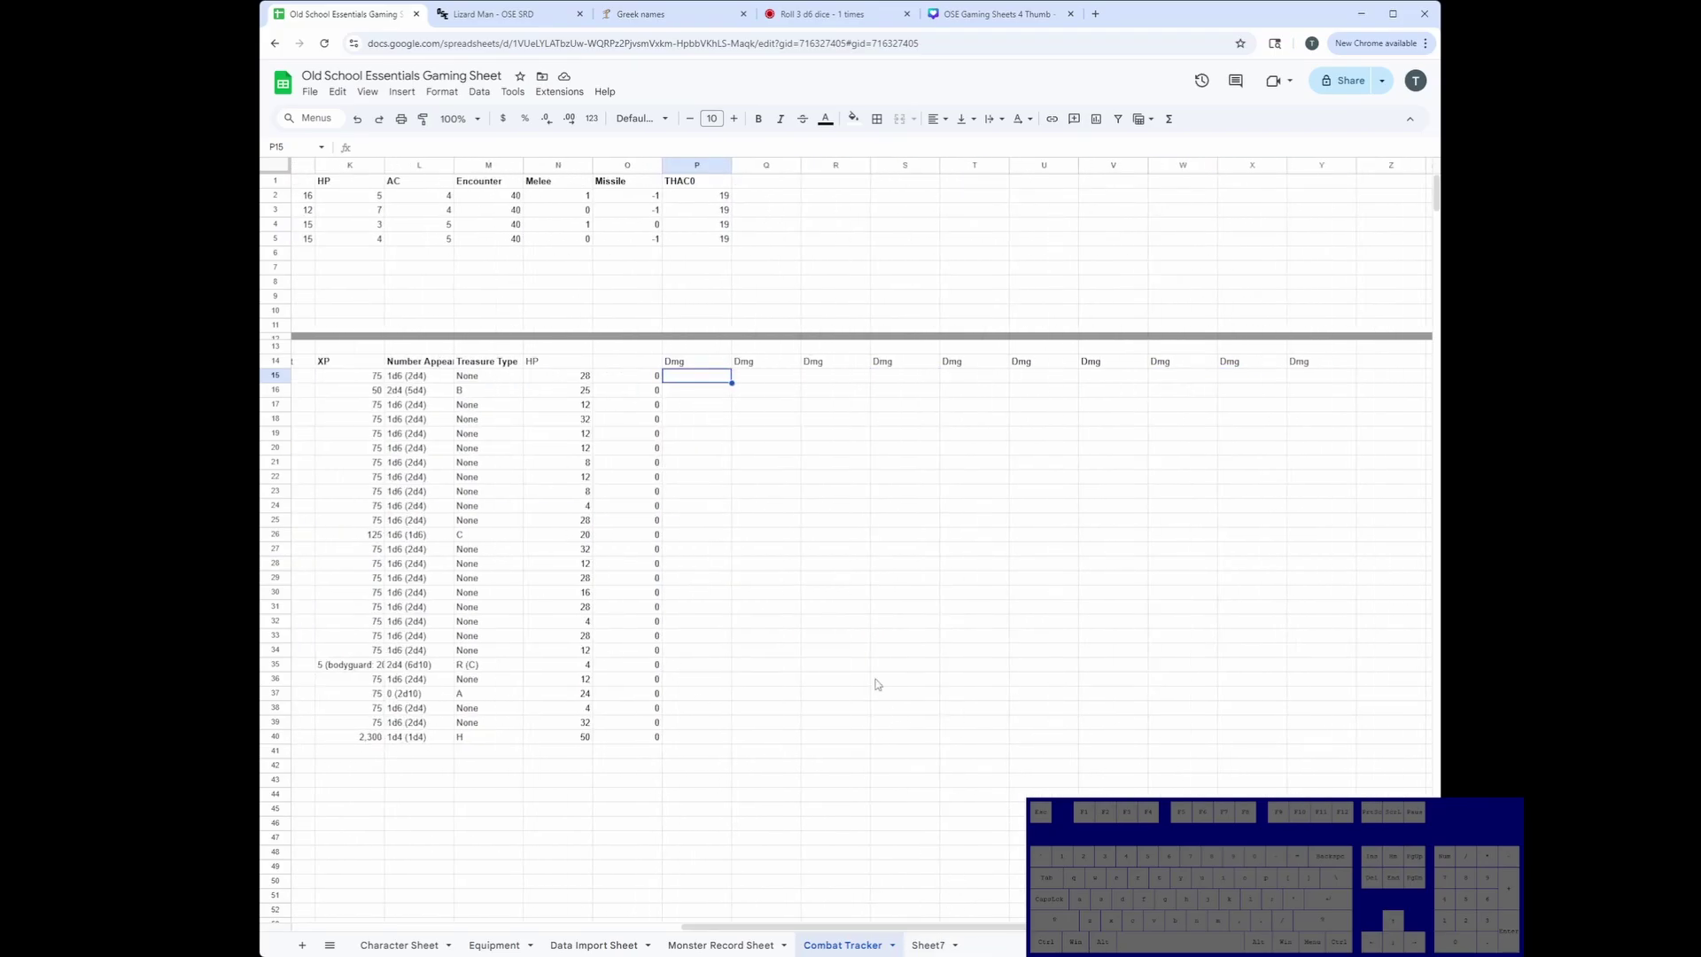
{"action": "type", "text": "5"}
{"action": "key", "text": "Tab"}
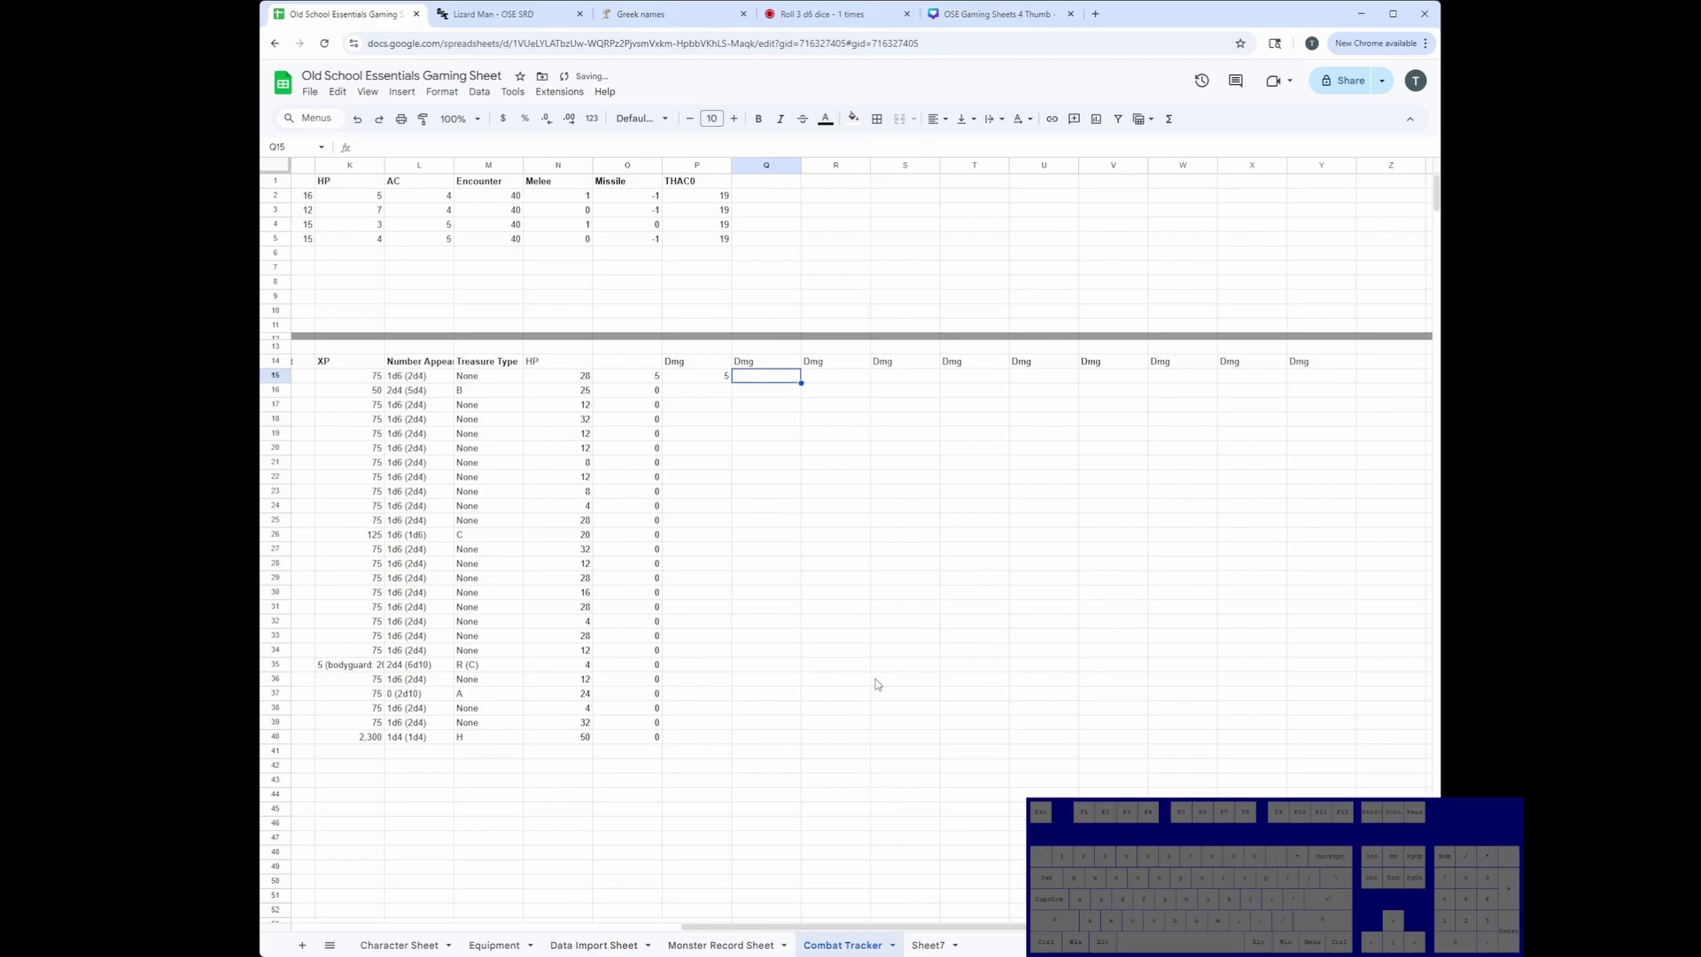
{"action": "type", "text": "7"}
{"action": "key", "text": "Tab"}
{"action": "type", "text": "6"}
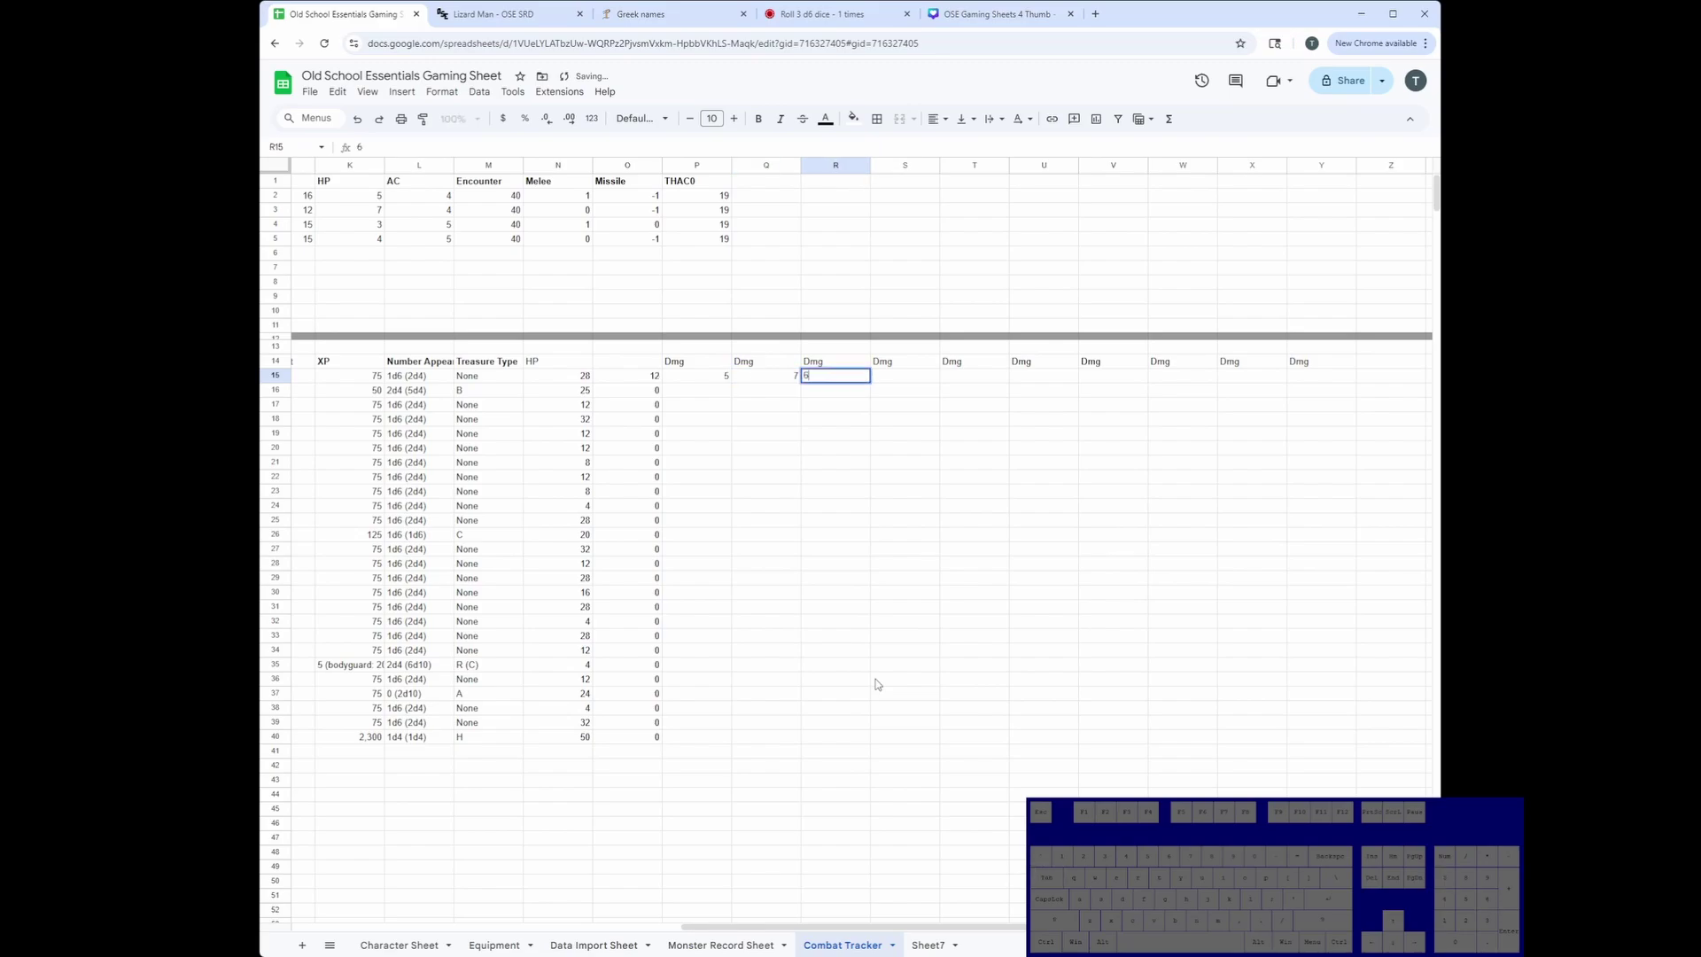
{"action": "key", "text": "Tab"}
{"action": "type", "text": "8"}
{"action": "key", "text": "Tab"}
{"action": "type", "text": "1"}
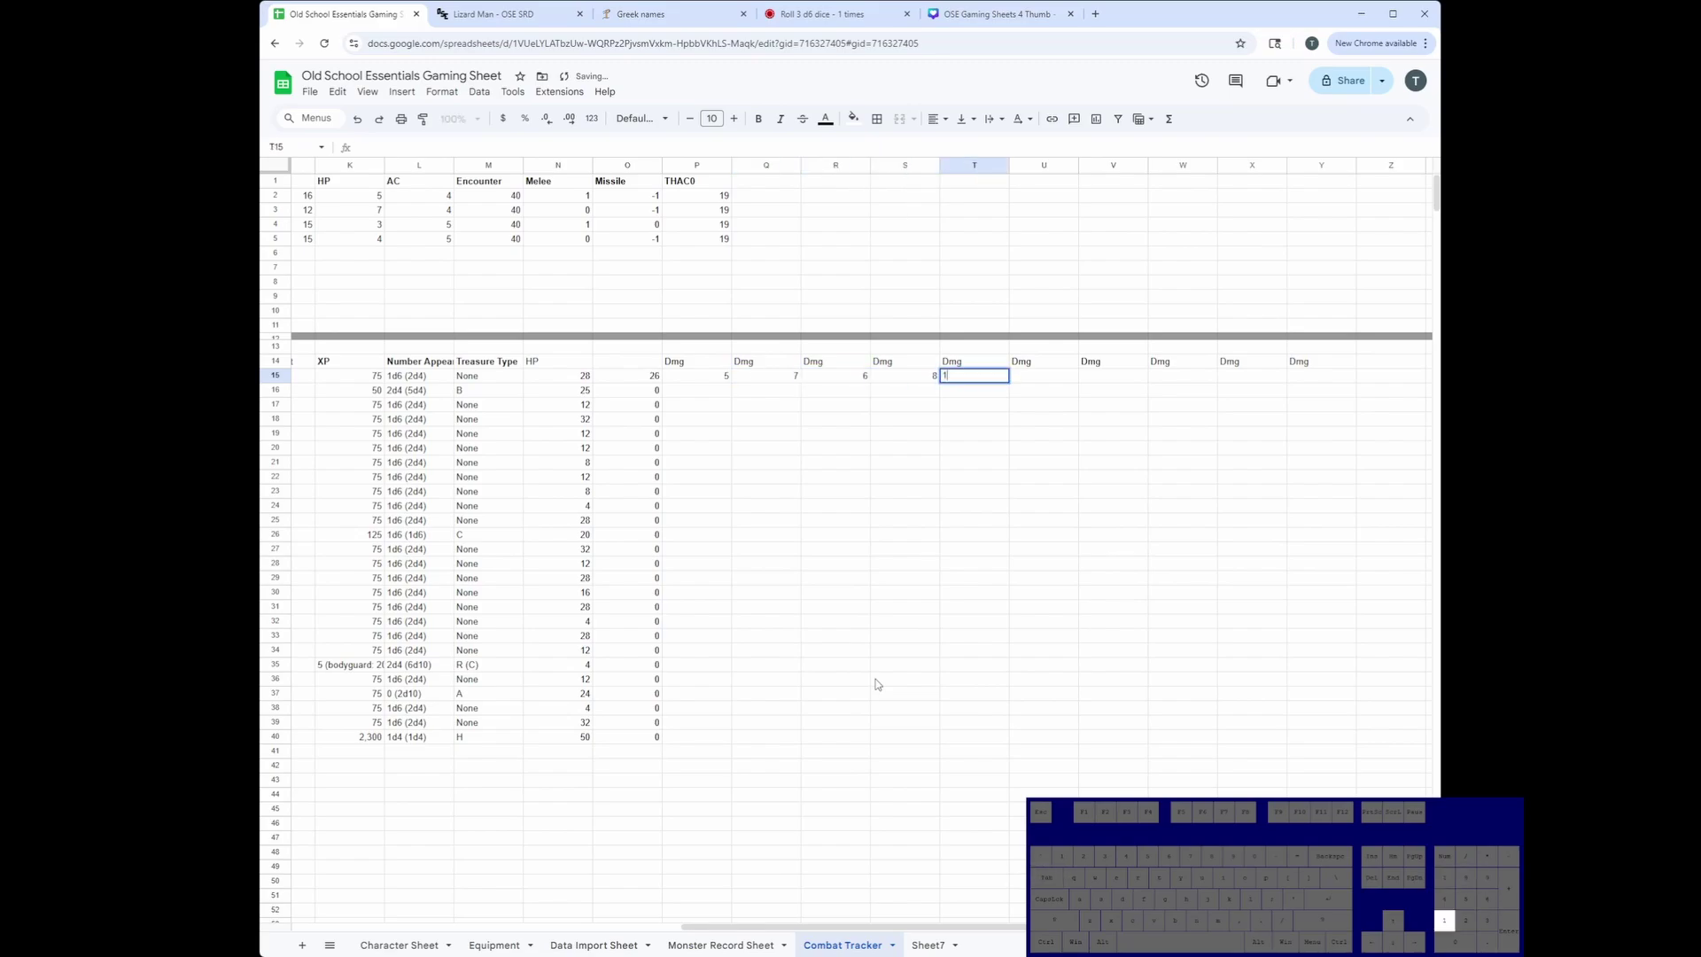
{"action": "key", "text": "Tab"}
{"action": "type", "text": "8"}
{"action": "key", "text": "Tab"}
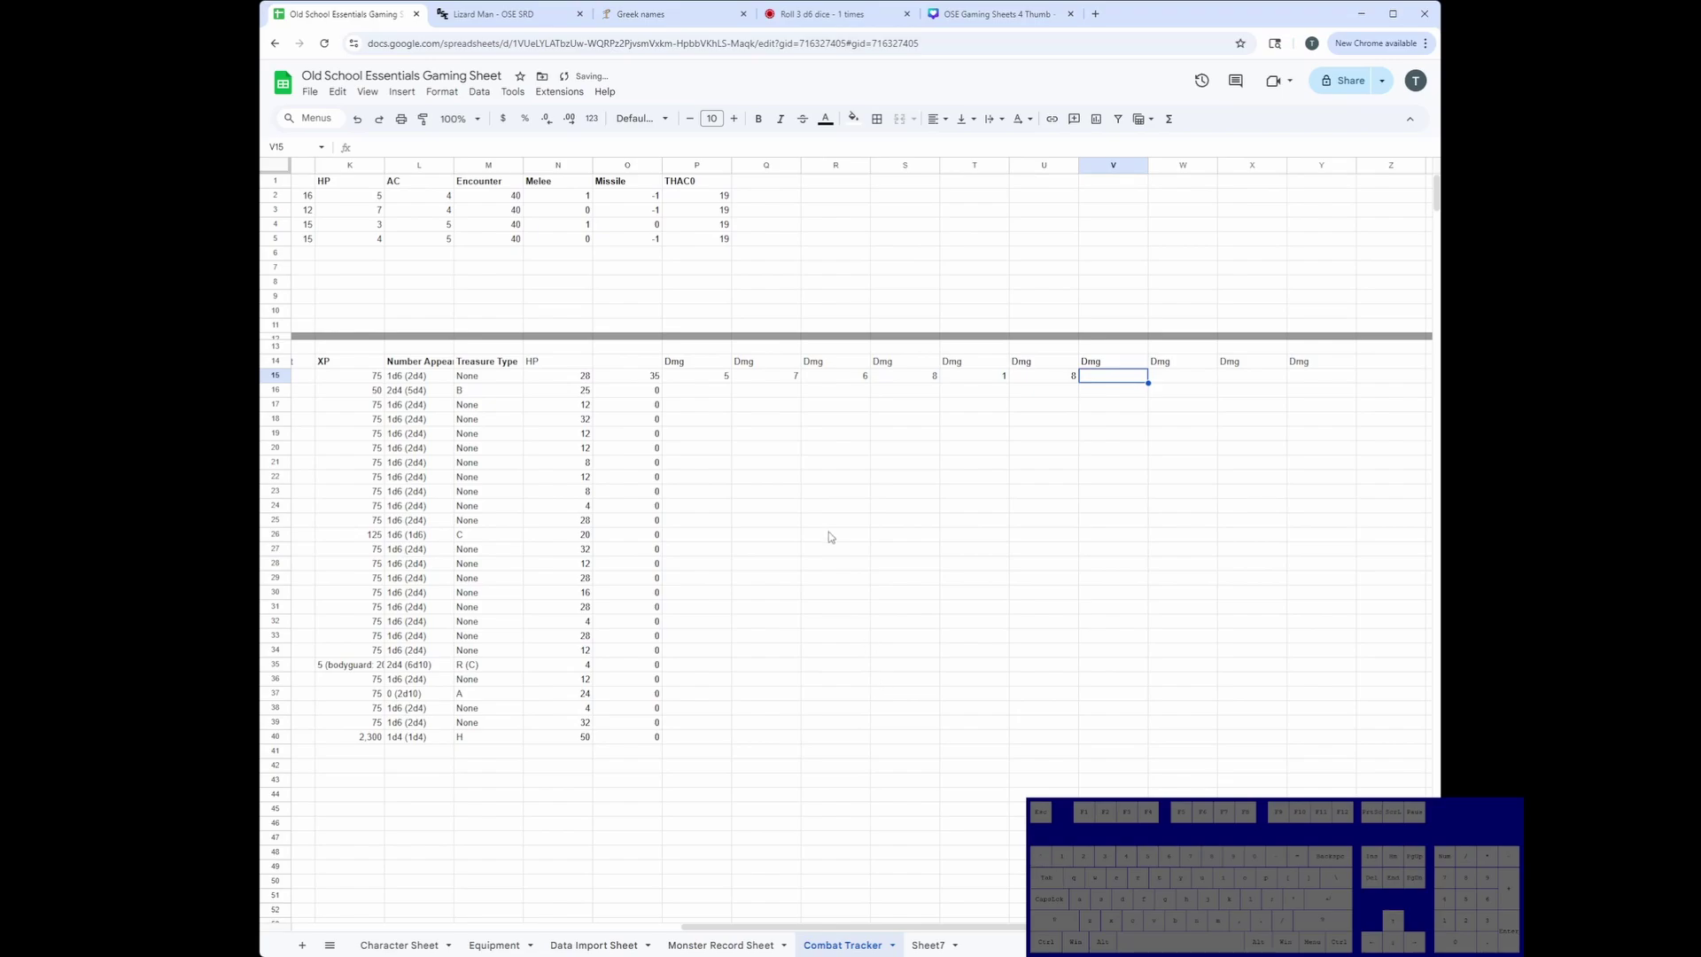
Compare the first monster's HP in N15 with its damage total in O15.
{"action": "left_click", "coordinate": [565, 378]}
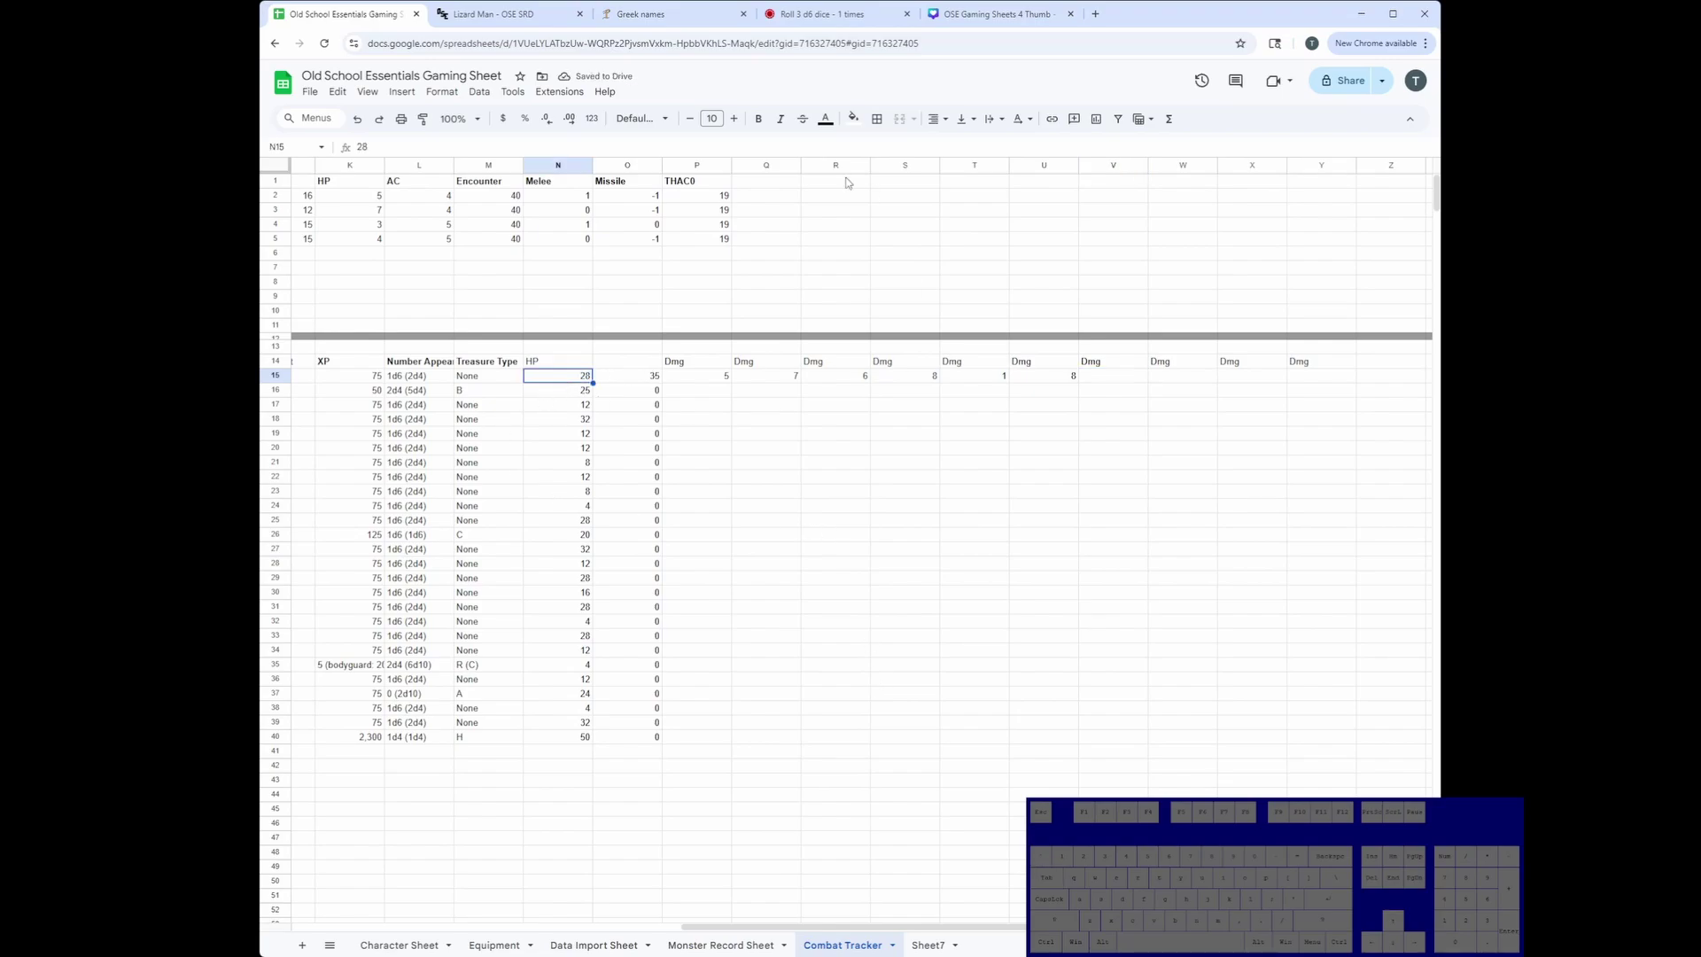
{"action": "left_click_drag", "start_coordinate": [563, 380], "coordinate": [598, 382]}
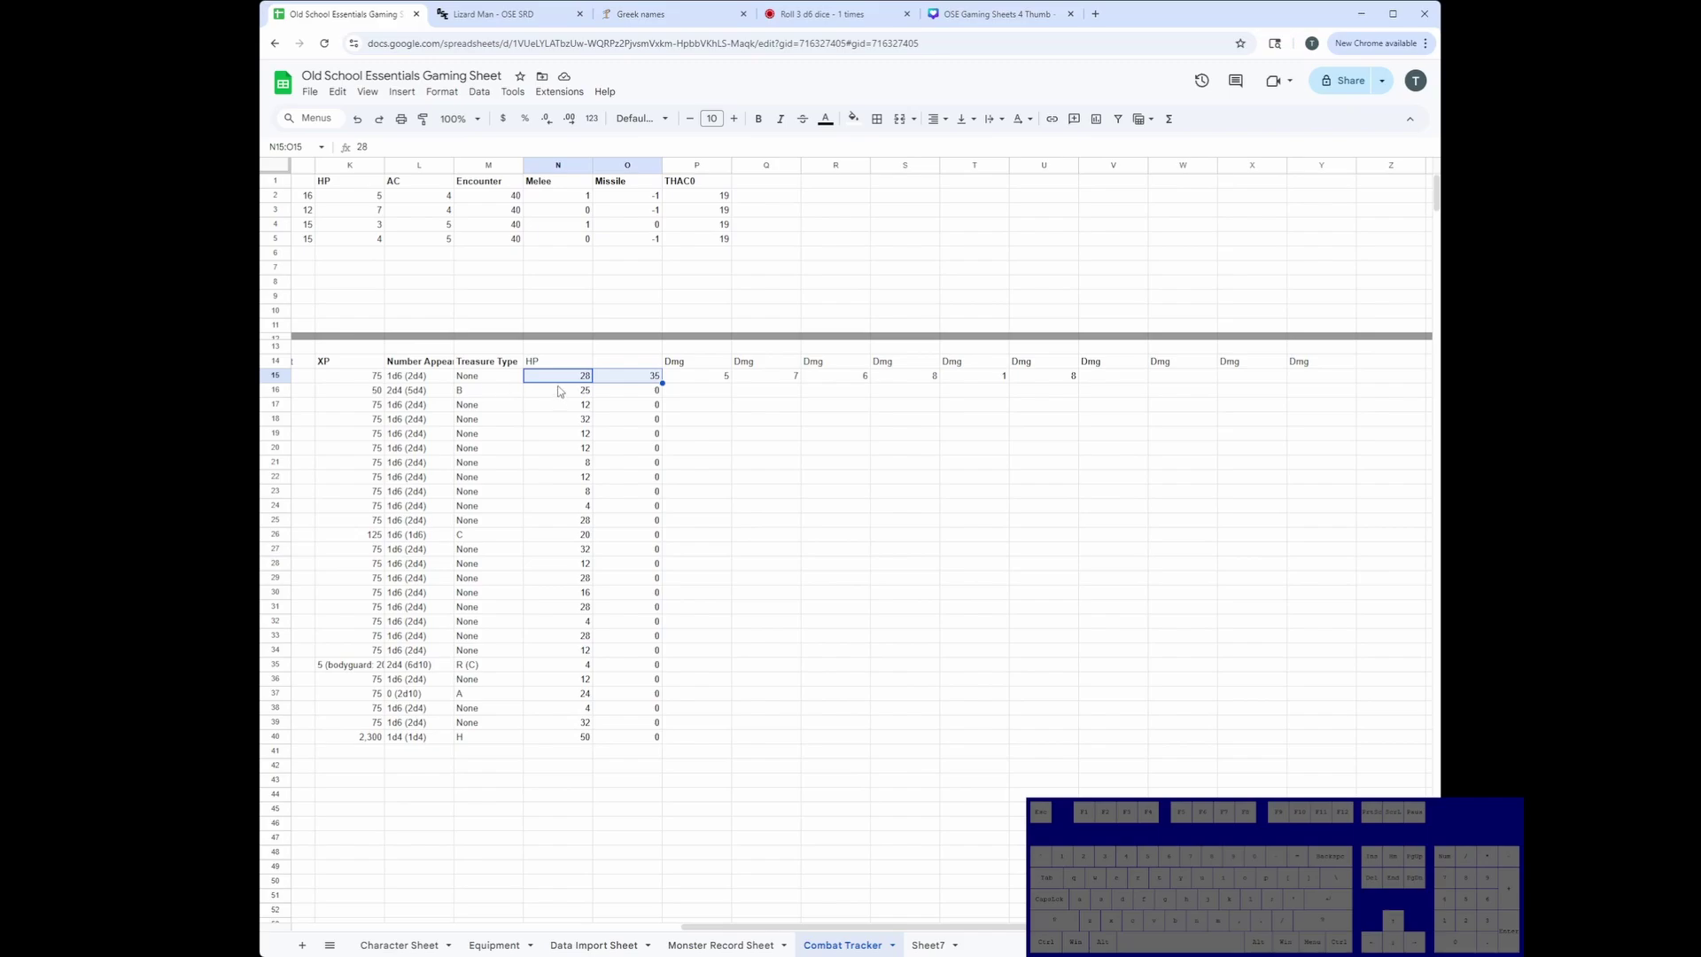
{"action": "left_click", "coordinate": [616, 379]}
{"action": "left_click", "coordinate": [563, 380]}
{"action": "left_click", "coordinate": [645, 377]}
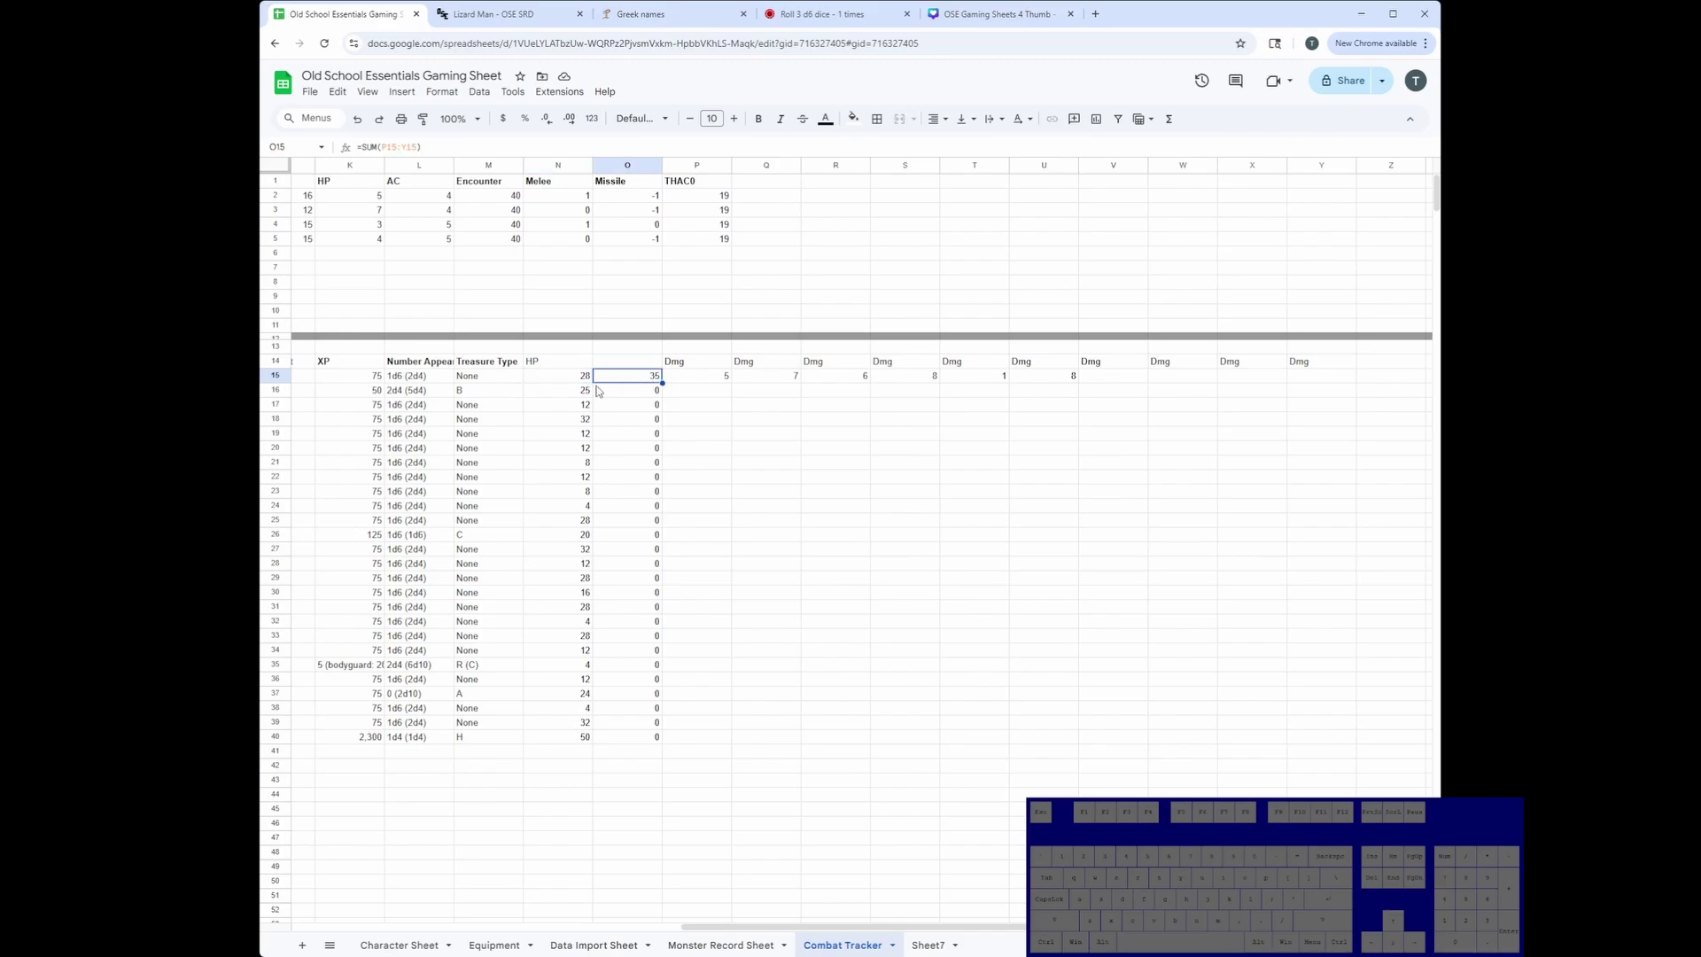
{"action": "left_click", "coordinate": [571, 382]}
{"action": "left_click", "coordinate": [640, 379]}
Start a conditional formatting rule for the HP column and apply it to the range N15:N40.
{"action": "left_click", "coordinate": [588, 379]}
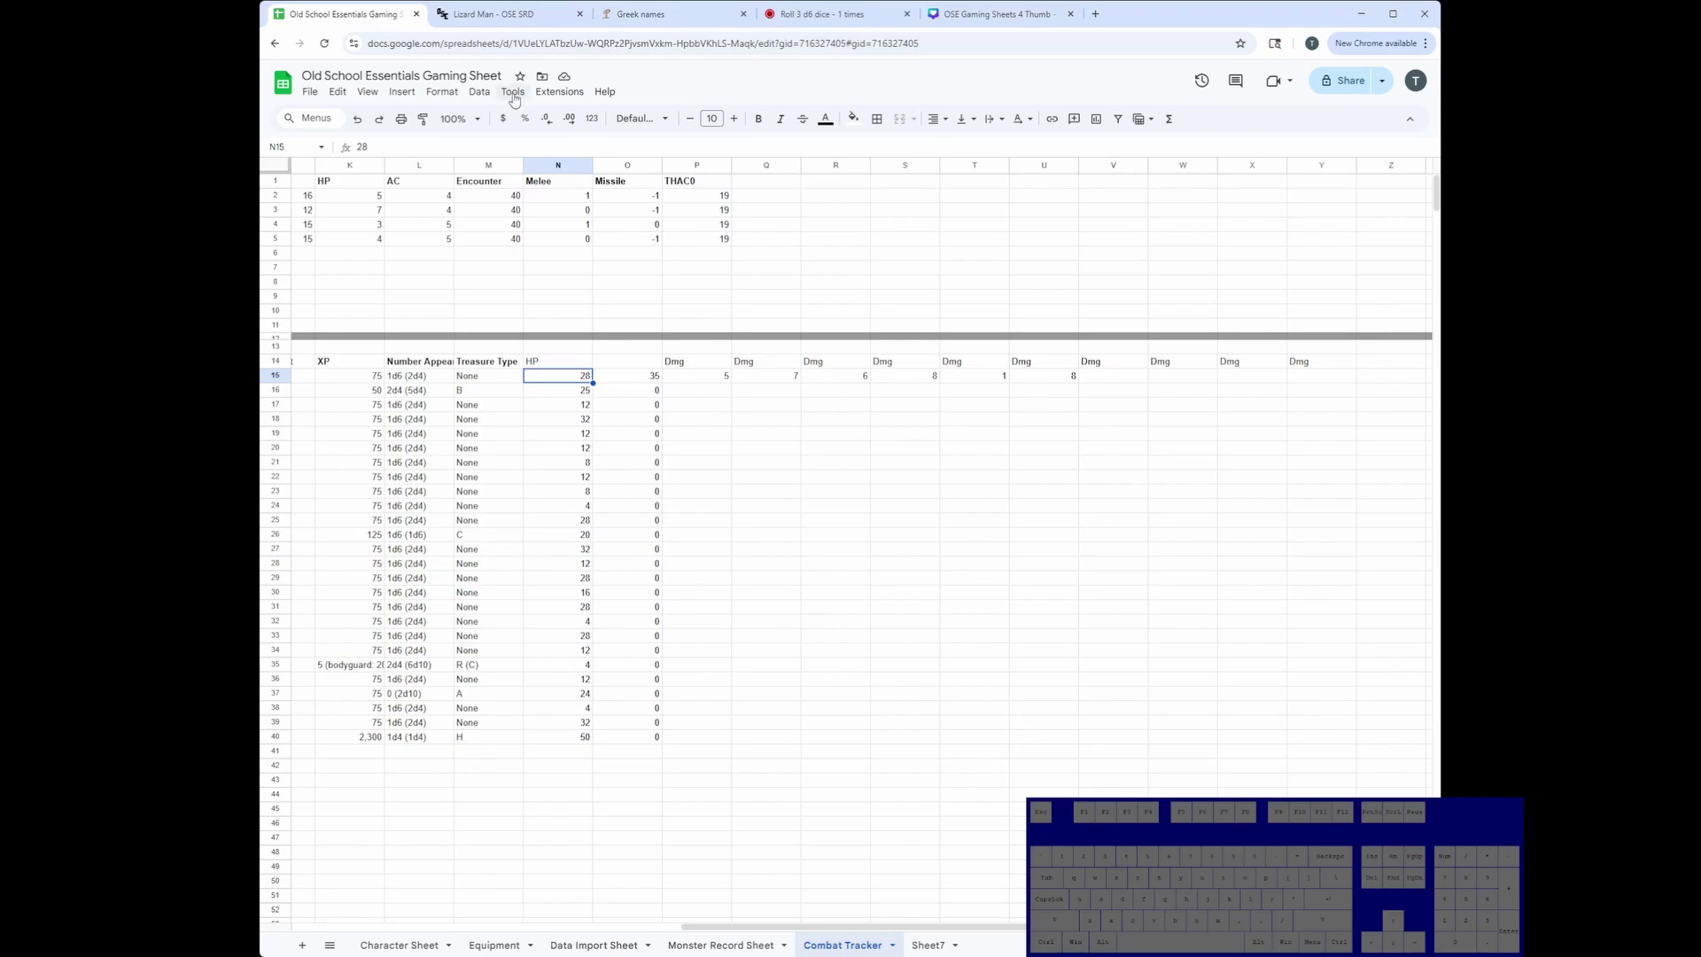
{"action": "left_click", "coordinate": [441, 92]}
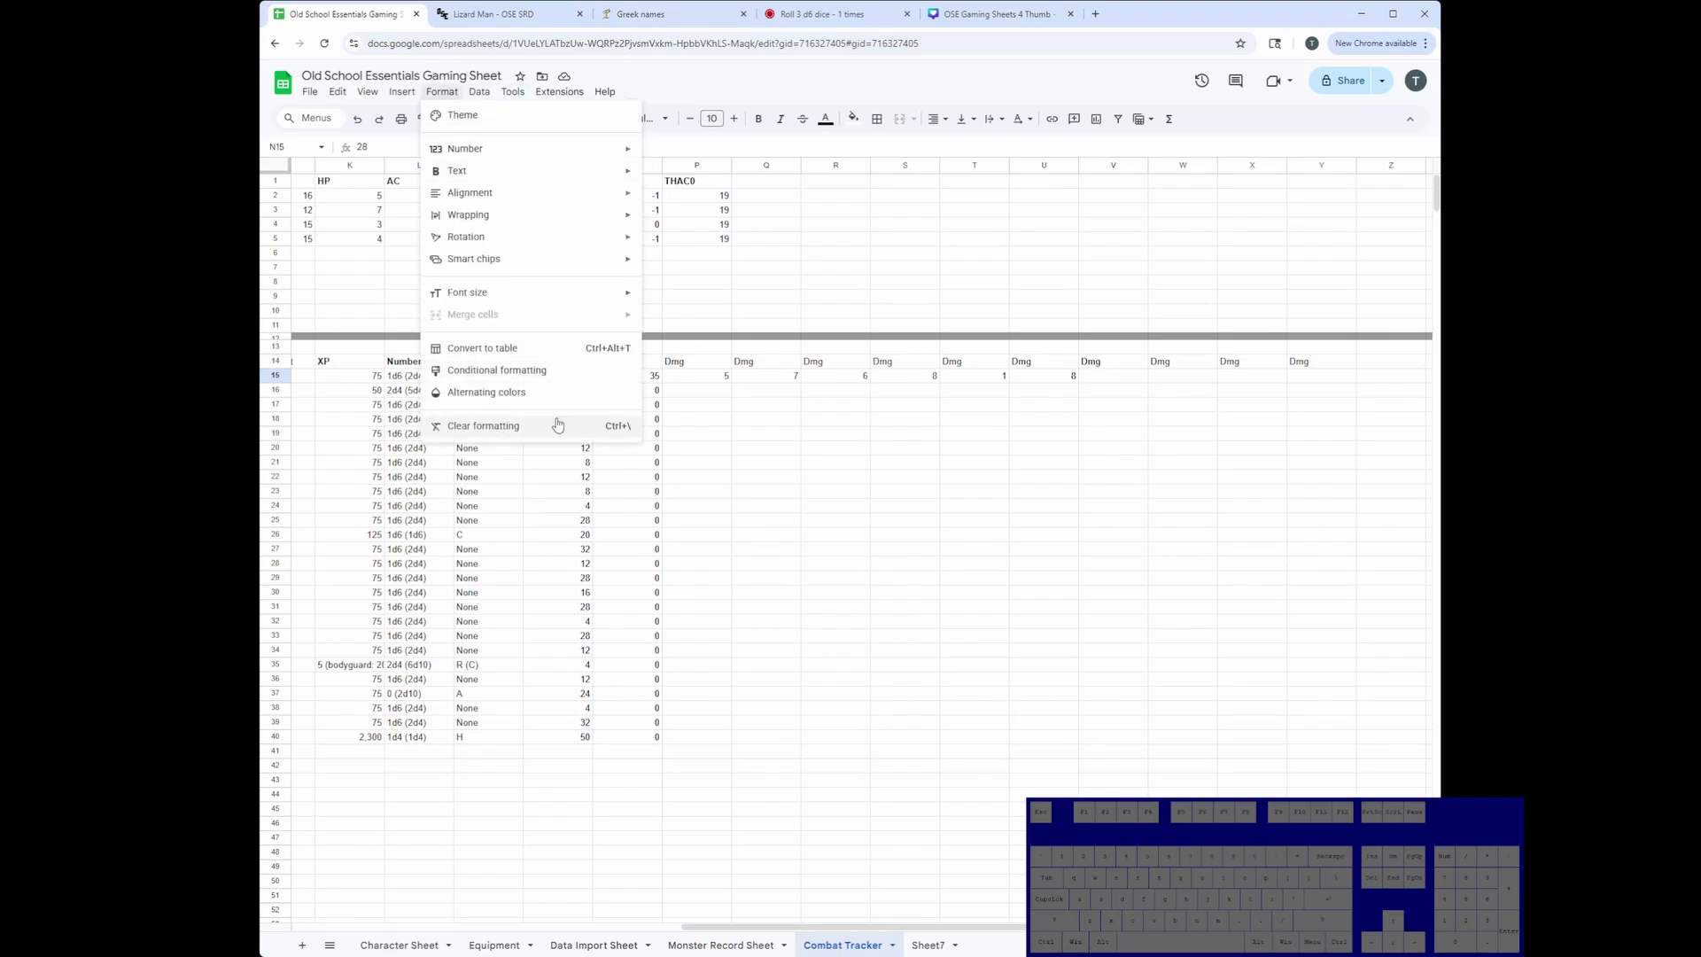
{"action": "left_click", "coordinate": [527, 372]}
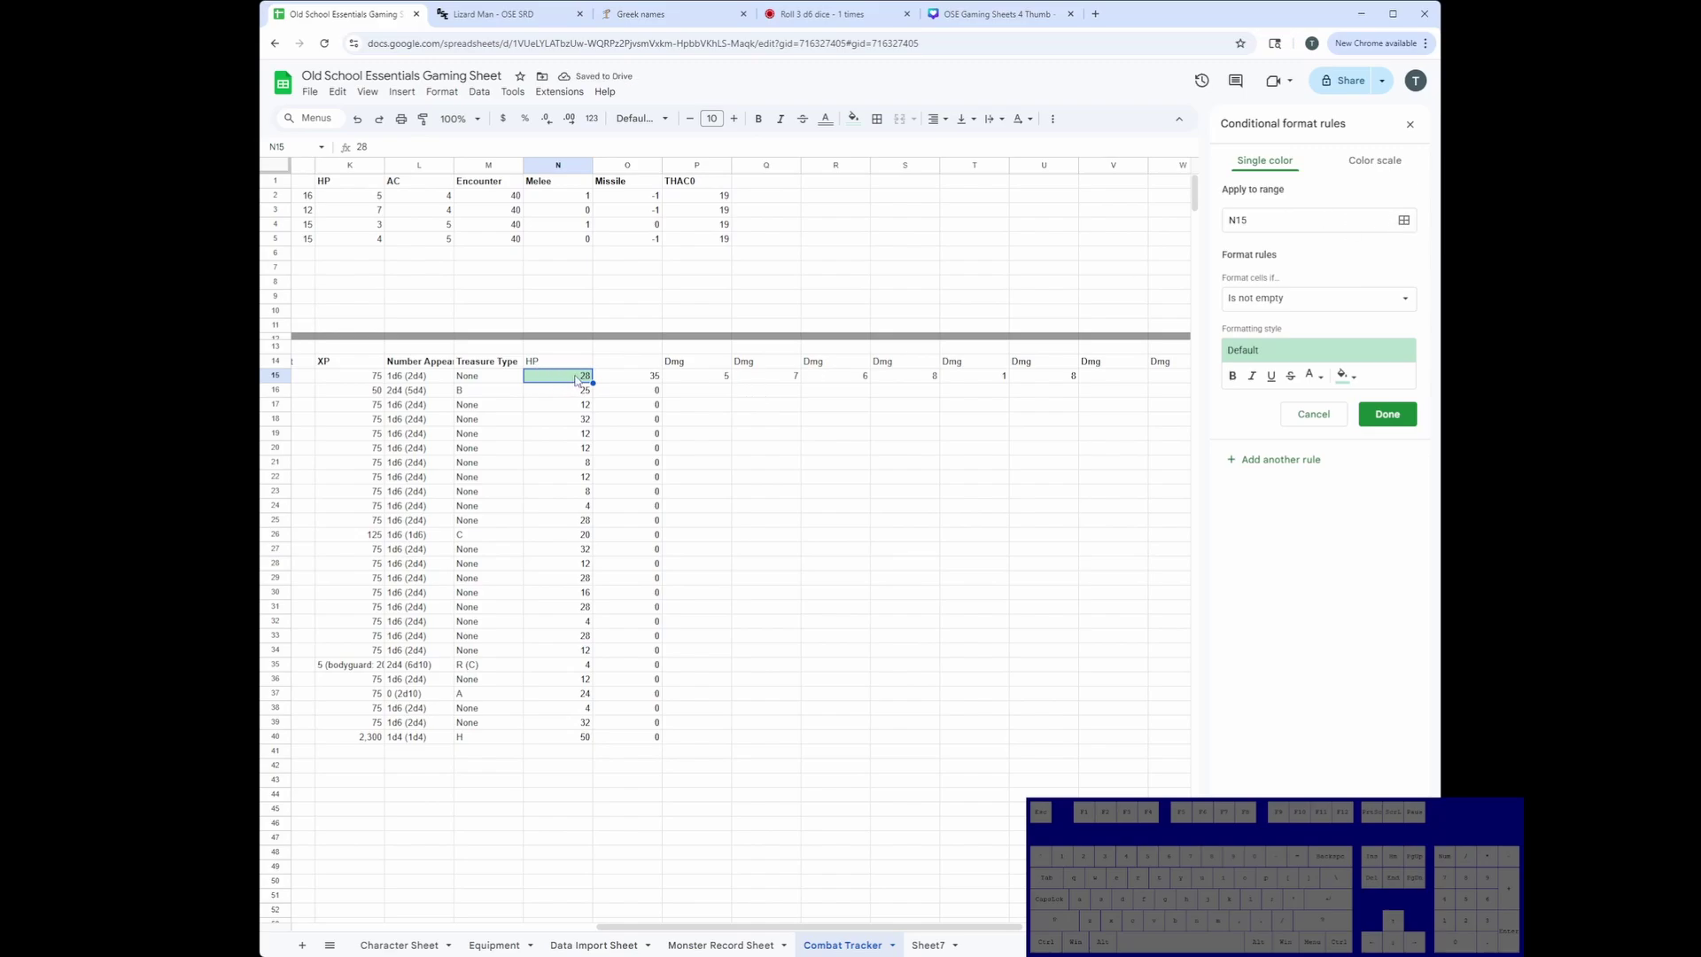
{"action": "left_click", "coordinate": [1403, 219]}
{"action": "left_click", "coordinate": [799, 486]}
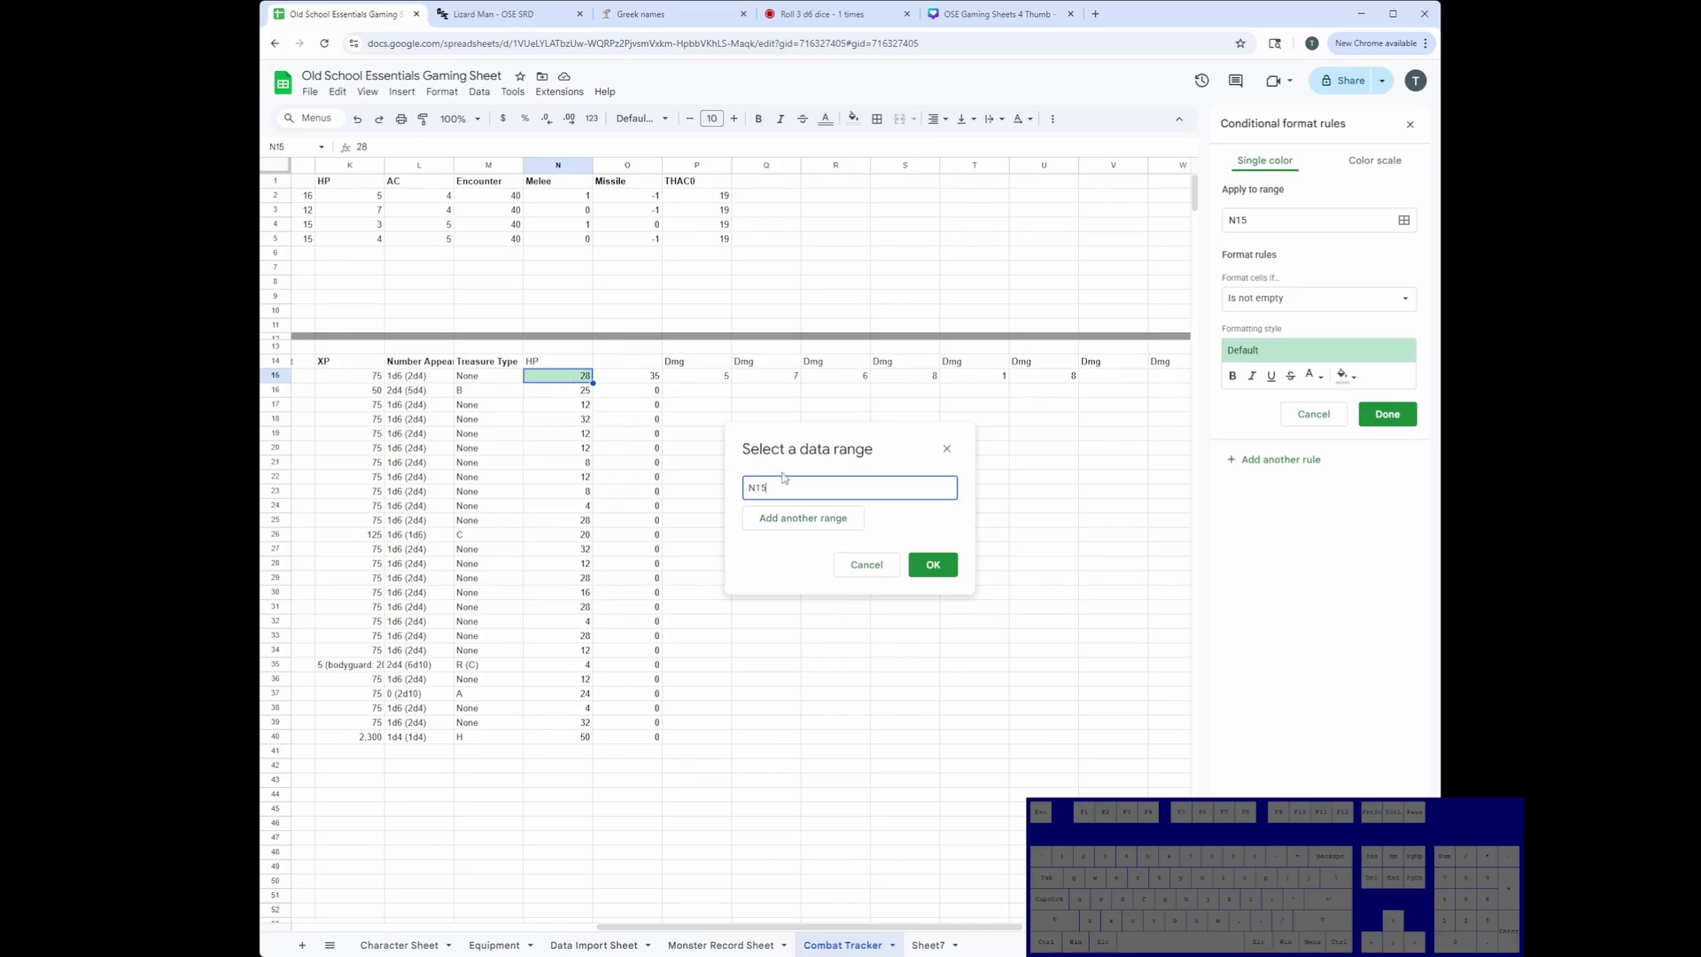
{"action": "type", "text": ":NM"}
{"action": "left_click", "coordinate": [941, 556]}
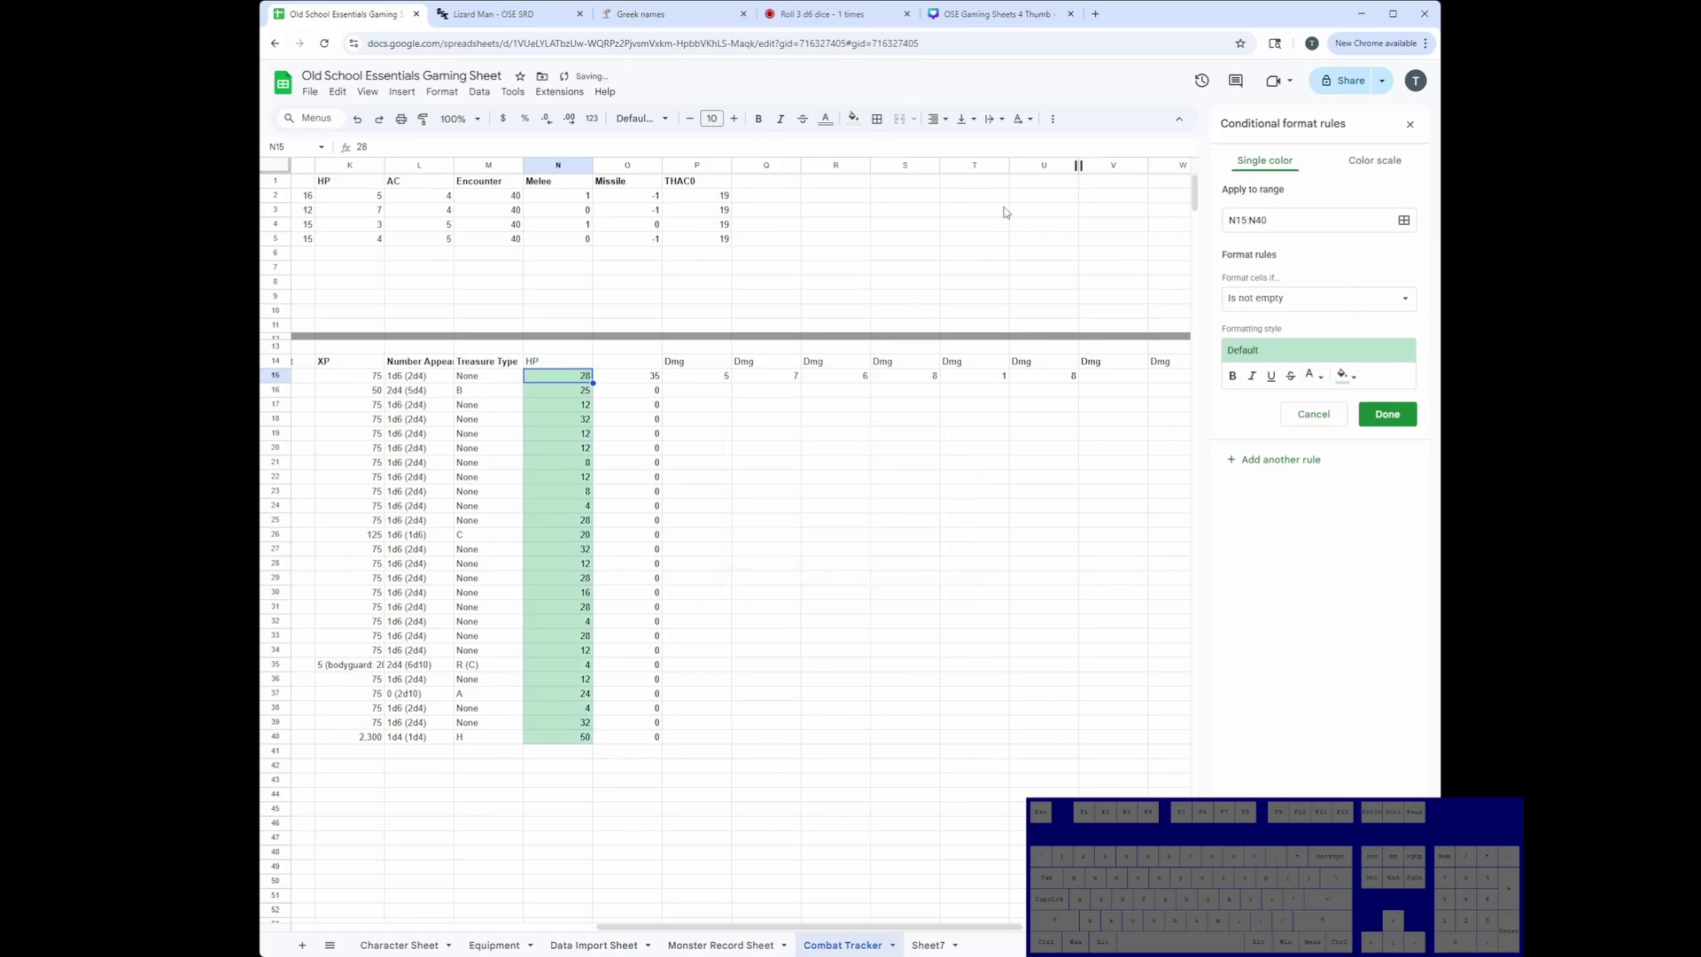
Set the rule's condition to Less than or equal to with the formula =O15.
{"action": "left_click", "coordinate": [1334, 301]}
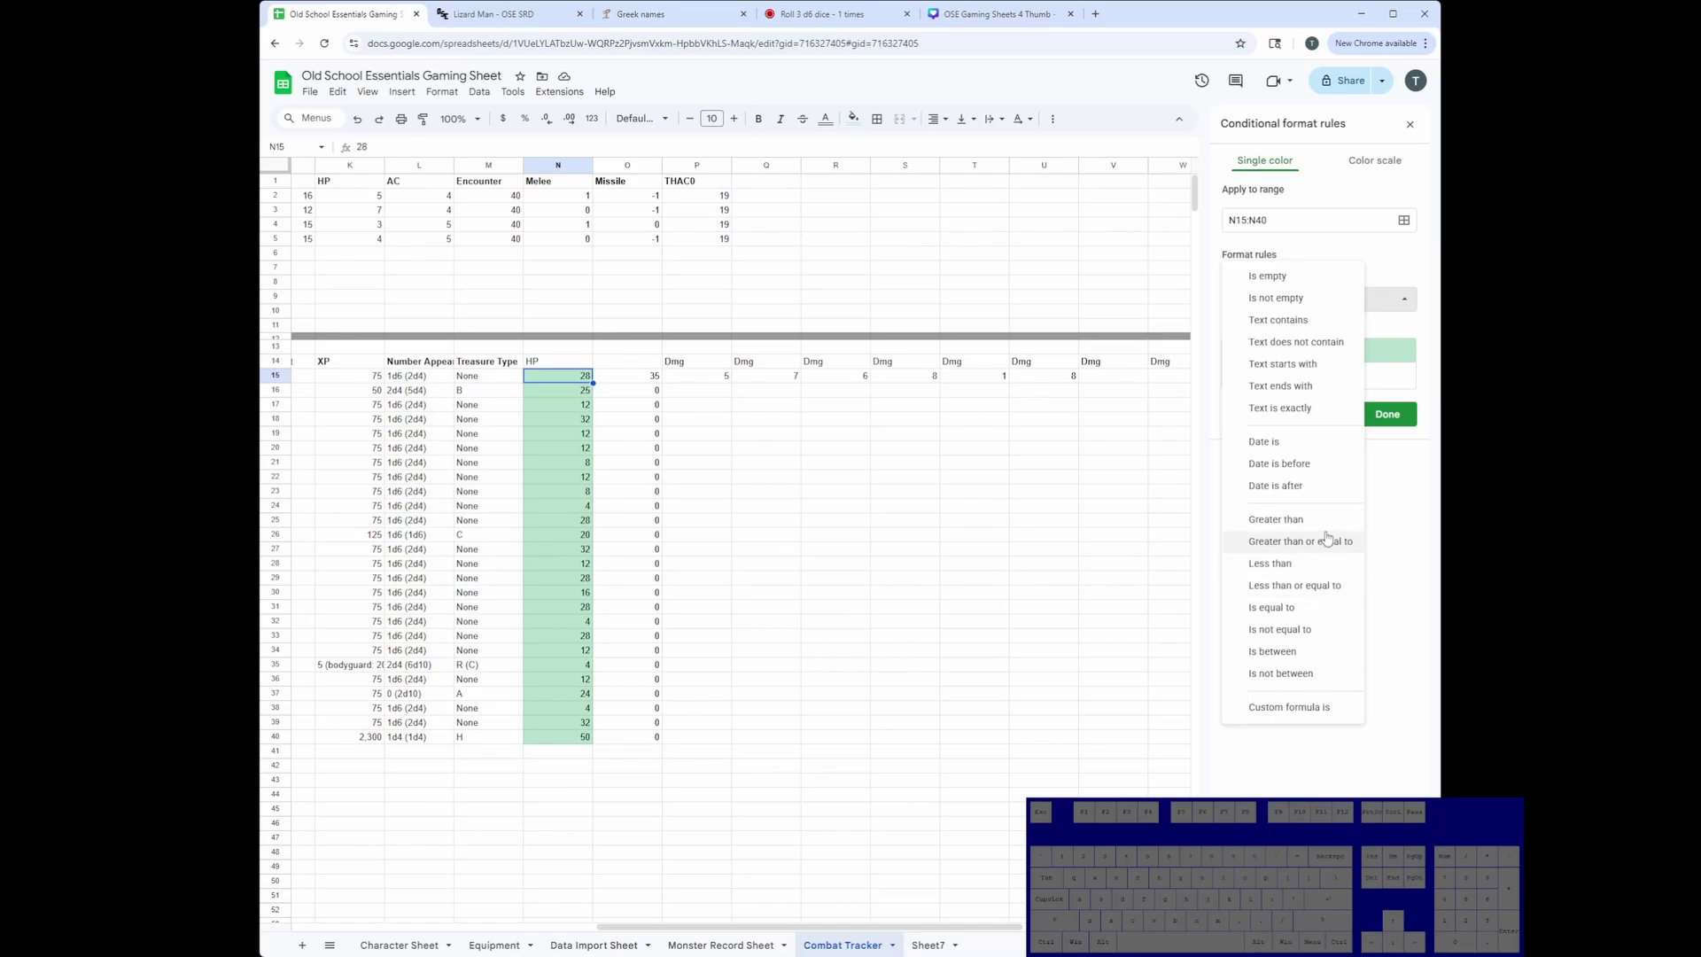
{"action": "left_click", "coordinate": [1329, 586]}
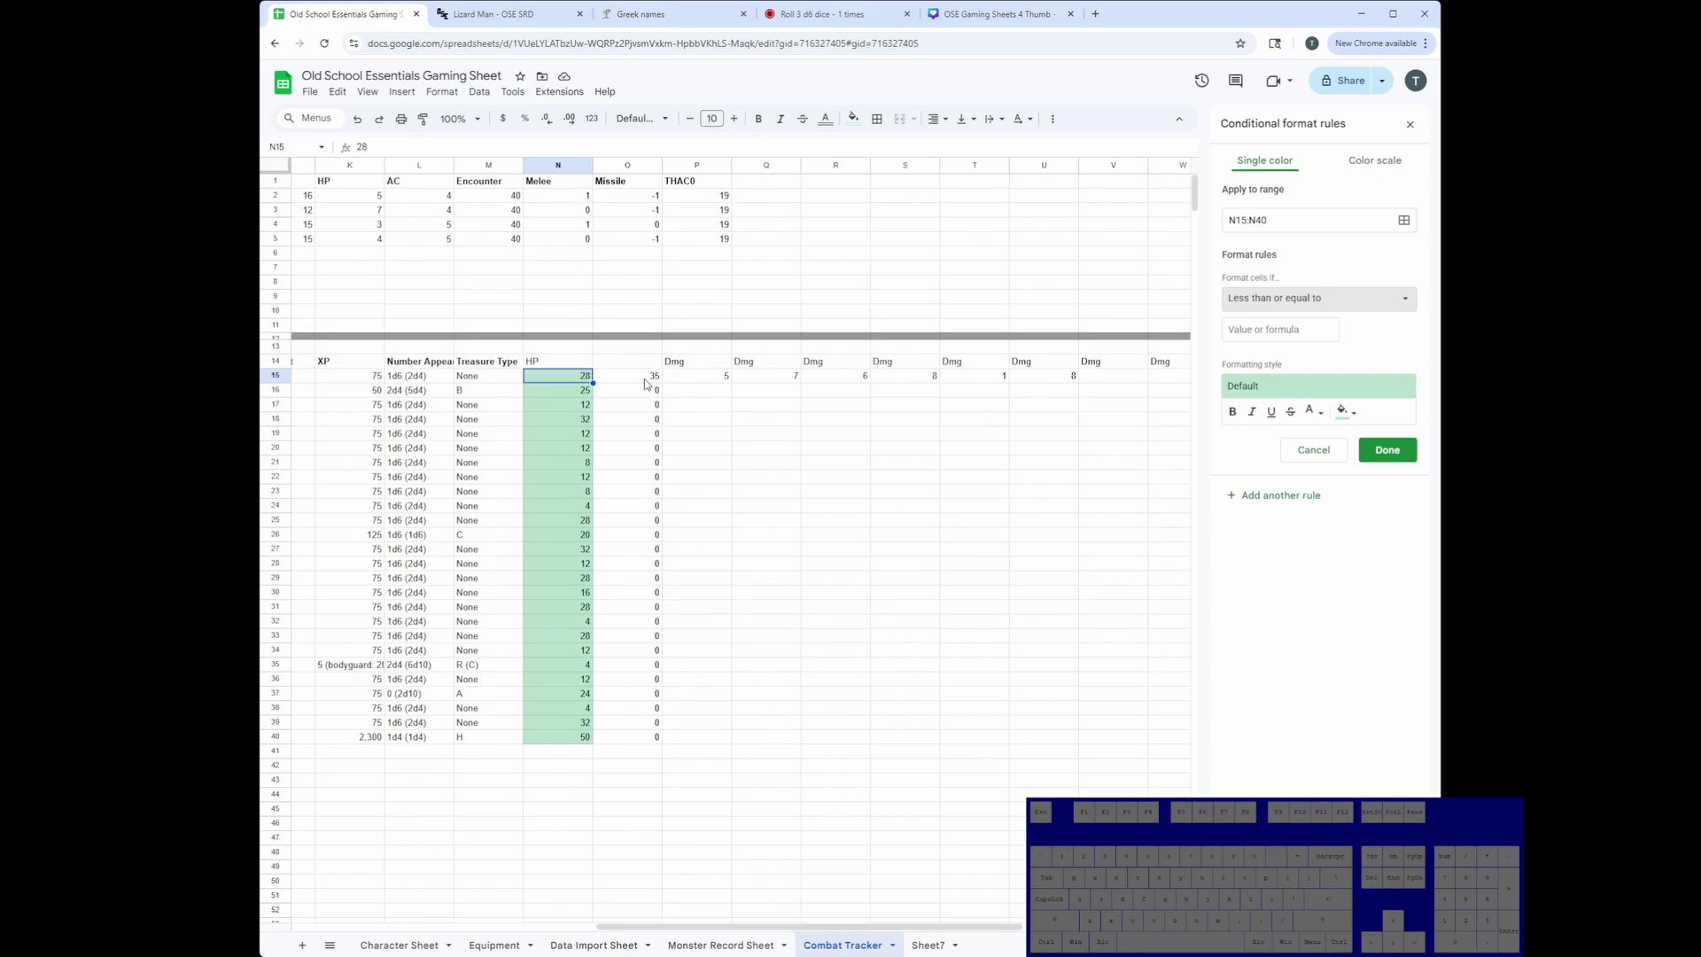
{"action": "left_click", "coordinate": [1301, 332]}
{"action": "type", "text": "=0"}
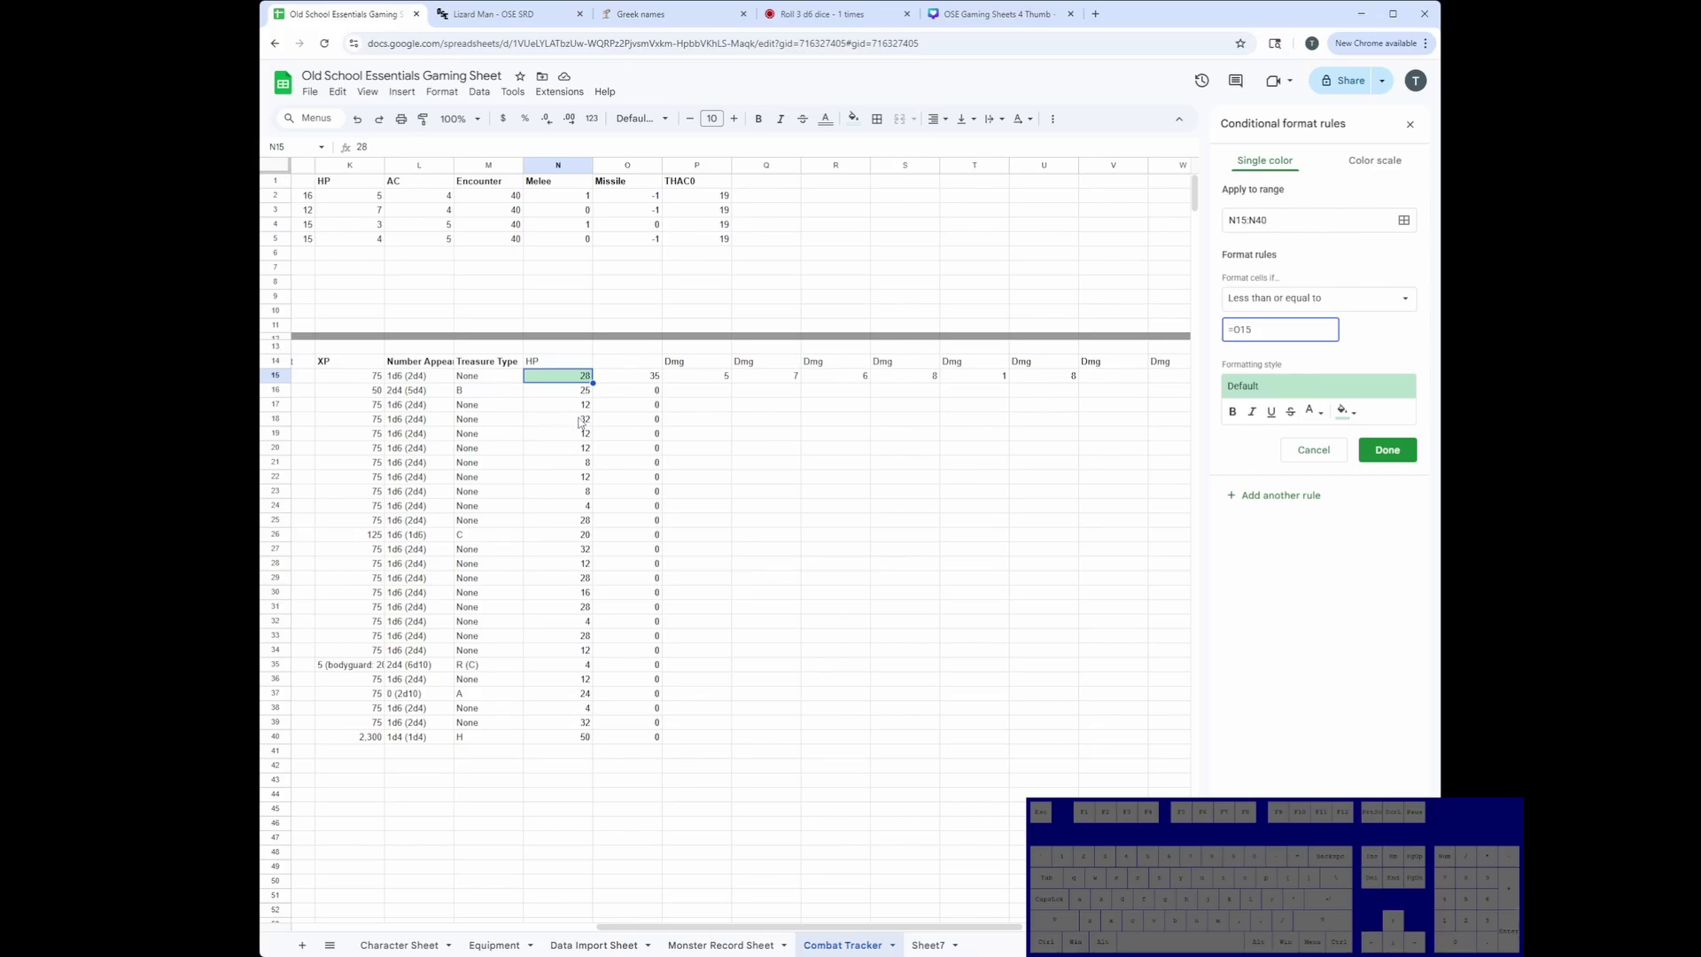
Try a red fill for the rule, change it to orange, and save the rule.
{"action": "left_click", "coordinate": [1352, 413]}
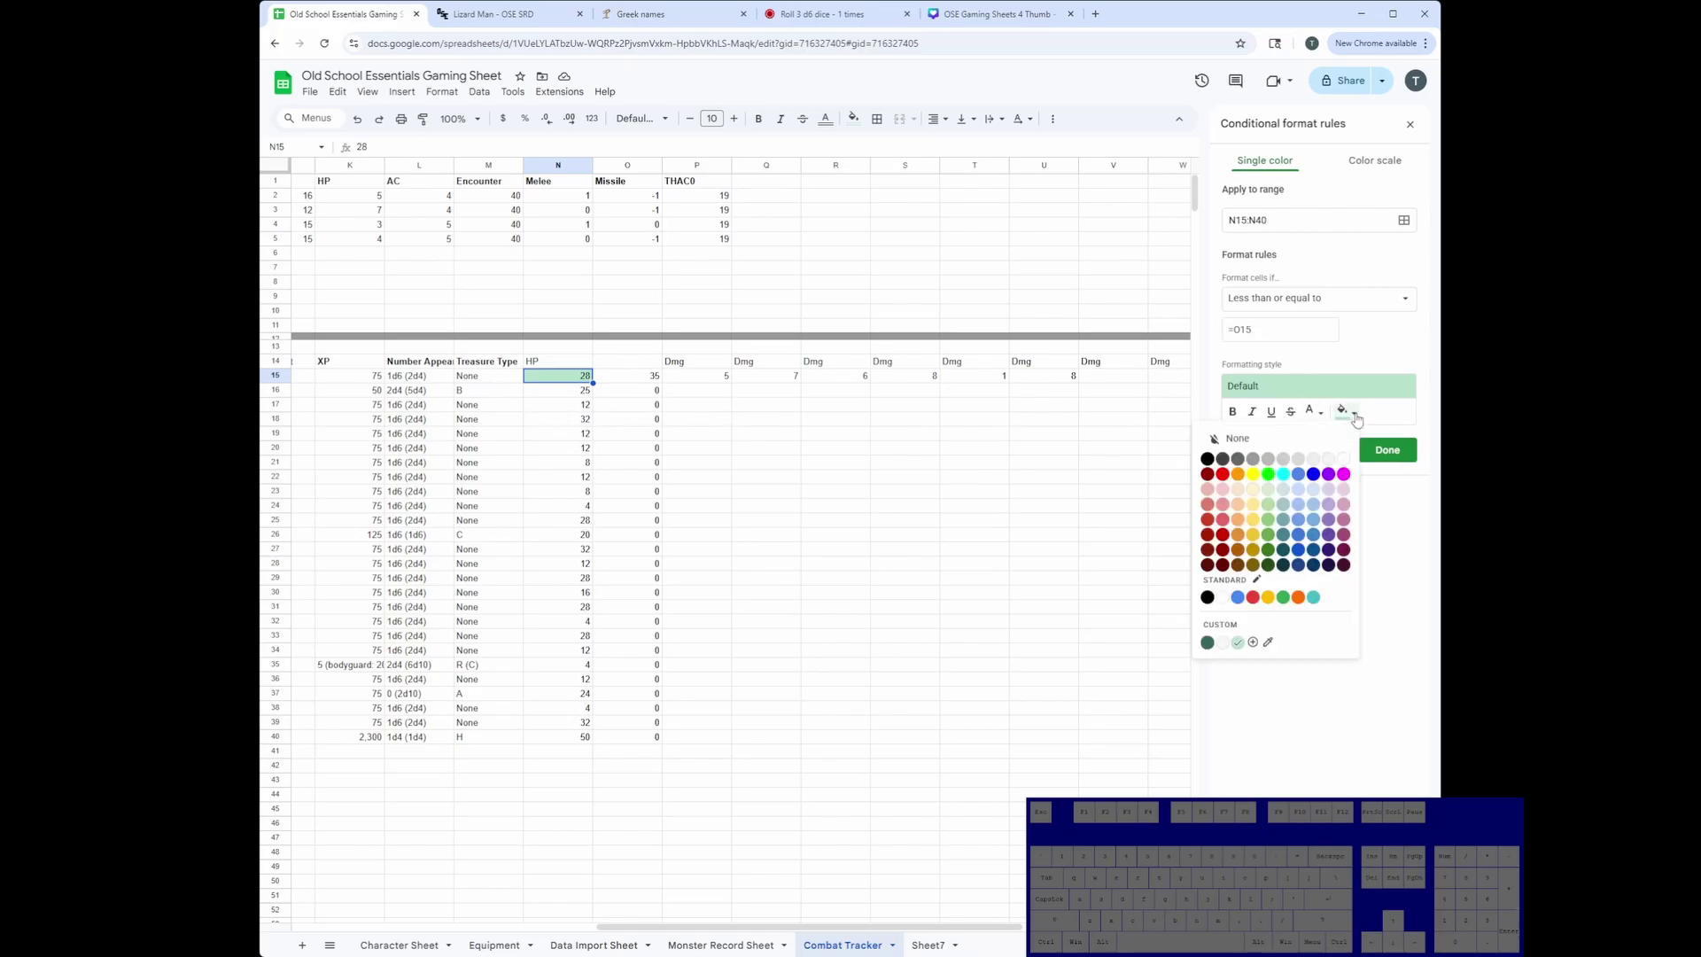
{"action": "left_click", "coordinate": [1222, 475]}
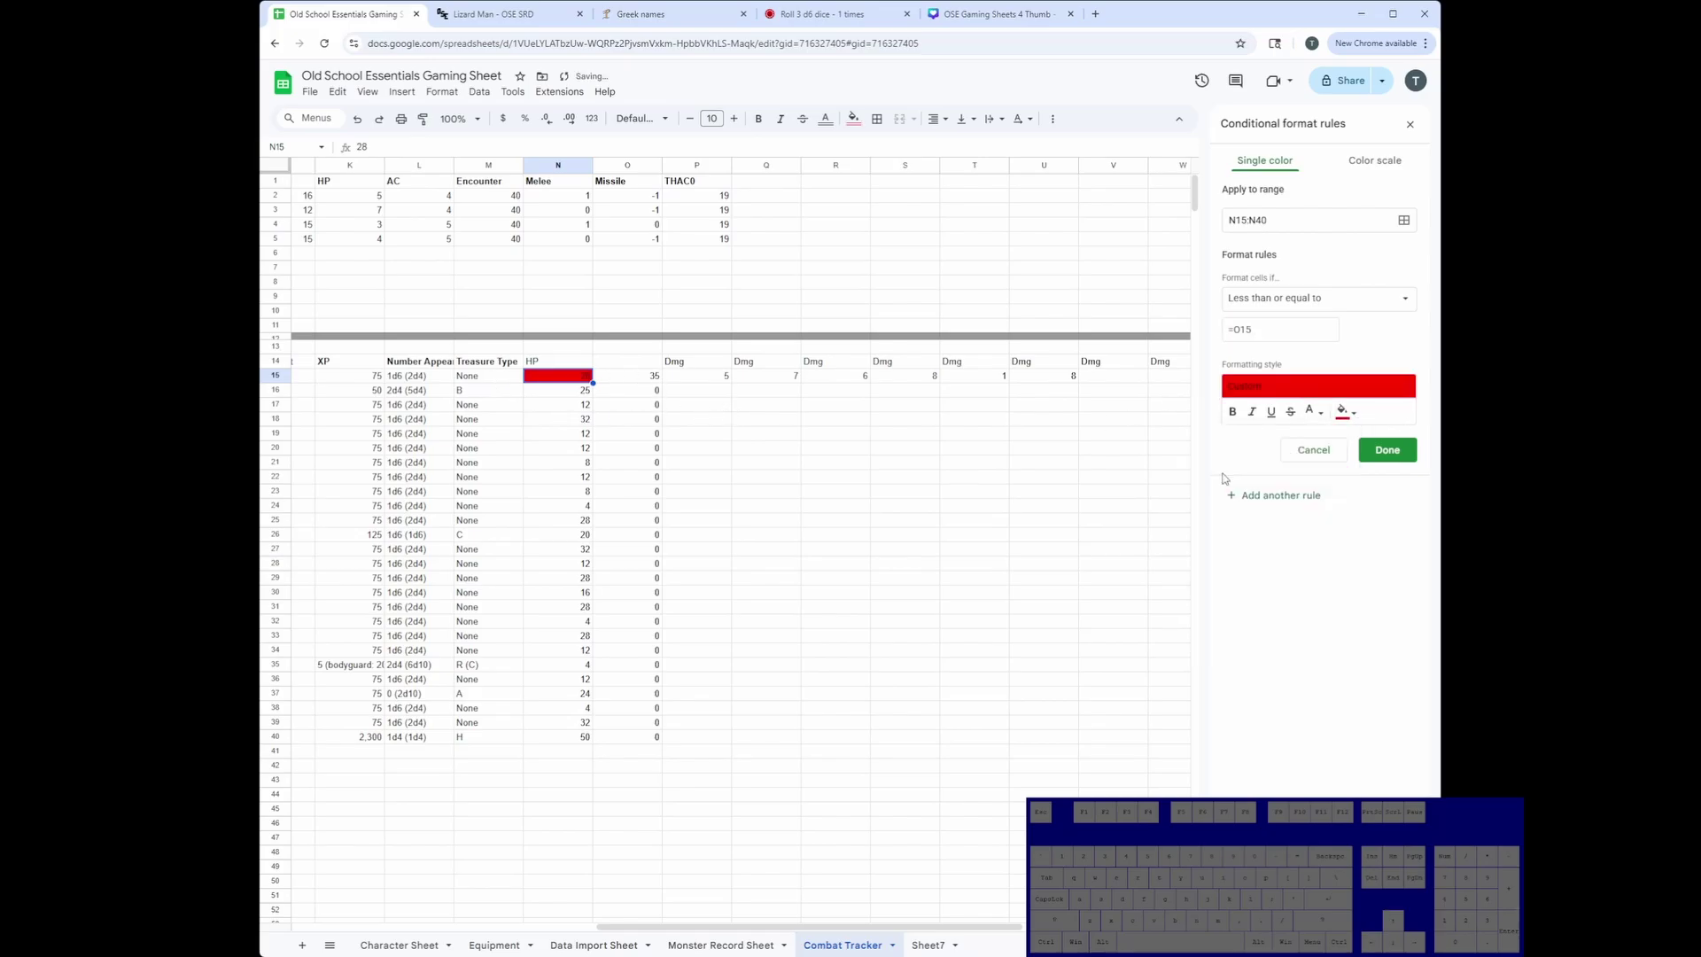
{"action": "left_click", "coordinate": [1347, 413]}
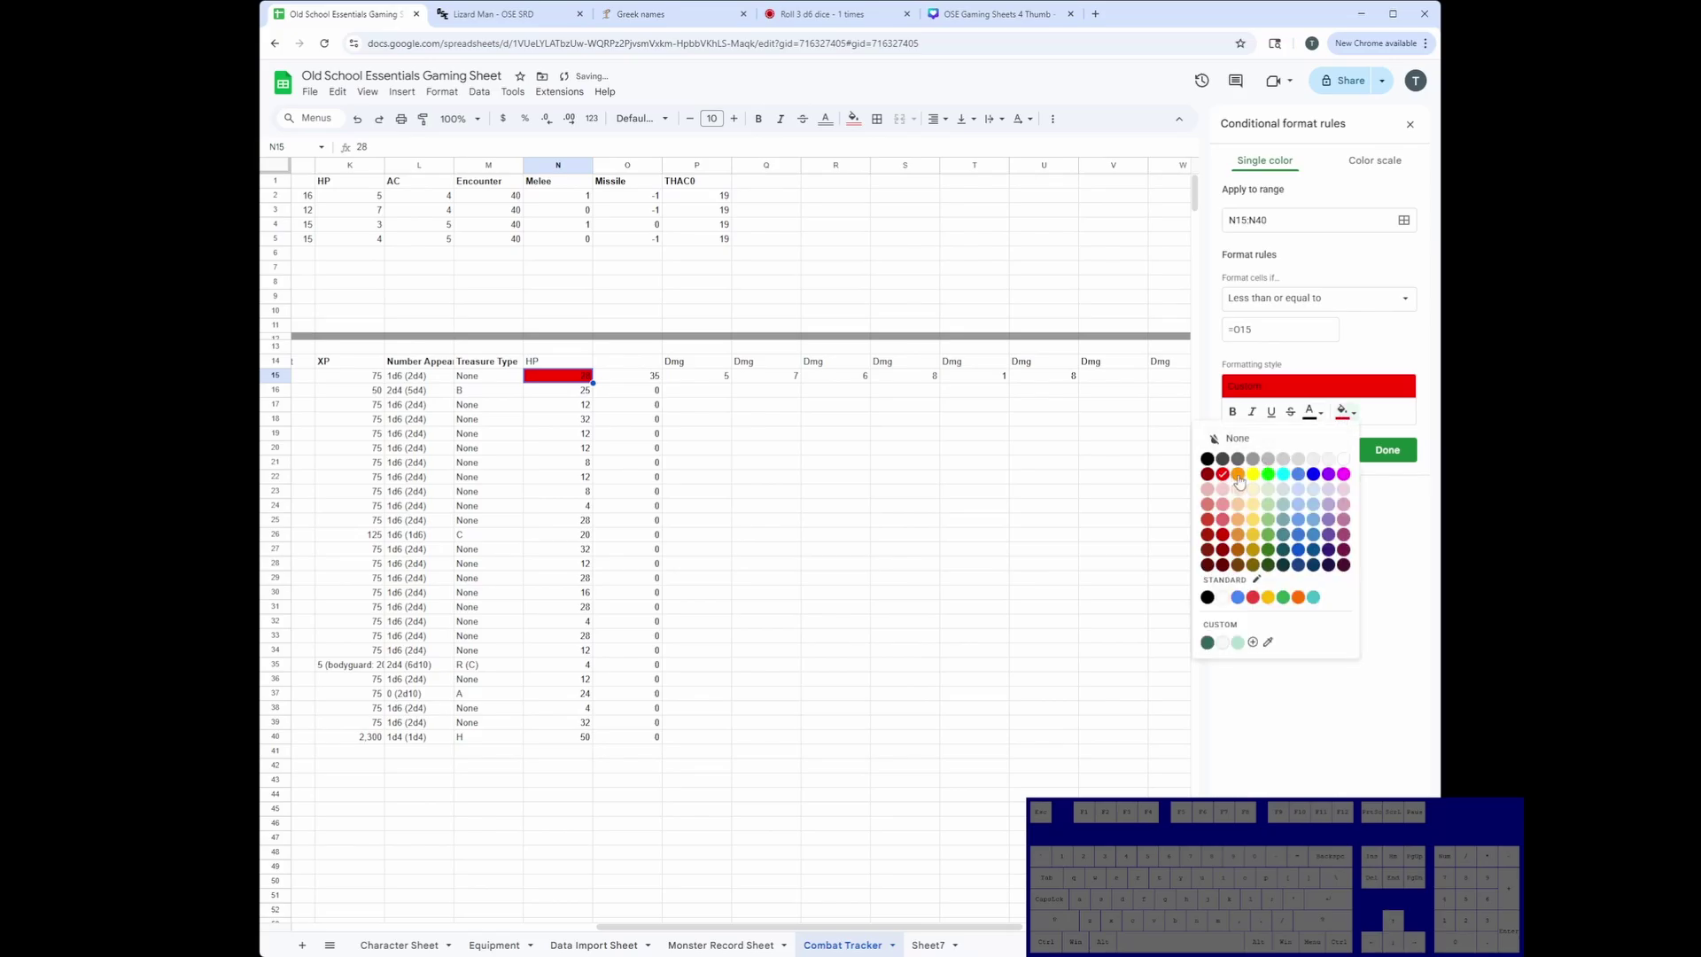
{"action": "left_click", "coordinate": [1237, 474]}
{"action": "left_click", "coordinate": [1387, 451]}
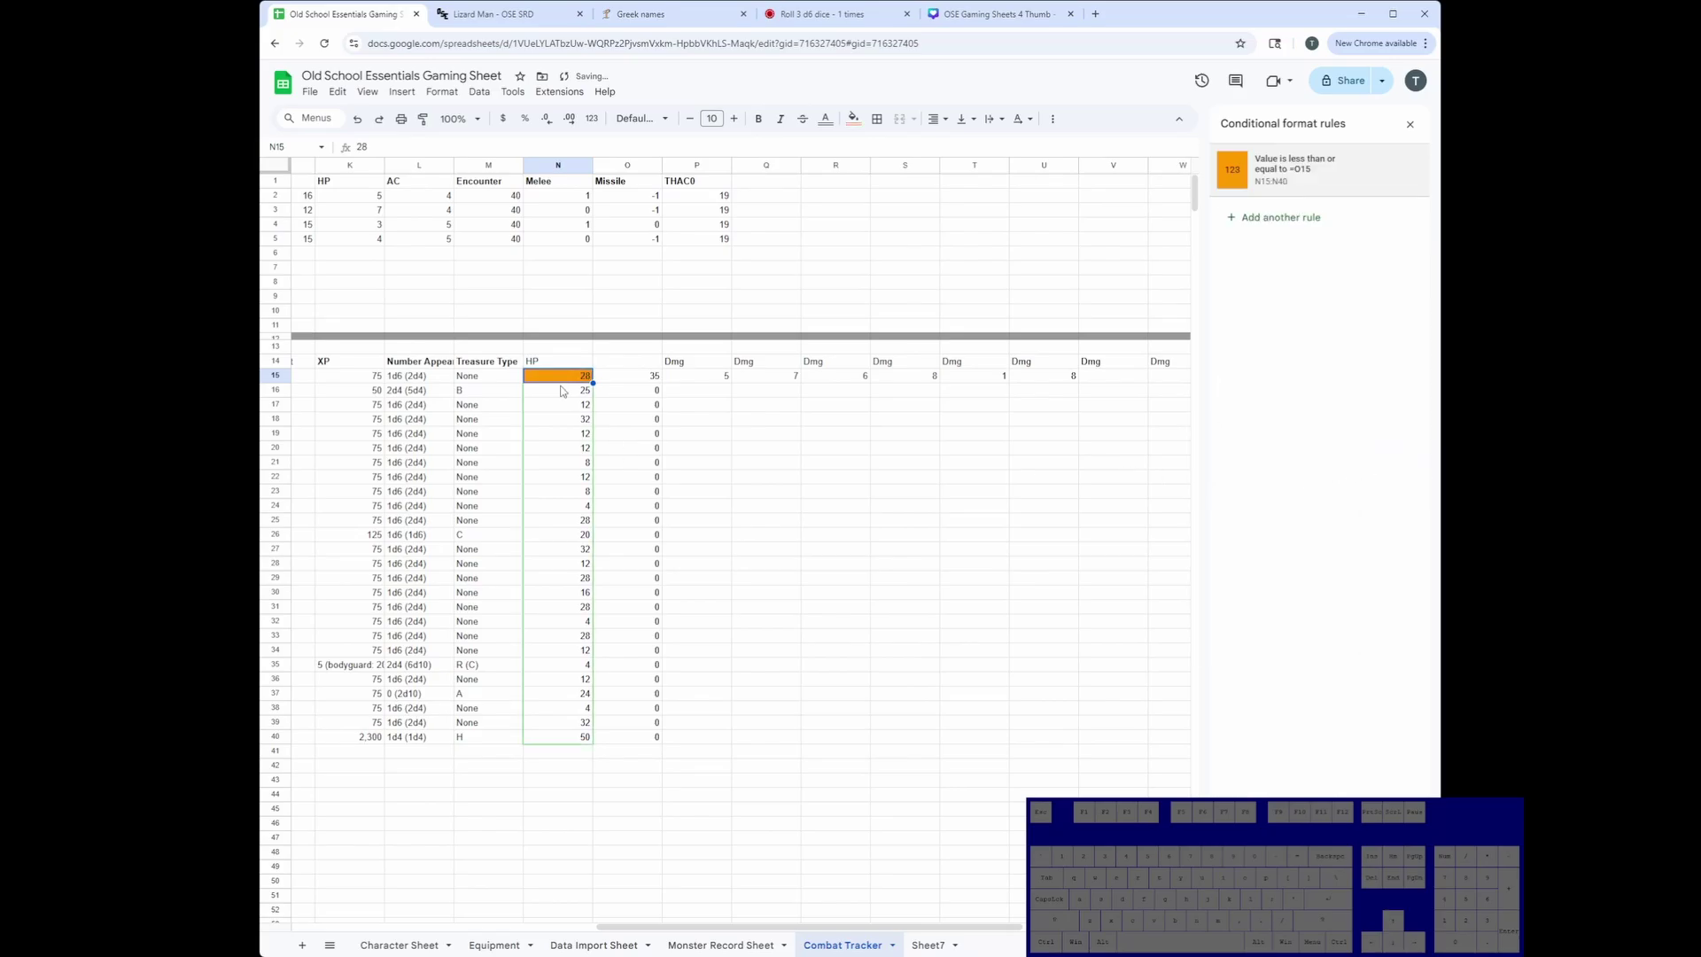
Test the HP formatting rule by entering damage of 50, 25, 512 and 4185 in P16 through P19.
{"action": "left_click", "coordinate": [640, 394]}
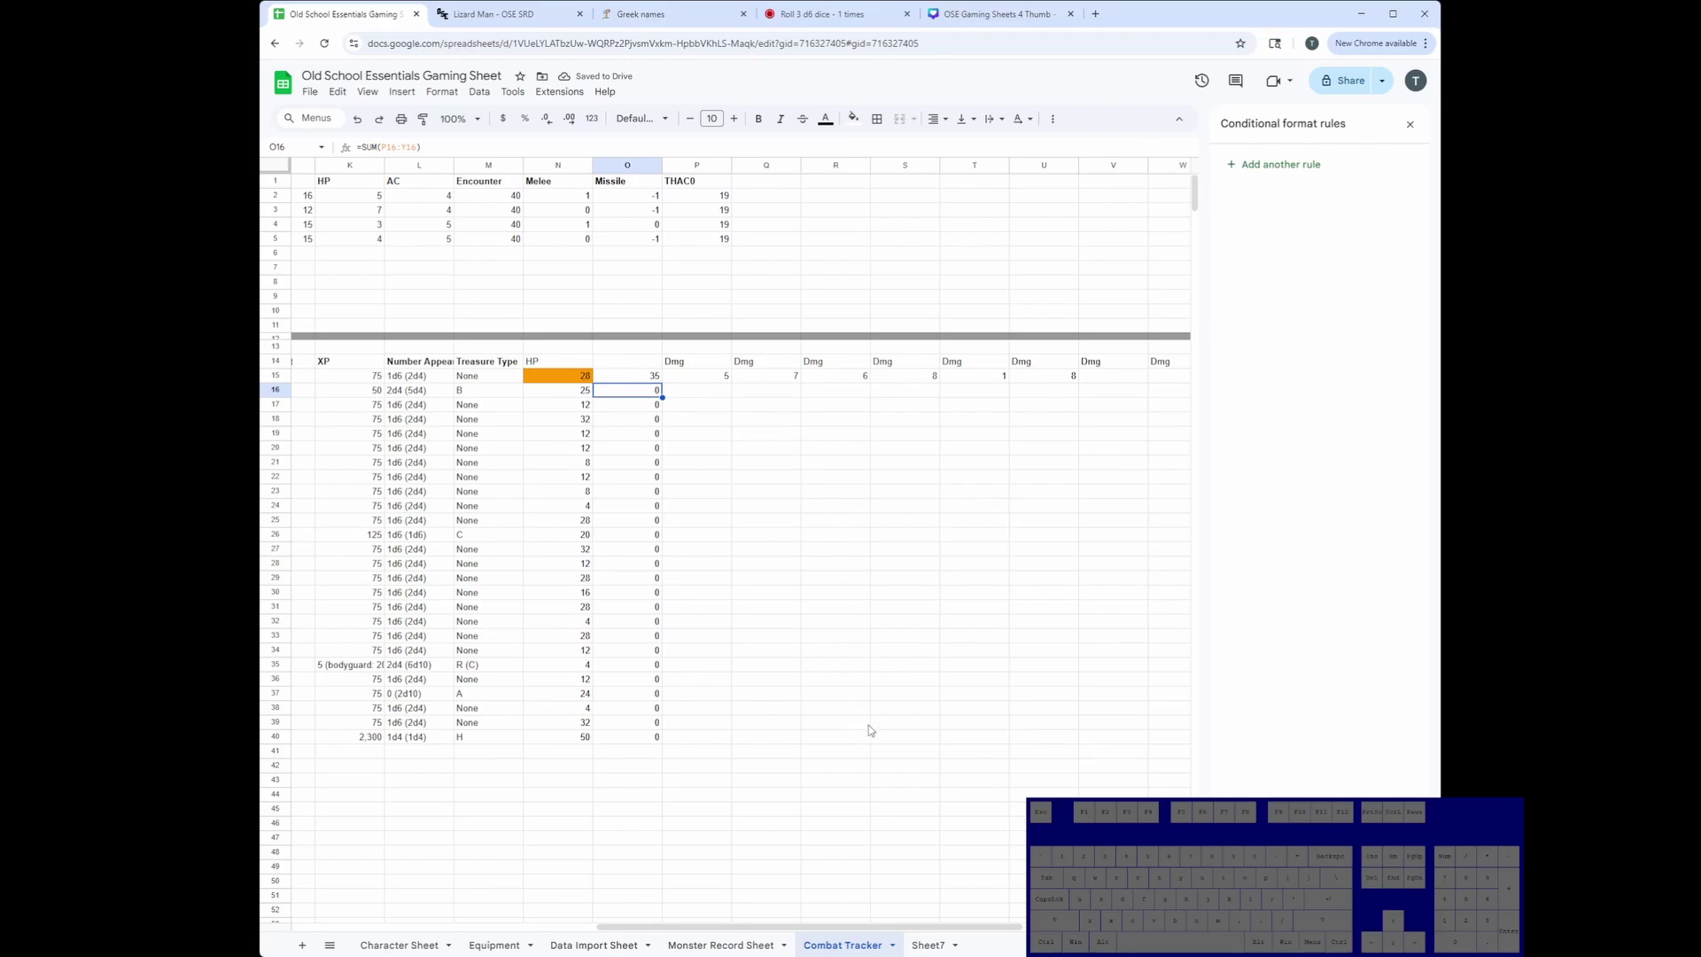
{"action": "left_click", "coordinate": [717, 395]}
{"action": "type", "text": "50"}
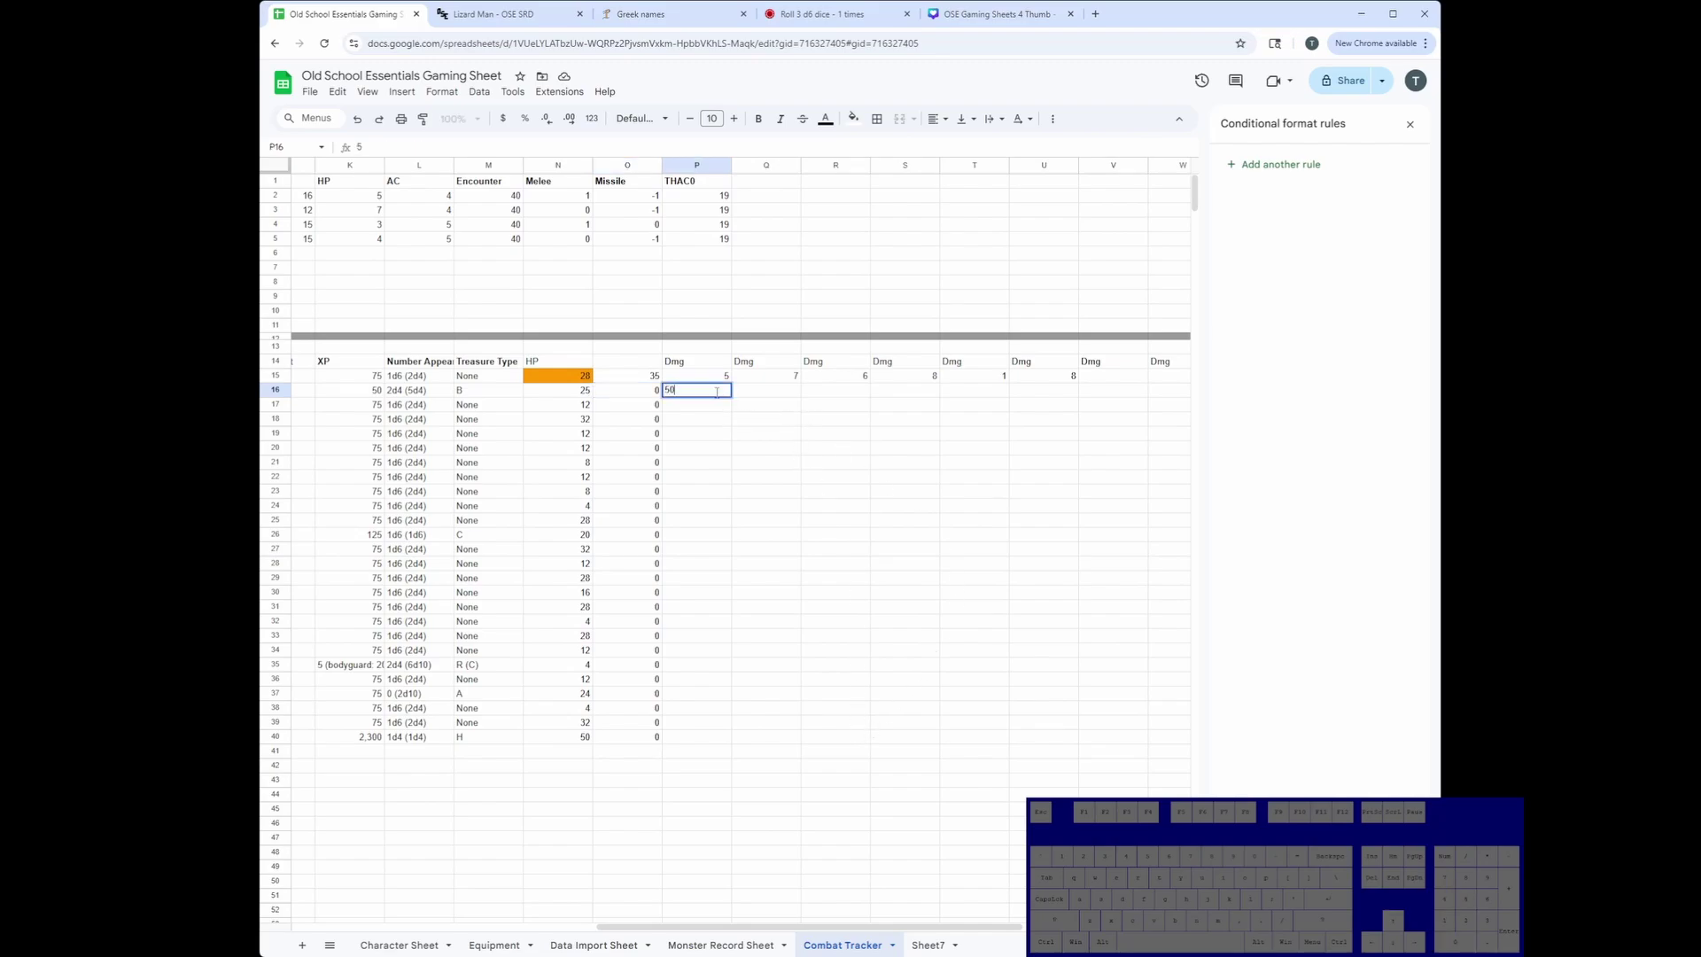
{"action": "key", "text": "Return"}
{"action": "type", "text": "25"}
{"action": "key", "text": "Return"}
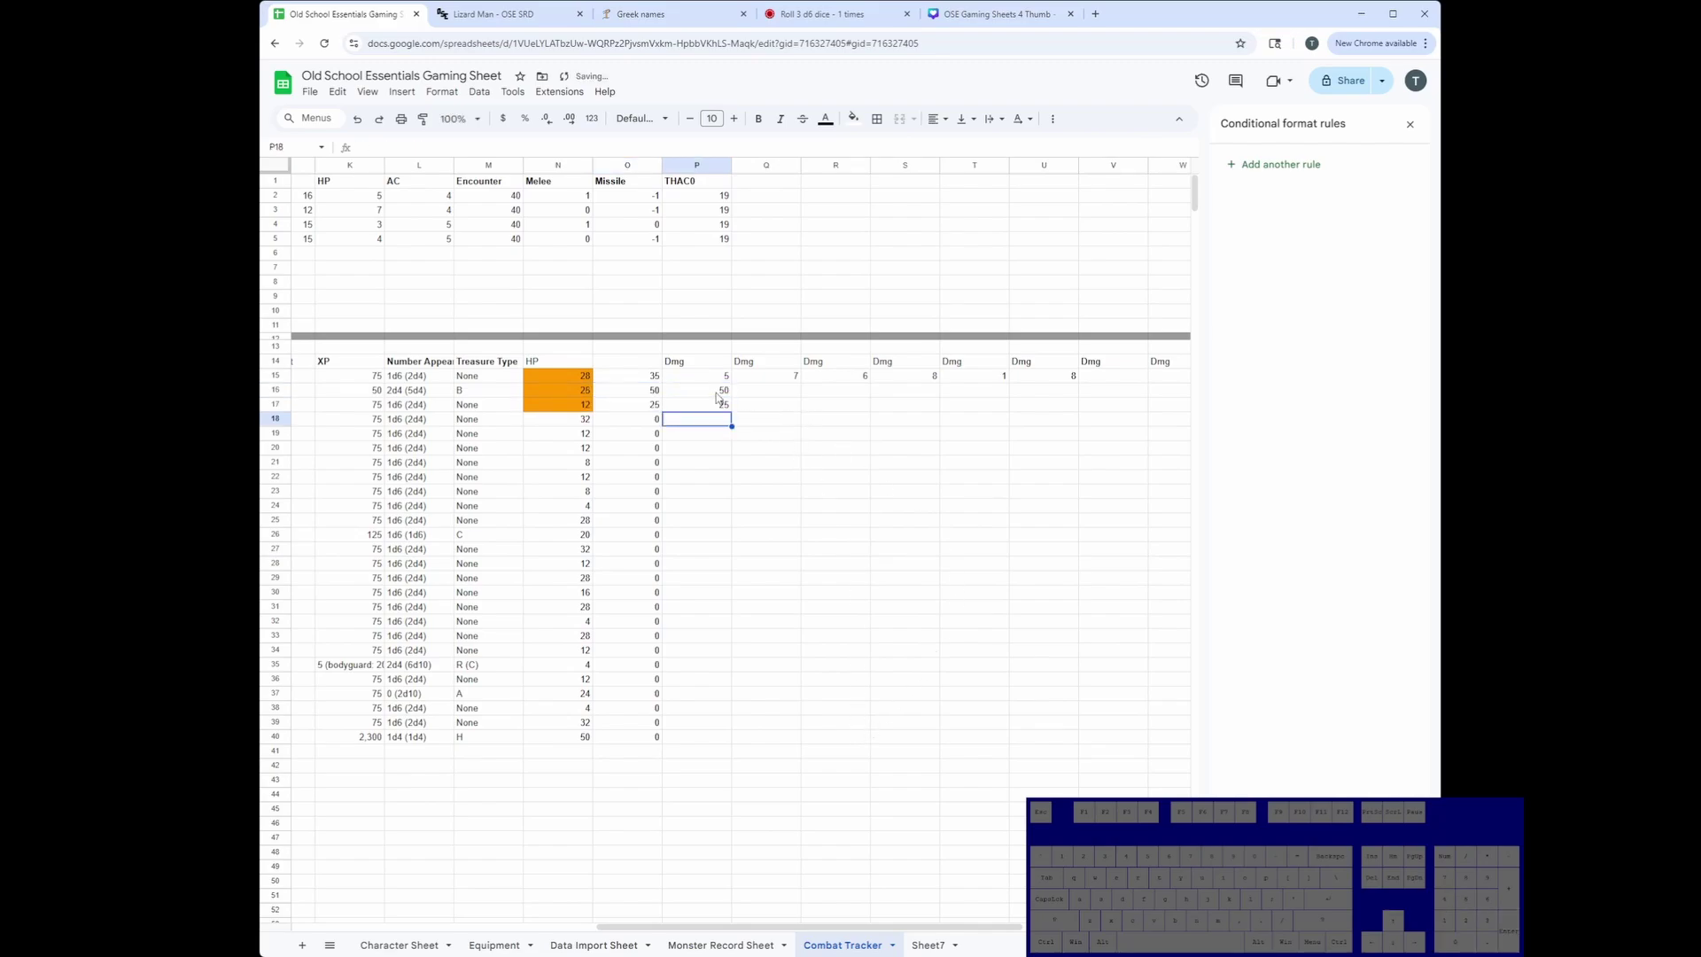
{"action": "type", "text": "512"}
{"action": "key", "text": "Return"}
{"action": "type", "text": "4185"}
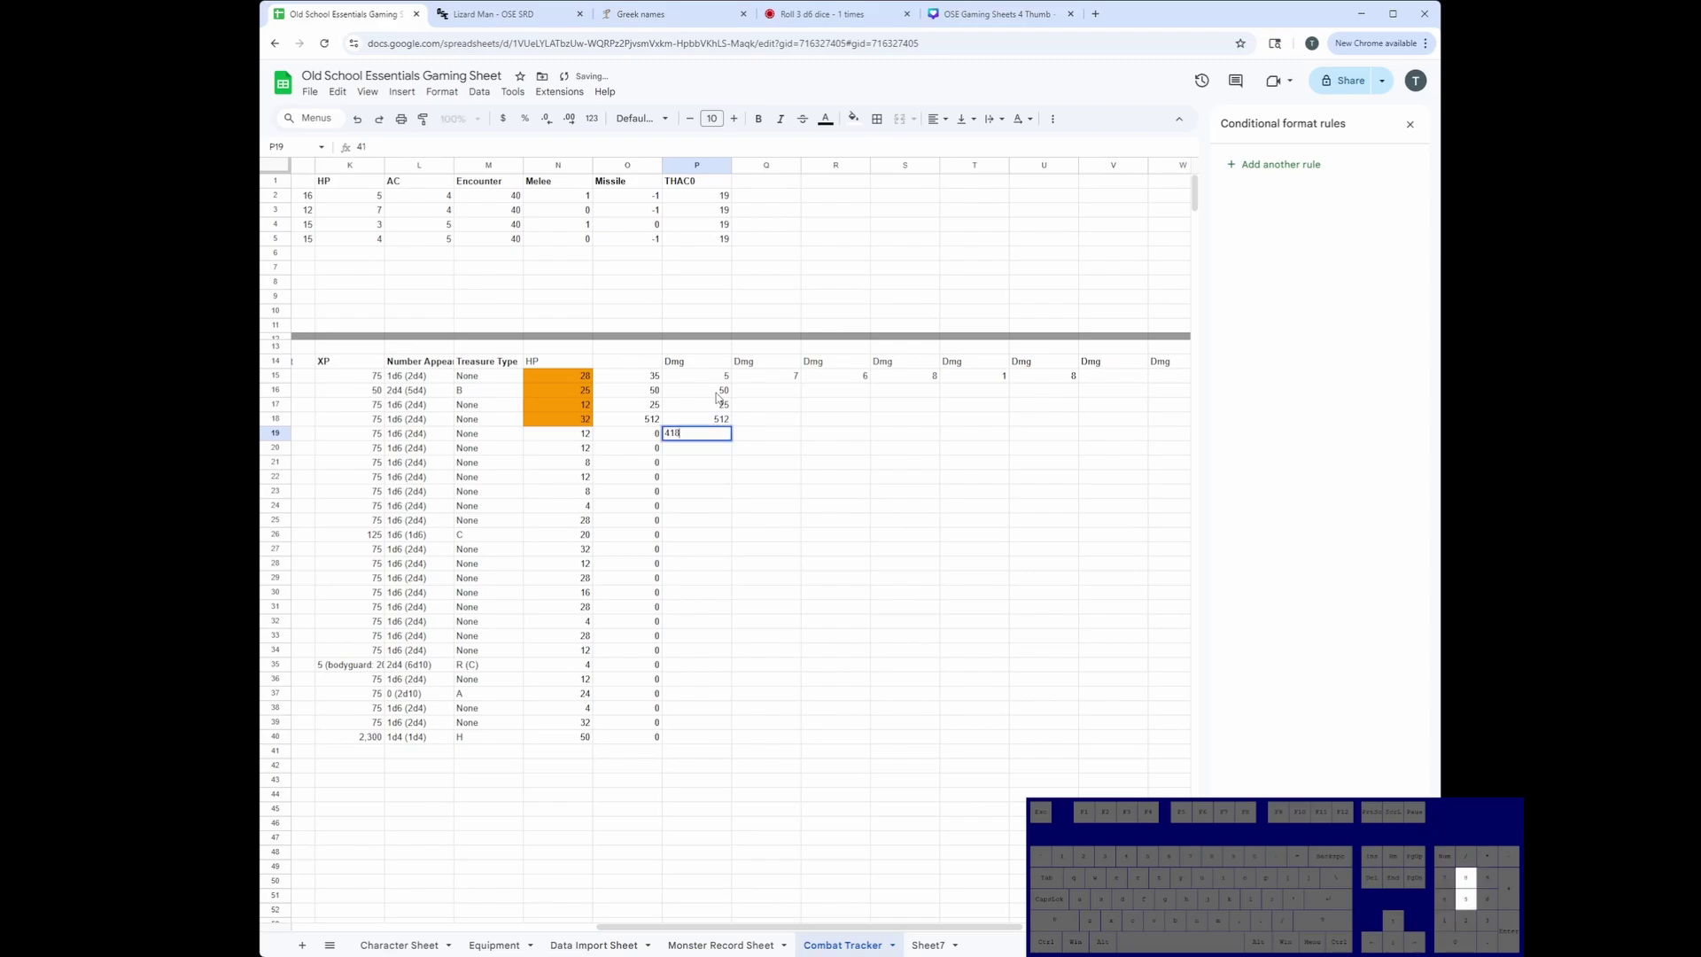
{"action": "key", "text": "Return"}
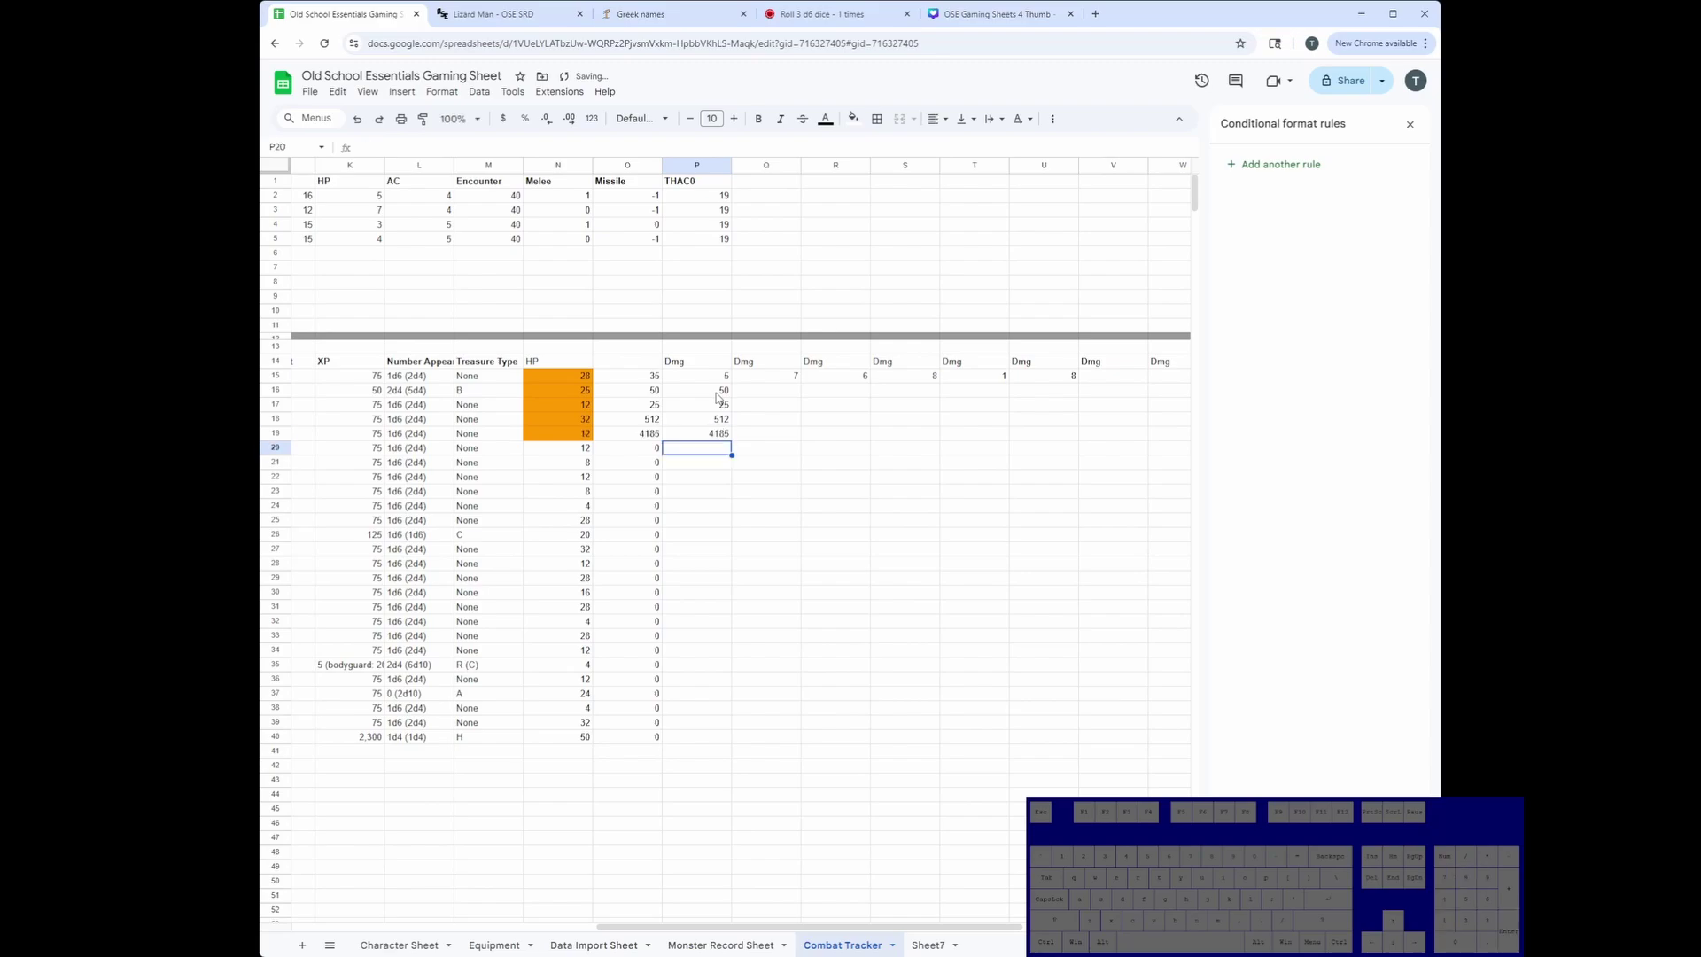
Enter damage values 1, 2, 3 and 45 across P20:S20 for the monster in row 20.
{"action": "type", "text": "1"}
{"action": "key", "text": "Tab"}
{"action": "type", "text": "2"}
{"action": "key", "text": "Tab"}
{"action": "type", "text": "3"}
{"action": "key", "text": "Tab"}
{"action": "type", "text": "45"}
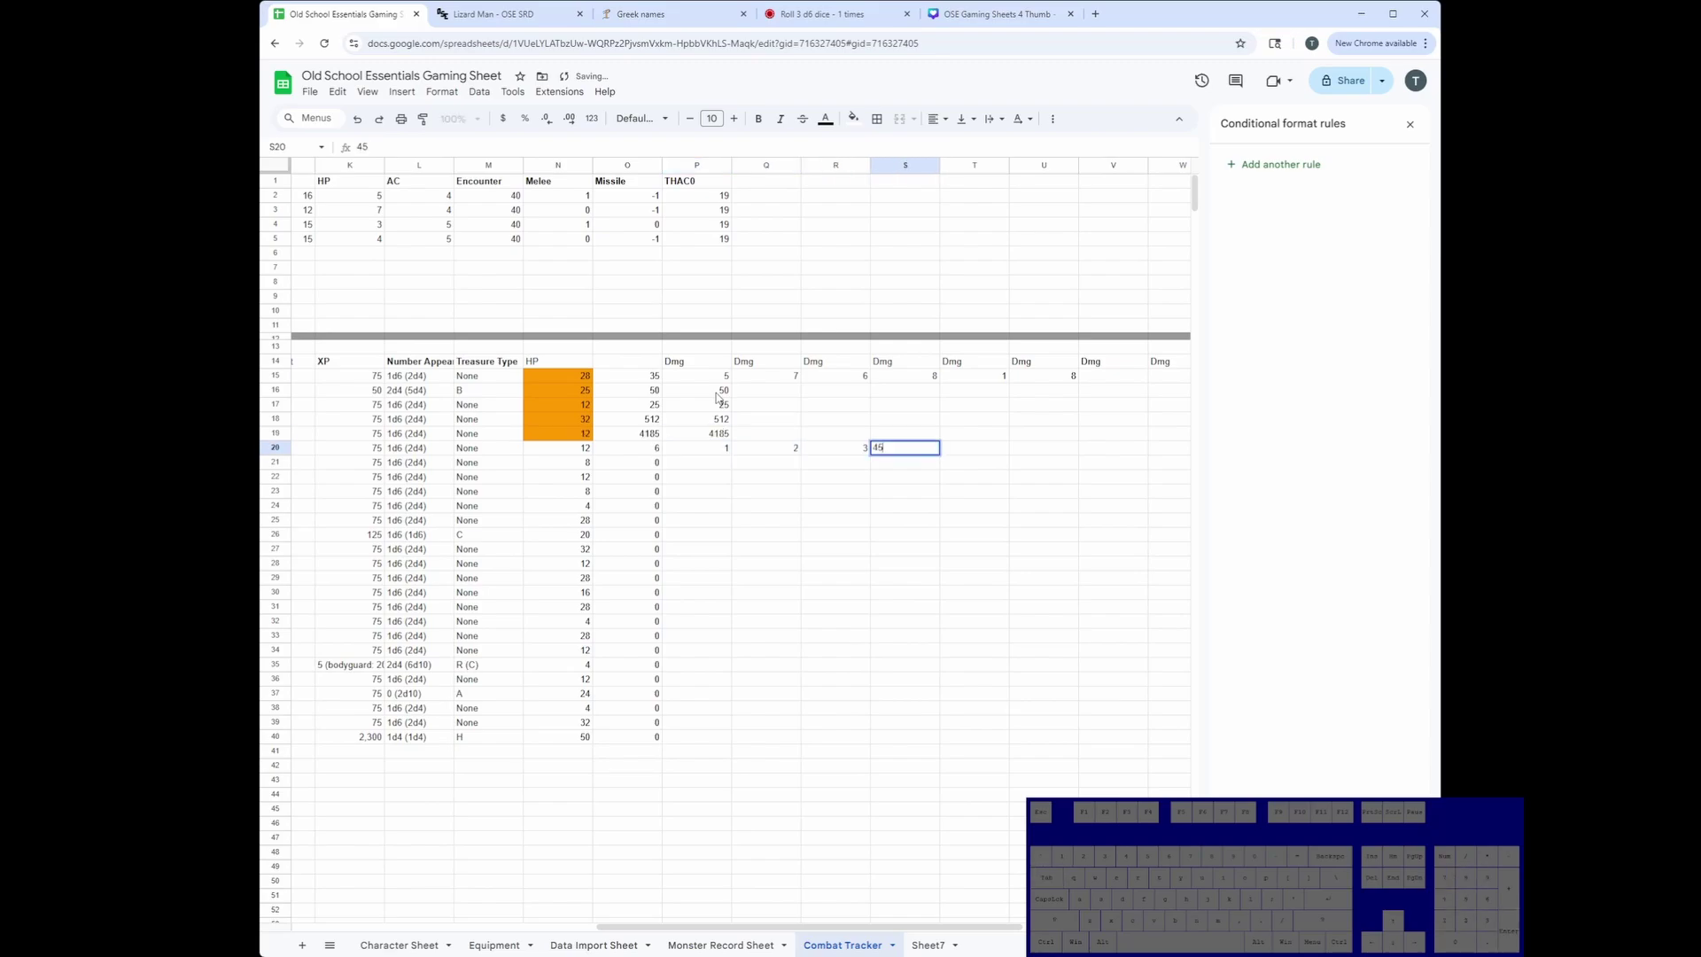
{"action": "key", "text": "Tab"}
Enter 6526 as the first damage value in P21 for the monster in row 21.
{"action": "key", "text": "Down"}
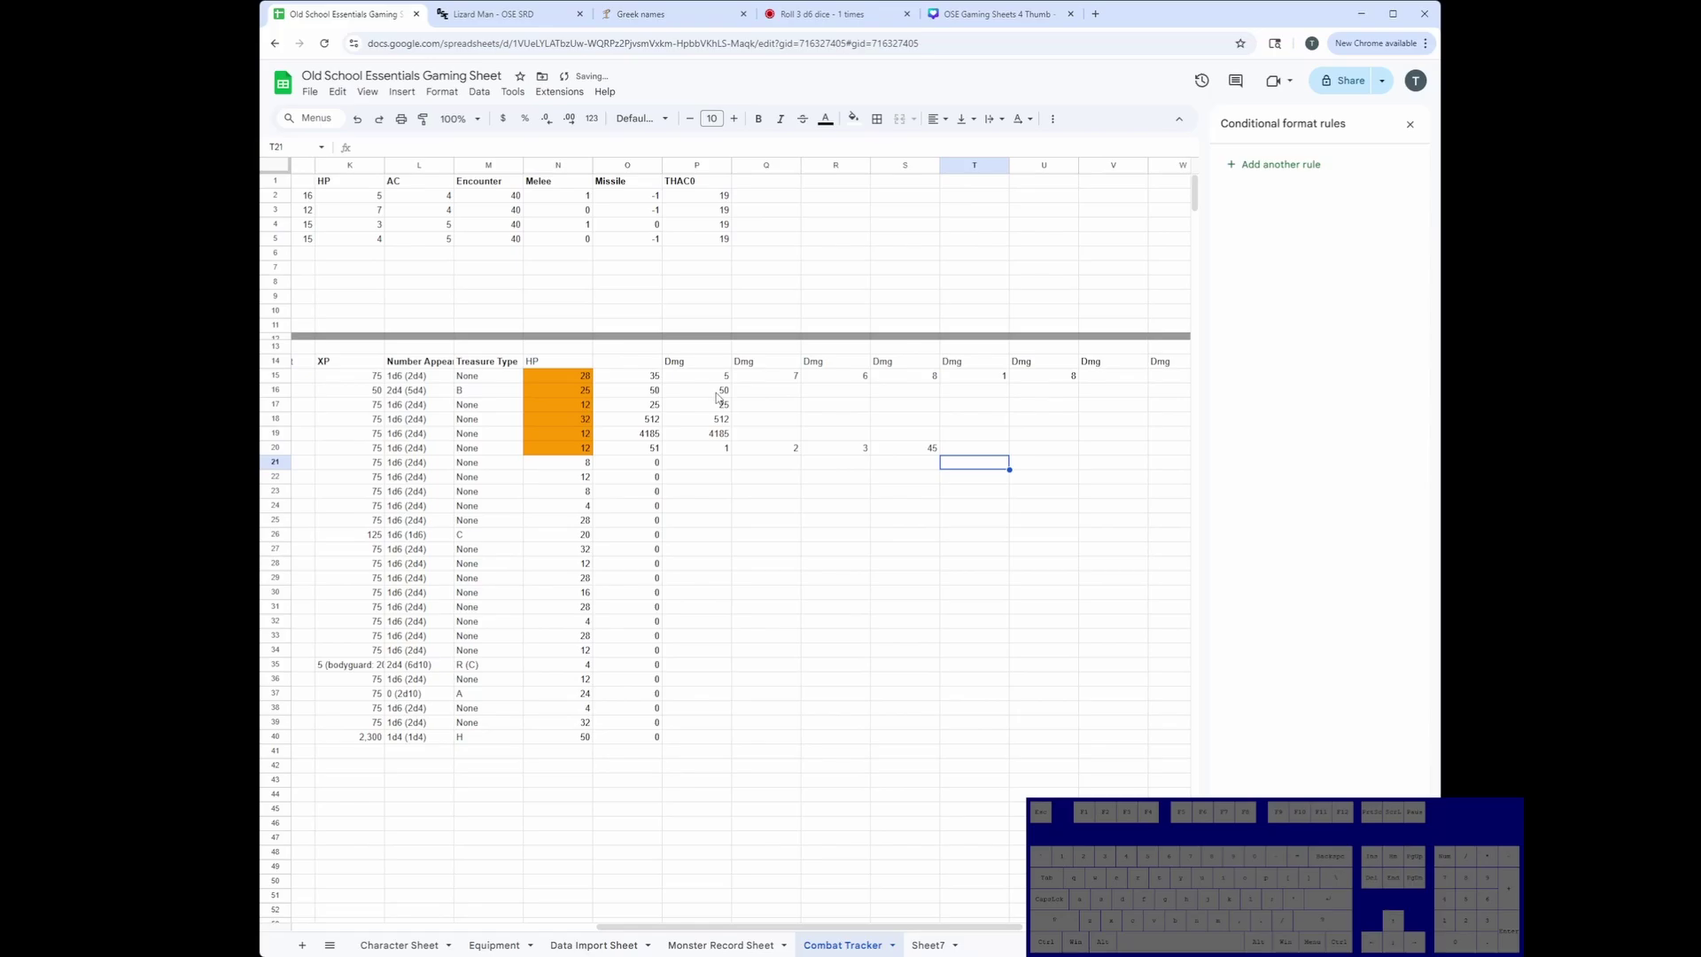
{"action": "key", "text": "ctrl+Left"}
{"action": "key", "text": "Right"}
{"action": "type", "text": "6526"}
{"action": "key", "text": "Tab"}
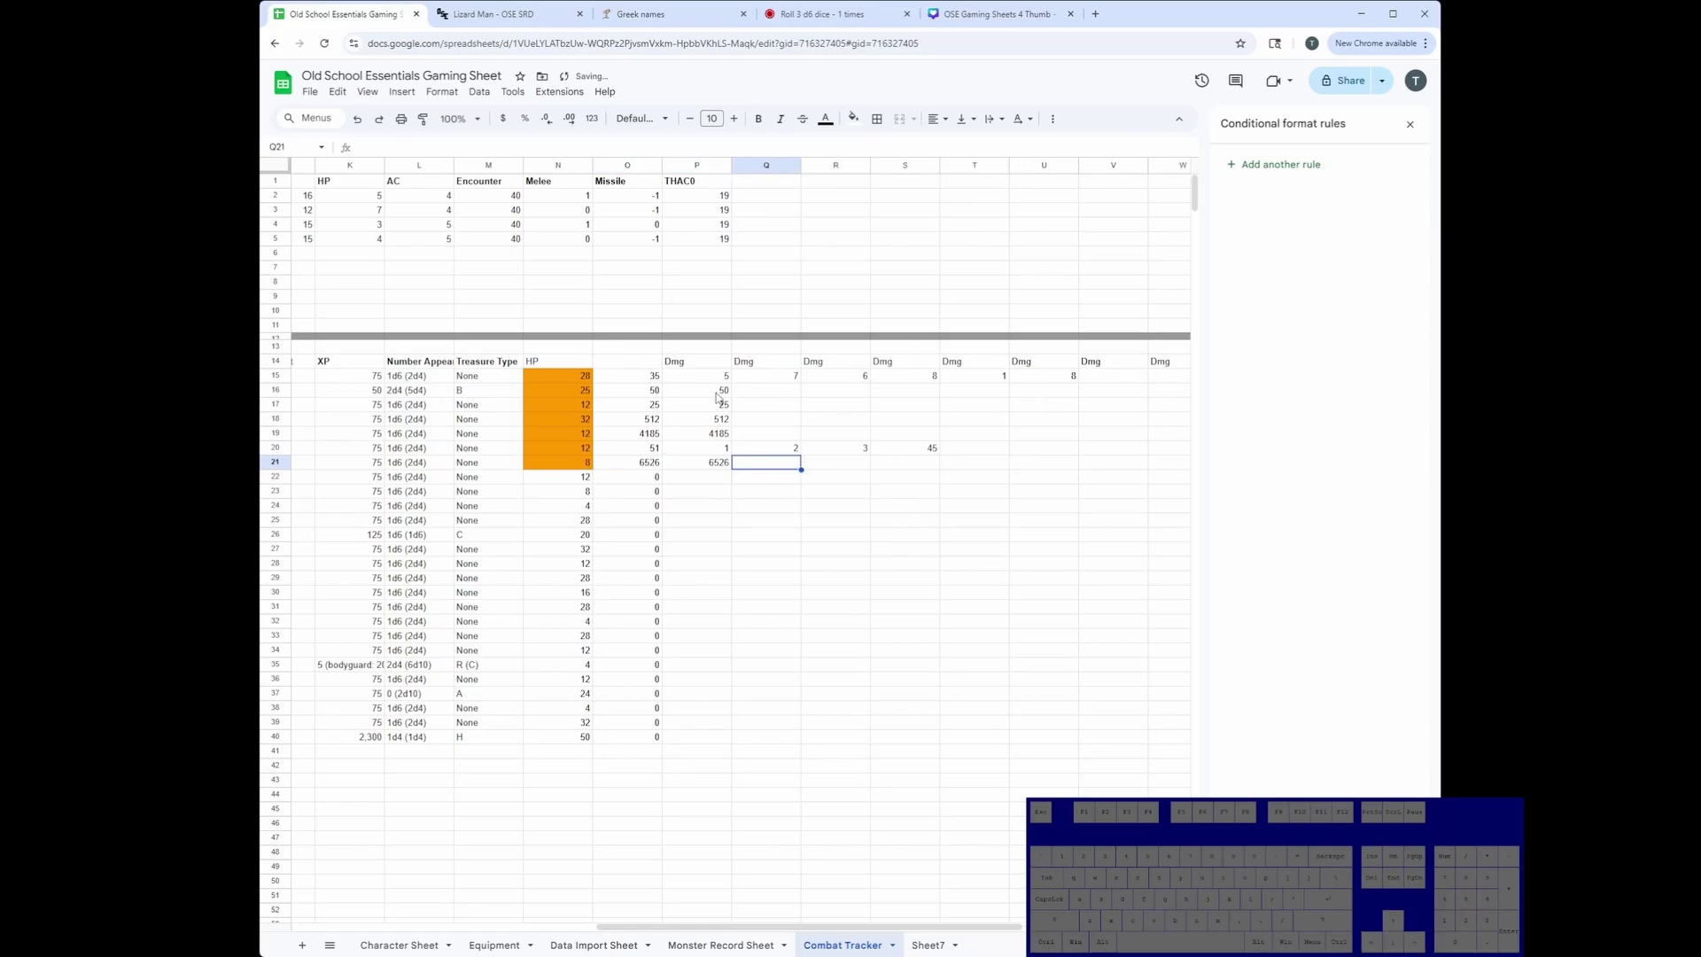
Rename the Sheet7 worksheet as HP Calculator.
{"action": "scroll", "coordinate": [797, 708], "scroll_direction": "left", "scroll_amount": 10}
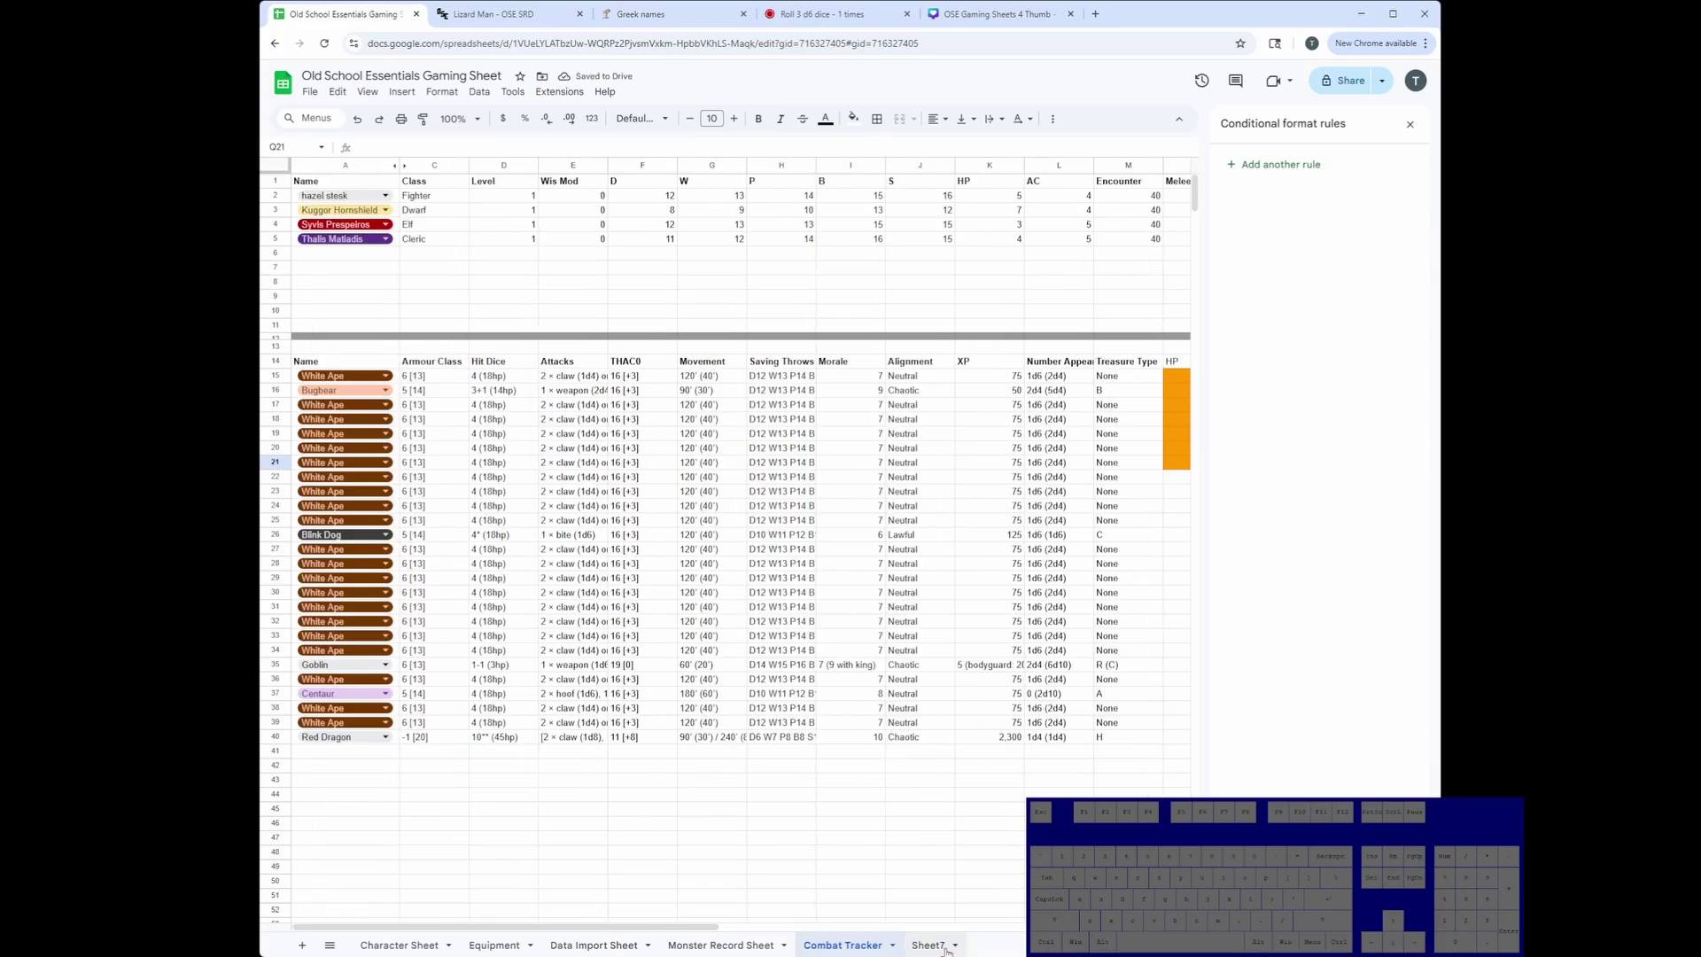
{"action": "left_click", "coordinate": [944, 946]}
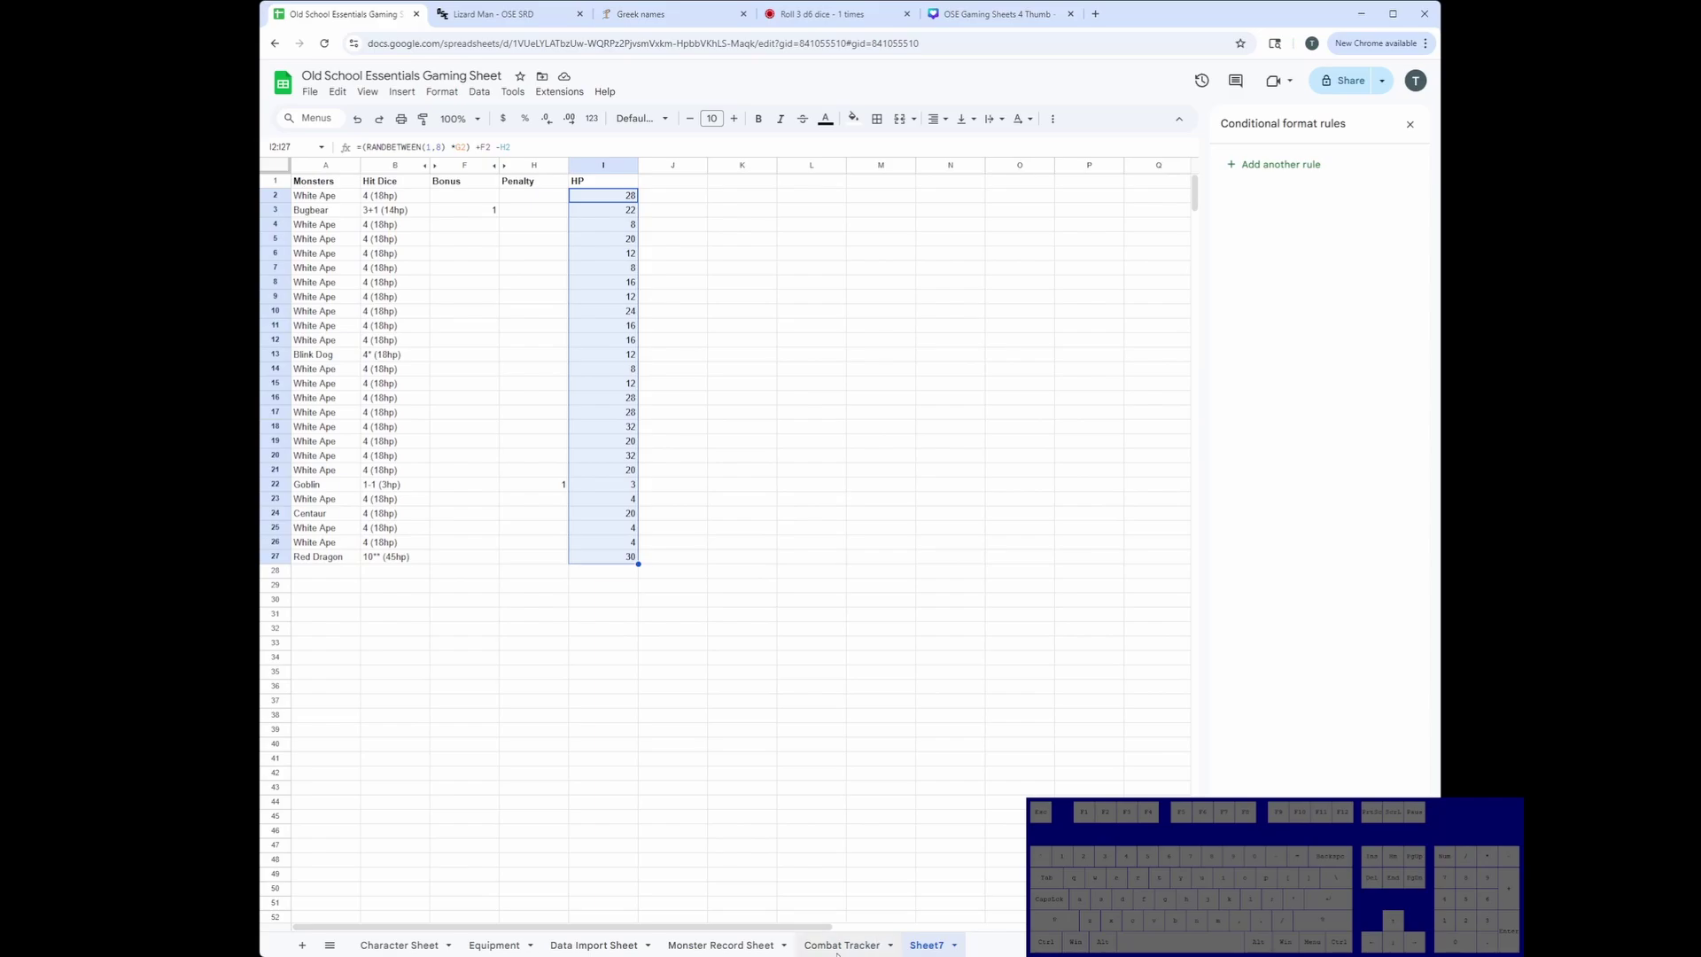
{"action": "left_click", "coordinate": [954, 945]}
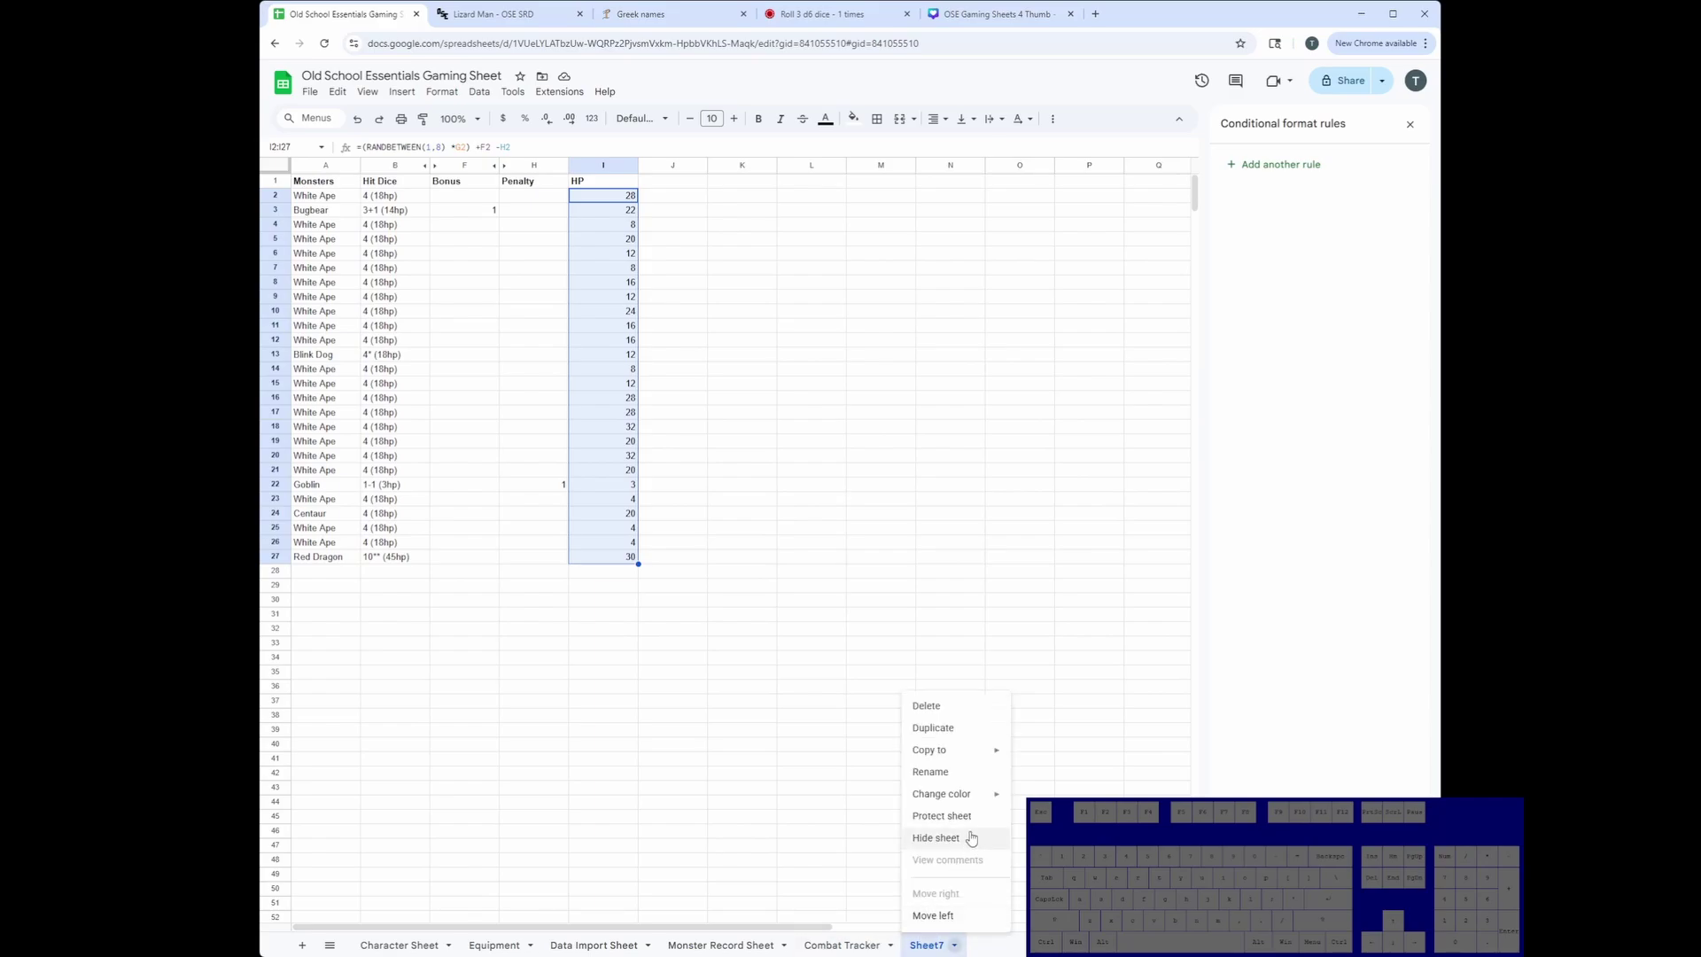
{"action": "left_click", "coordinate": [983, 771]}
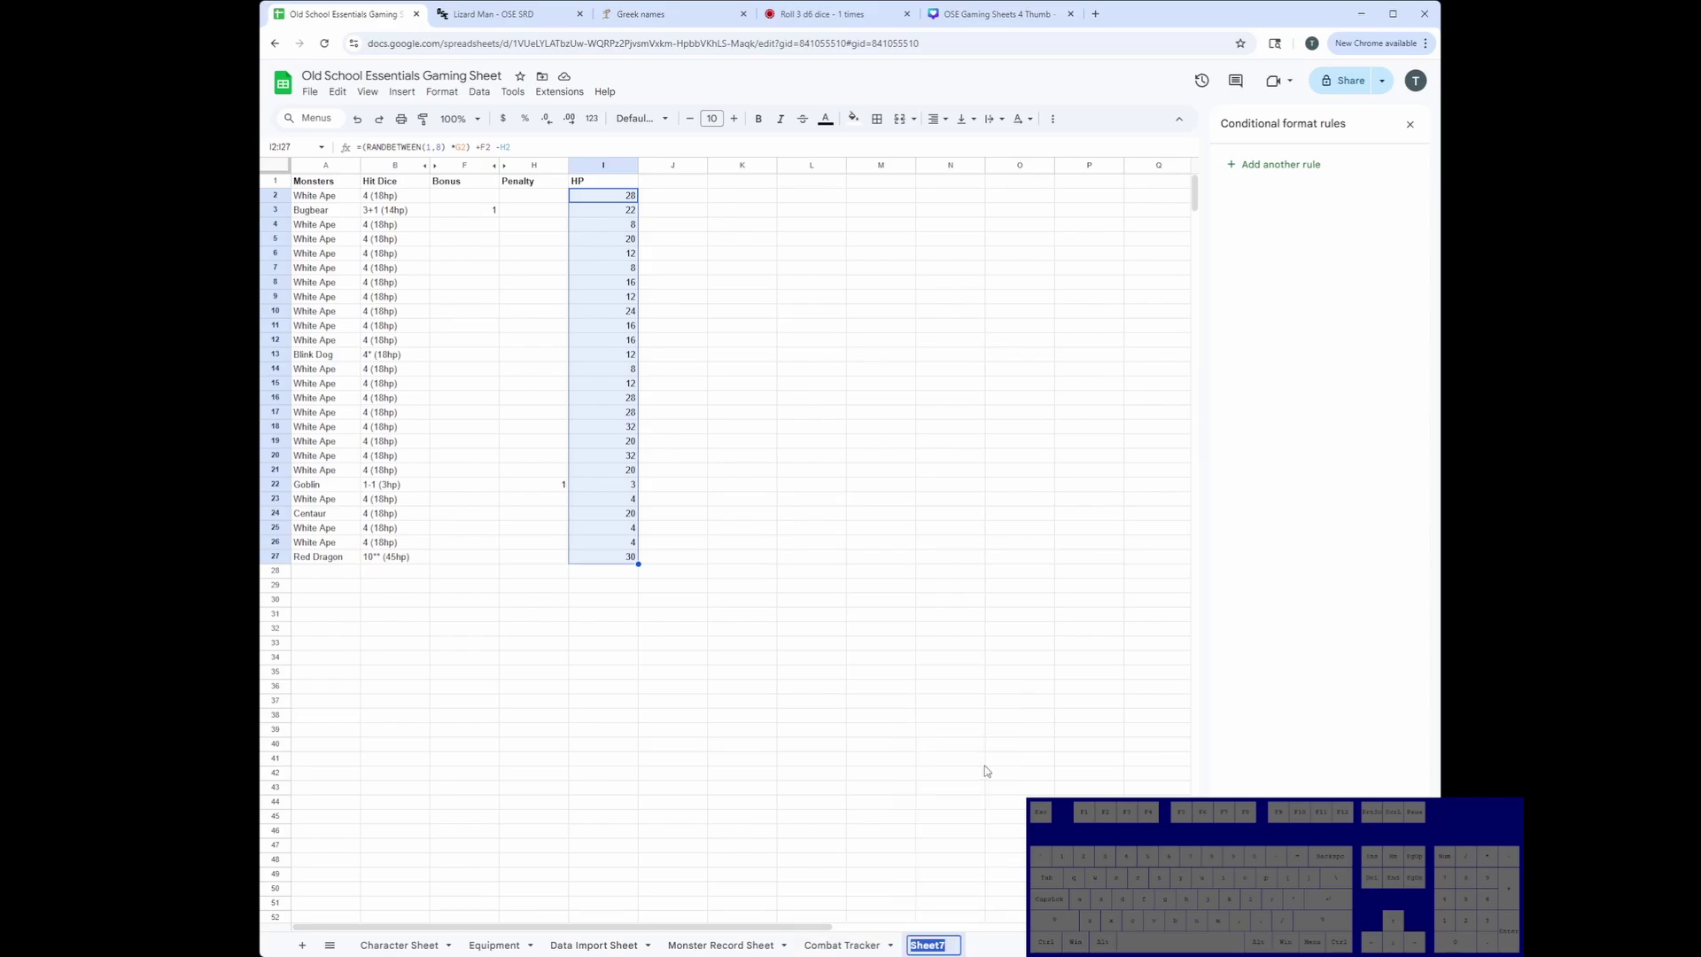
{"action": "type", "text": "HP Calculator"}
{"action": "key", "text": "Return"}
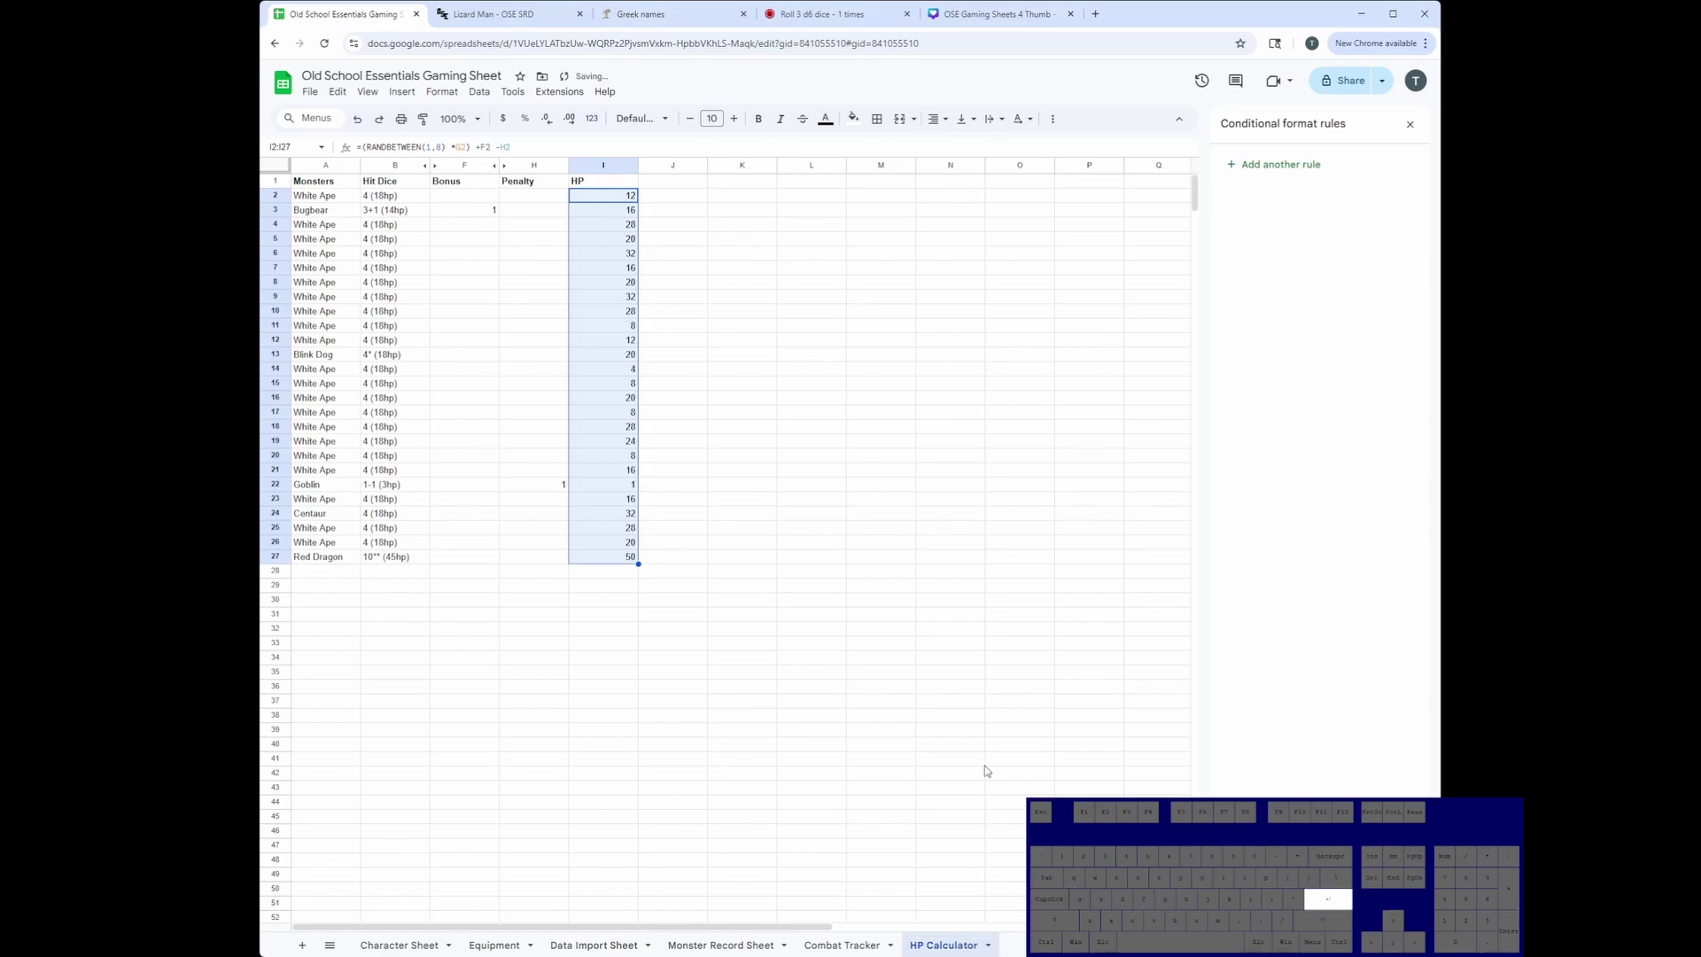
Recalculate the random HP values by entering 1 in the empty cell K4 and clearing it again.
{"action": "left_click", "coordinate": [610, 212]}
{"action": "mouse_move", "coordinate": [608, 239]}
{"action": "left_mouse_down"}
{"action": "mouse_move", "coordinate": [614, 594]}
{"action": "mouse_move", "coordinate": [598, 556]}
{"action": "mouse_move", "coordinate": [611, 199]}
{"action": "mouse_move", "coordinate": [614, 567]}
{"action": "mouse_move", "coordinate": [601, 266]}
{"action": "left_mouse_up"}
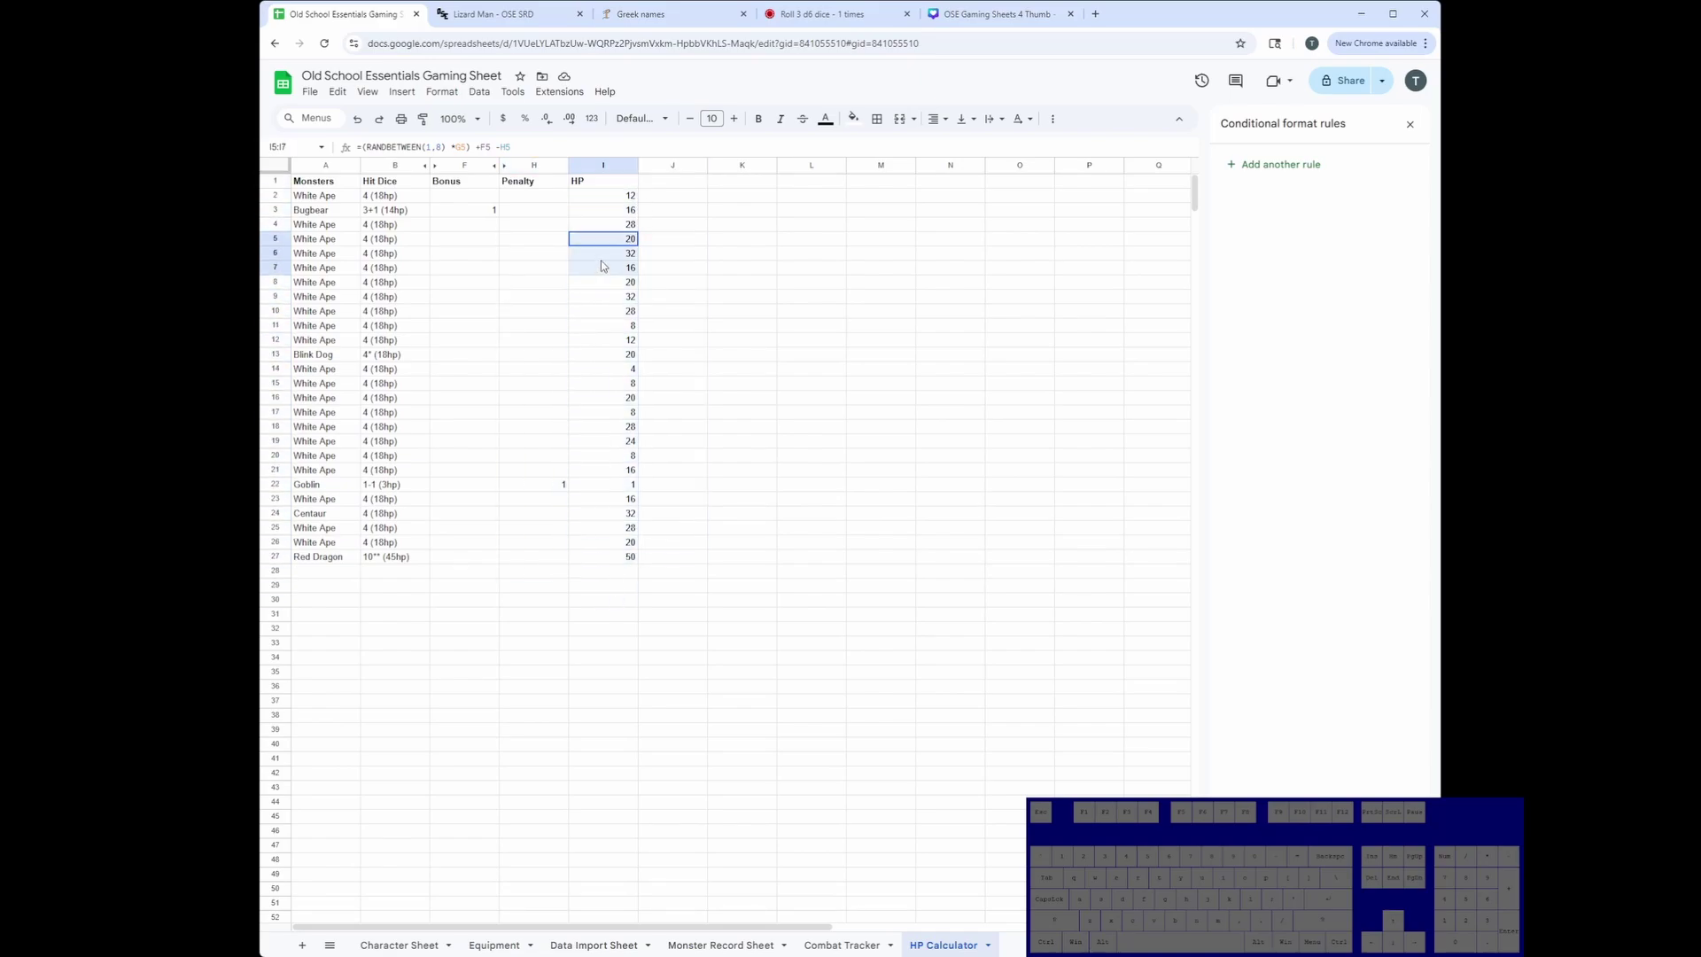
{"action": "left_click", "coordinate": [749, 229]}
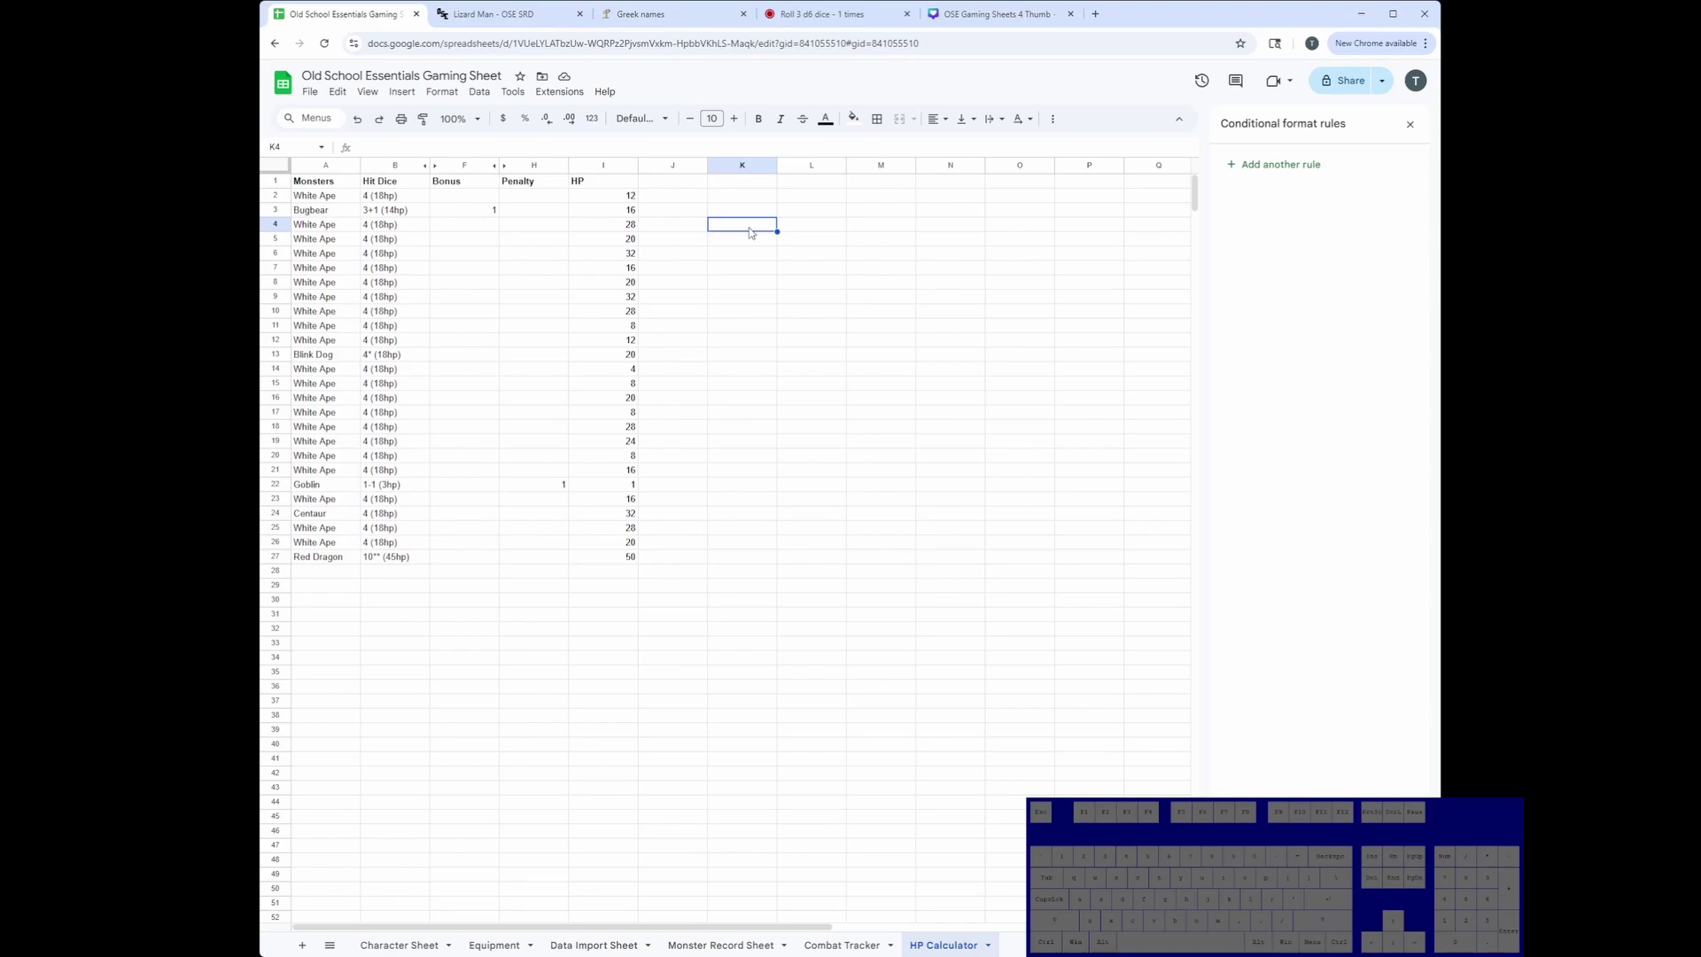
{"action": "type", "text": "1"}
{"action": "key", "text": "Return"}
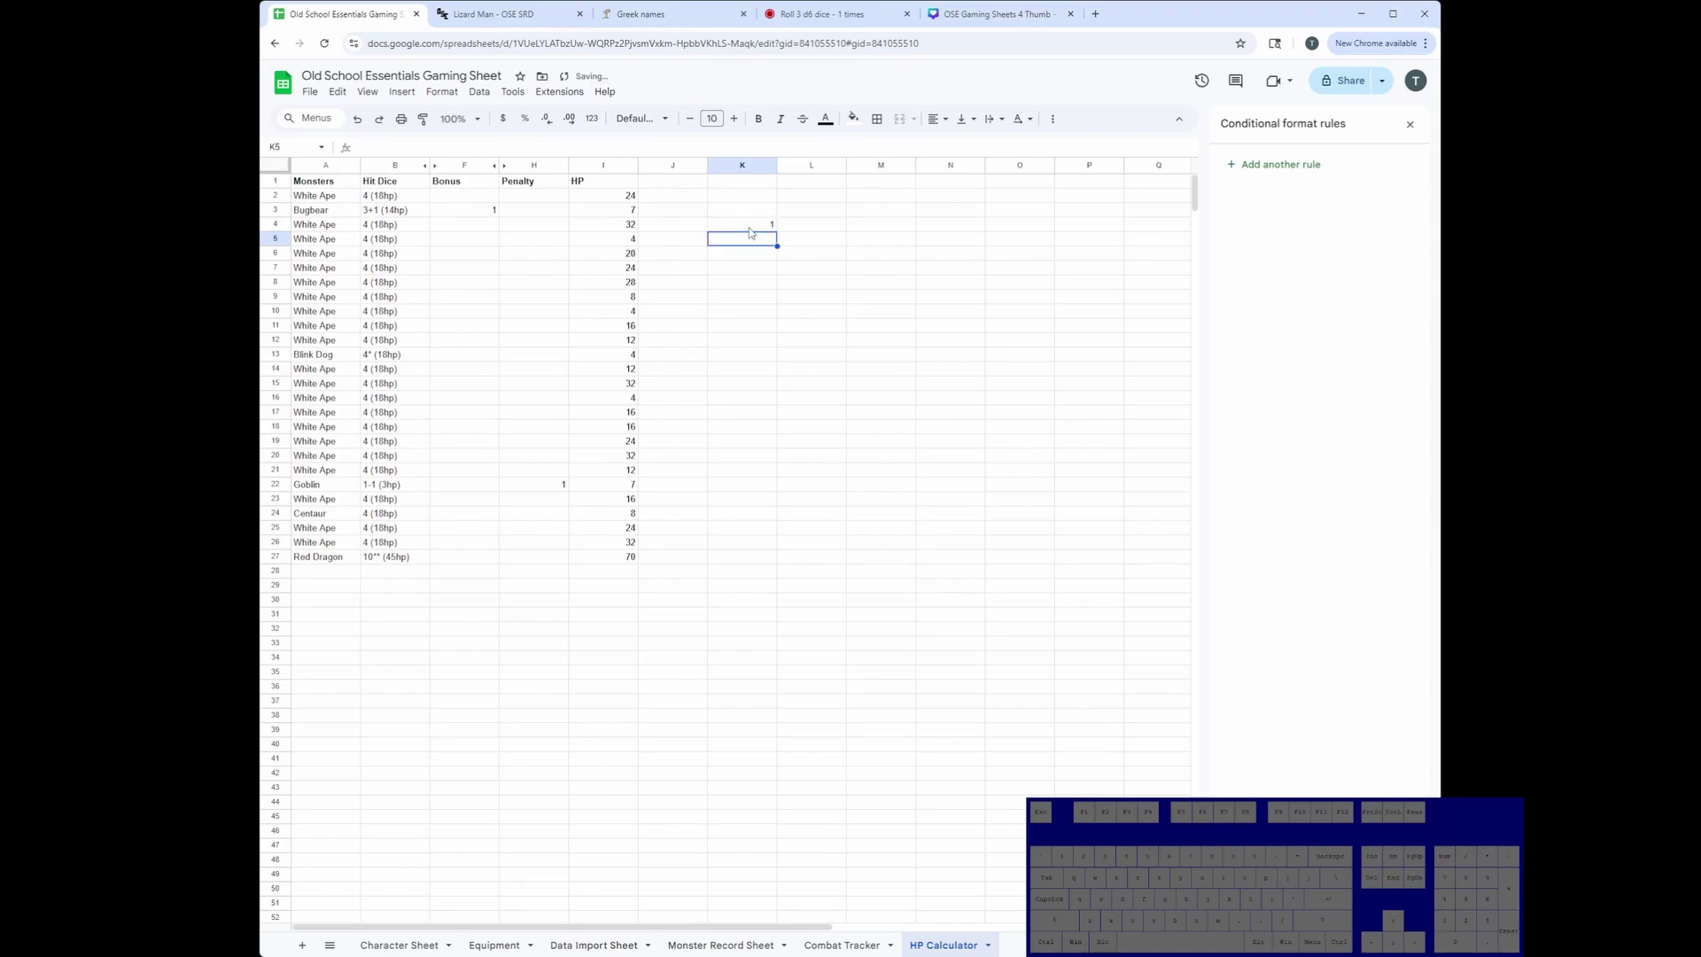
{"action": "key", "text": "Up"}
{"action": "key", "text": "BackSpace"}
Copy the rolled HP values from I2:I27 and paste them as values only into Combat Tracker starting at N15.
{"action": "left_click", "coordinate": [612, 199]}
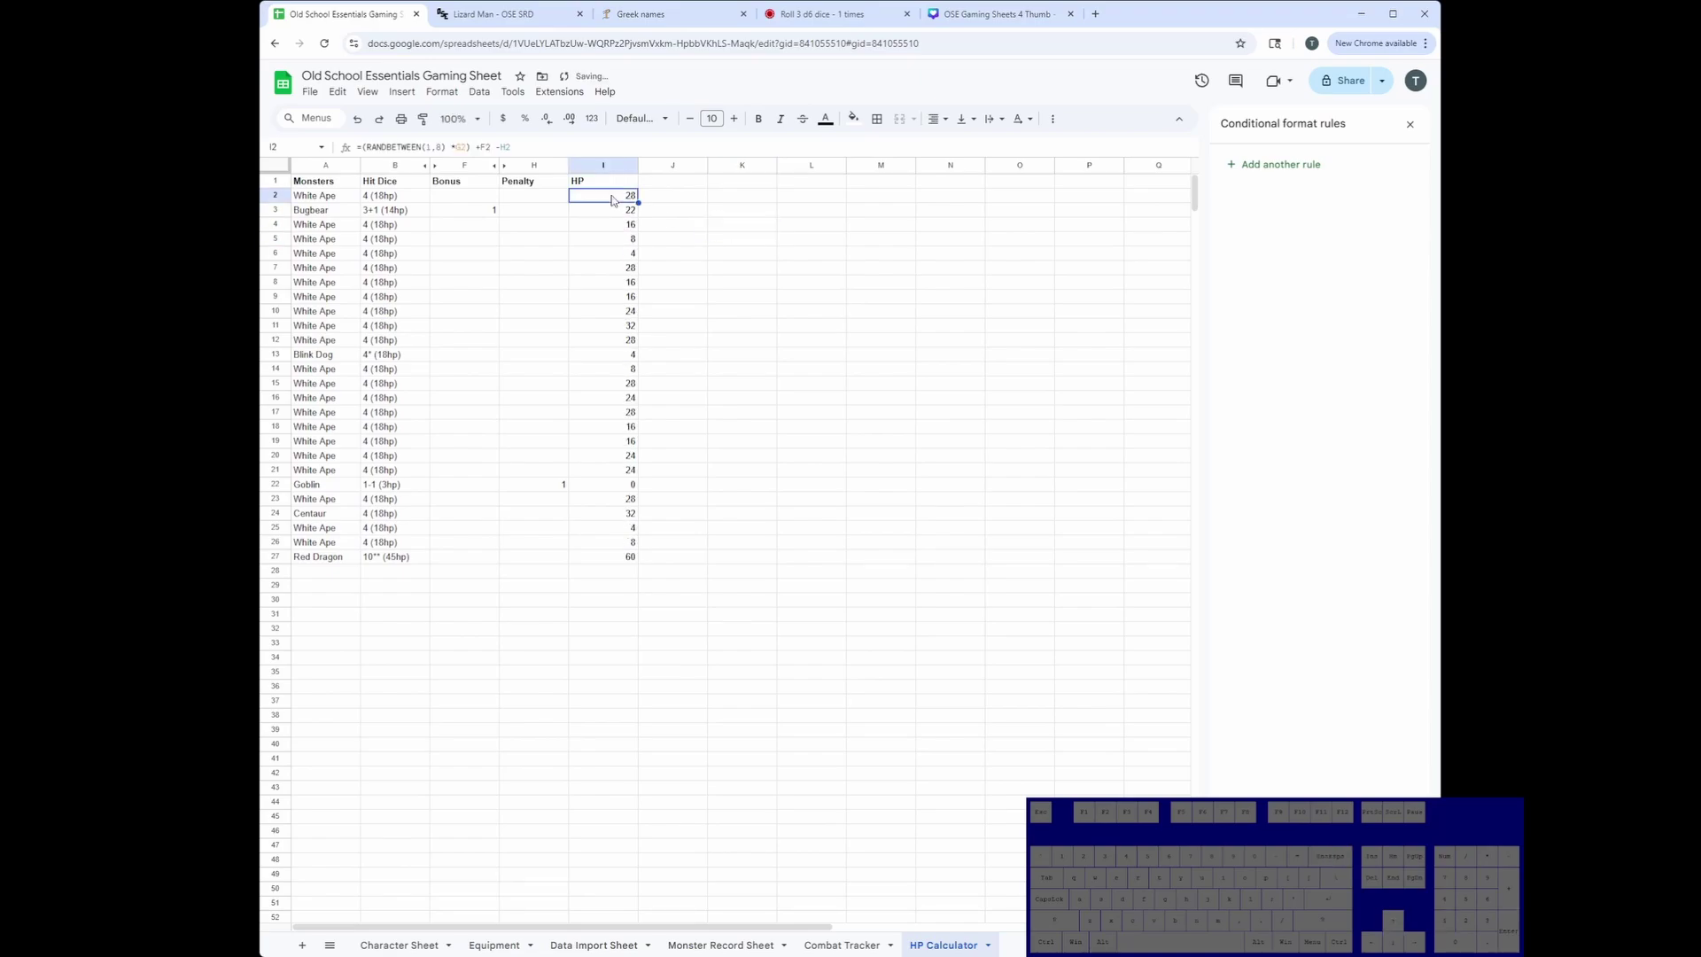
{"action": "key", "text": "ctrl+shift+Down"}
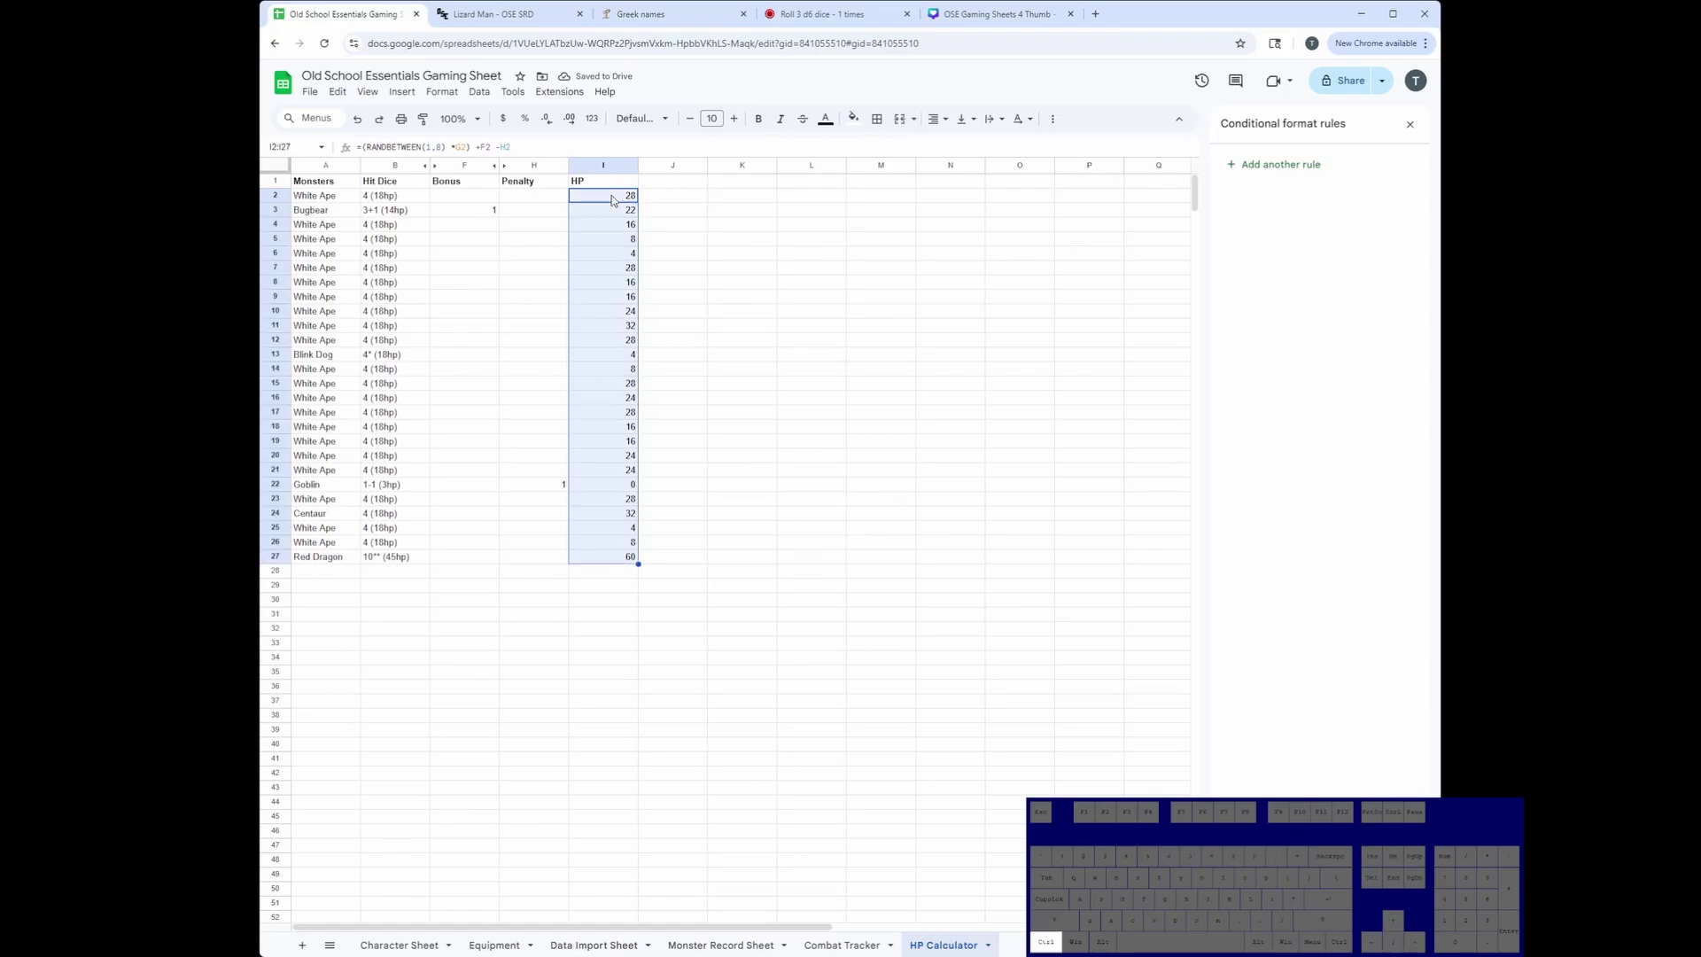
{"action": "key", "text": "ctrl+c"}
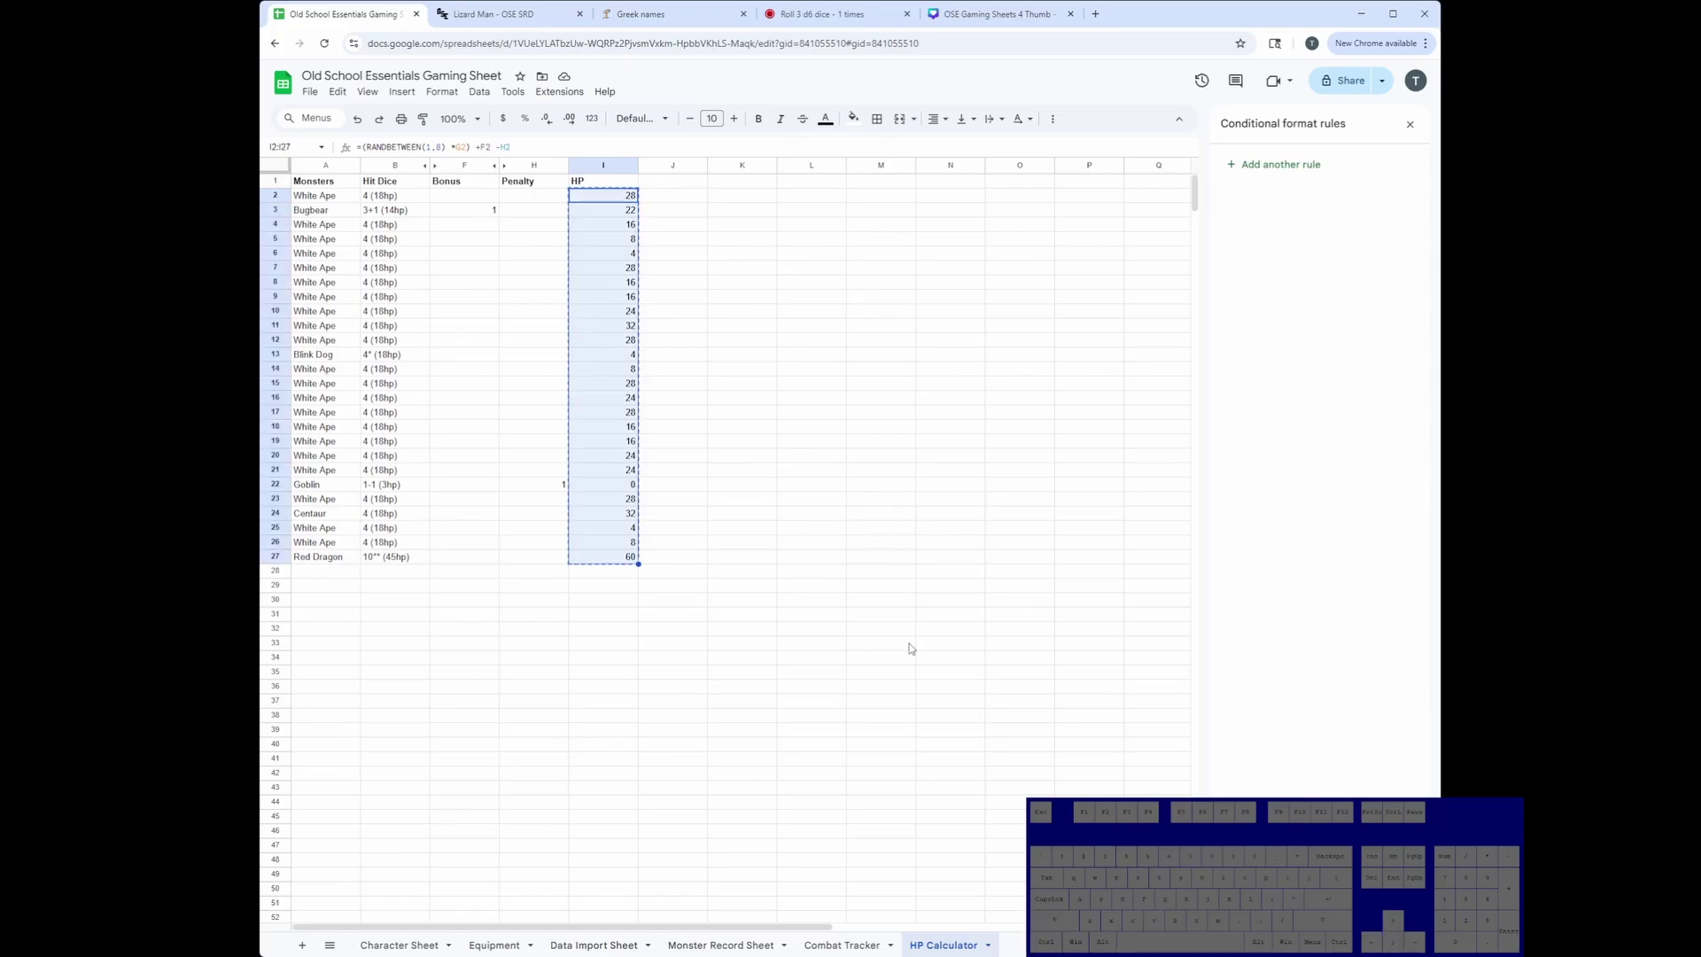
{"action": "left_click", "coordinate": [842, 945]}
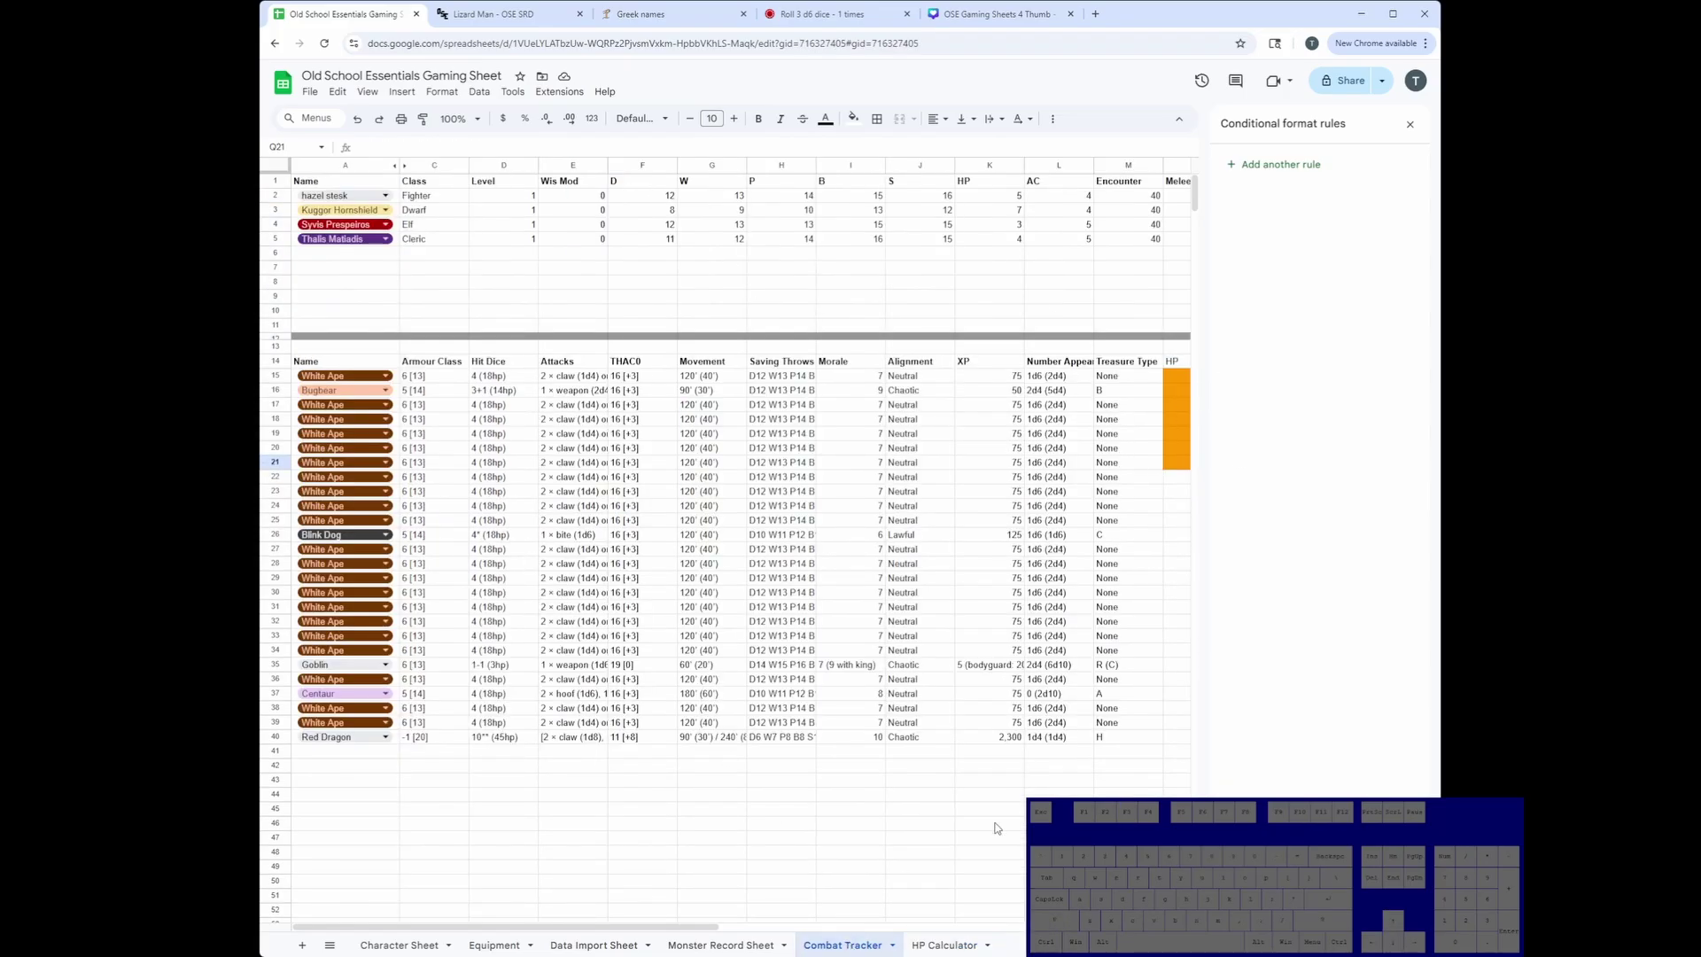
{"action": "left_click_drag", "start_coordinate": [682, 925], "coordinate": [916, 924]}
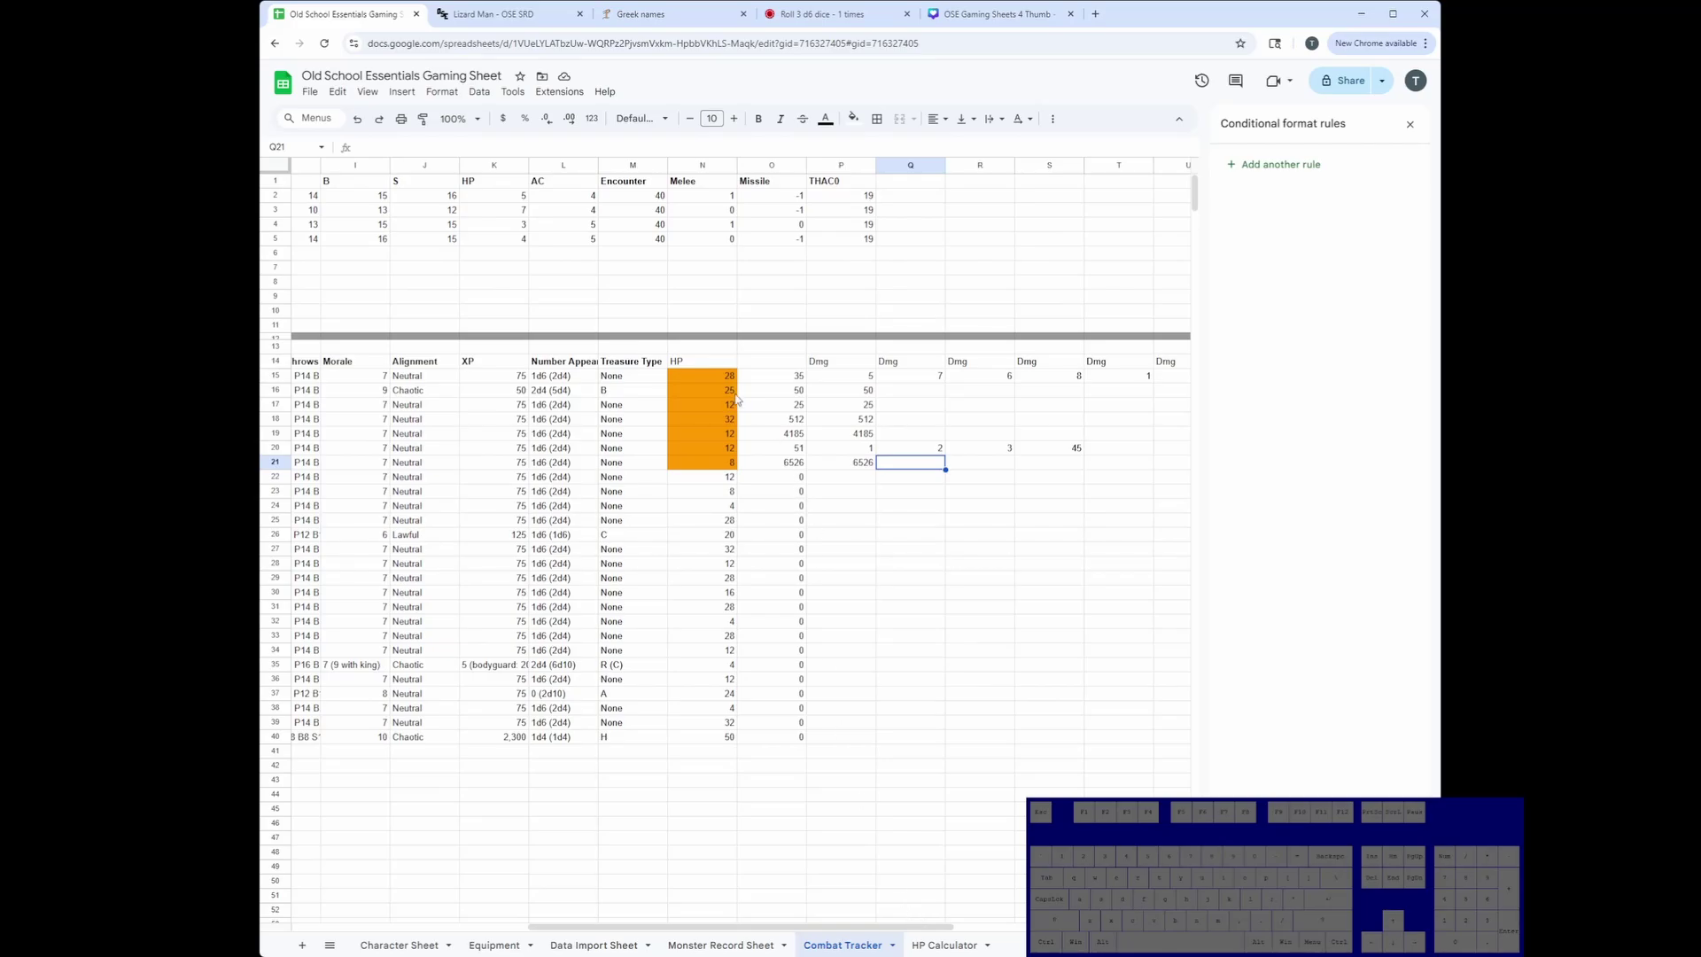
{"action": "left_click", "coordinate": [711, 375]}
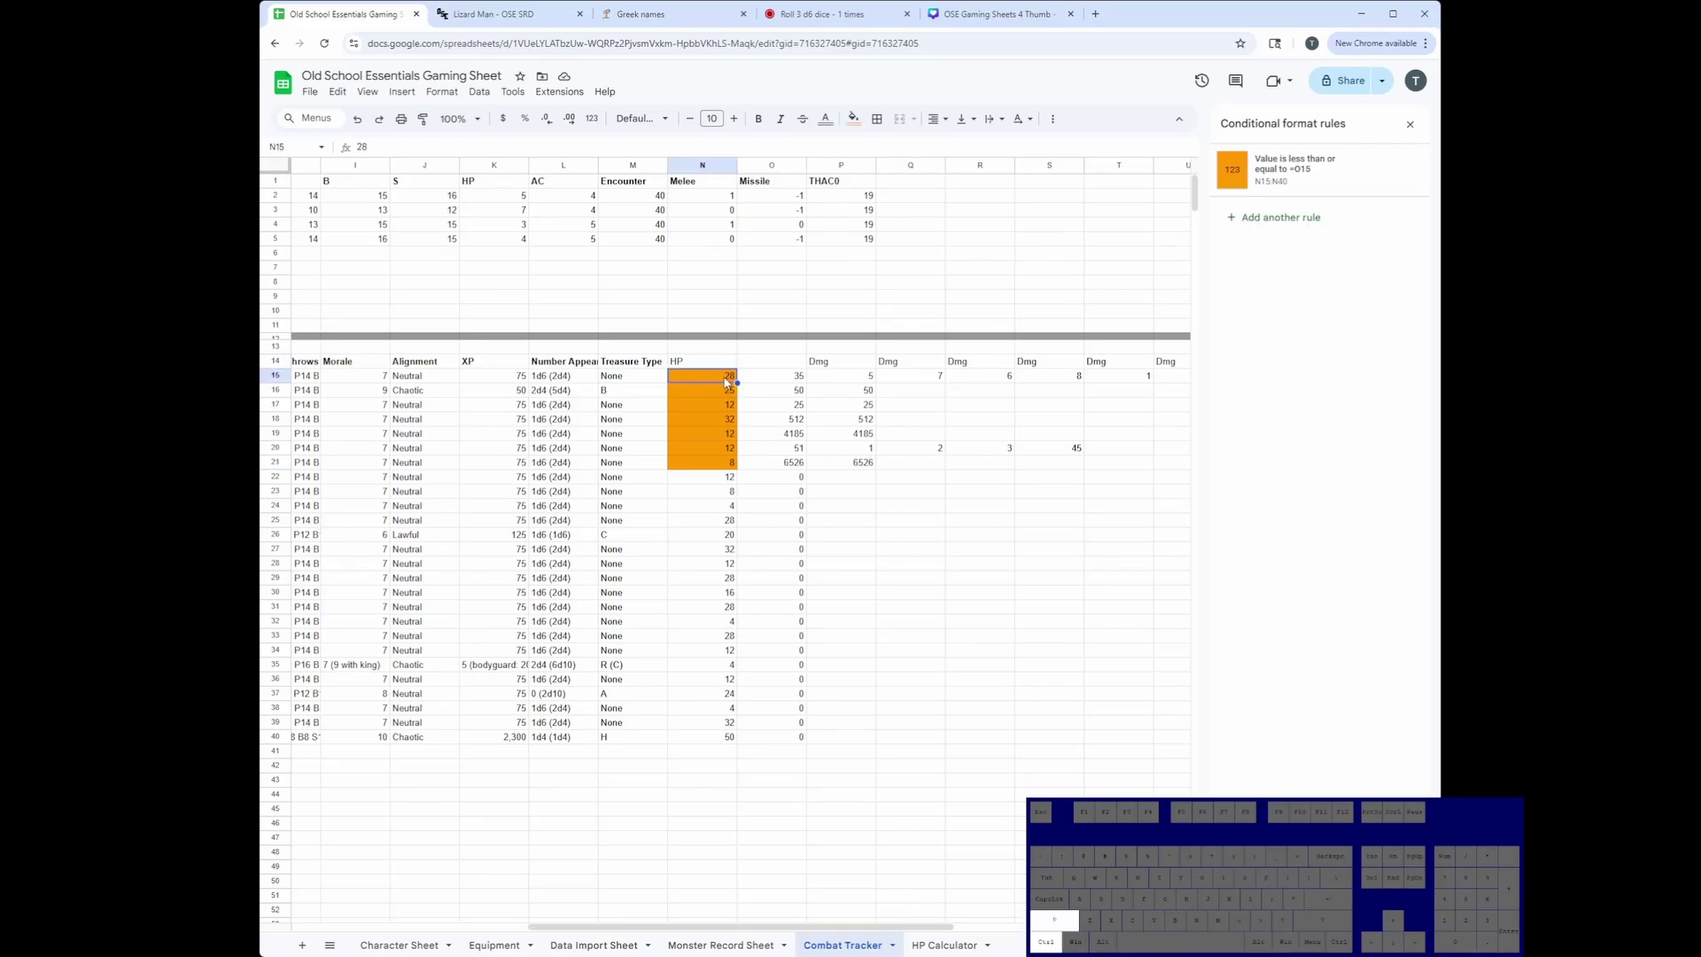
{"action": "key", "text": "ctrl+shift+v"}
Inspect the goblin's highlighted HP in N35 of Combat Tracker.
{"action": "left_click_drag", "start_coordinate": [797, 593], "coordinate": [802, 608]}
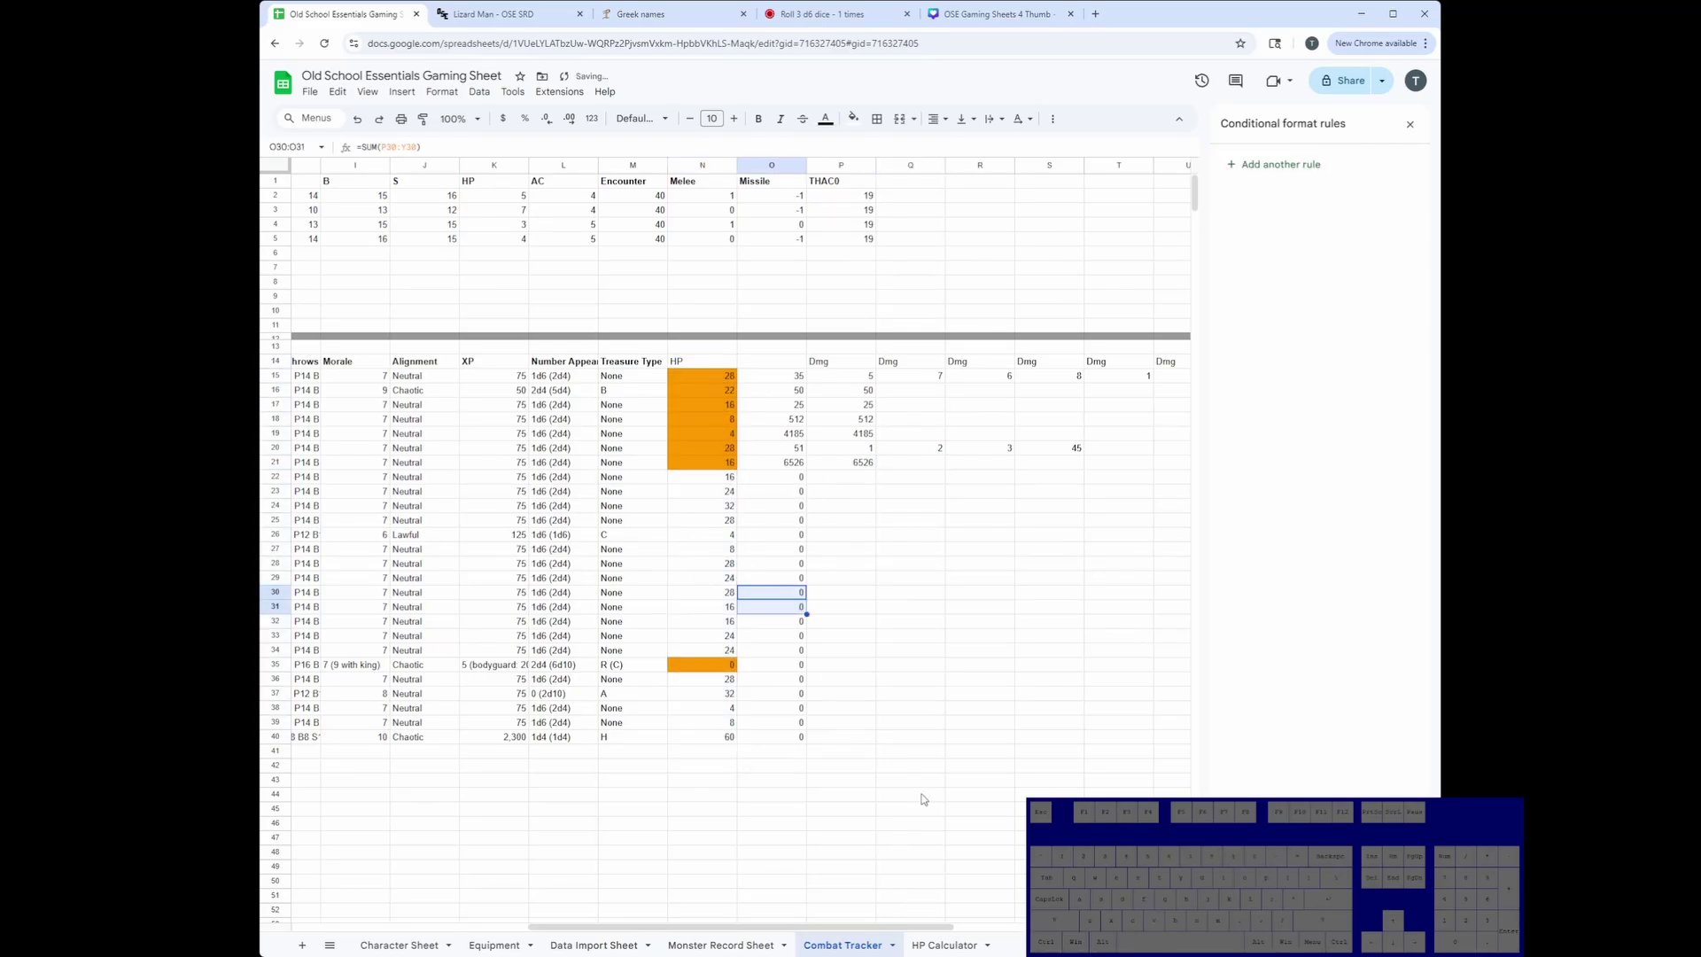
{"action": "left_click_drag", "start_coordinate": [796, 927], "coordinate": [750, 917]}
{"action": "left_click", "coordinate": [800, 667]}
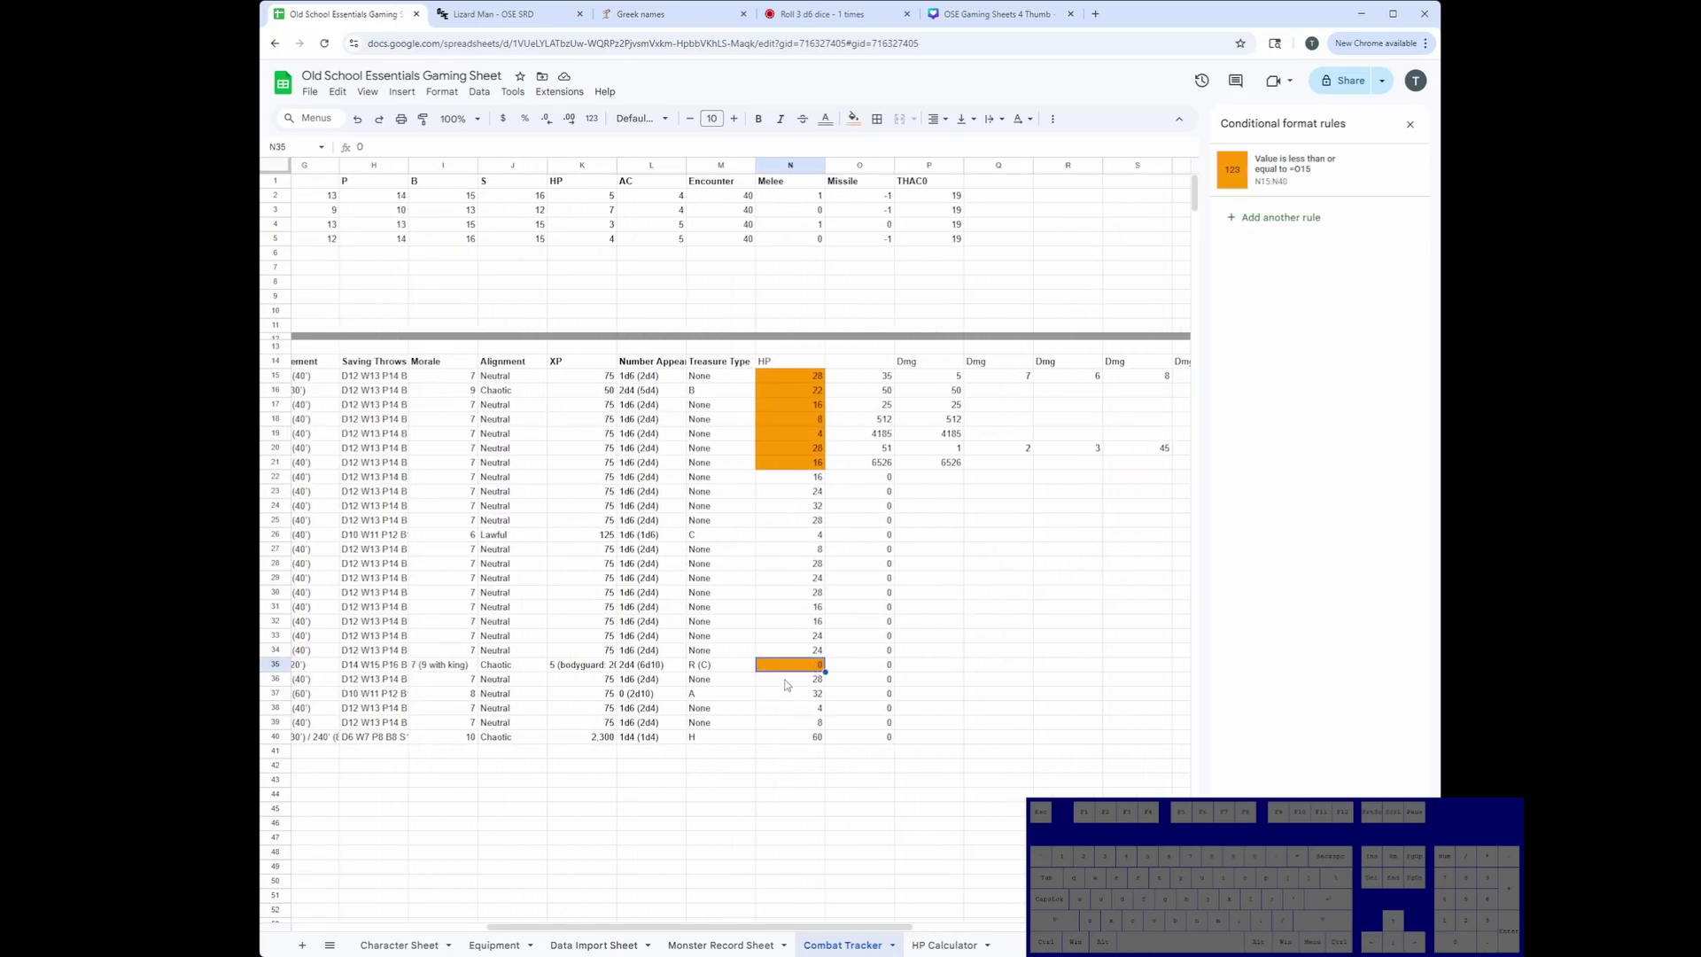
On HP Calculator, wrap the HP formula in IF to return 1 when the result is below 1, otherwise (RANDBETWEEN(1,8)*G2)+F2-H2.
{"action": "left_click", "coordinate": [961, 946]}
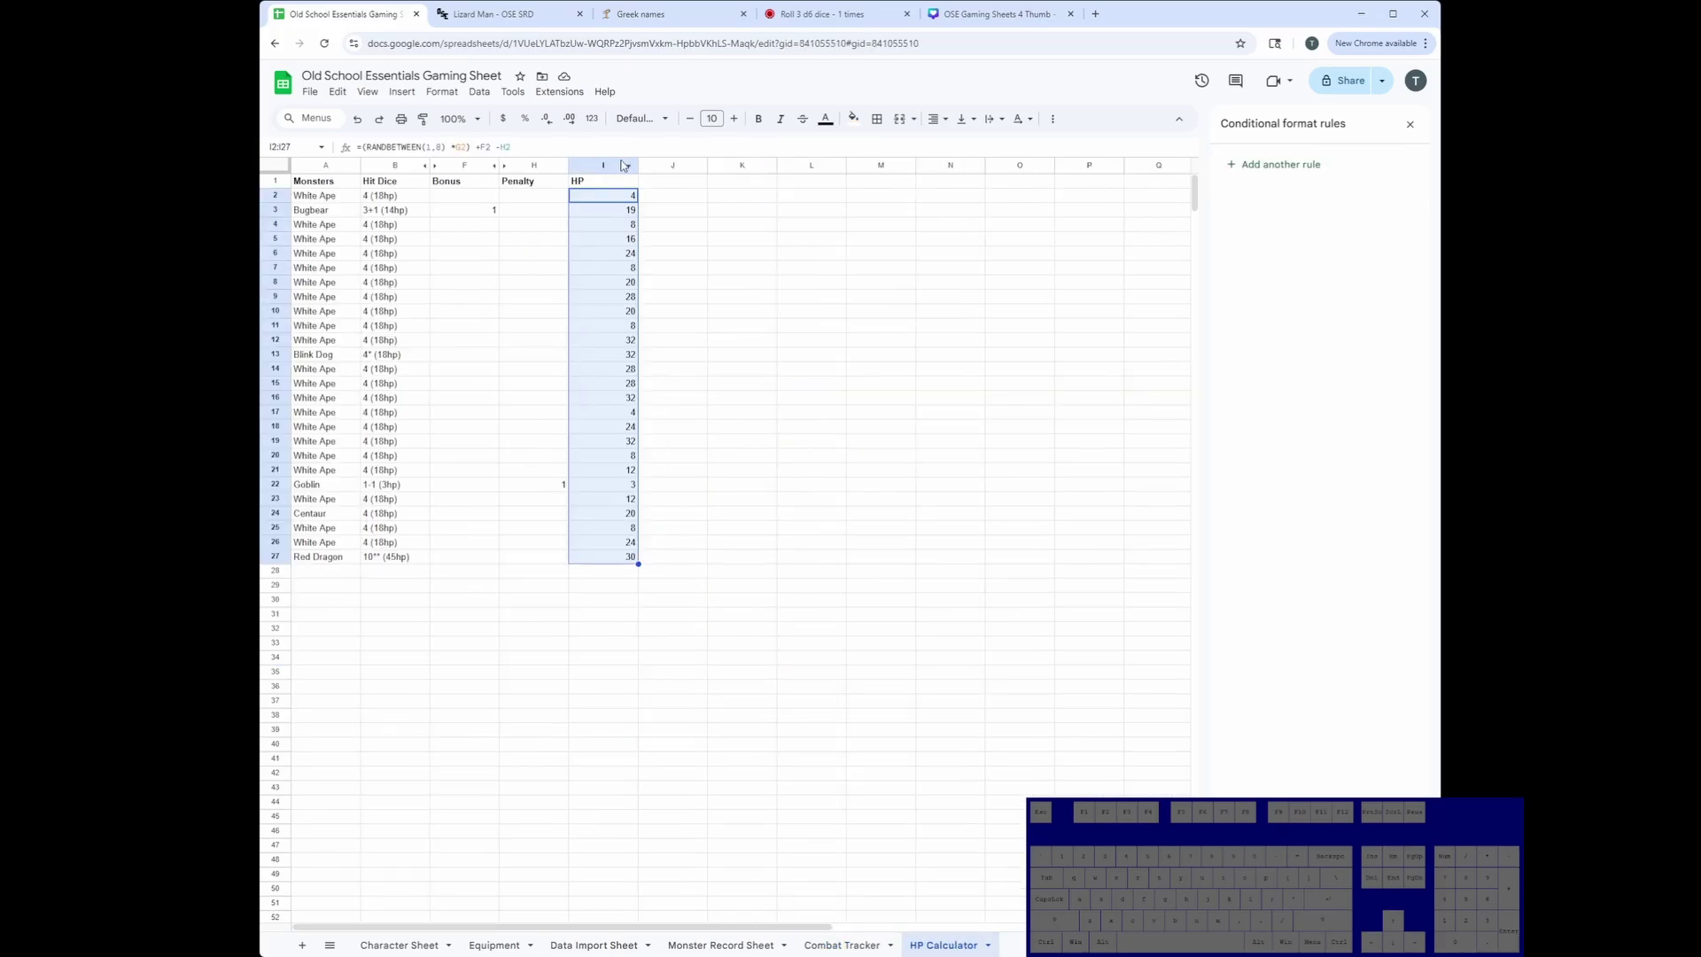
{"action": "left_click", "coordinate": [361, 148]}
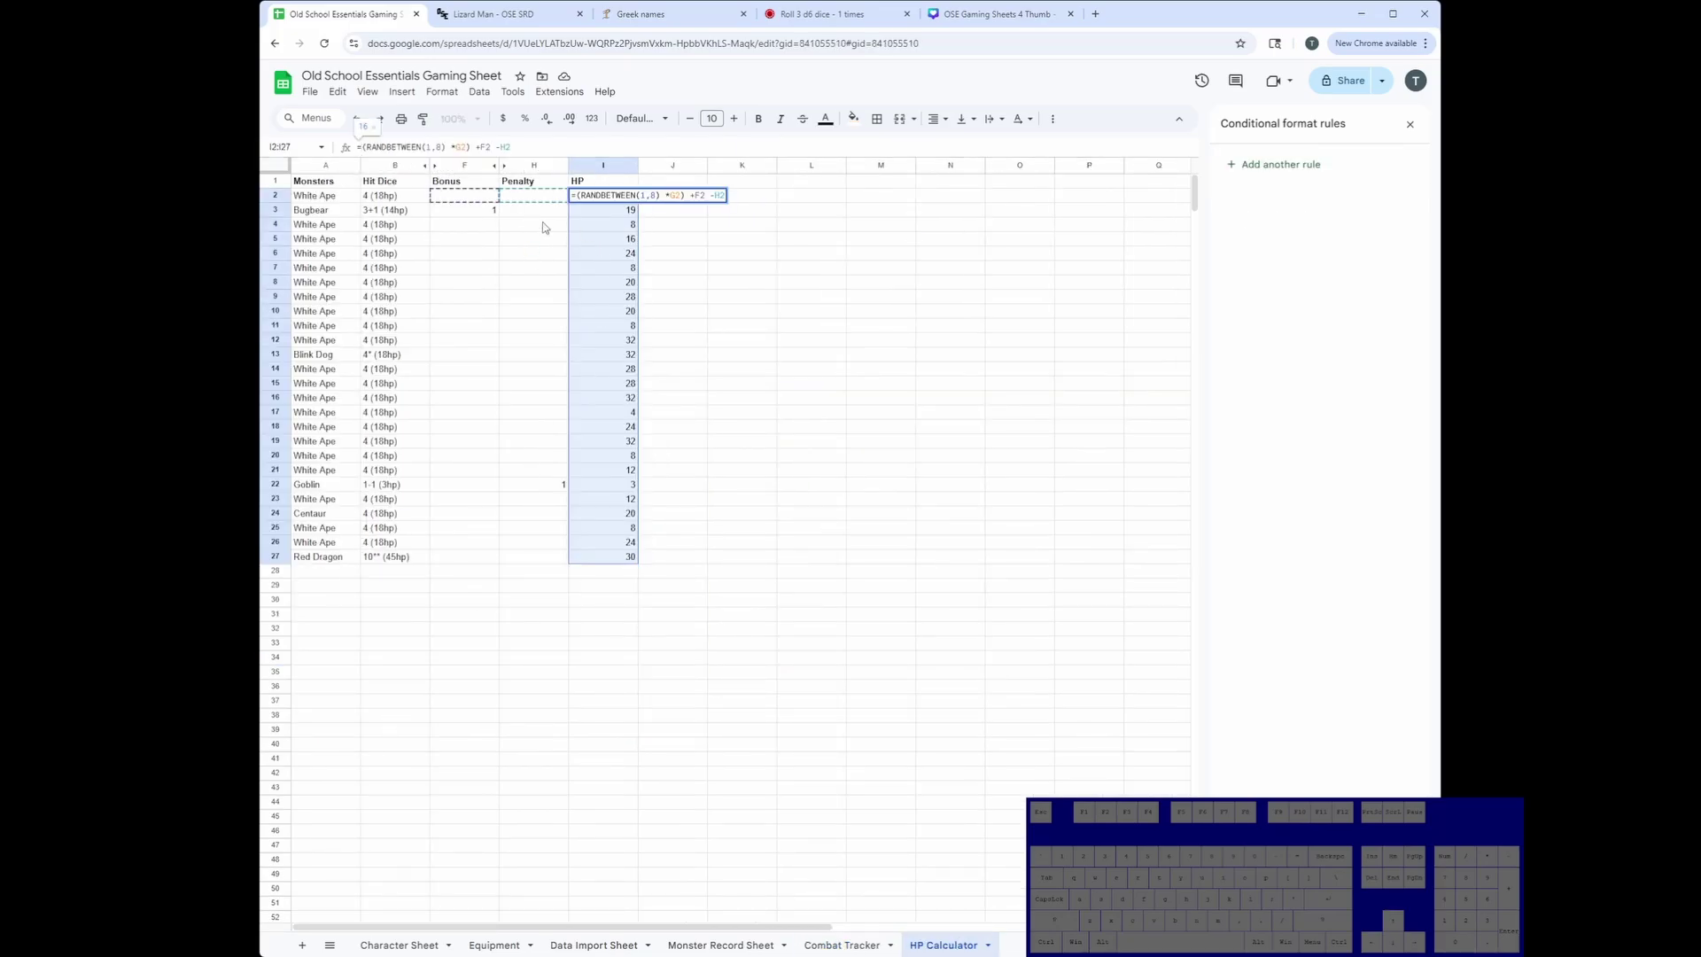
{"action": "type", "text": "IF"}
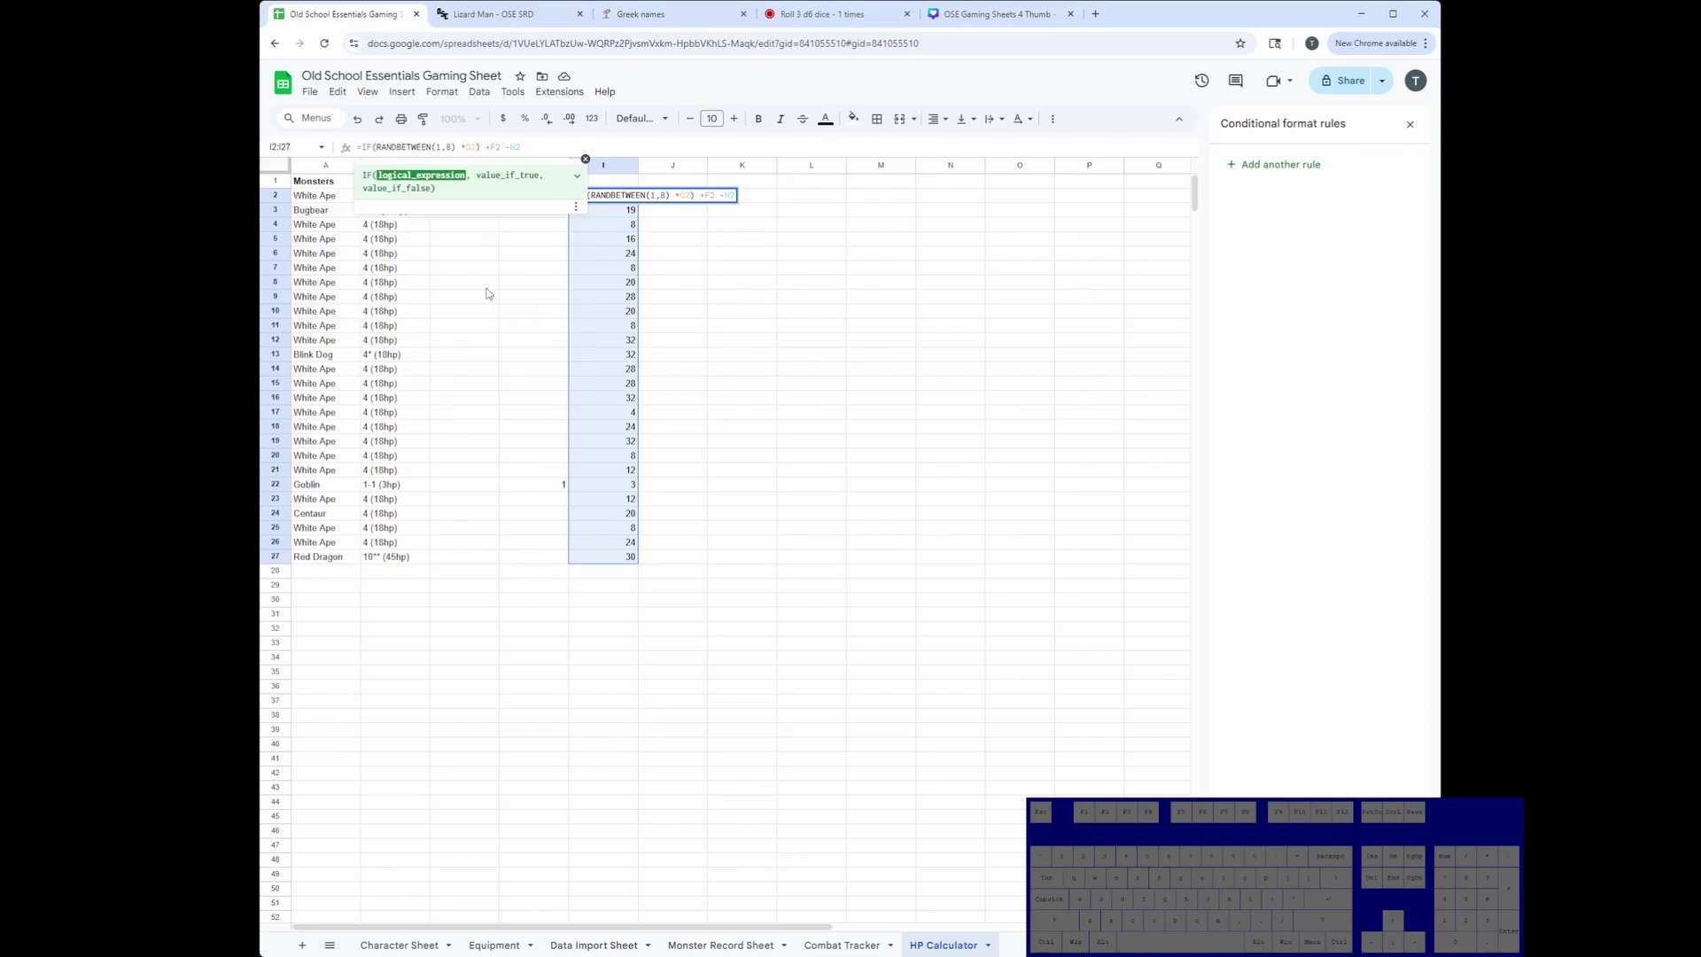
{"action": "type", "text": "("}
{"action": "key", "text": "ctrl+Right"}
{"action": "key", "text": "ctrl+Right"}
{"action": "key", "text": "ctrl+Right"}
{"action": "key", "text": "ctrl+Right"}
{"action": "key", "text": "ctrl+Right"}
{"action": "key", "text": "ctrl+Right"}
{"action": "key", "text": "ctrl+Right"}
{"action": "key", "text": "ctrl+Right"}
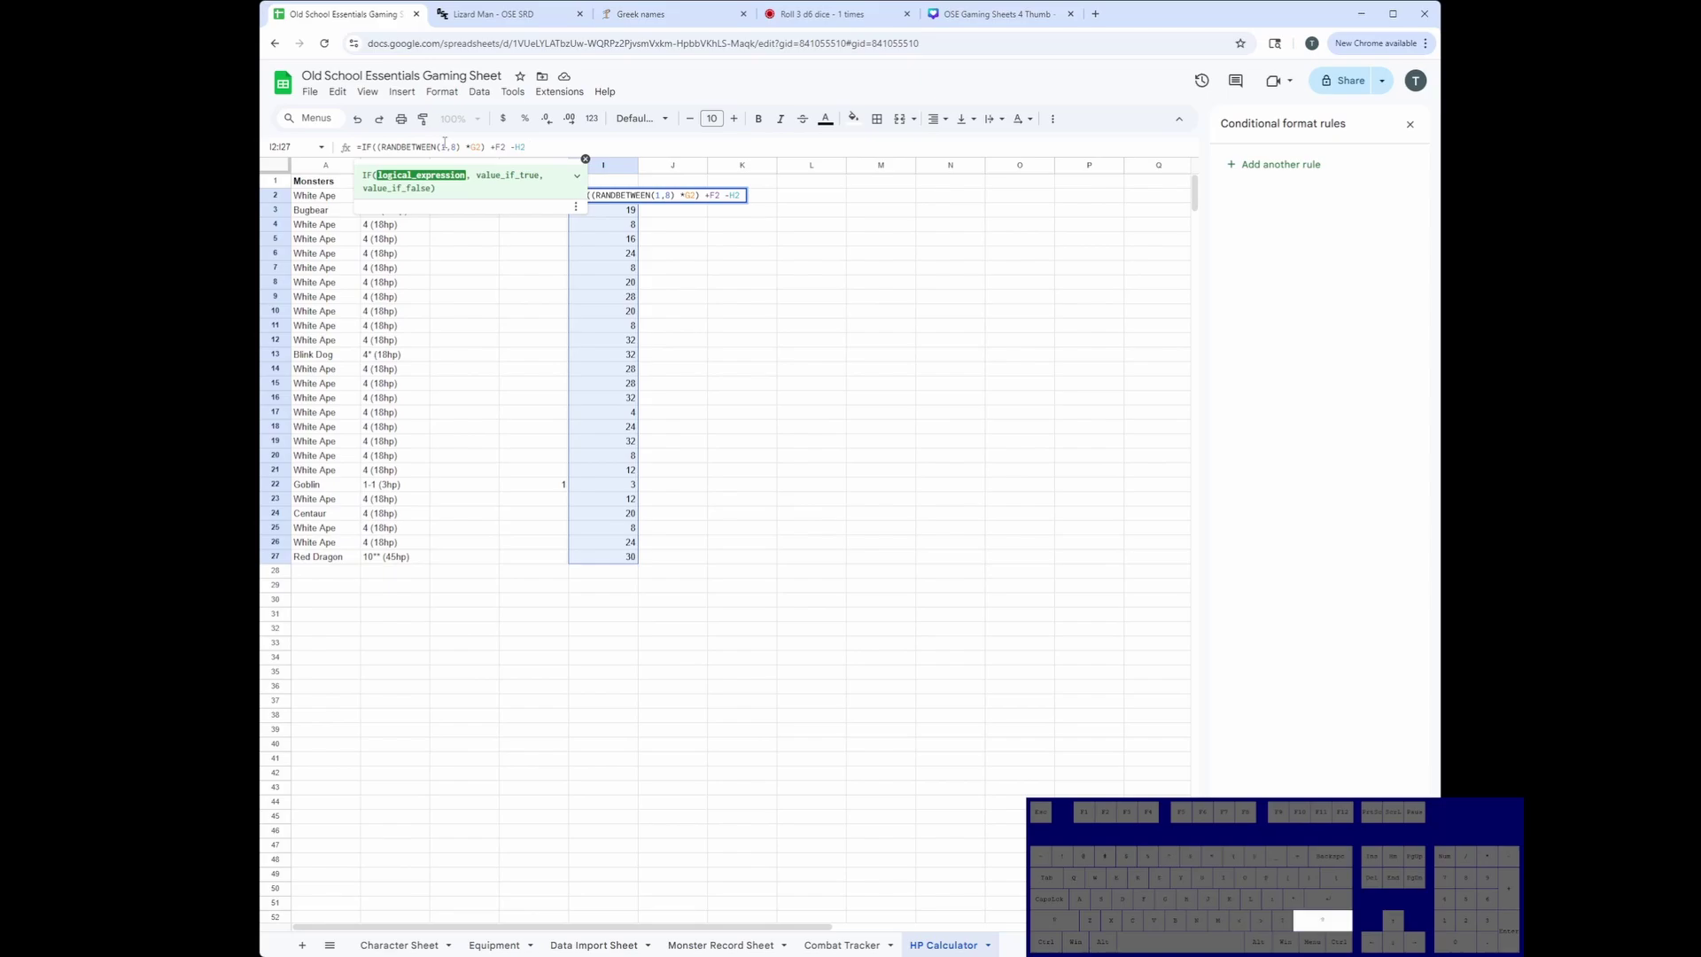
{"action": "type", "text": "<1"}
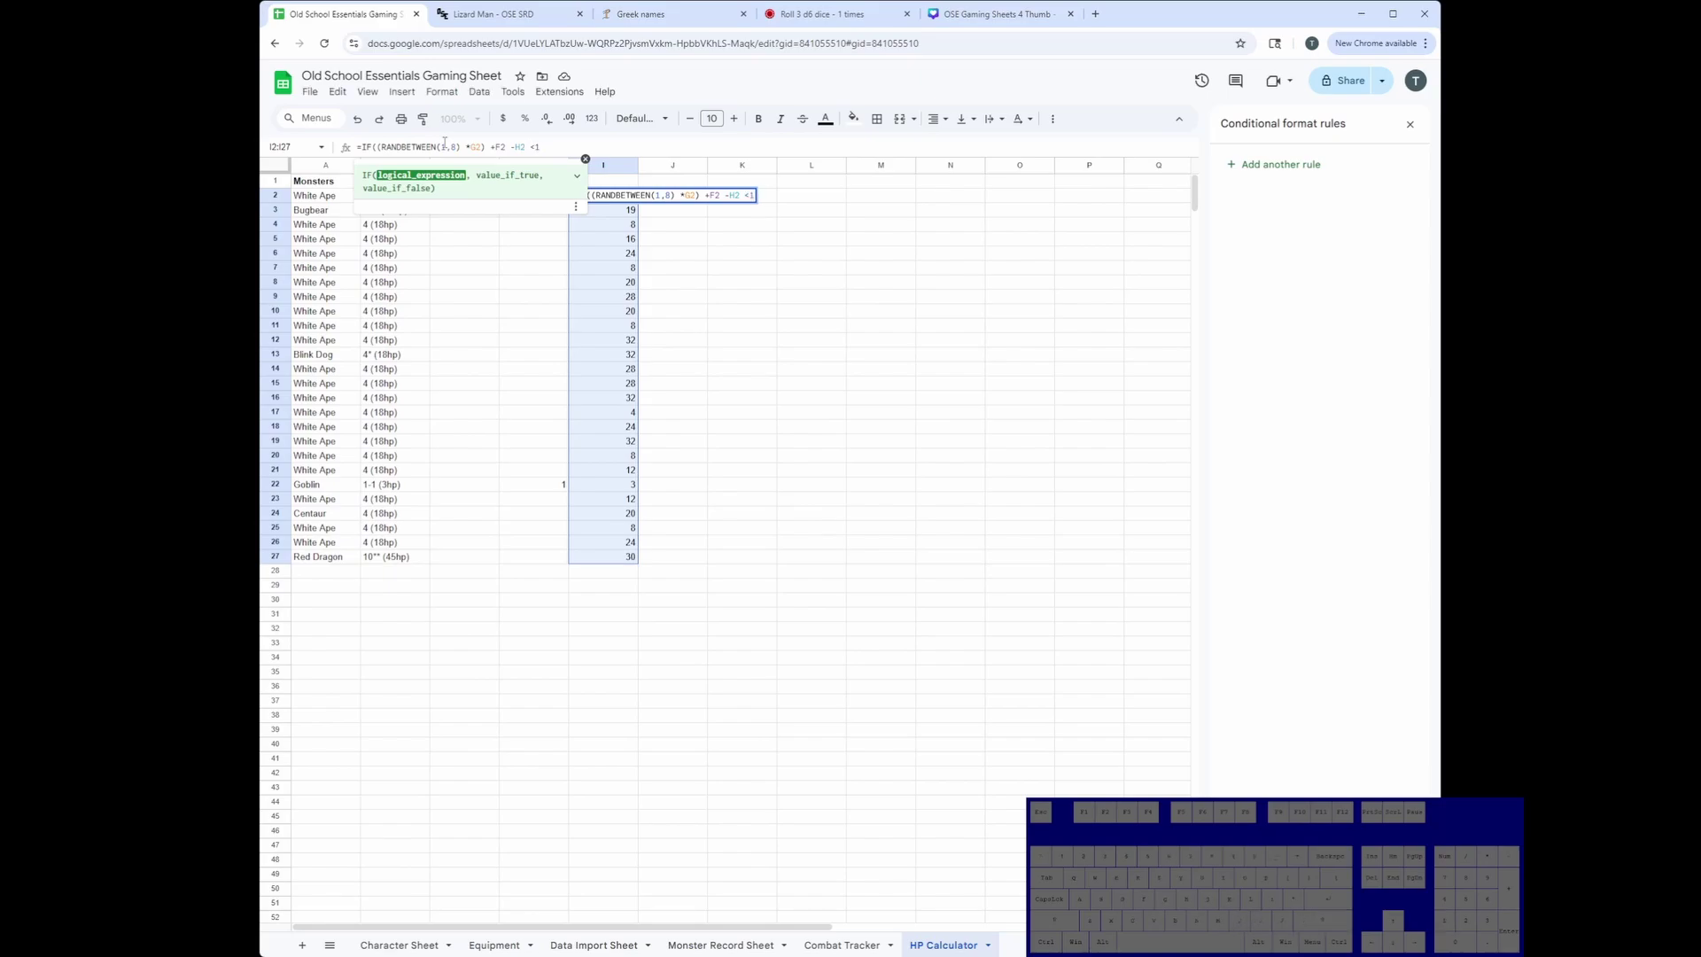
{"action": "type", "text": ",1,"}
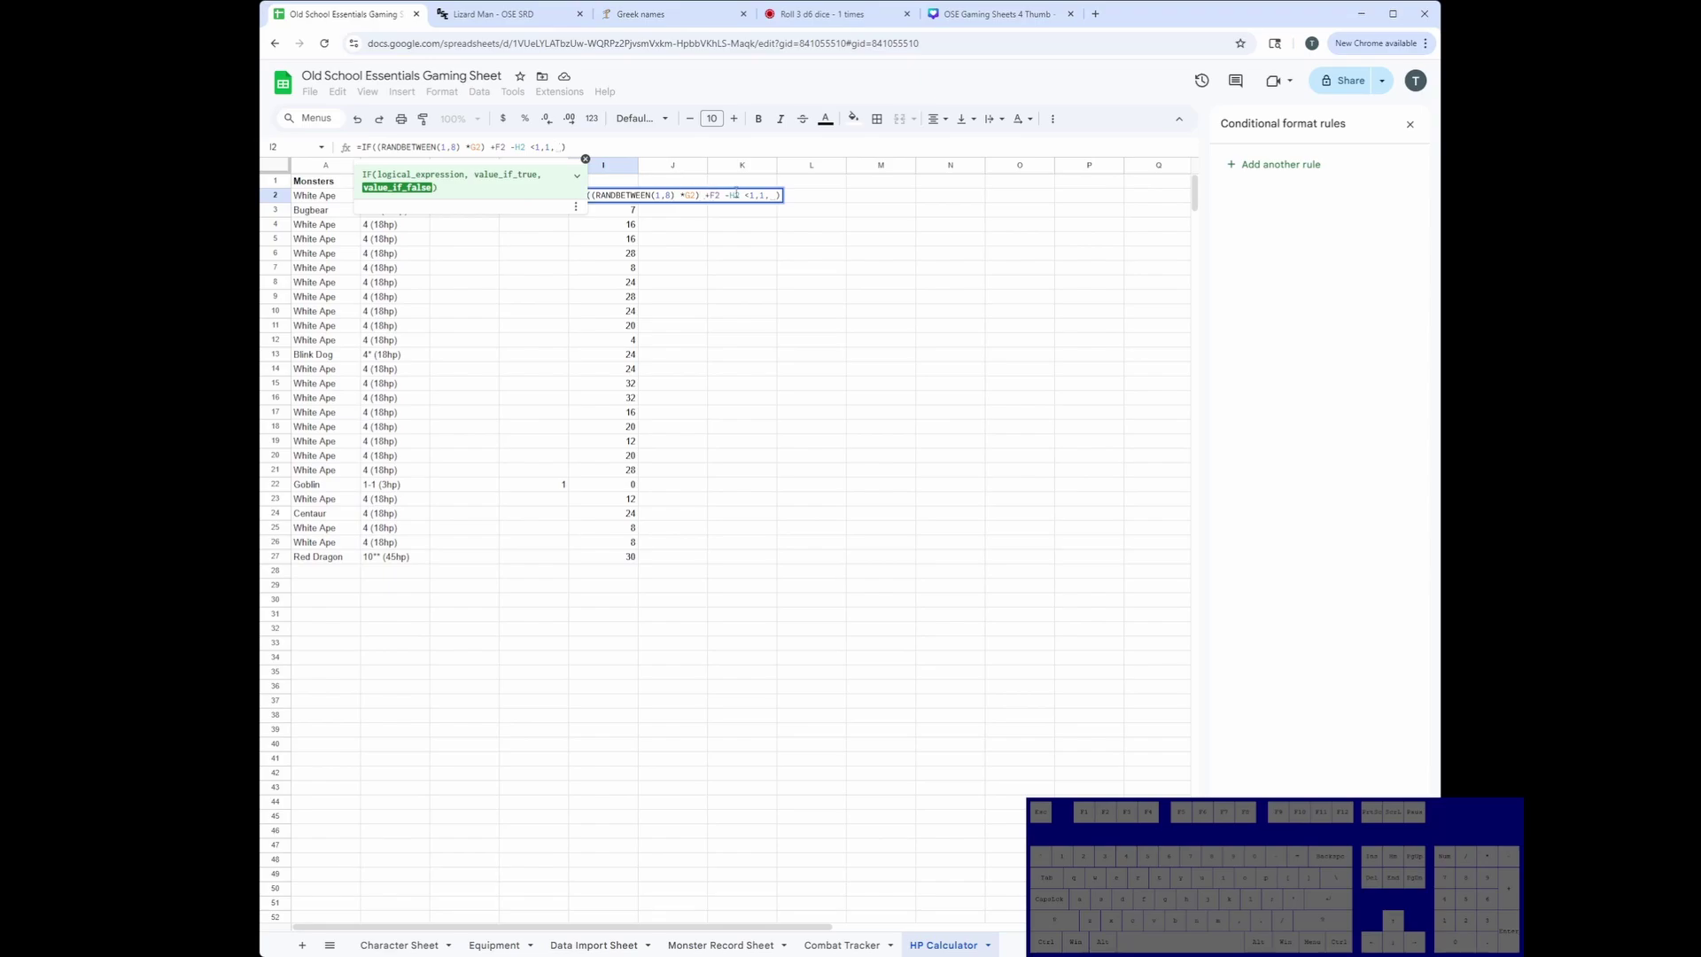
{"action": "left_click_drag", "start_coordinate": [741, 195], "coordinate": [596, 194]}
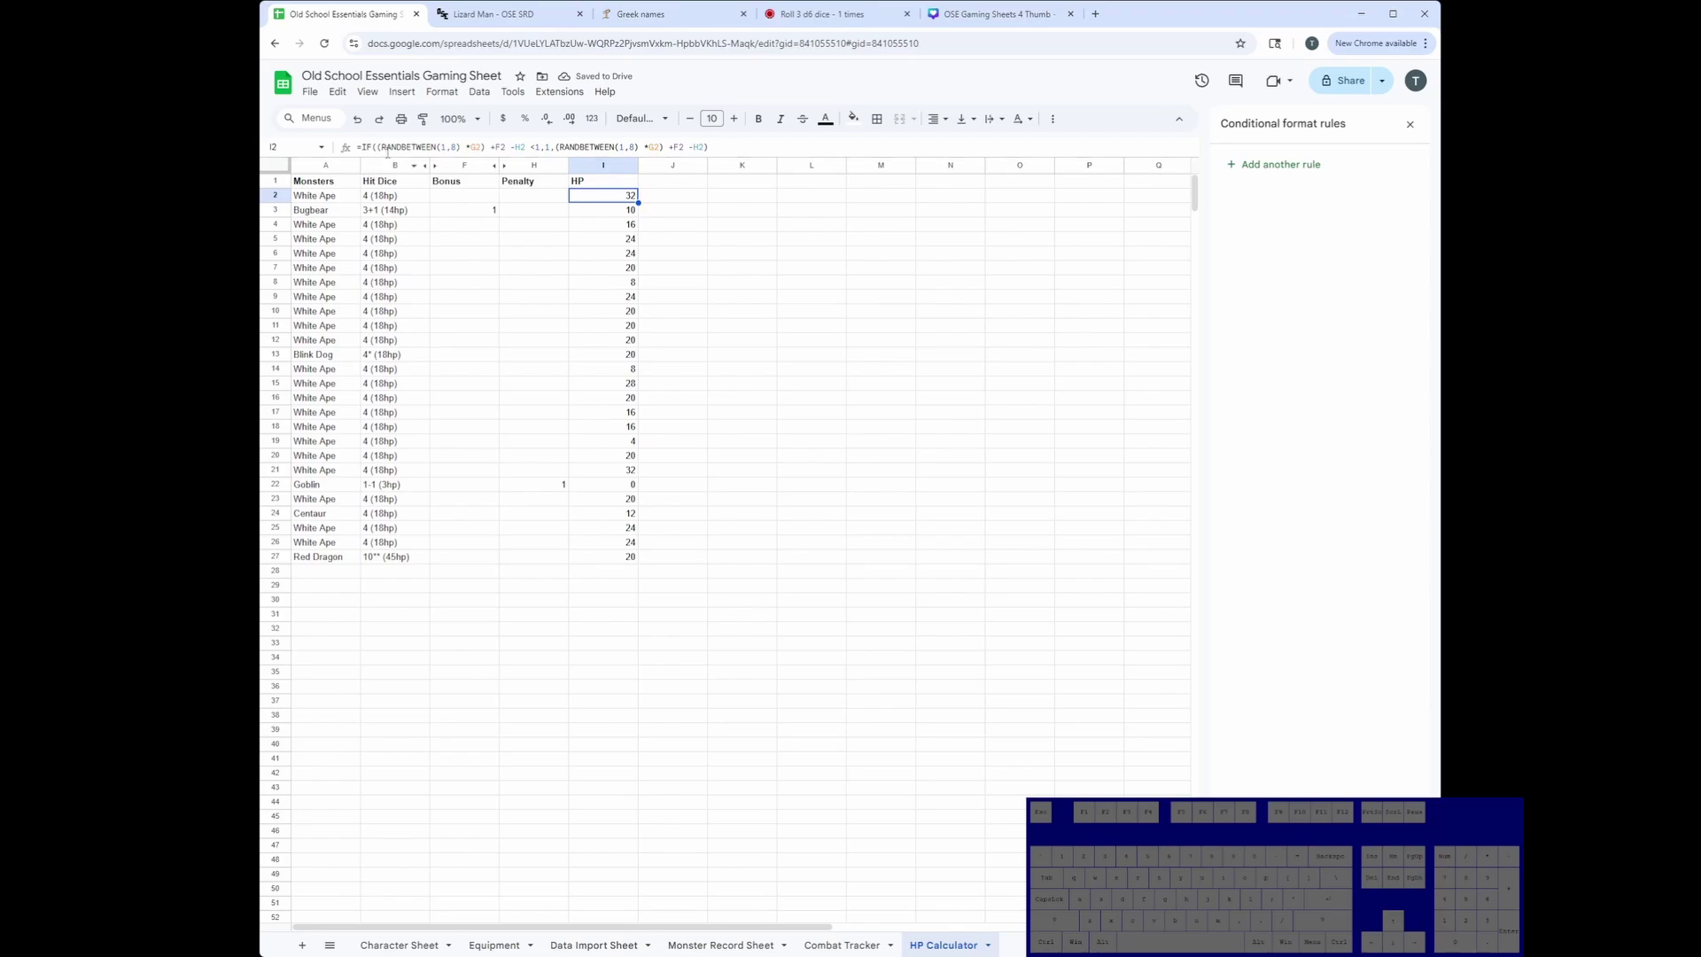
Review the IF formula in the goblin's HP cell I22 and its penalty in H22 without changing them.
{"action": "left_click", "coordinate": [376, 149]}
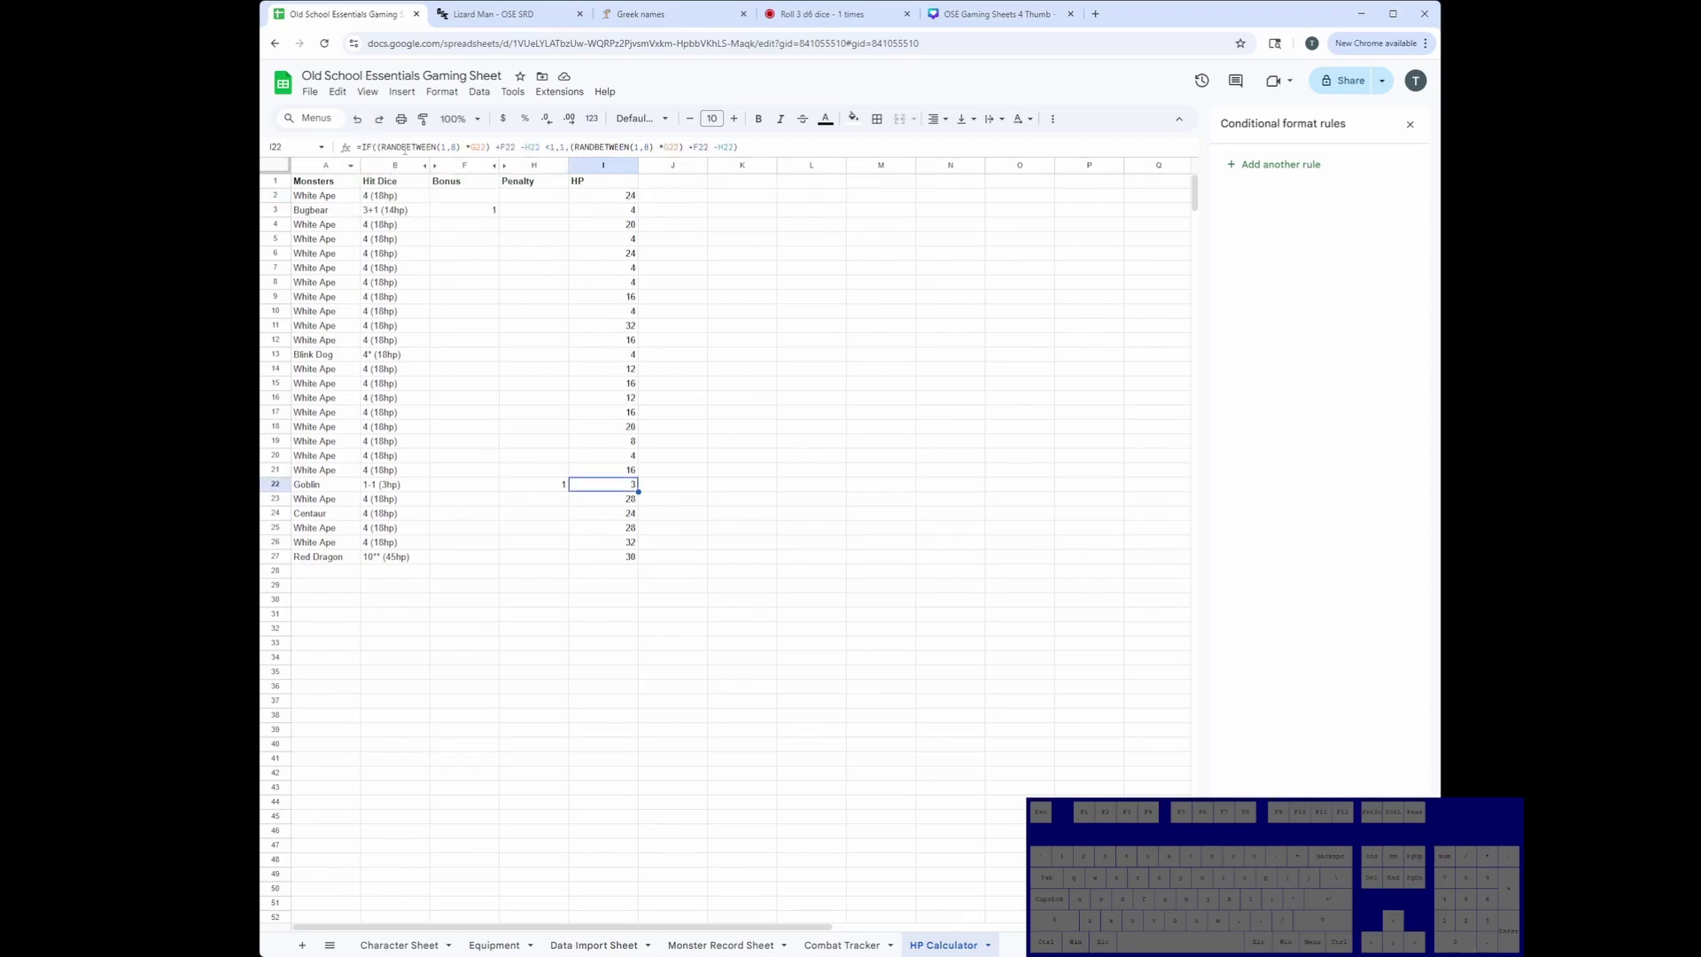
{"action": "left_click", "coordinate": [363, 148]}
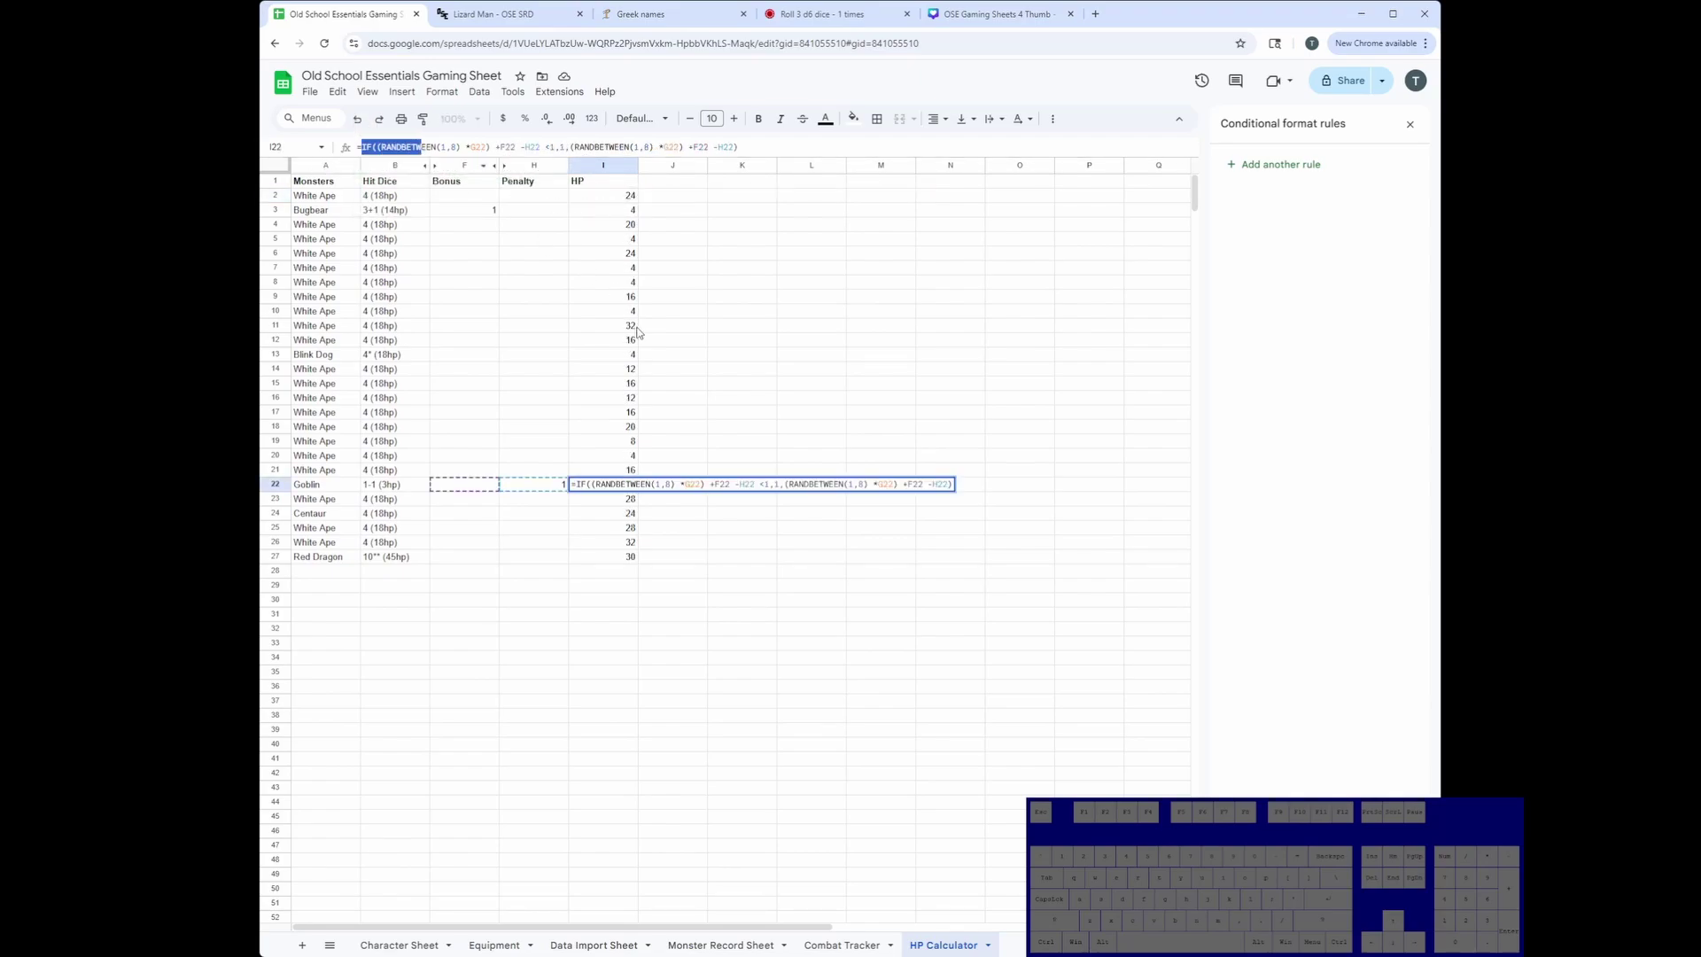
{"action": "left_click", "coordinate": [682, 332]}
{"action": "key", "text": "Escape"}
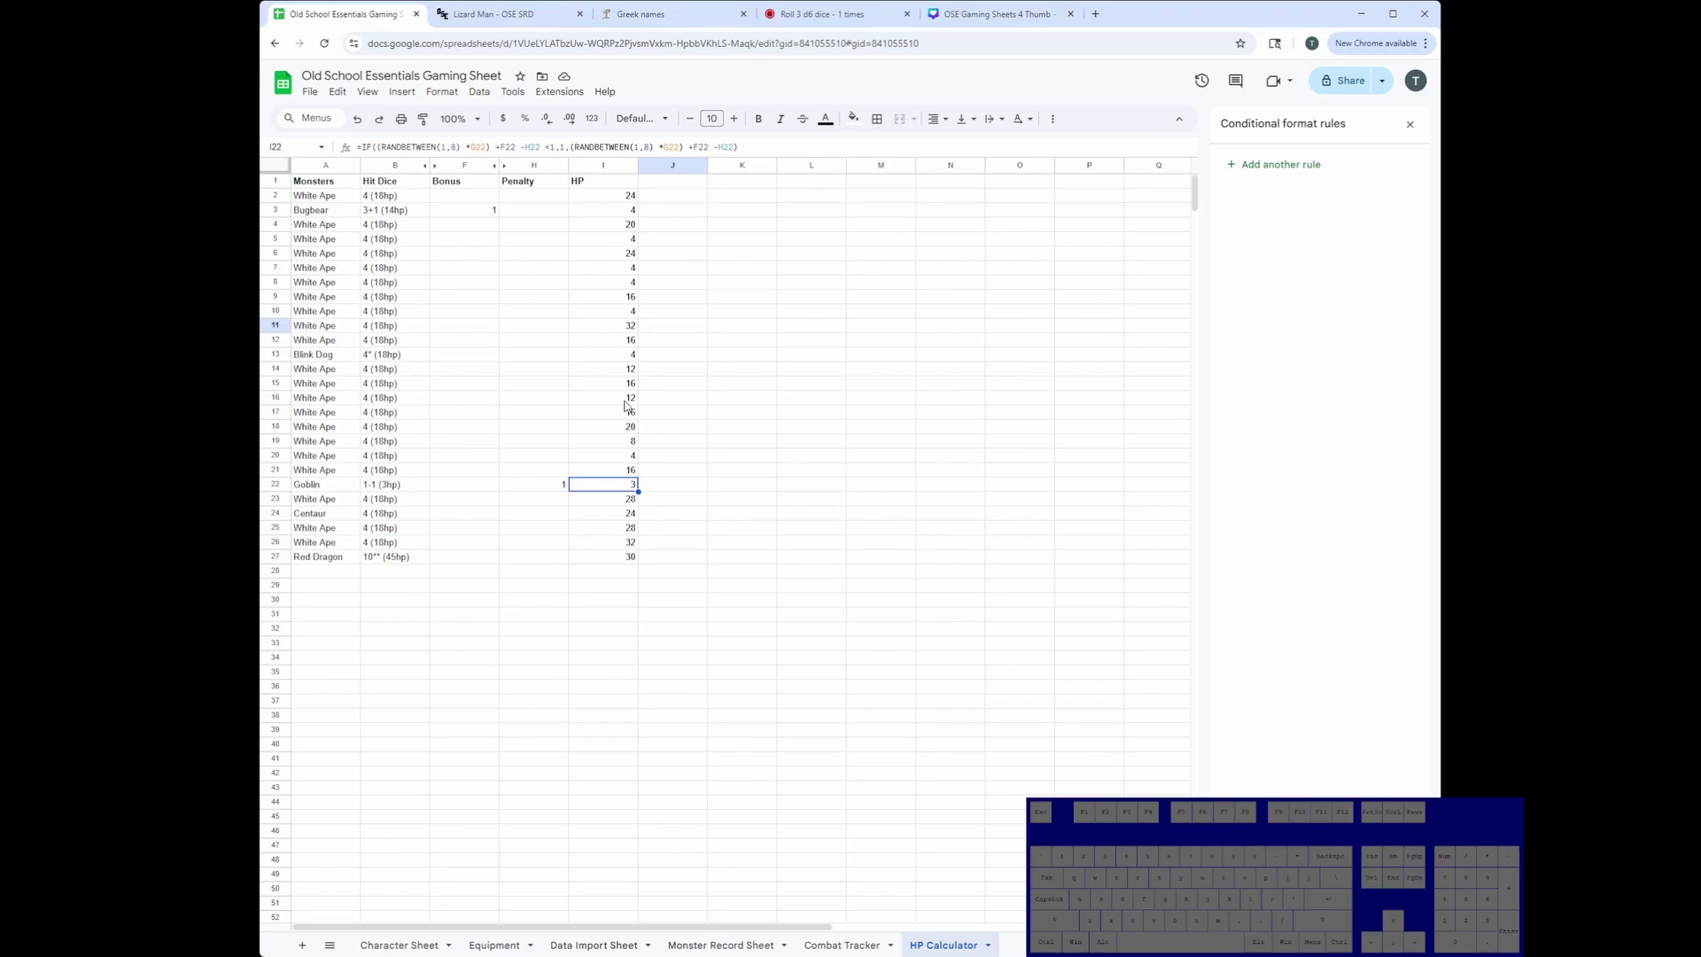
{"action": "left_click", "coordinate": [543, 490]}
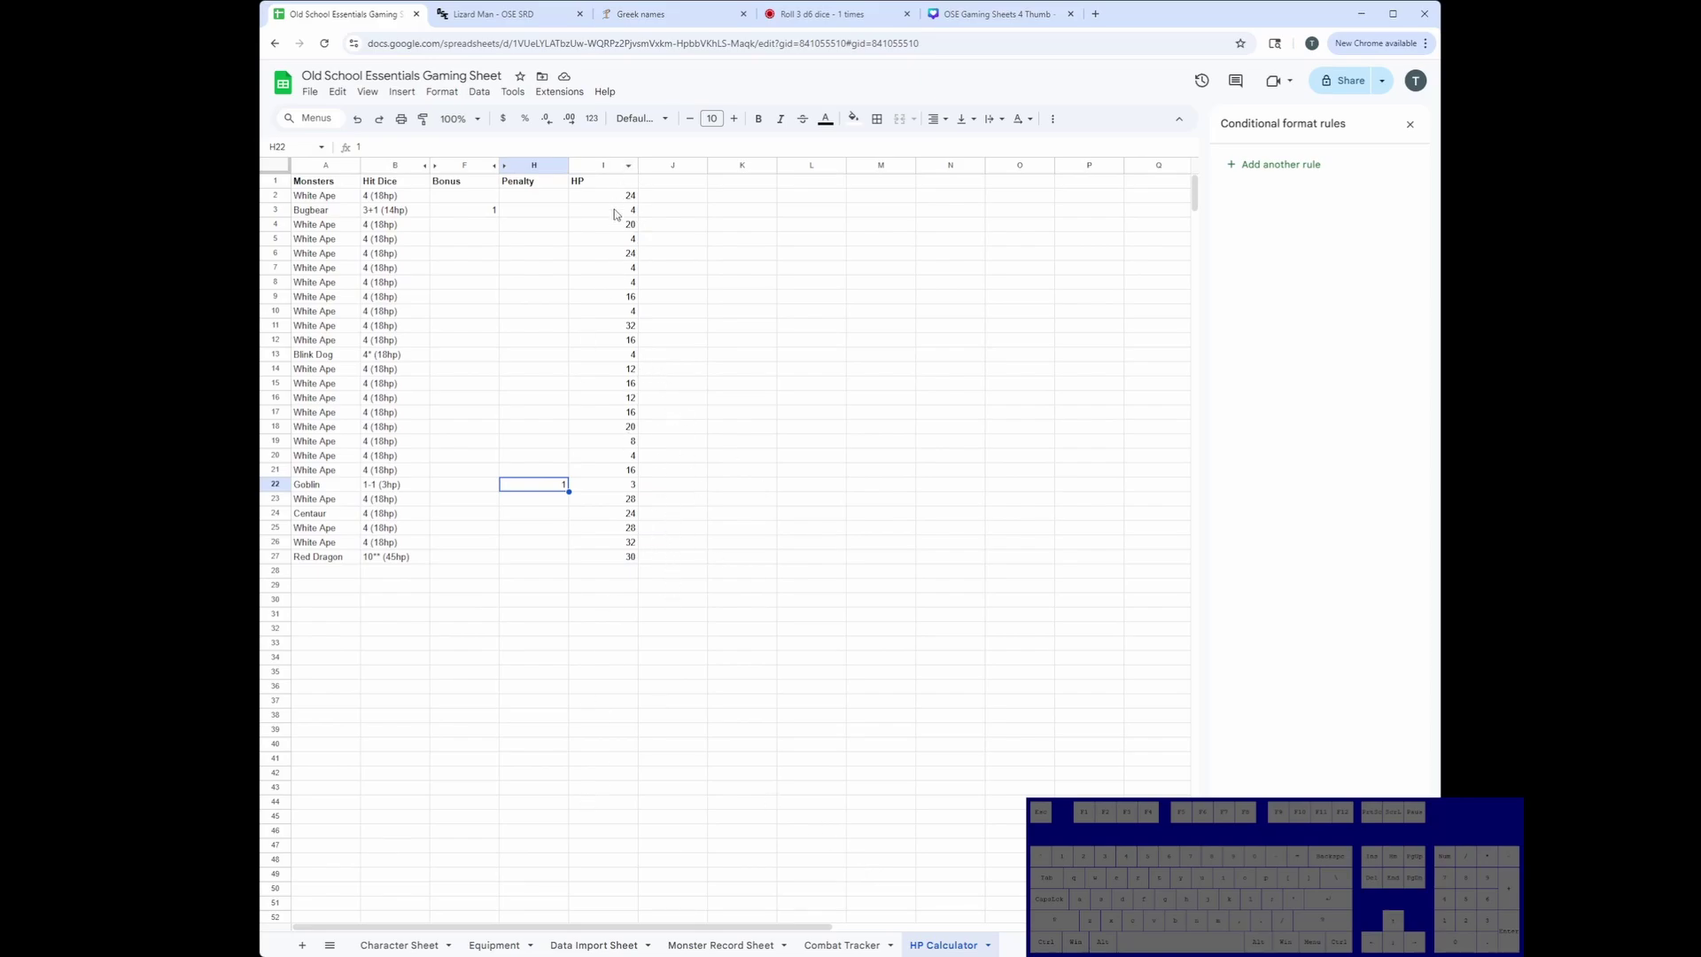
Review the IF formula in the goblin's HP cell I22, comparing its below-1 test with the value returned otherwise.
{"action": "left_click_drag", "start_coordinate": [618, 197], "coordinate": [626, 540]}
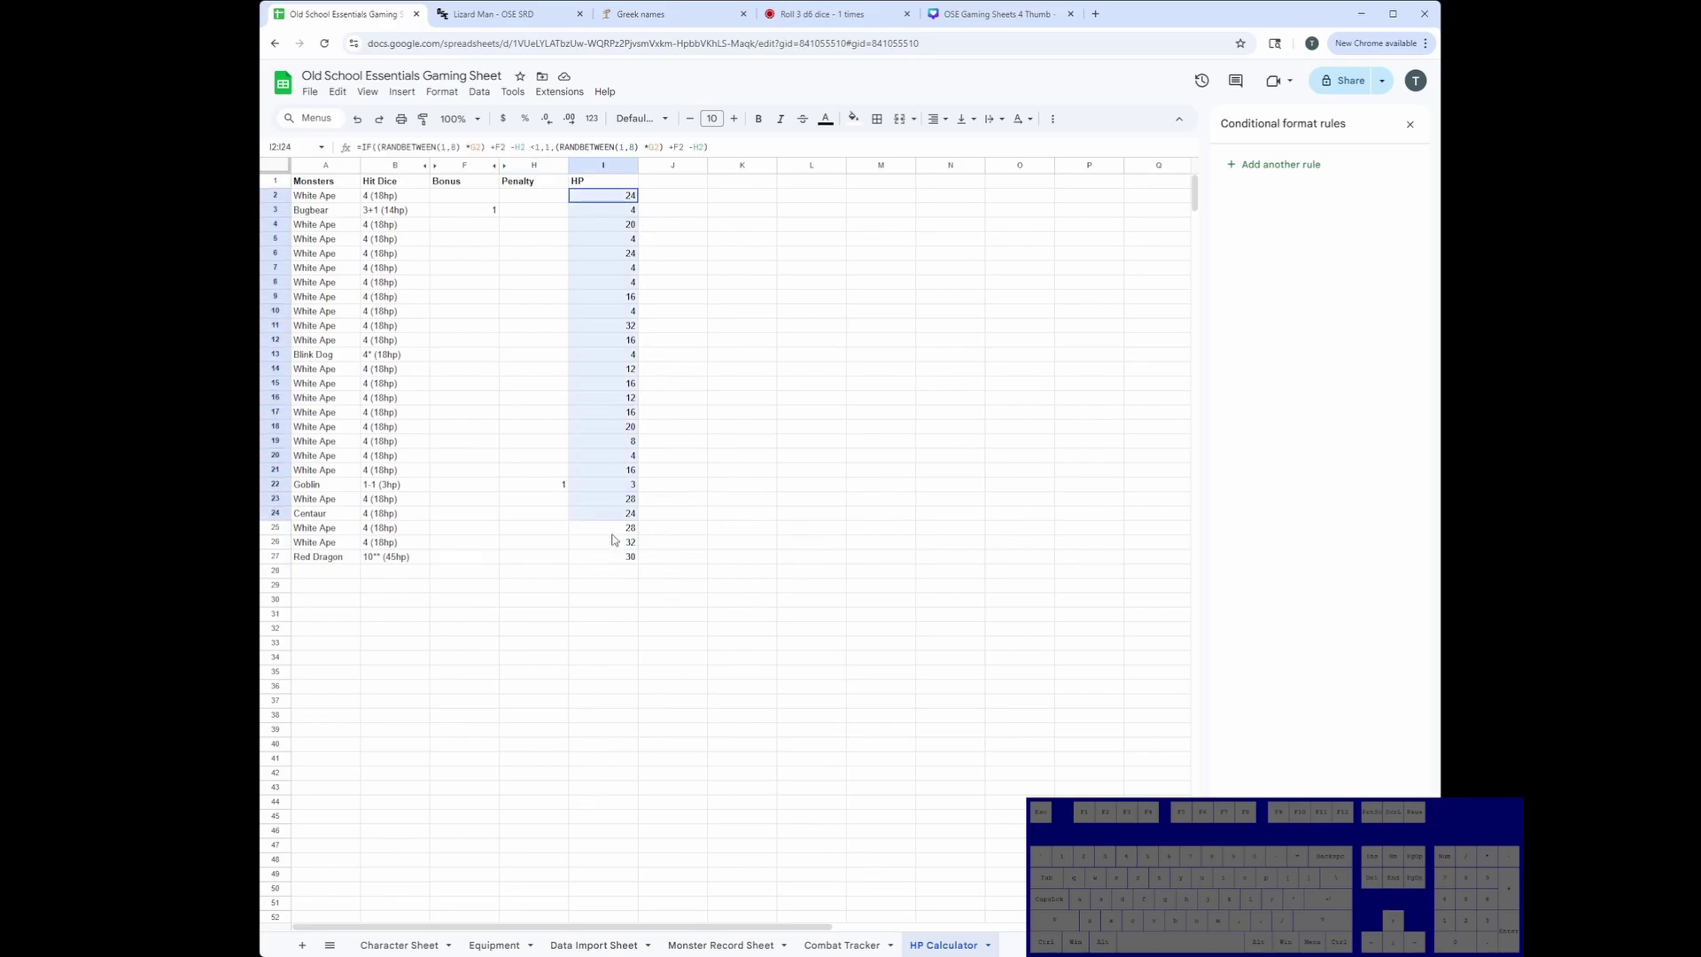
{"action": "left_click", "coordinate": [613, 489]}
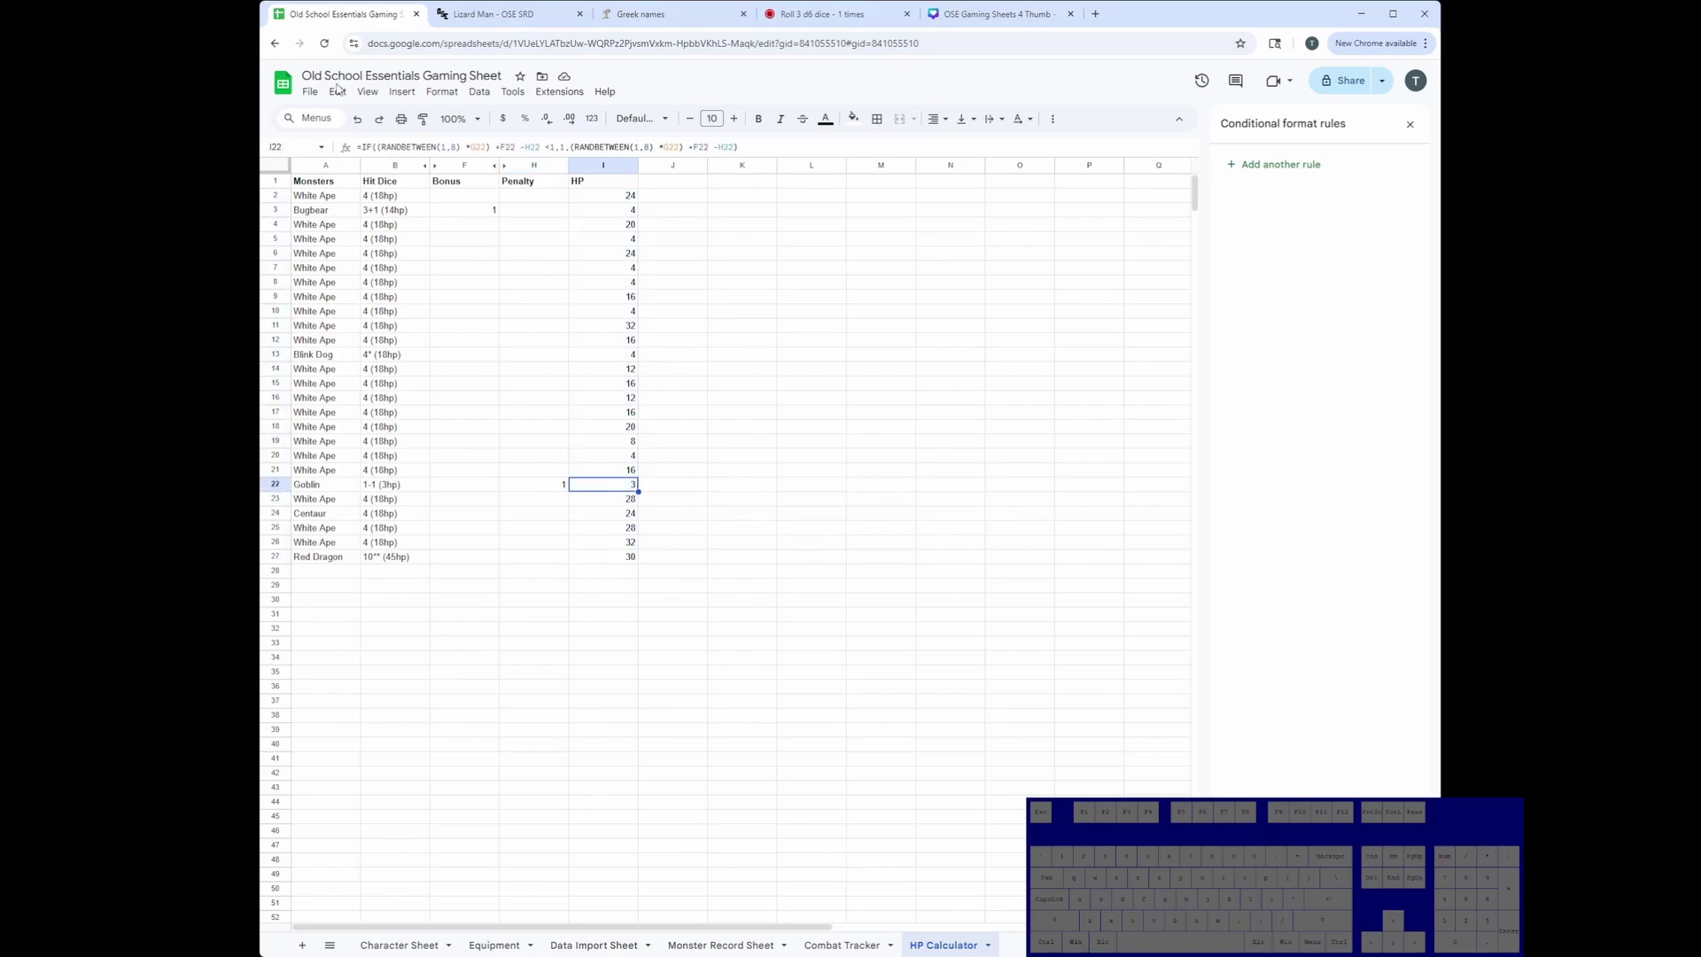
{"action": "left_click", "coordinate": [366, 147]}
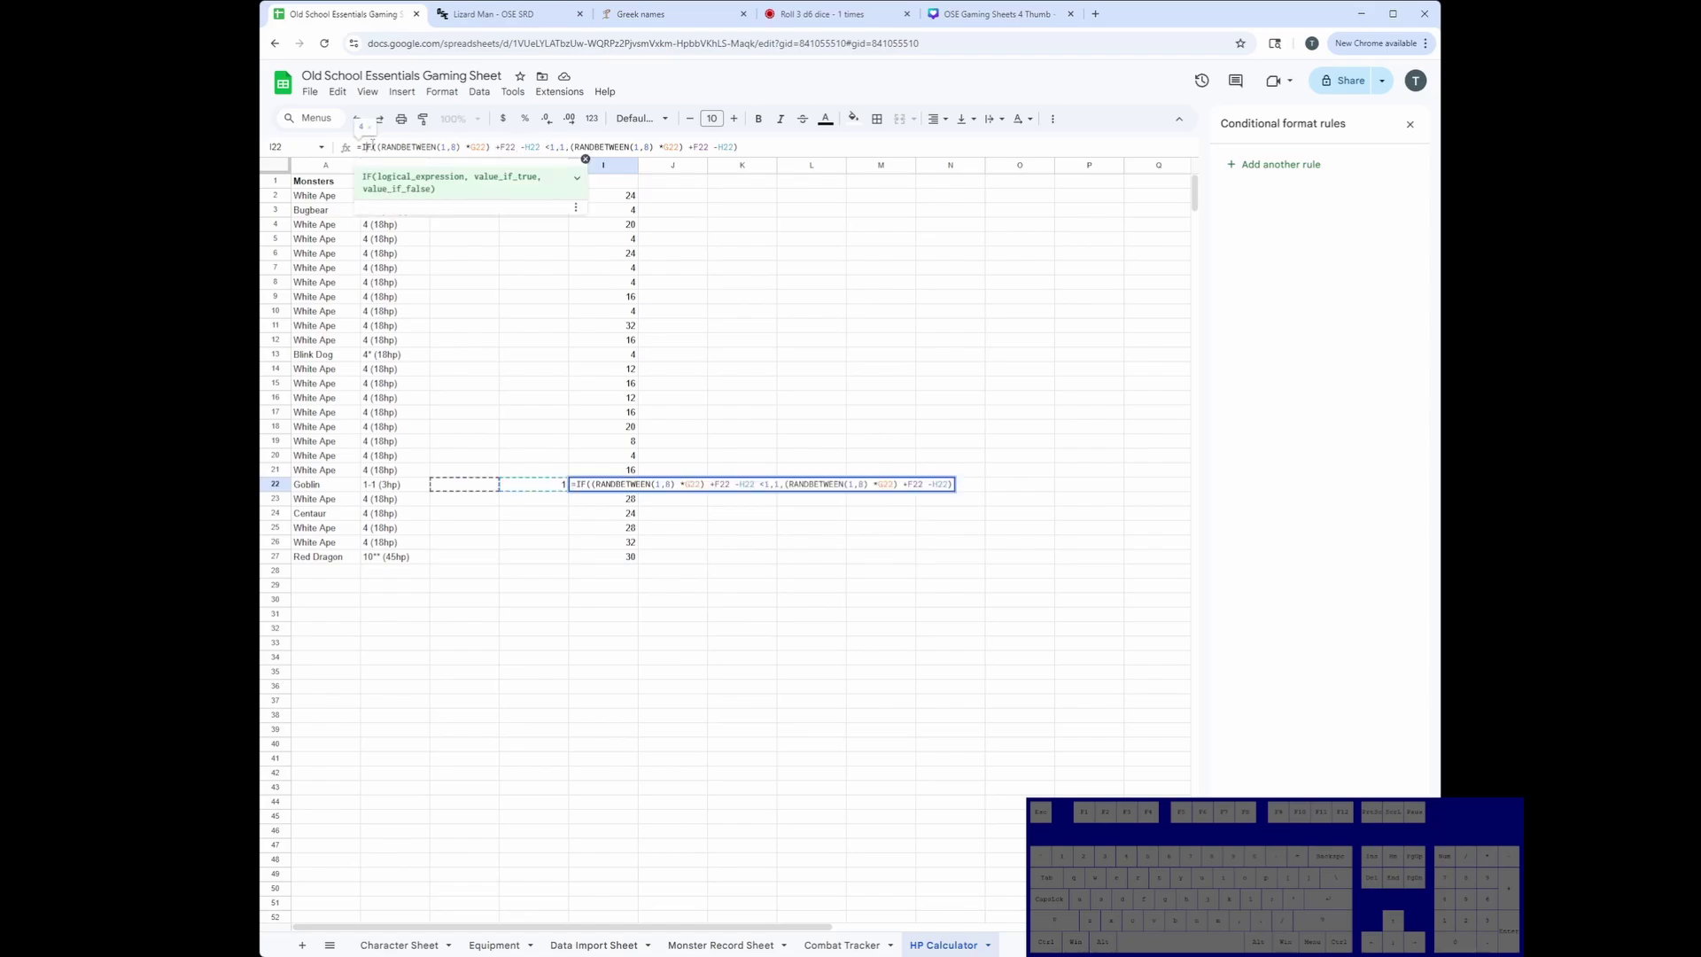
{"action": "left_click_drag", "start_coordinate": [381, 146], "coordinate": [556, 146]}
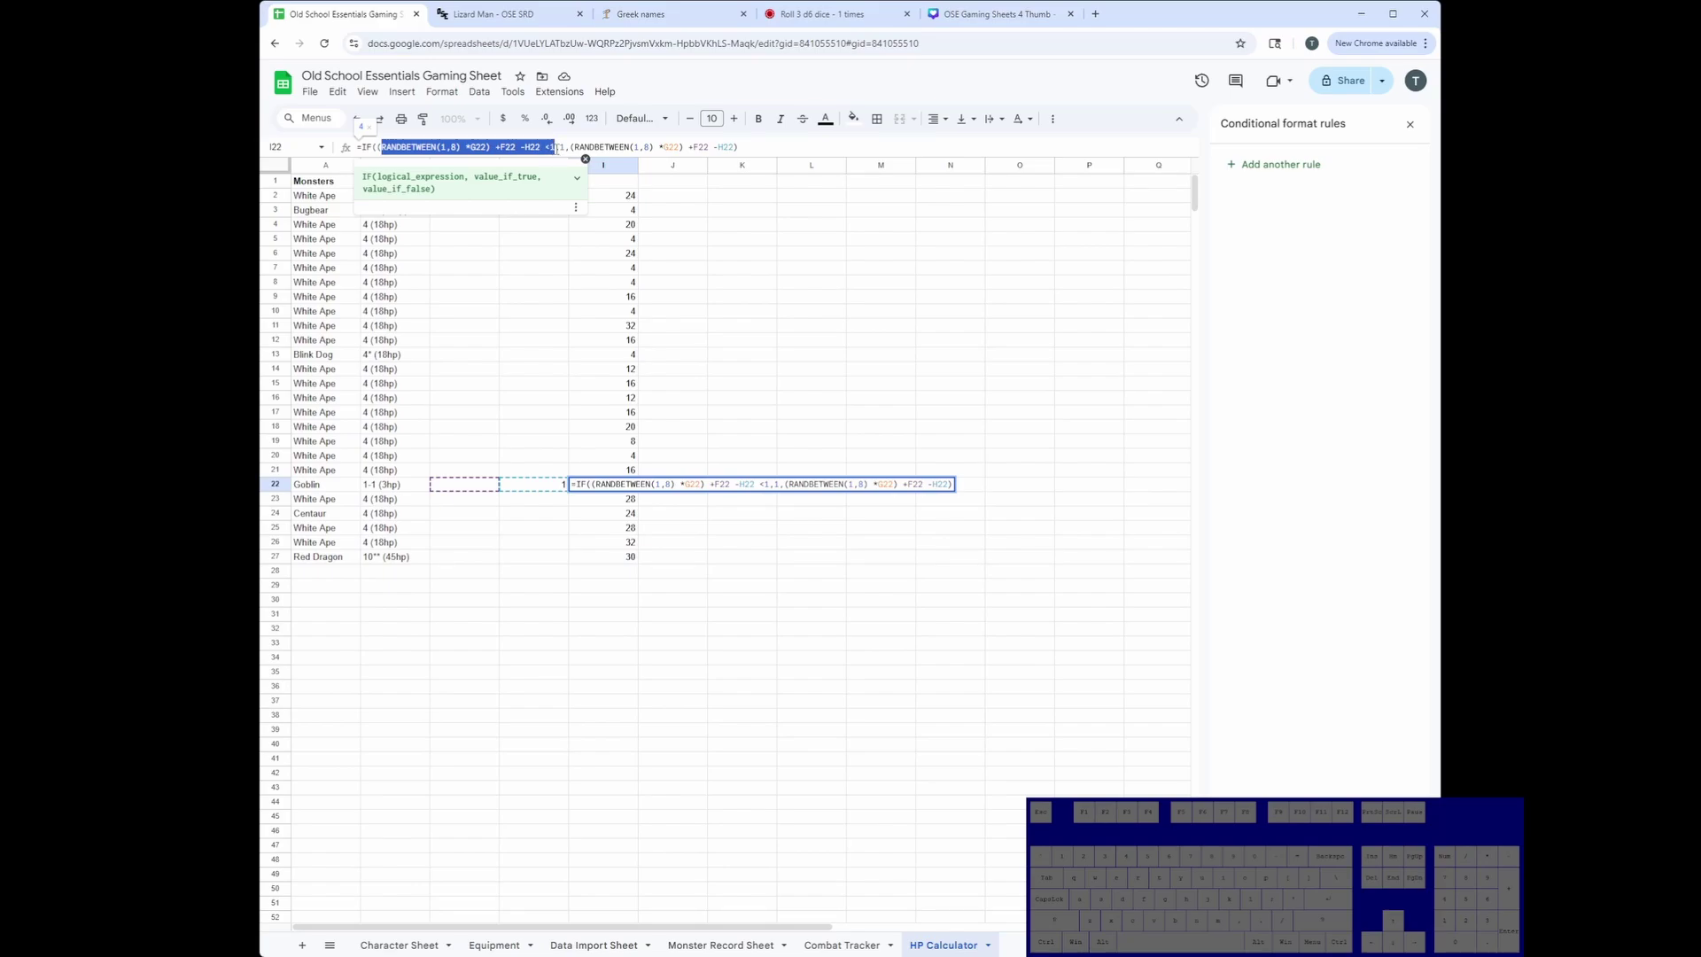
{"action": "left_click_drag", "start_coordinate": [559, 148], "coordinate": [569, 149]}
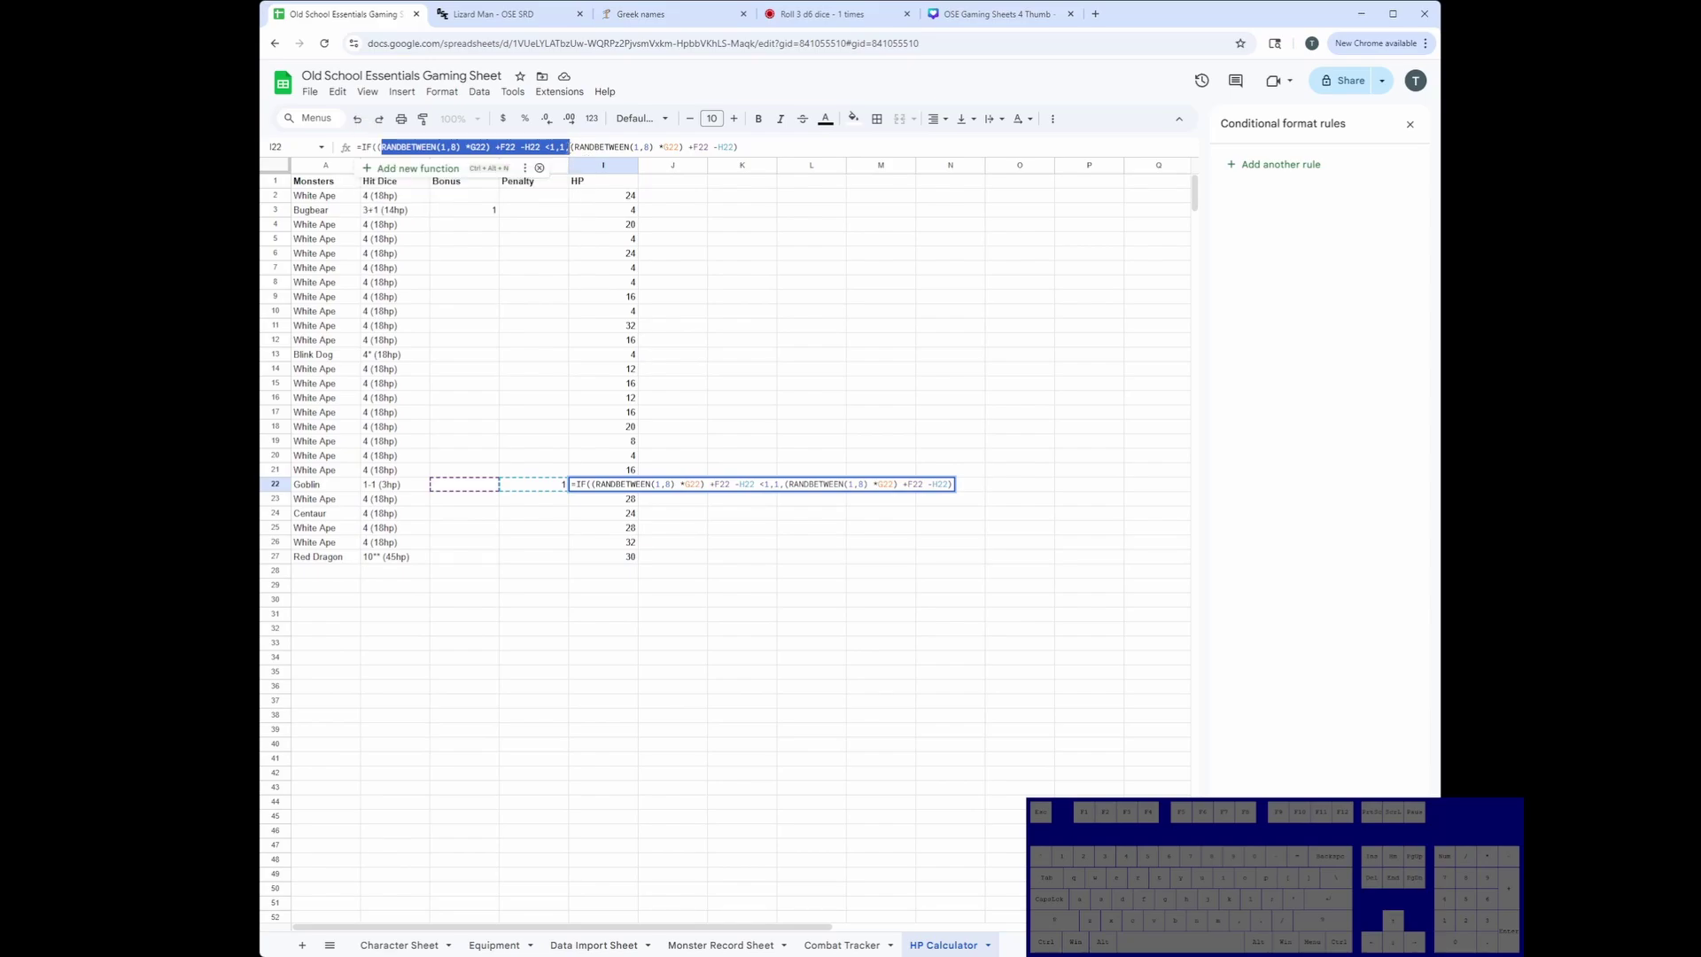
{"action": "left_click_drag", "start_coordinate": [571, 146], "coordinate": [738, 147]}
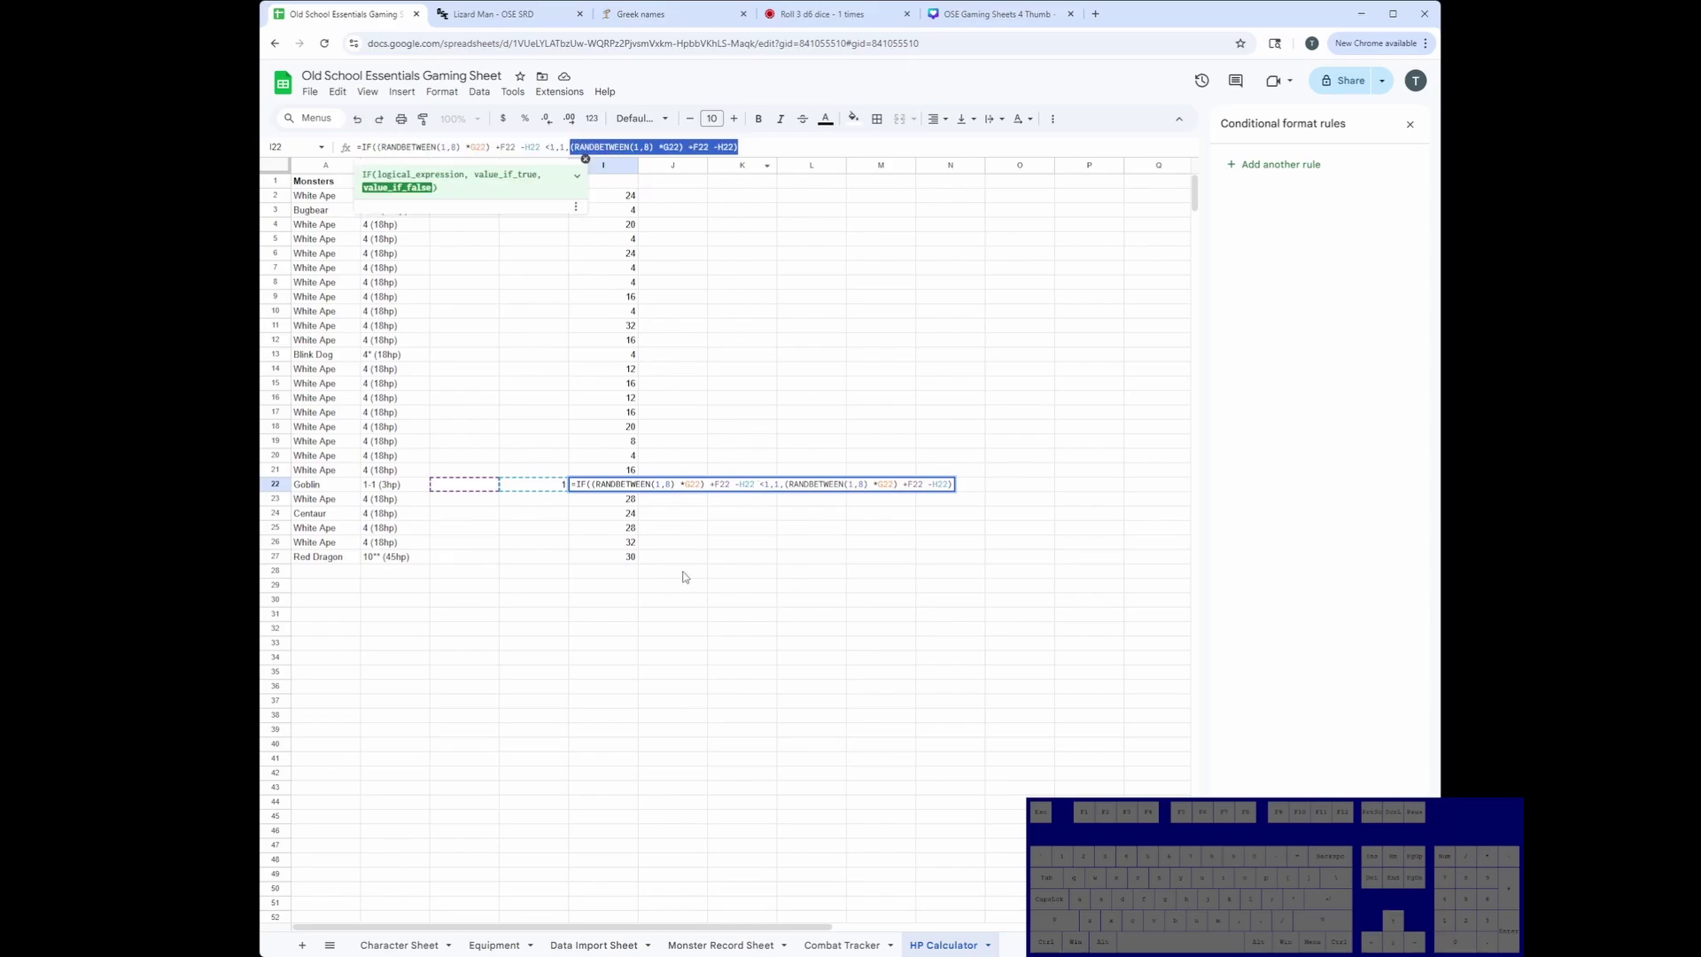
{"action": "key", "text": "ctrl+Return"}
Copy the rolled HP values in I2:I27 and paste them as values into Combat Tracker starting at N15.
{"action": "key", "text": "ctrl+c"}
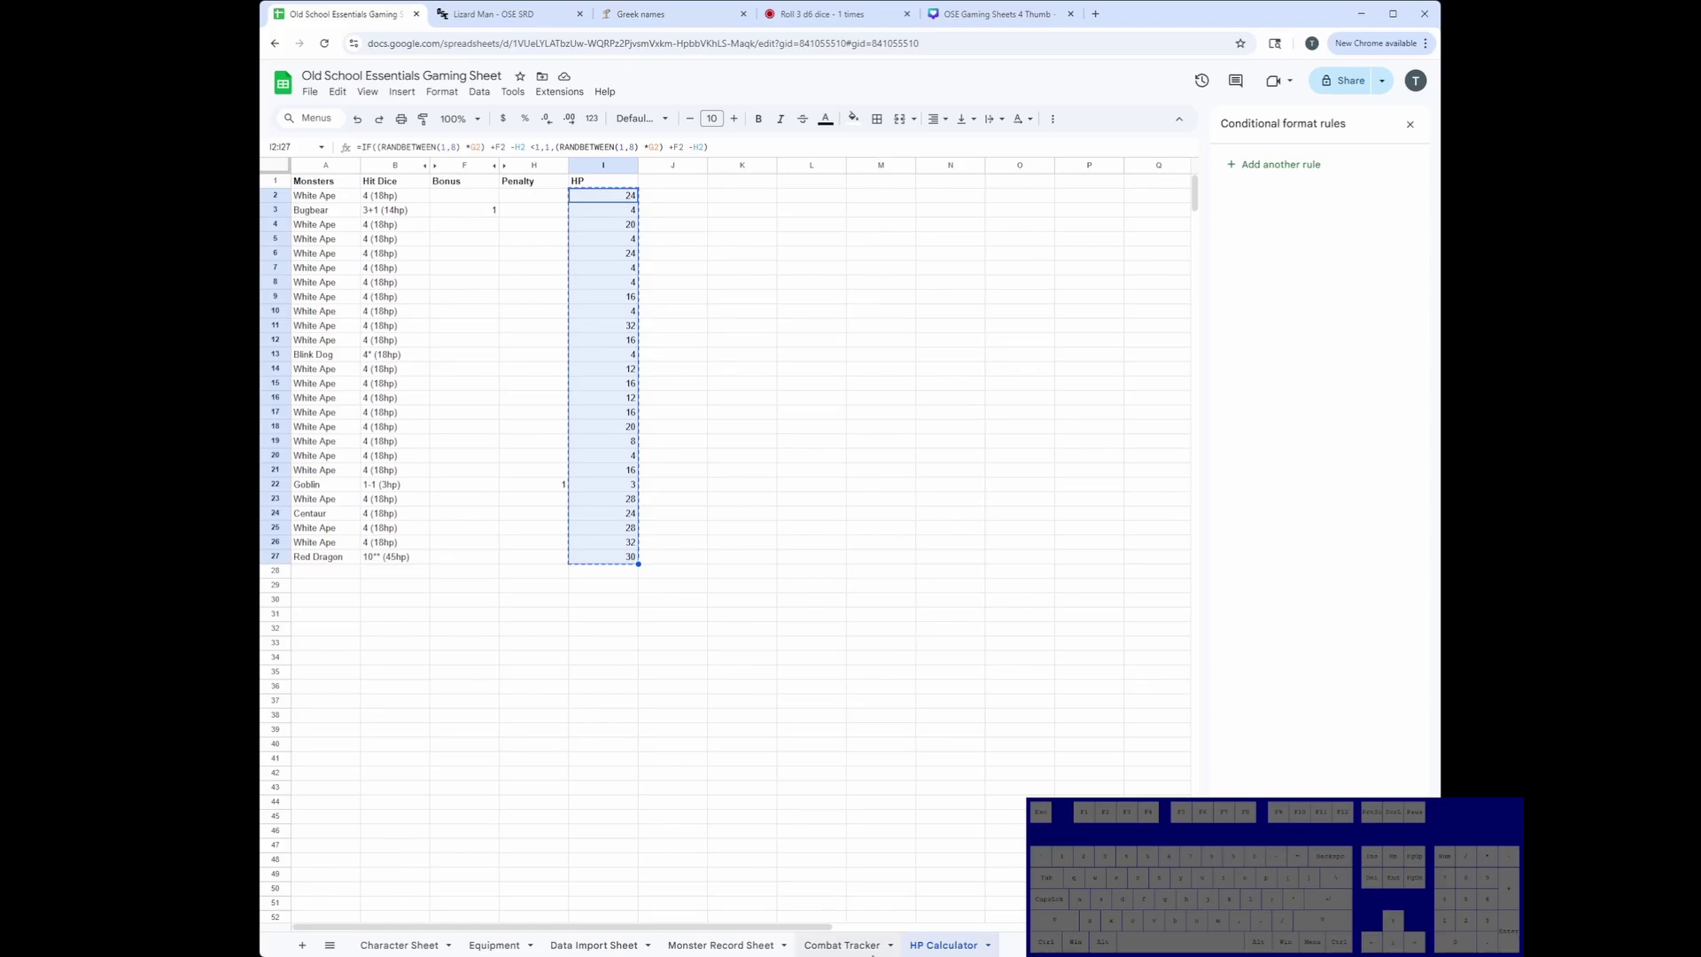
{"action": "left_click", "coordinate": [853, 948]}
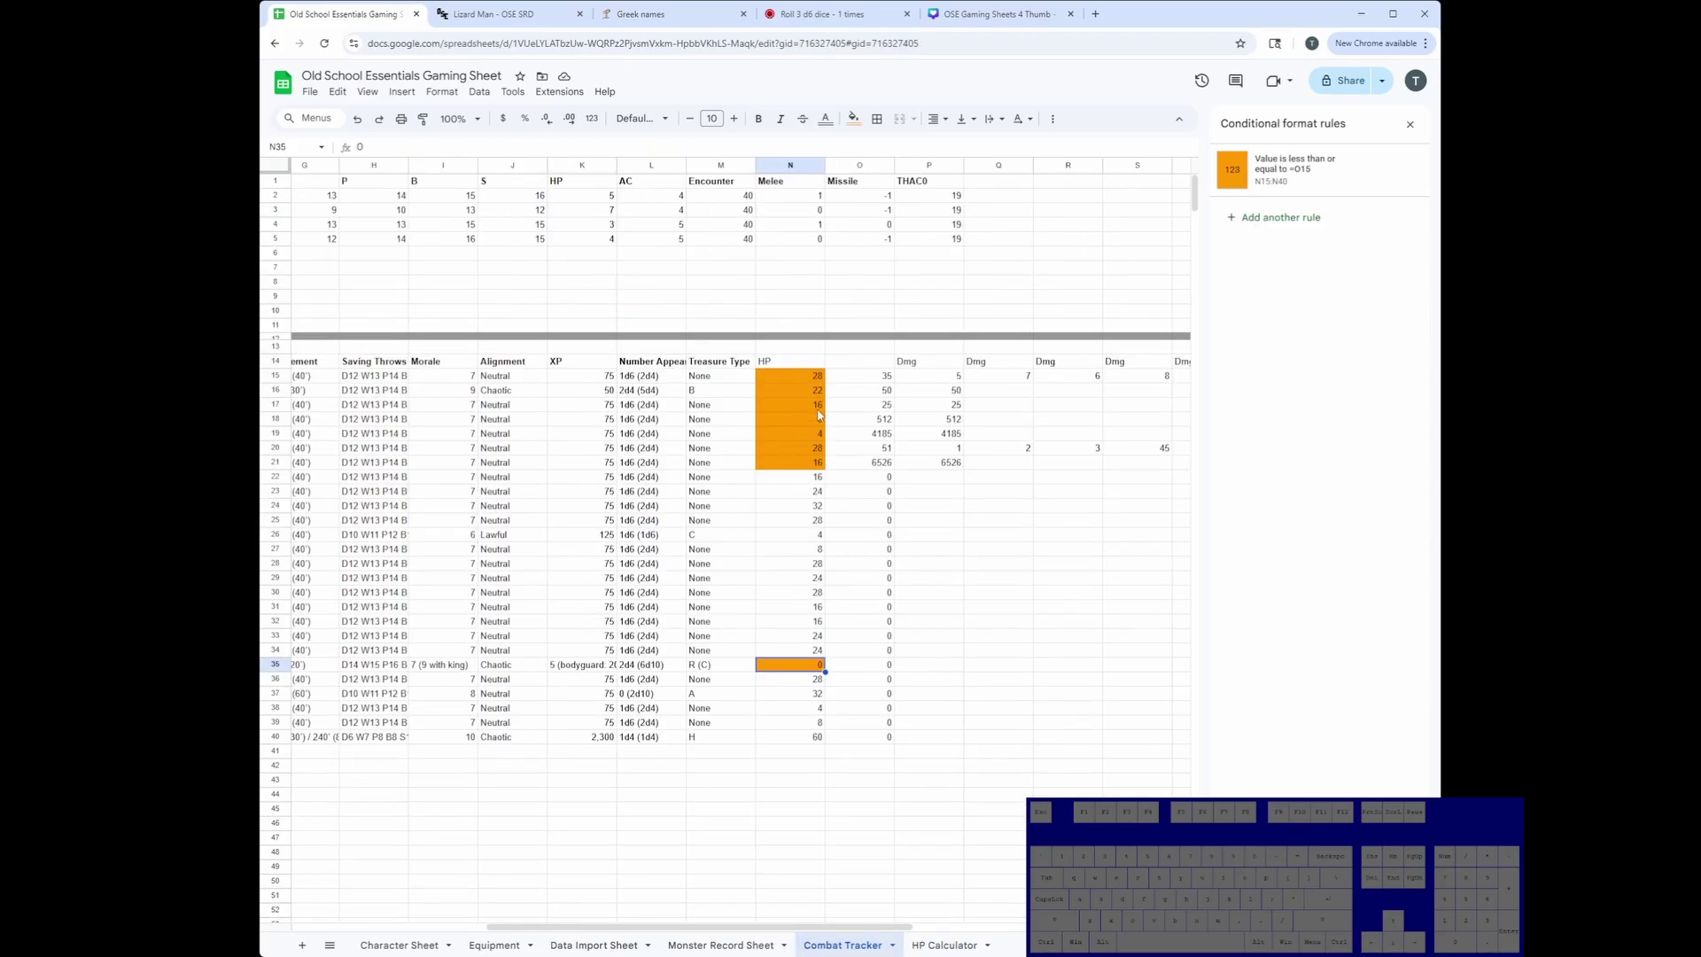
{"action": "left_click", "coordinate": [809, 378]}
{"action": "key", "text": "ctrl+v"}
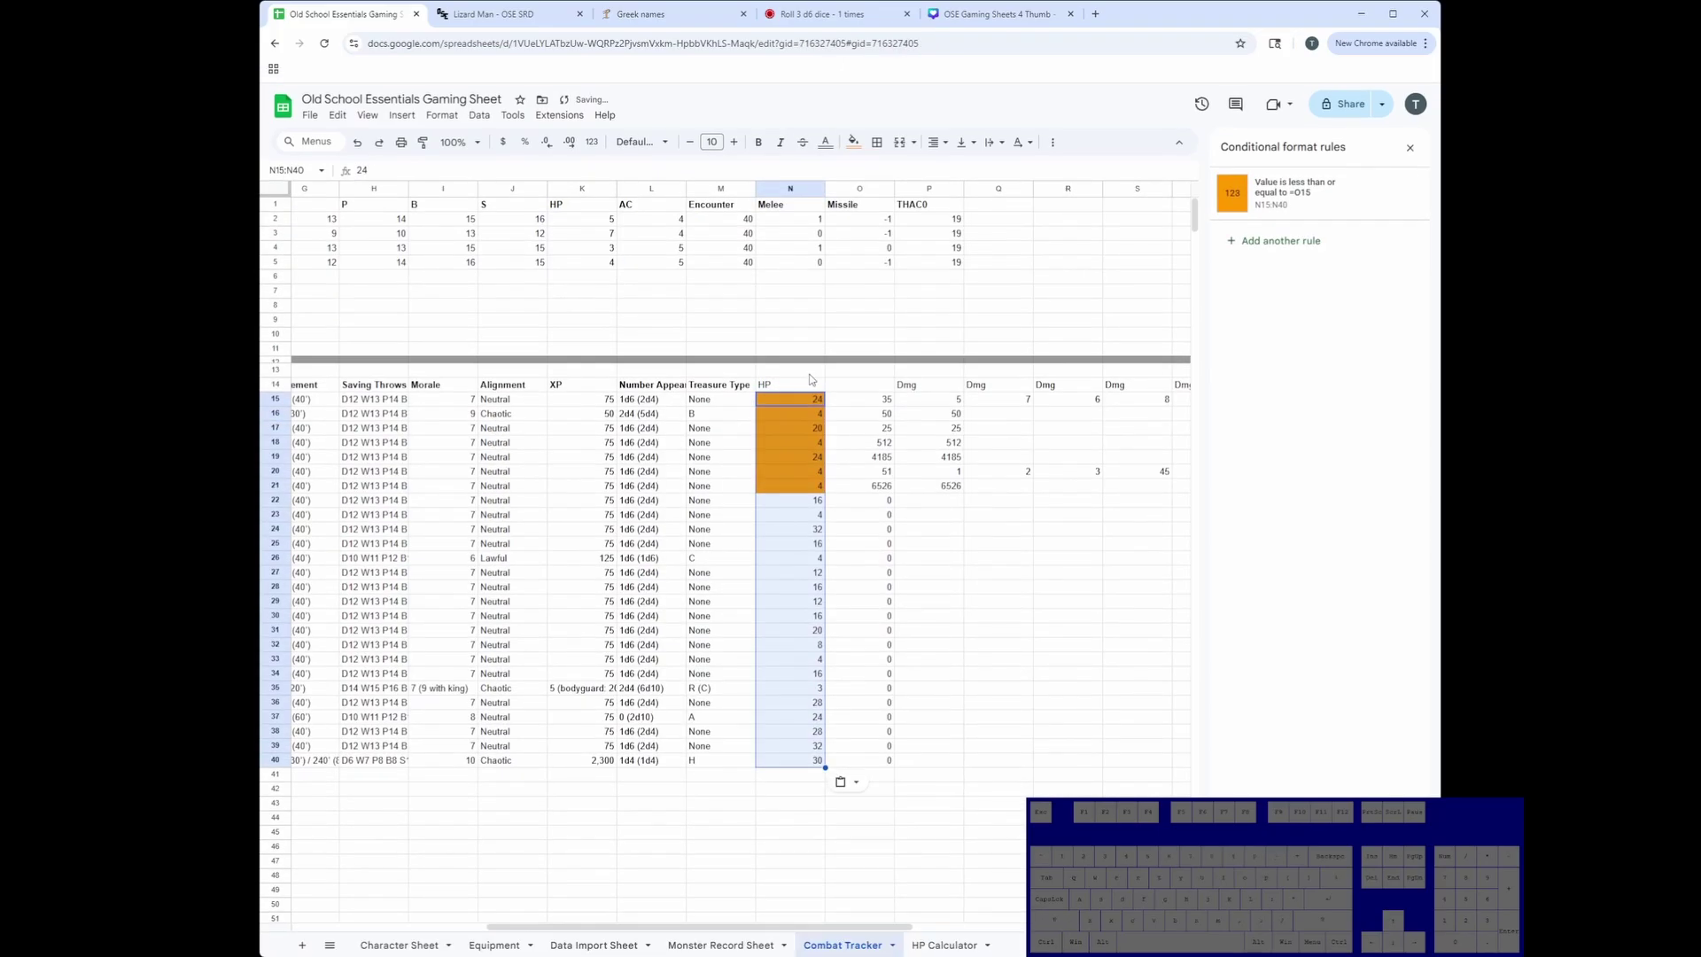
Add the bold heading "Total Dmg" in O14 above the damage sums.
{"action": "left_click", "coordinate": [876, 389]}
{"action": "type", "text": "Total Dmg"}
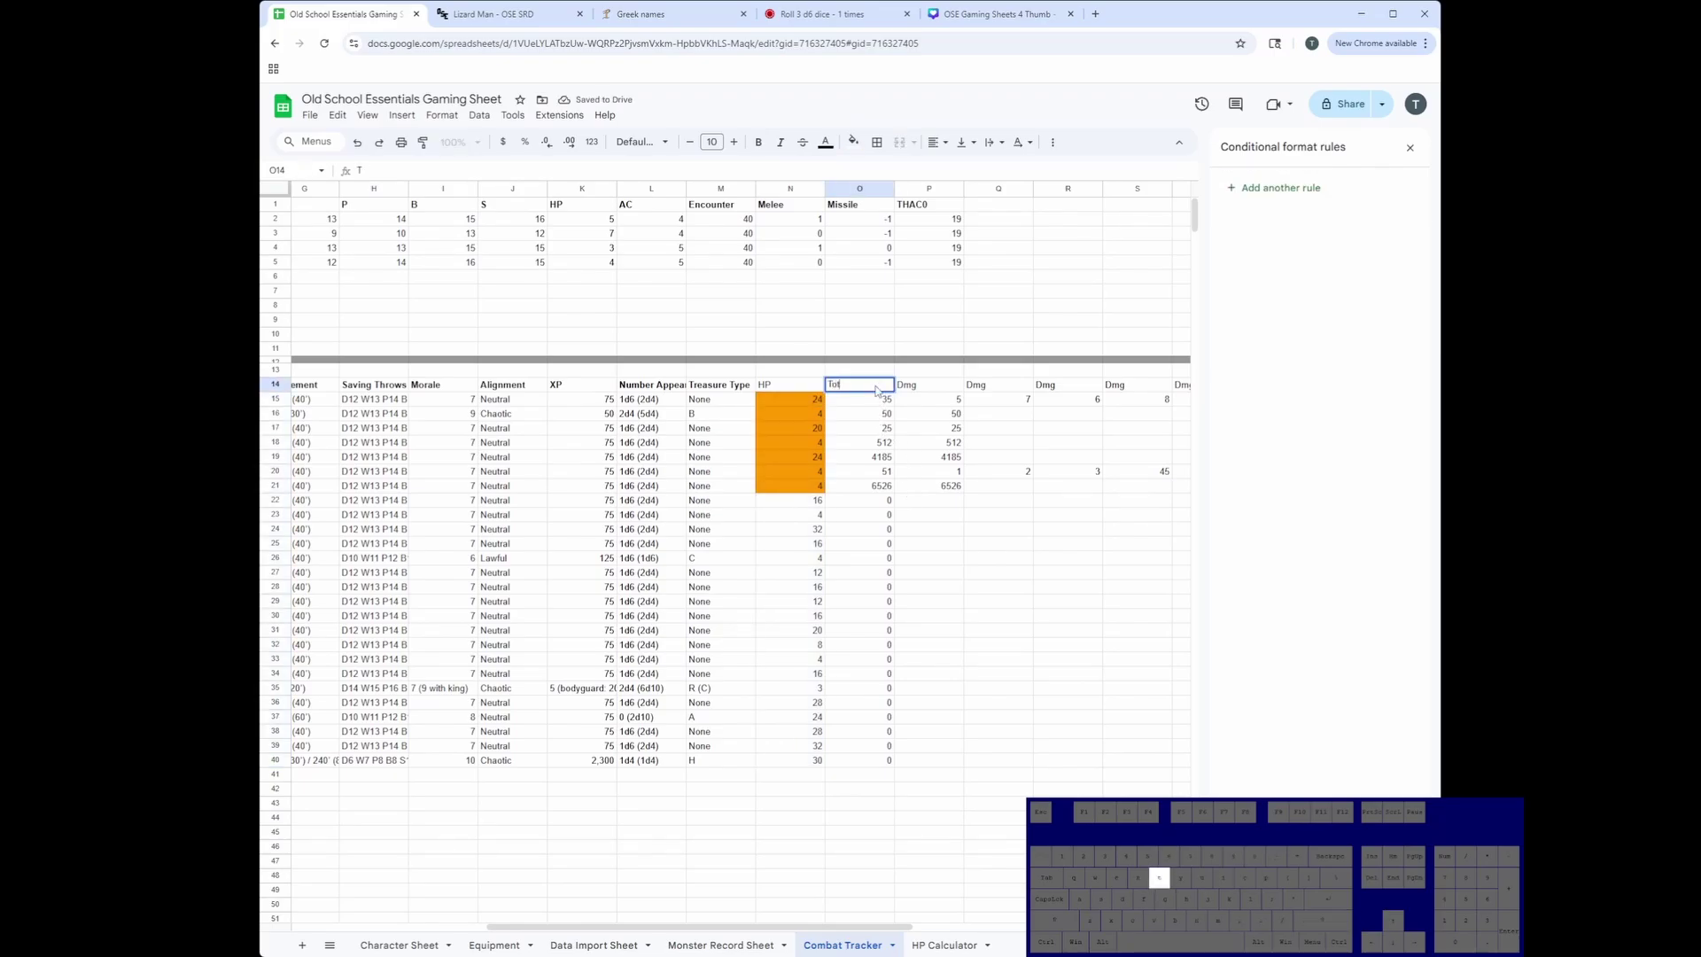
{"action": "key", "text": "Return"}
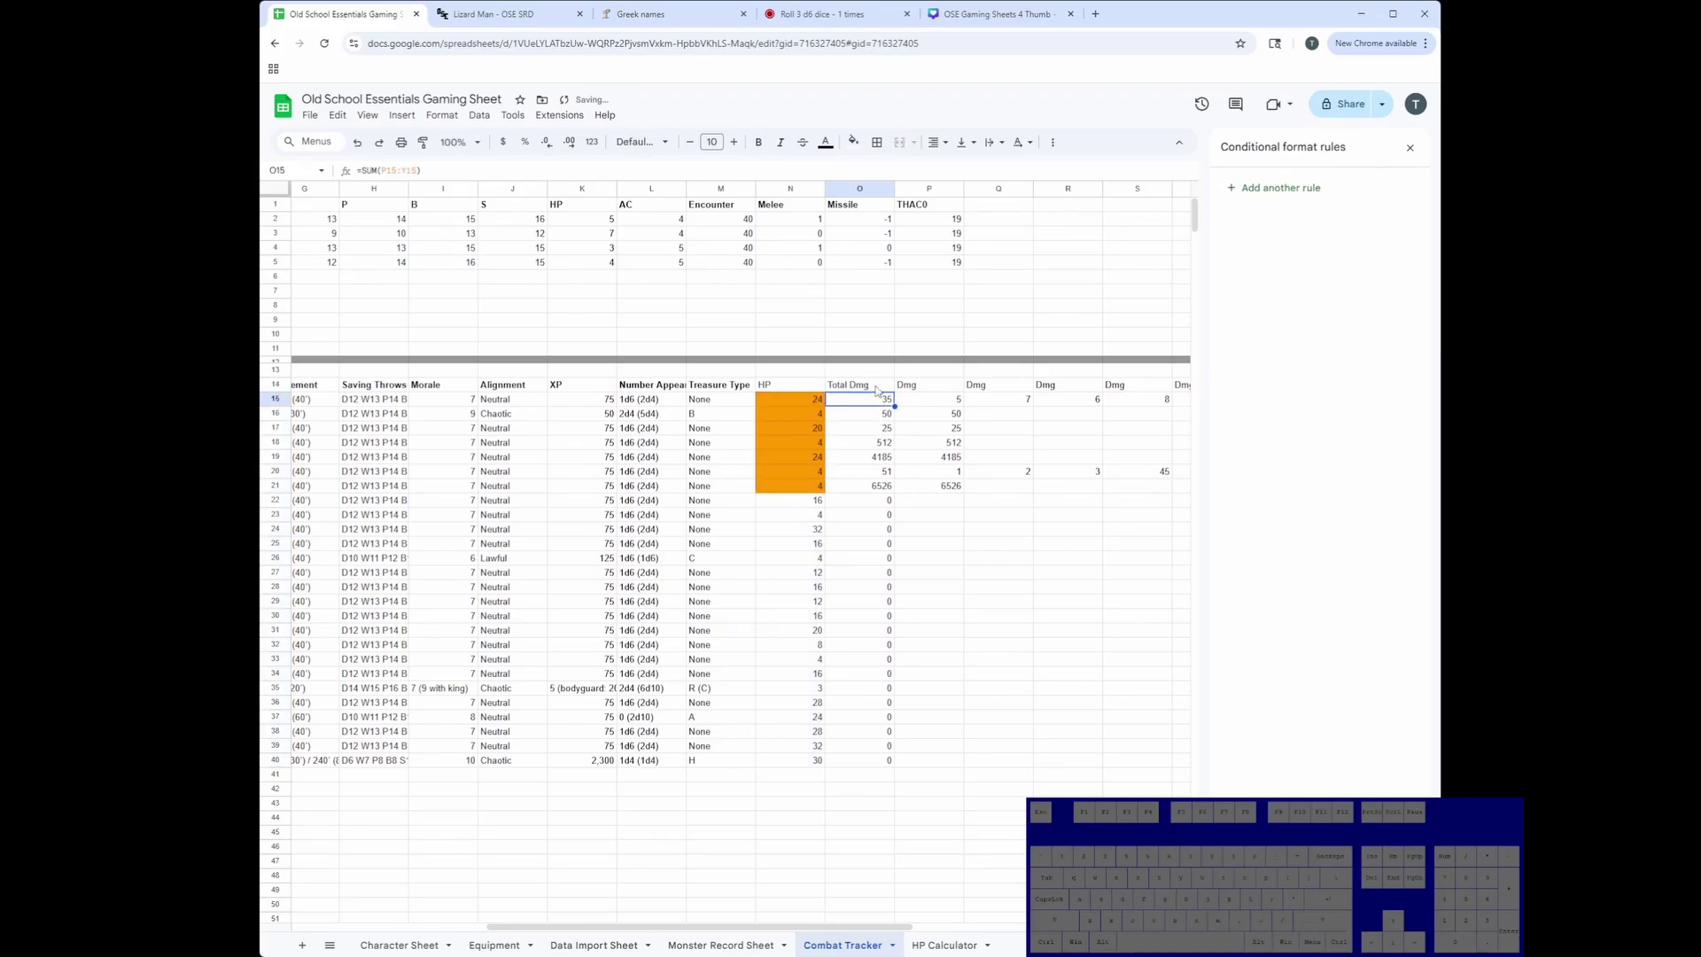
{"action": "left_click", "coordinate": [876, 389]}
{"action": "key", "text": "ctrl+b"}
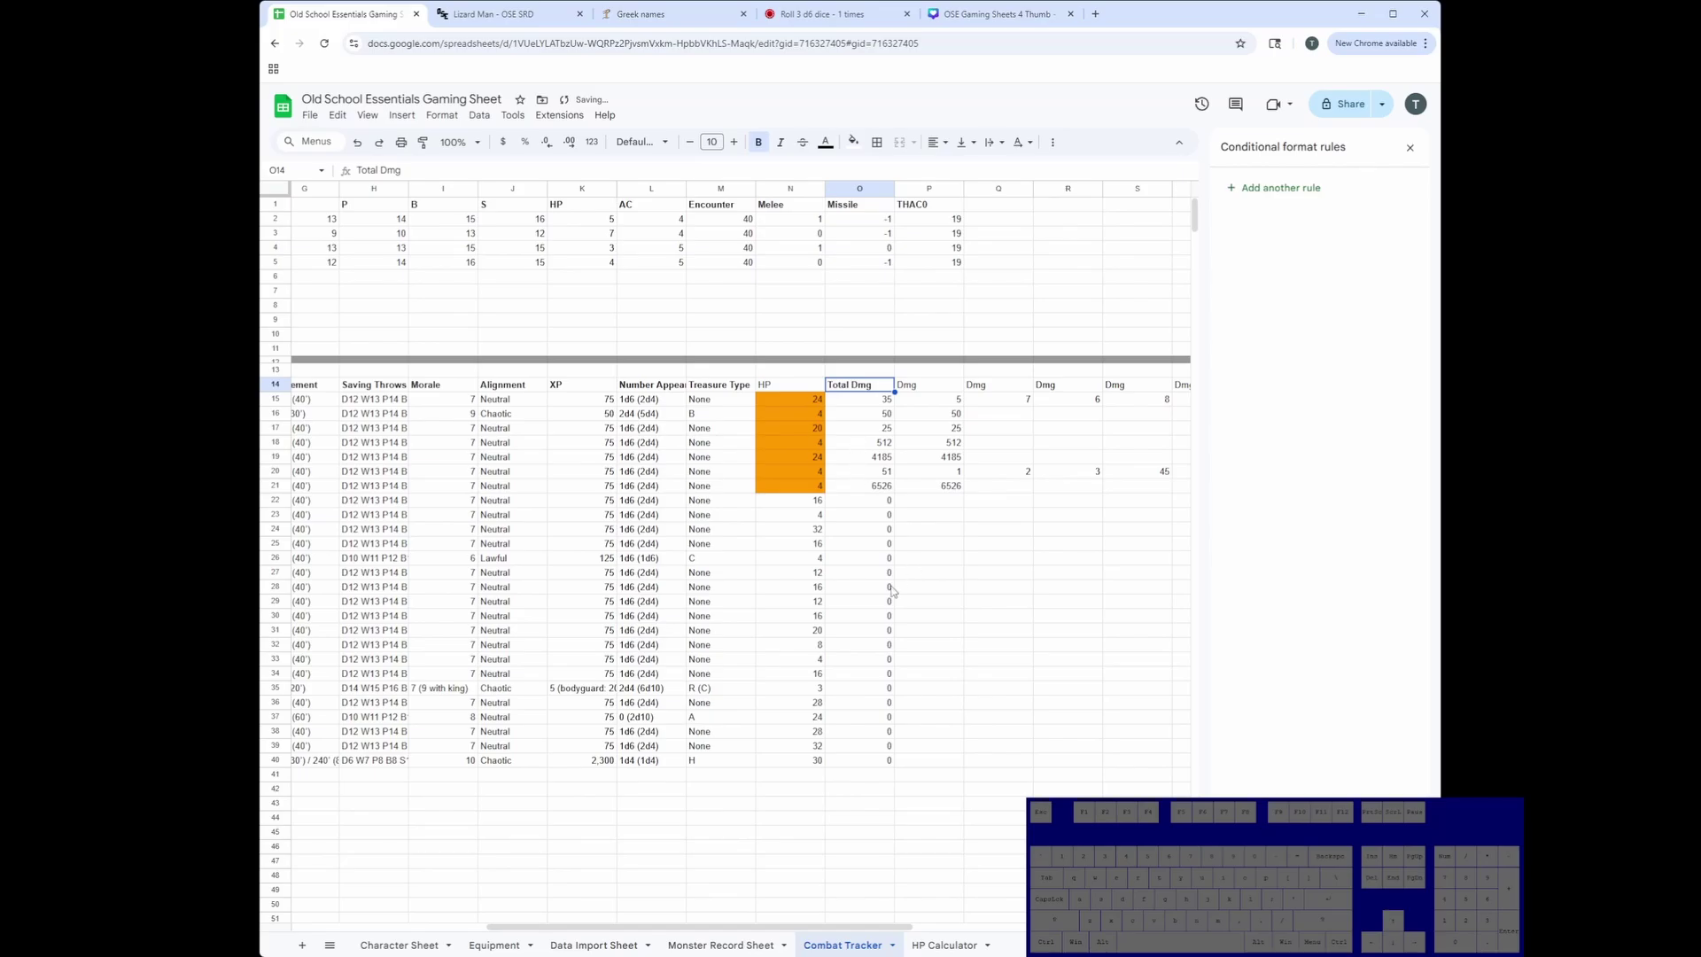
Clear the sample damage entries in P15:T22 of Combat Tracker.
{"action": "left_click_drag", "start_coordinate": [908, 927], "coordinate": [852, 882]}
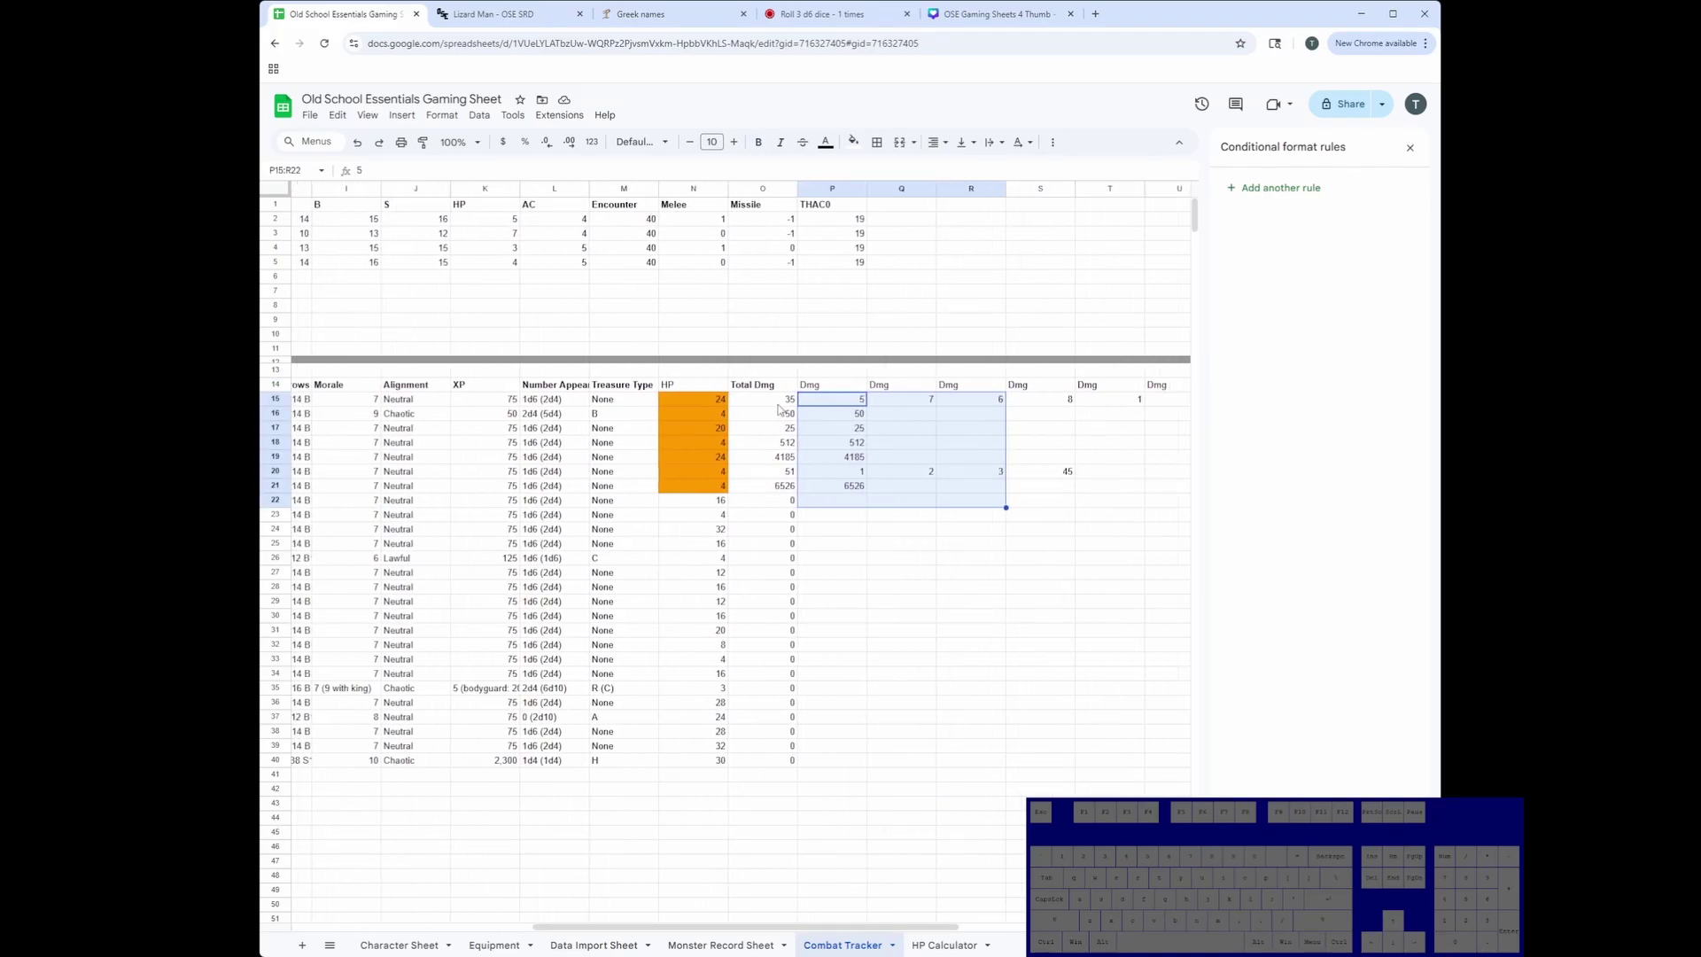
{"action": "left_click_drag", "start_coordinate": [851, 400], "coordinate": [1123, 496]}
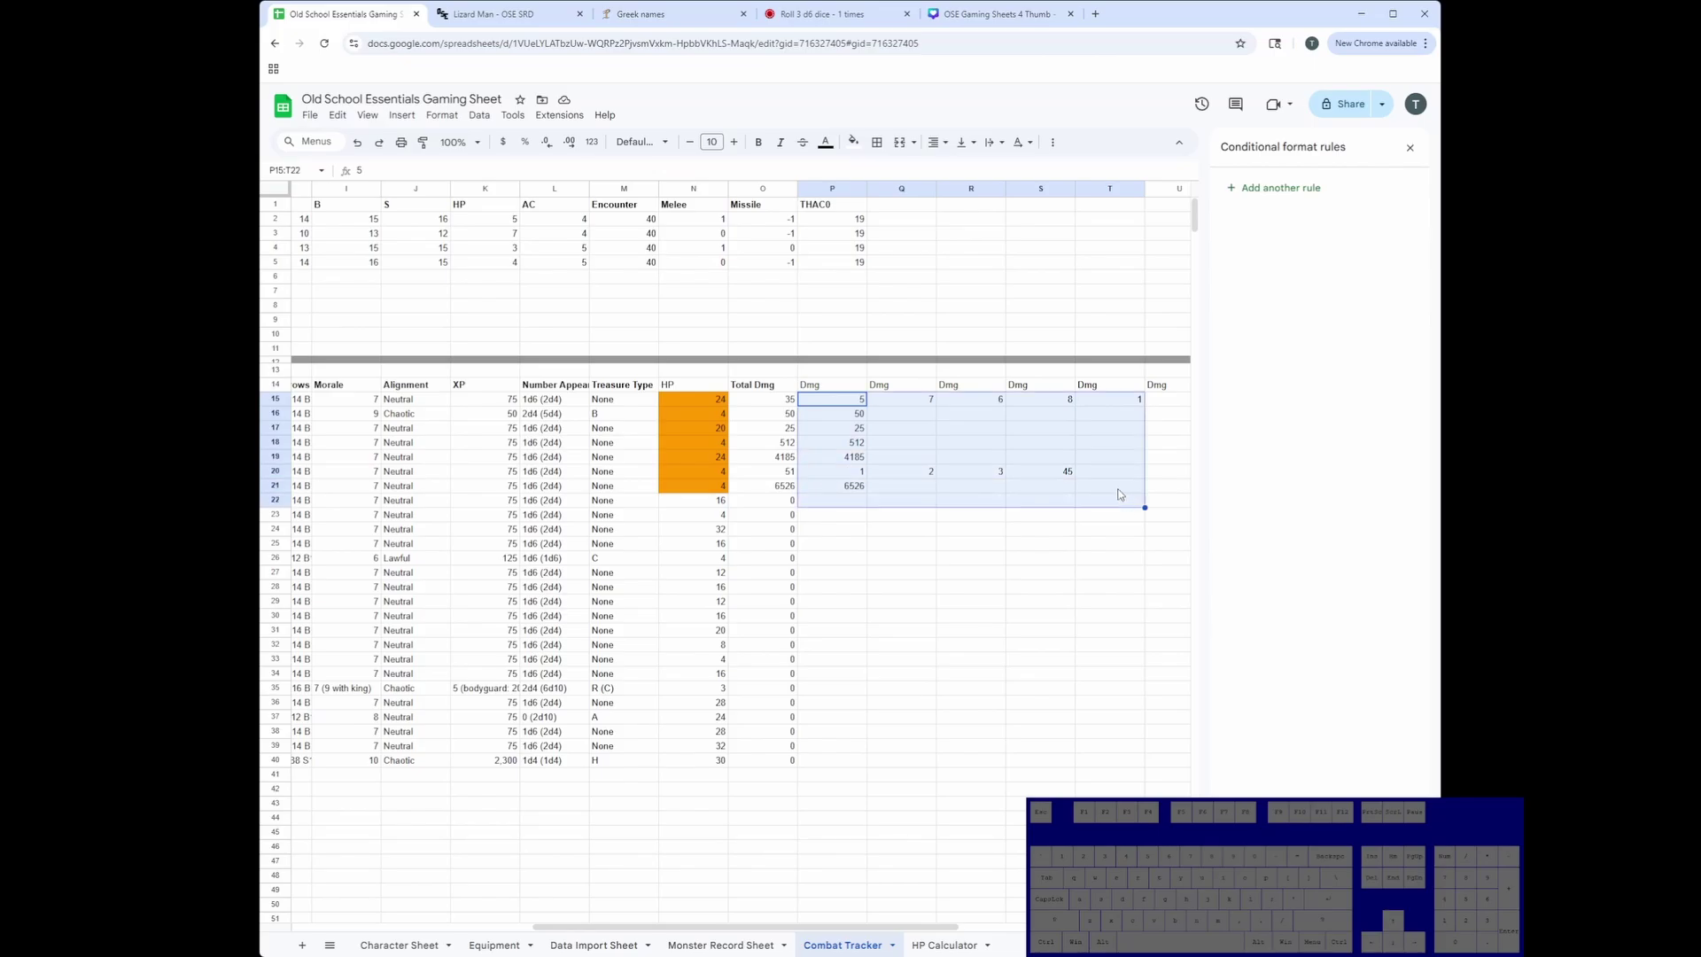
{"action": "key", "text": "Delete"}
Make the HP heading in N14 bold and clear the monster HP values in N15:N40.
{"action": "left_click", "coordinate": [679, 389]}
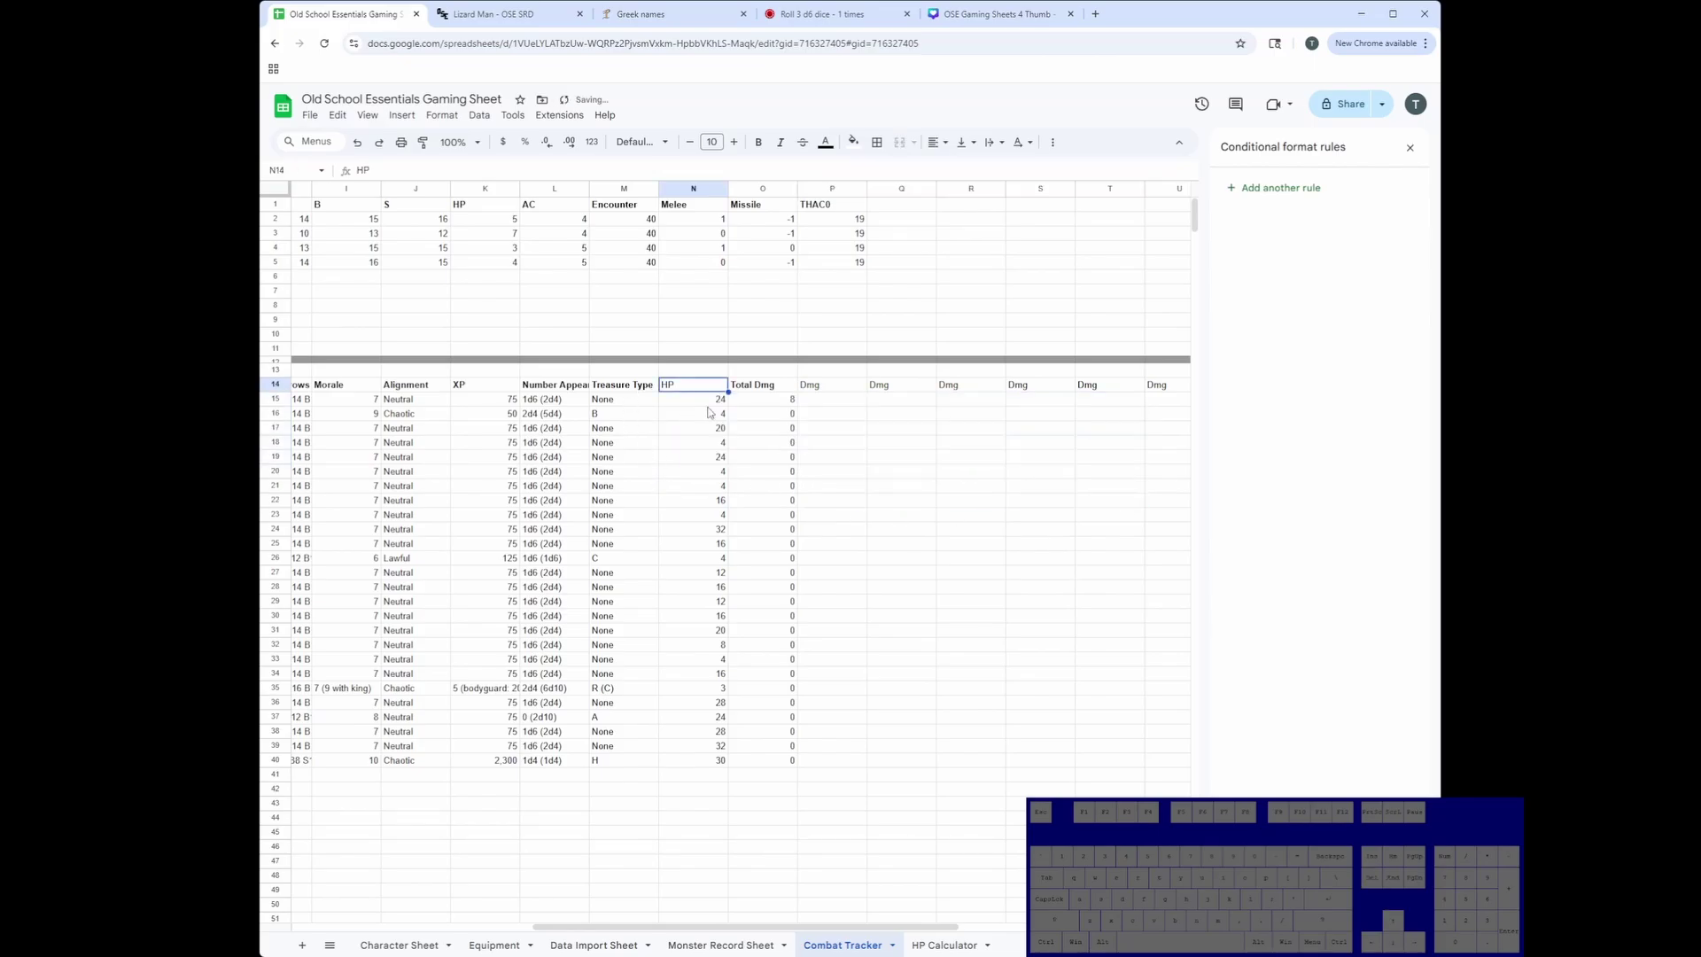
{"action": "left_click", "coordinate": [695, 400]}
{"action": "left_click", "coordinate": [692, 387]}
{"action": "left_click", "coordinate": [698, 402]}
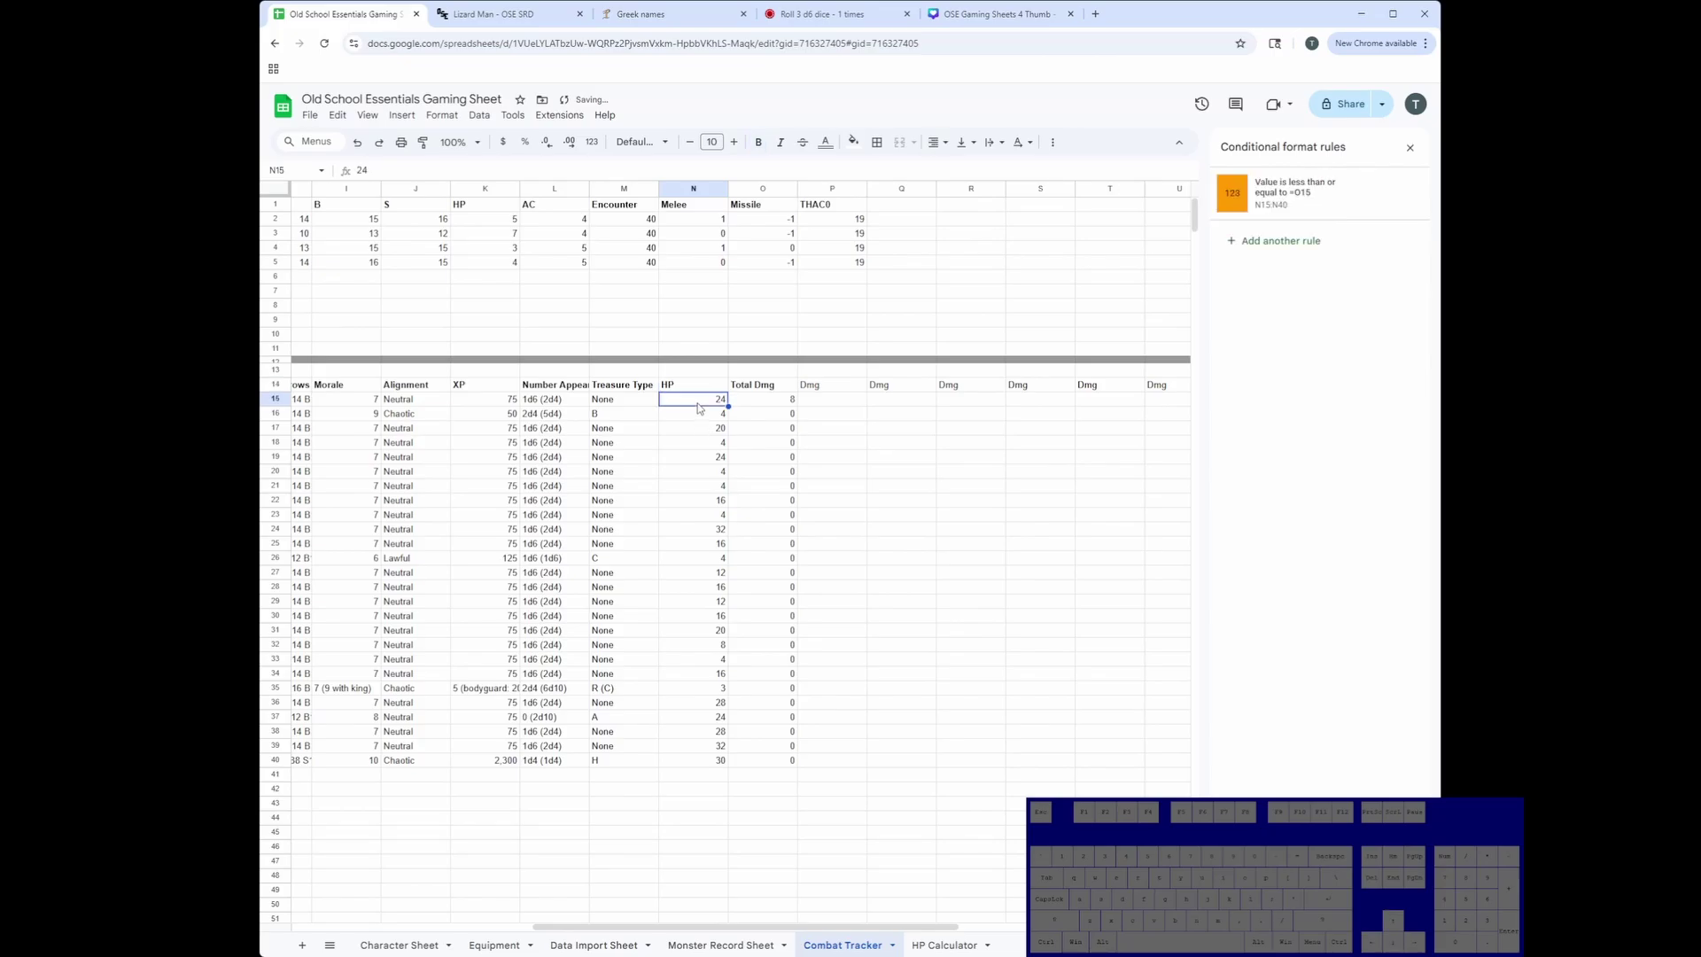
{"action": "key", "text": "ctrl+shift+Down"}
{"action": "key", "text": "Delete"}
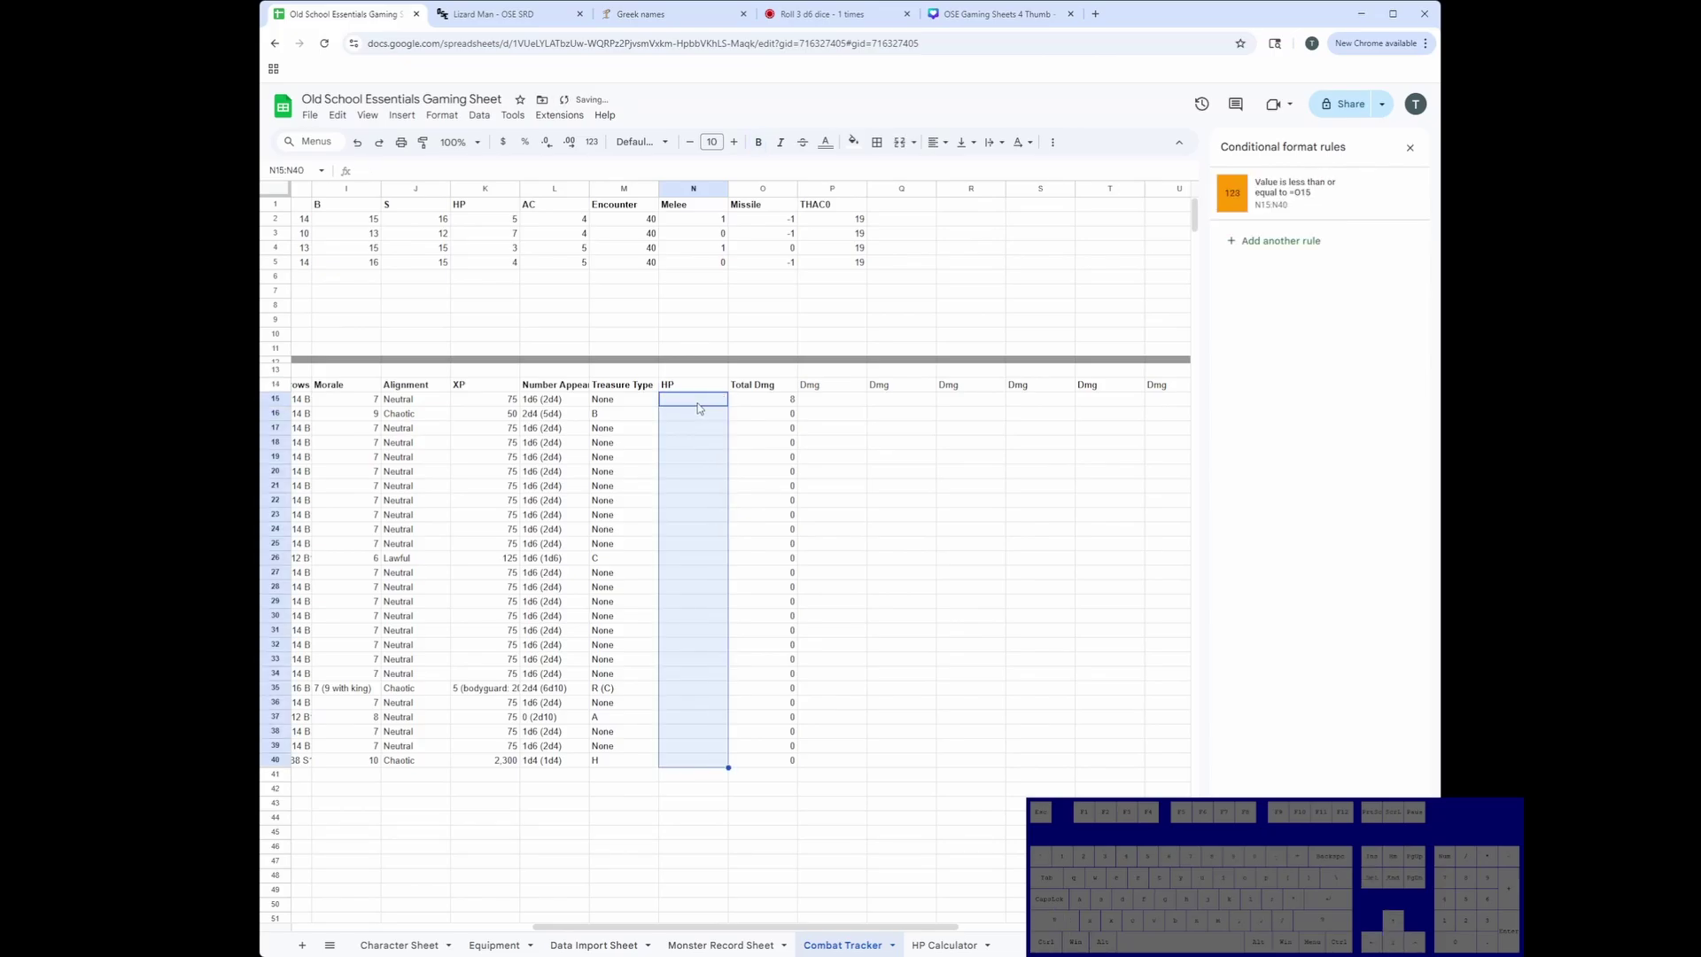
On HP Calculator, examine the rolled HP values and the monster names linked from Combat Tracker.
{"action": "scroll", "coordinate": [735, 926], "scroll_direction": "left", "scroll_amount": 5}
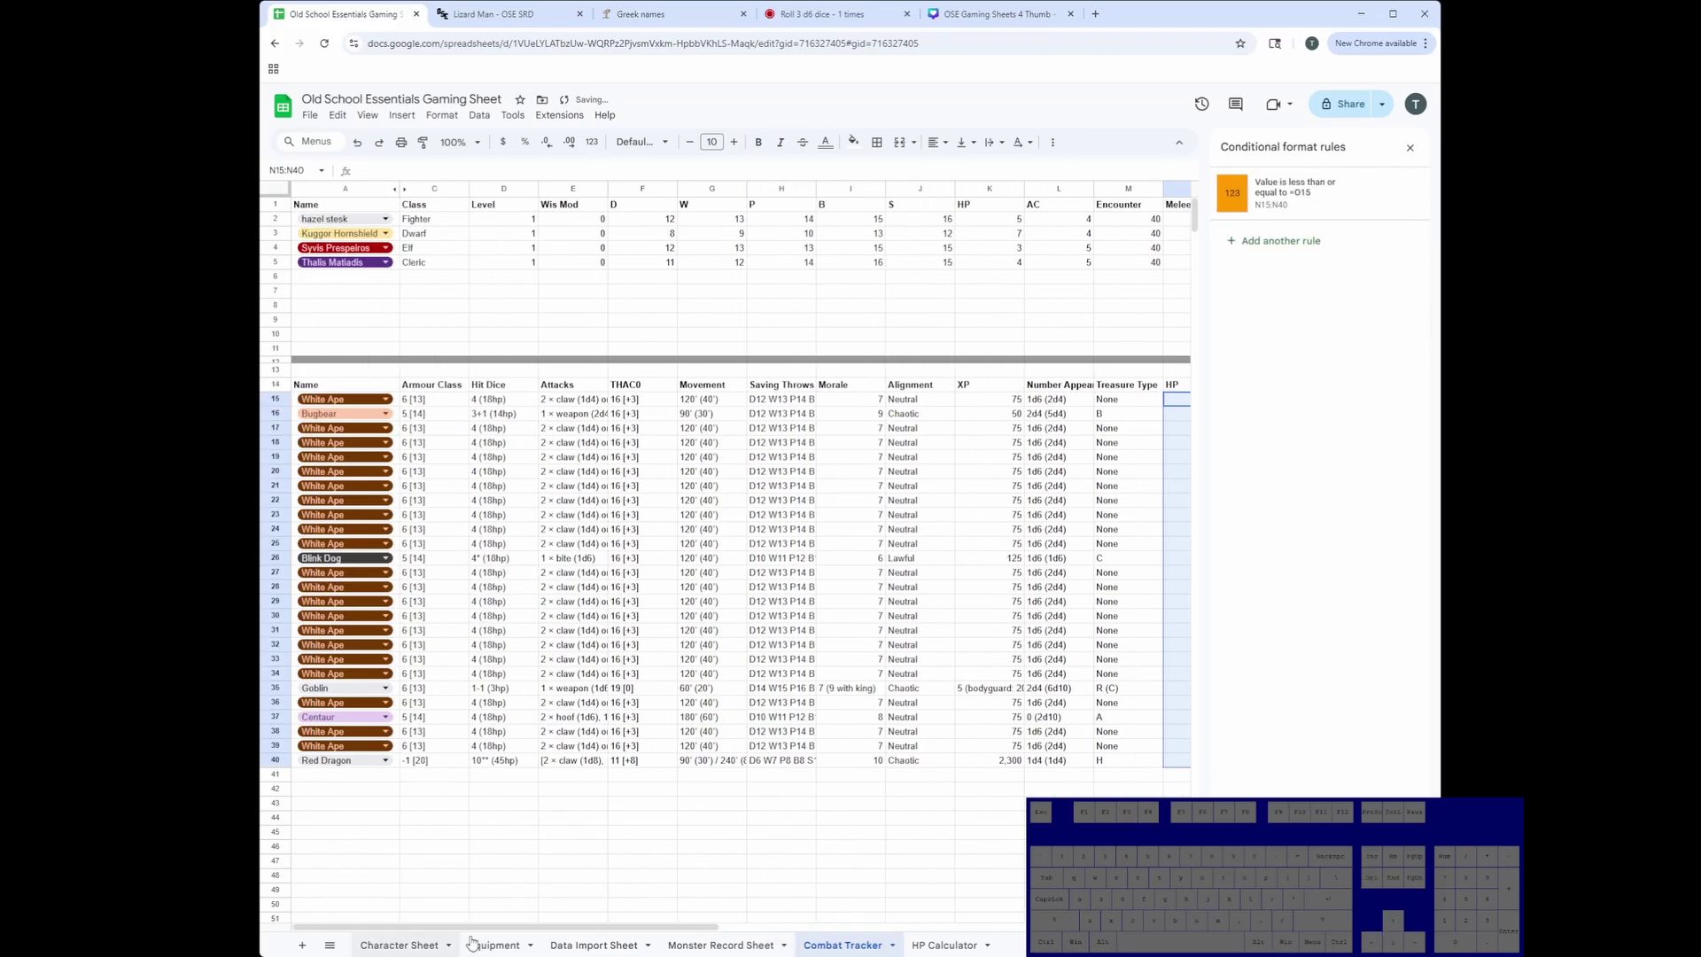
{"action": "left_click", "coordinate": [939, 946]}
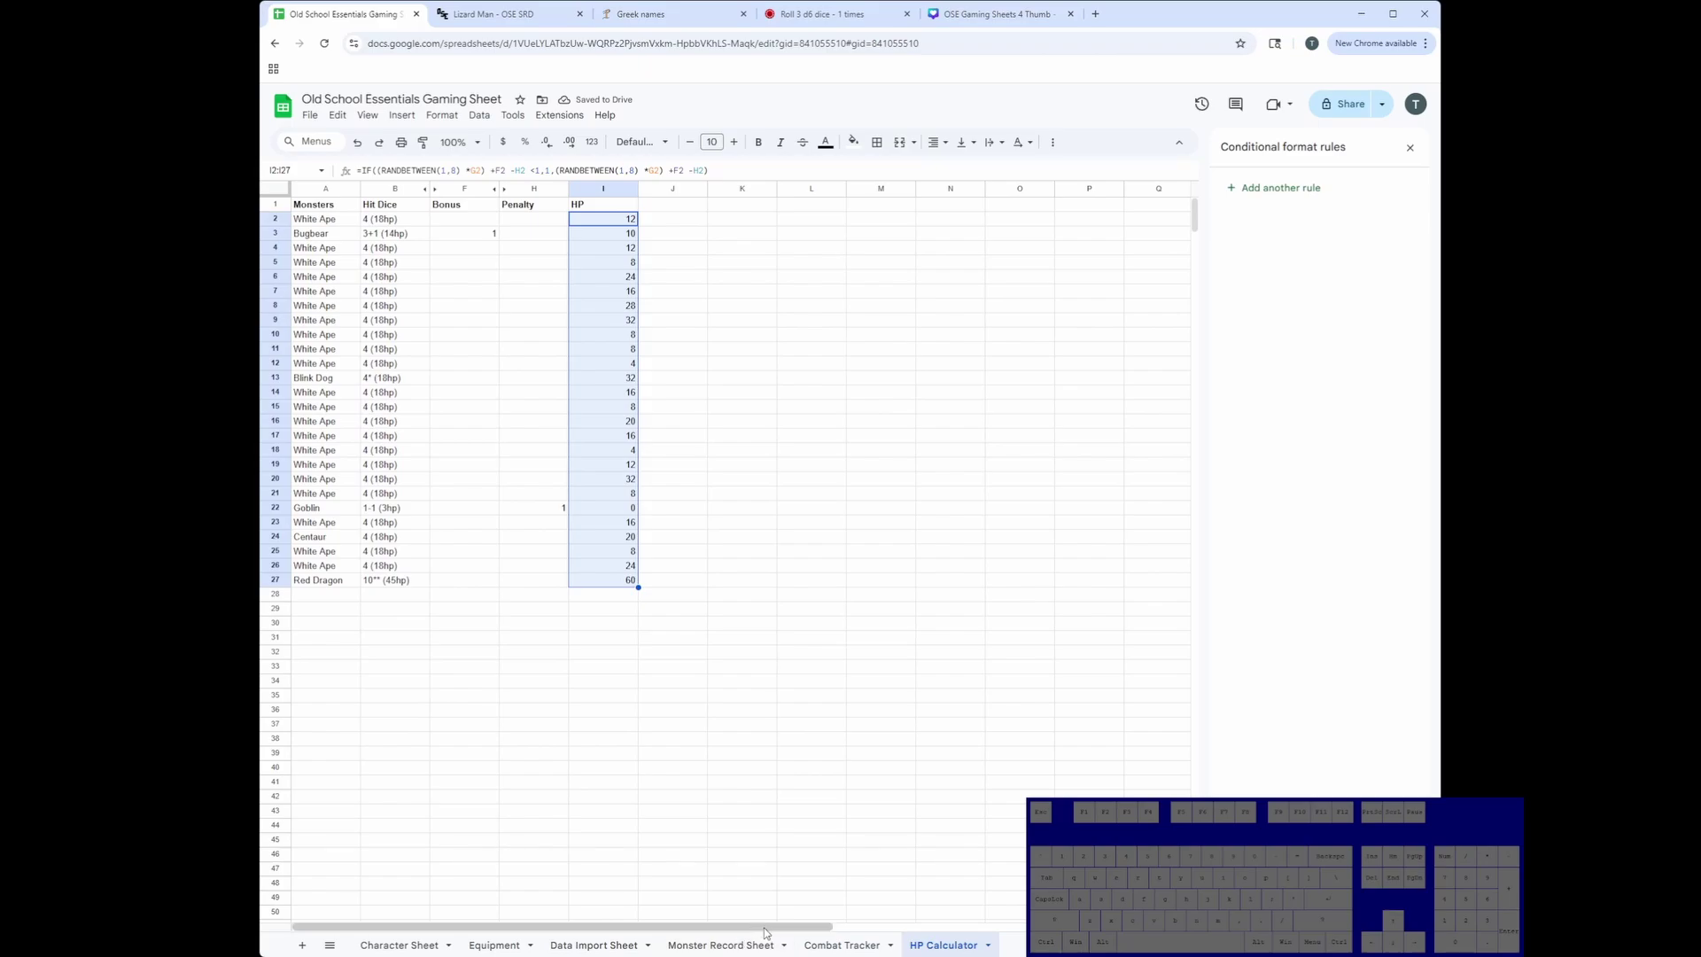
{"action": "left_click_drag", "start_coordinate": [607, 219], "coordinate": [620, 365]}
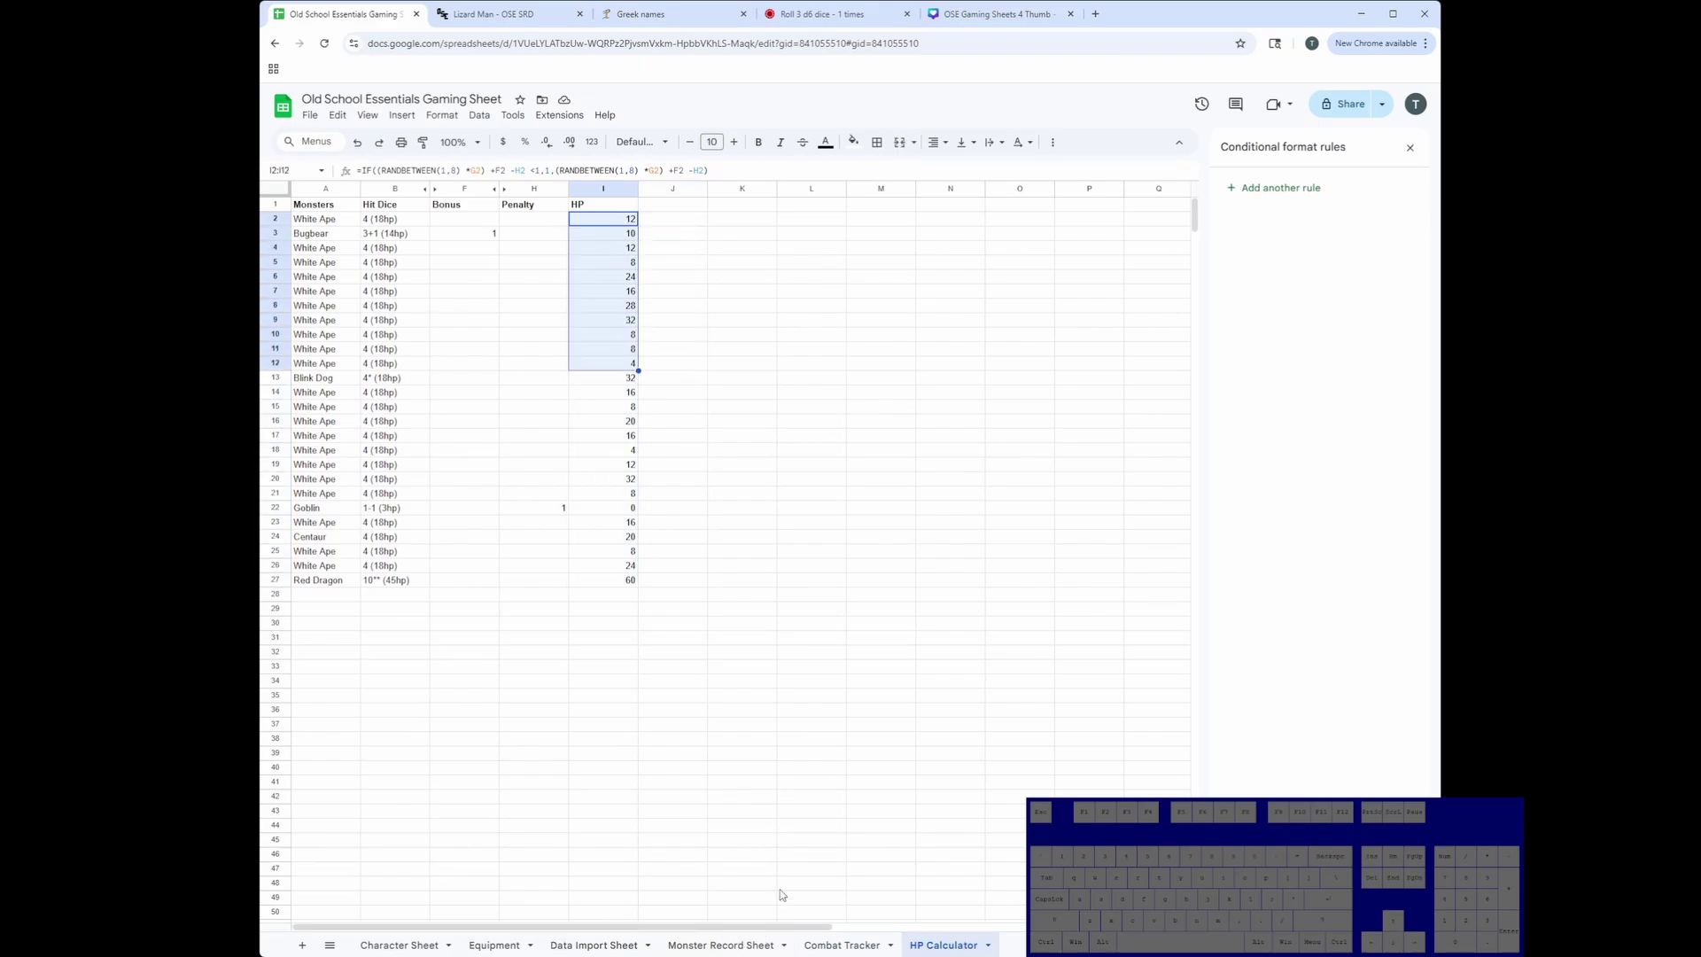
{"action": "left_click_drag", "start_coordinate": [324, 220], "coordinate": [320, 492]}
{"action": "left_click", "coordinate": [317, 455]}
{"action": "left_click", "coordinate": [310, 337]}
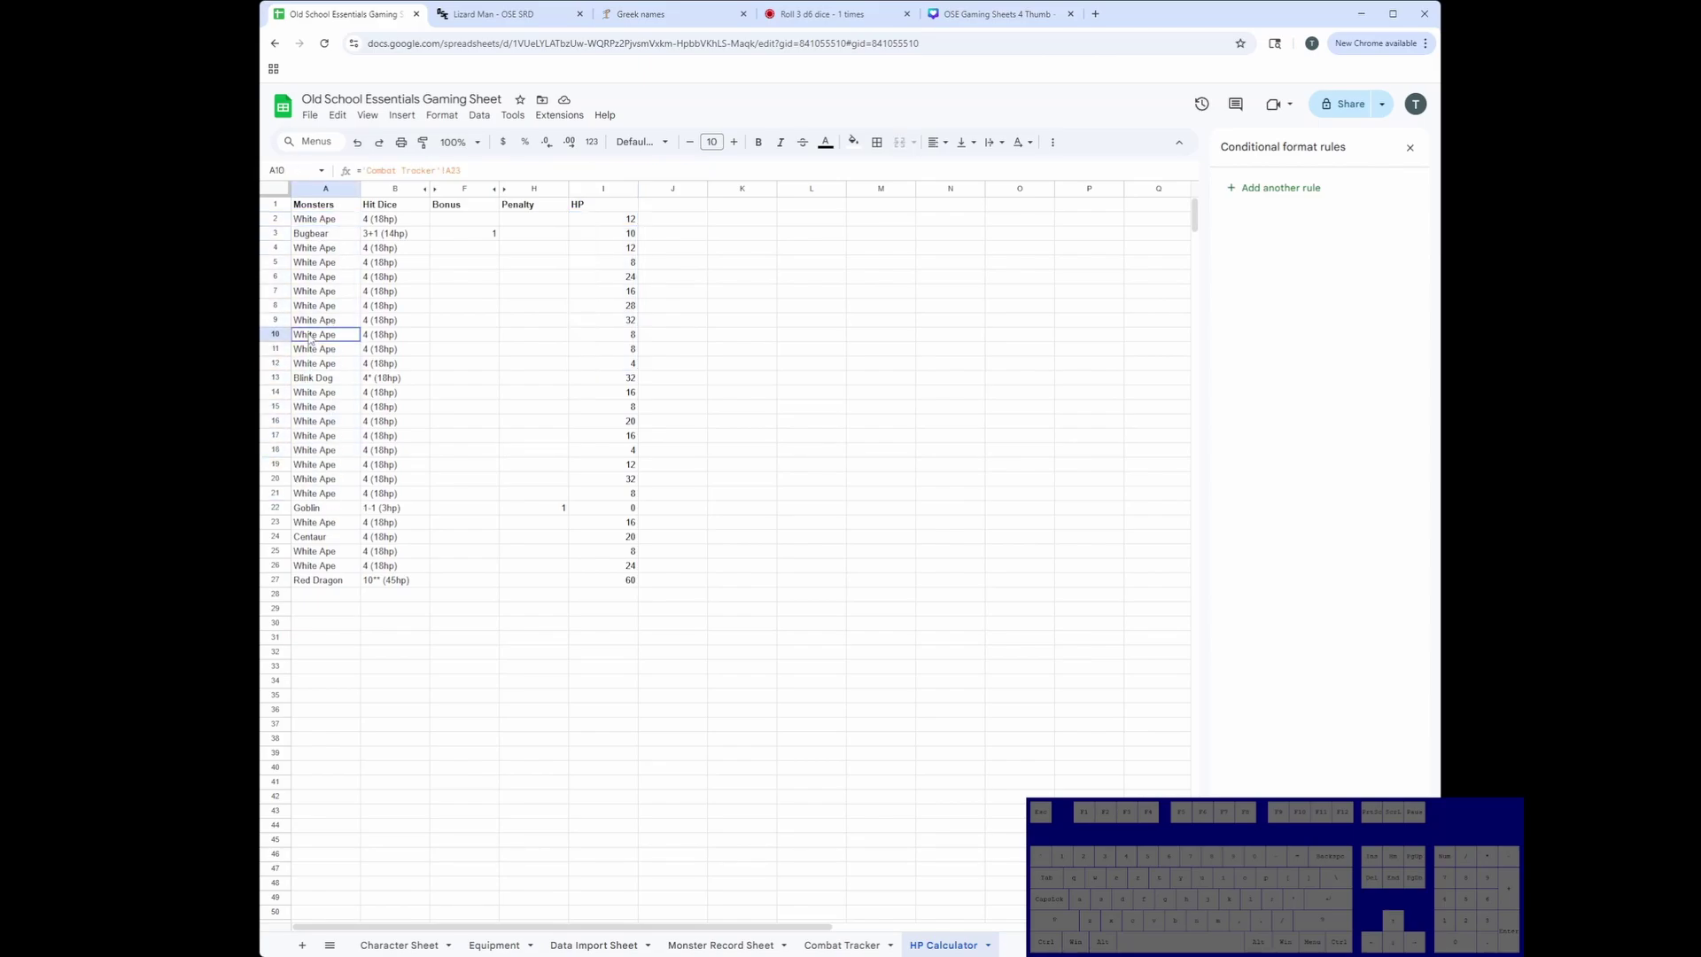
Change the monster in A22 of Combat Tracker from the dropdown to Centaur.
{"action": "left_click", "coordinate": [842, 944]}
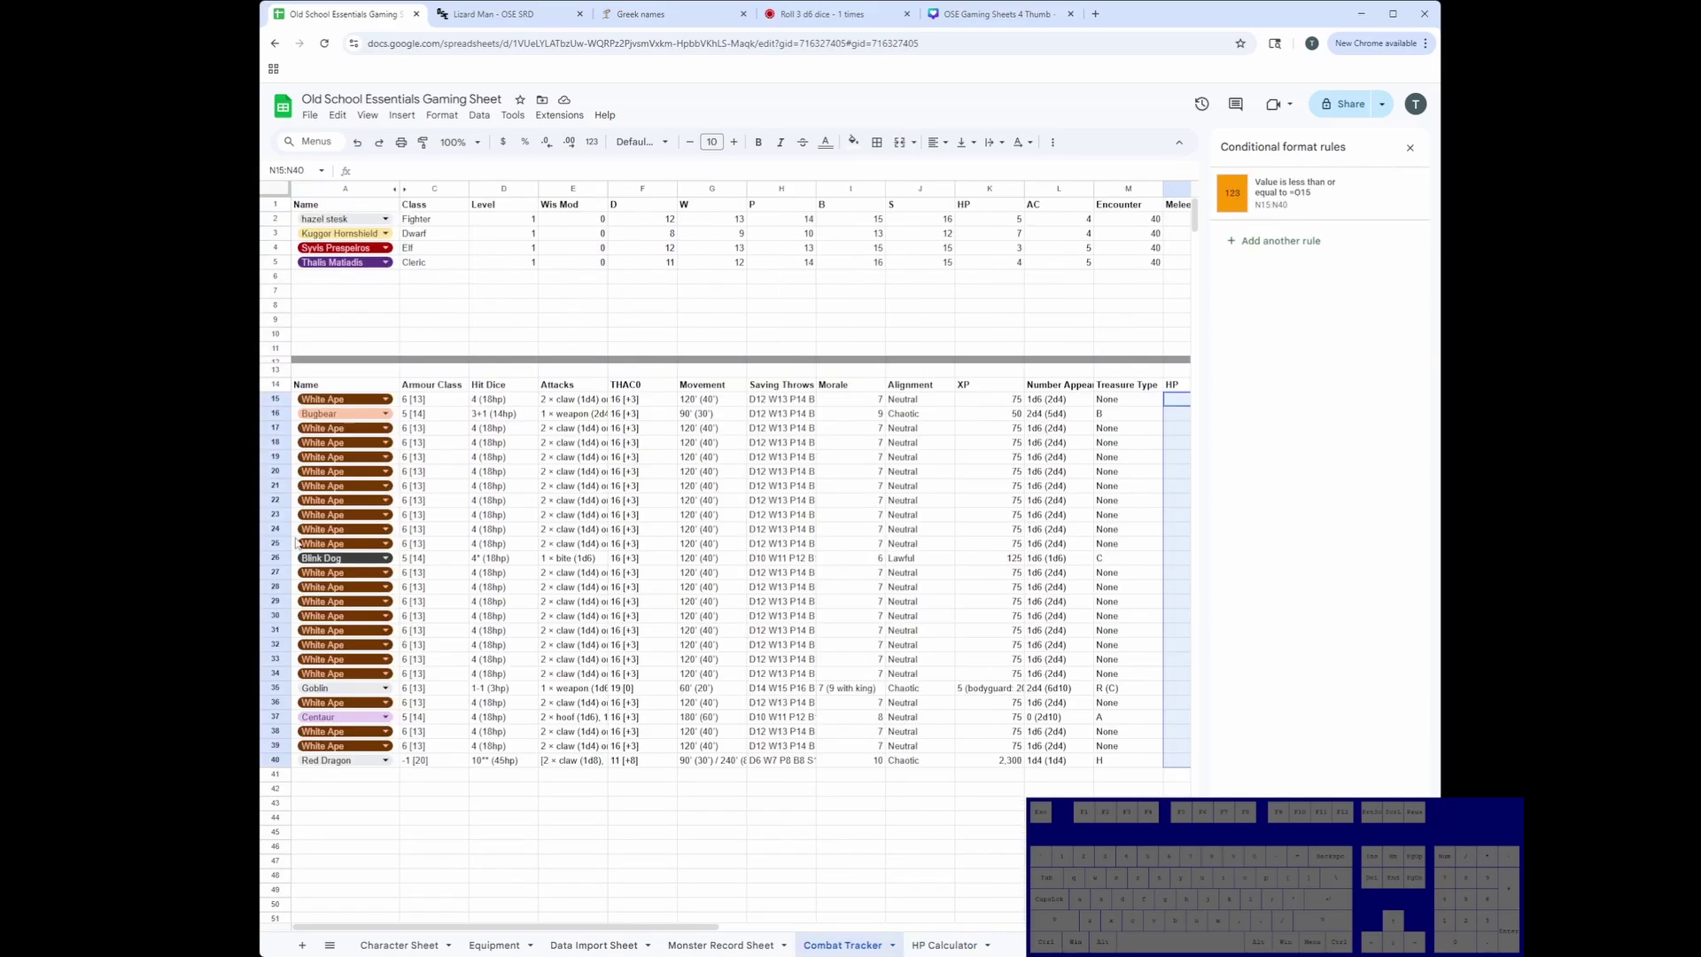
{"action": "left_click", "coordinate": [340, 502]}
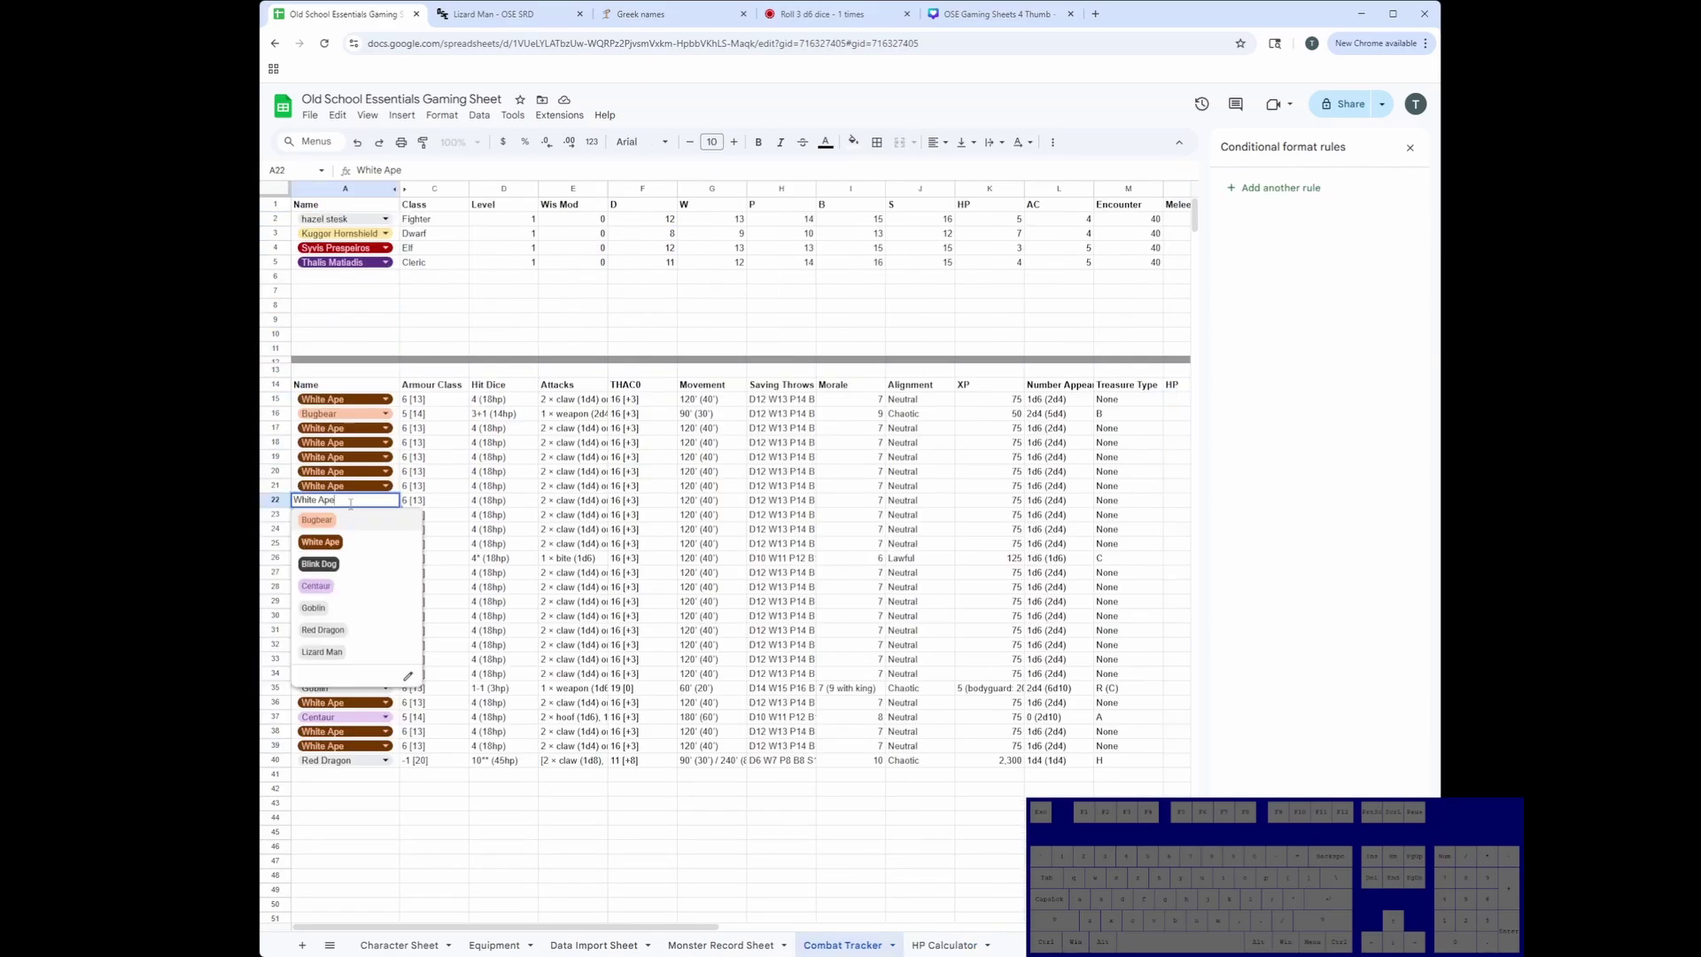
{"action": "left_click", "coordinate": [336, 600]}
Check on HP Calculator how the changed monster in row 9 and the HP rolls in A2:I27 update.
{"action": "left_click", "coordinate": [944, 944]}
{"action": "left_click_drag", "start_coordinate": [321, 320], "coordinate": [390, 478]}
{"action": "left_click_drag", "start_coordinate": [325, 209], "coordinate": [620, 594]}
{"action": "left_click_drag", "start_coordinate": [706, 638], "coordinate": [630, 581]}
{"action": "left_click_drag", "start_coordinate": [741, 581], "coordinate": [319, 212]}
{"action": "left_click", "coordinate": [461, 308]}
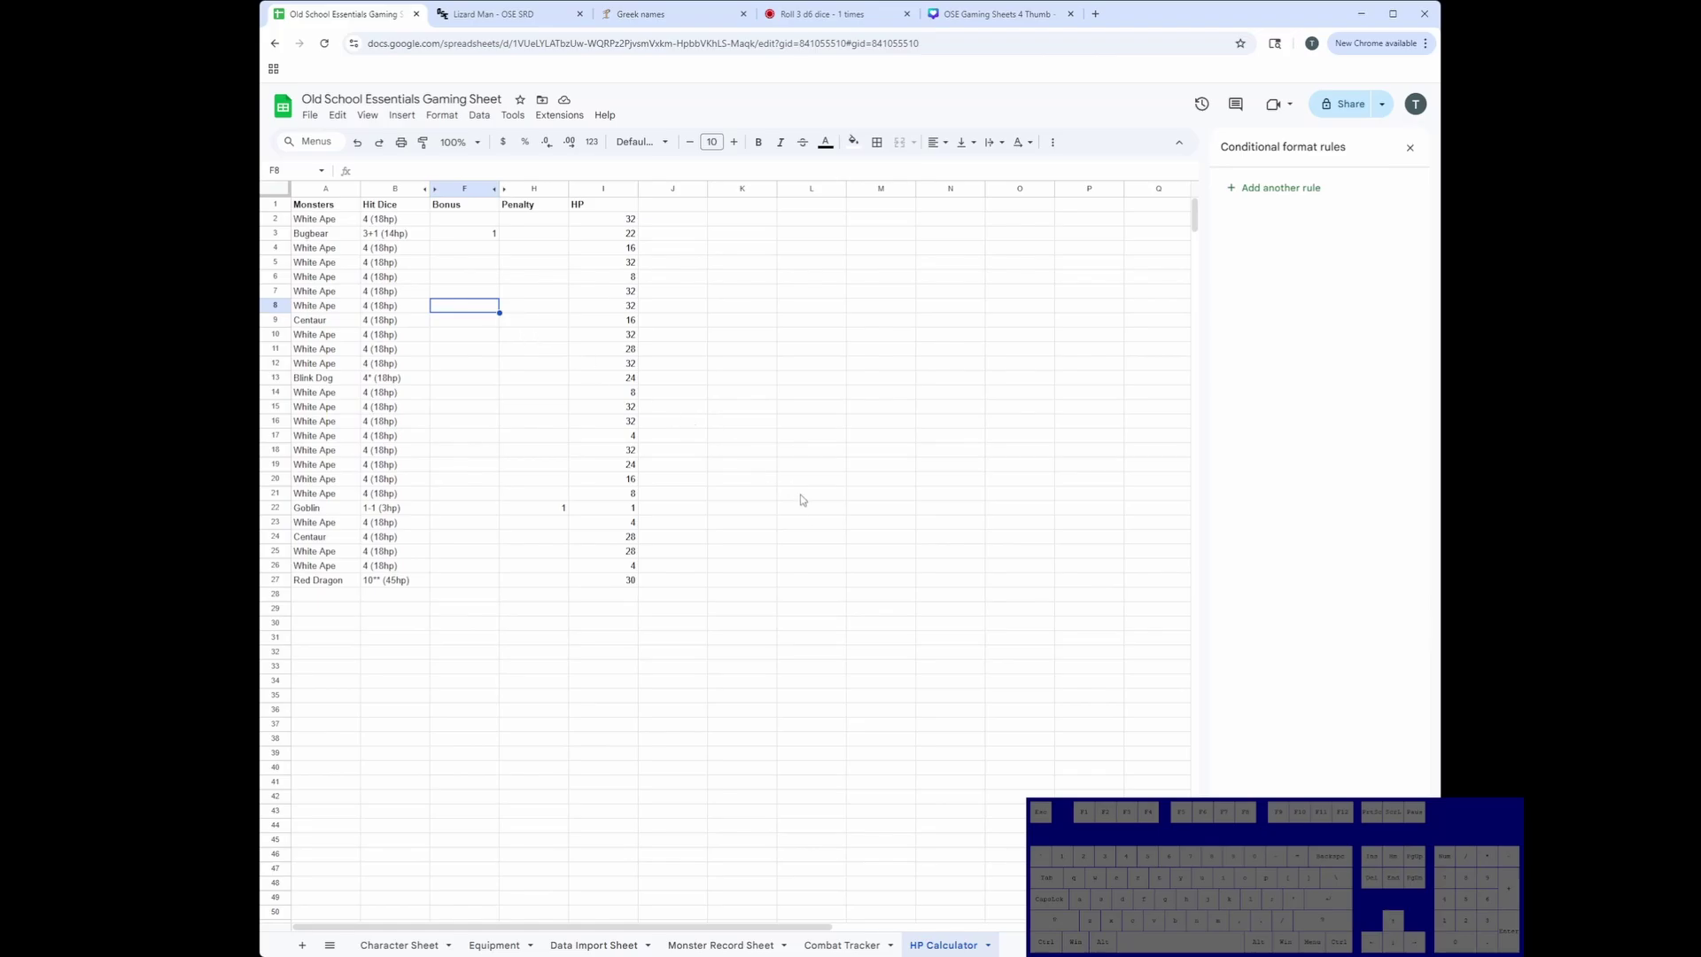